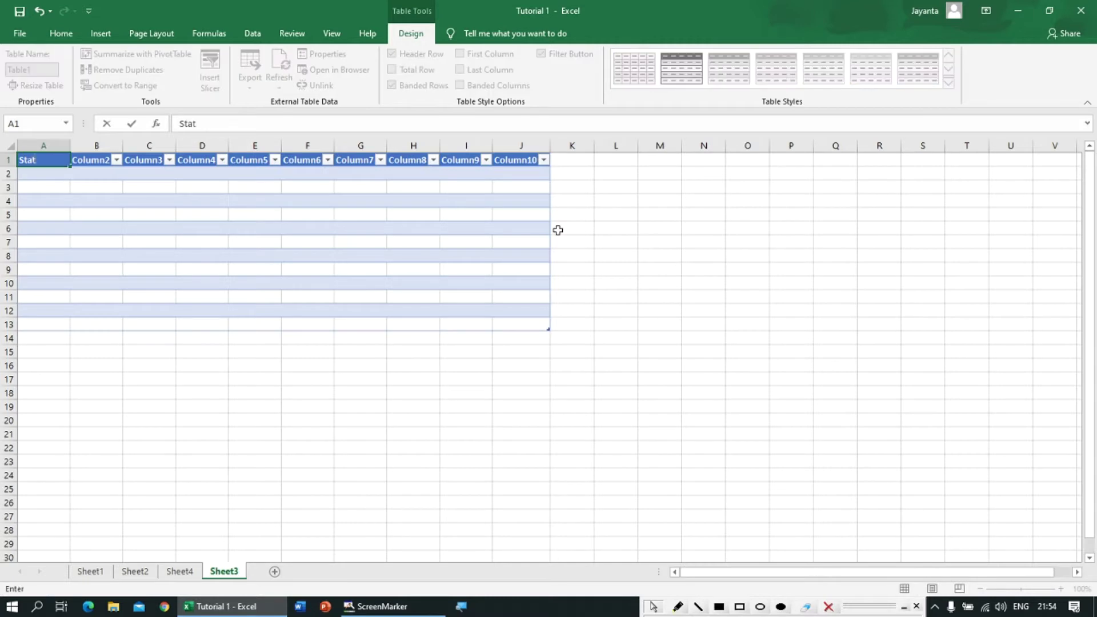
Name the second, third and fourth table headers Name, City and Phone.
type("Name")
key("Tab")
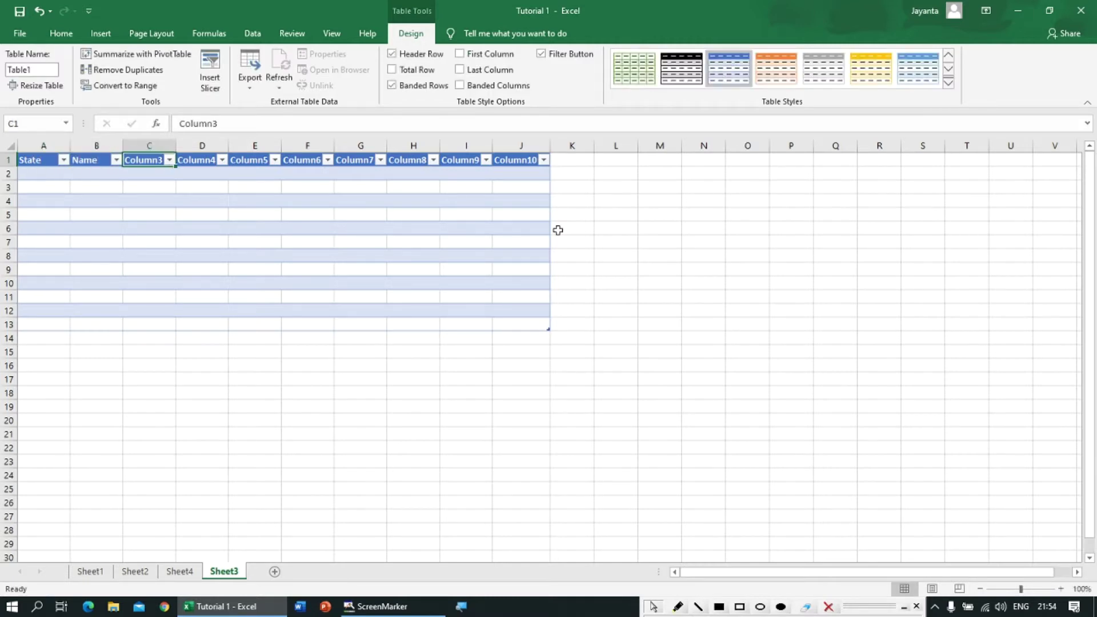
type("City")
key("Tab")
type("{")
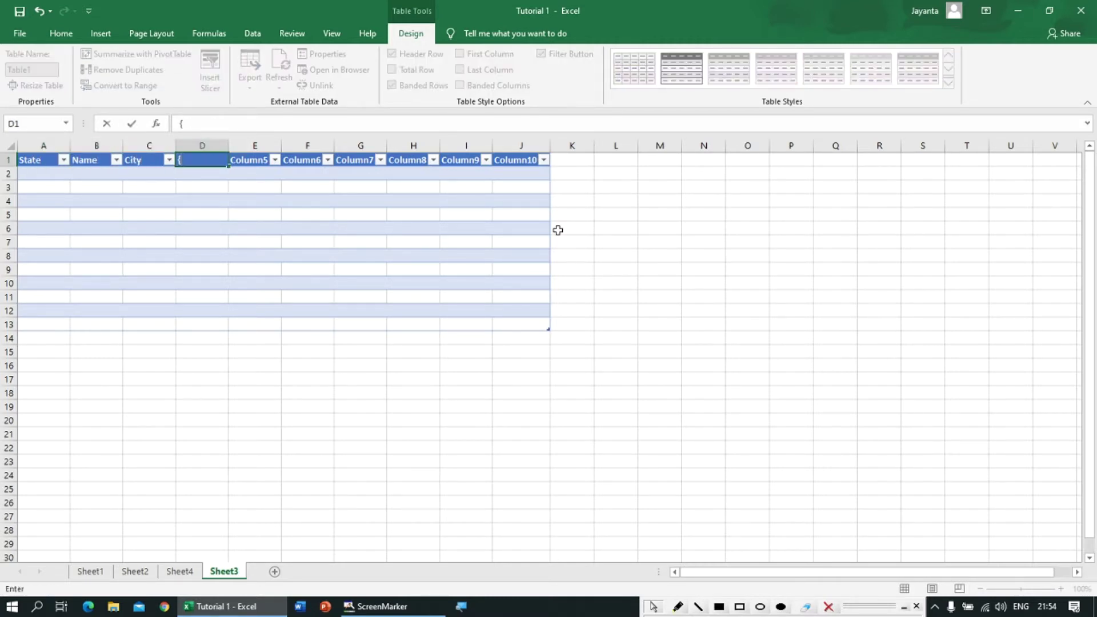
type("hone")
key("Tab")
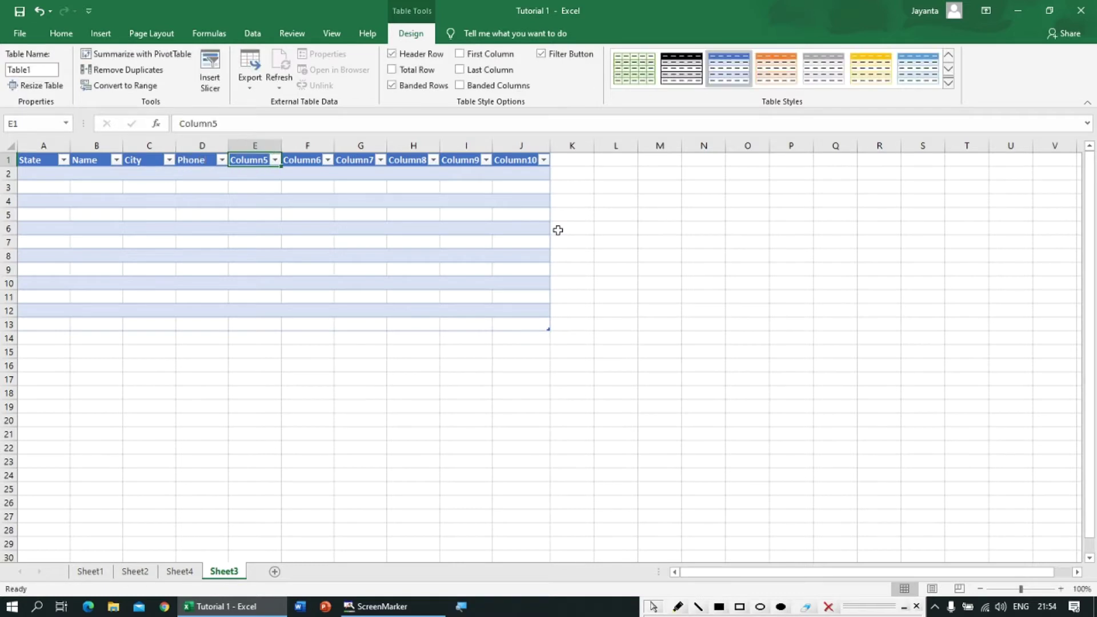
Preview alternative table styles on the table, then close the style gallery without choosing one.
left_click_drag(34, 160, 545, 160)
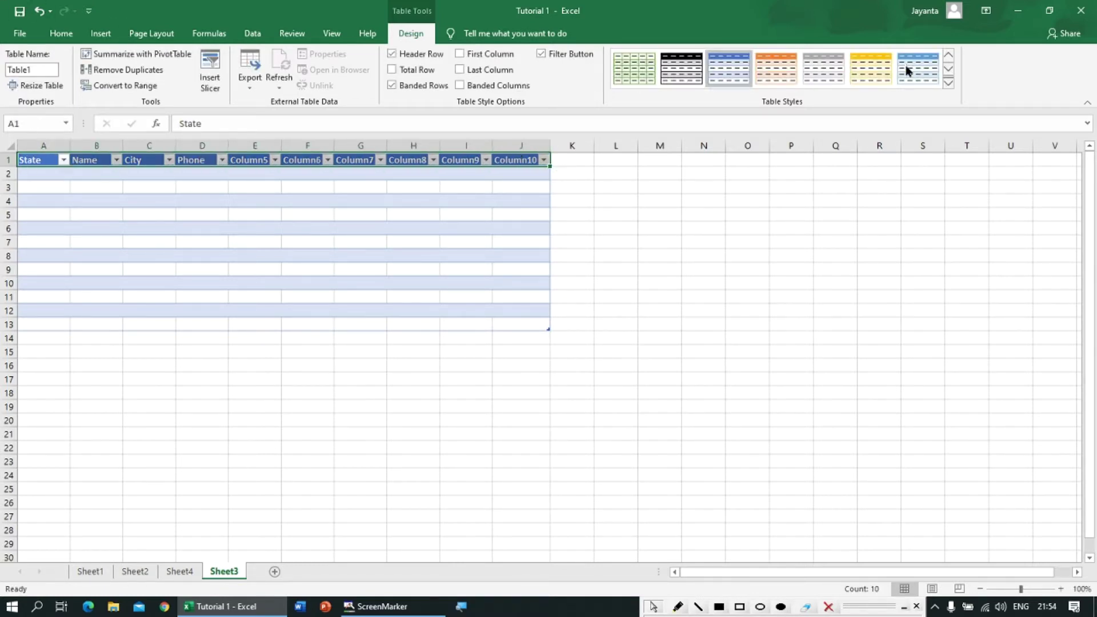
left_click(947, 83)
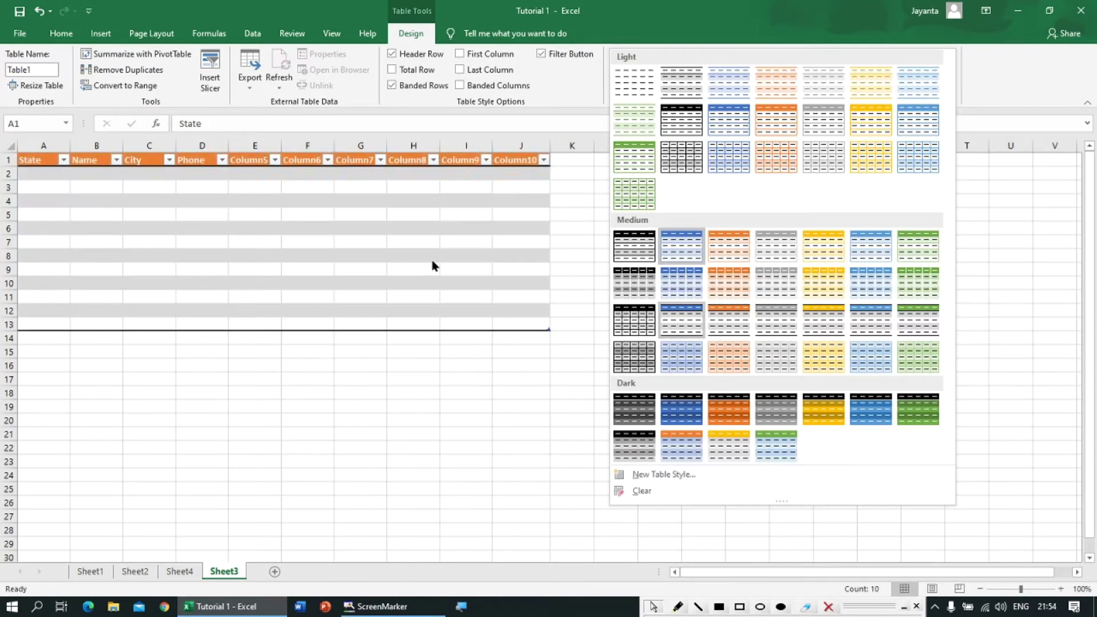
left_click(31, 161)
left_click_drag(32, 161, 543, 326)
left_click(948, 83)
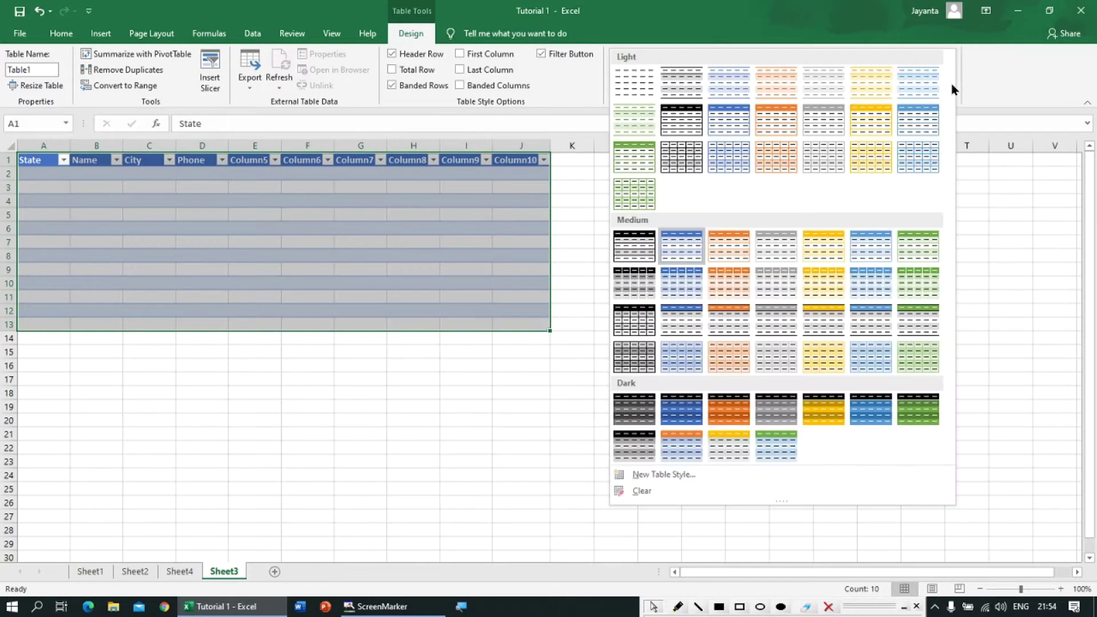
left_click(377, 190)
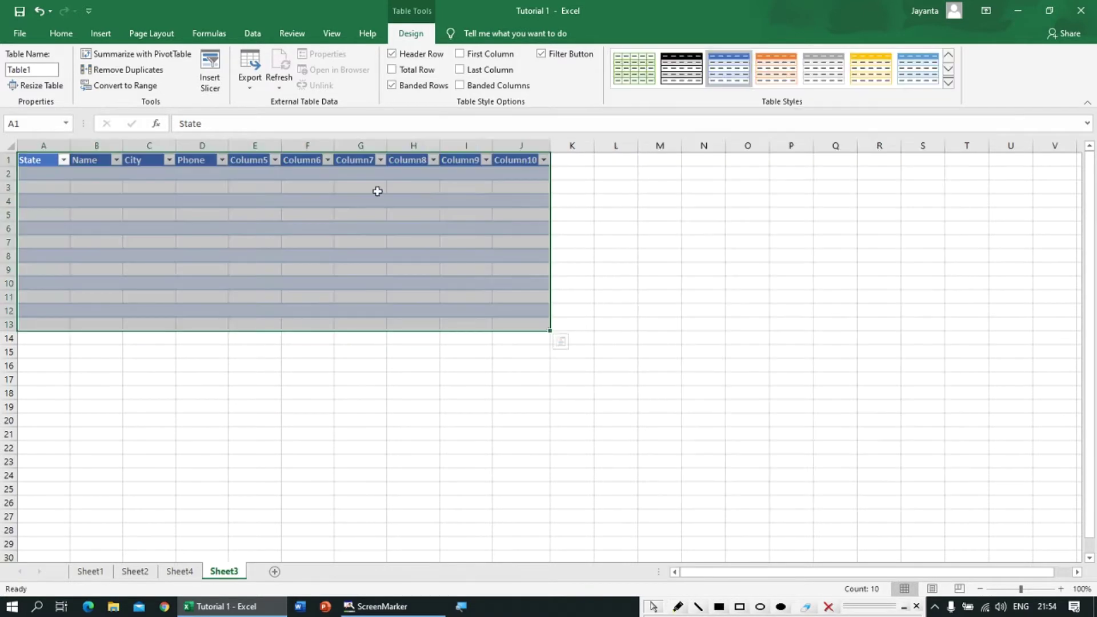
Fill the table's header row and row 3, columns A to J, with dark blue-gray.
left_click_drag(34, 159, 534, 160)
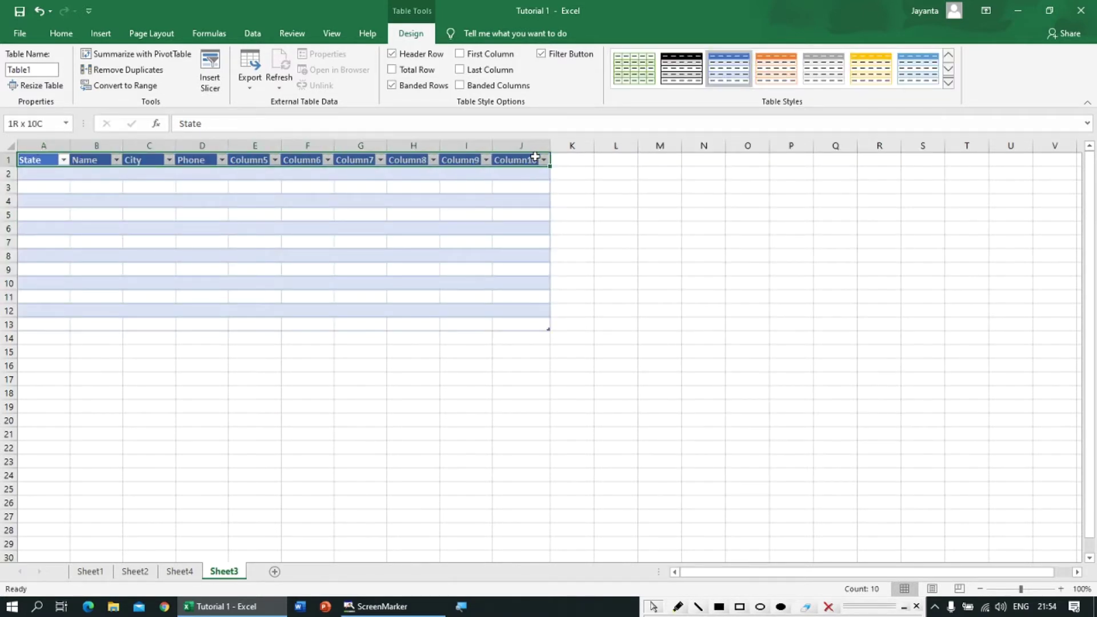
left_click(61, 34)
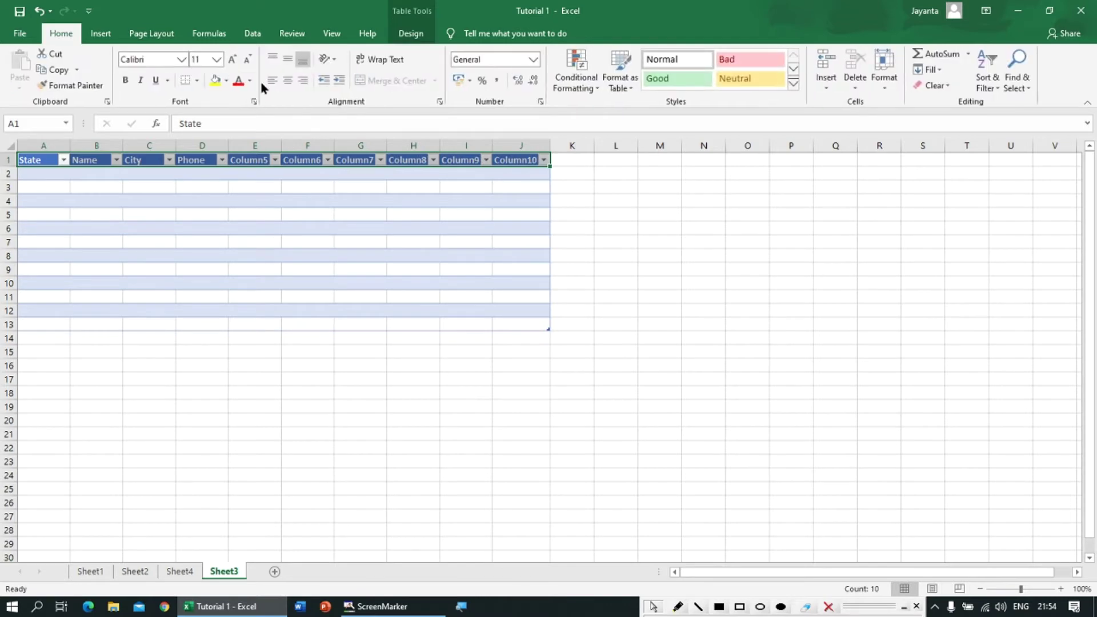
left_click(227, 80)
left_click(251, 112)
left_click(180, 189)
left_click_drag(46, 187, 501, 183)
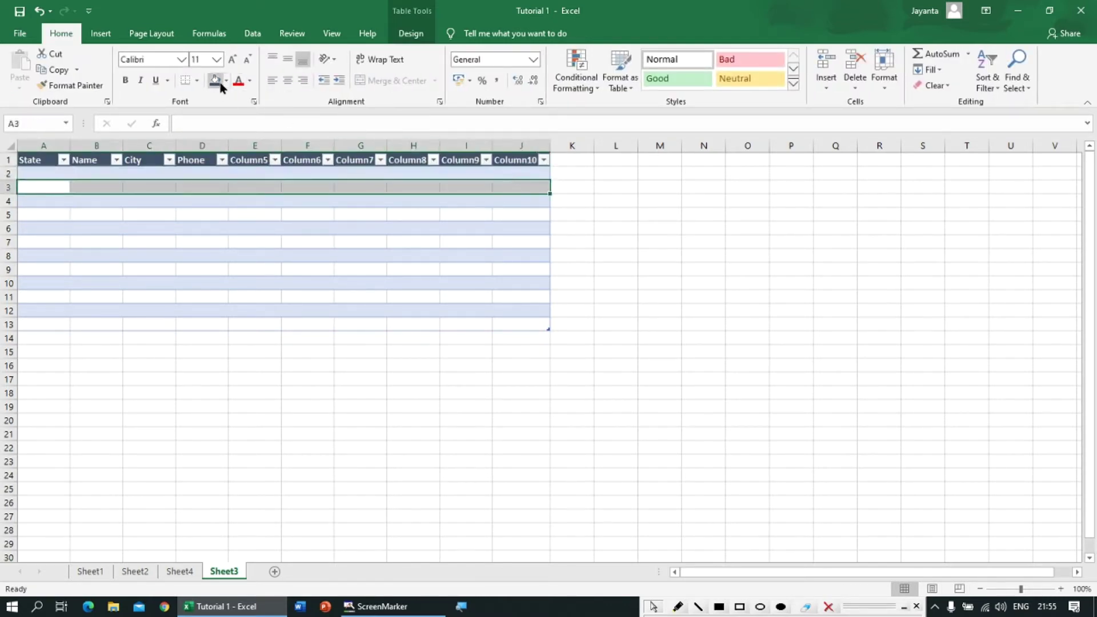
left_click(215, 80)
left_click(255, 173)
Apply all borders to the table body, cells A2 to J13.
left_click_drag(24, 168, 514, 321)
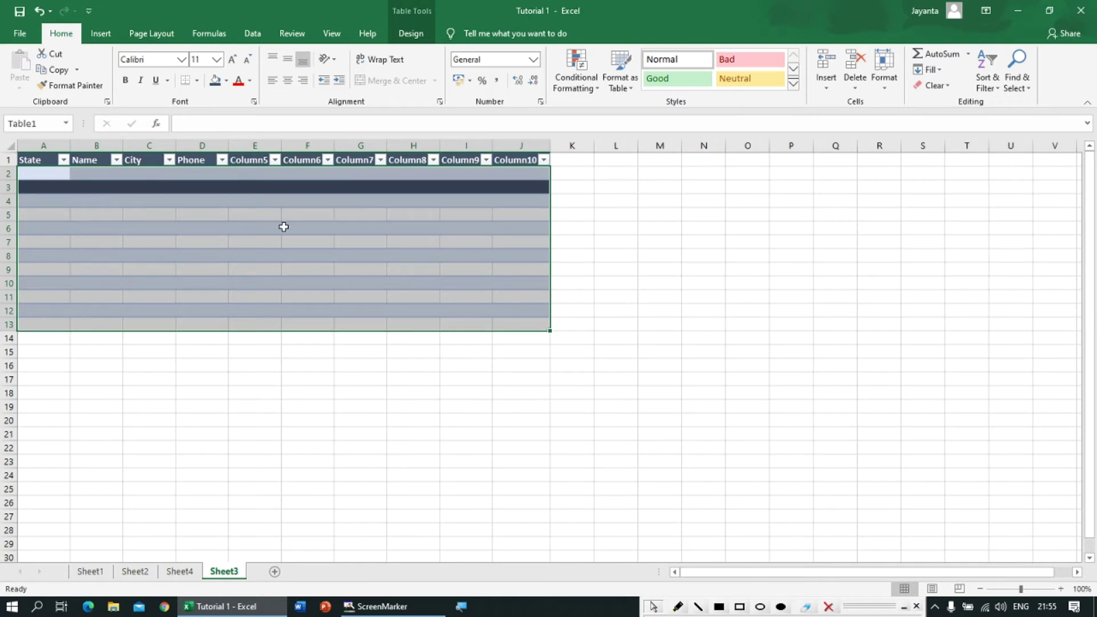
scroll(283, 227, "up", 4, "ctrl")
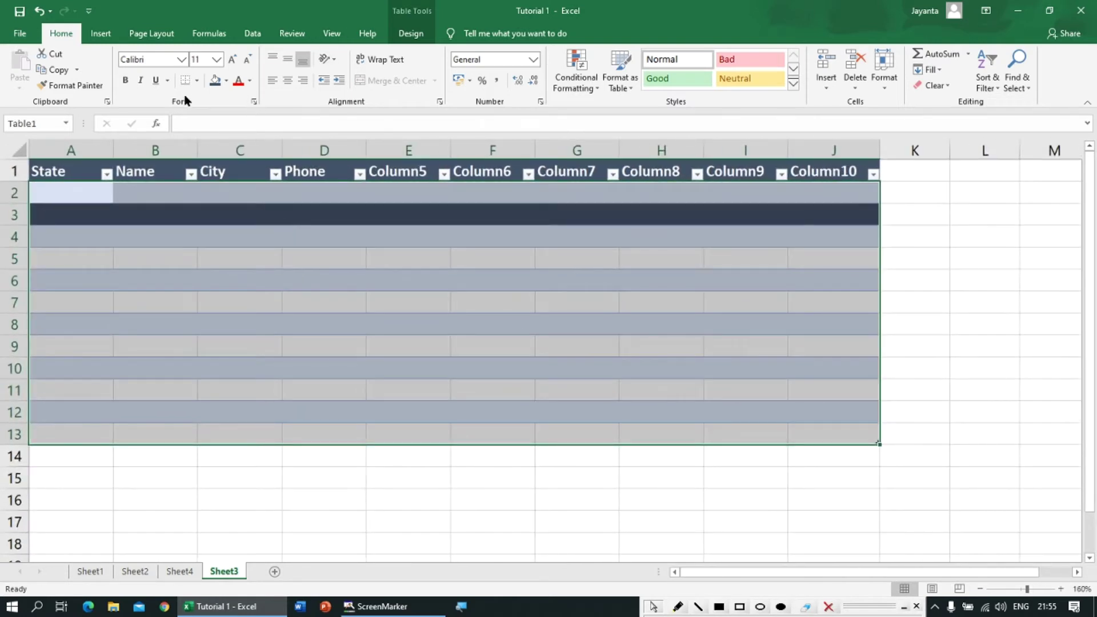
left_click(197, 81)
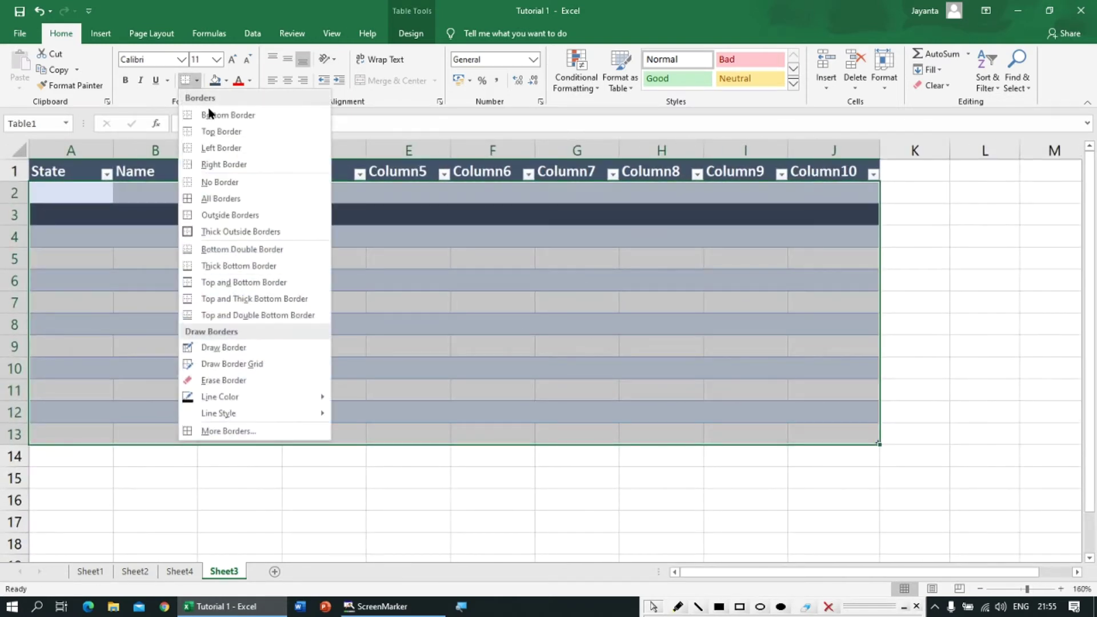
left_click(215, 199)
Enter Delhi in A2 and Bihar in A3 under the State header.
left_click(89, 199)
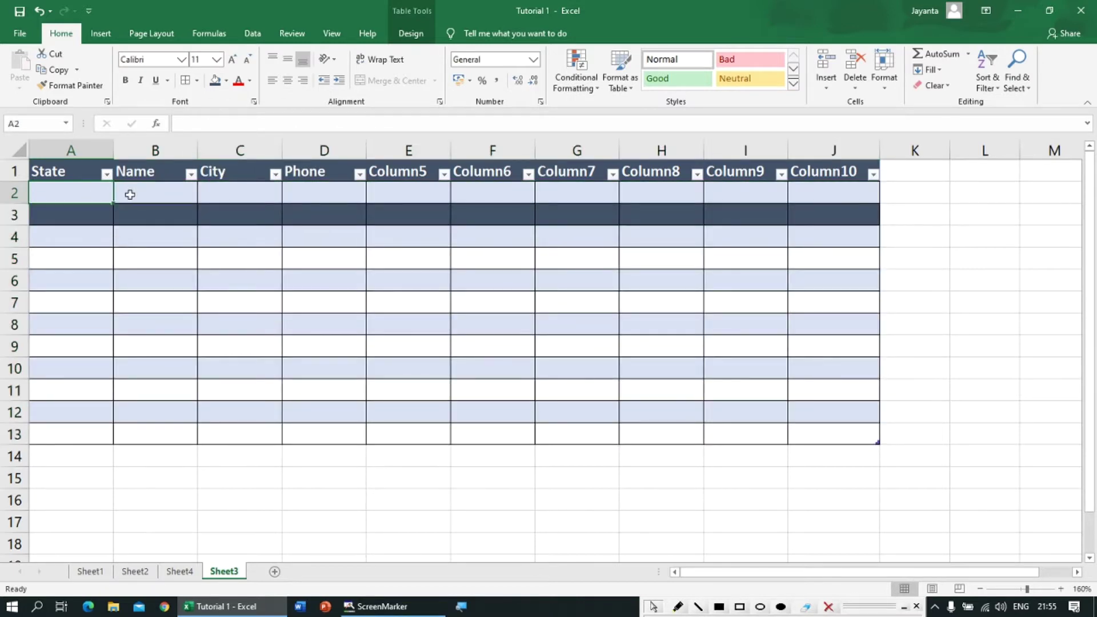
type("Delhi")
key("Return")
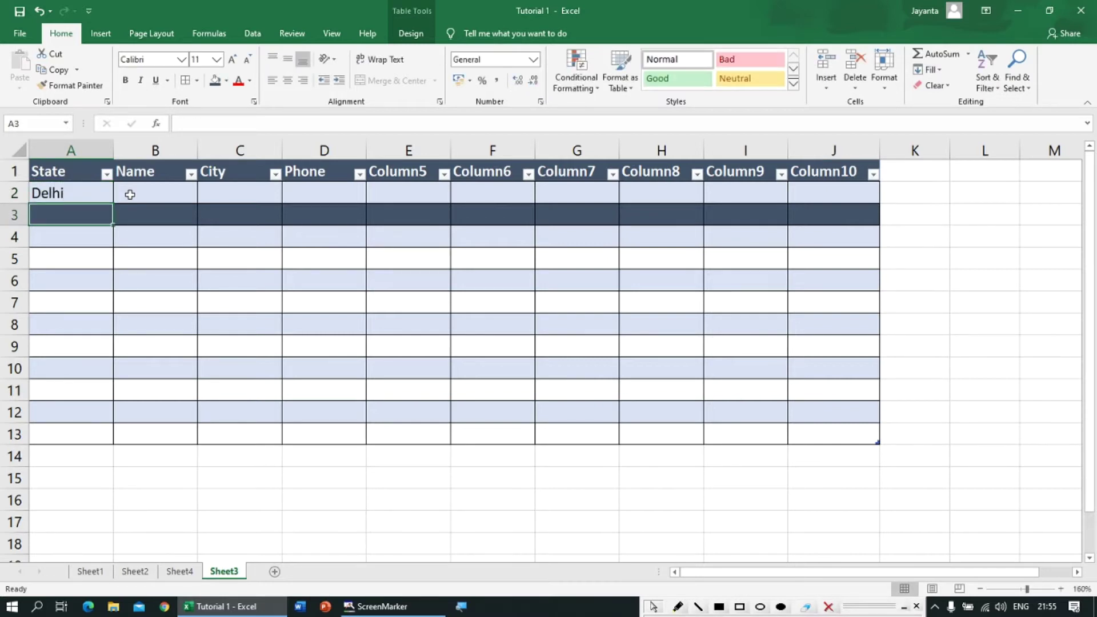
type("Bihar")
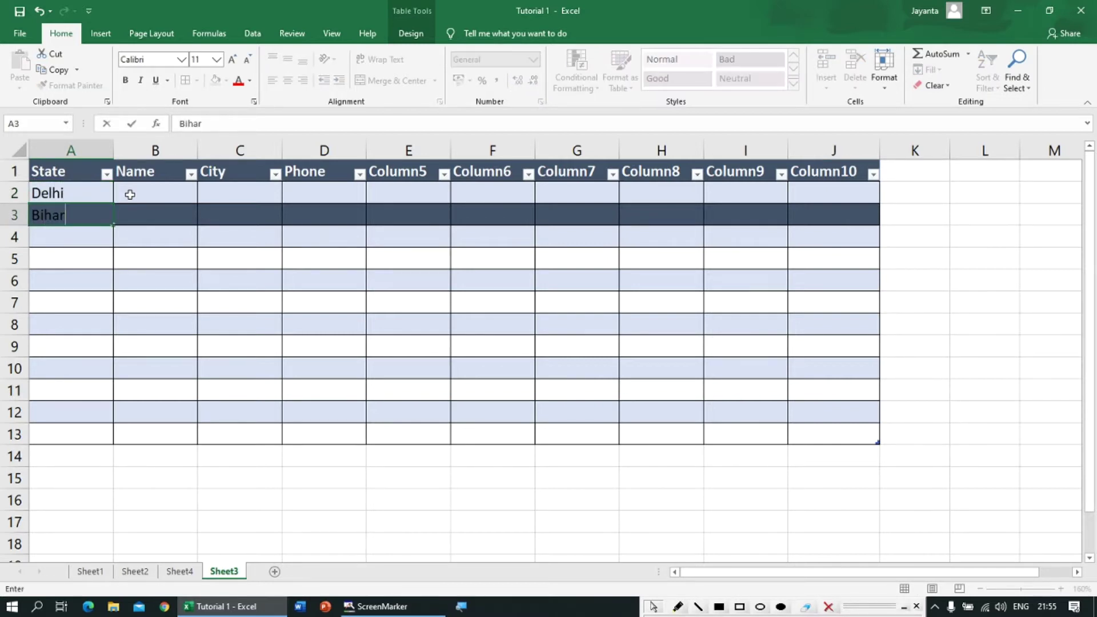
key("Return")
key("Up")
key("Up")
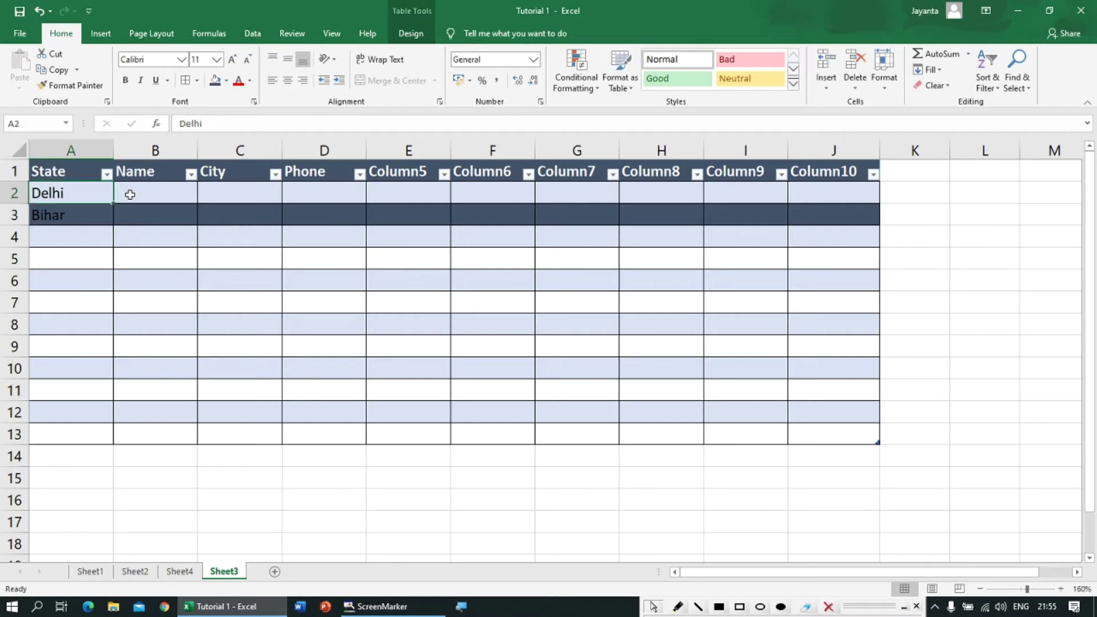
key("Right")
Set the font colour to white for the dark-filled row 3, columns A to J.
left_click(71, 222)
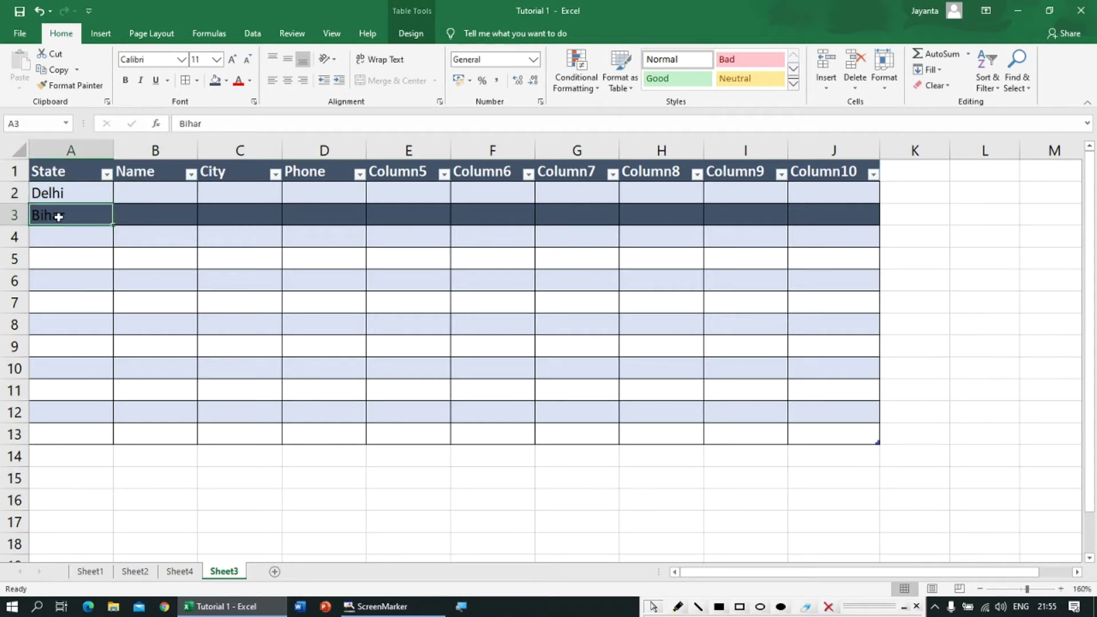
left_click(249, 81)
left_click(239, 127)
left_click_drag(67, 213, 832, 208)
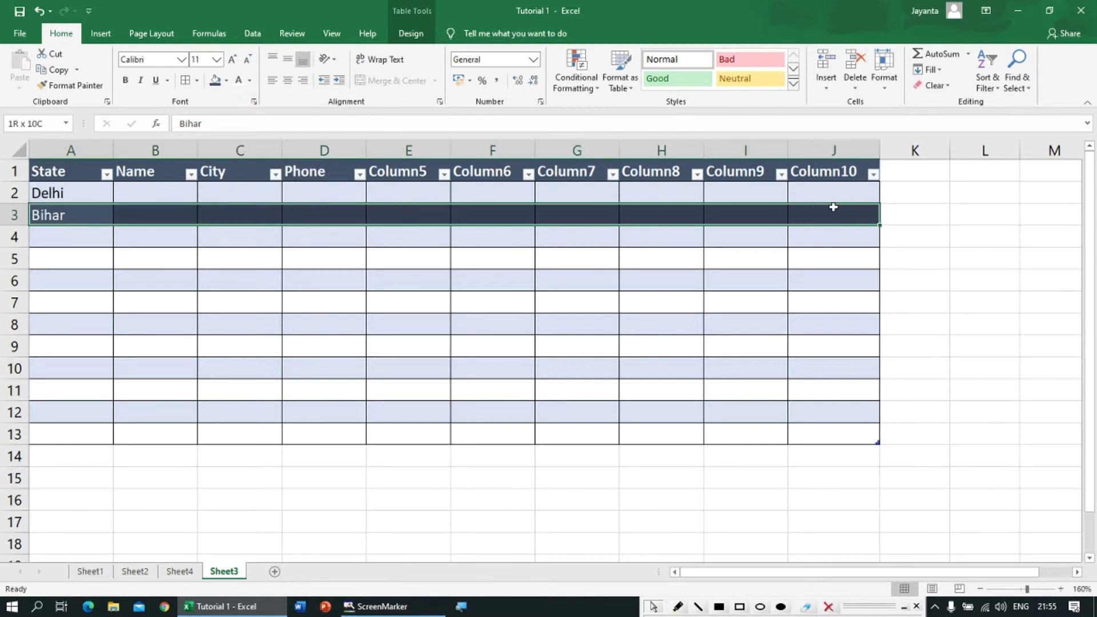
left_click(250, 80)
left_click(236, 129)
Complete row 3 with the person's name, the city Patna and the phone number, and widen the Phone column slightly.
left_click(139, 219)
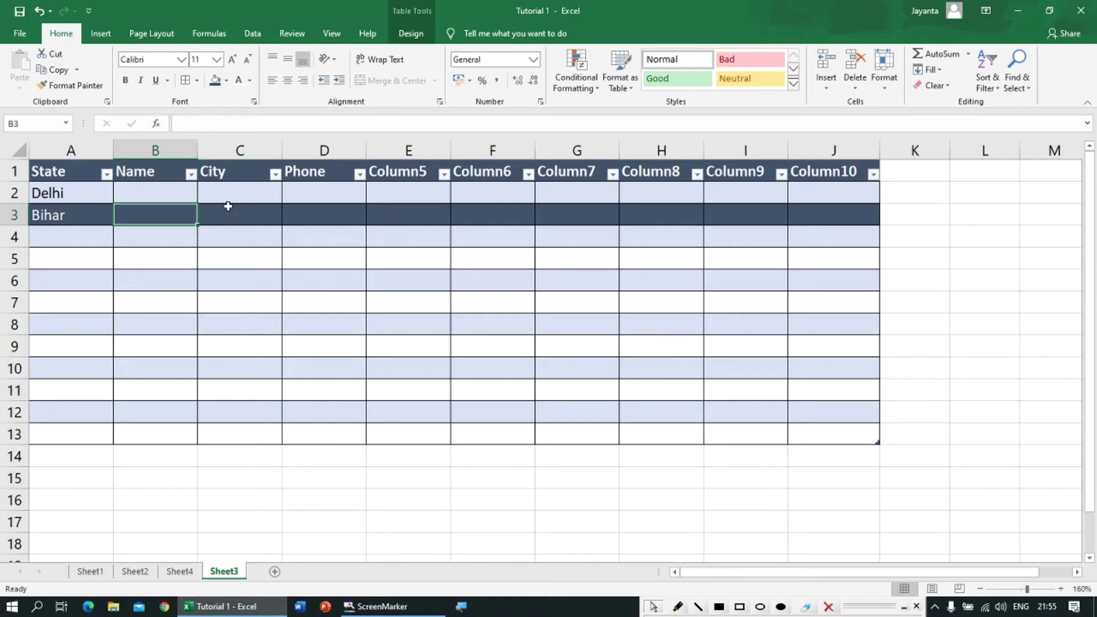
type("a")
key("Left")
key("Right")
type("Ram")
key("Tab")
type("Patna")
key("Tab")
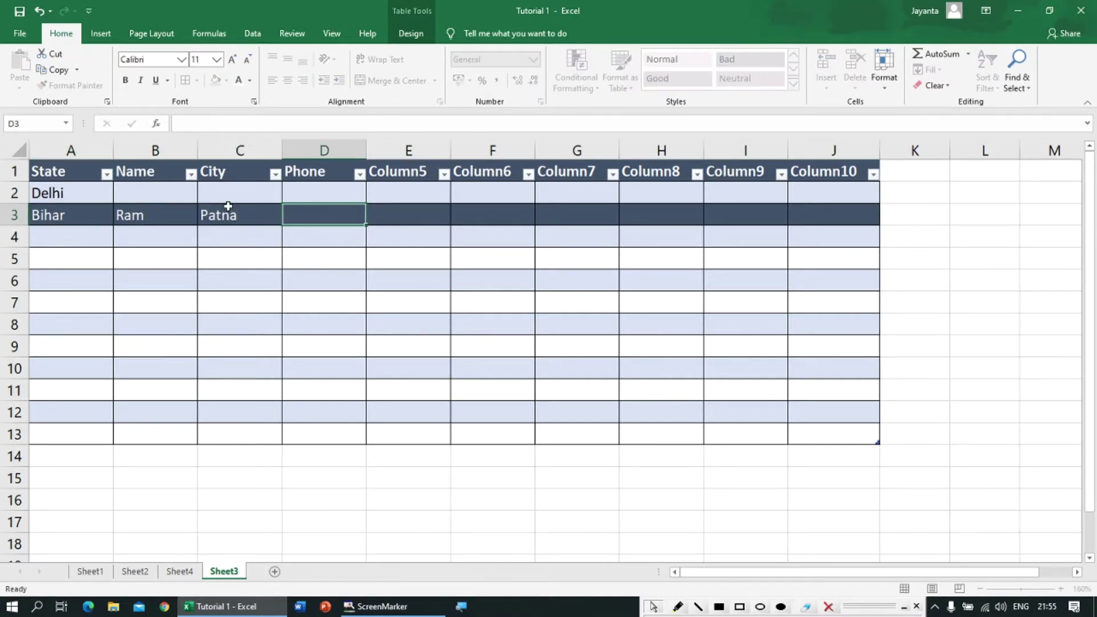
type("1234")
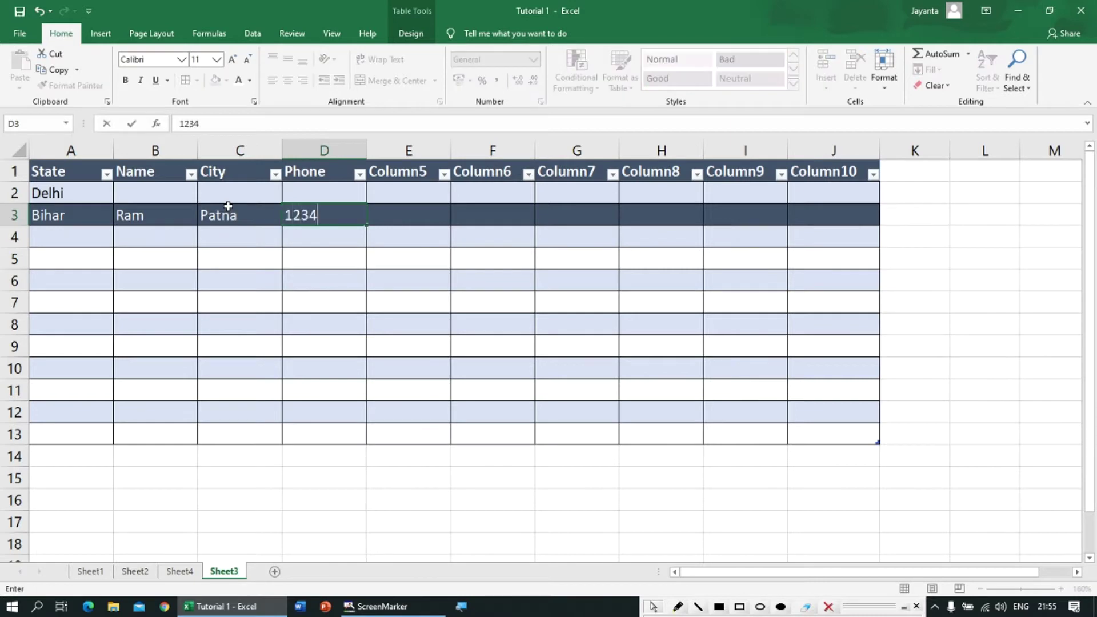
type("567890")
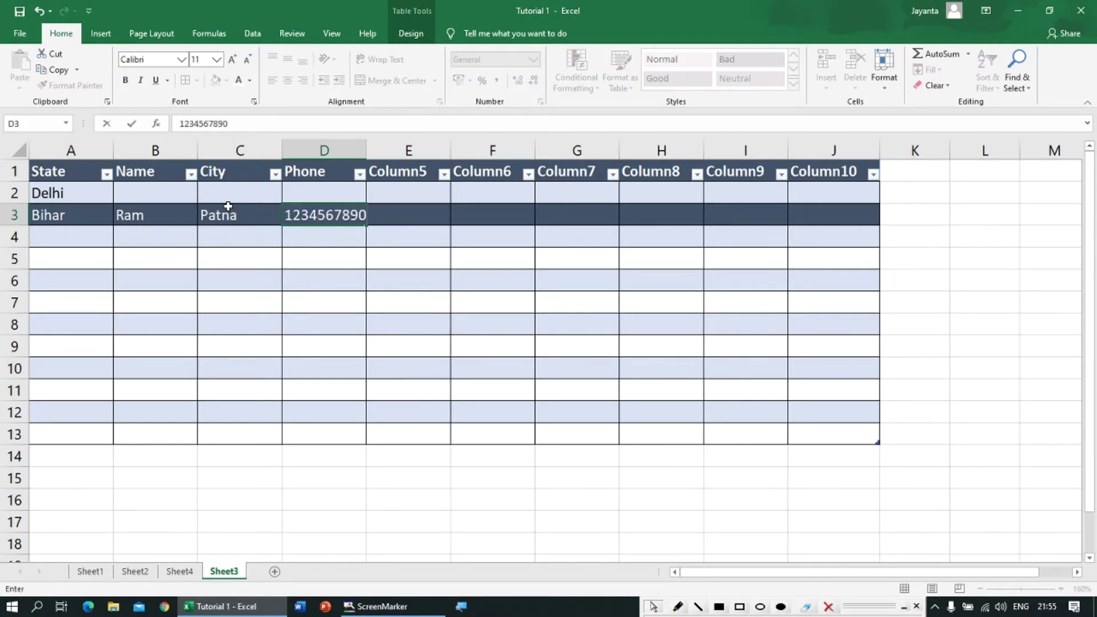
key("Tab")
key("shift+Tab")
left_click_drag(367, 149, 371, 150)
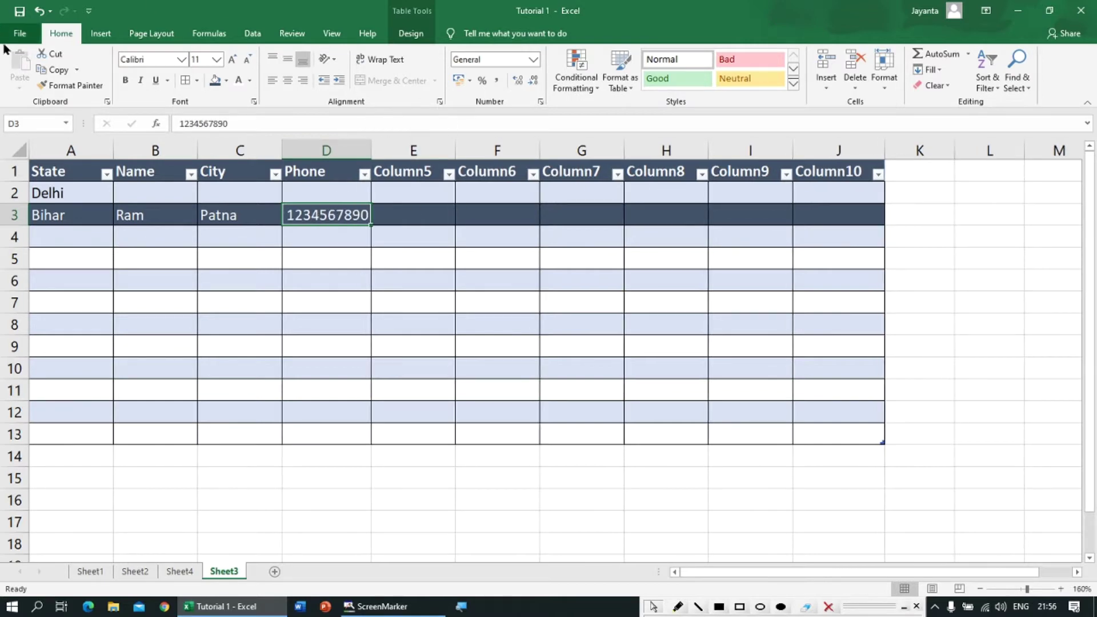
Delete columns A to J to remove the whole table from Sheet3.
left_click_drag(54, 172, 823, 257)
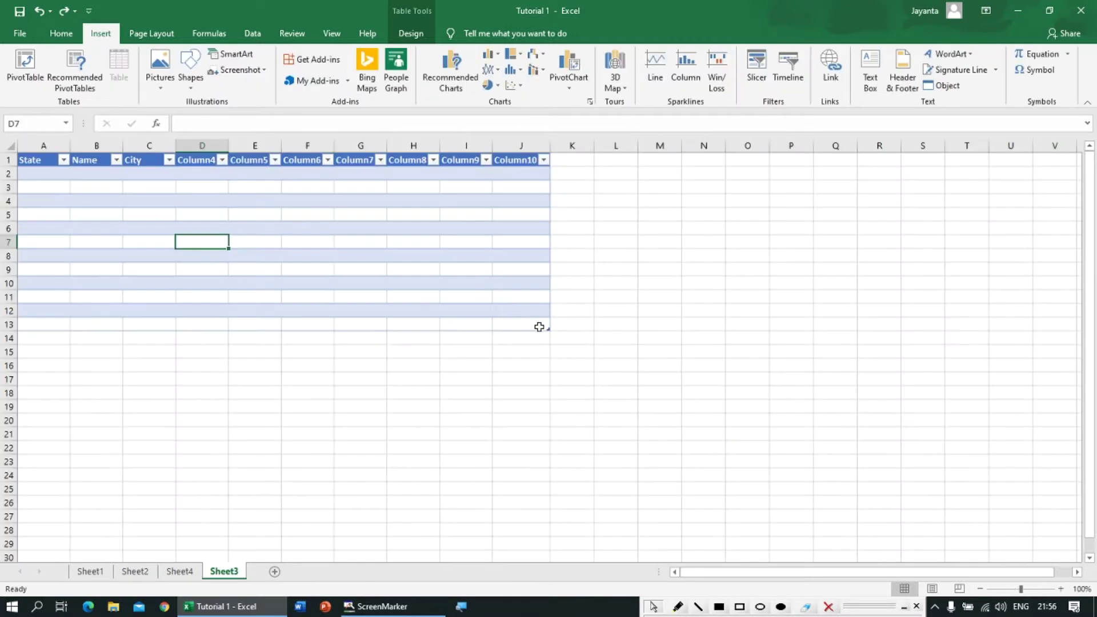
left_click(539, 326)
left_click_drag(538, 327, 37, 160)
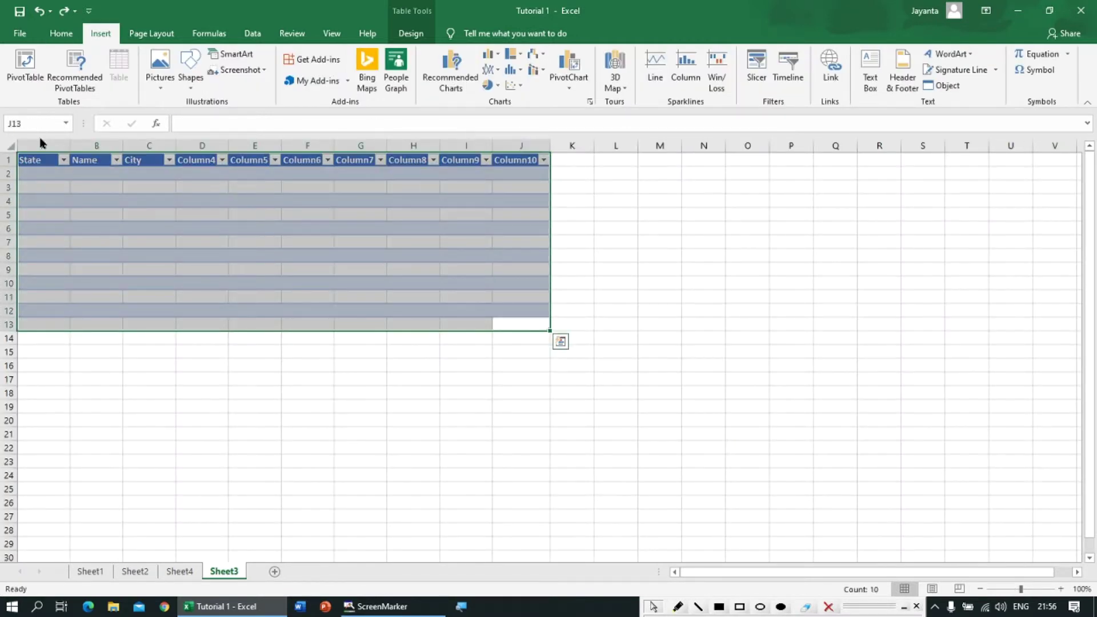
left_click_drag(521, 145, 13, 145)
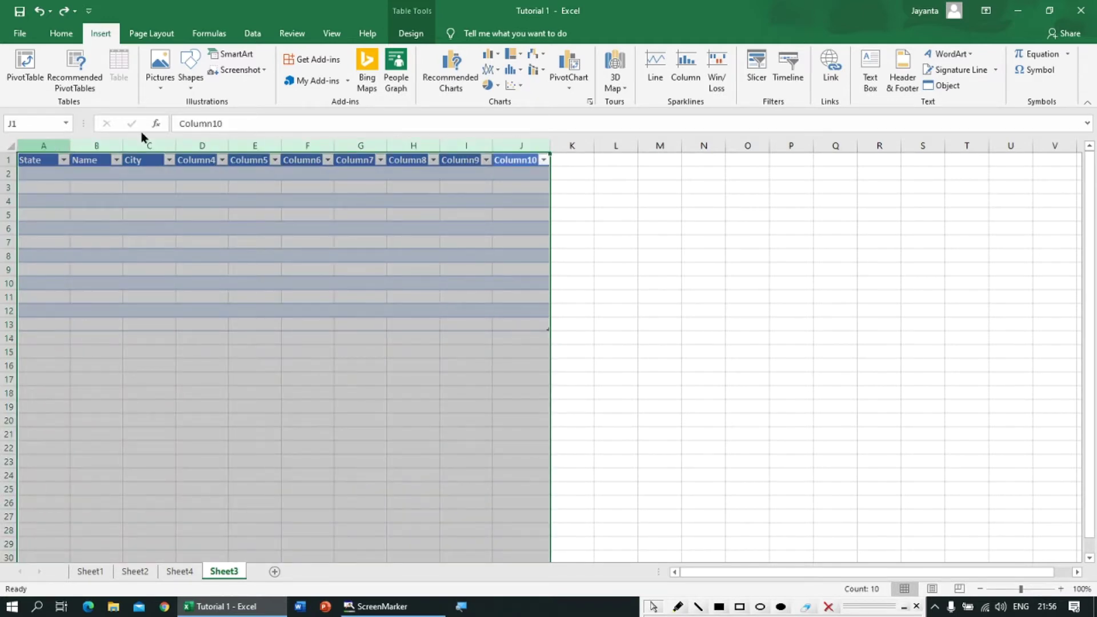
right_click(520, 145)
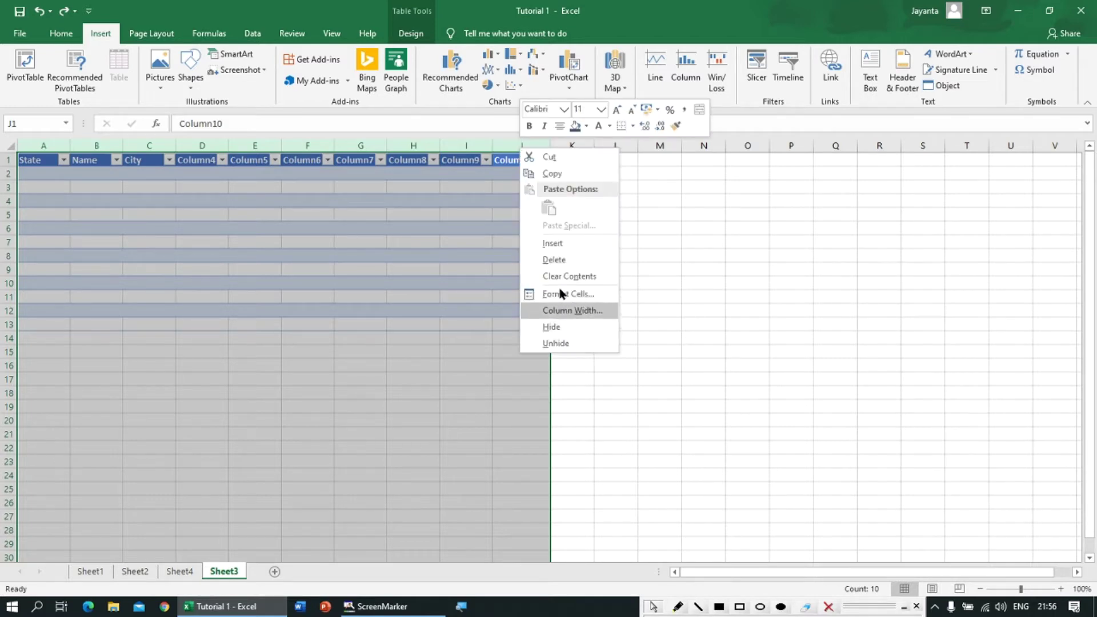
left_click(565, 261)
left_click(302, 242)
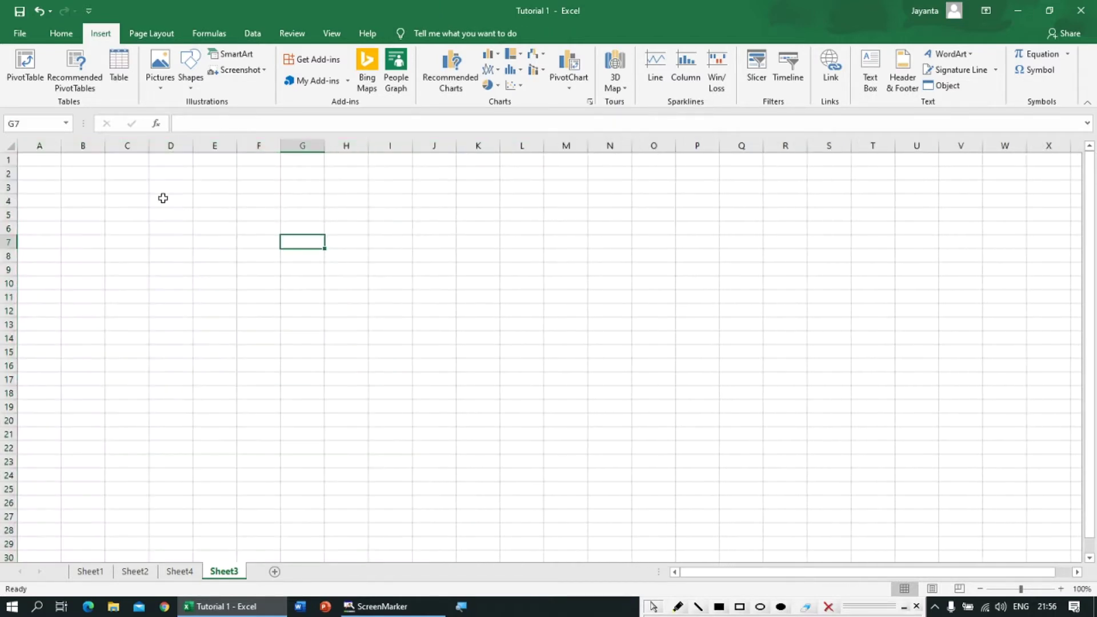
Insert the picture JB'S COMPUTER MASTER TUTORIAL from the device's Desktop folder at cell D5.
left_click_drag(44, 160, 400, 255)
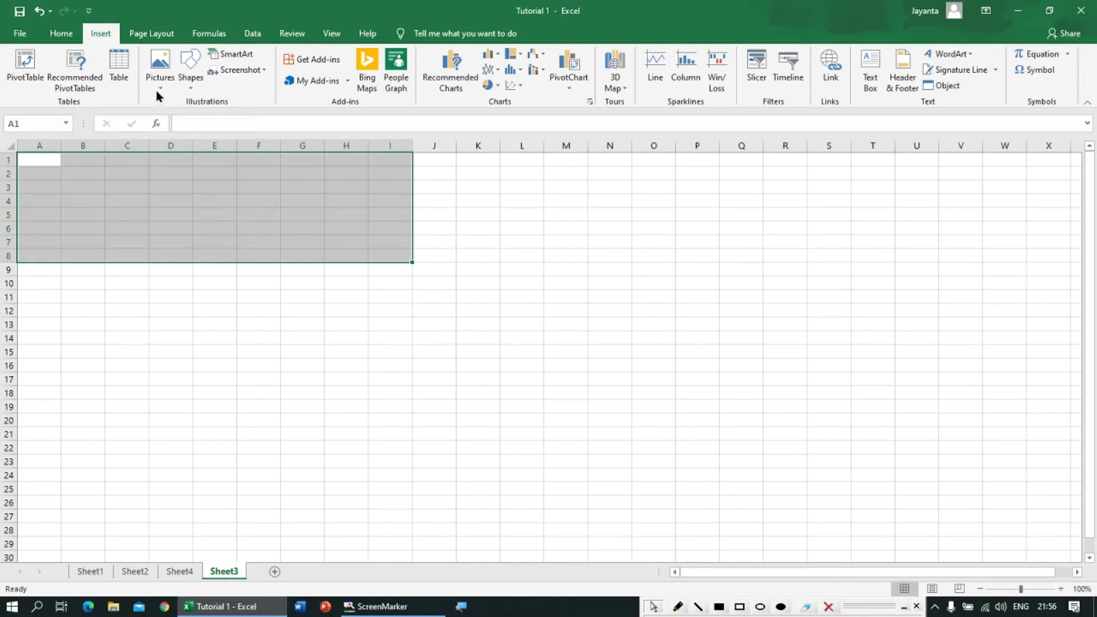
left_click(182, 218)
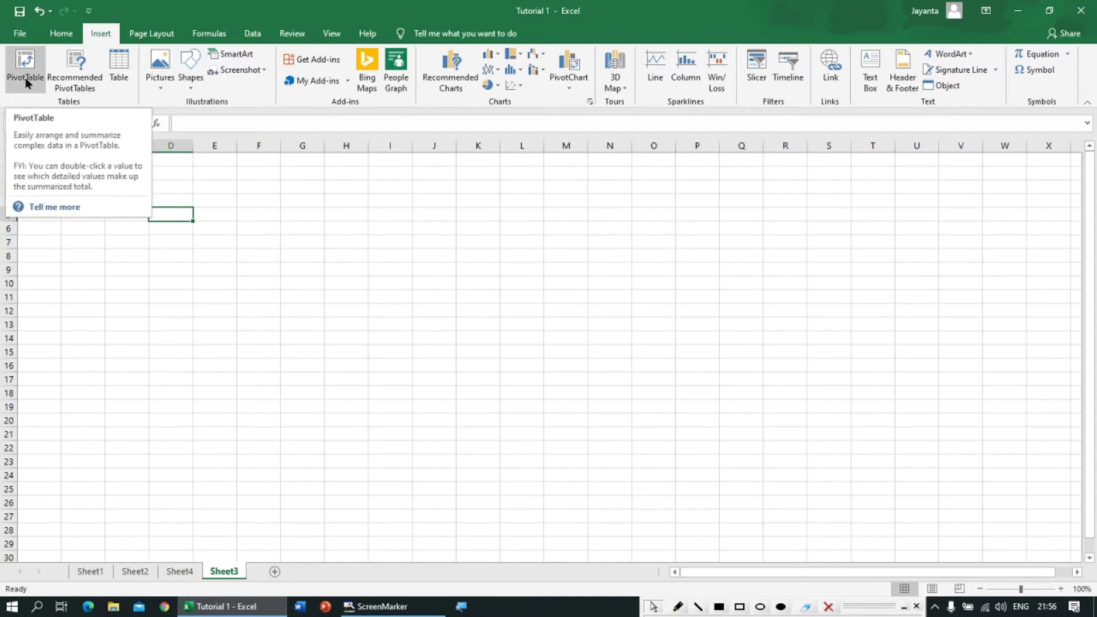
left_click(159, 91)
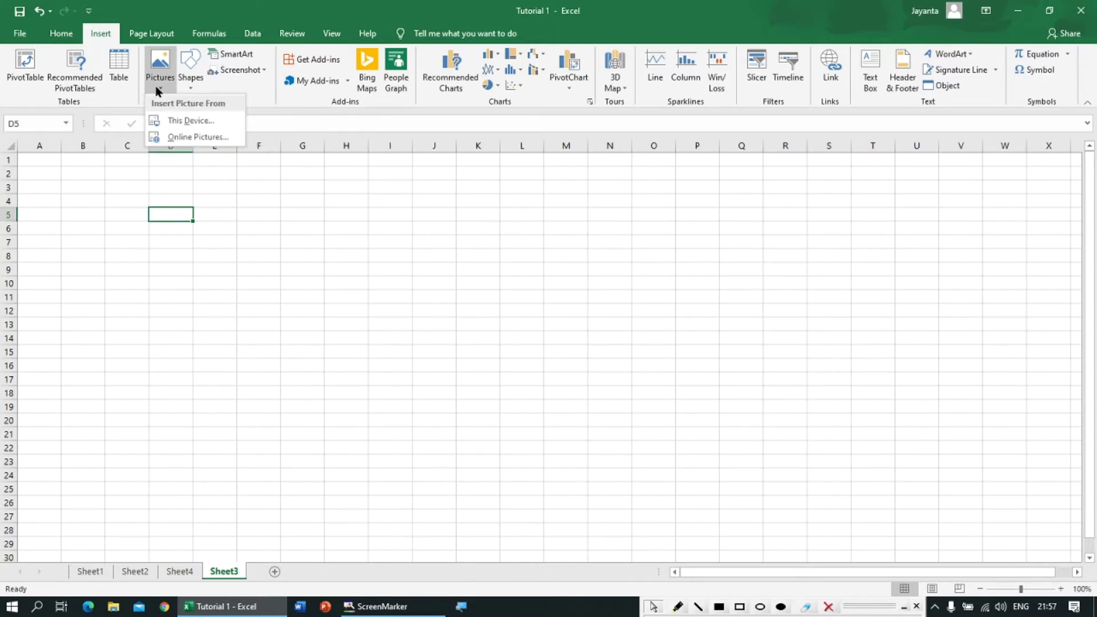
left_click(180, 121)
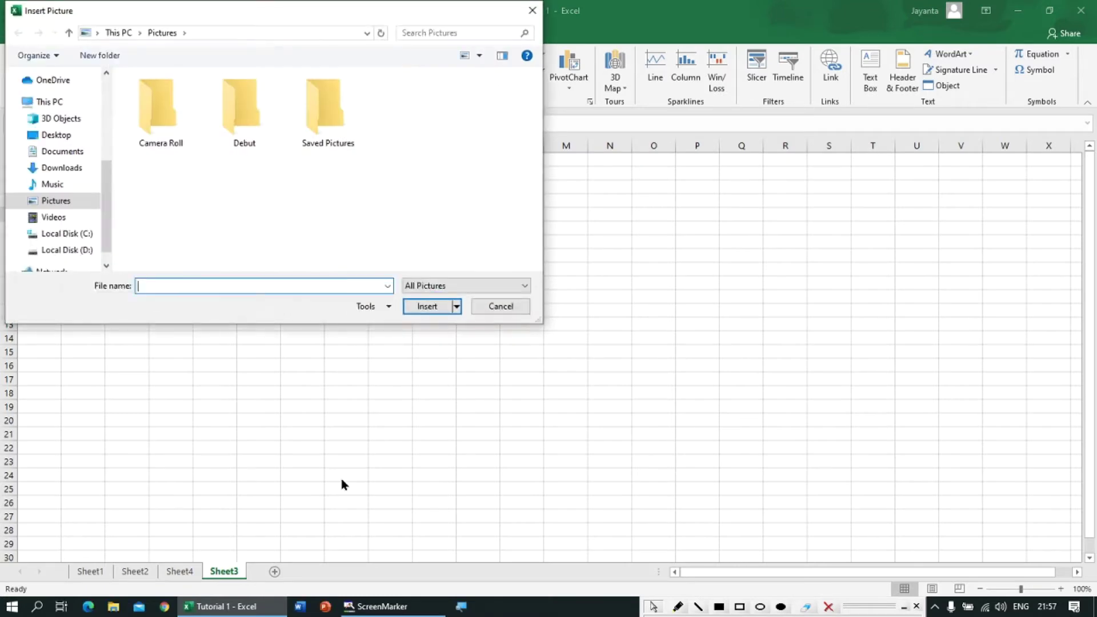
left_click_drag(105, 171, 105, 73)
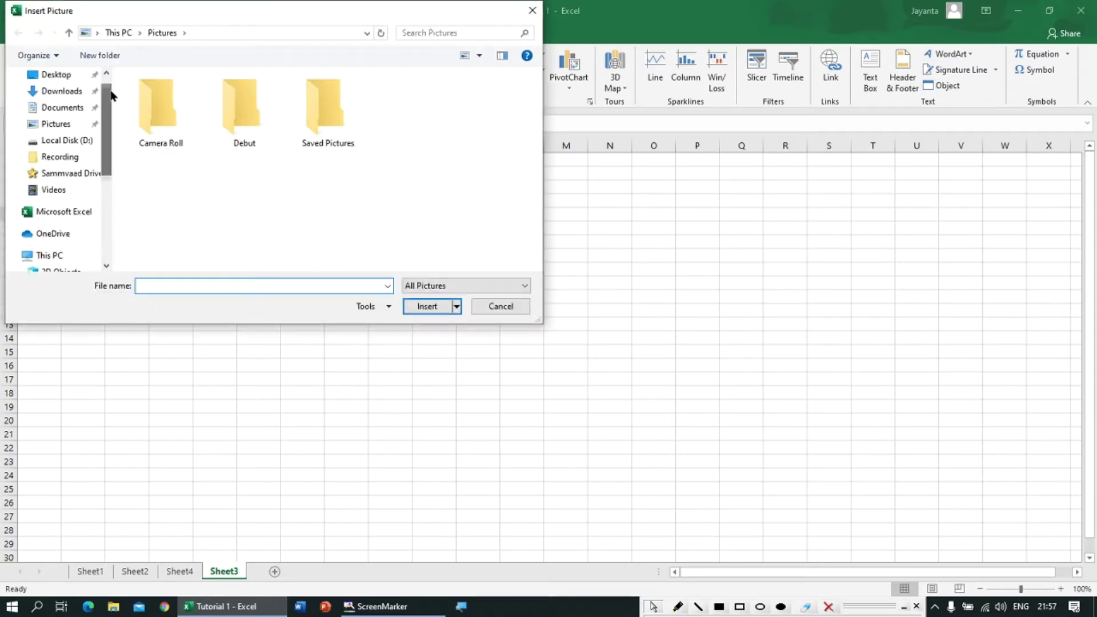
left_click(61, 92)
left_click(56, 75)
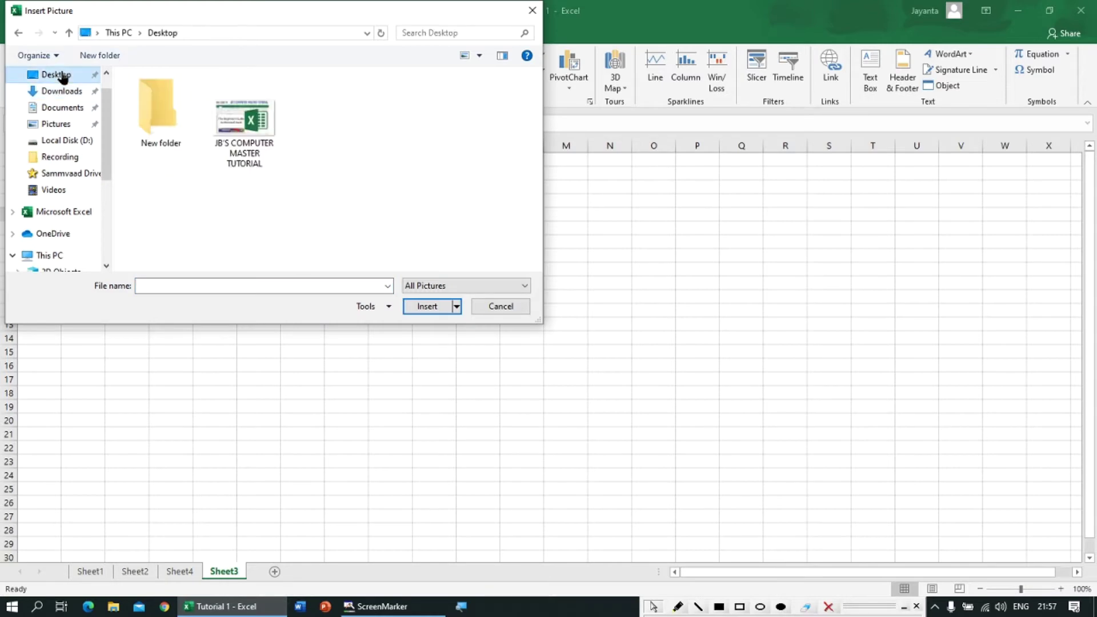
left_click(240, 137)
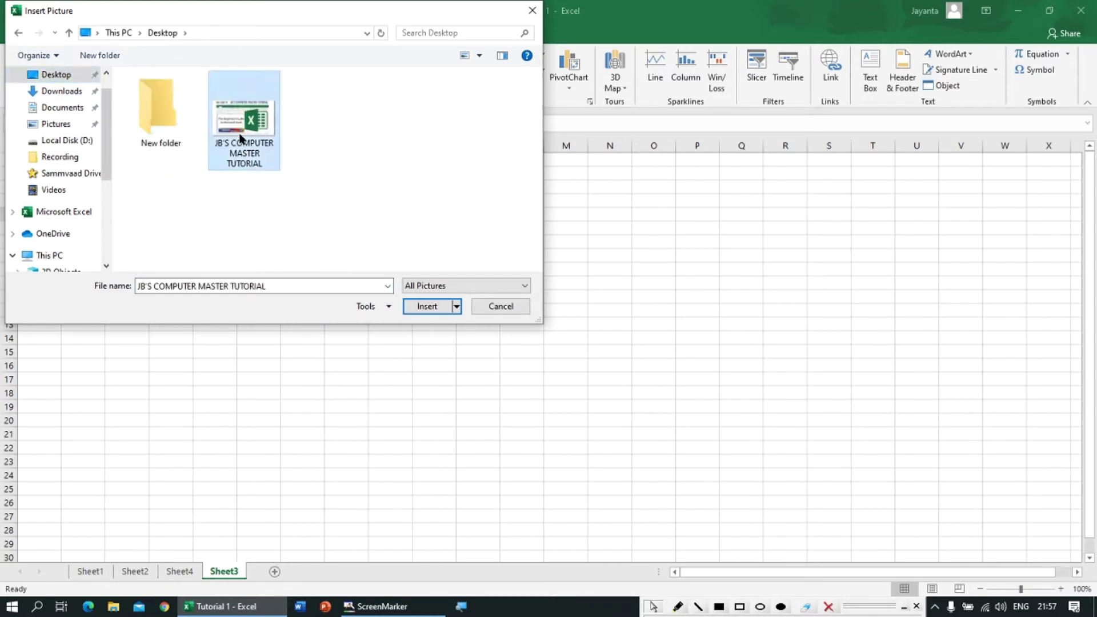
left_click(427, 306)
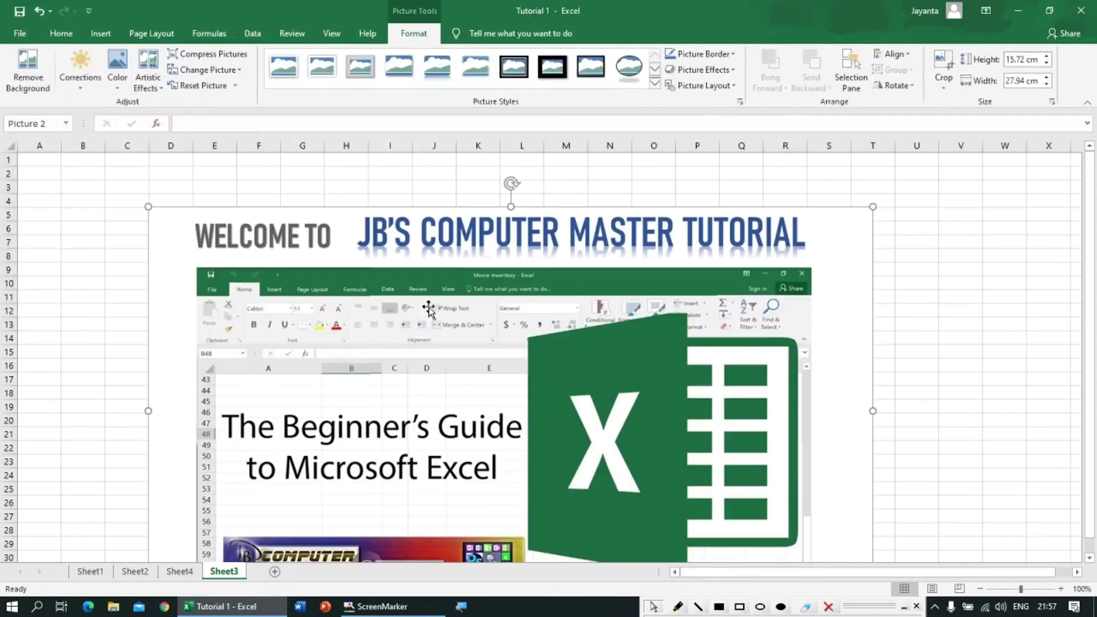
Shrink the picture to about 20.9 cm wide by 11.7 cm high and place it over columns B to N, rows 2 to 24.
left_click_drag(427, 310, 355, 262)
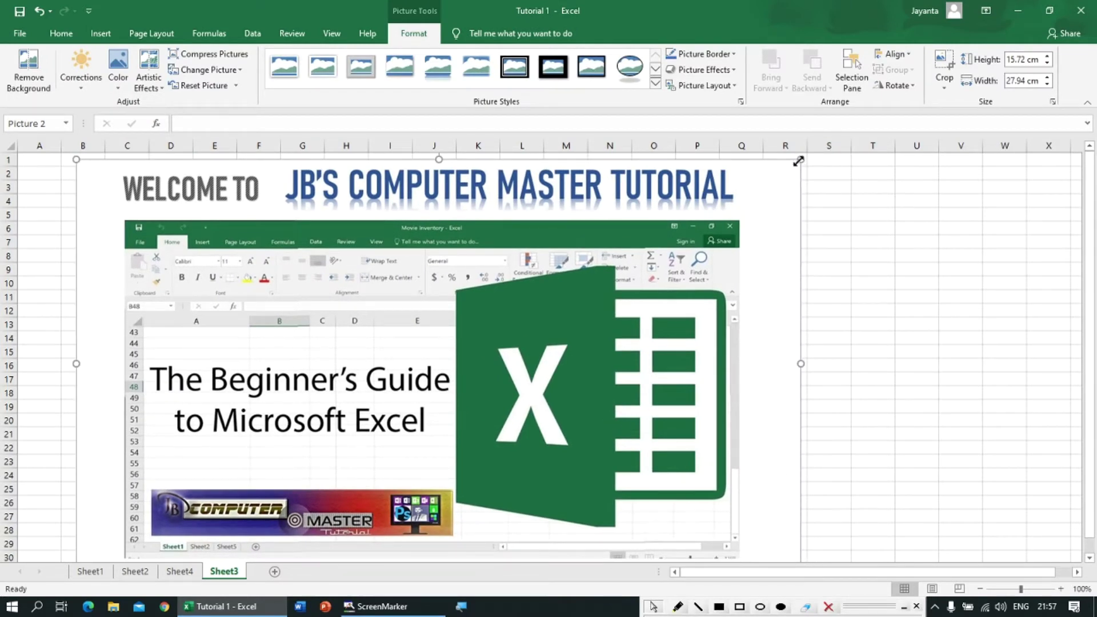
left_click_drag(764, 188, 617, 276)
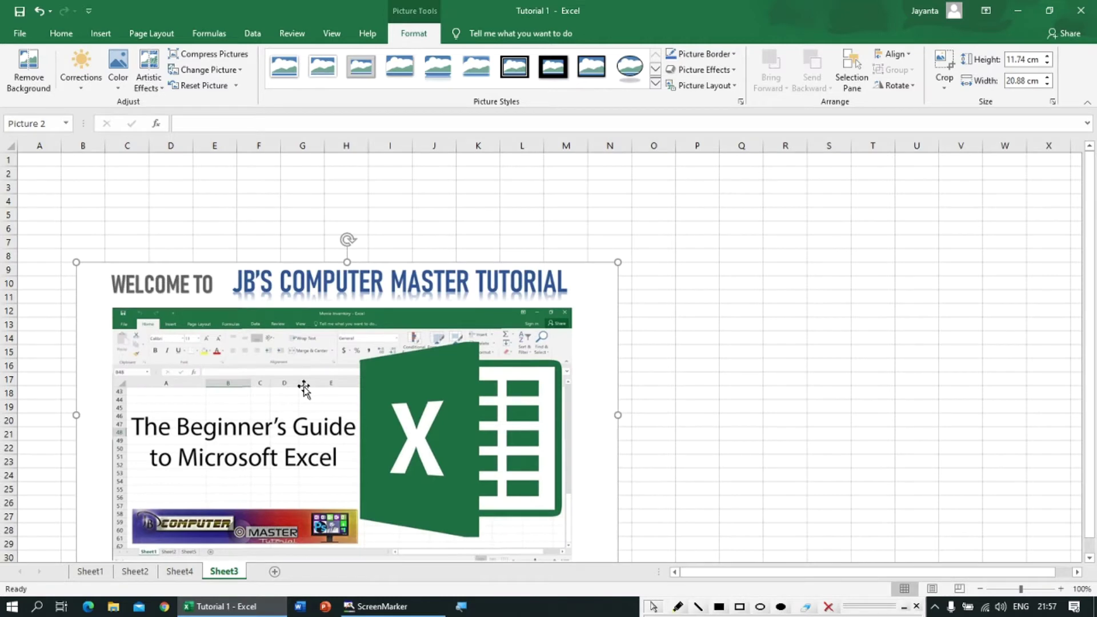
left_click_drag(264, 399, 278, 306)
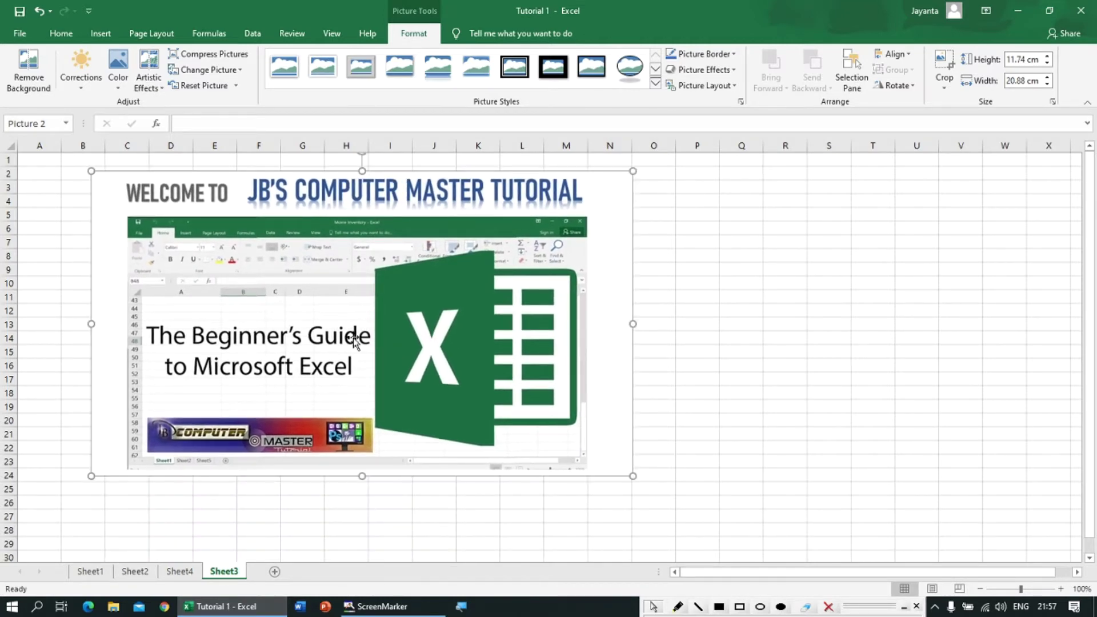
Try the reflected picture style on the picture, and settle on the black-framed oval style.
left_click(432, 74)
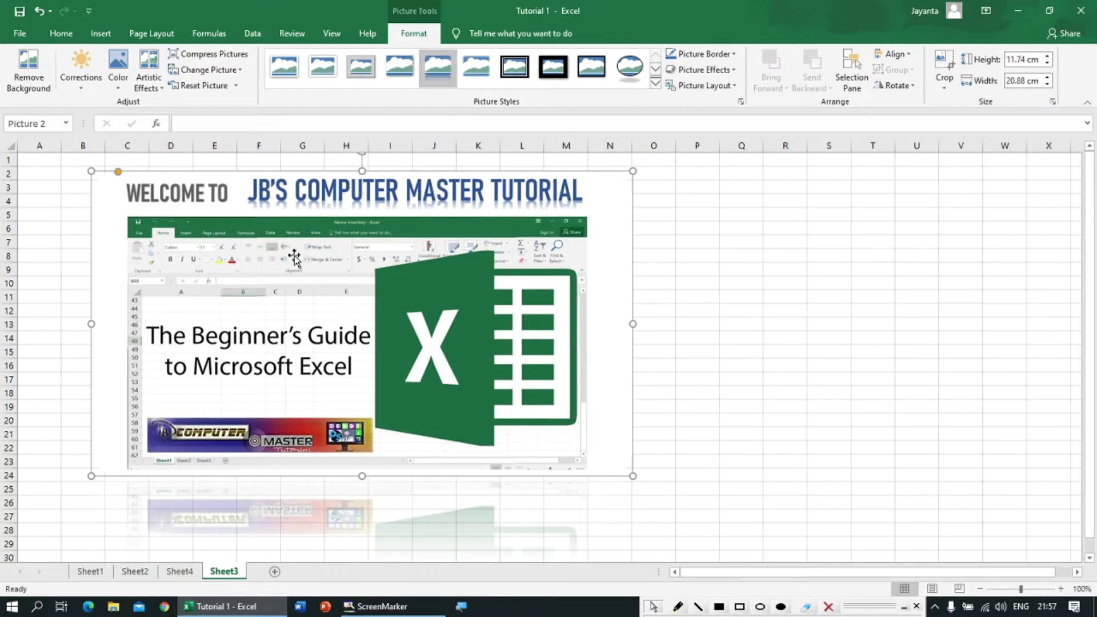
left_click(400, 79)
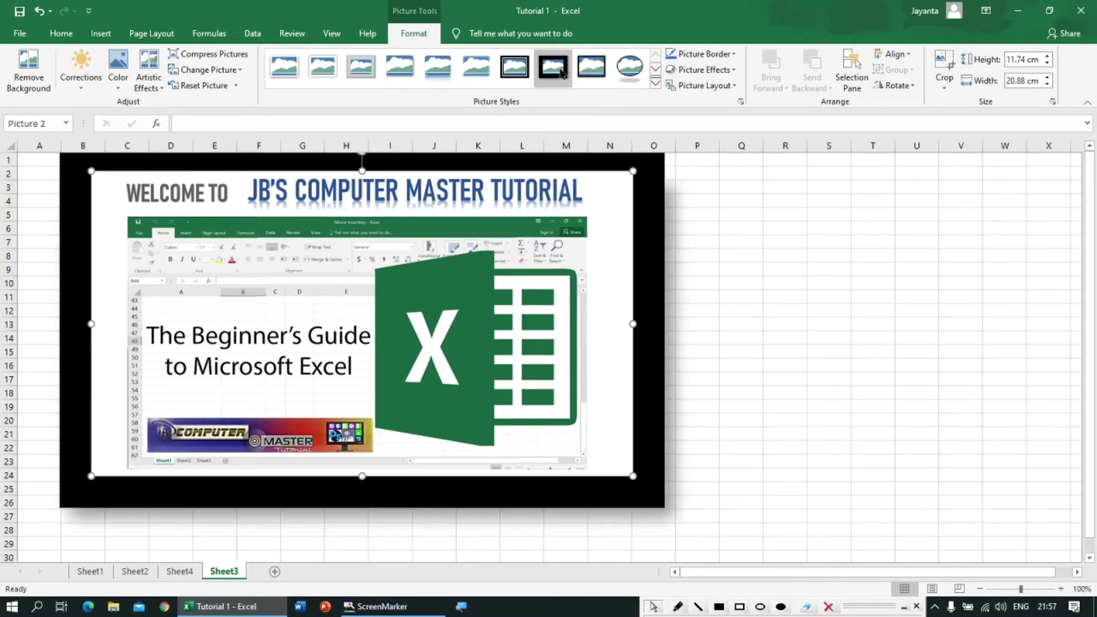
left_click(627, 79)
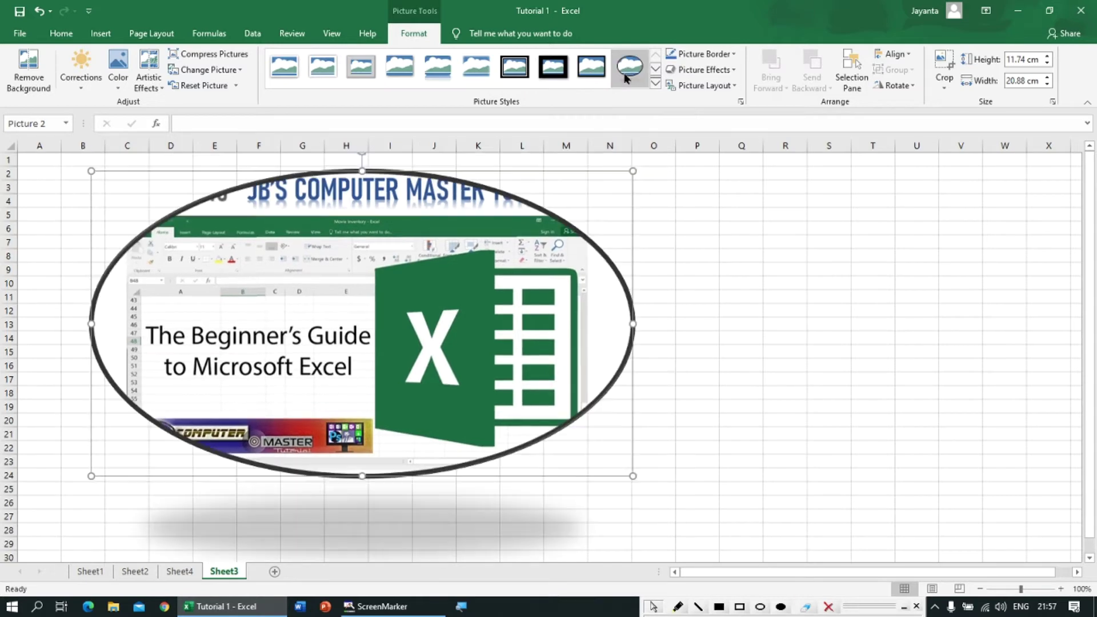
Set the oval picture's border to orange, and delete the picture from the sheet.
left_click(698, 56)
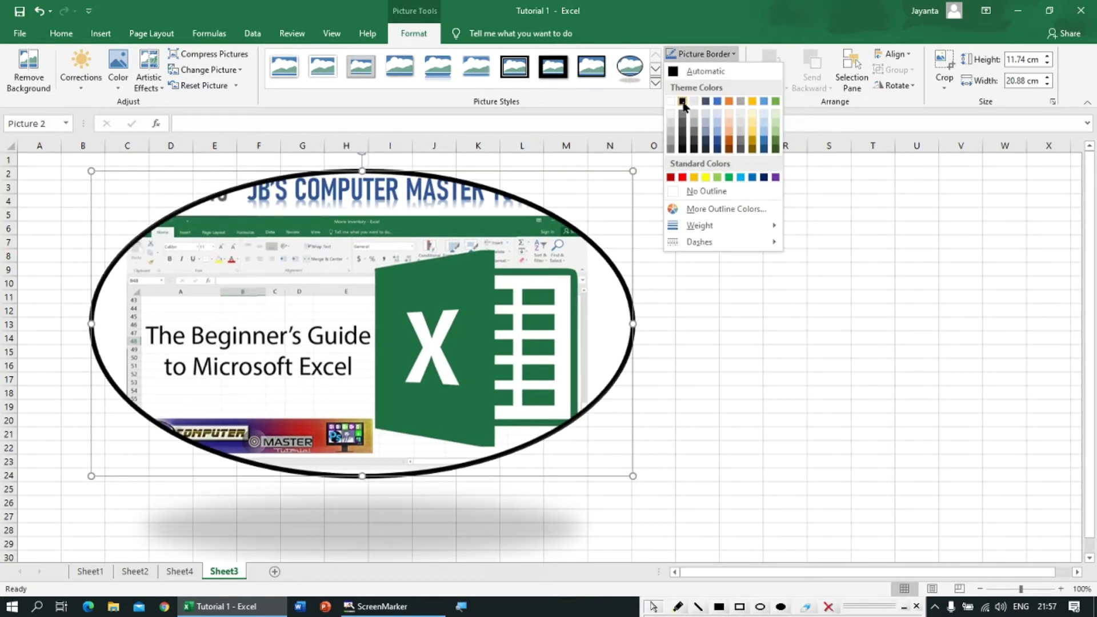
left_click(727, 102)
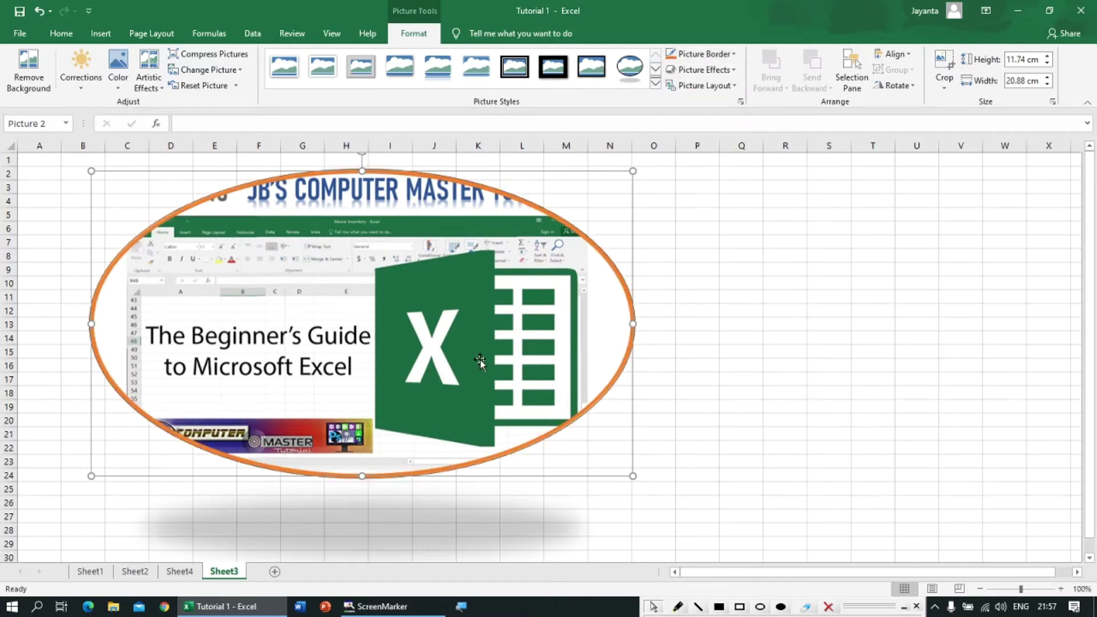
key("Delete")
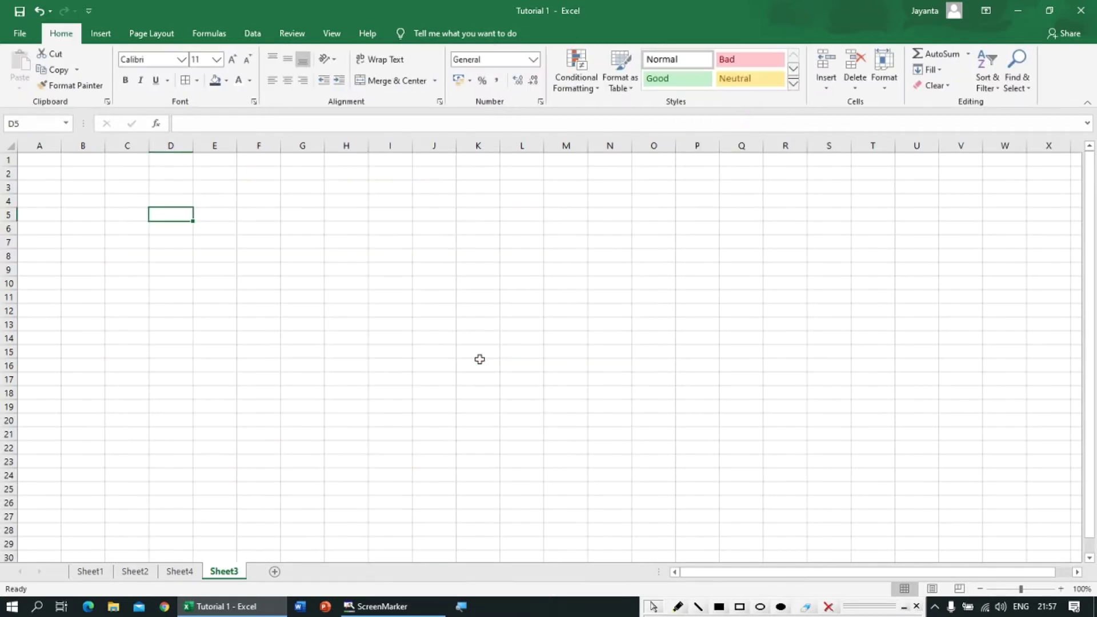
Draw a text box about 11.4 cm by 6.7 cm over D3 to J15 and enter "Address:" with the house number below it.
left_click(100, 33)
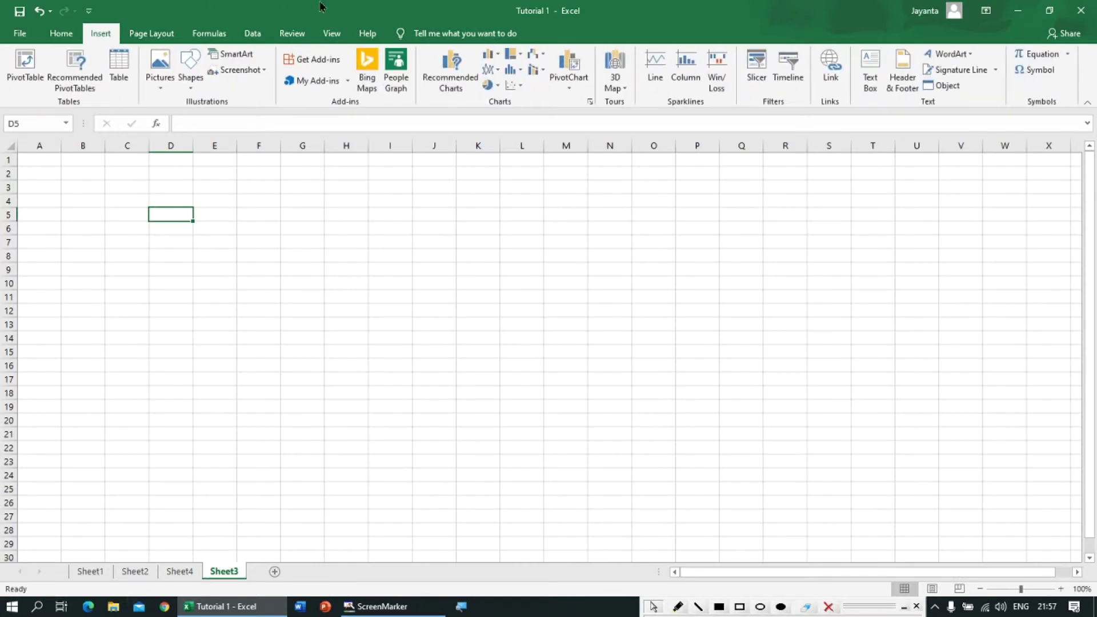
left_click(194, 87)
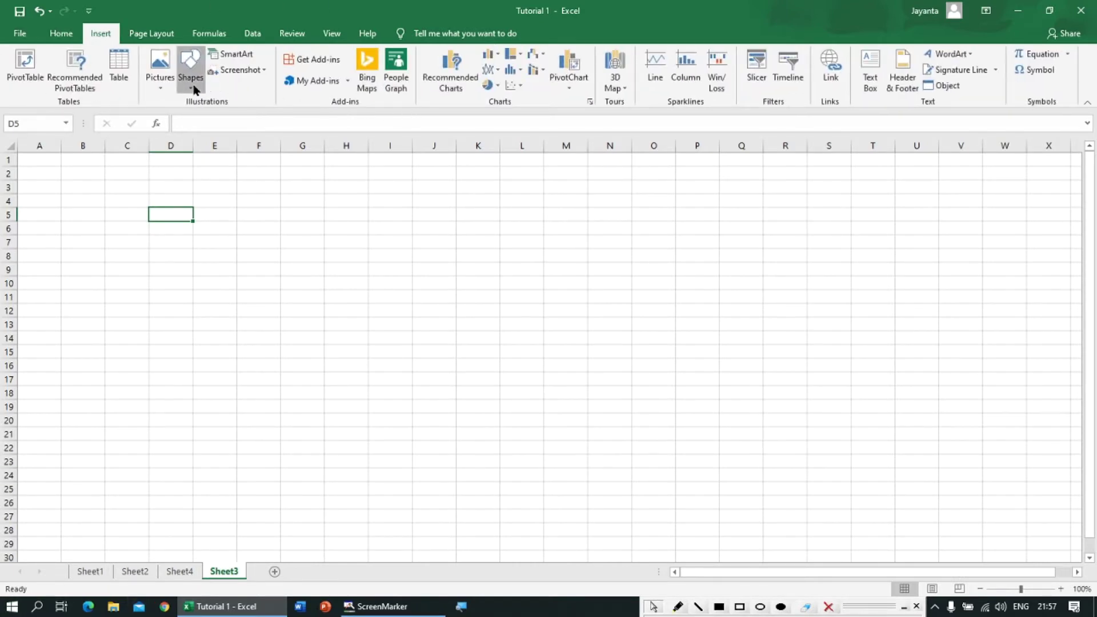
left_click(184, 116)
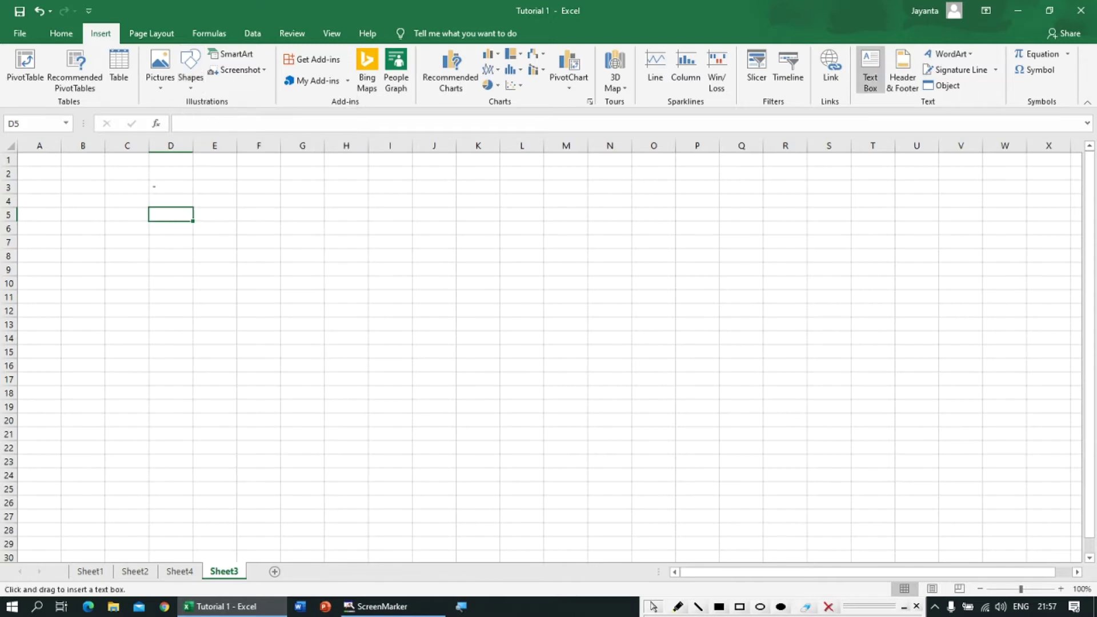
mouse_move(150, 184)
left_mouse_down()
mouse_move(343, 310)
mouse_move(444, 359)
left_mouse_up()
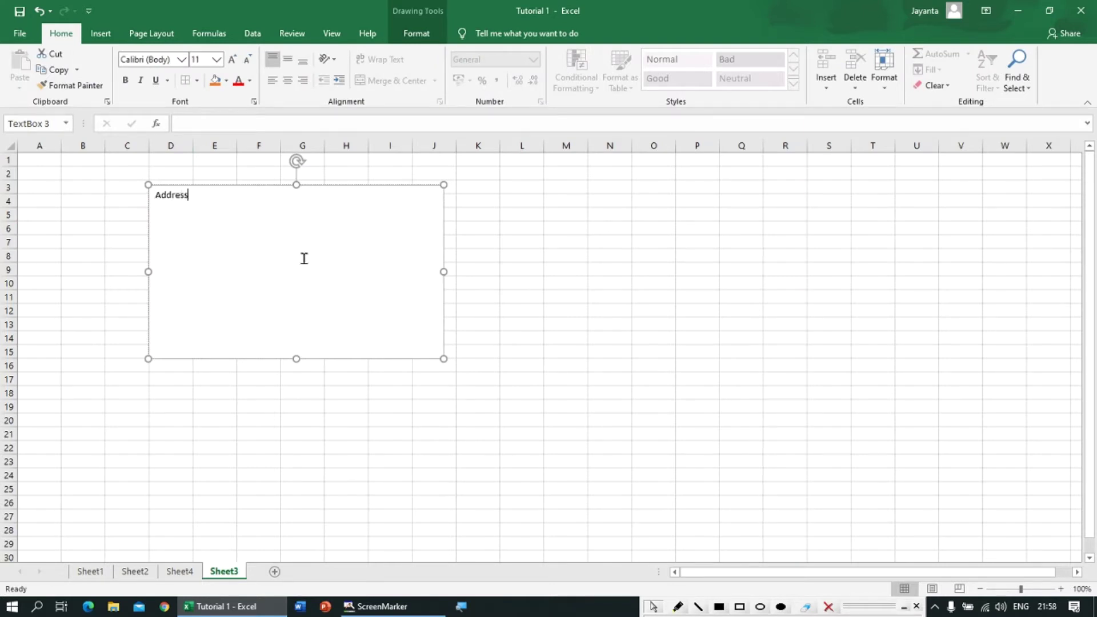
left_click(652, 216)
left_click(198, 196)
left_click(435, 184)
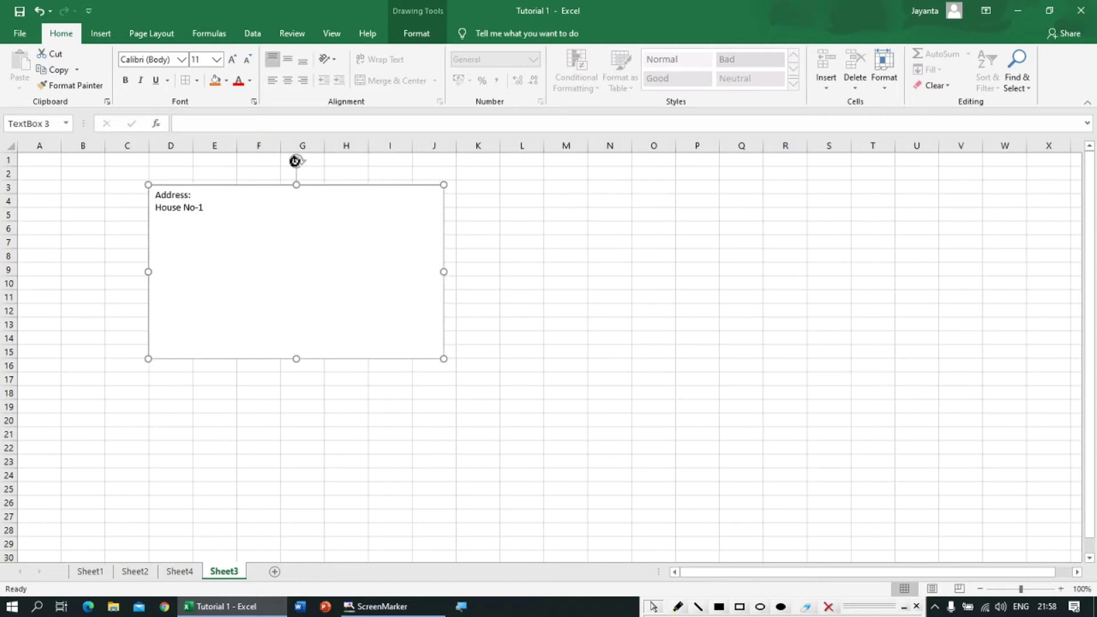
Rotate the address text box slightly clockwise and fill it with the blue theme colour.
left_click_drag(295, 161, 321, 211)
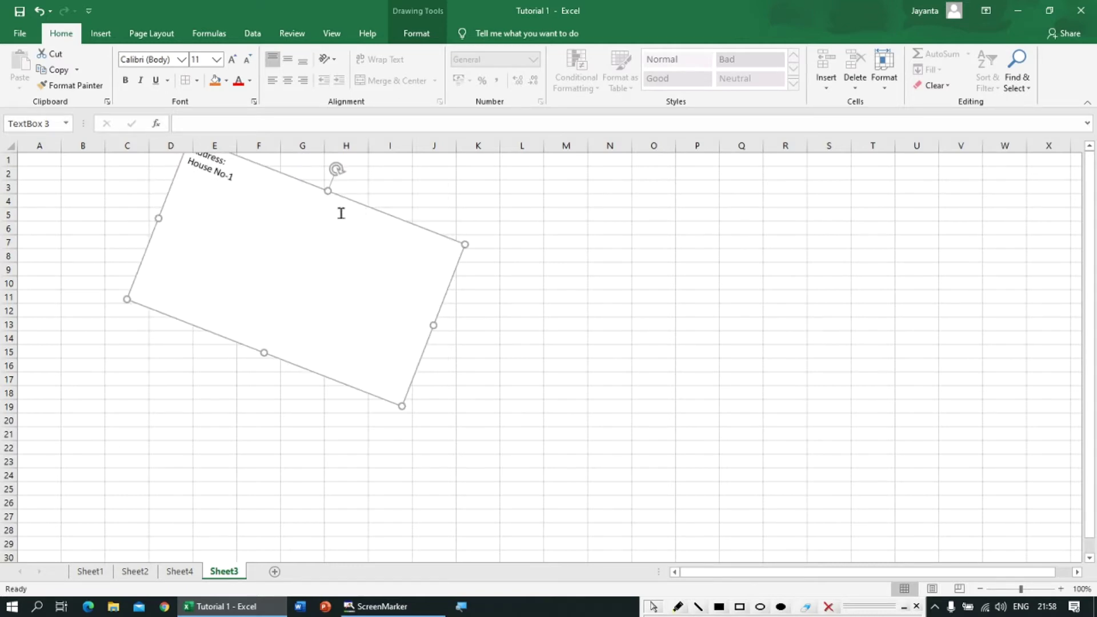
left_click(417, 34)
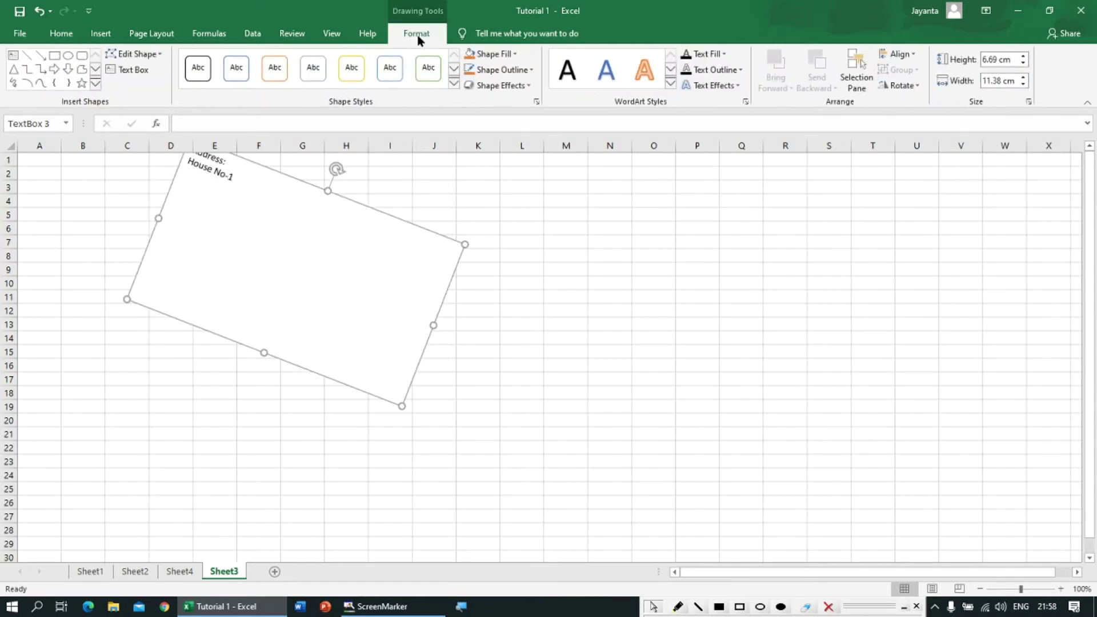
left_click(494, 58)
left_click(486, 58)
left_click(486, 58)
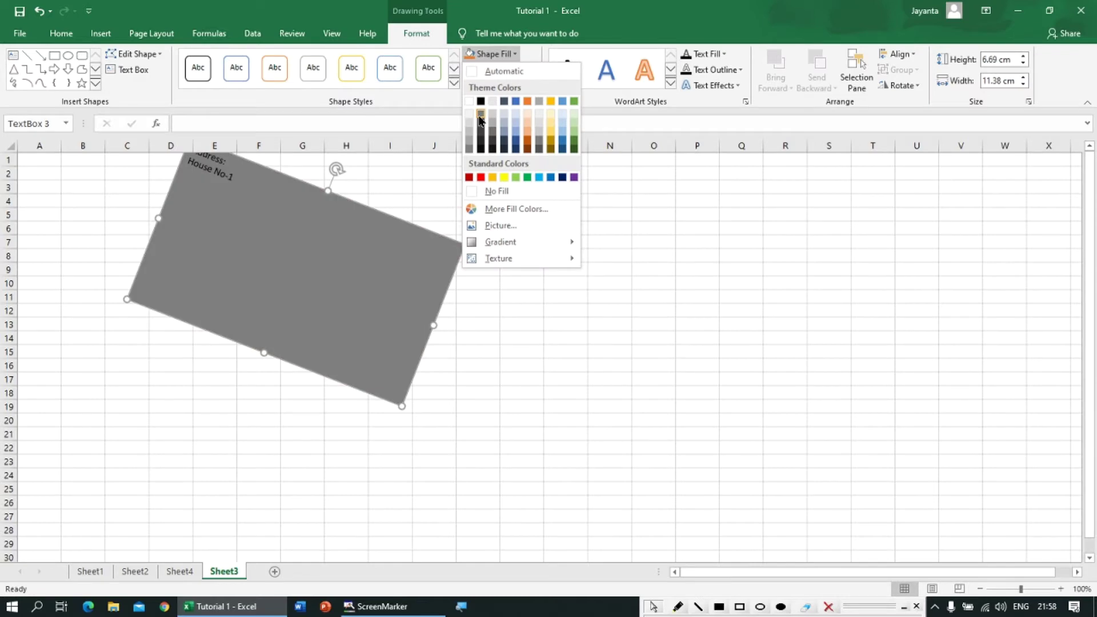
left_click(515, 101)
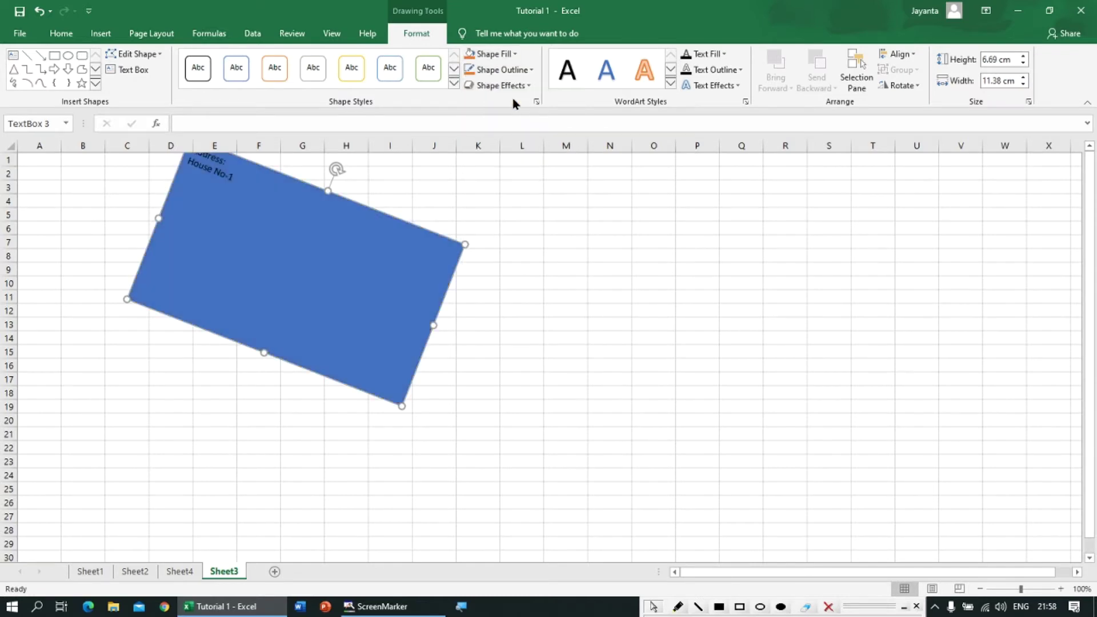
Give the text box a dark red 6 pt outline, and recolour the outline black.
left_click(496, 72)
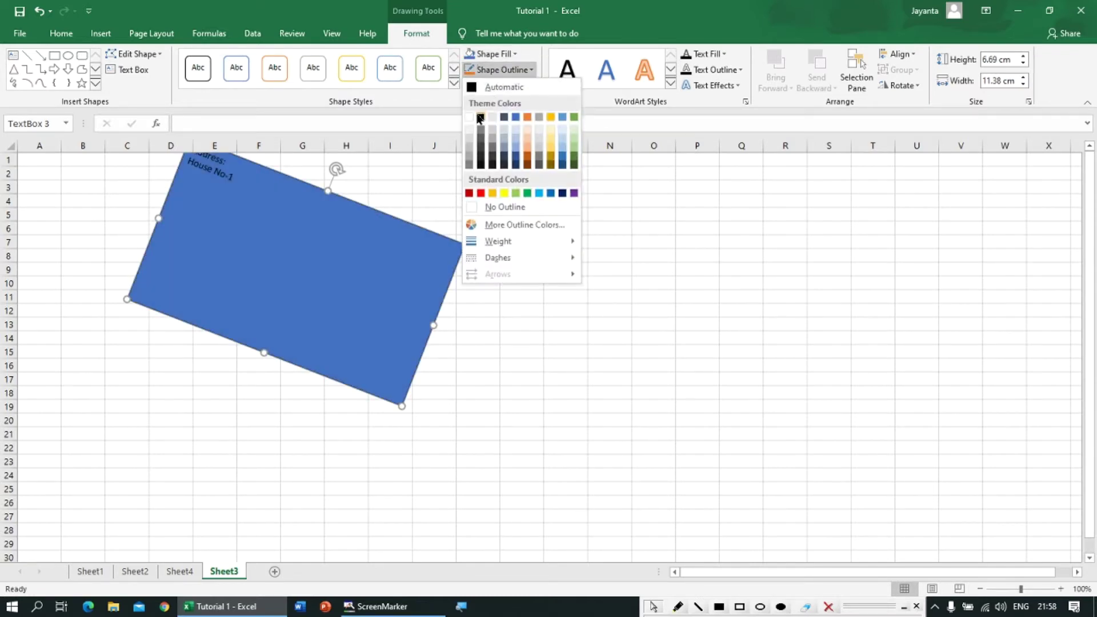
left_click(469, 195)
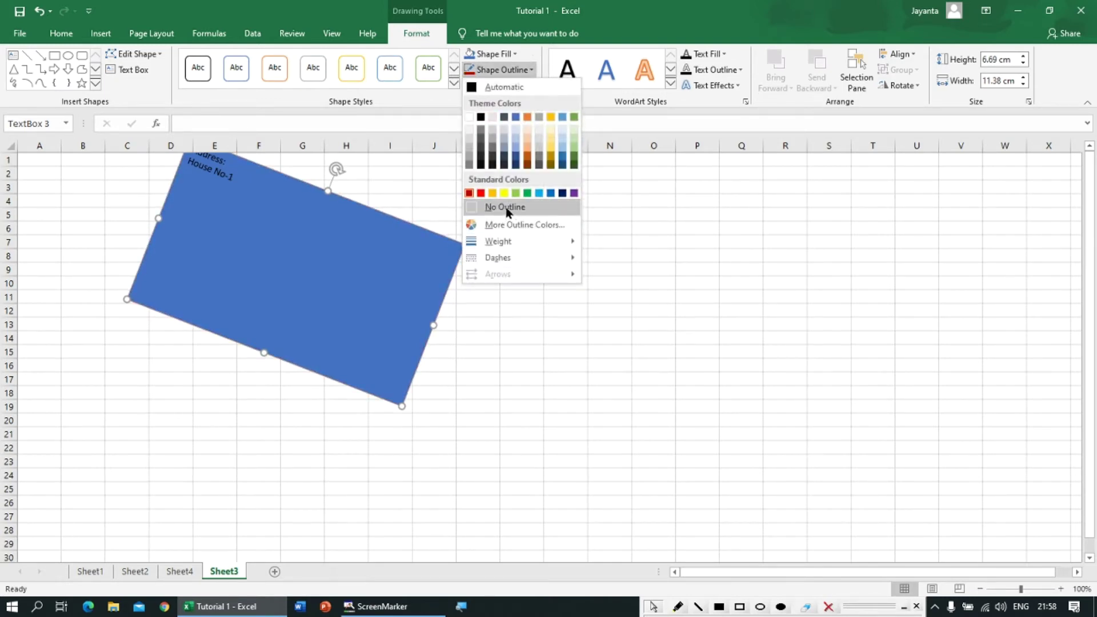
mouse_move(500, 244)
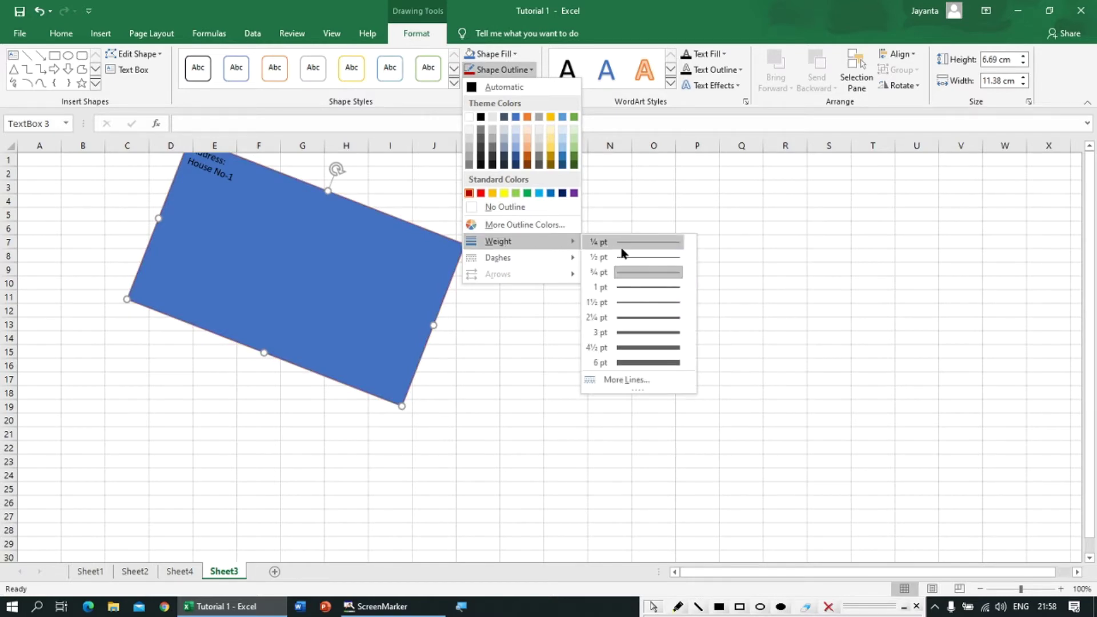
left_click(641, 363)
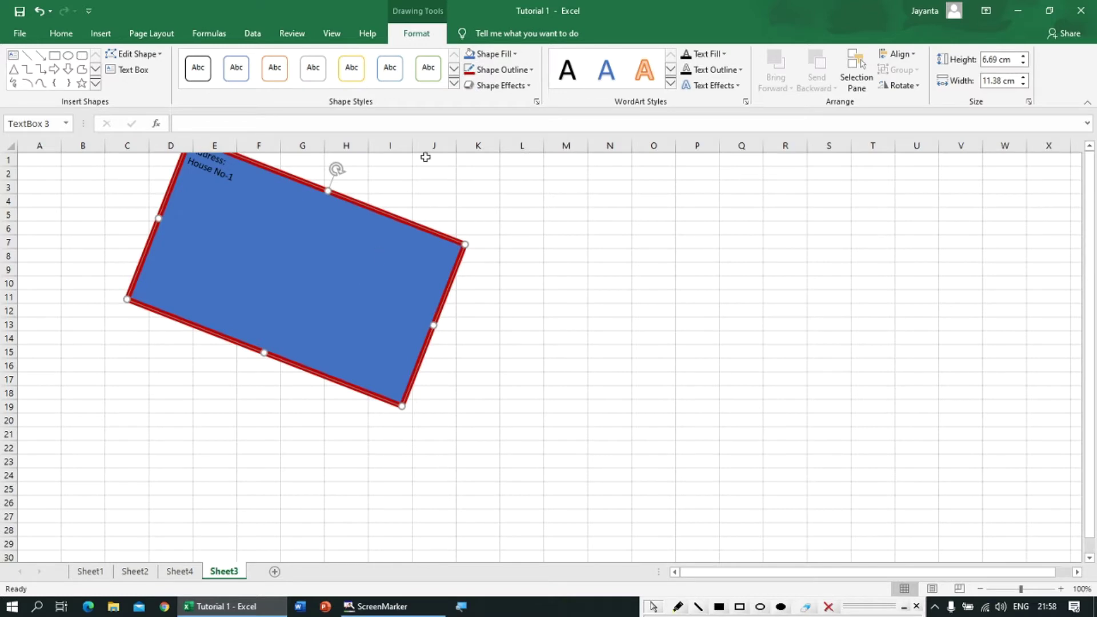
left_click(497, 71)
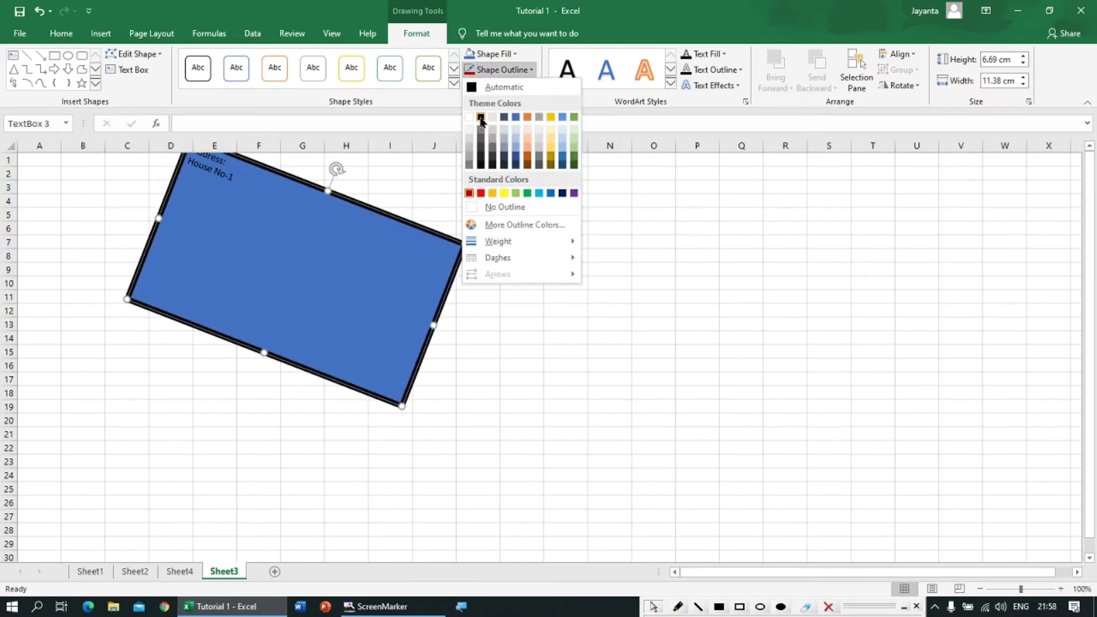
left_click(481, 116)
Apply the outer shadow that falls below the shape to the text box.
left_click(495, 89)
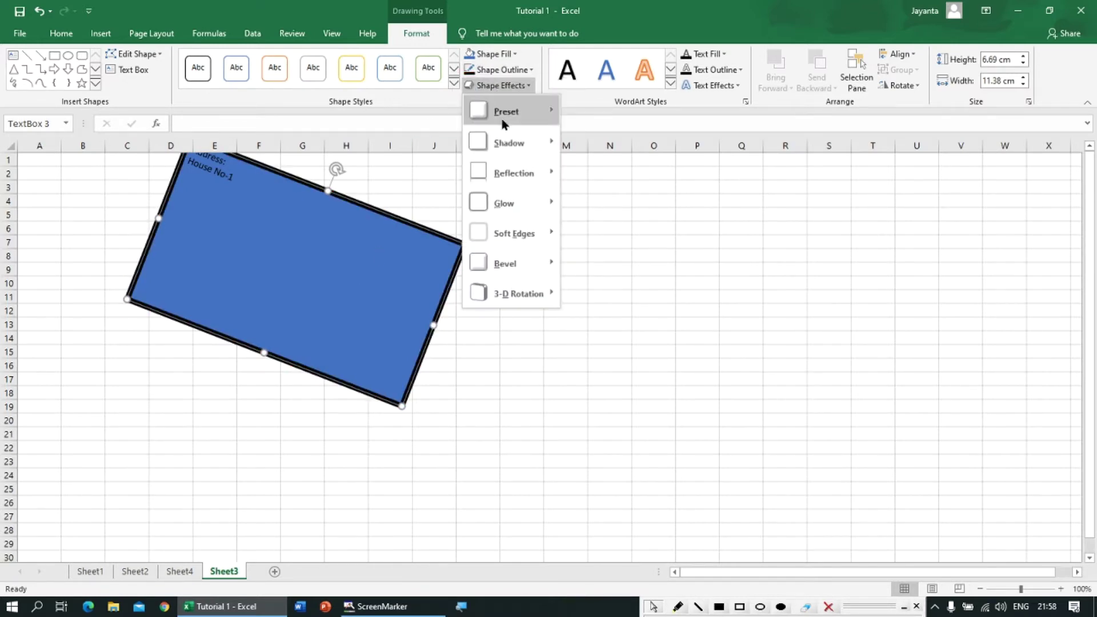
mouse_move(553, 152)
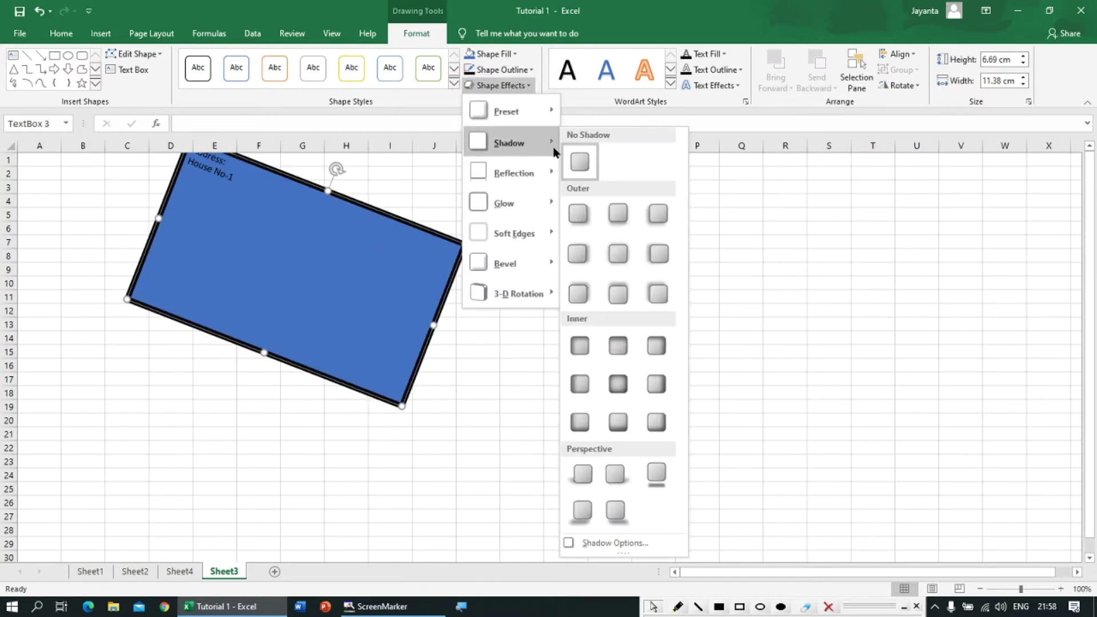
left_click(617, 213)
Try a perspective 3-D rotation preset on the address text box, and undo it.
left_click(503, 89)
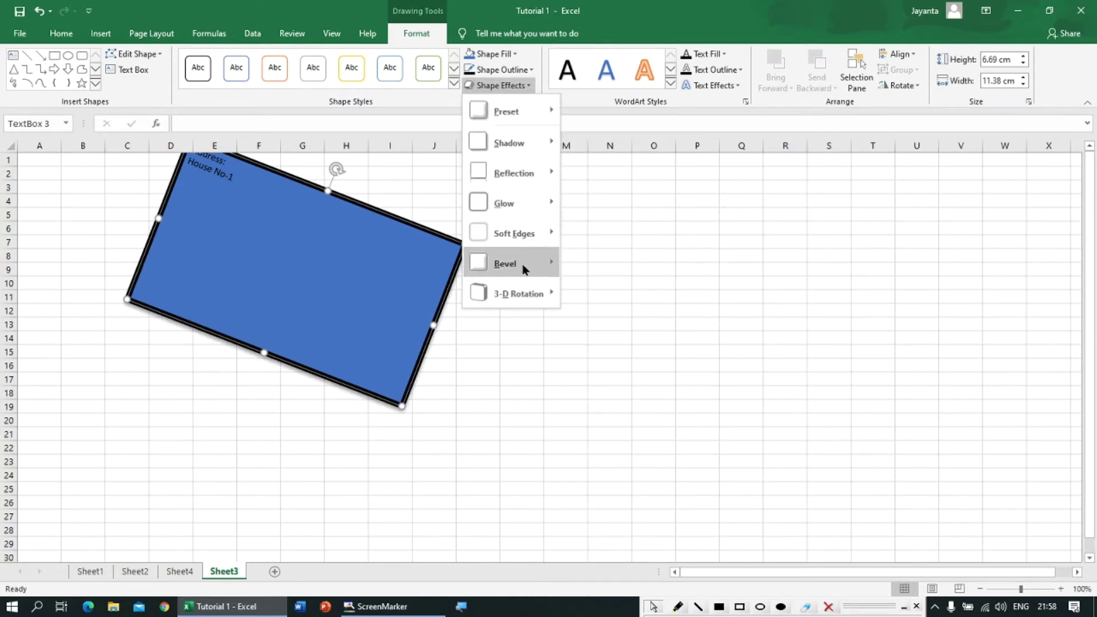
mouse_move(517, 296)
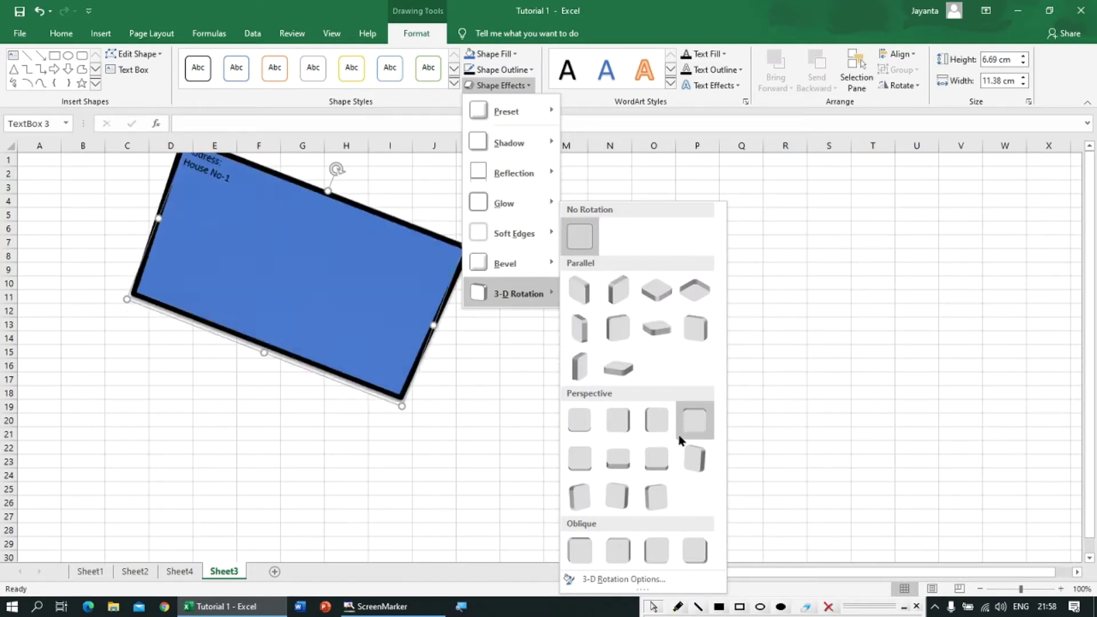
left_click(663, 495)
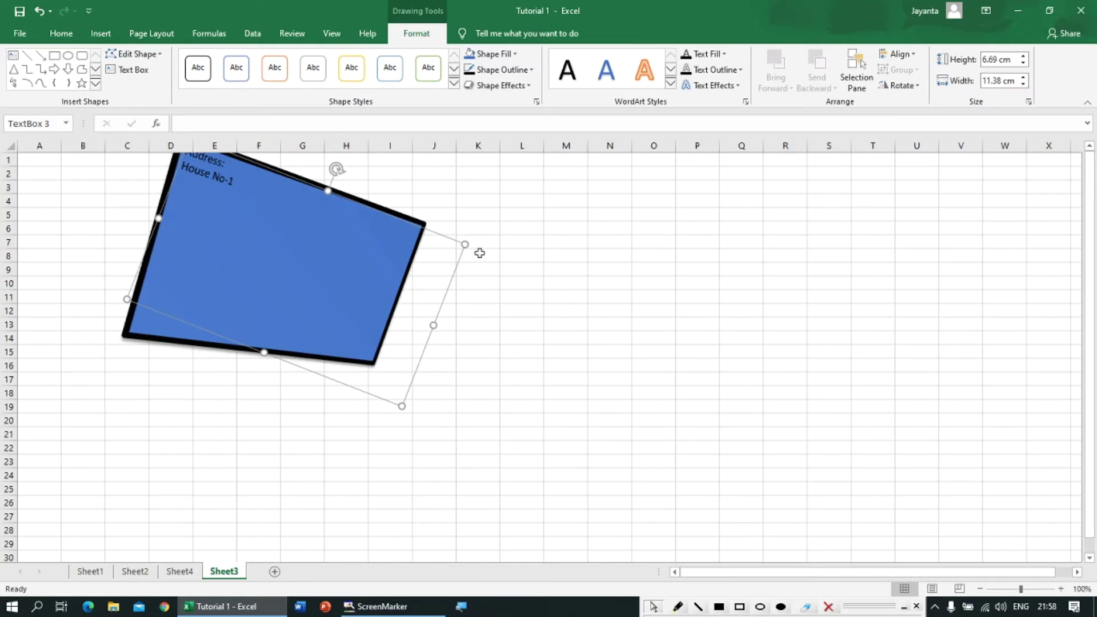
key("ctrl+z")
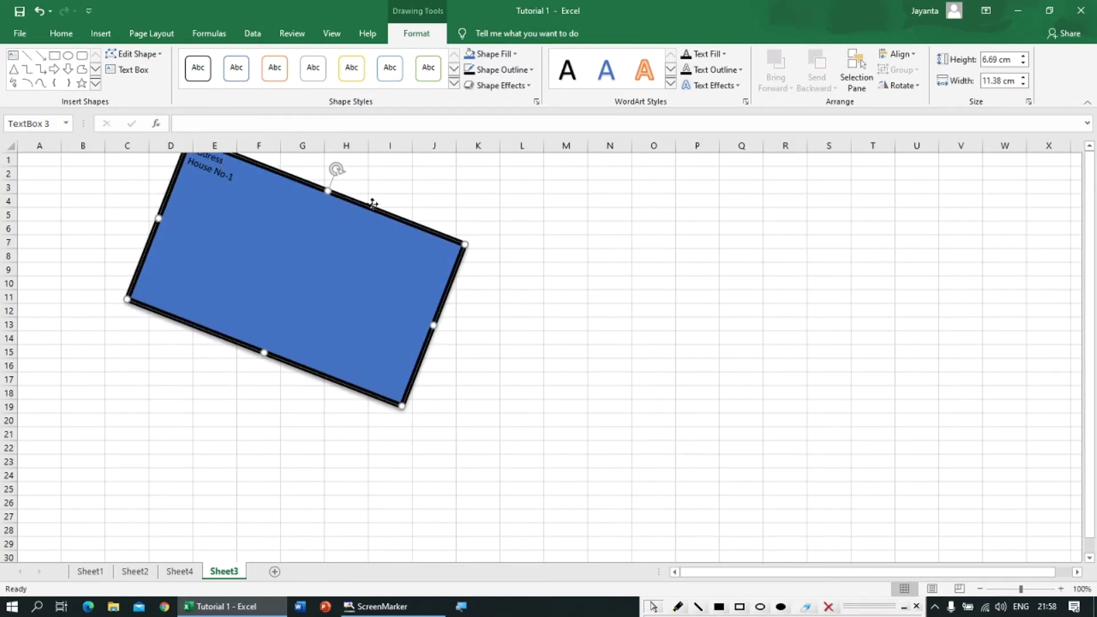
Undo the preceding text box actions until the address text box is removed from the sheet.
key("ctrl+z")
key("ctrl+z")
key("ctrl+z")
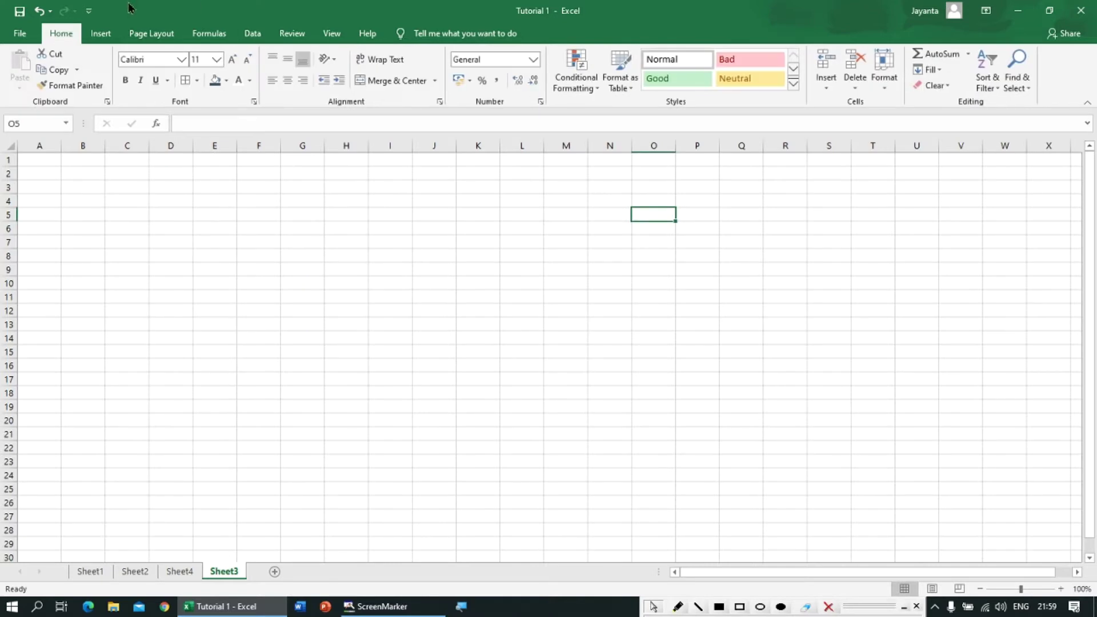
Insert a rectangle shape about 9.9 cm wide and 7 cm high over cells D4 to J16.
left_click(104, 34)
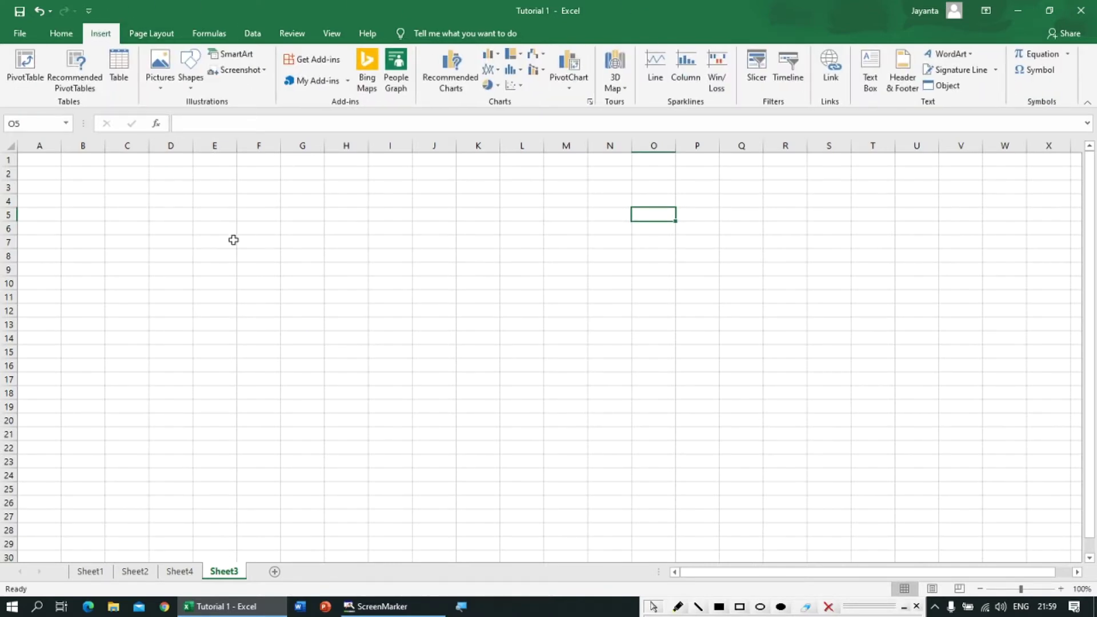
scroll(234, 240, "up", 3)
scroll(233, 240, "down", 3)
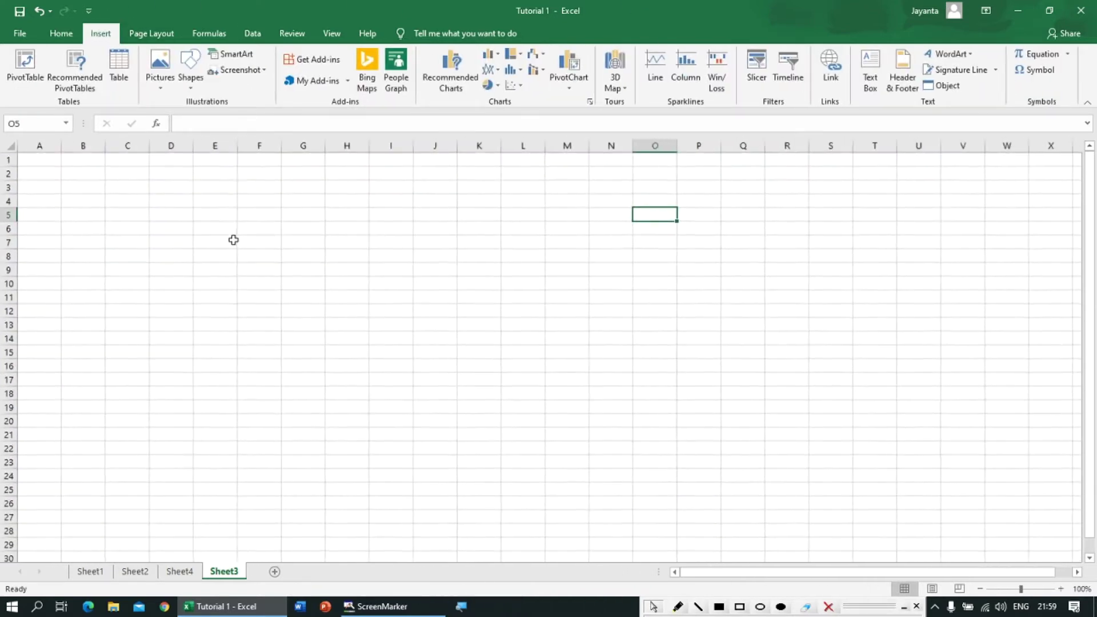
left_click(194, 78)
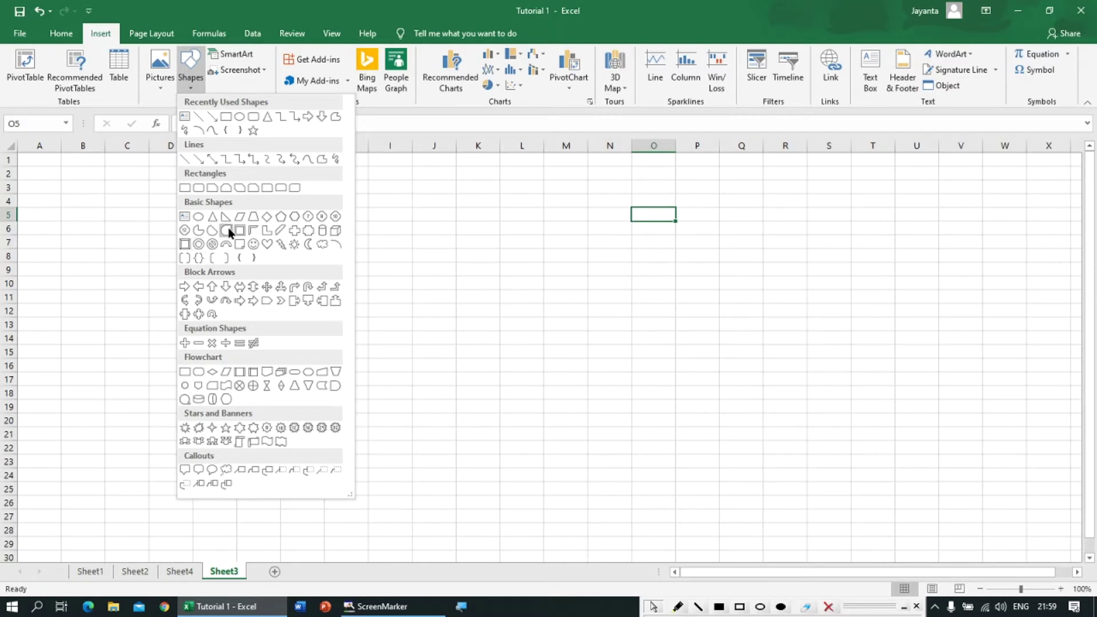
left_click(227, 117)
left_click_drag(183, 192, 441, 374)
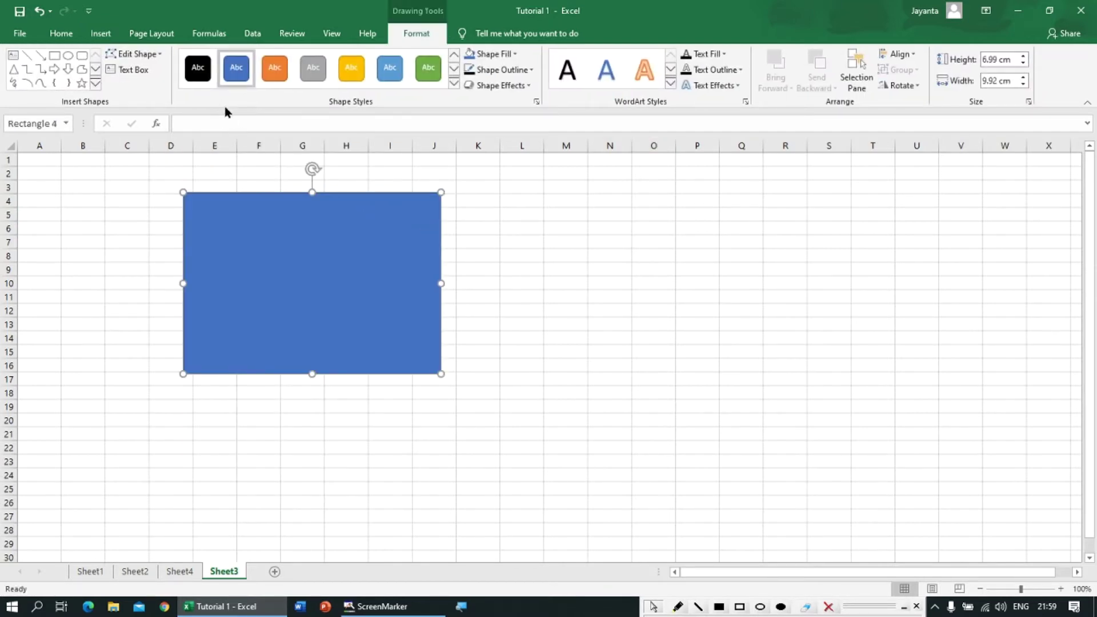
Open the blue rectangle for text editing.
right_click(280, 229)
left_click(255, 226)
right_click(257, 230)
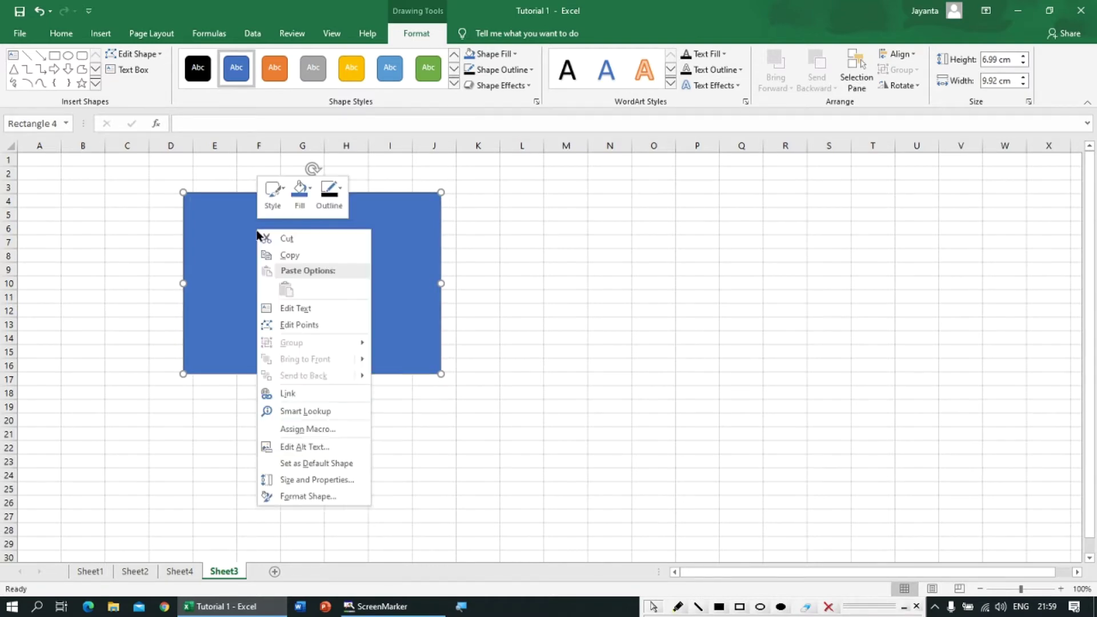
left_click(287, 312)
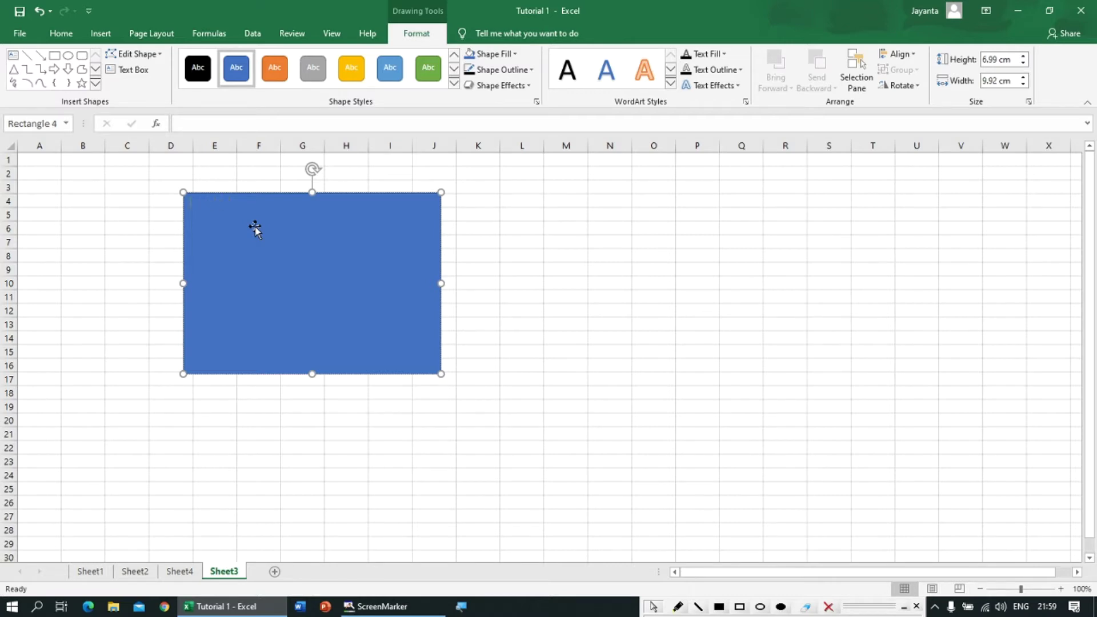
Change the rectangle to the shape with both upper corners snipped, and enlarge the corner cuts to about half its height.
left_click(138, 55)
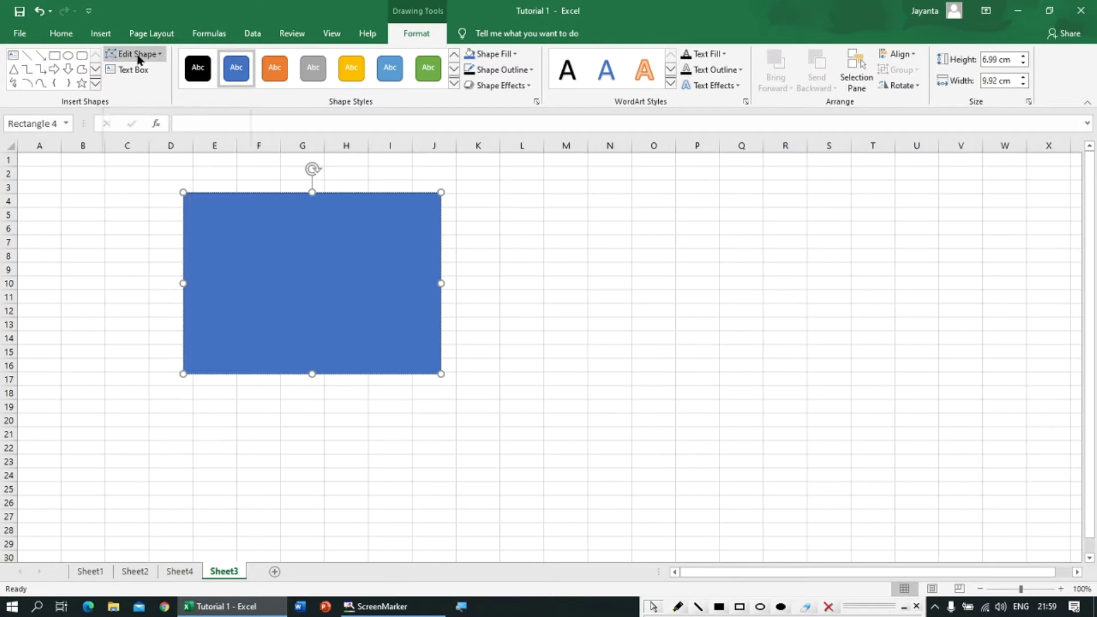
mouse_move(146, 69)
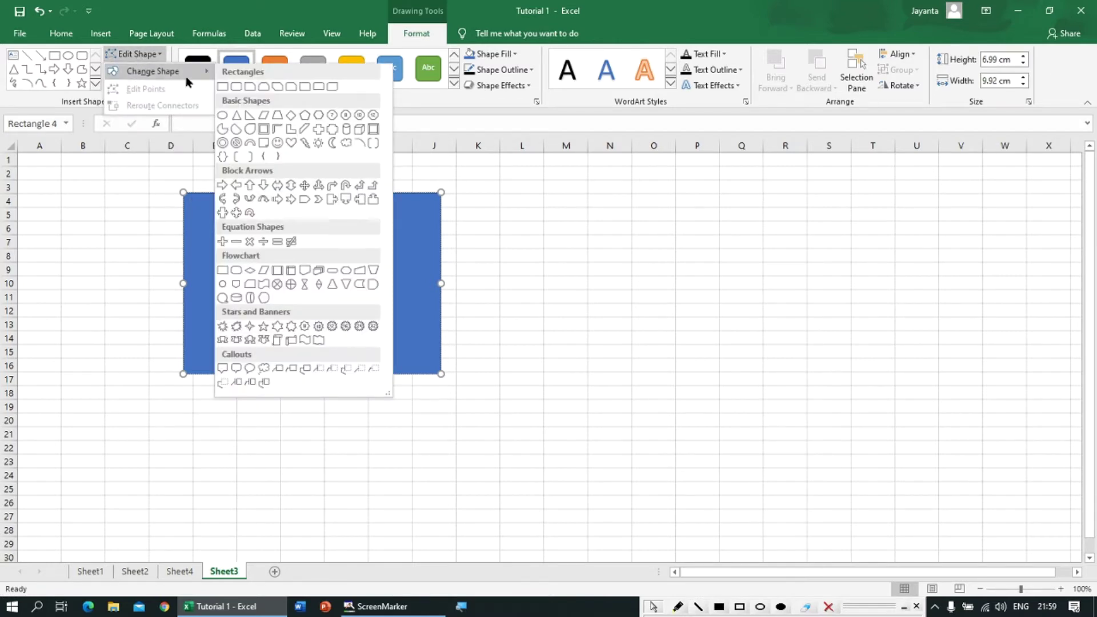
left_click(264, 88)
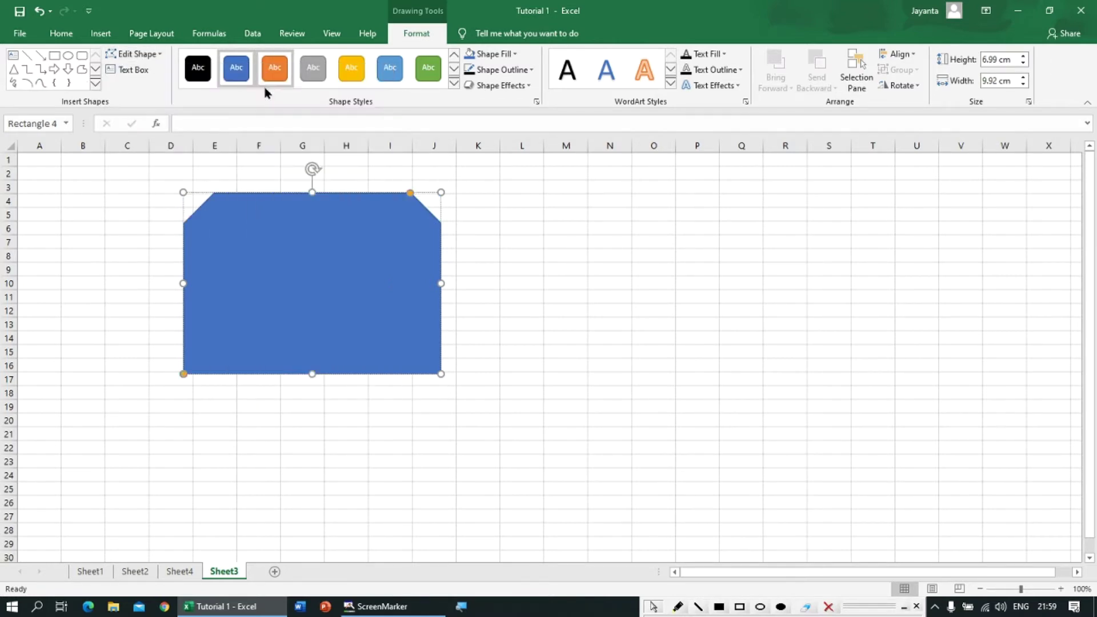
left_click(483, 229)
left_click(412, 218)
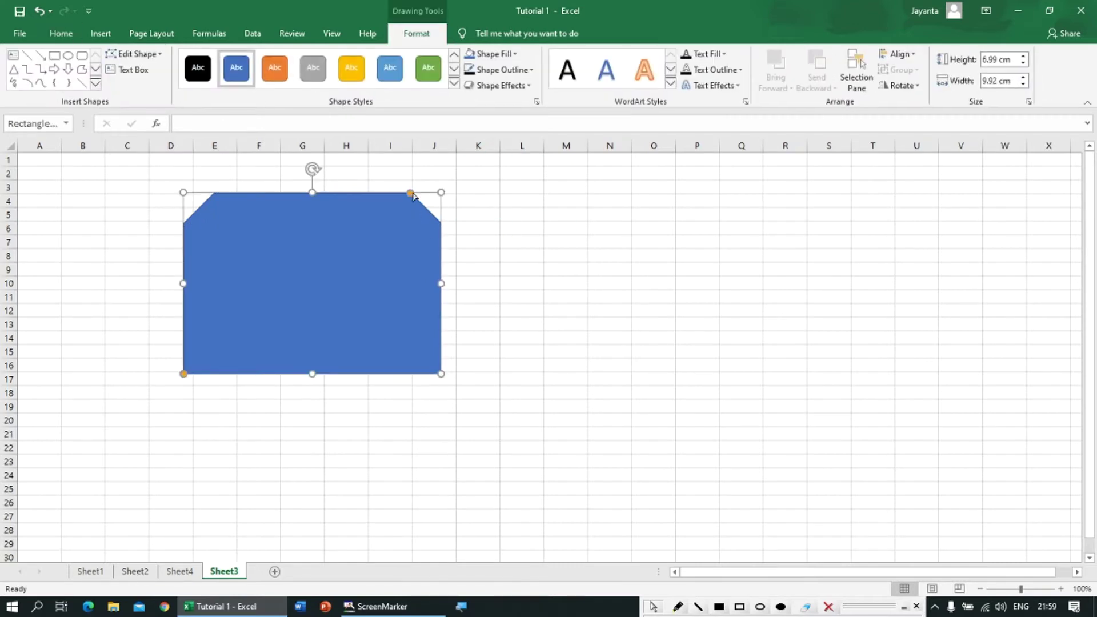
left_click_drag(411, 193, 351, 208)
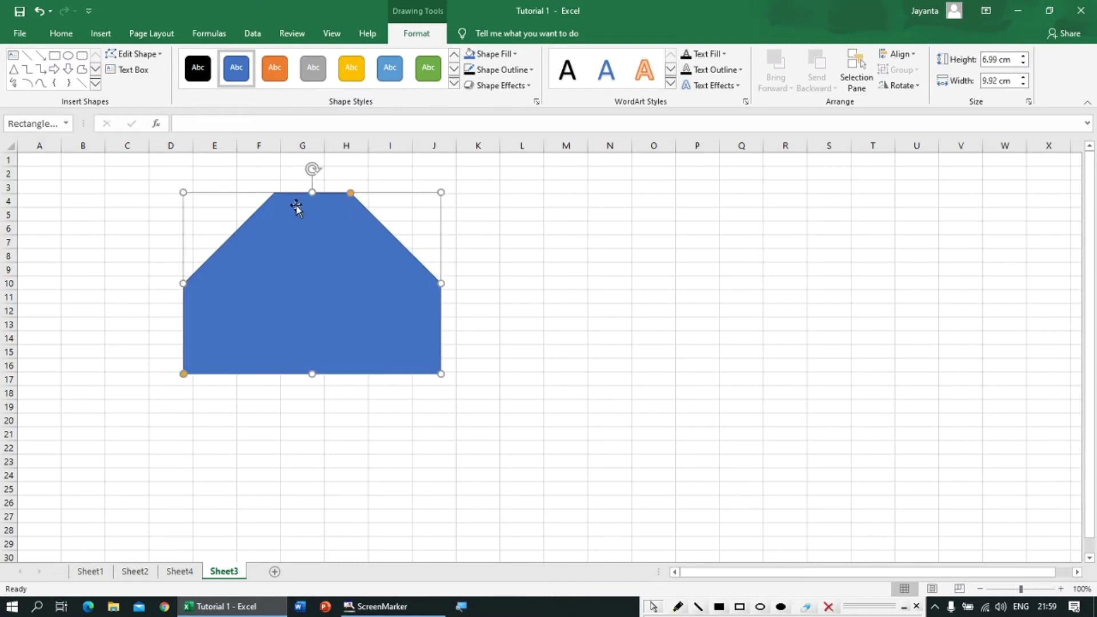
mouse_move(310, 169)
left_mouse_down()
mouse_move(336, 178)
mouse_move(312, 167)
left_mouse_up()
Edit the shape's points, lowering the two upper points, curving the upper edge beside one, and pulling both side points outward.
left_click(143, 54)
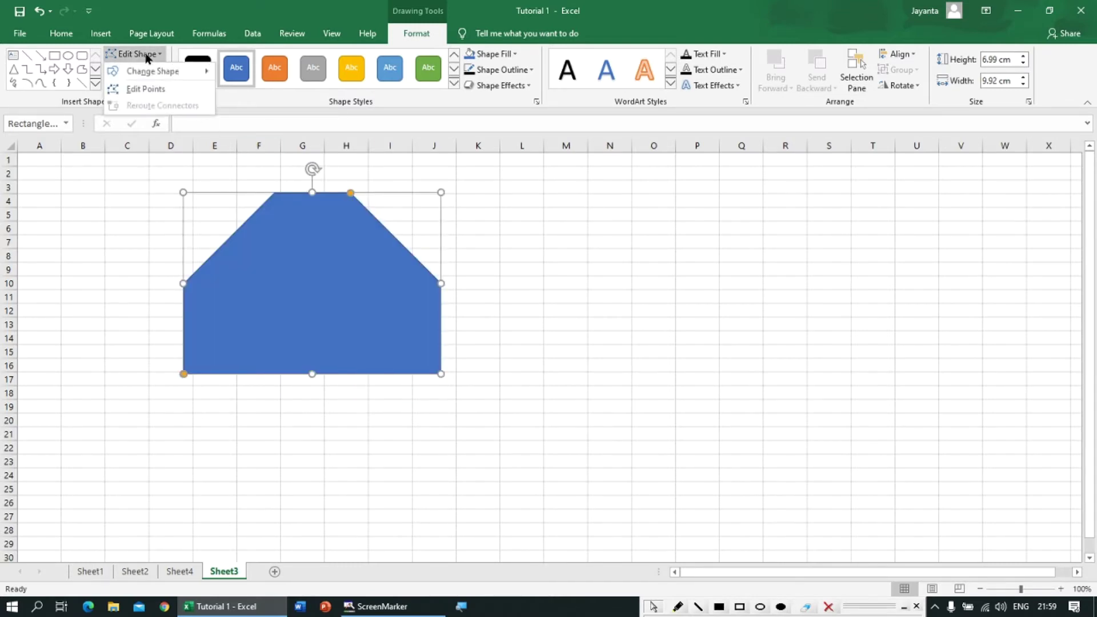
left_click(155, 93)
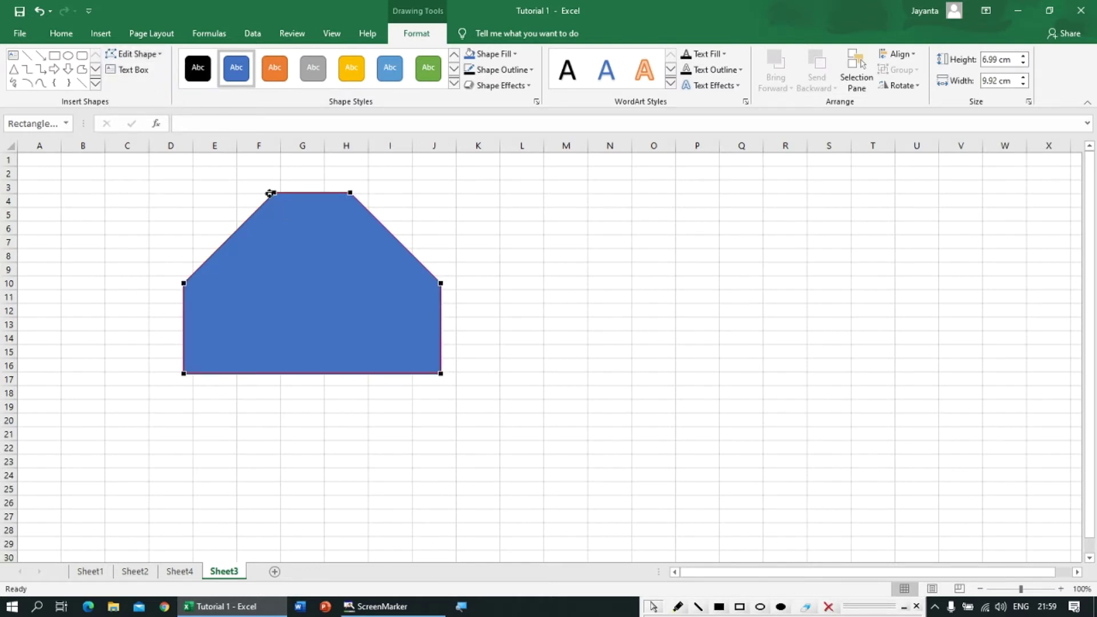
left_click_drag(274, 192, 280, 227)
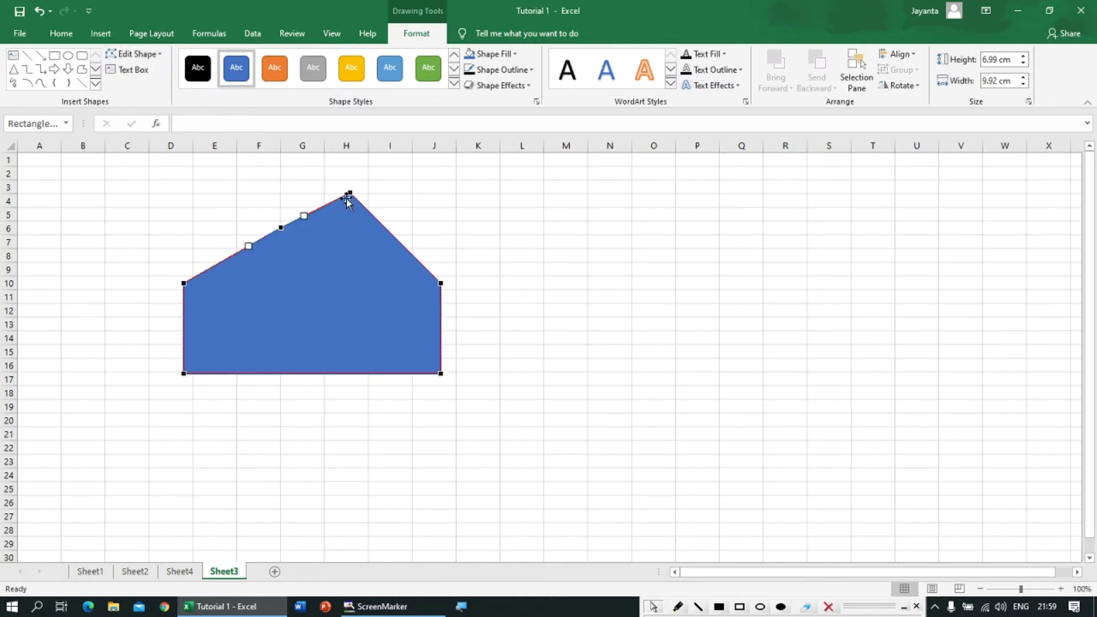
left_click_drag(348, 194, 387, 215)
left_click(441, 283)
left_click_drag(441, 283, 496, 248)
left_click_drag(183, 283, 127, 243)
left_click(384, 314)
left_click(594, 295)
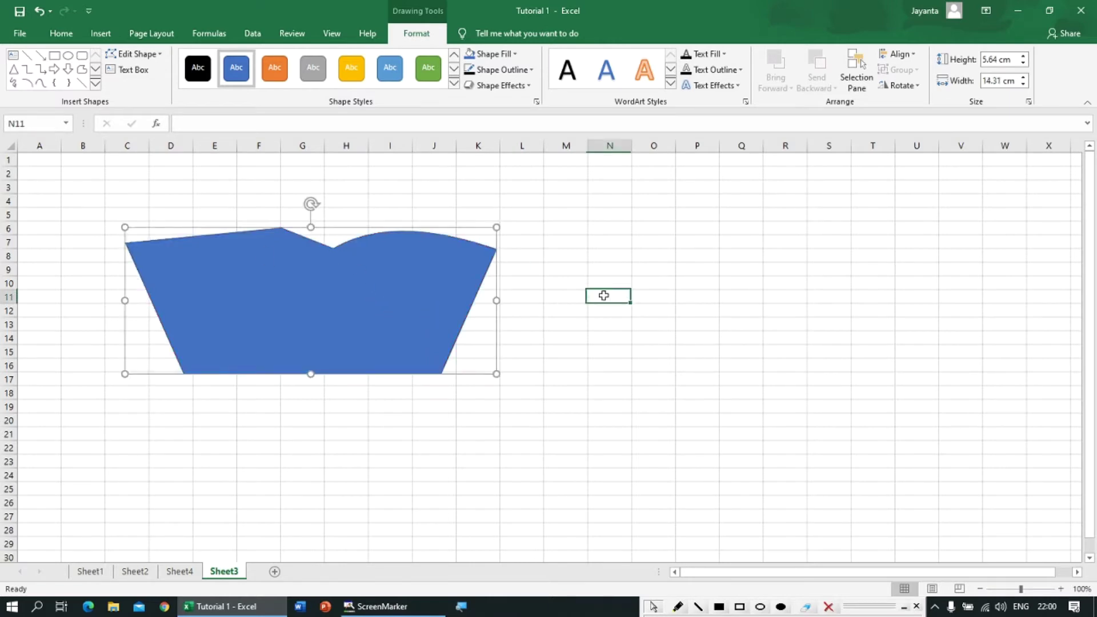
Delete the reshaped blue shape from the sheet.
left_click(330, 293)
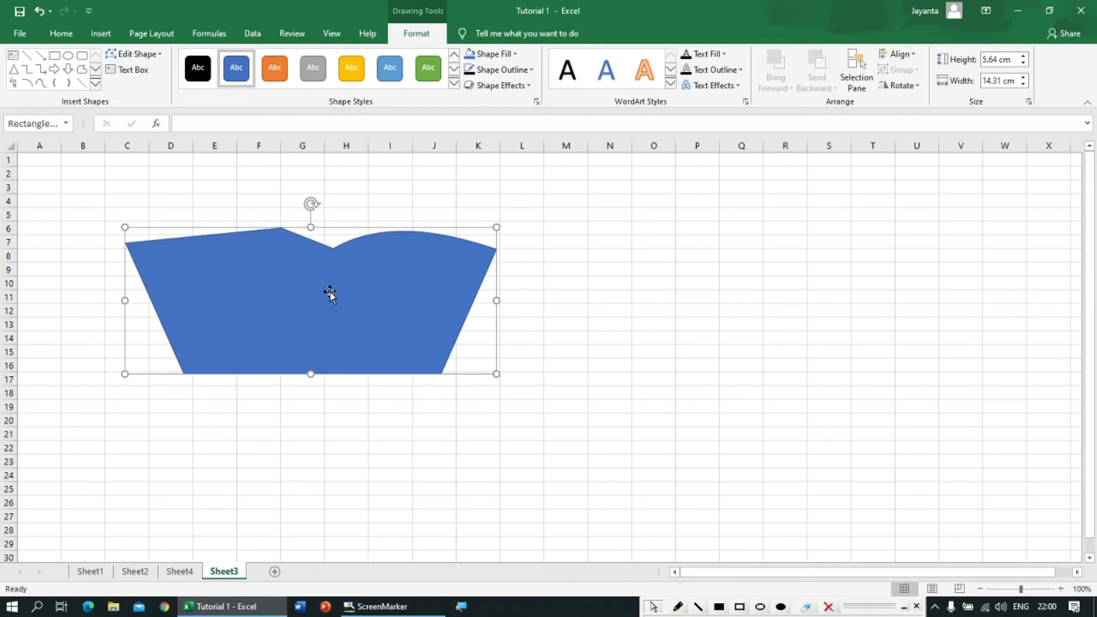
key("Delete")
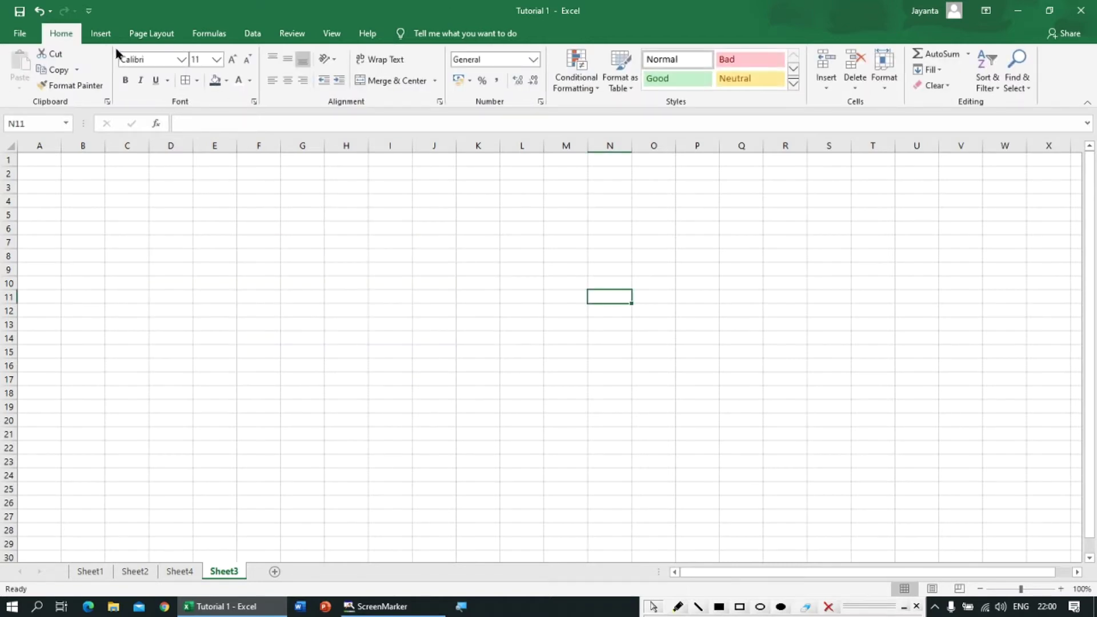
Insert a Basic Block List SmartArt graphic from the List category.
left_click(101, 33)
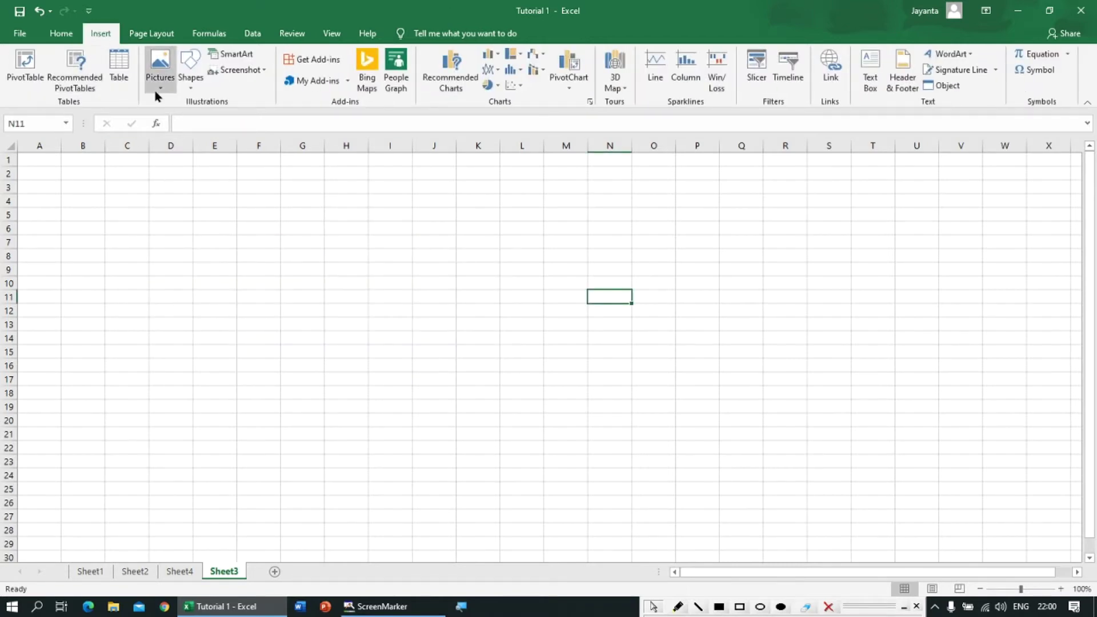
left_click(238, 55)
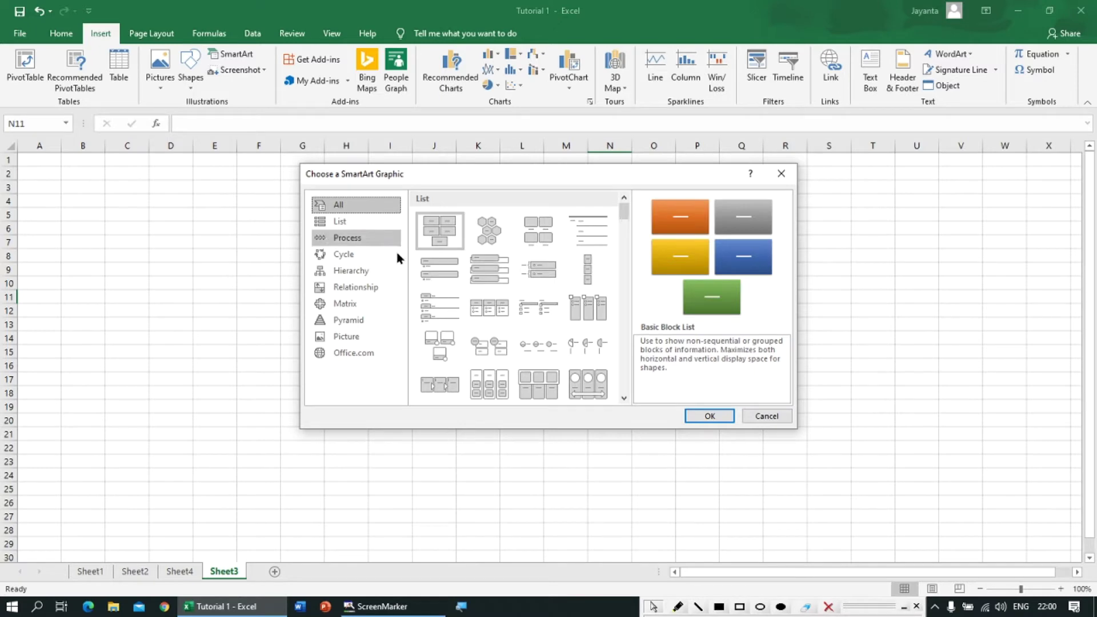
left_click(352, 227)
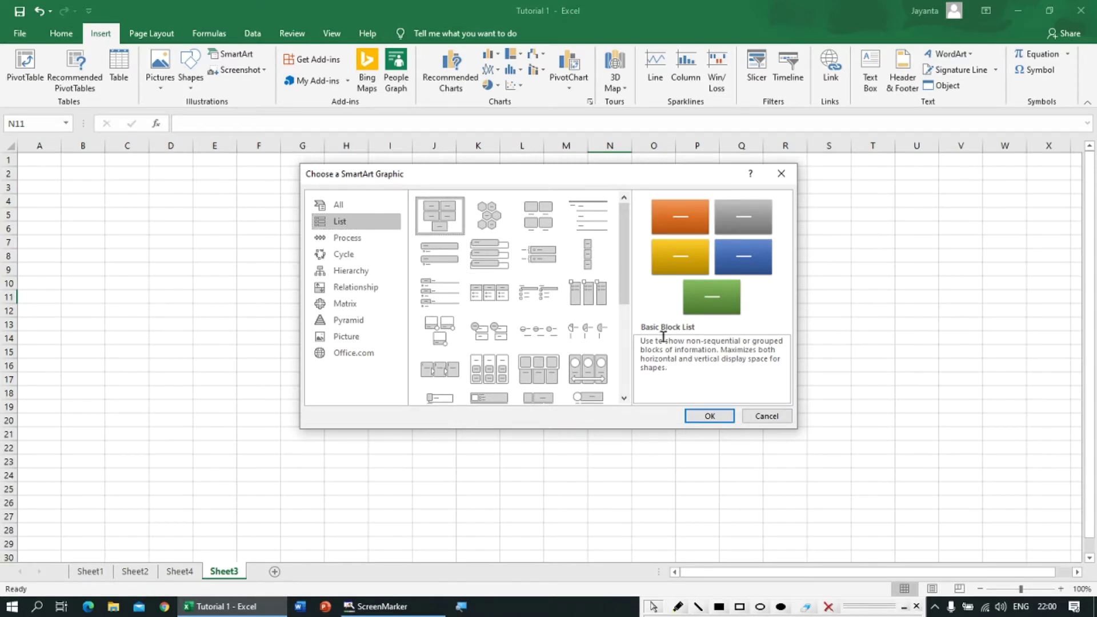
left_click(704, 415)
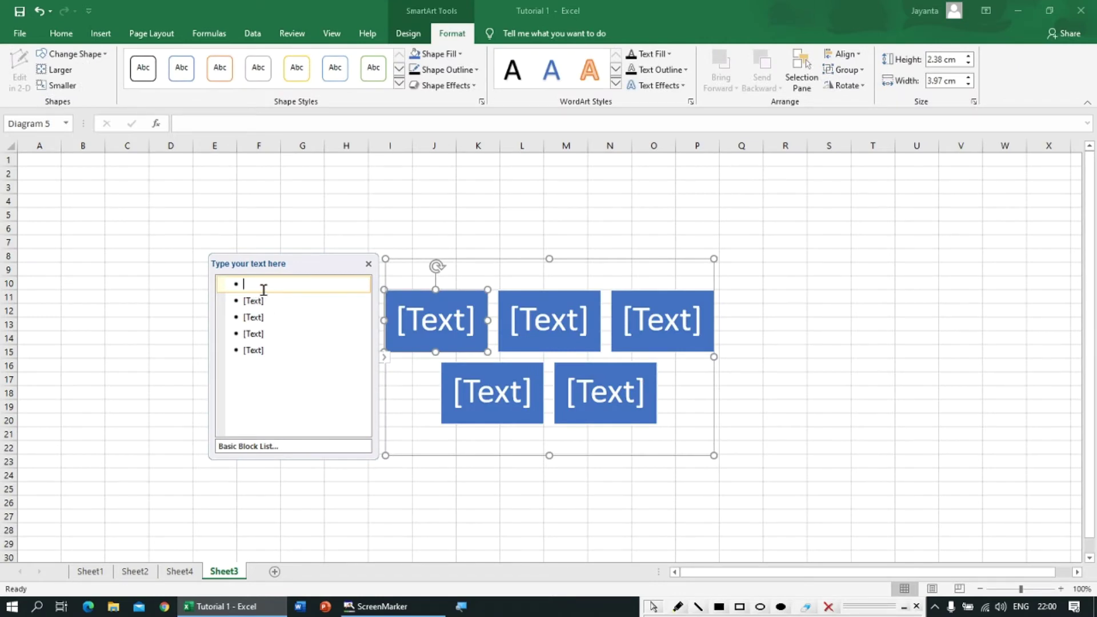
Enter "Pen", "Book" and "Cutter" as the text of the first three SmartArt blocks.
type("Pen")
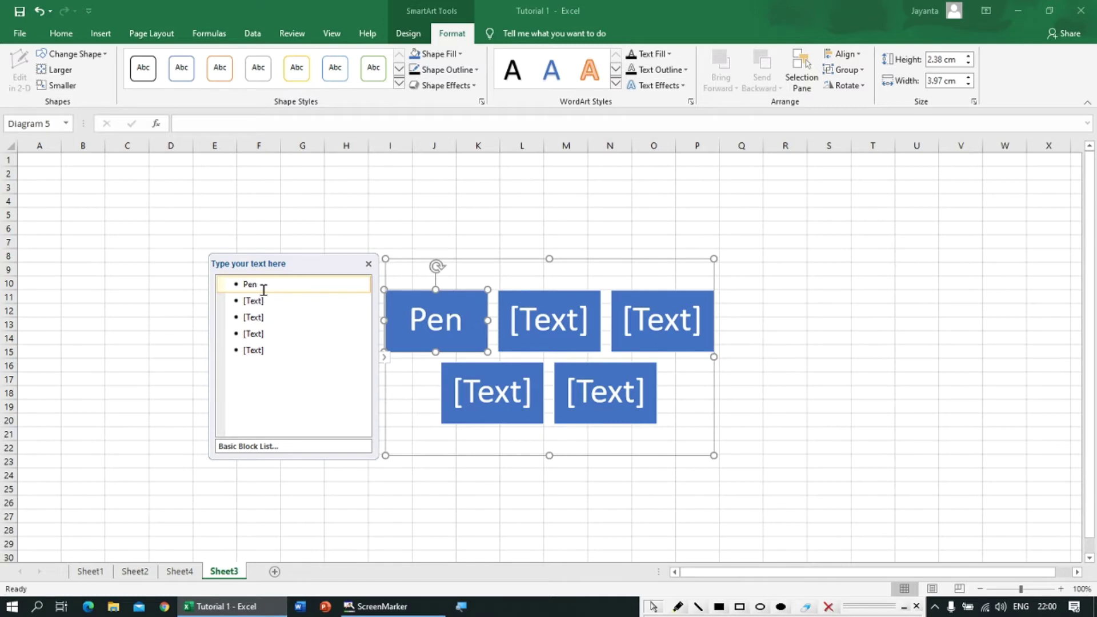
left_click(263, 302)
type("Book")
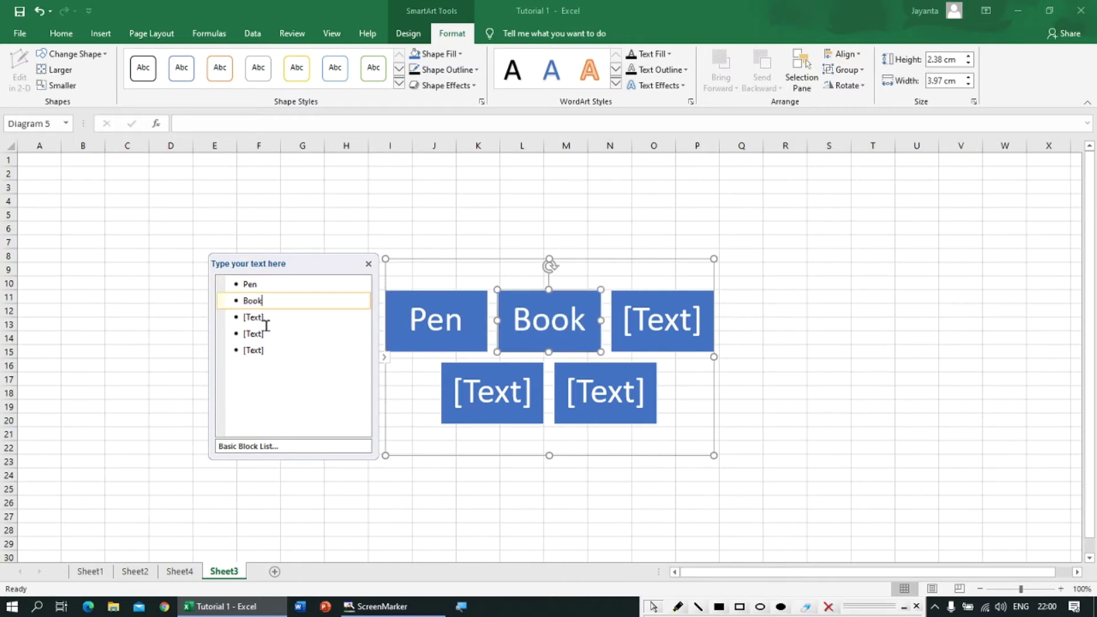
left_click(250, 318)
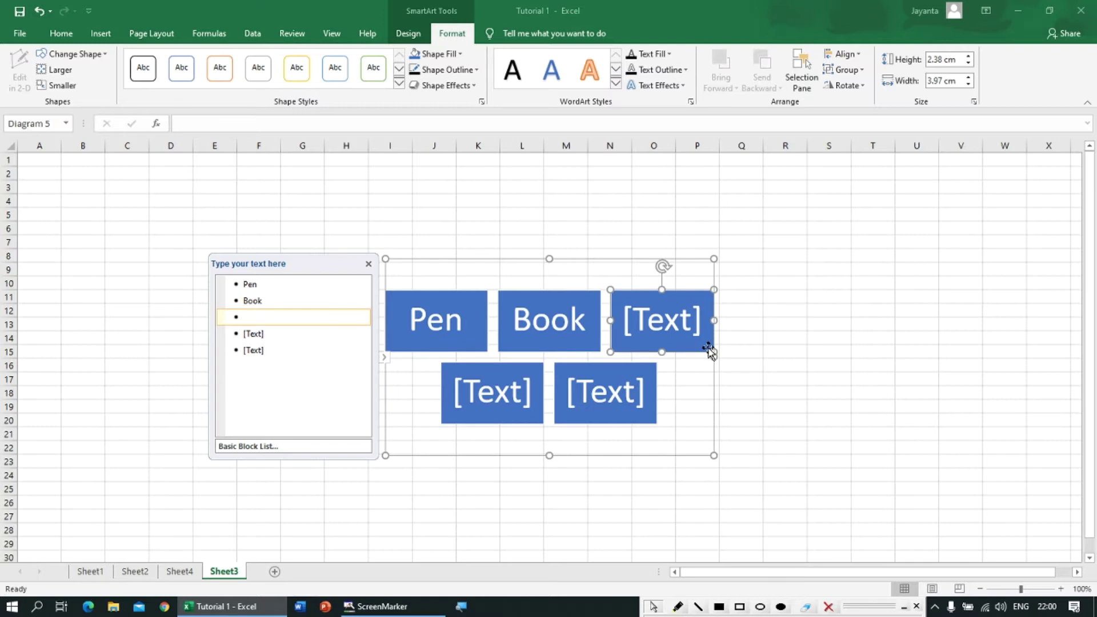
type("Cutter")
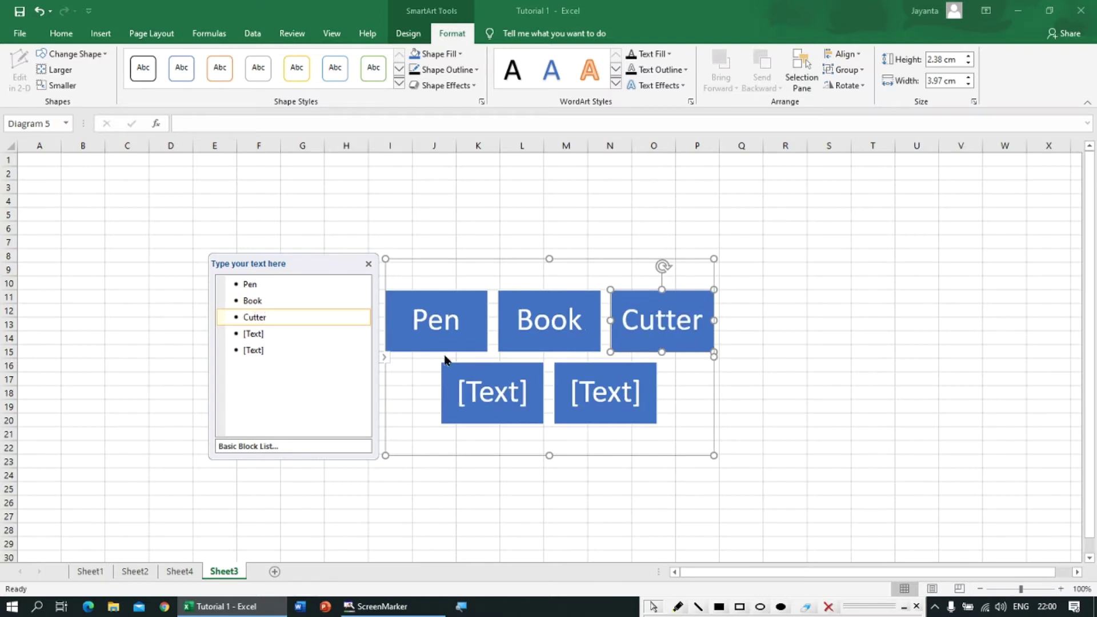
Enter "Pen" and "Notebook" as the text of the last two SmartArt blocks.
left_click(255, 334)
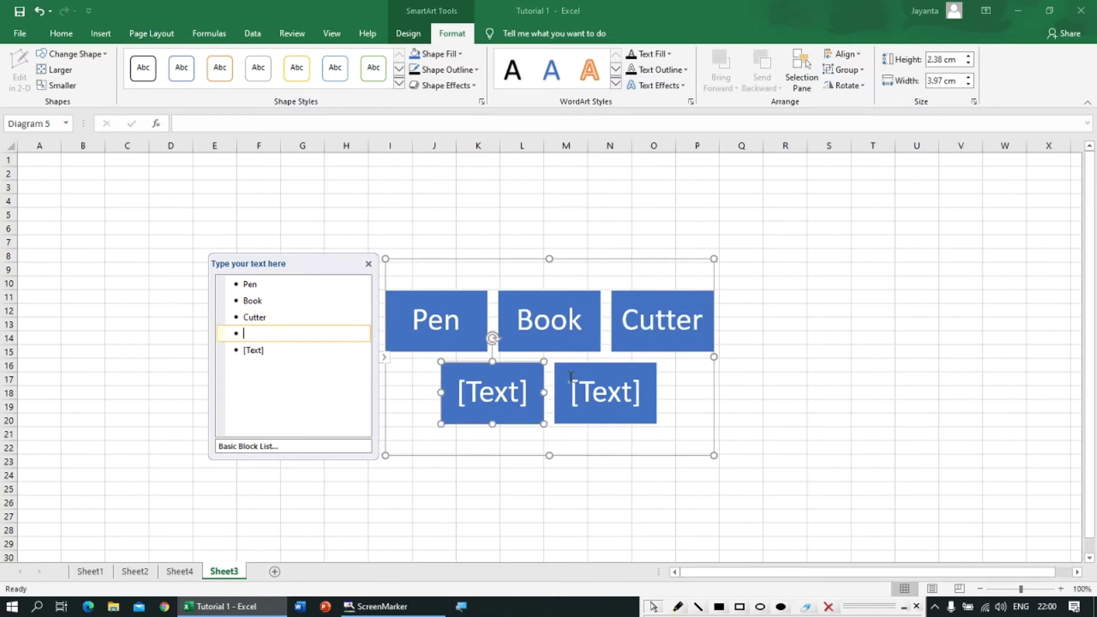
left_click(515, 392)
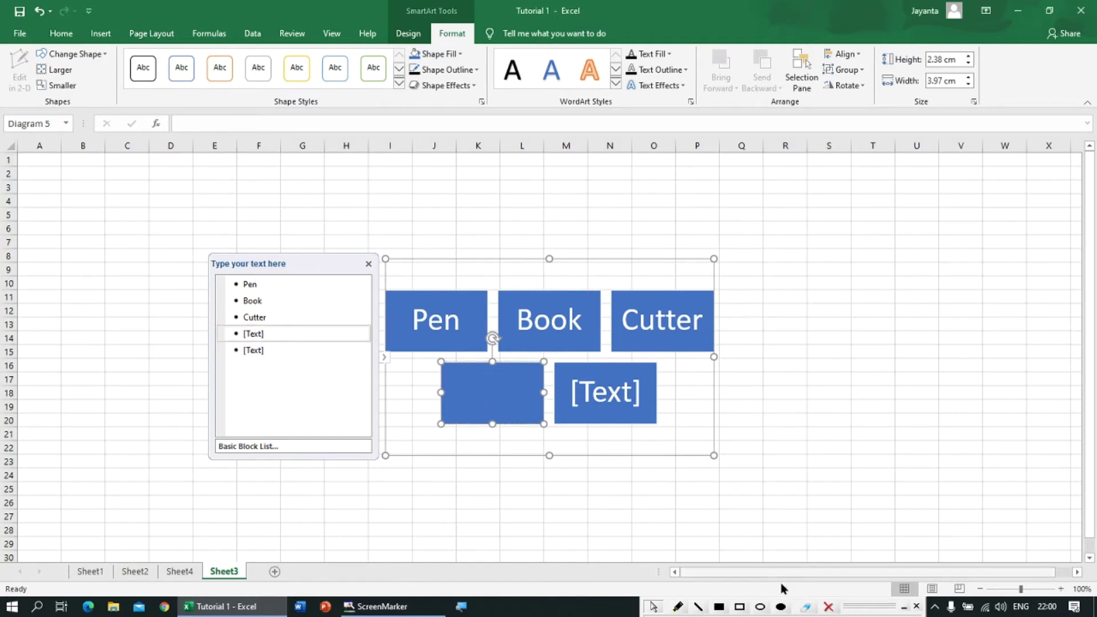
left_click(697, 608)
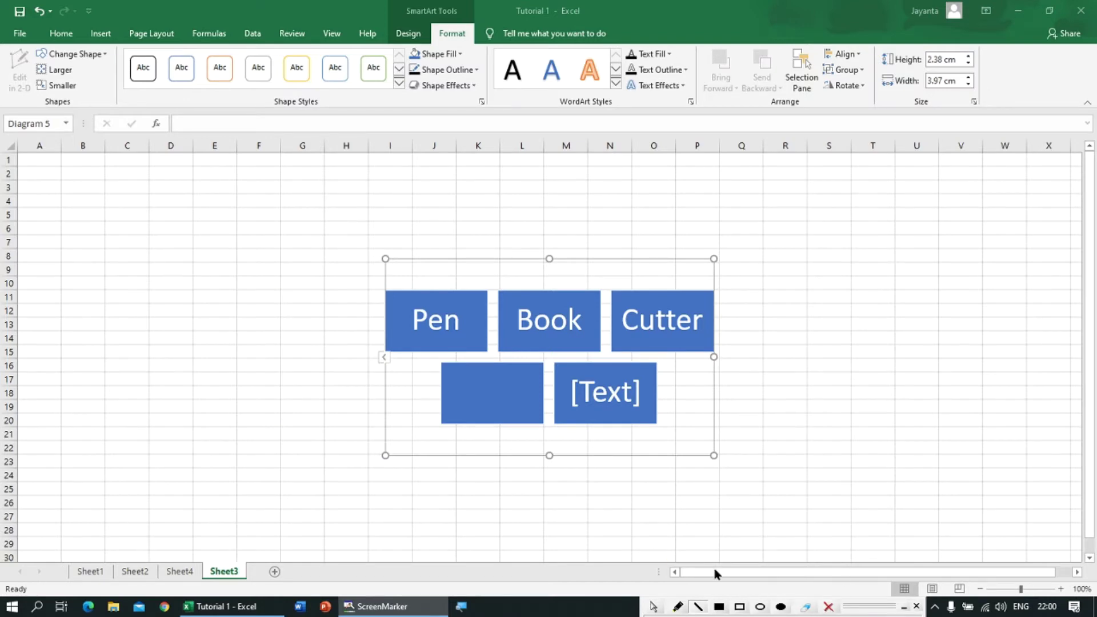
left_click(651, 607)
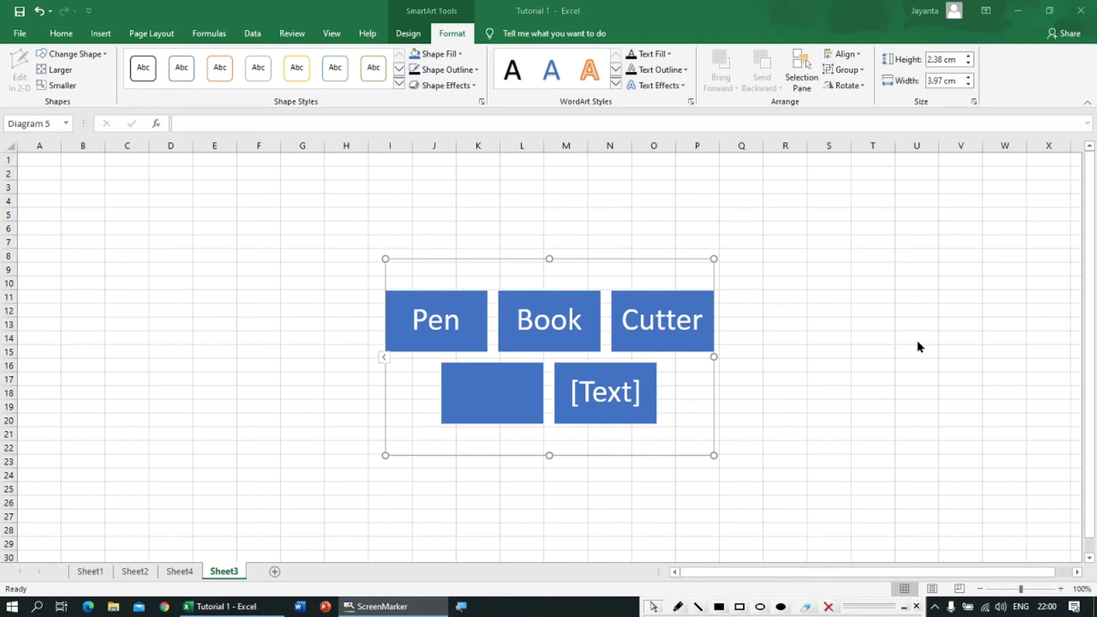
left_click(479, 387)
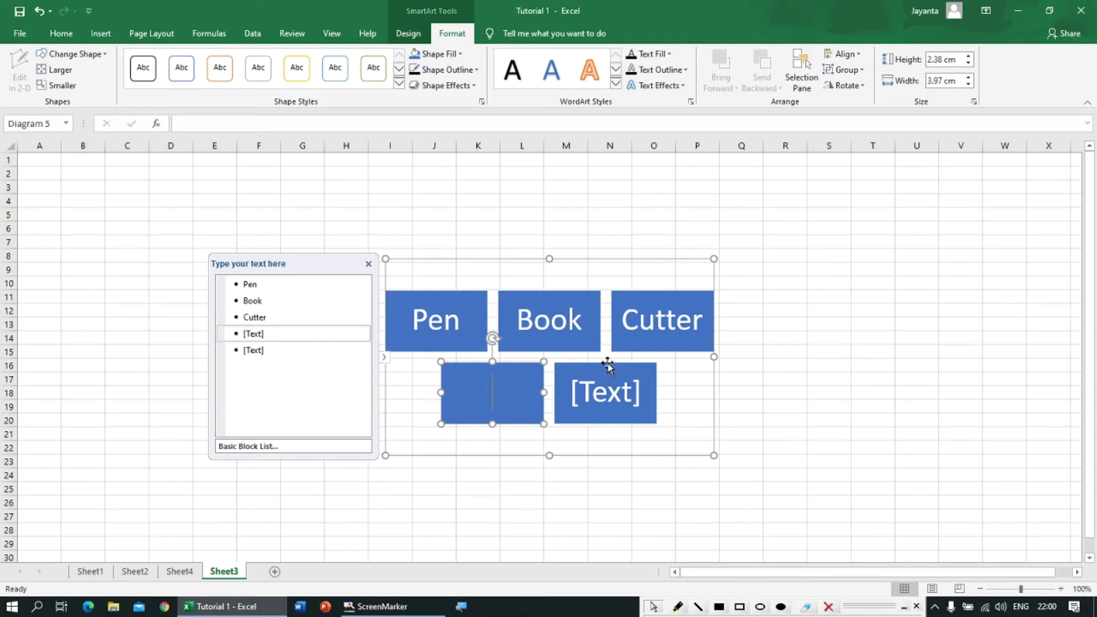
type("Pen")
left_click(604, 395)
type("Nt")
key("BackSpace")
type("otebook")
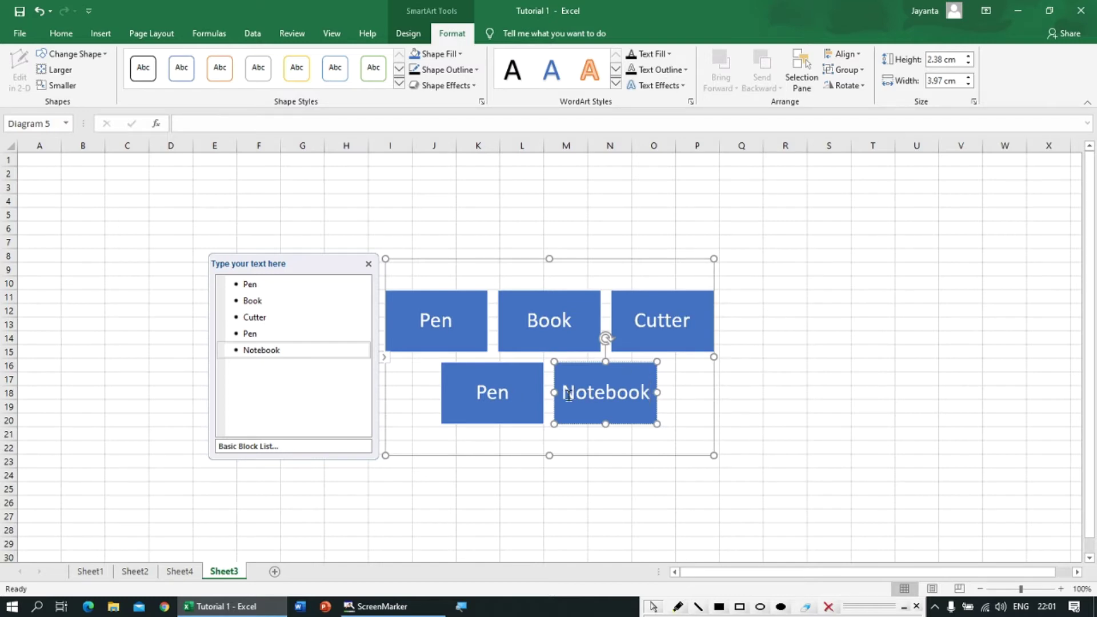
left_click_drag(568, 394, 650, 392)
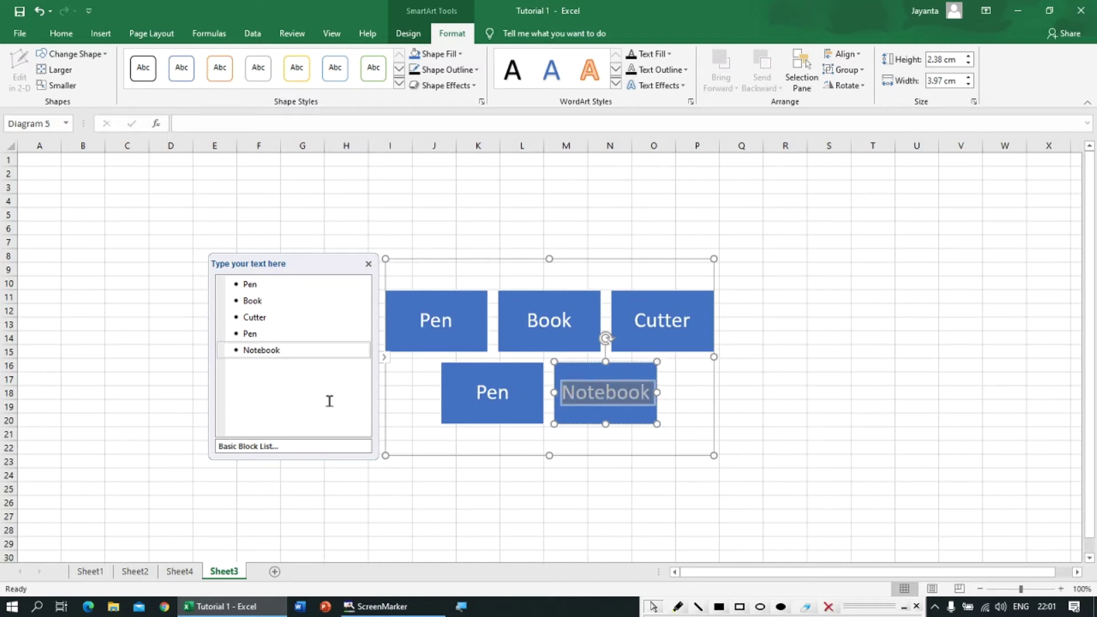
Give the SmartArt graphic's frame an orange outline and move the graphic slightly up and to the right on the sheet.
left_click(427, 257)
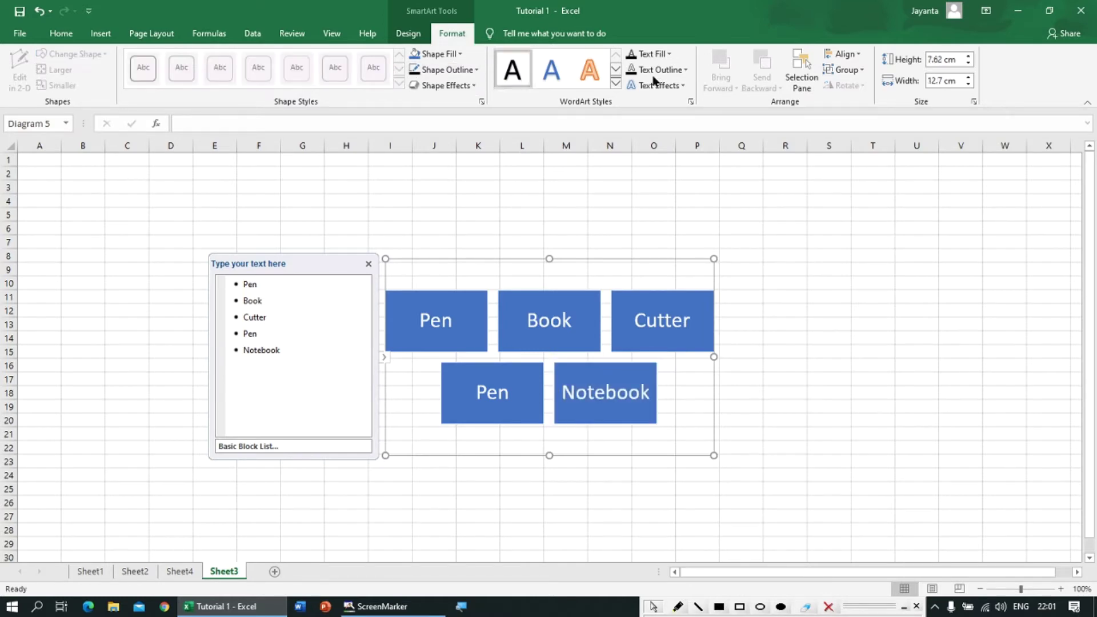
left_click(458, 56)
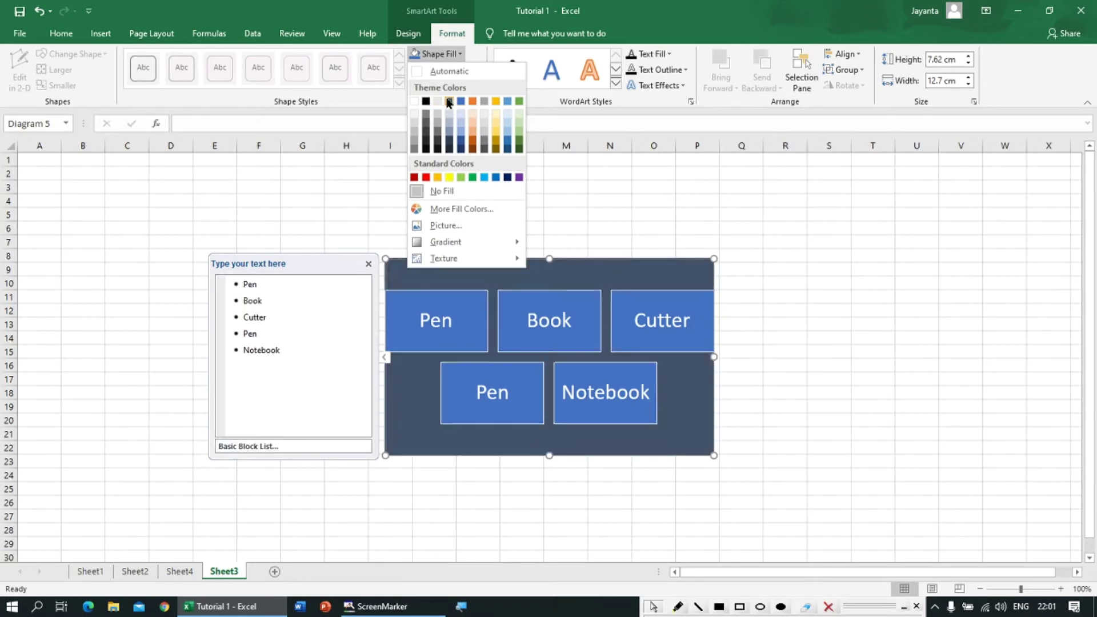
left_click(437, 53)
left_click(442, 69)
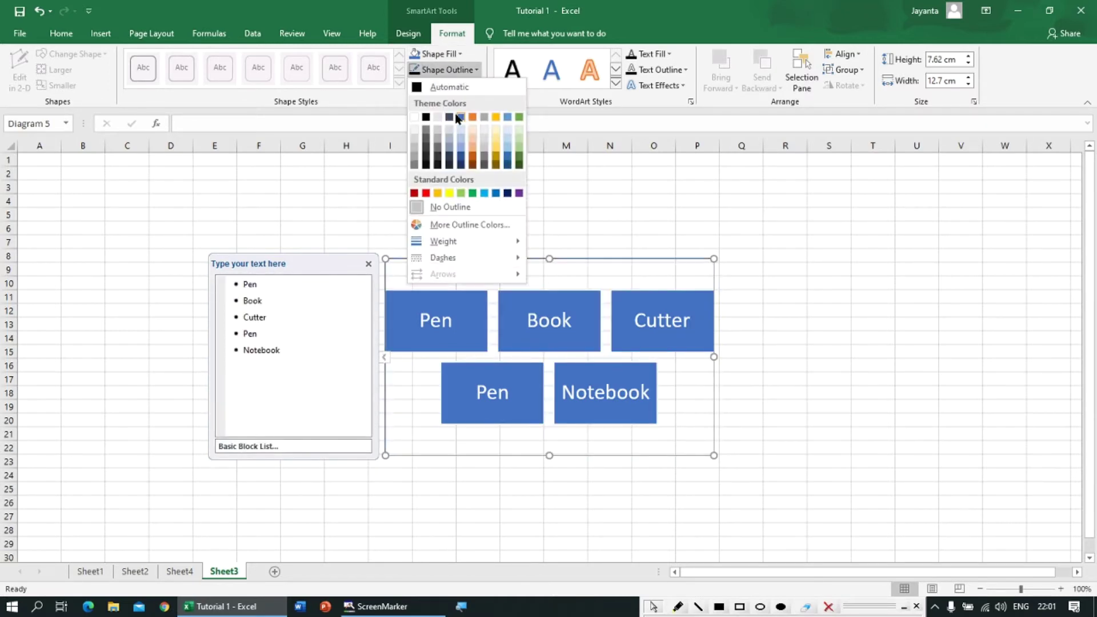
left_click(472, 118)
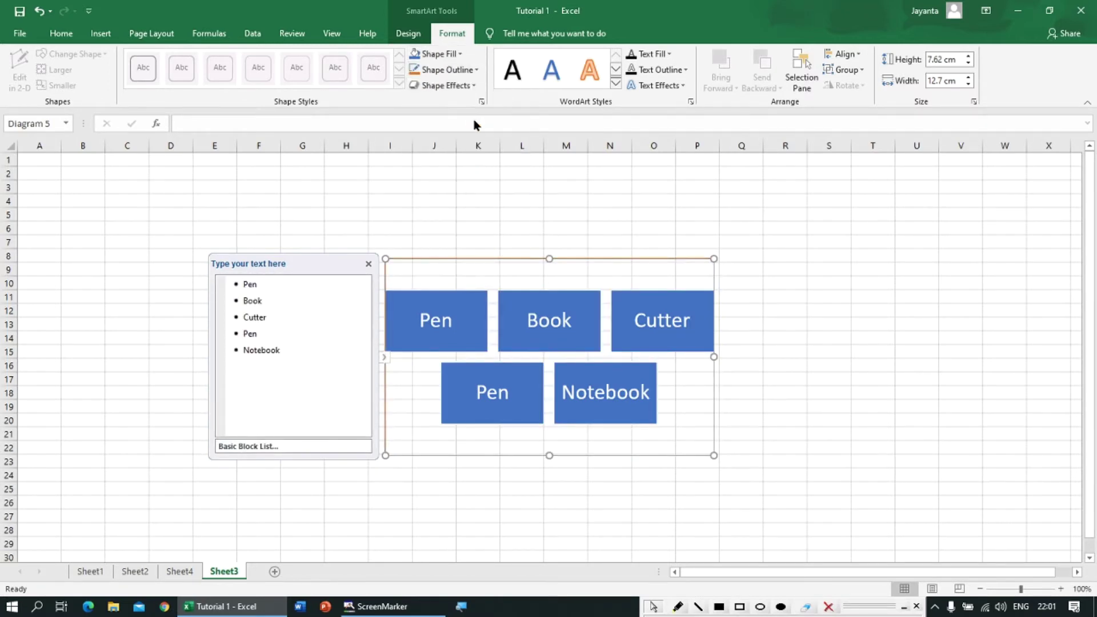
left_click(611, 257)
left_click(808, 253)
left_click(560, 259)
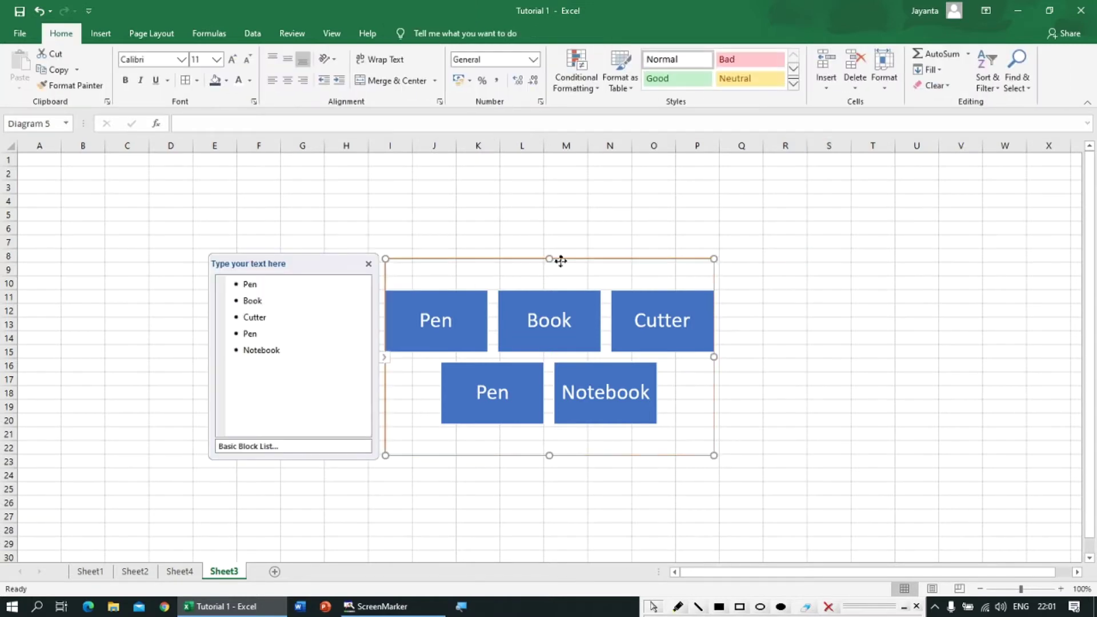
mouse_move(565, 253)
left_mouse_down()
mouse_move(713, 215)
mouse_move(890, 196)
mouse_move(580, 252)
left_mouse_up()
left_click_drag(102, 200, 229, 395)
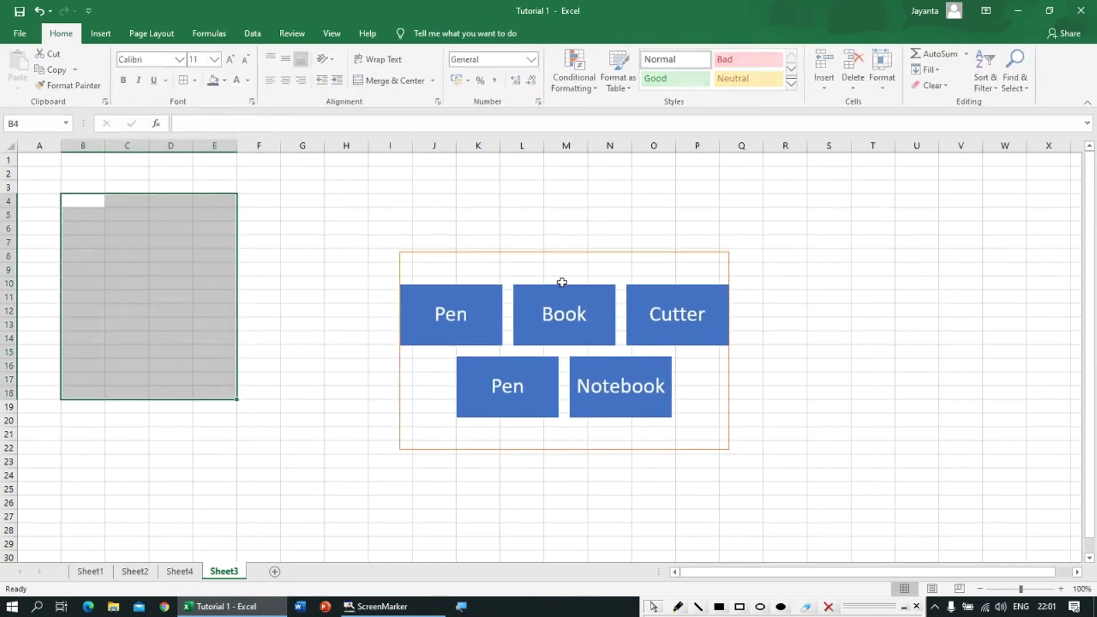
Delete the first Pen block and the rest of the SmartArt graphic from the sheet.
left_click(511, 251)
left_click(498, 311)
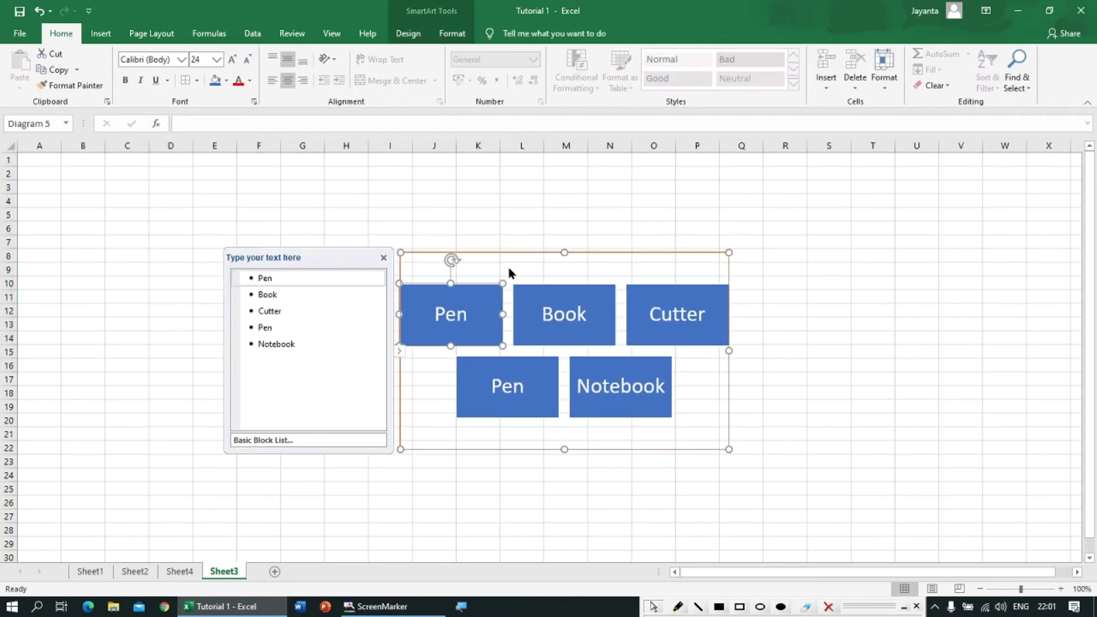
key("Delete")
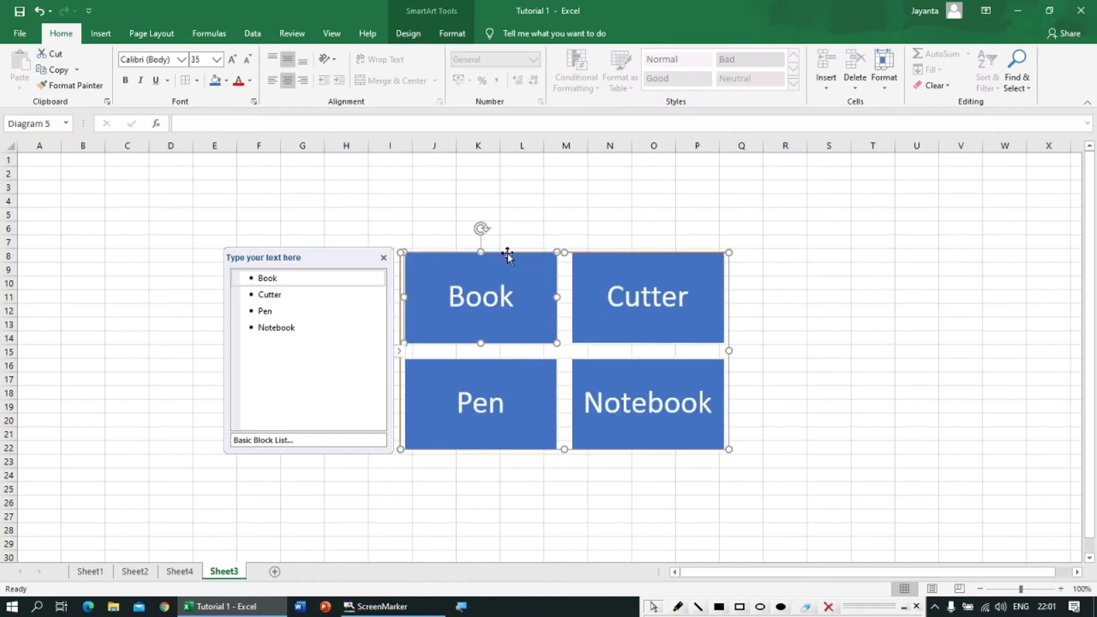
left_click(508, 255)
key("Delete")
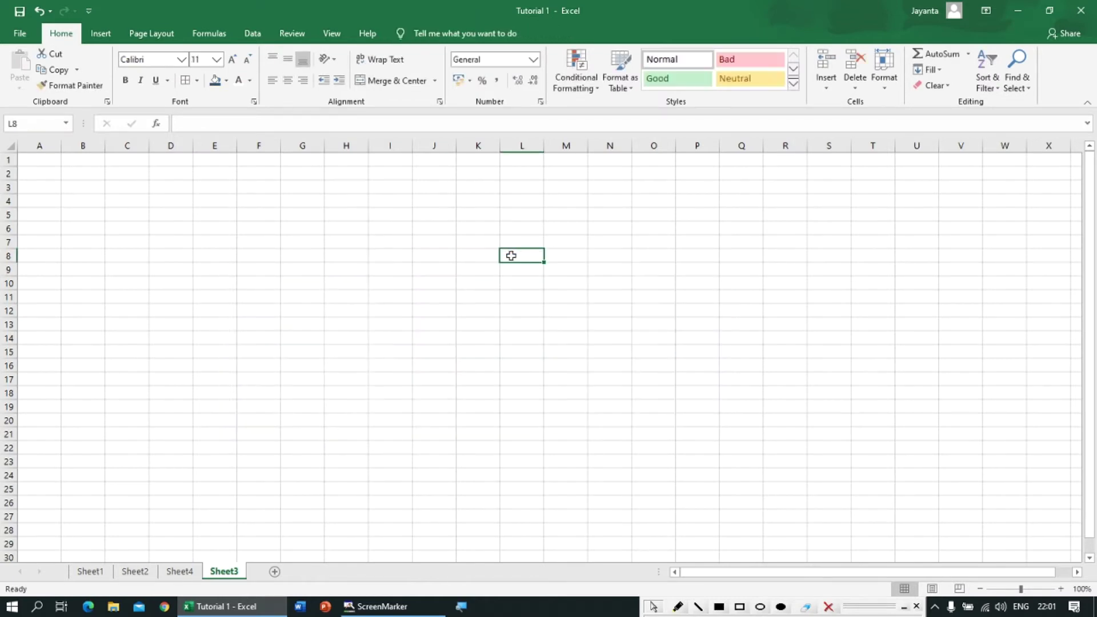
Examine the Screenshot option and the column, hierarchy and pie chart types available for insertion.
left_click(109, 38)
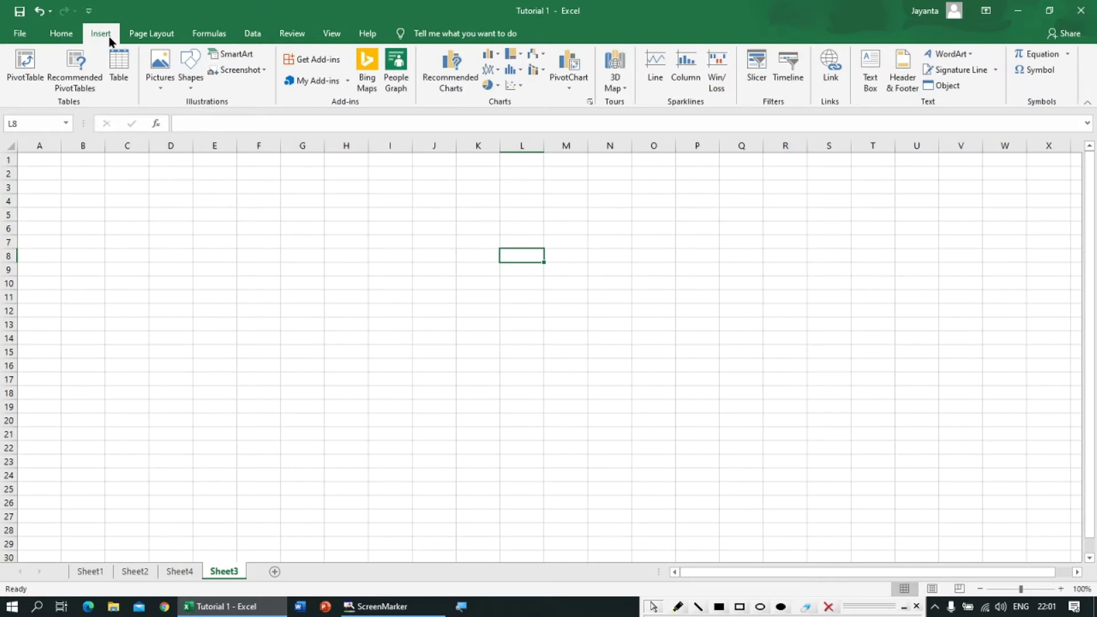
left_click(239, 70)
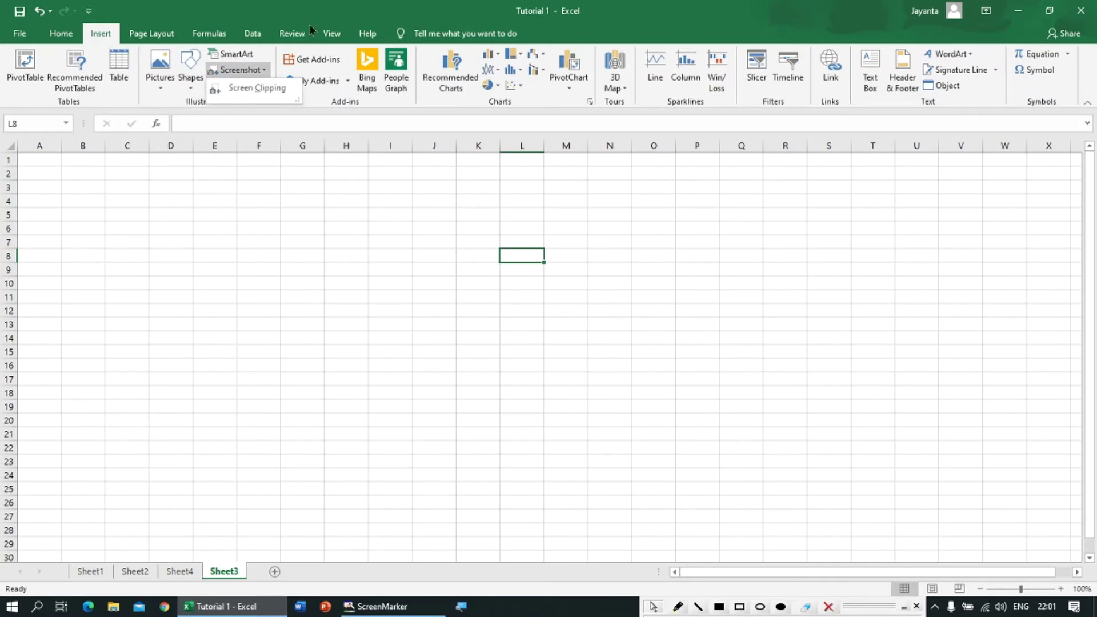
left_click(298, 11)
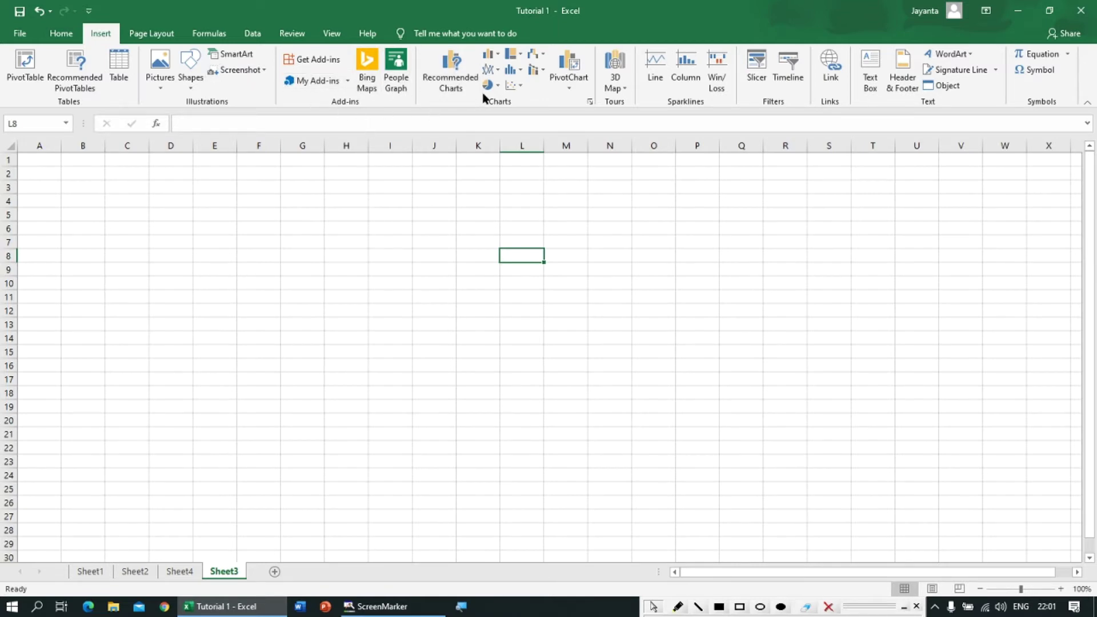
left_click(487, 54)
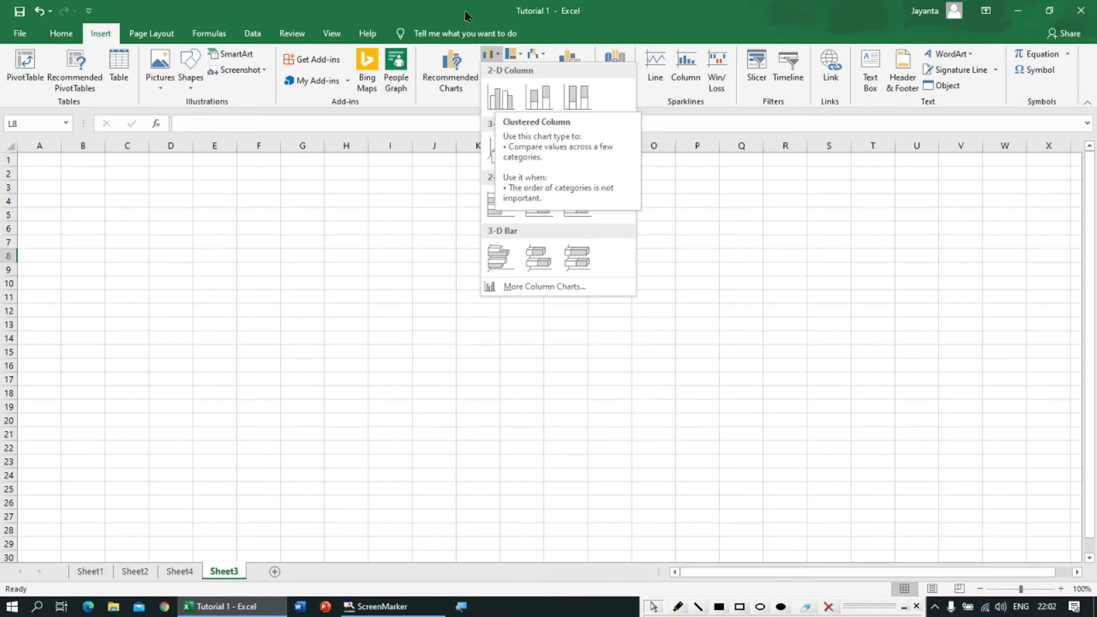
left_click(516, 54)
left_click(489, 85)
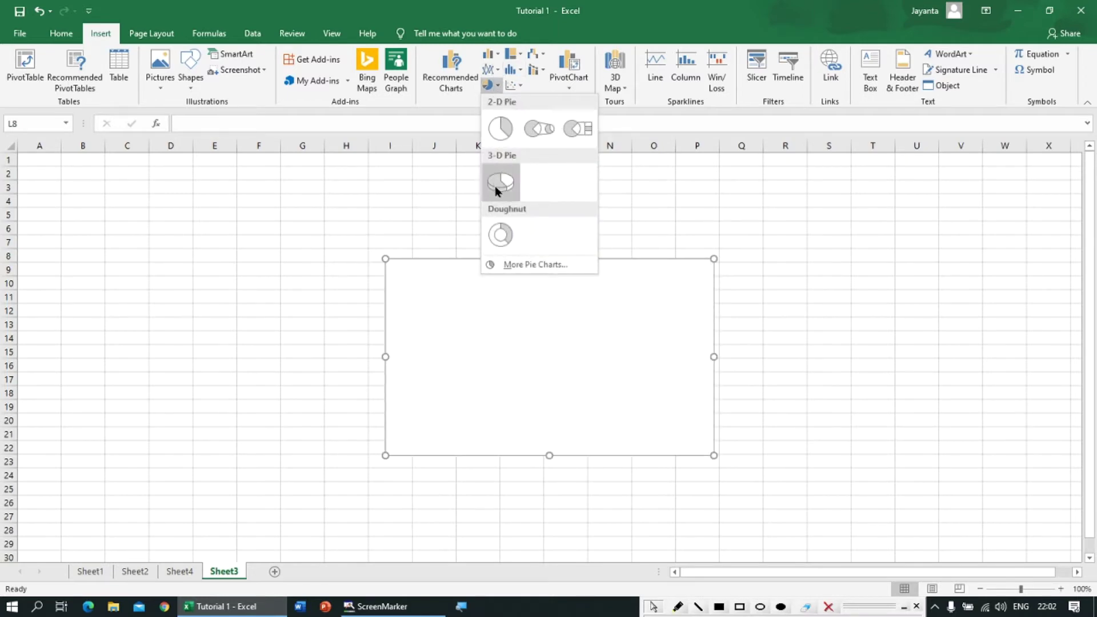
left_click(516, 56)
key("Escape")
left_click_drag(37, 173, 542, 382)
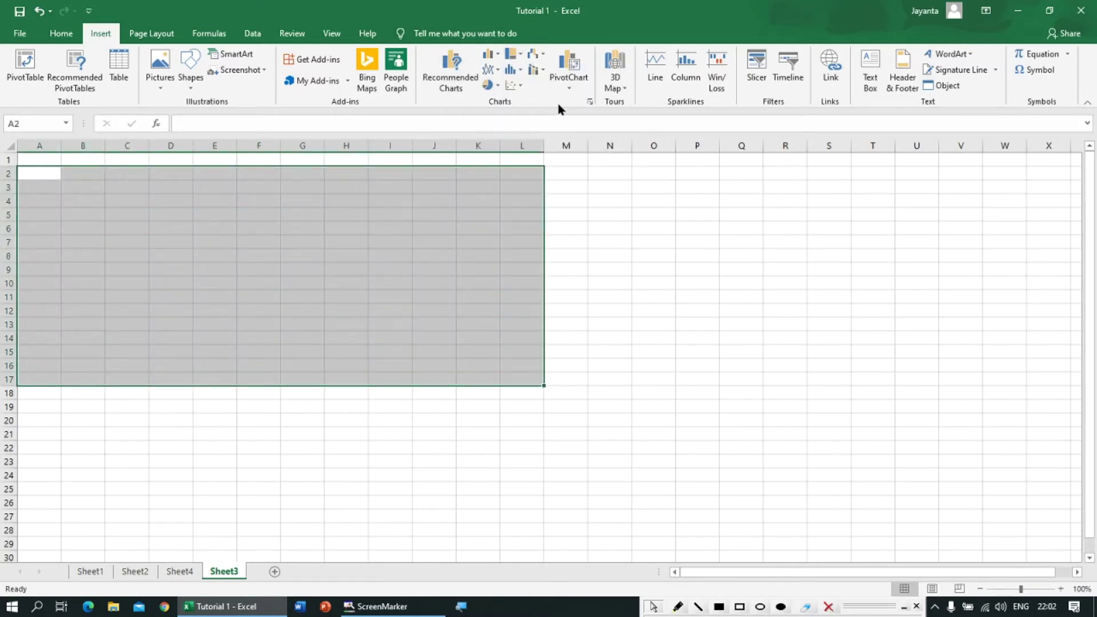
left_click(628, 280)
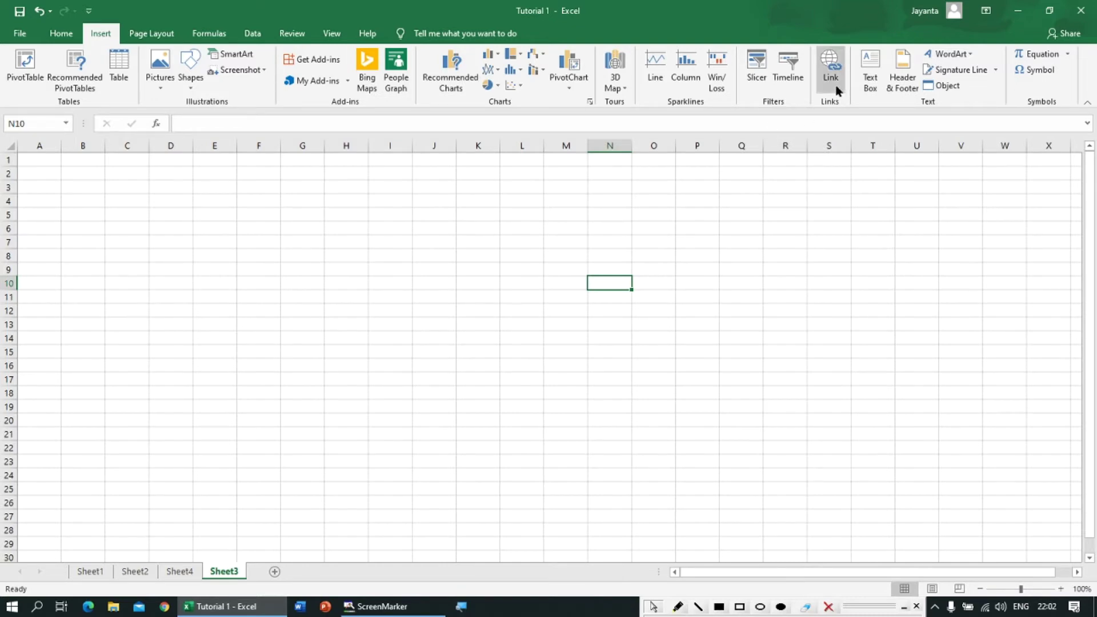
left_click(407, 215)
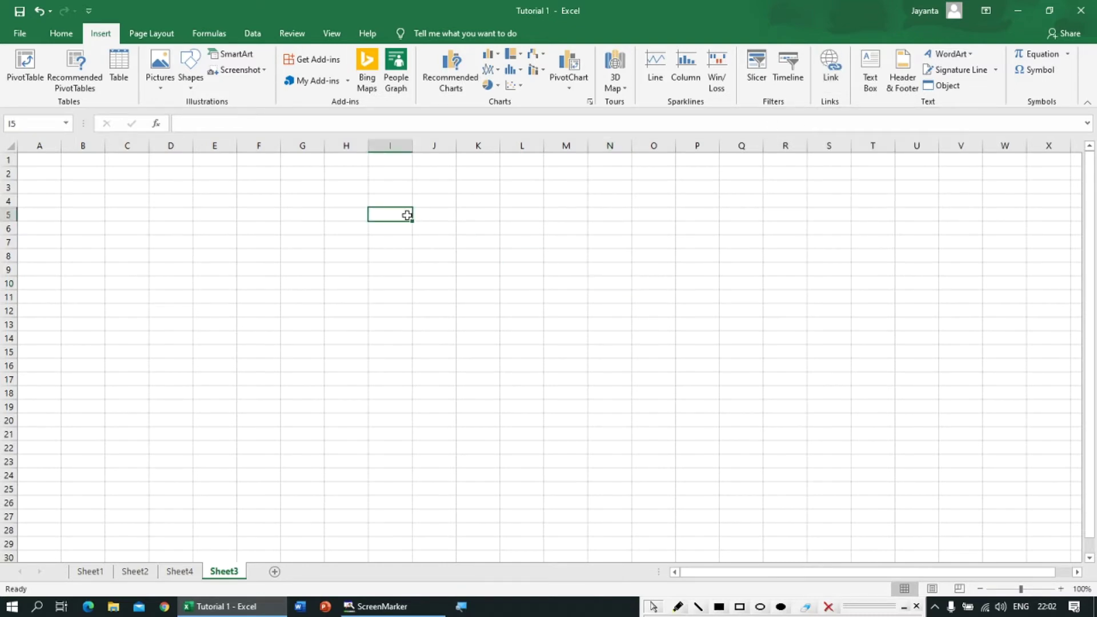
Copy the Topic list in B1:B8 of Sheet1 into Sheet3 starting at cell A1.
left_click(135, 572)
left_click(90, 571)
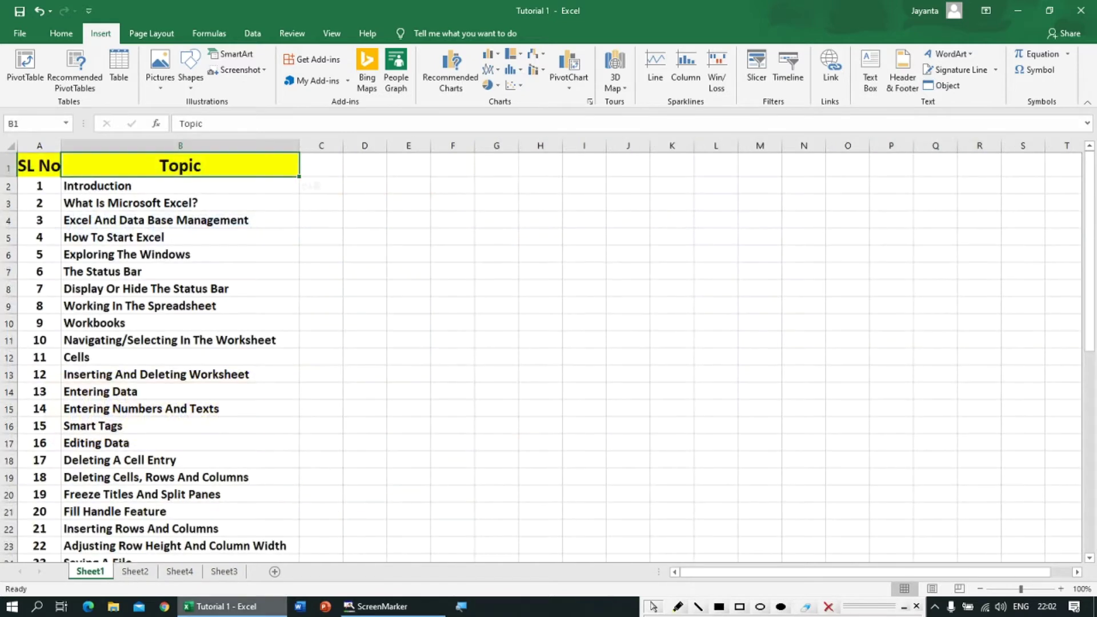
left_click(120, 192)
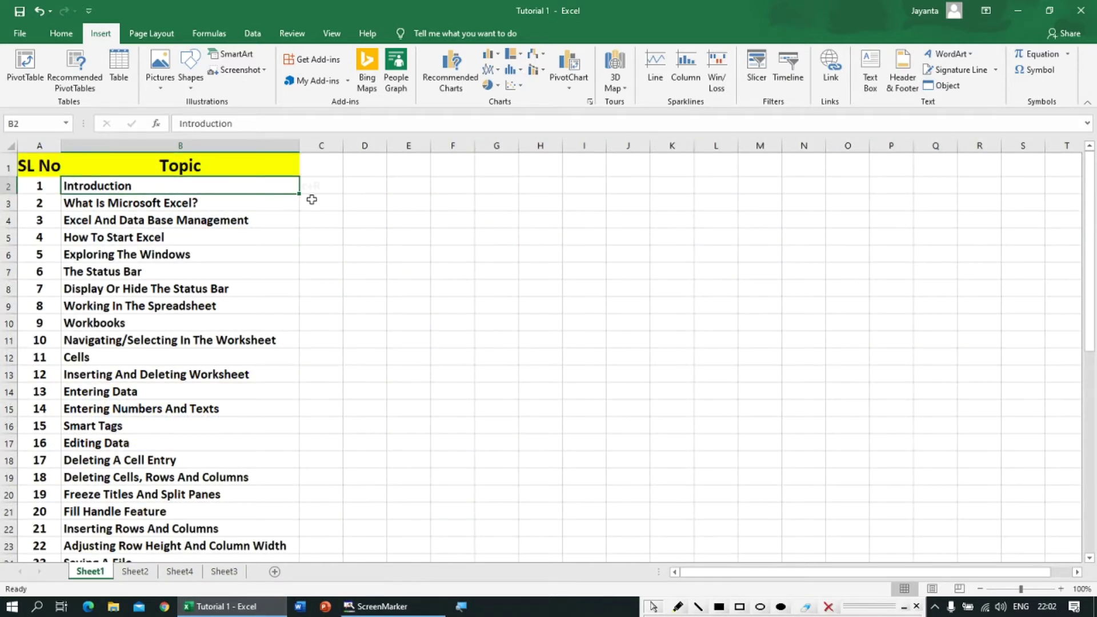
left_click(327, 185)
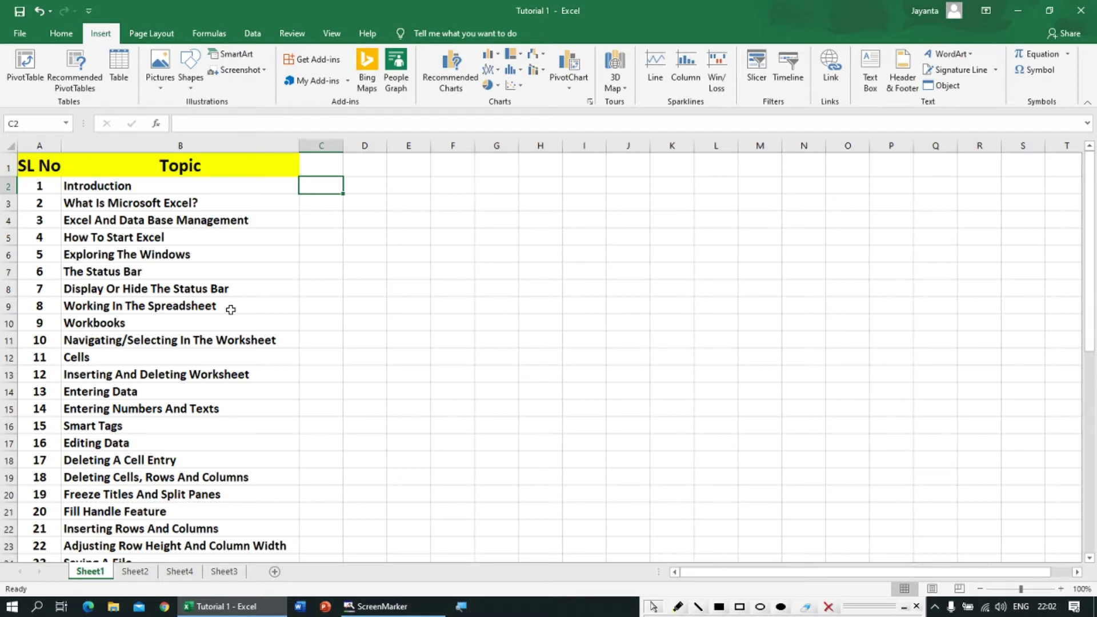
left_click_drag(115, 171, 117, 289)
key("ctrl+c")
left_click(180, 571)
left_click(224, 571)
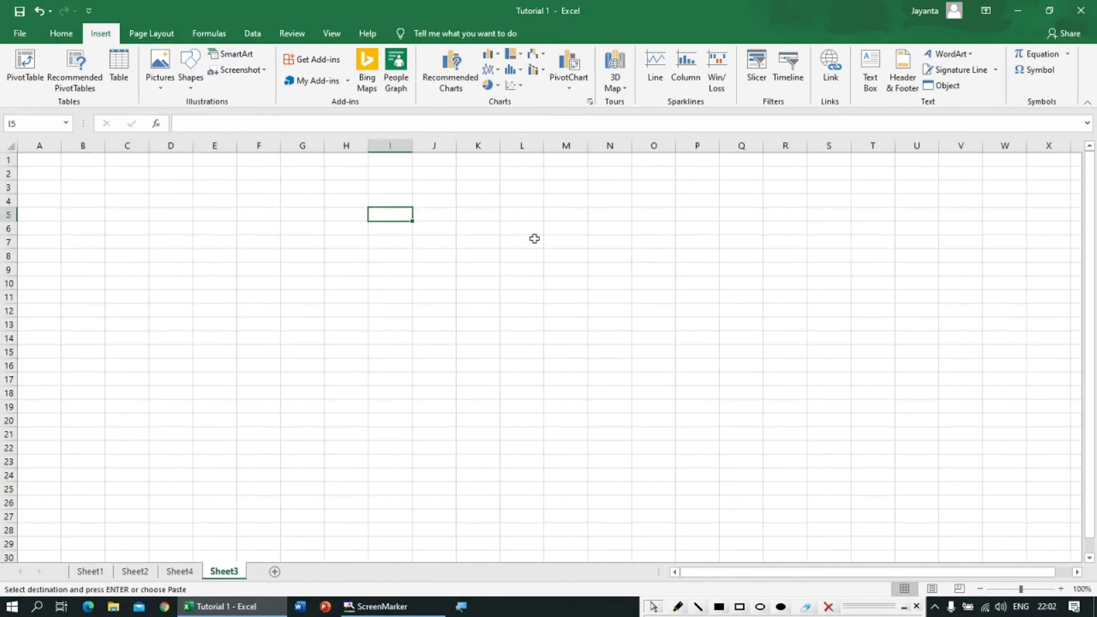
left_click(51, 162)
key("ctrl+v")
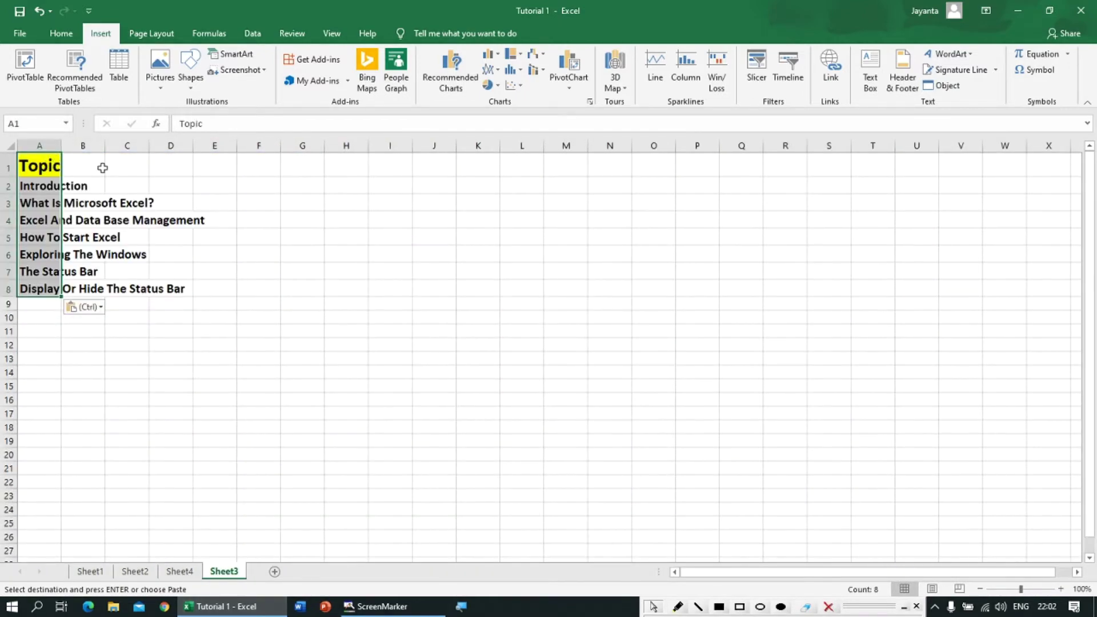
Autofit the column widths of Sheet3 to the pasted topic text.
left_click(10, 145)
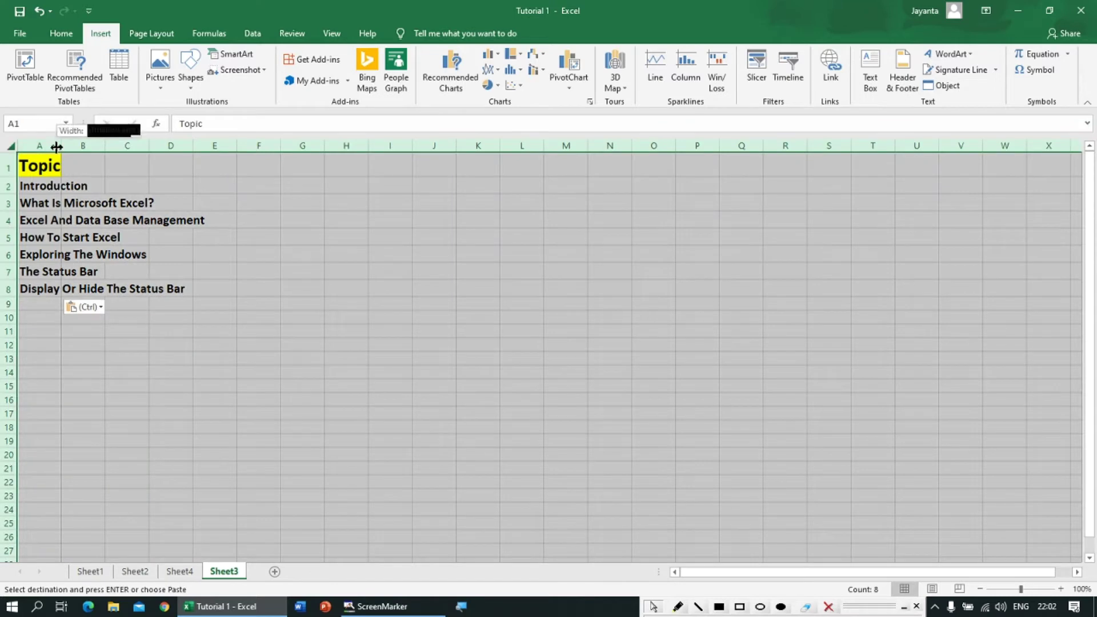
double_click(61, 145)
left_click(119, 166)
left_click(101, 184)
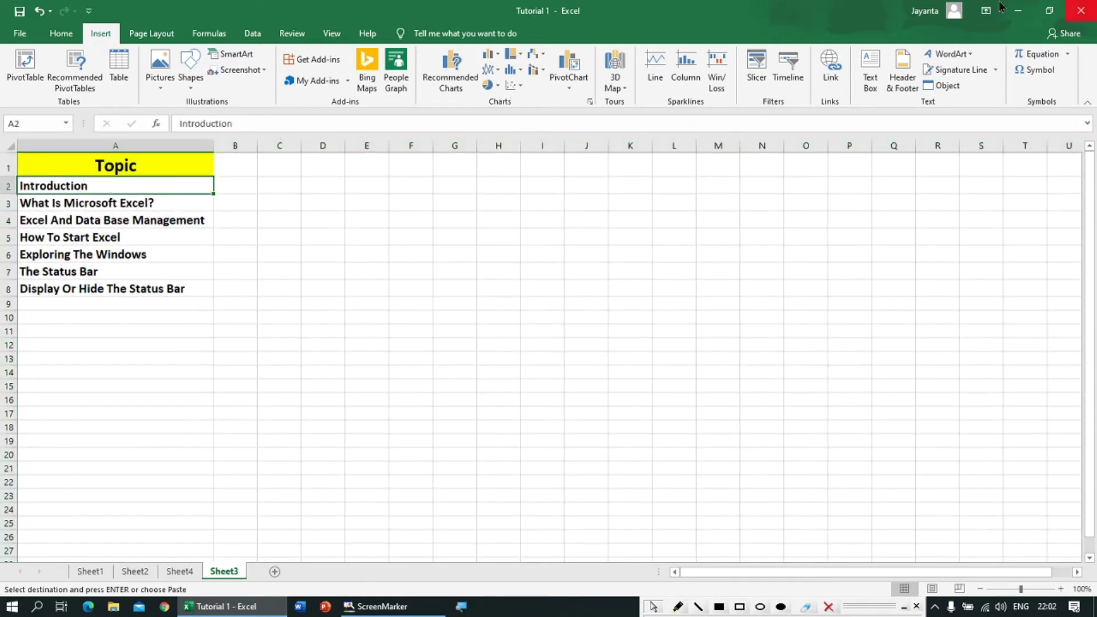
Apply bold formatting and cell borders to the empty range I2:N12 on Sheet3.
left_click_drag(534, 182, 754, 344)
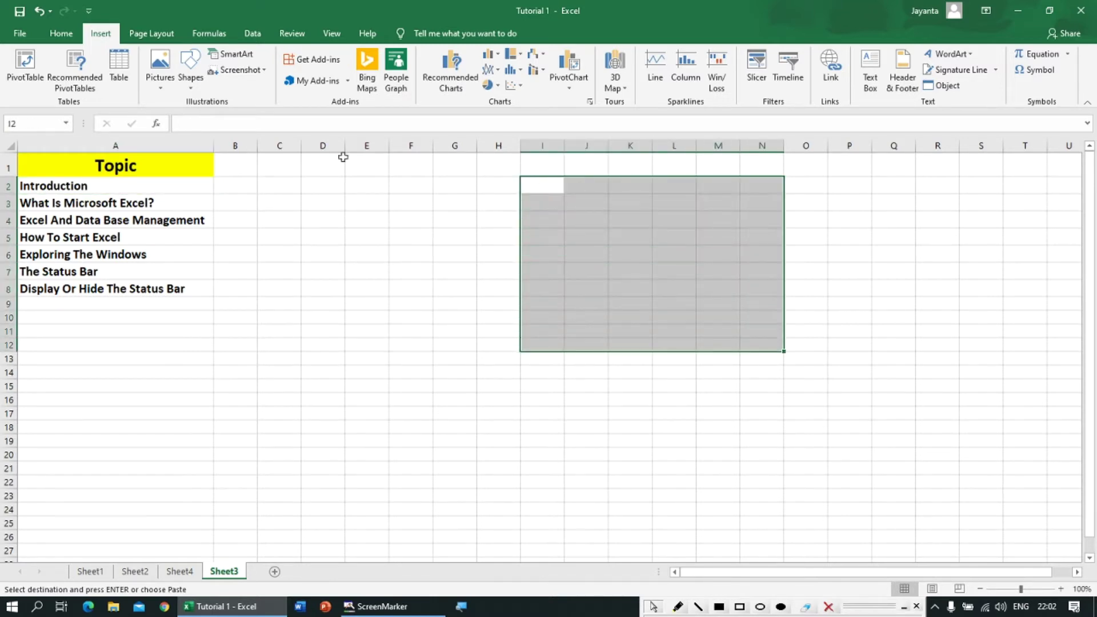
left_click(61, 33)
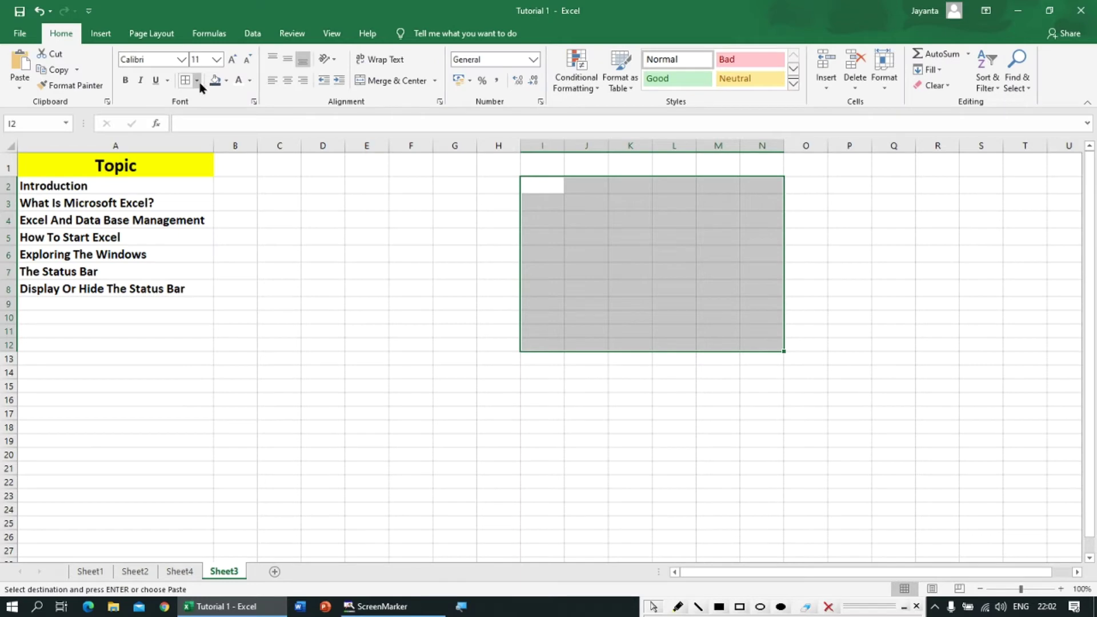
left_click(125, 80)
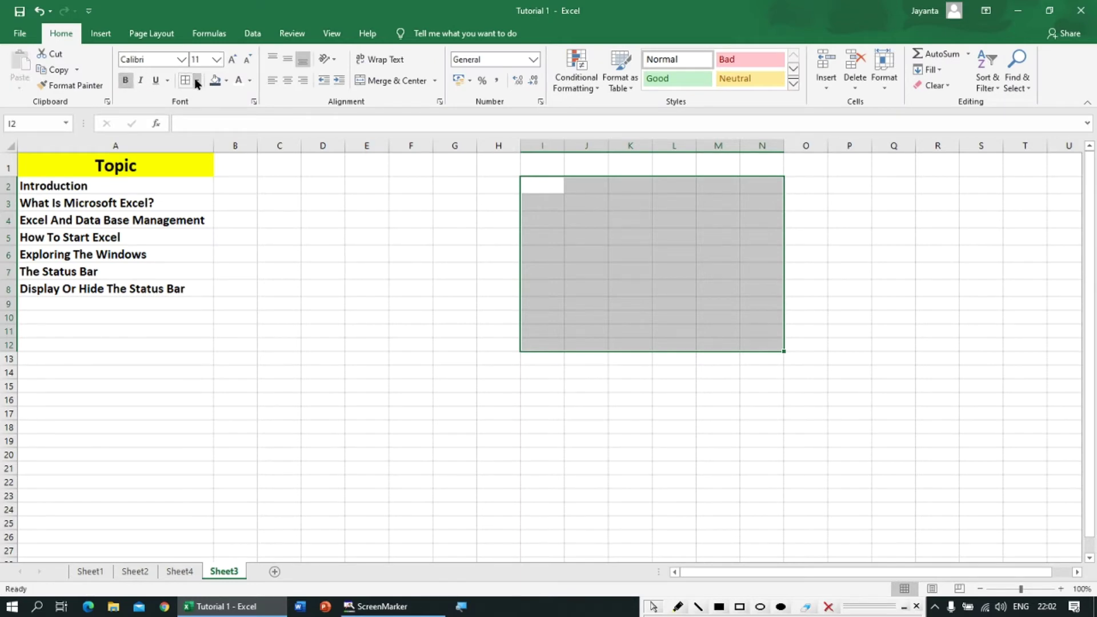
left_click(196, 80)
left_click(204, 229)
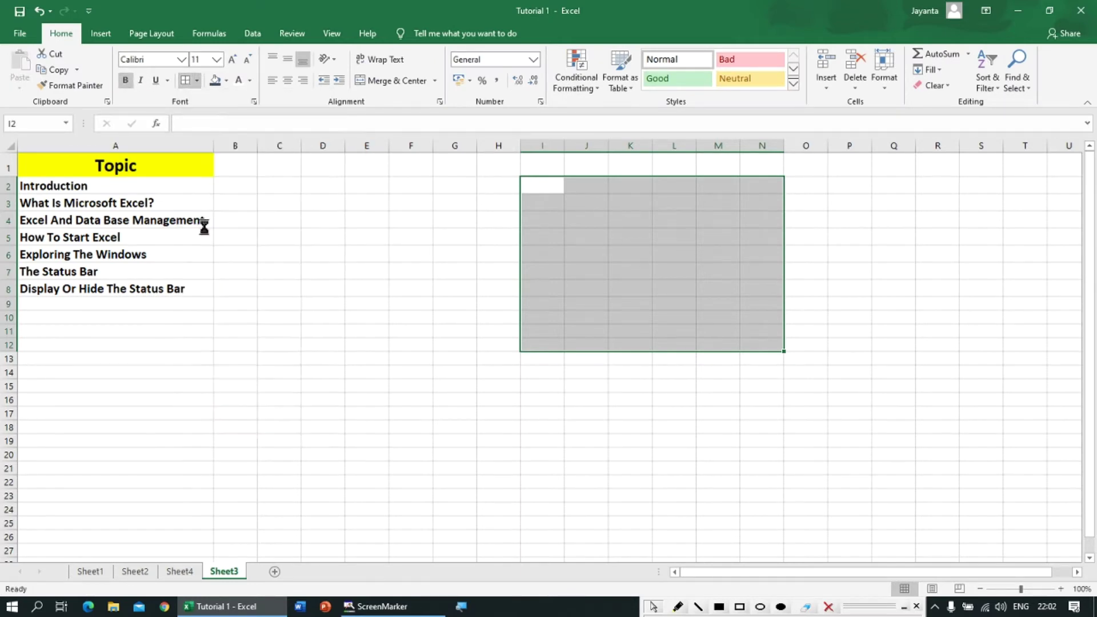
Merge and center the range I2:N12 on Sheet3 and enter "What is Excel-" in it.
left_click(372, 83)
type("What is Excel-")
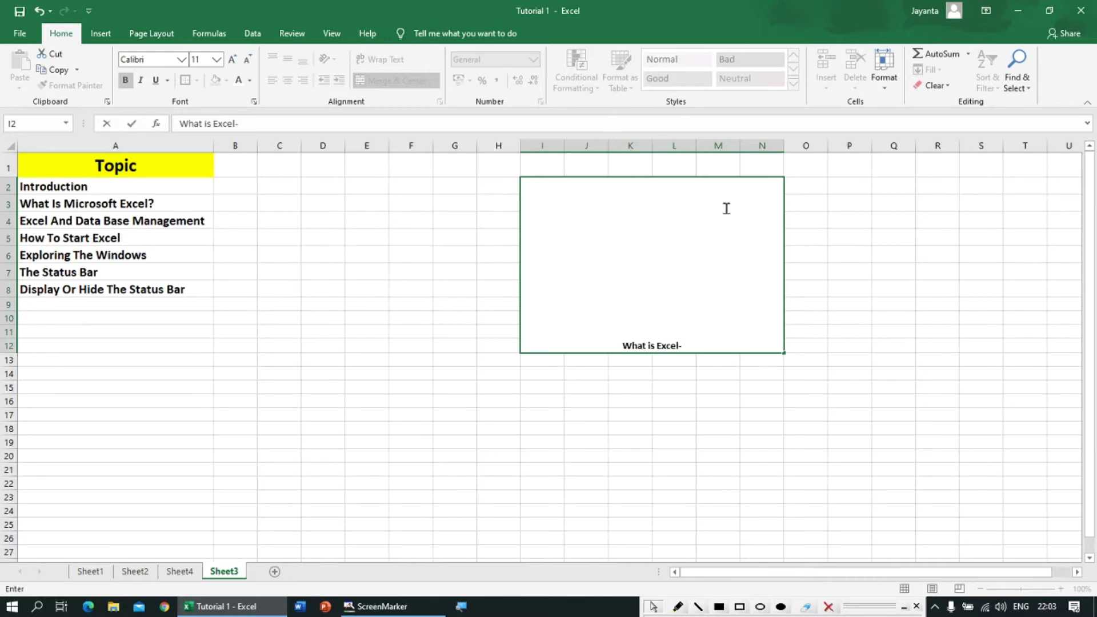
key("Left")
left_click(695, 342)
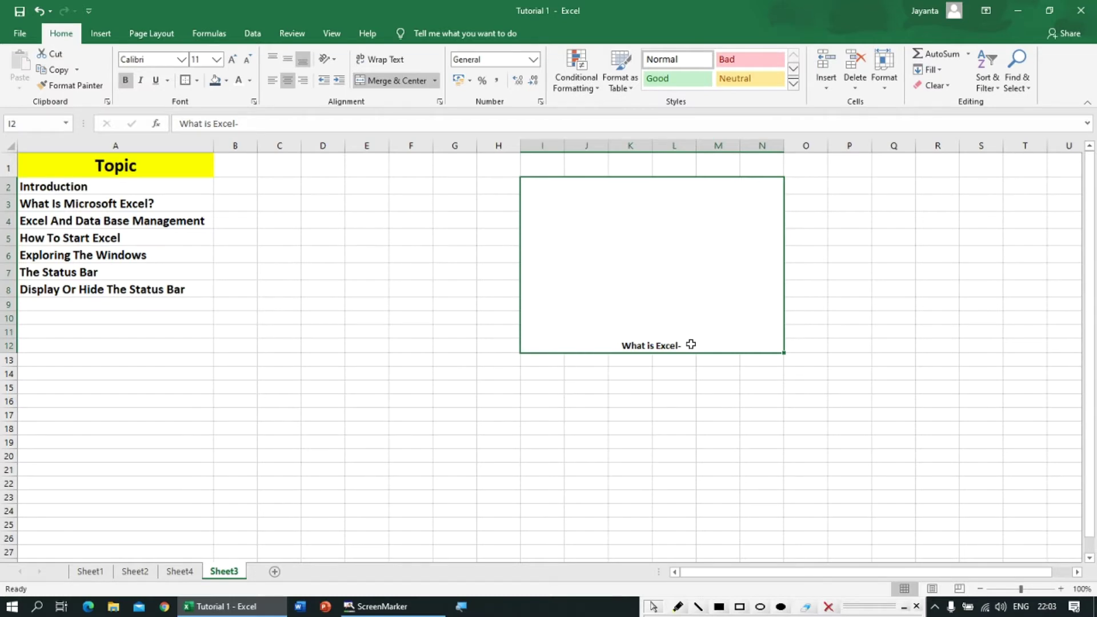
Try to start a second line after the text in the merged cell I2.
double_click(691, 344)
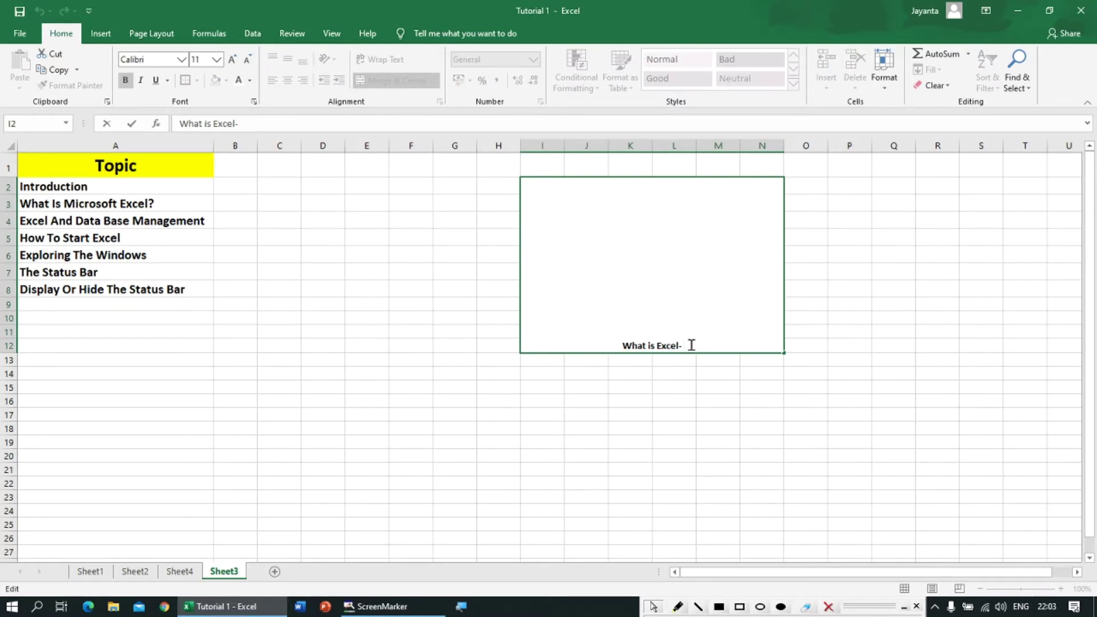
key("Return")
key("Down")
key("Down")
key("Up")
key("Up")
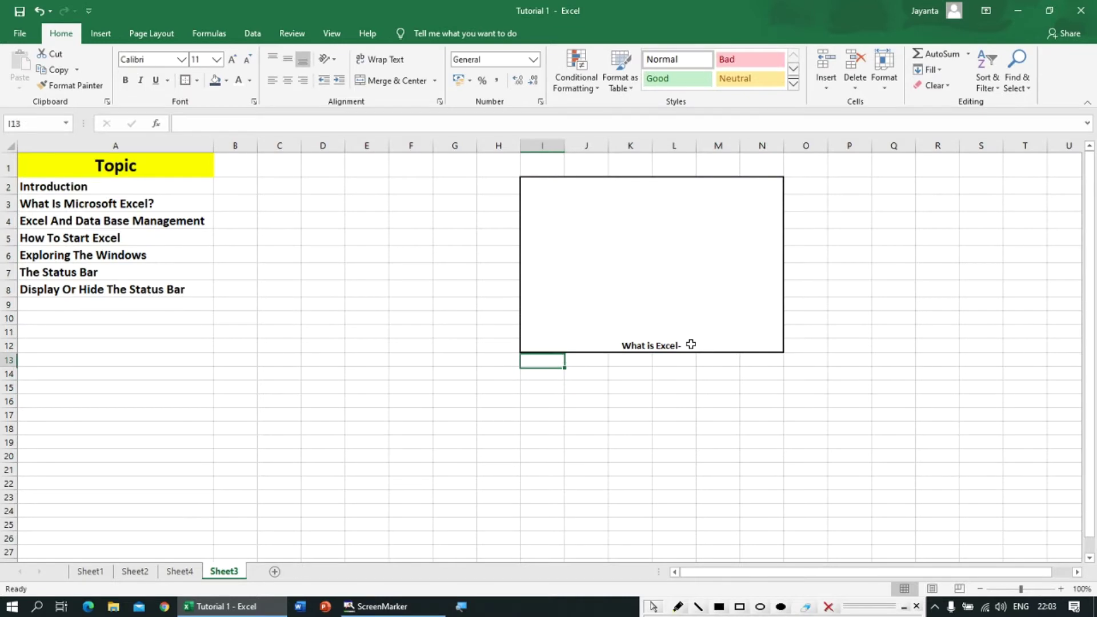
key("Up")
Add a line break after "What is Excel-" in the merged cell and enter "Excel......." as the second line.
double_click(691, 344)
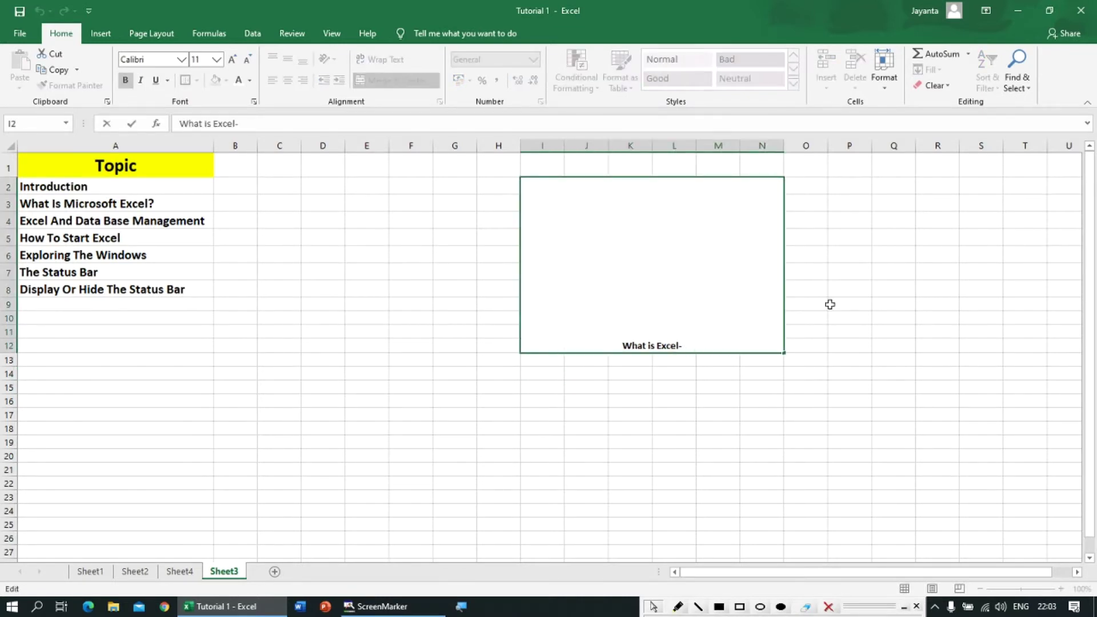
key("alt+Return")
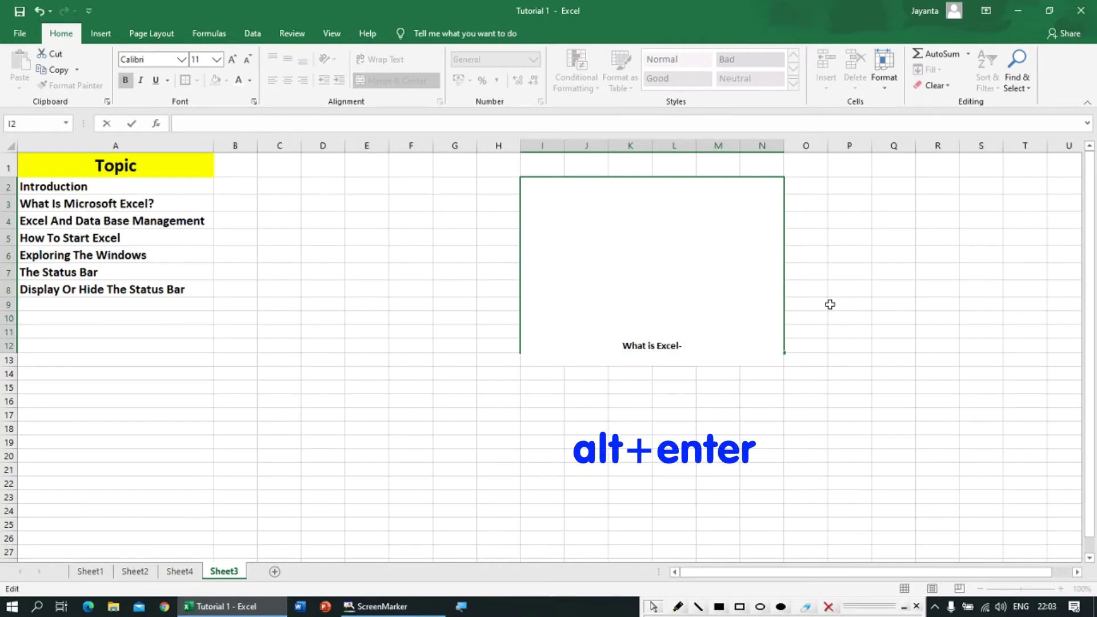
type("Exce")
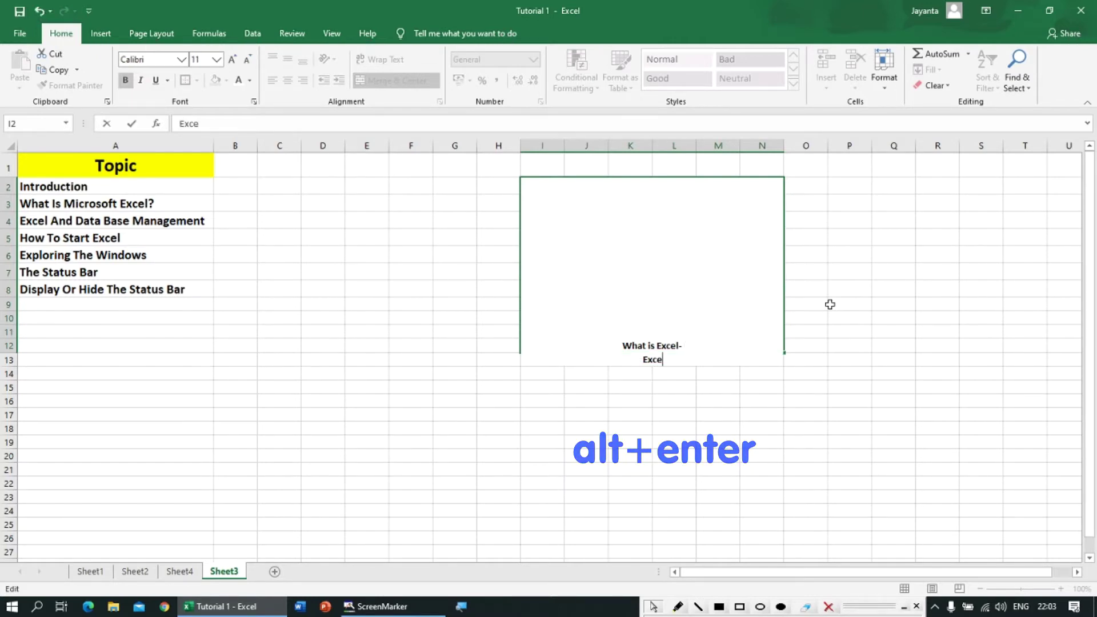
type("l.......")
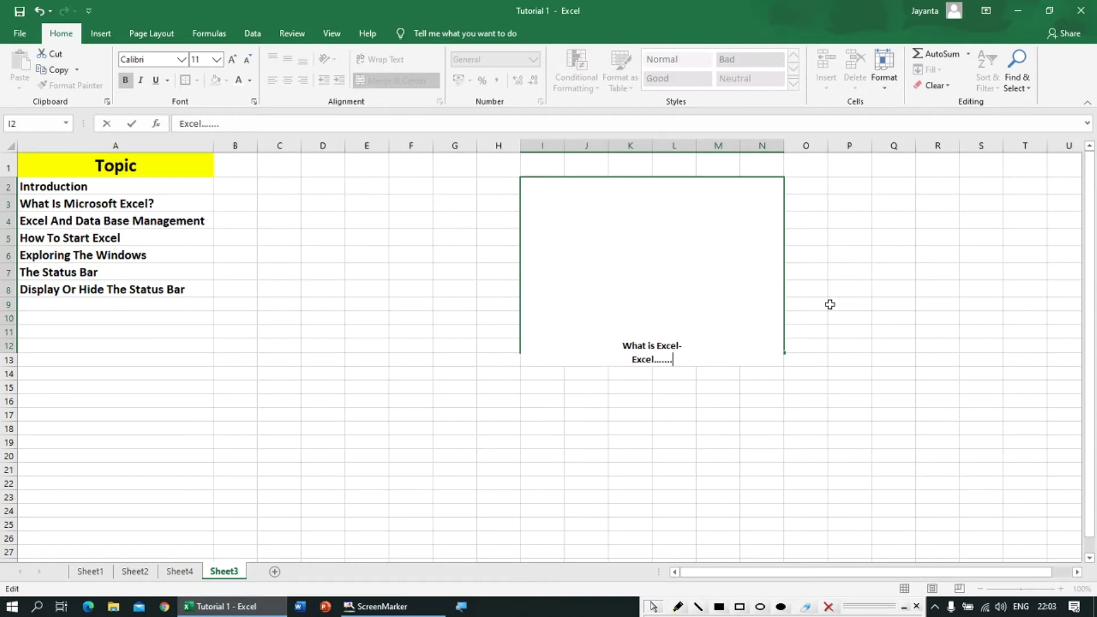
key("alt")
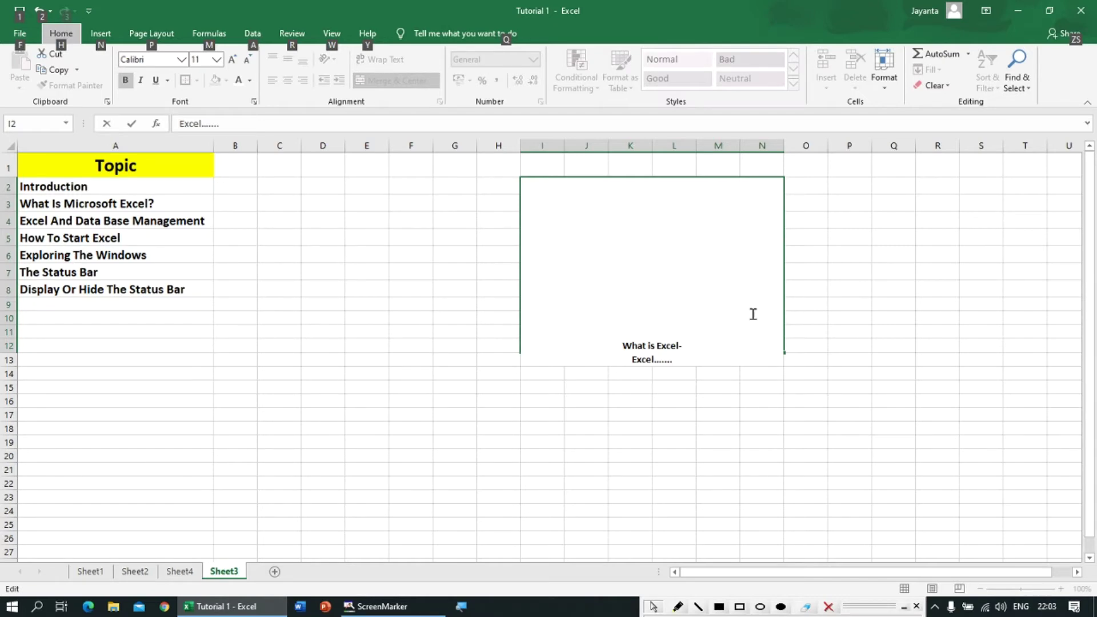
key("alt")
left_click(742, 411)
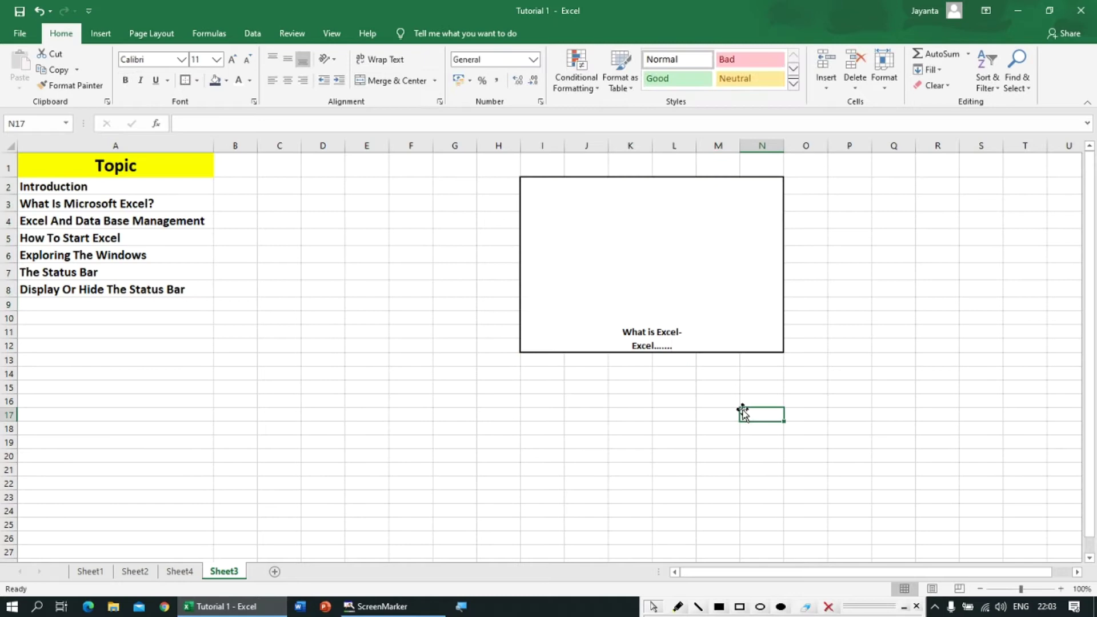
left_click(665, 343)
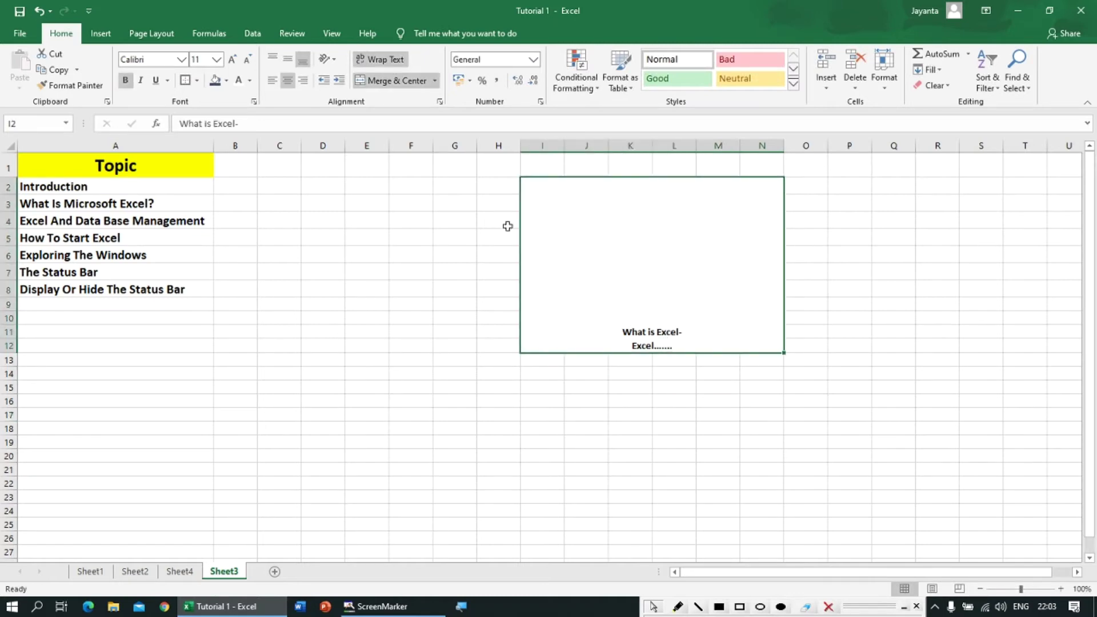
Try an in-cell line break after "Name-" in cell F2 and clear the cell again.
double_click(413, 186)
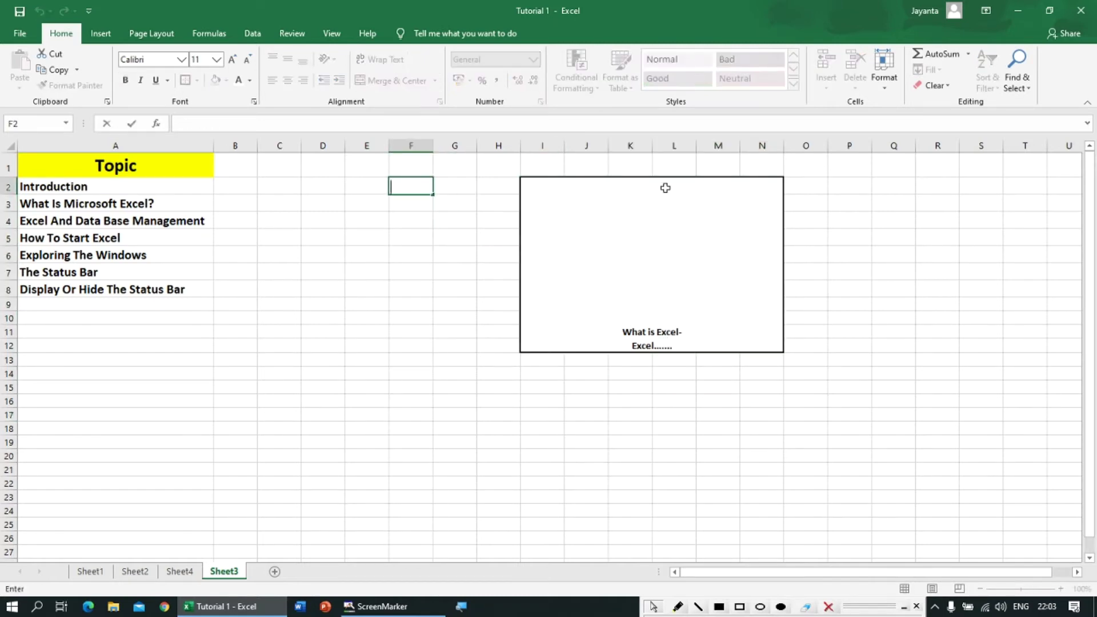
type("Name-")
key("alt+Return")
key("BackSpace")
key("BackSpace")
key("BackSpace")
key("BackSpace")
key("BackSpace")
key("Return")
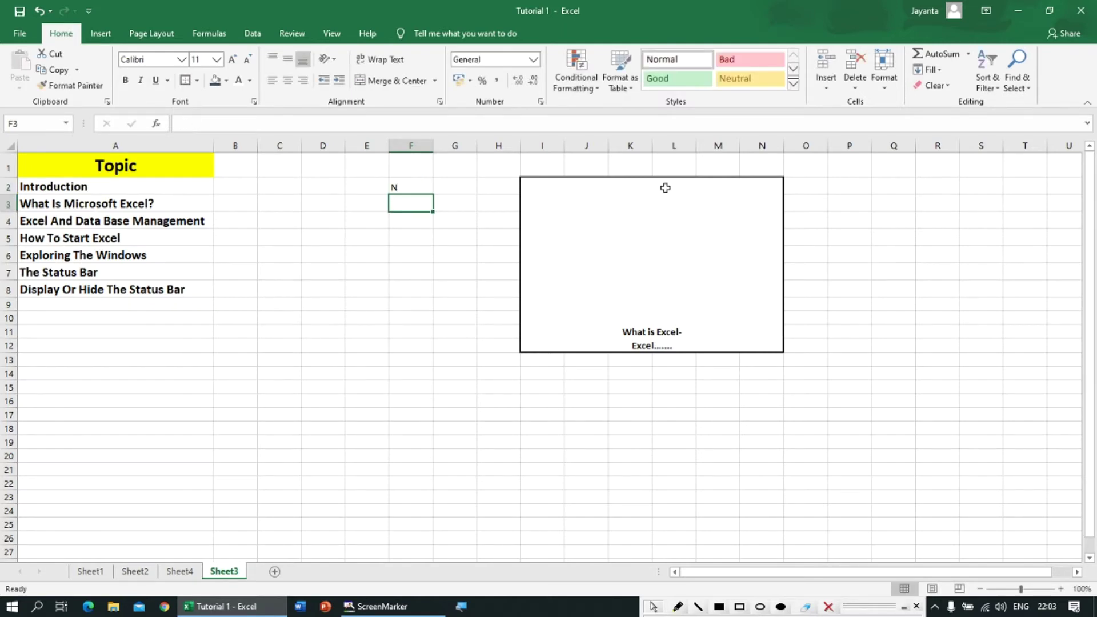
left_click(395, 189)
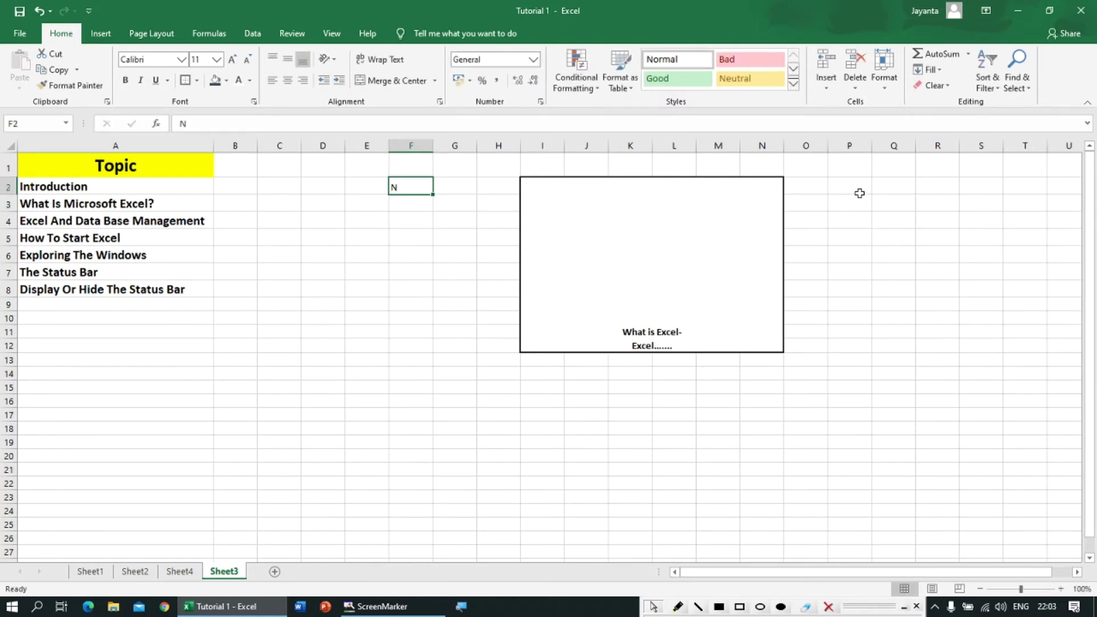
left_click(564, 209)
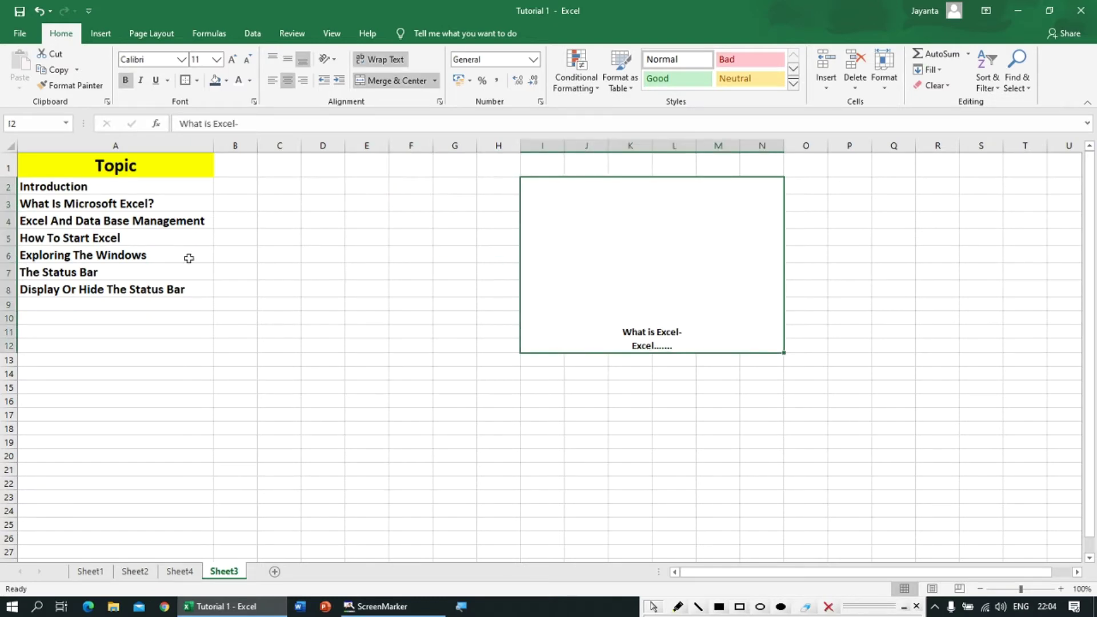
Start a hyperlink on the Introduction topic in A2 that targets a place in this document.
left_click(60, 188)
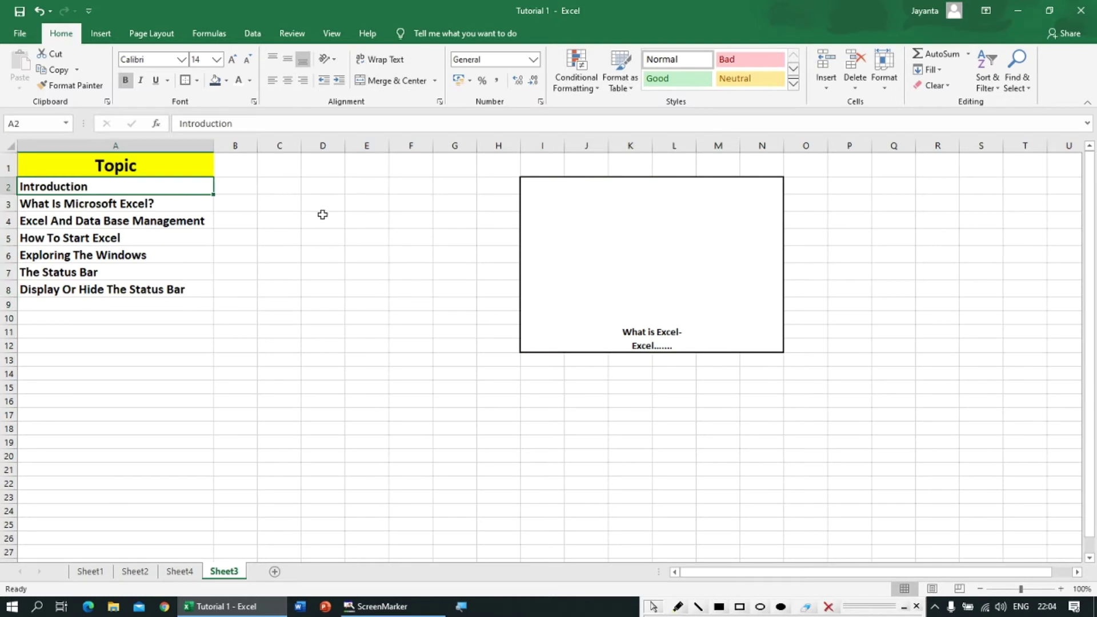
left_click(612, 286)
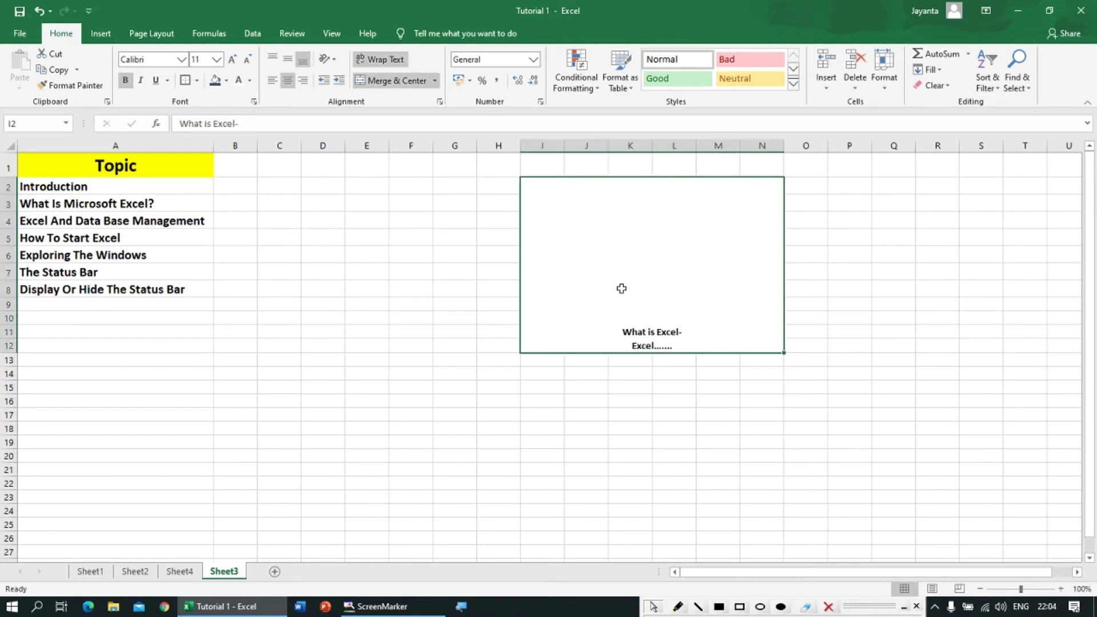
left_click(24, 185)
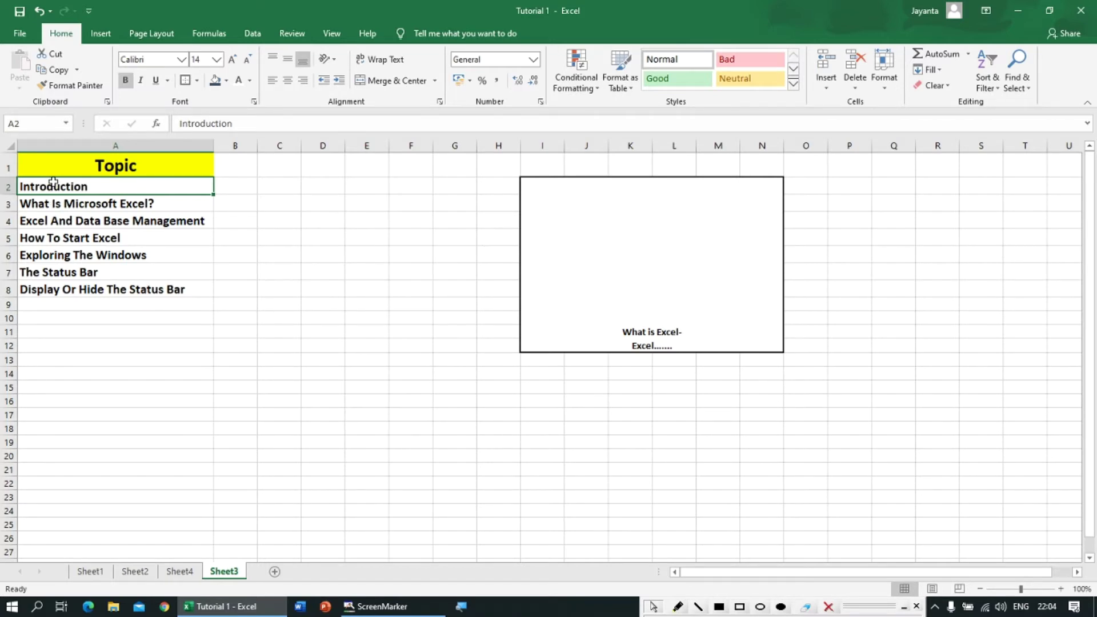
left_click(100, 34)
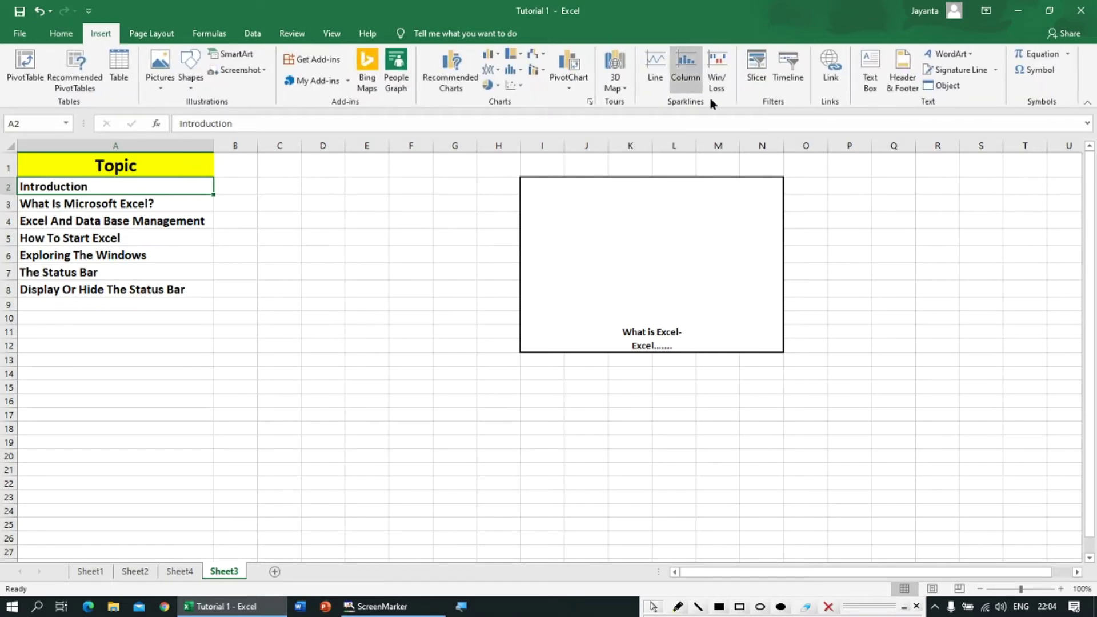
left_click(822, 78)
left_click_drag(417, 179, 348, 292)
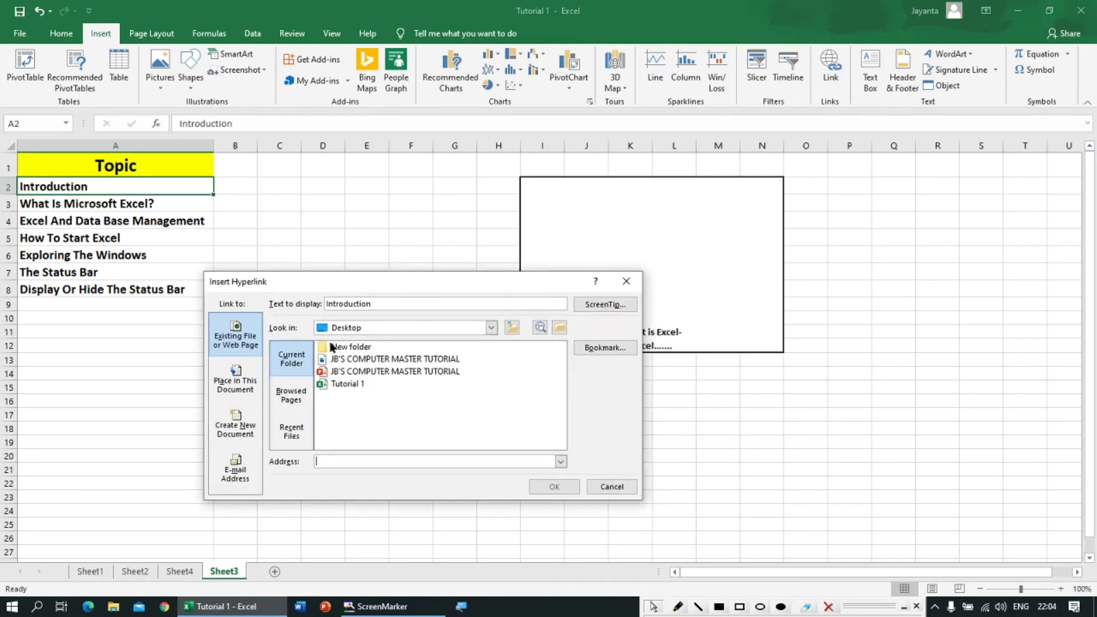
left_click(237, 369)
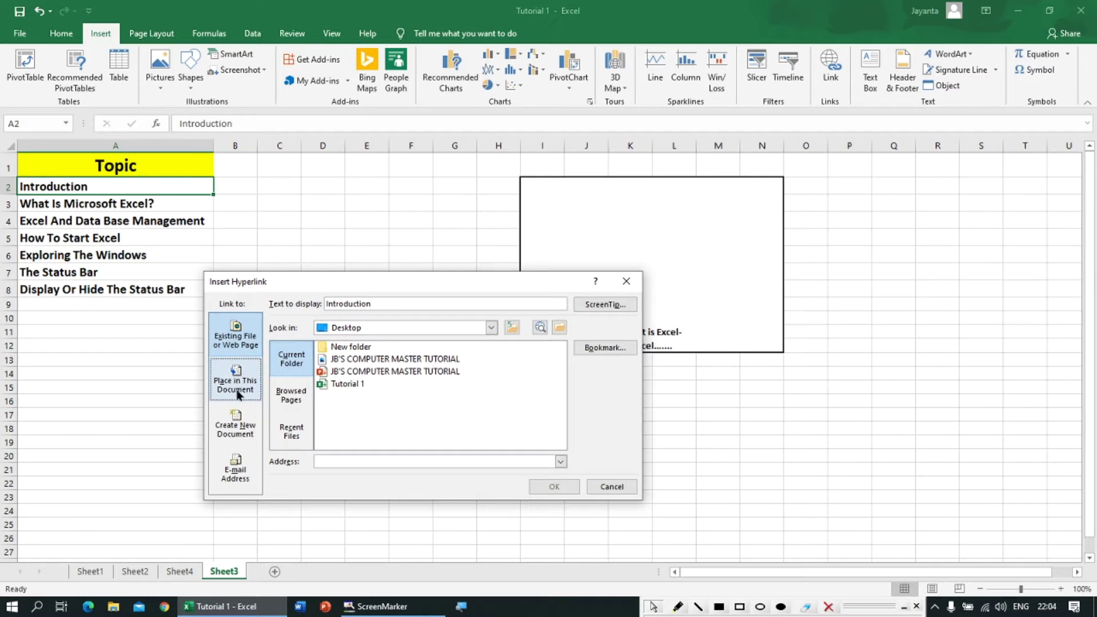
left_click(239, 336)
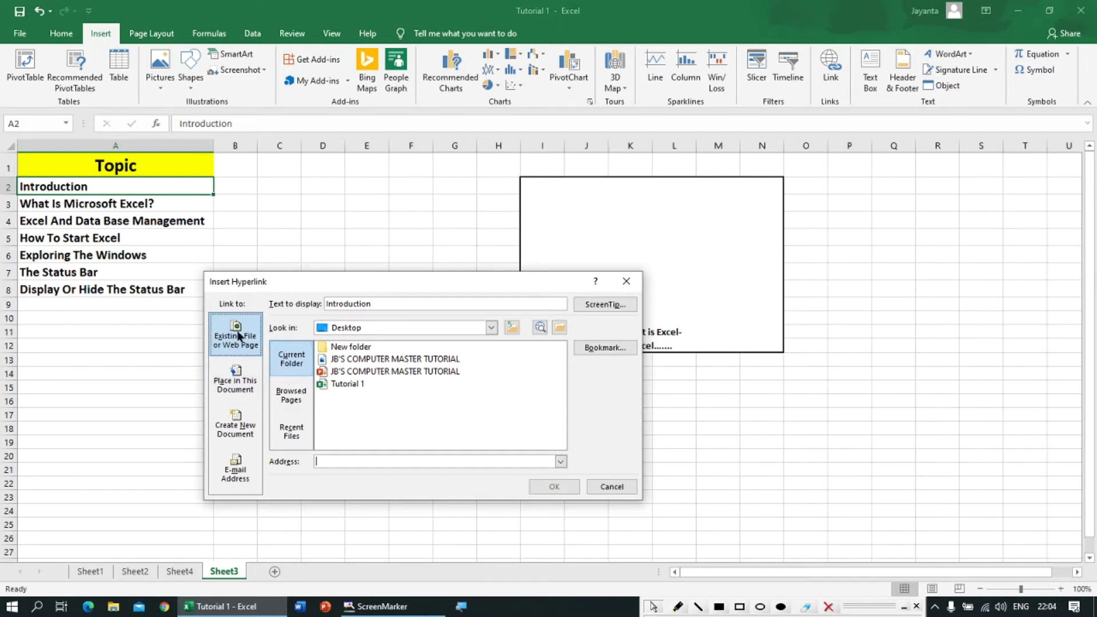
left_click(246, 393)
left_click(243, 392)
double_click(289, 338)
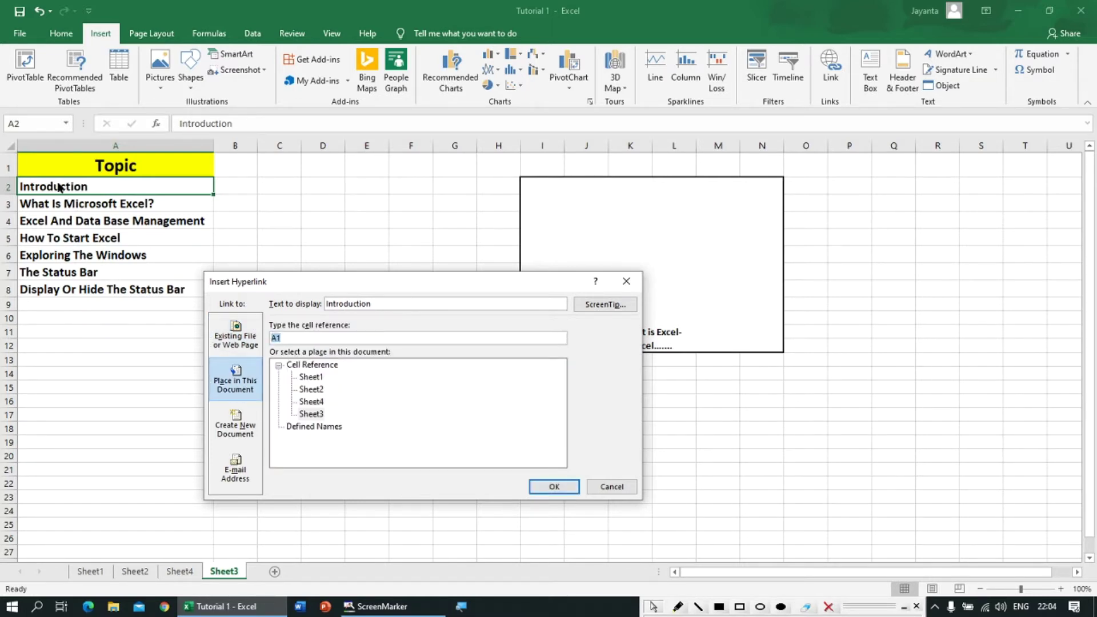
Try Sheet3 as the hyperlink's destination, circle its sheet tab with a temporary red ellipse, and cancel the hyperlink.
left_click_drag(327, 281, 242, 334)
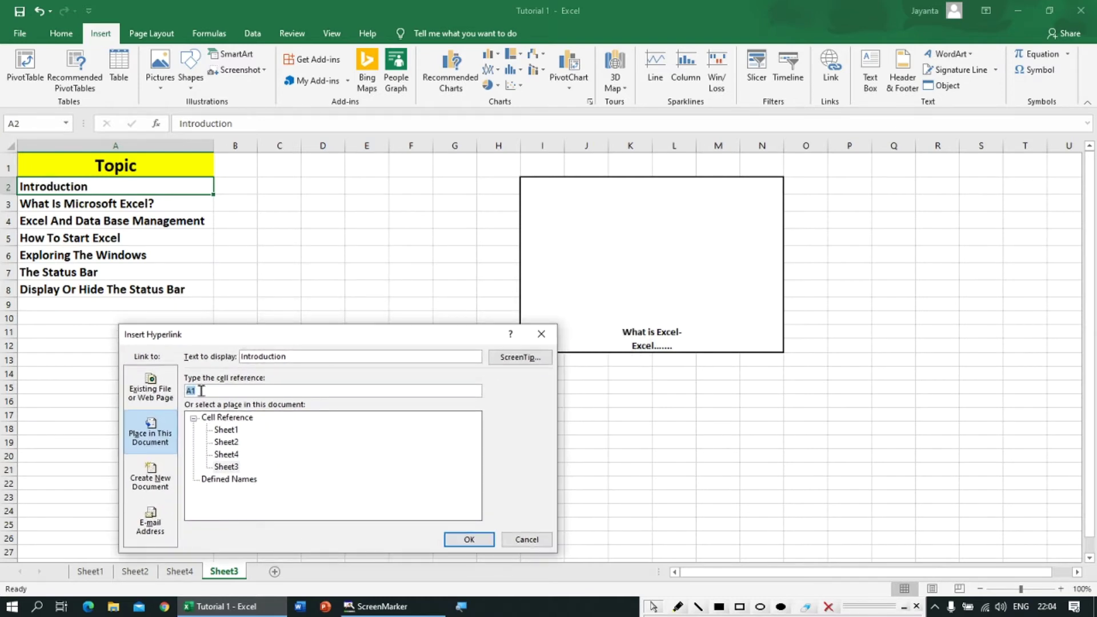
left_click(232, 461)
left_click(228, 467)
left_click(759, 607)
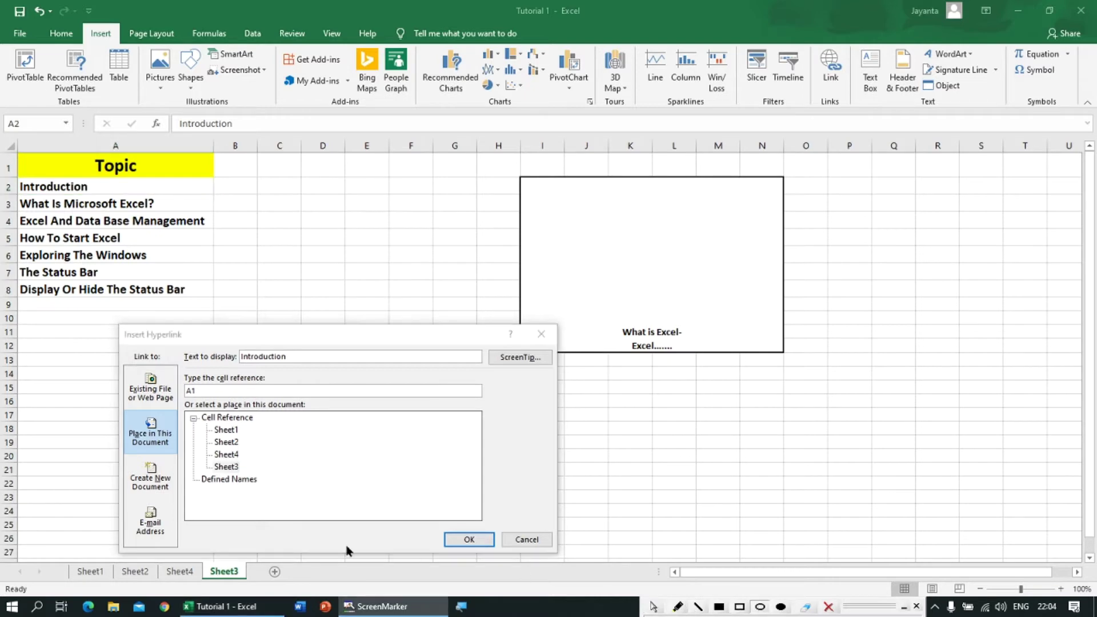
mouse_move(200, 557)
left_mouse_down()
mouse_move(267, 576)
mouse_move(201, 554)
left_mouse_up()
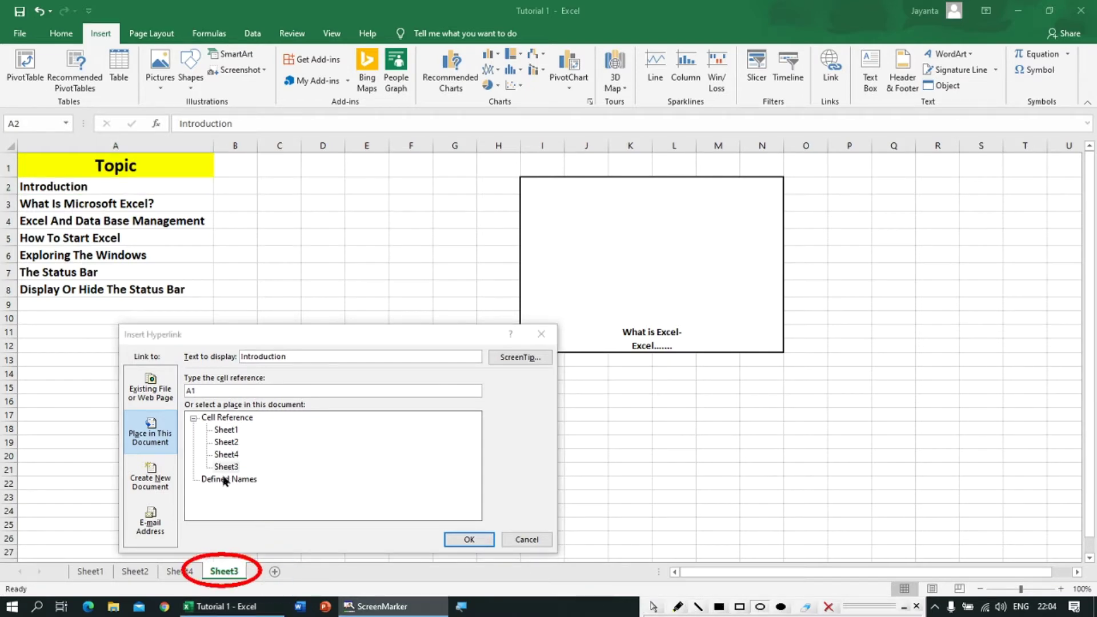
left_click(828, 608)
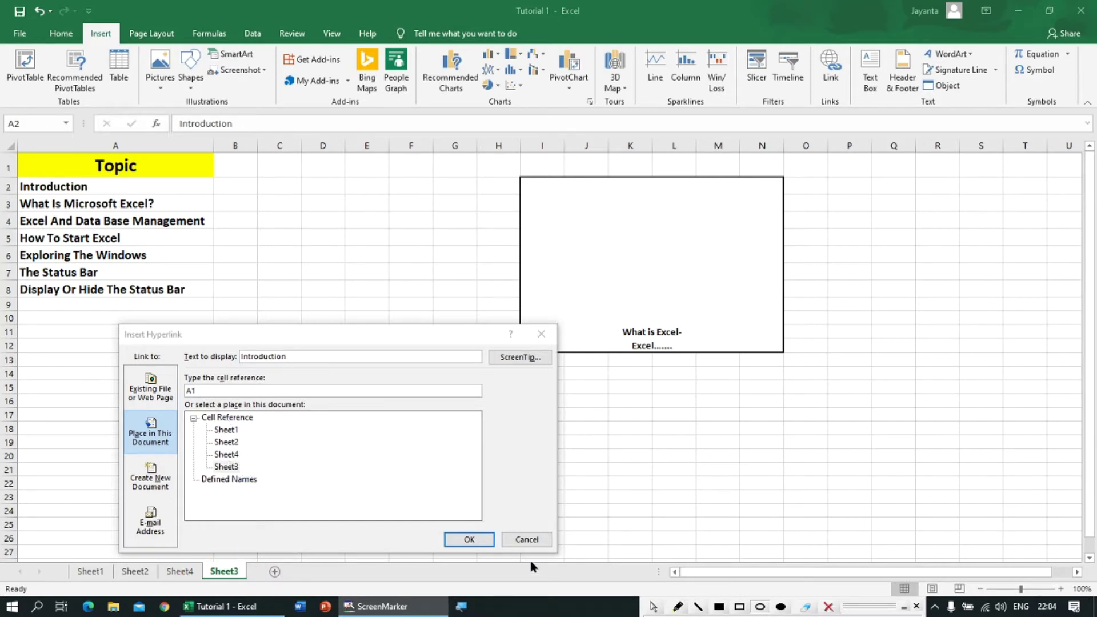
left_click(653, 607)
left_click_drag(465, 337, 424, 305)
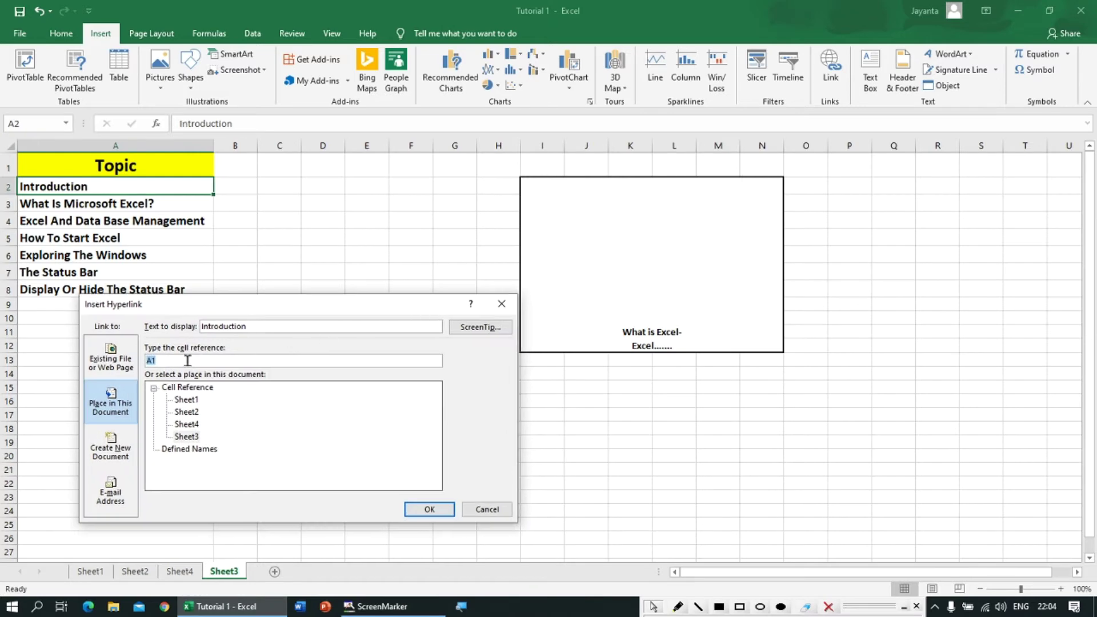
left_click(487, 509)
Select the merged cell and point out its cell reference with a temporary red line, clearing the annotation again.
left_click(600, 294)
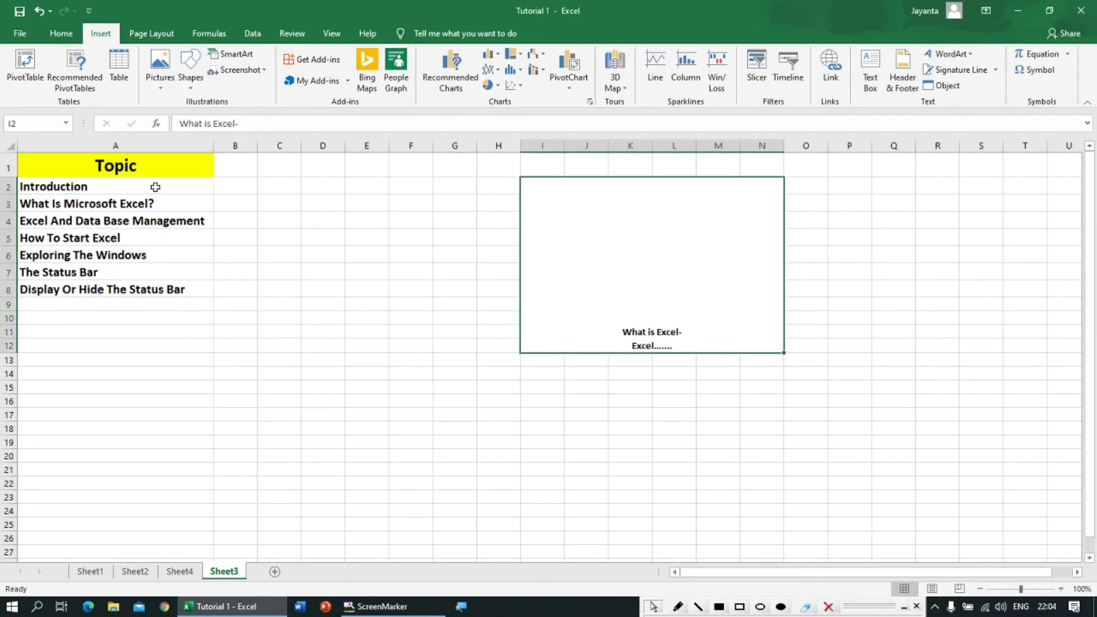
left_click(698, 607)
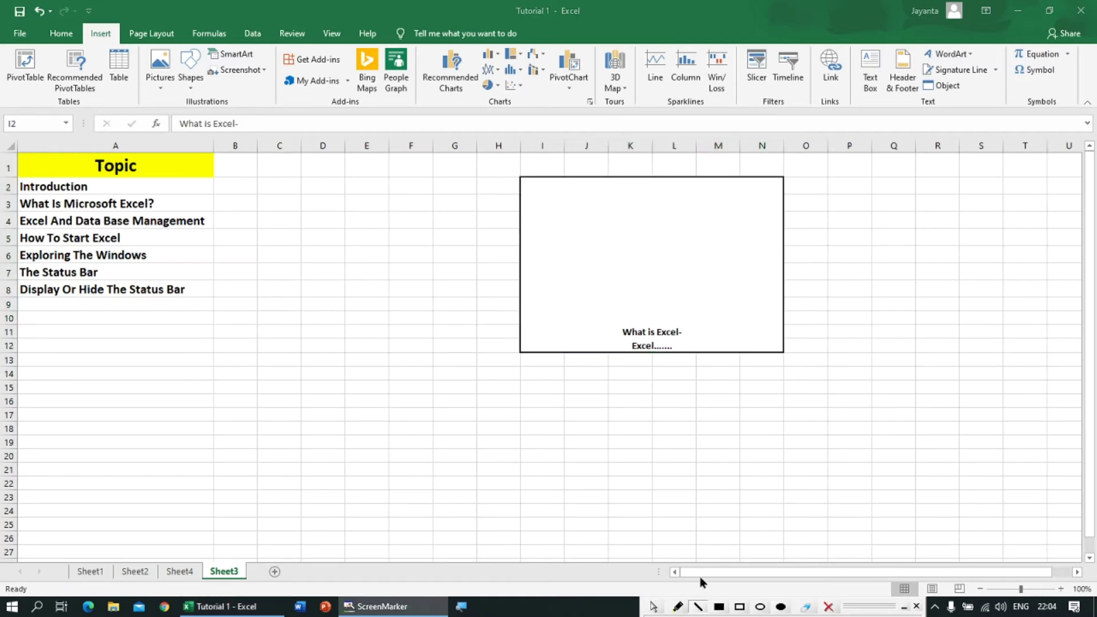
mouse_move(524, 271)
left_mouse_down()
mouse_move(54, 166)
mouse_move(24, 127)
left_mouse_up()
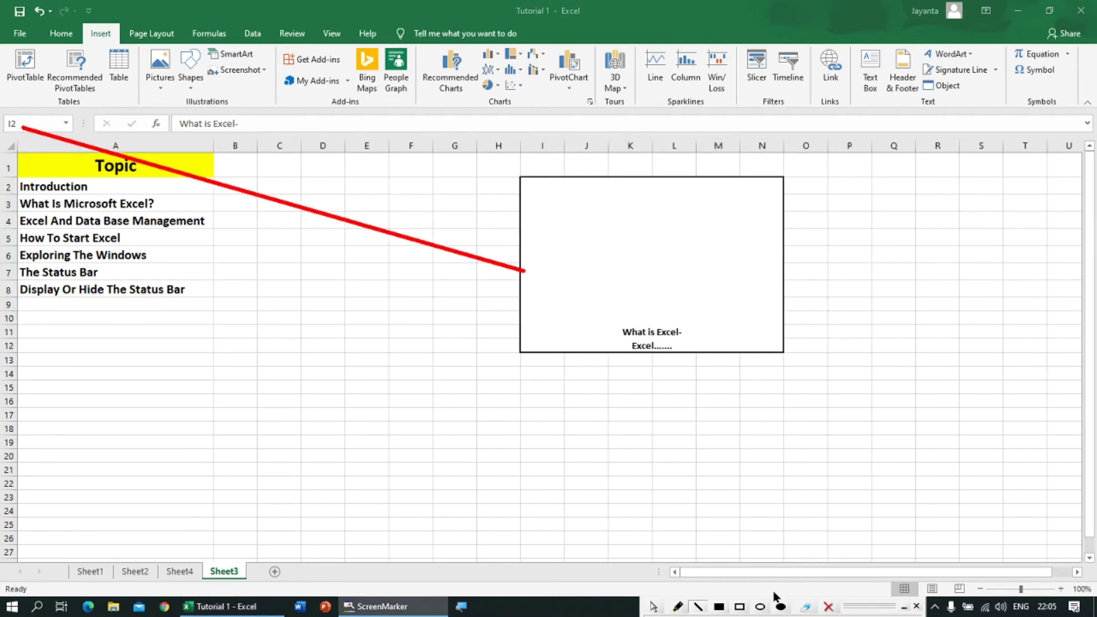
left_click(828, 607)
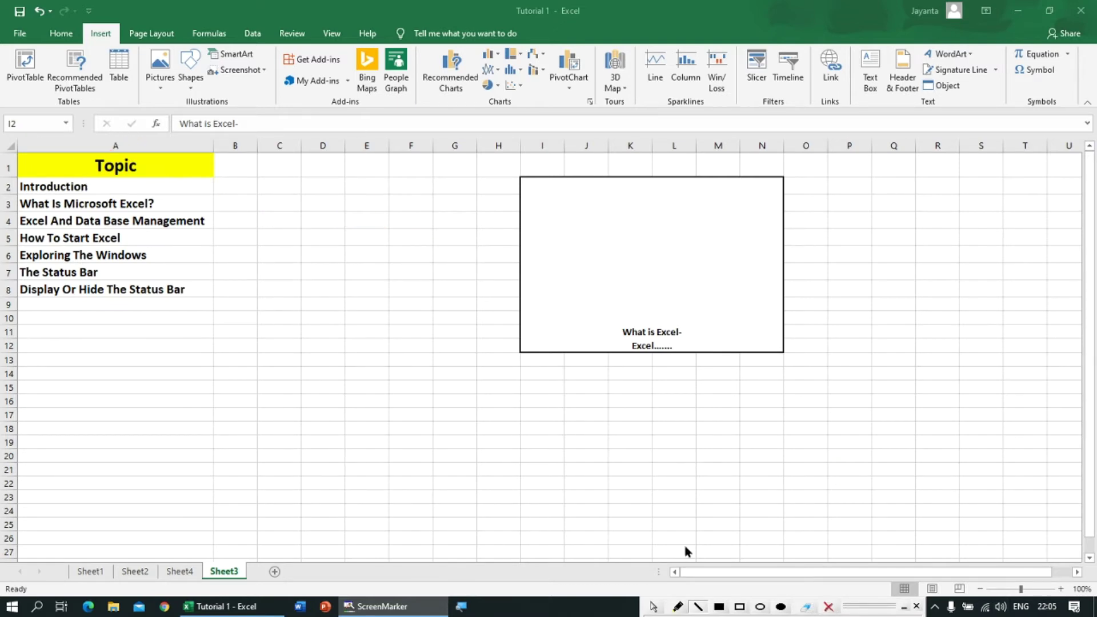
left_click(651, 607)
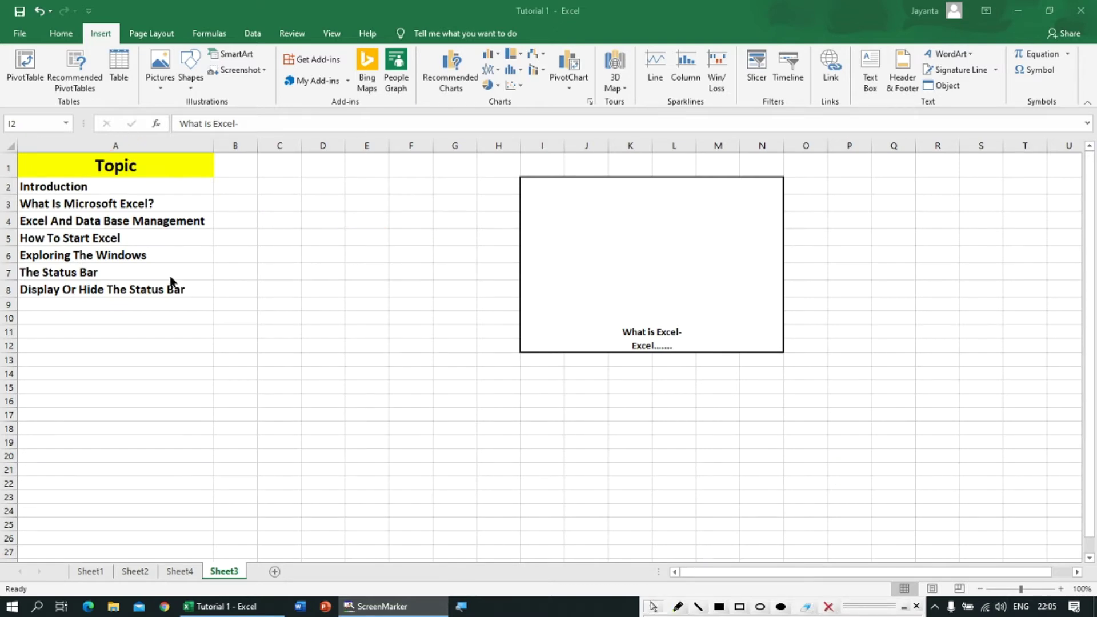
Hyperlink the Introduction topic in A2 to cell I2 of Sheet3 as a place in this document.
left_click(103, 185)
left_click(831, 66)
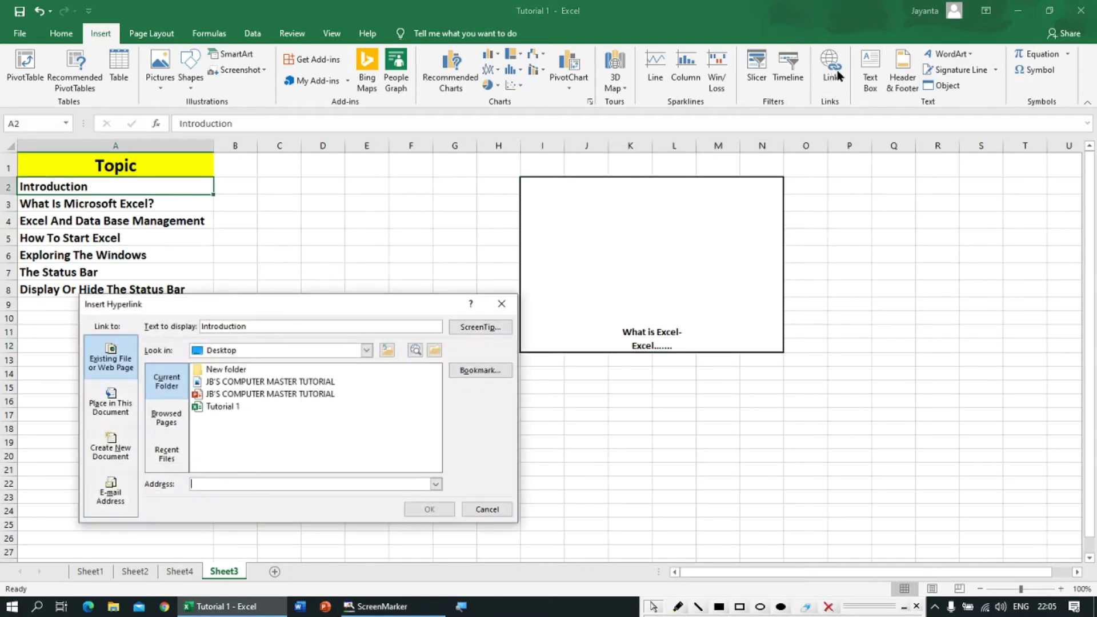
left_click(118, 407)
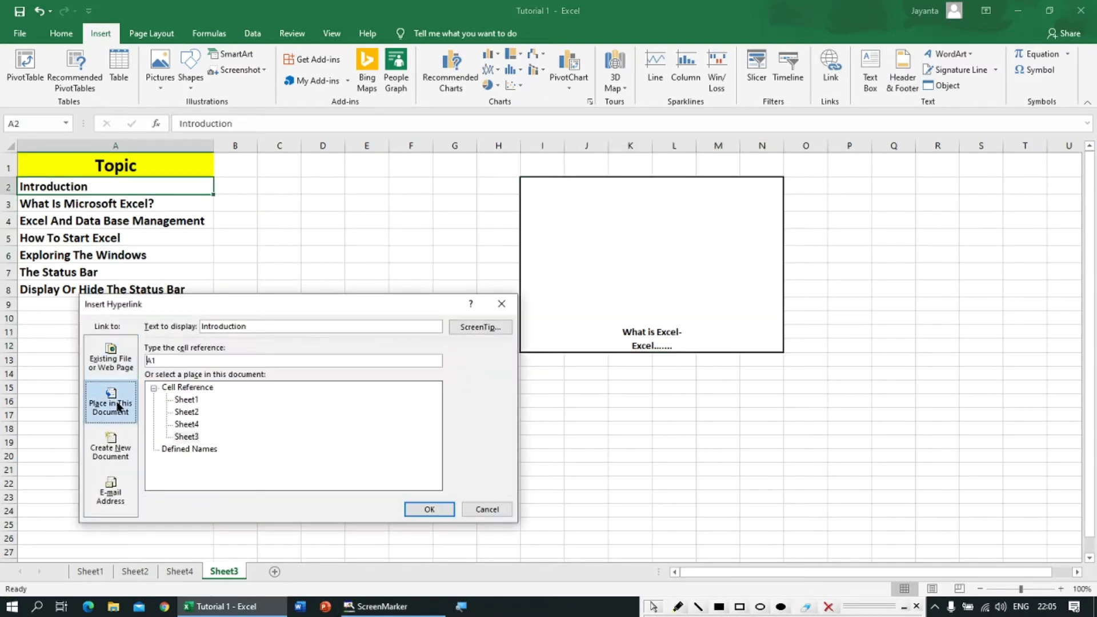
left_click(187, 437)
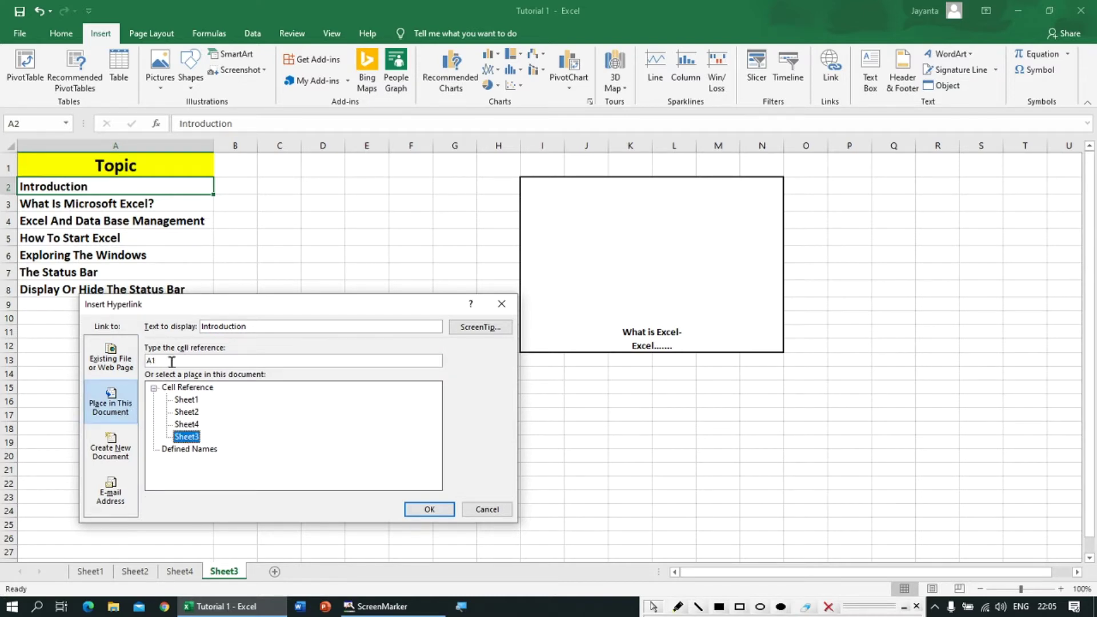
left_click(118, 360)
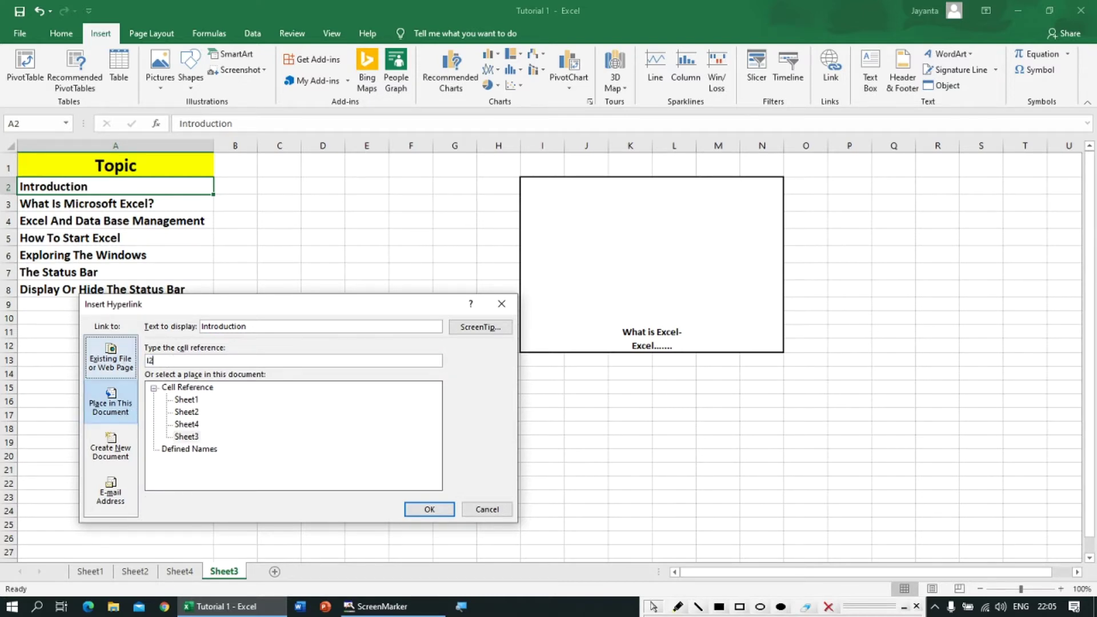
left_click(429, 509)
Follow the new Introduction hyperlink to test where it leads.
left_click(355, 413)
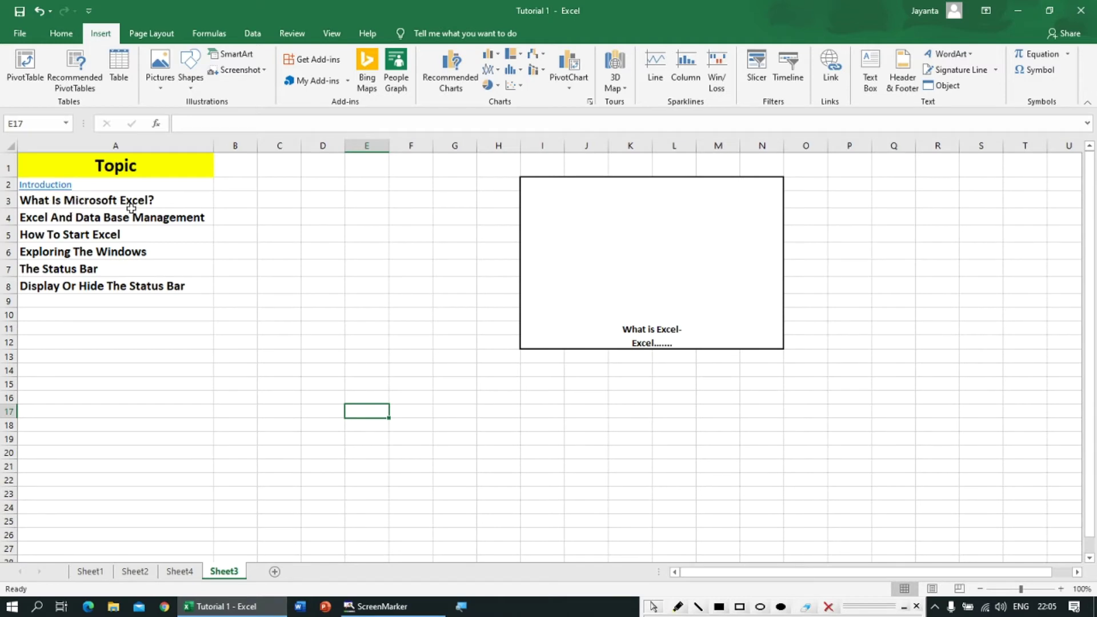
left_click(96, 202)
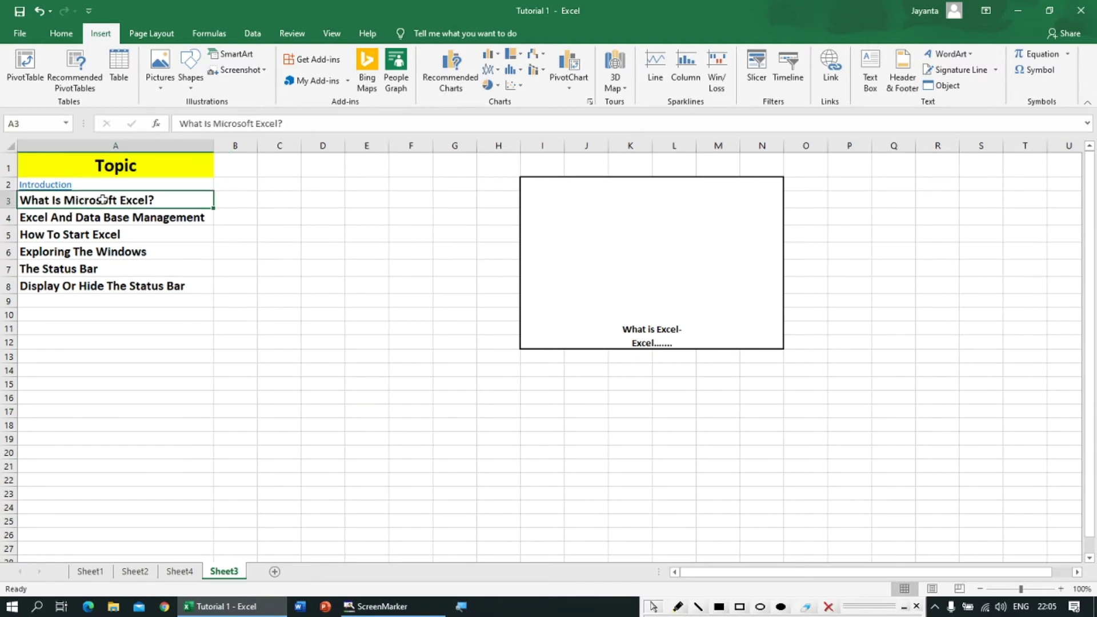
left_click(62, 186)
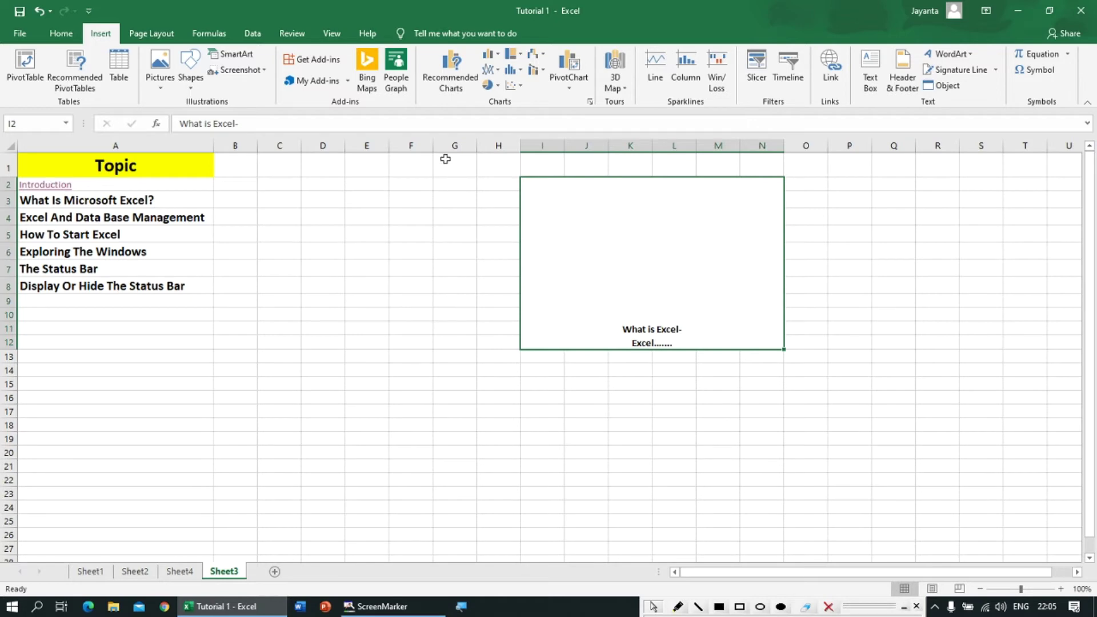
Insert seven new columns between the Topic list and the merged text cell by selecting columns B through H.
left_click_drag(494, 146, 239, 146)
right_click(238, 146)
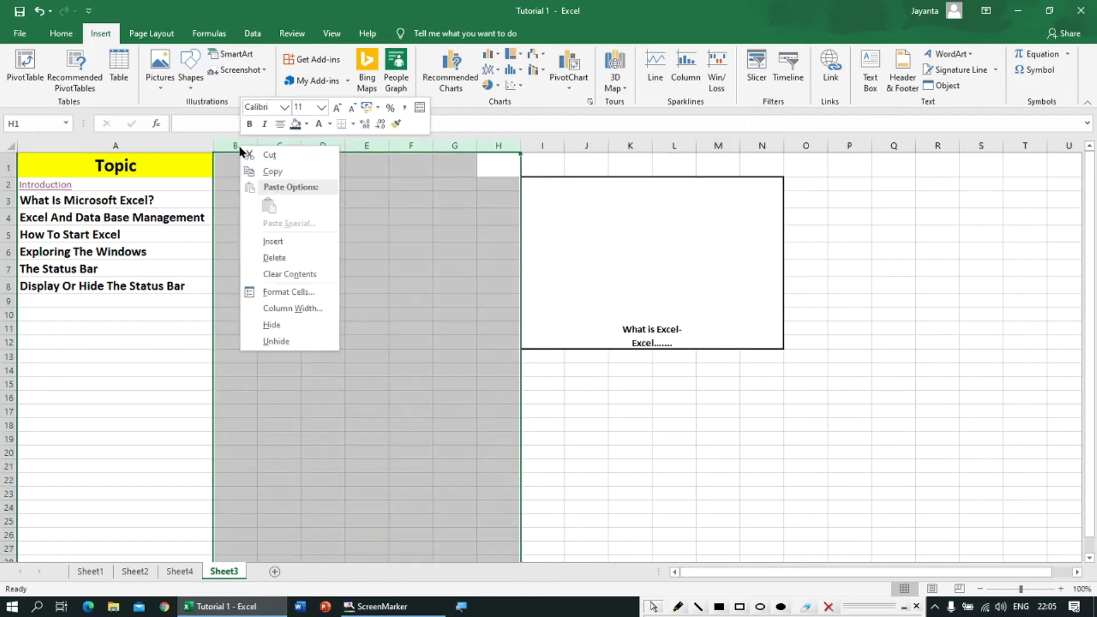
left_click(283, 241)
left_click(354, 170)
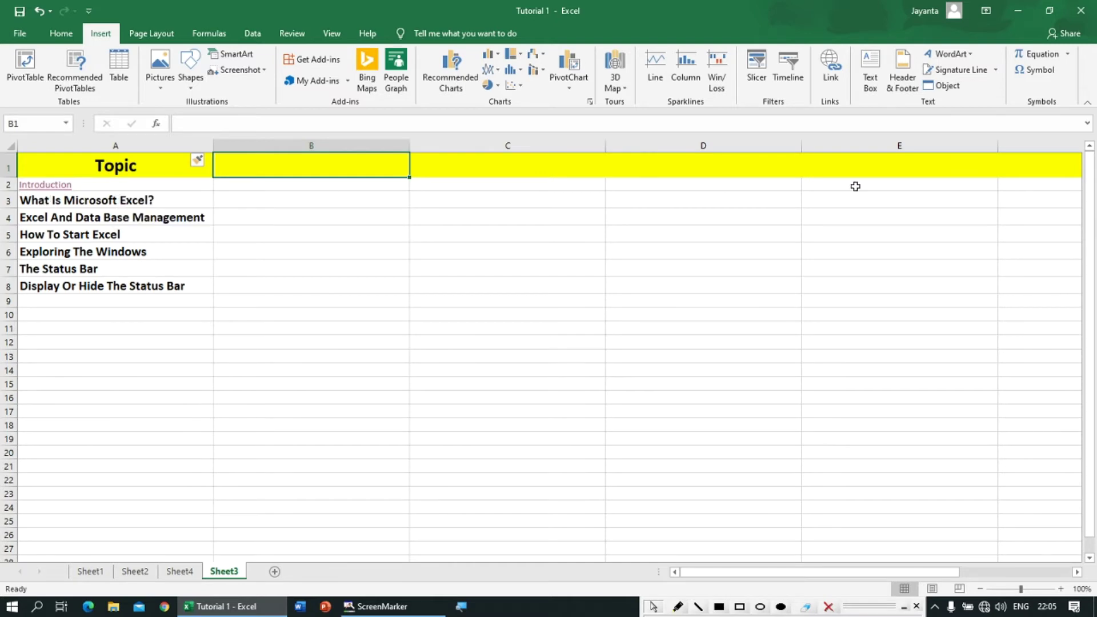
Follow the Introduction link again and select the shifted merged text cell to check its new cell reference.
left_click(44, 188)
left_click_drag(801, 568, 849, 568)
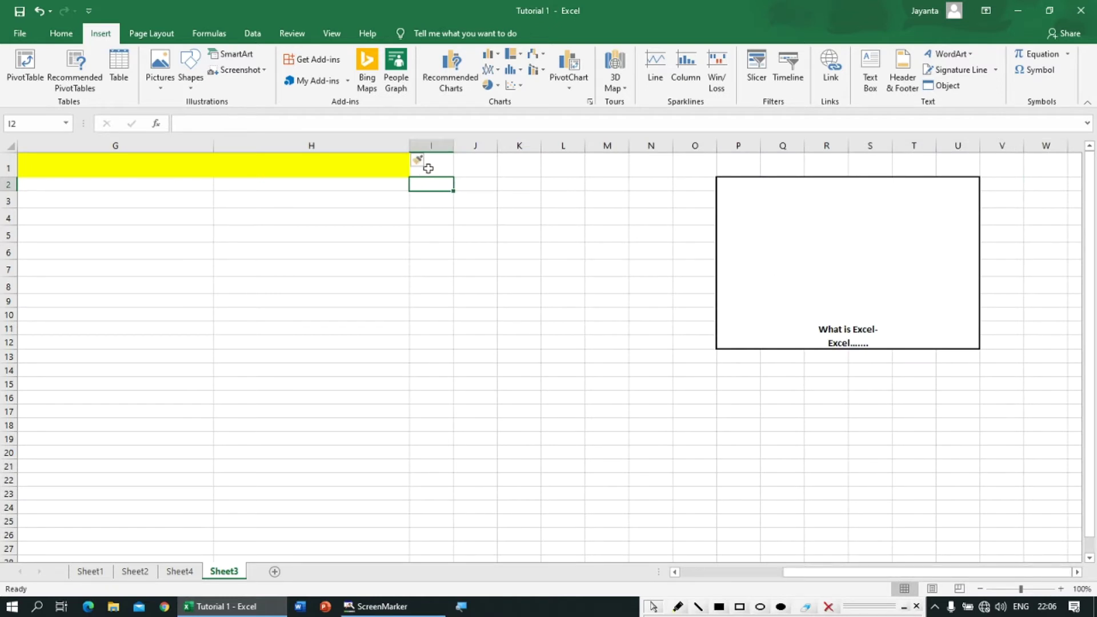
left_click(796, 252)
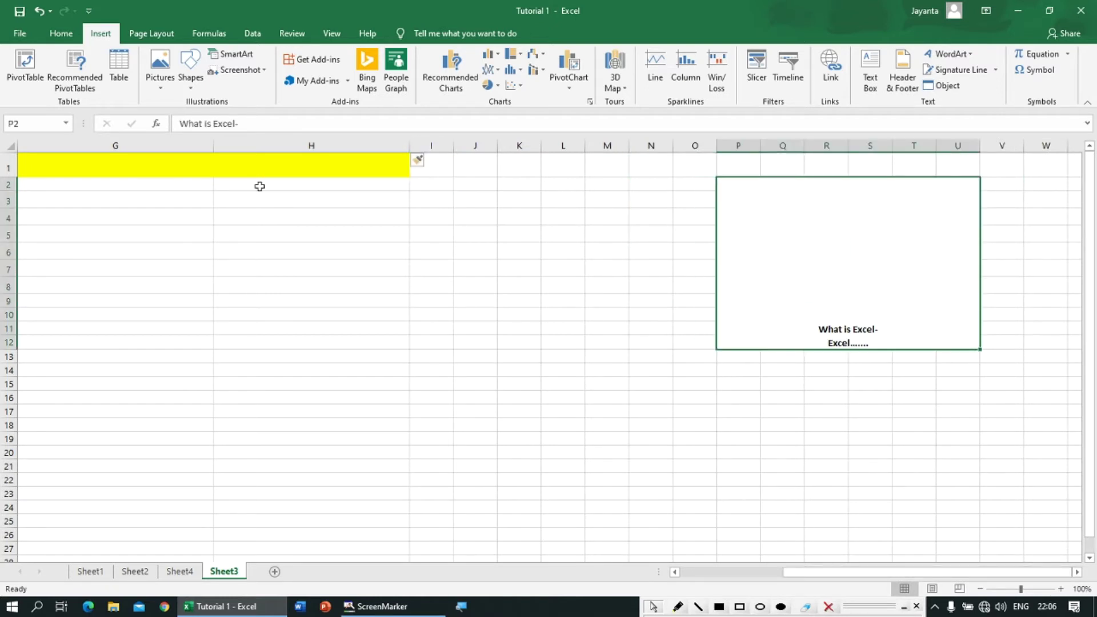
left_click_drag(796, 572, 471, 571)
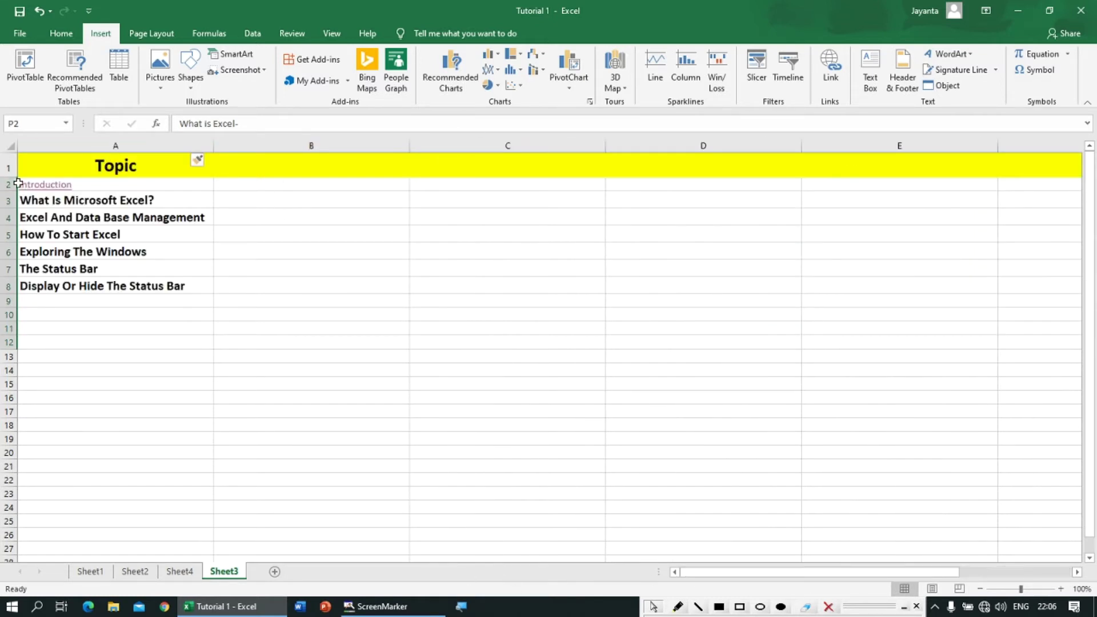
Change the Introduction hyperlink's cell reference to P2 and follow the link to test it.
right_click(46, 184)
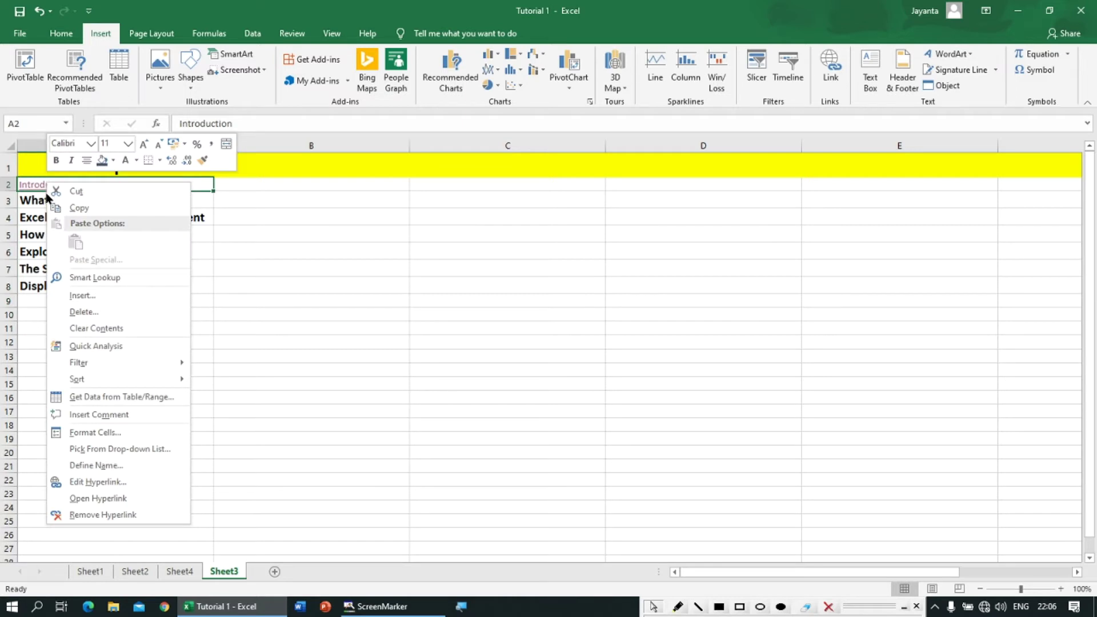
left_click(91, 481)
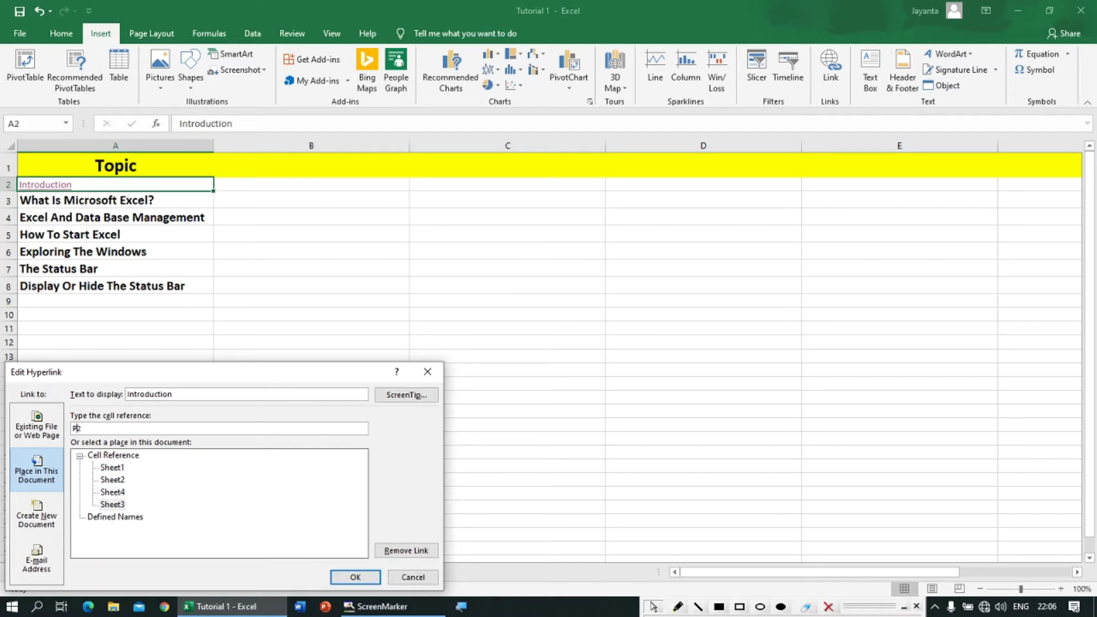
left_click(355, 577)
left_click(86, 284)
left_click(50, 193)
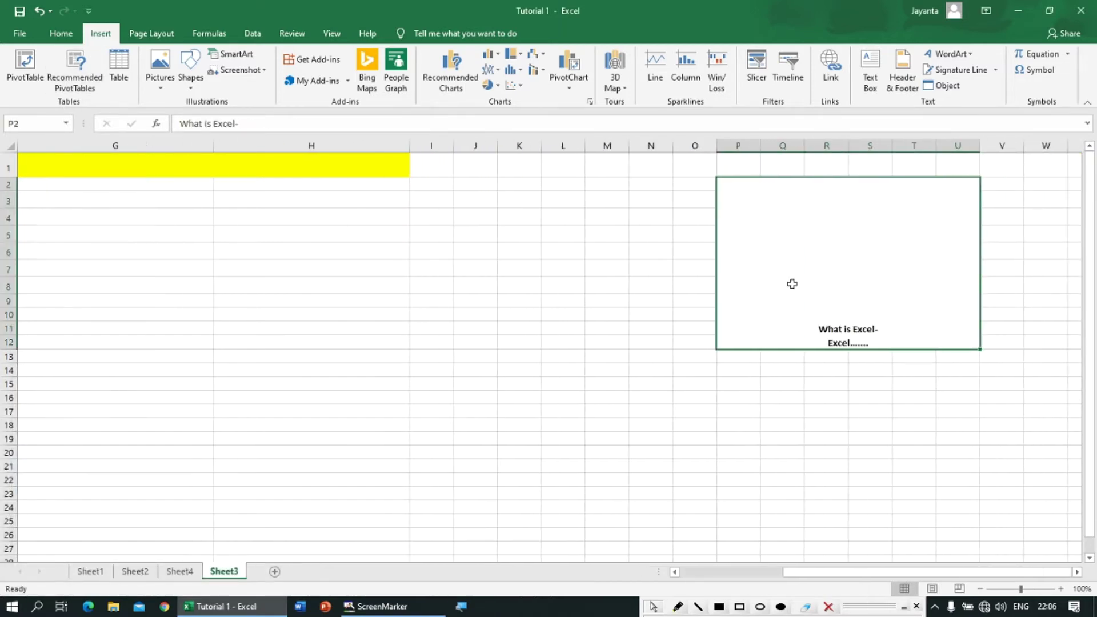
left_click_drag(848, 569, 583, 580)
Remove the hyperlink from the Introduction topic in A2.
right_click(52, 185)
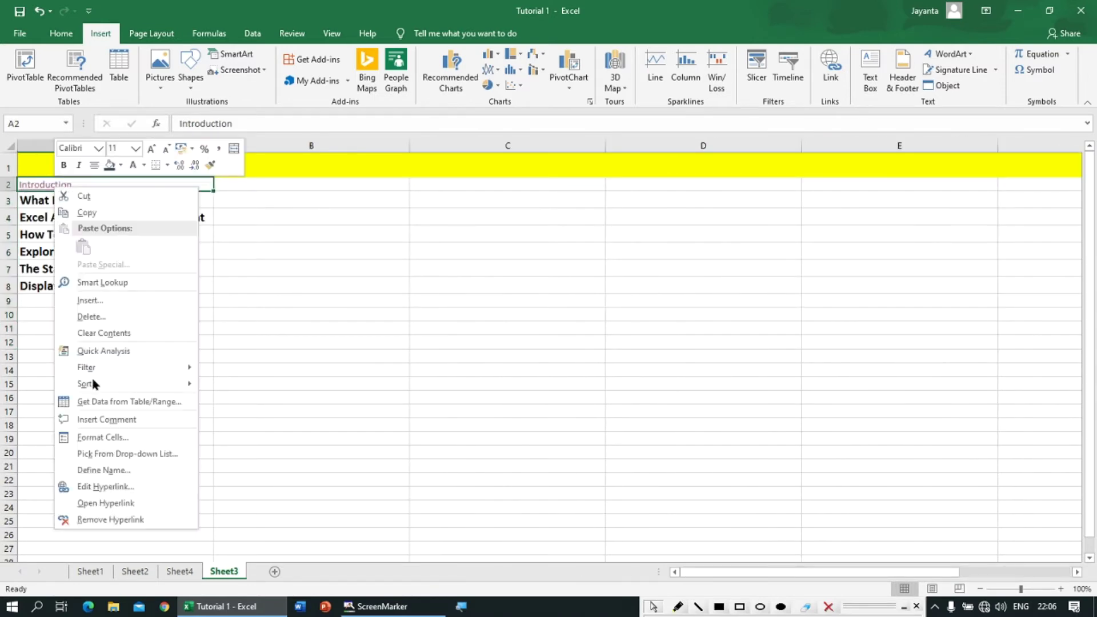
left_click(103, 520)
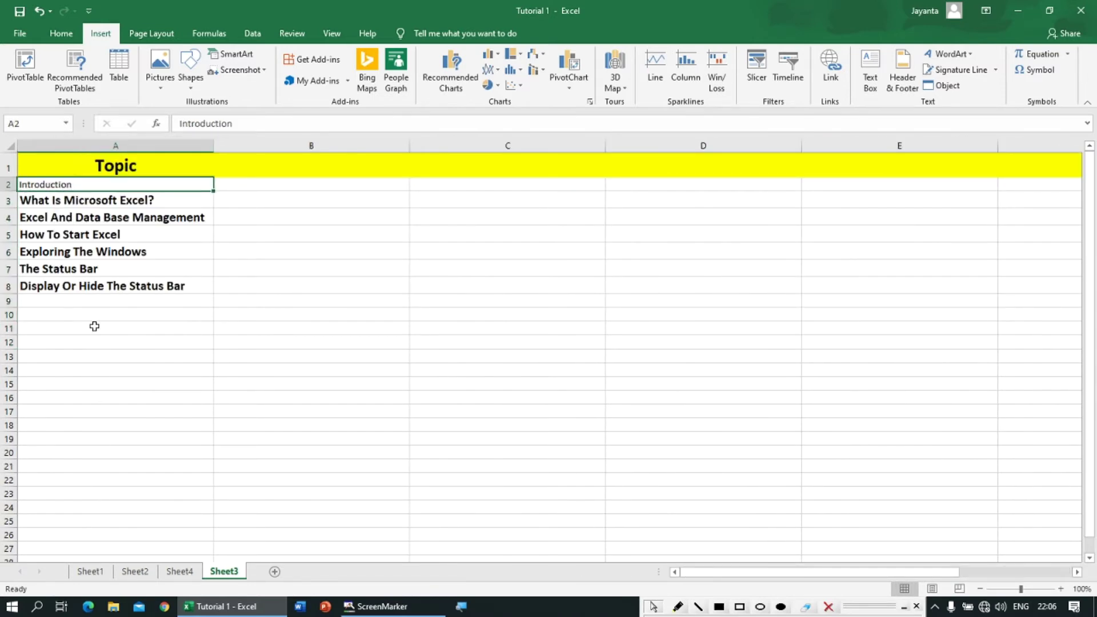
right_click(62, 187)
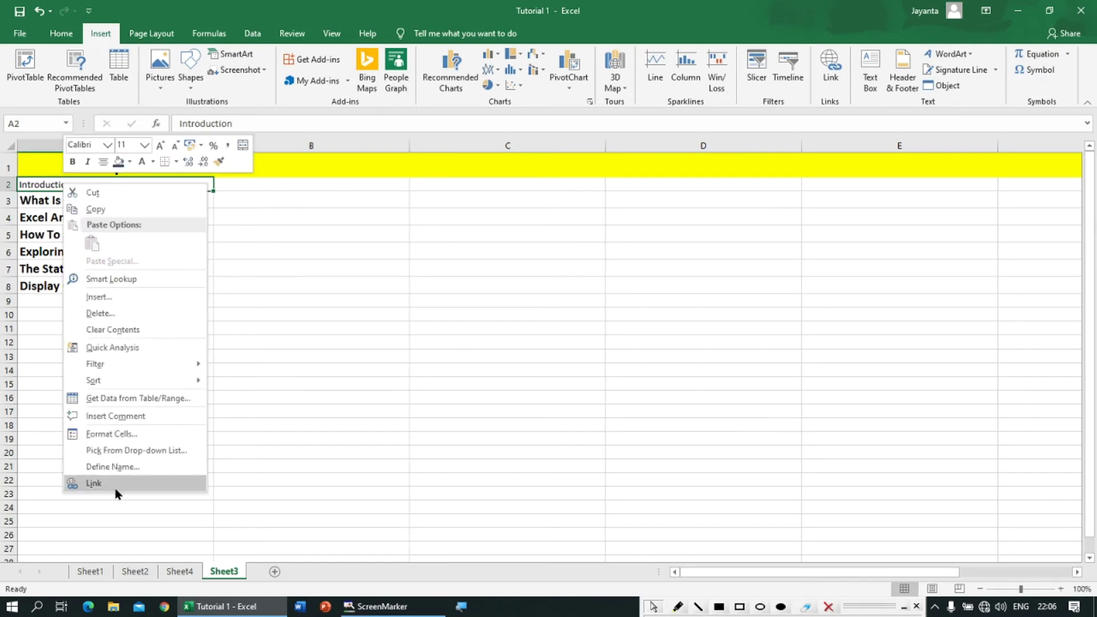
left_click(46, 193)
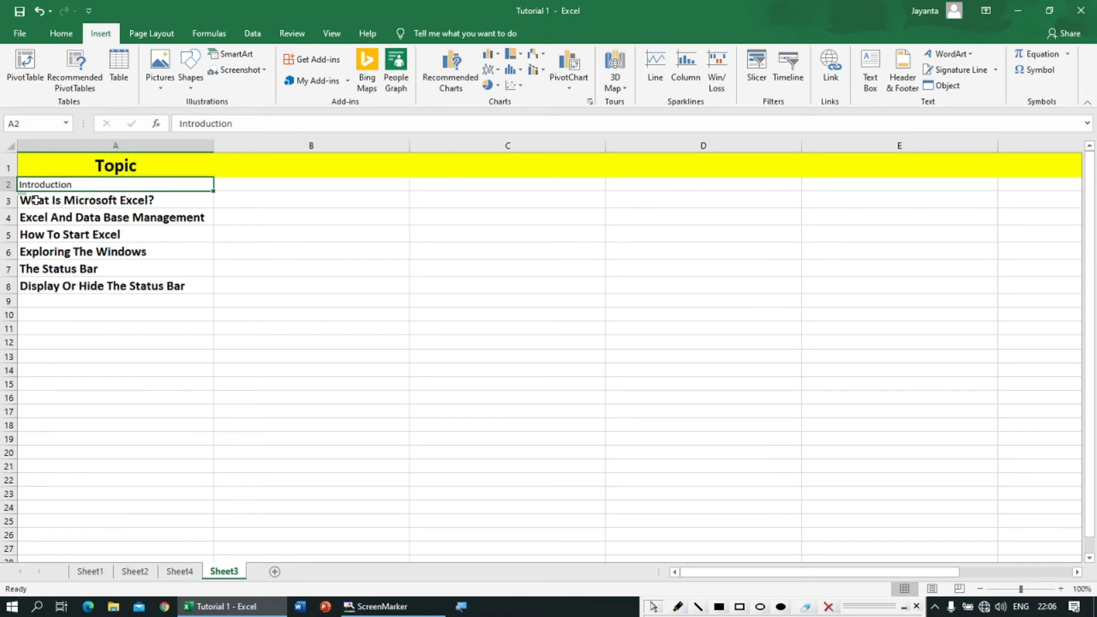
Review the hyperlink options for a new document, an existing file and an e-mail address on A2 without creating a link.
right_click(40, 185)
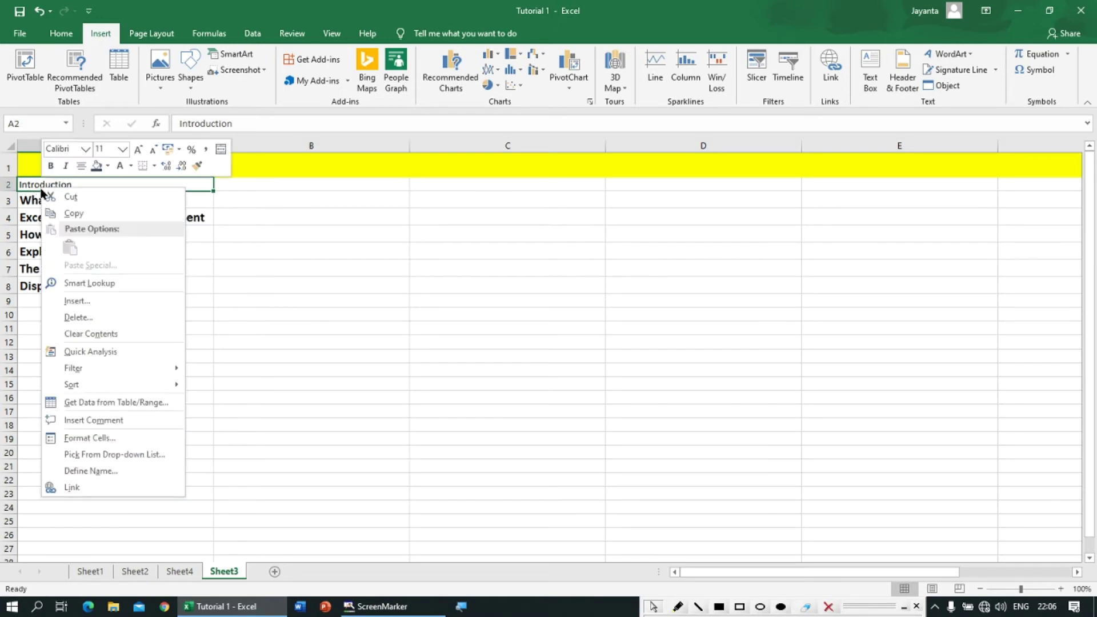
left_click(72, 487)
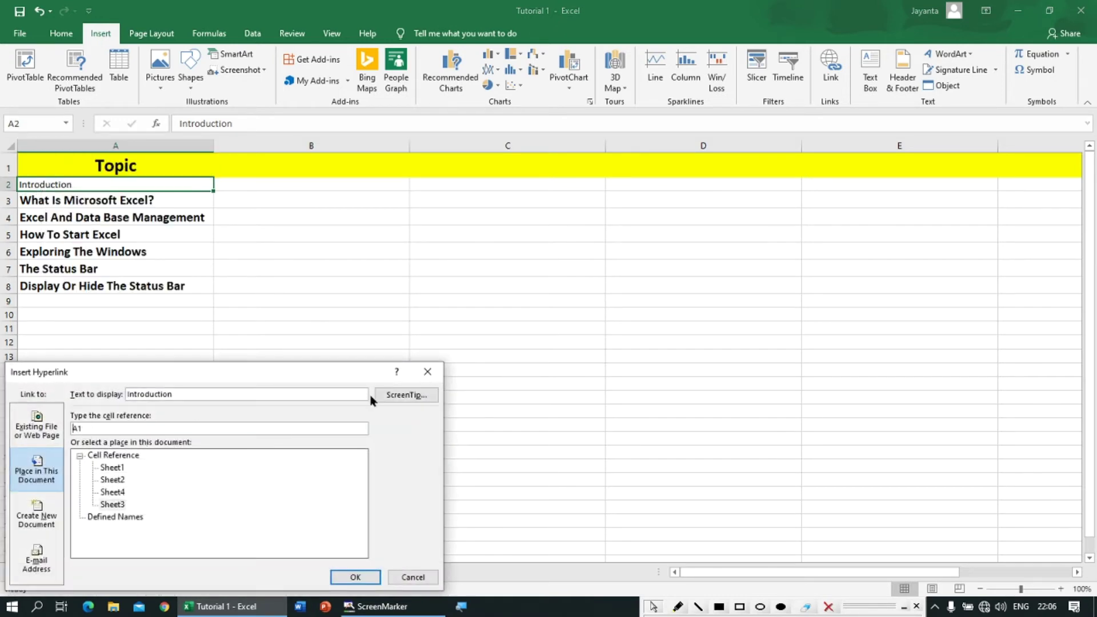
left_click_drag(323, 374, 575, 216)
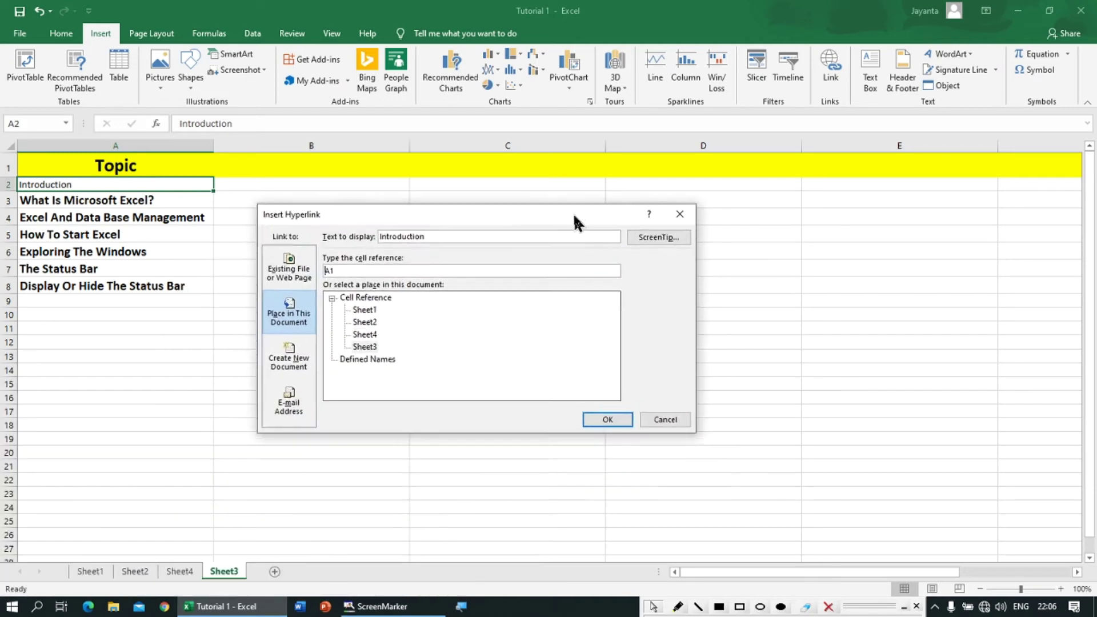
left_click(299, 363)
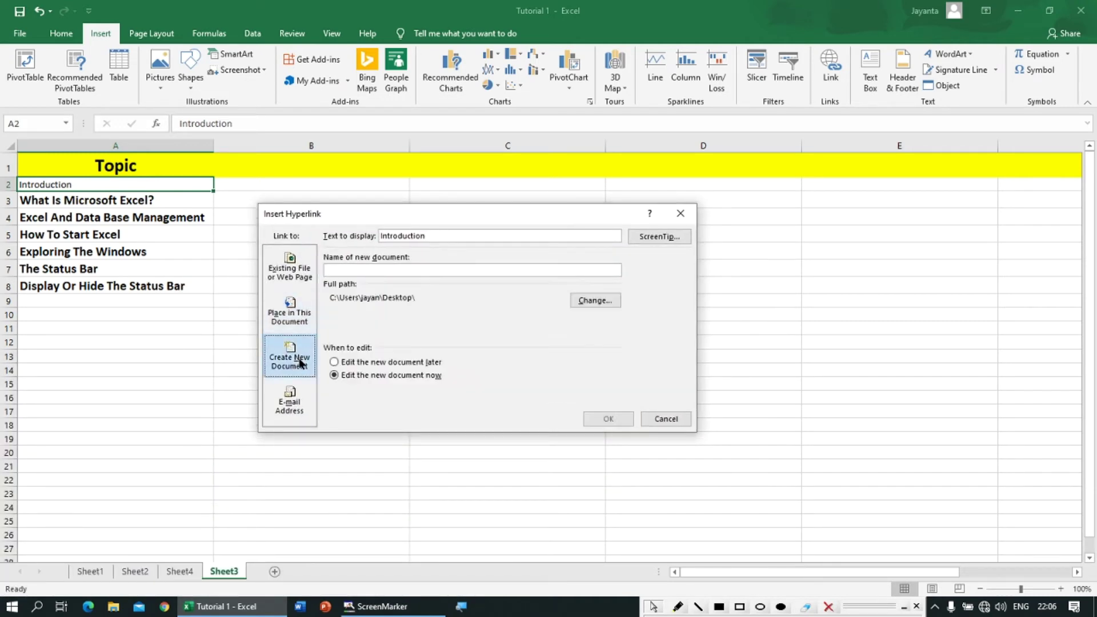
left_click(345, 269)
left_click(293, 281)
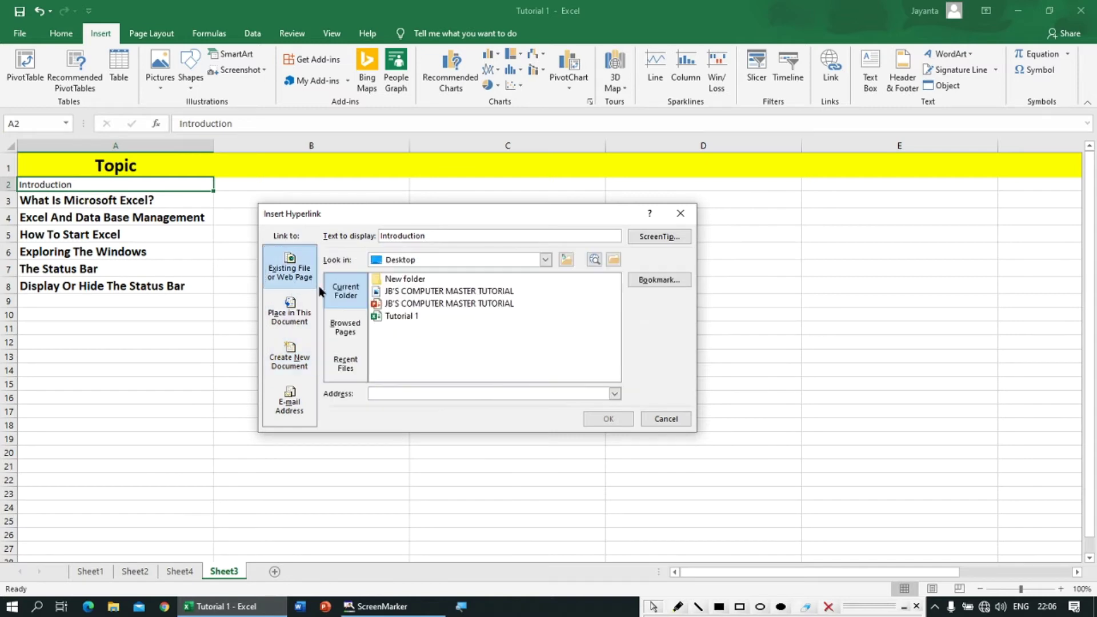
left_click(282, 407)
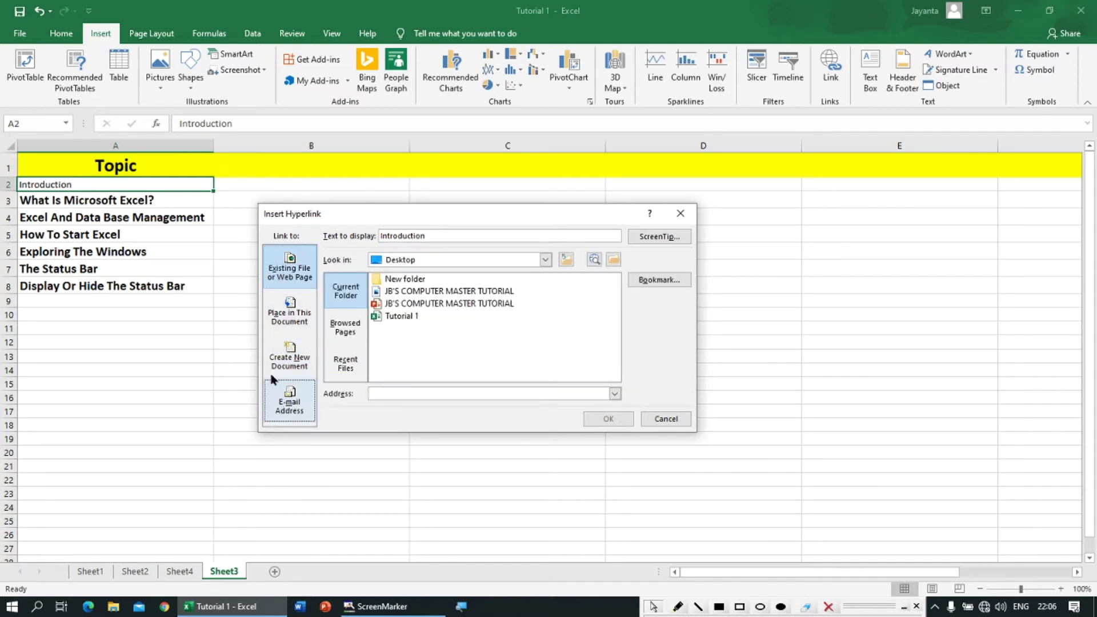
left_click(282, 407)
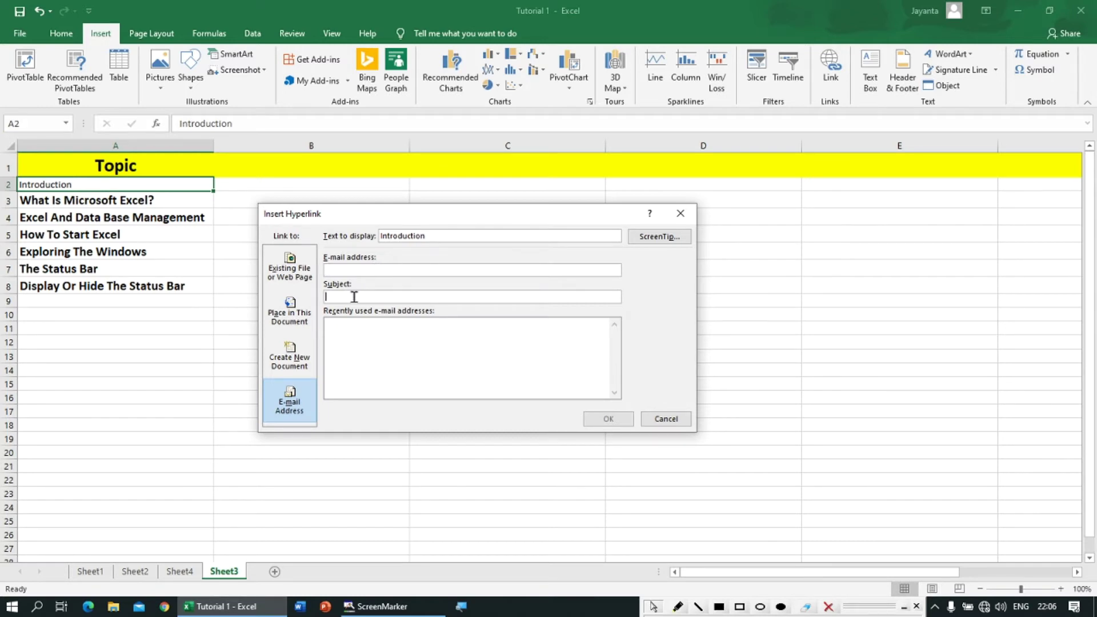
left_click(345, 333)
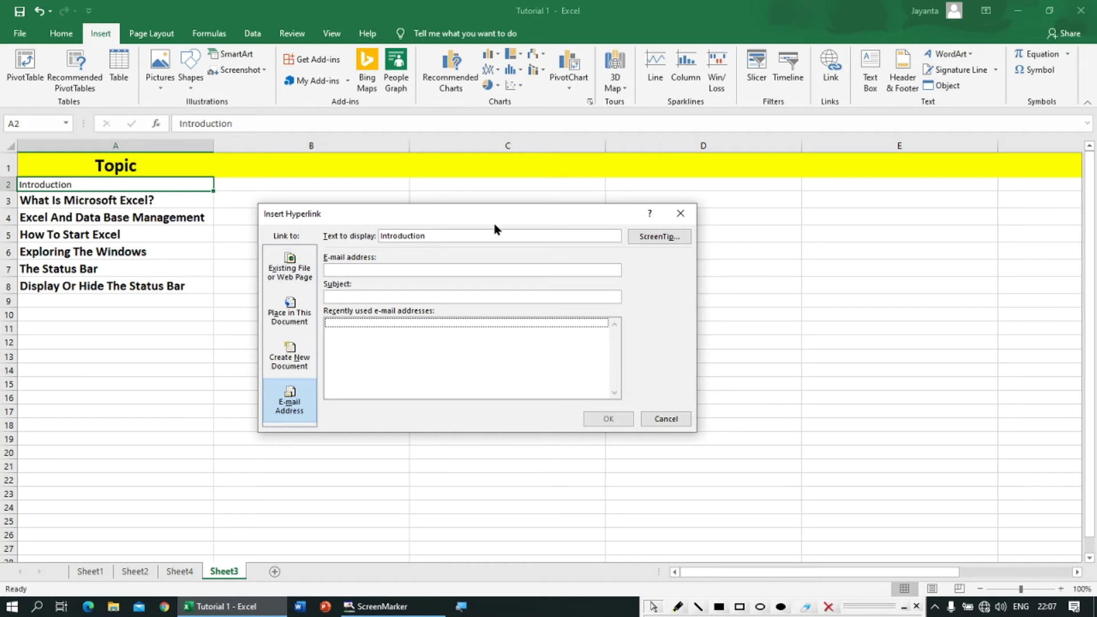
left_click(665, 419)
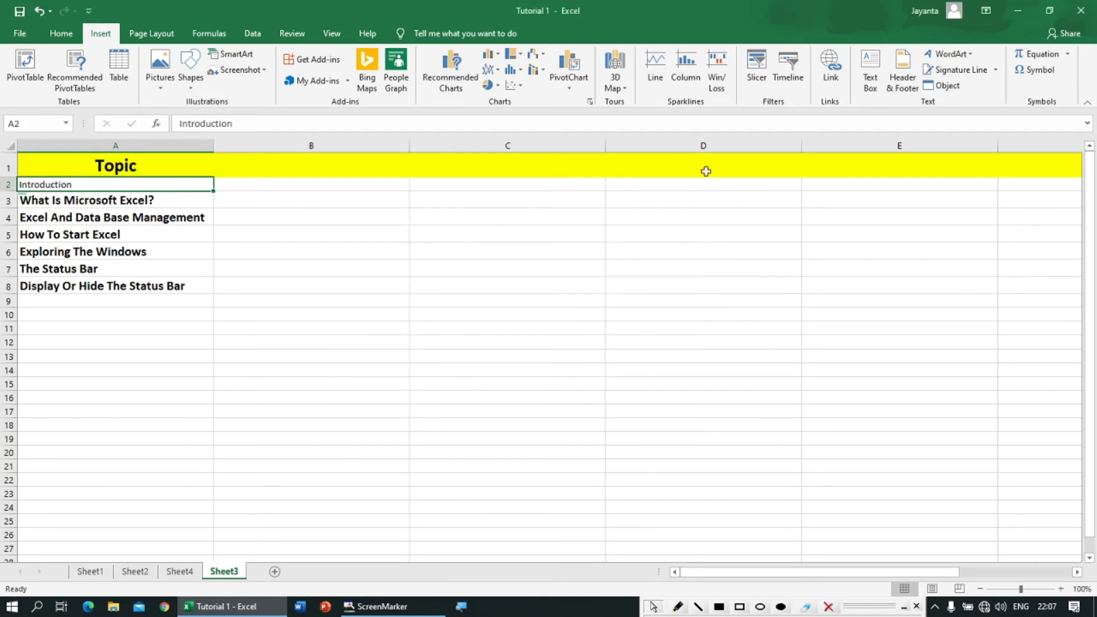
Insert WordArt in the plain black fill style with the text "Excel".
left_click(177, 215)
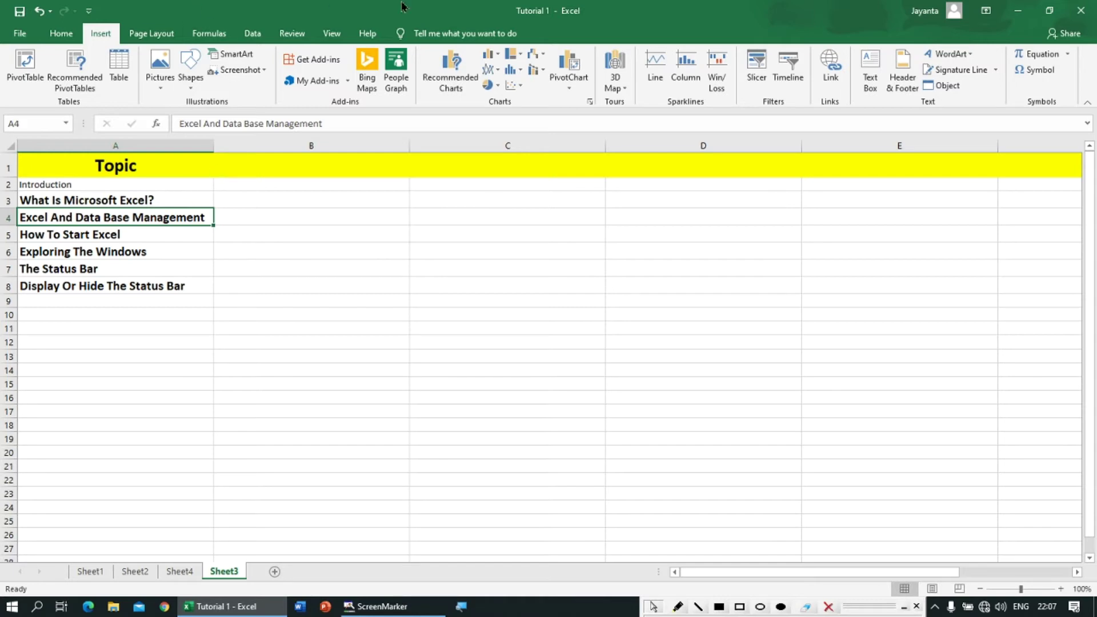
left_click(948, 56)
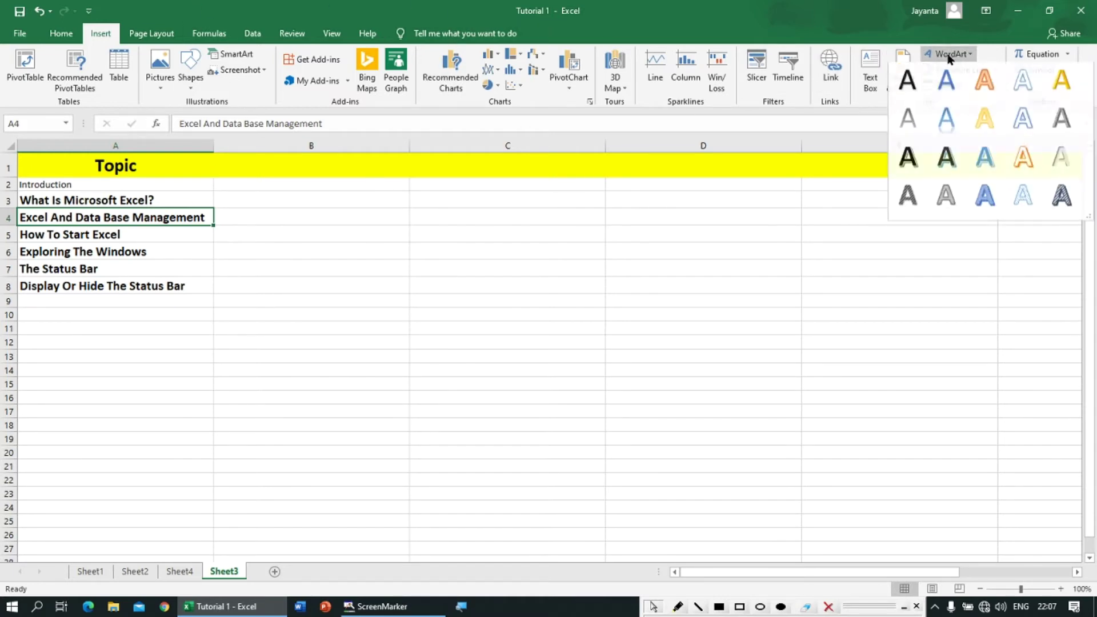
left_click(913, 83)
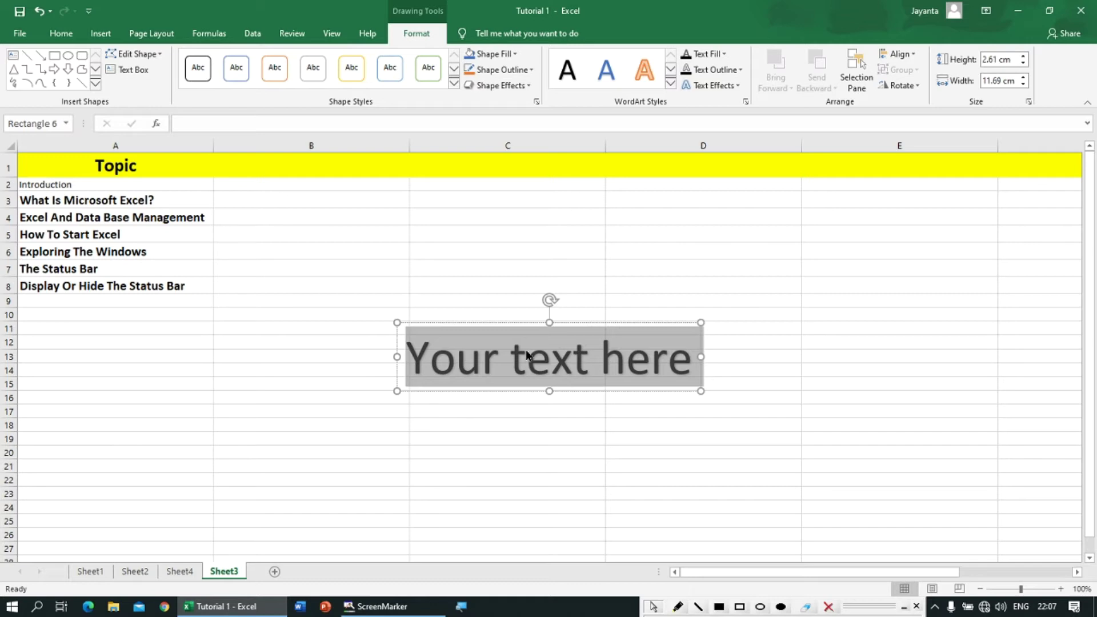
type("Excel")
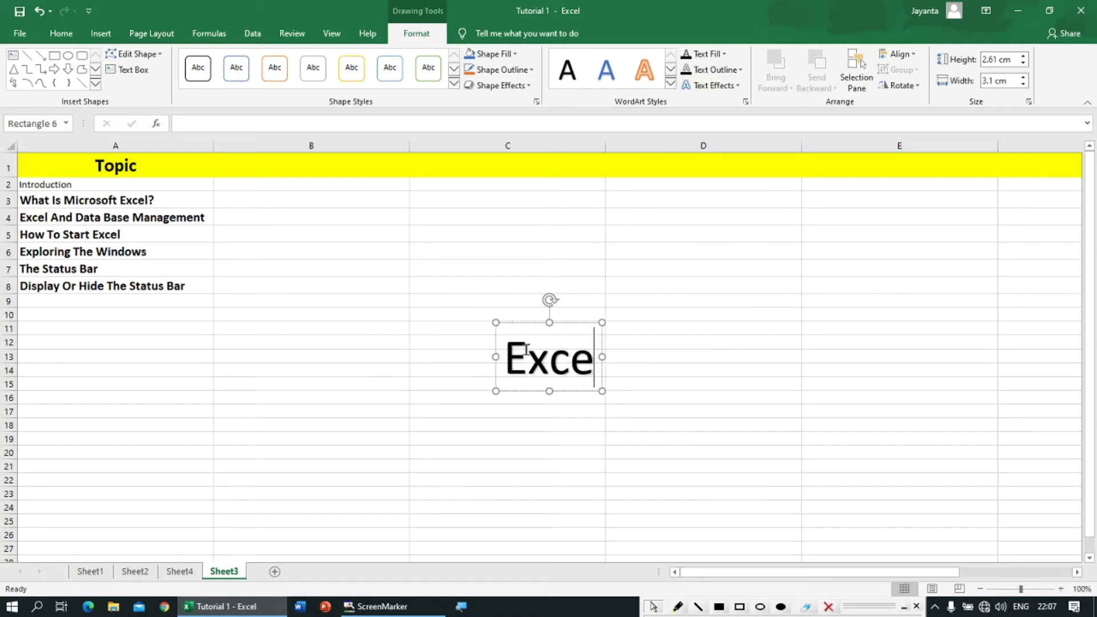
left_click(672, 345)
Move the Excel WordArt up beside the topic list in column C and widen its box to about 13.6 cm.
left_click(541, 351)
left_click_drag(519, 321, 448, 228)
left_click(543, 342)
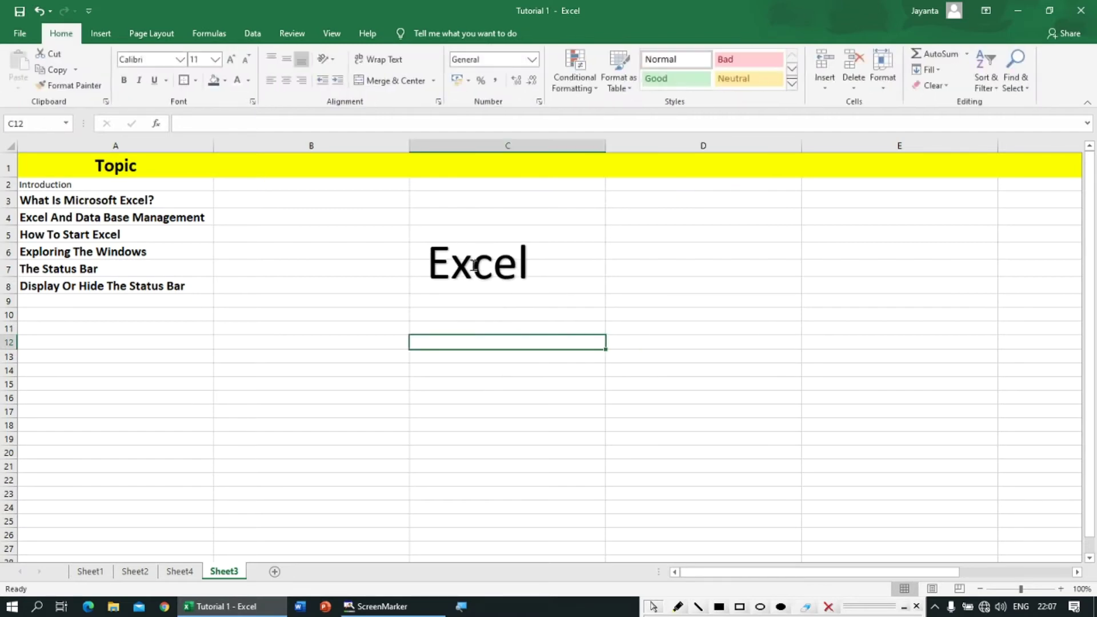
left_click(429, 262)
left_click_drag(537, 295, 772, 431)
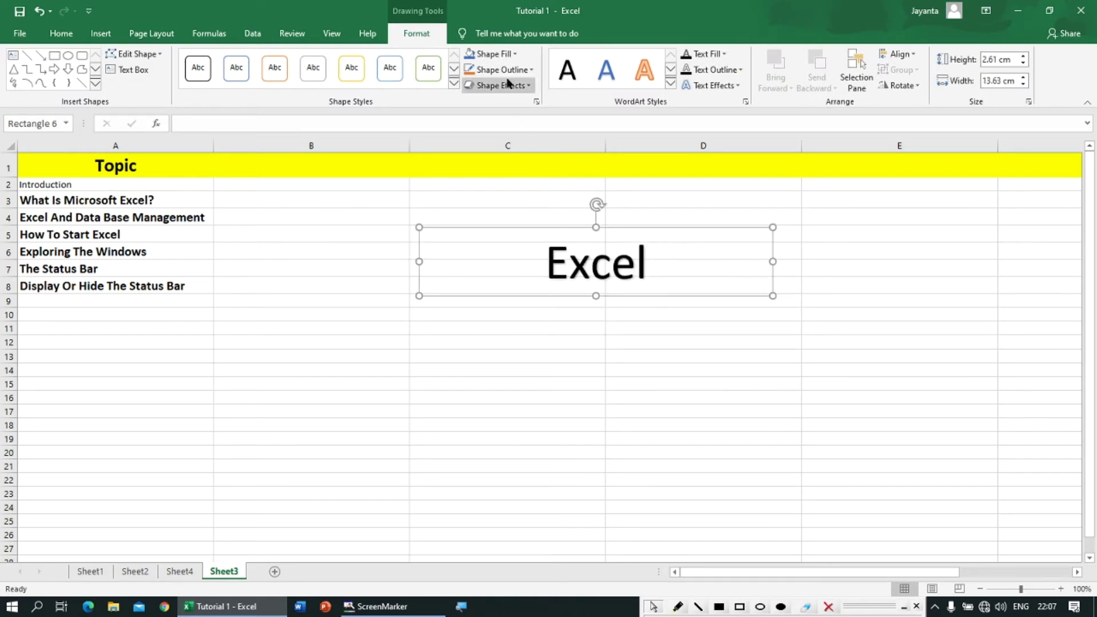
Select the WordArt text "Excel" in column C and apply the bold blue bevelled WordArt style.
left_click(606, 258)
left_click_drag(670, 266, 564, 257)
right_click(595, 259)
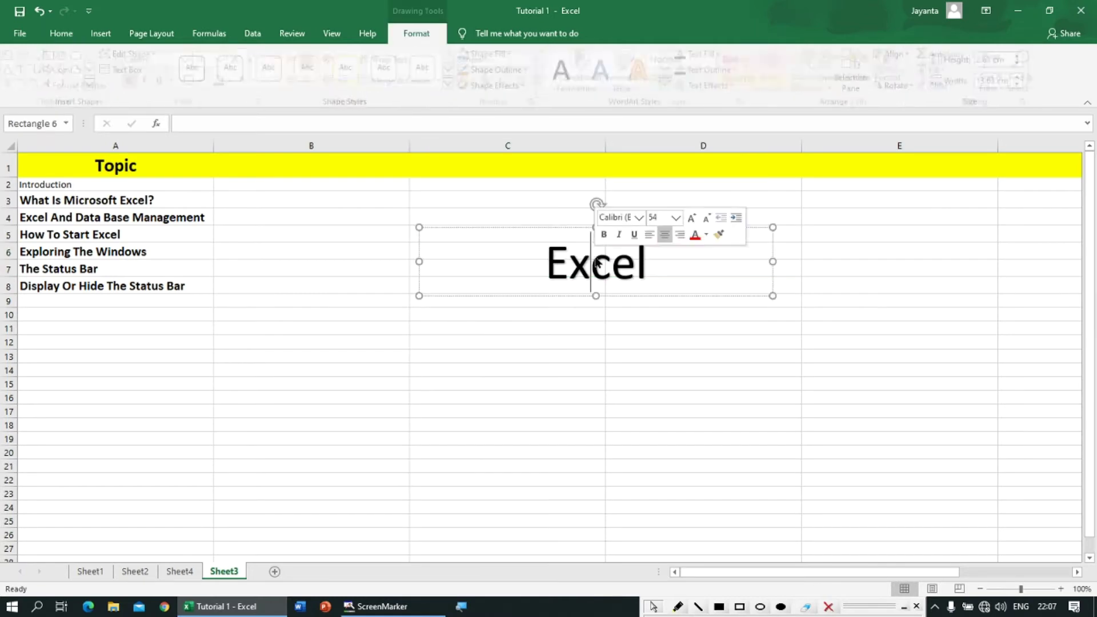
double_click(595, 261)
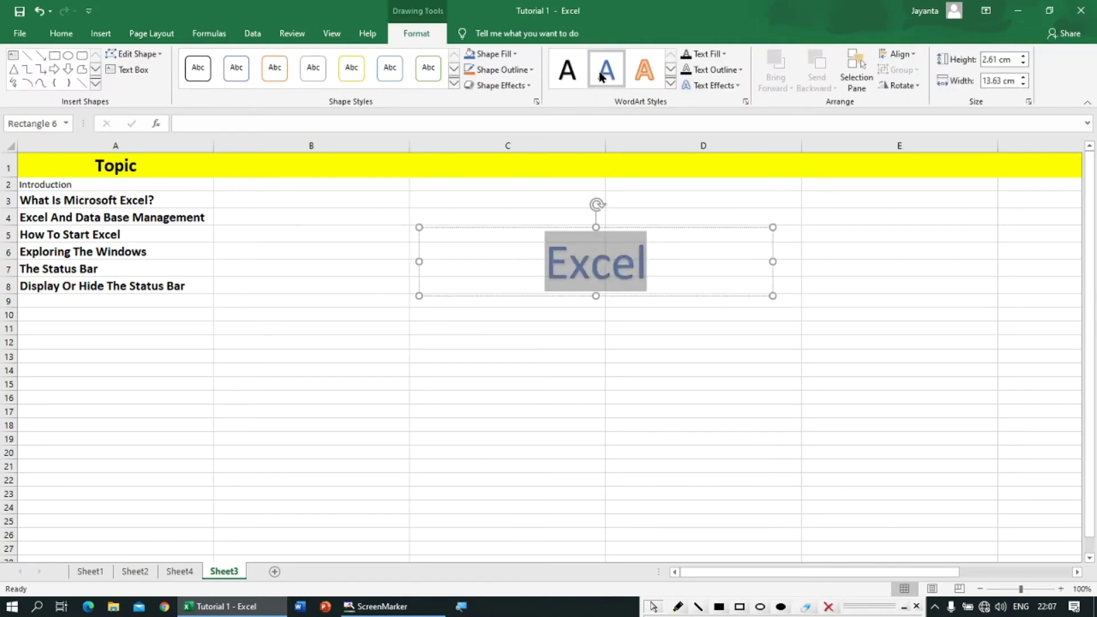
left_click(671, 83)
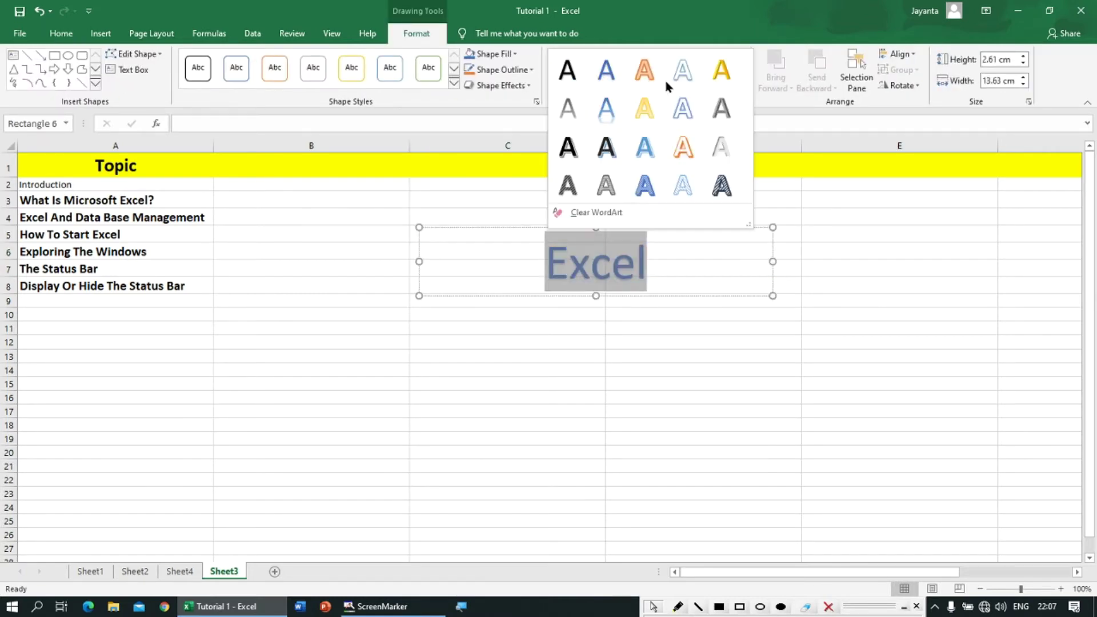
left_click(644, 187)
Set the font size of the "Excel" WordArt text to 96.
left_click(57, 38)
left_click(217, 59)
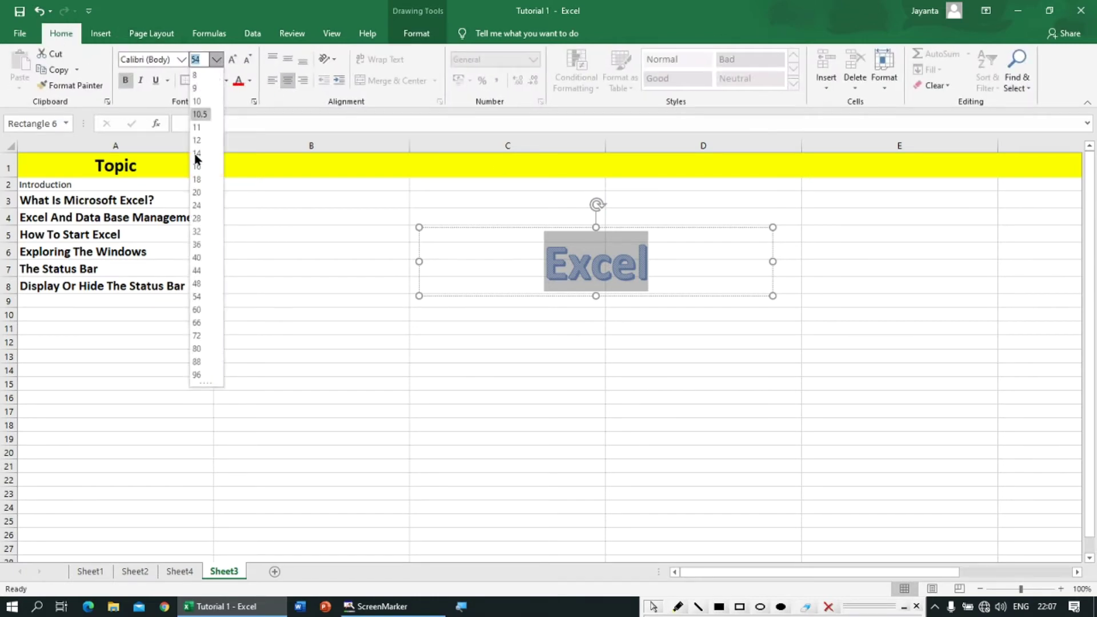
left_click(196, 375)
left_click(424, 355)
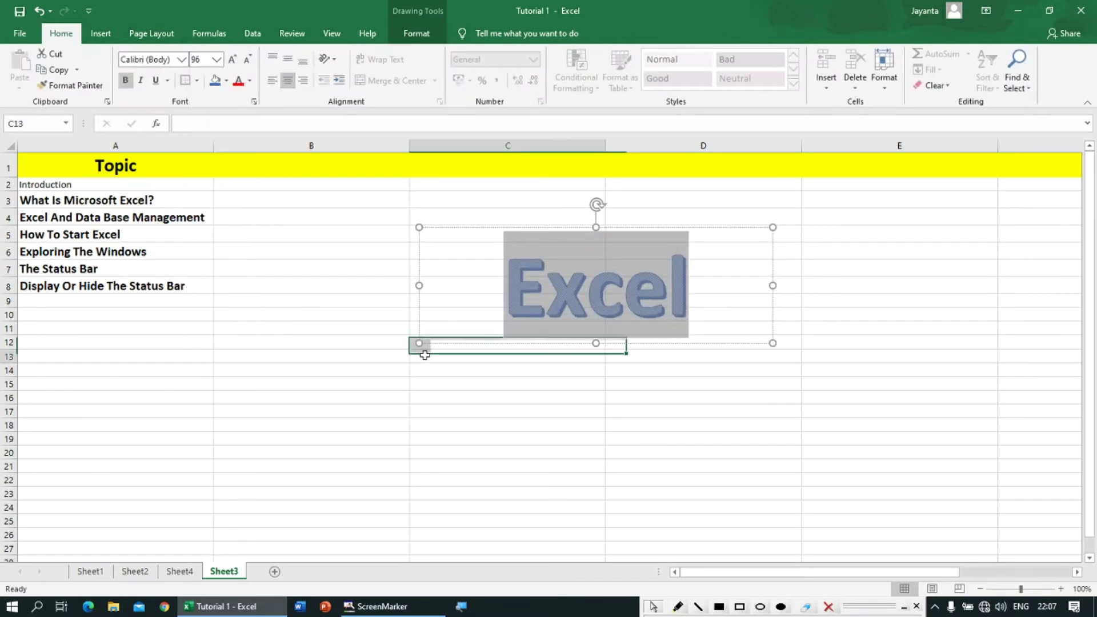
Delete the "Excel" WordArt from the sheet.
left_click(587, 308)
left_click(609, 228)
key("Delete")
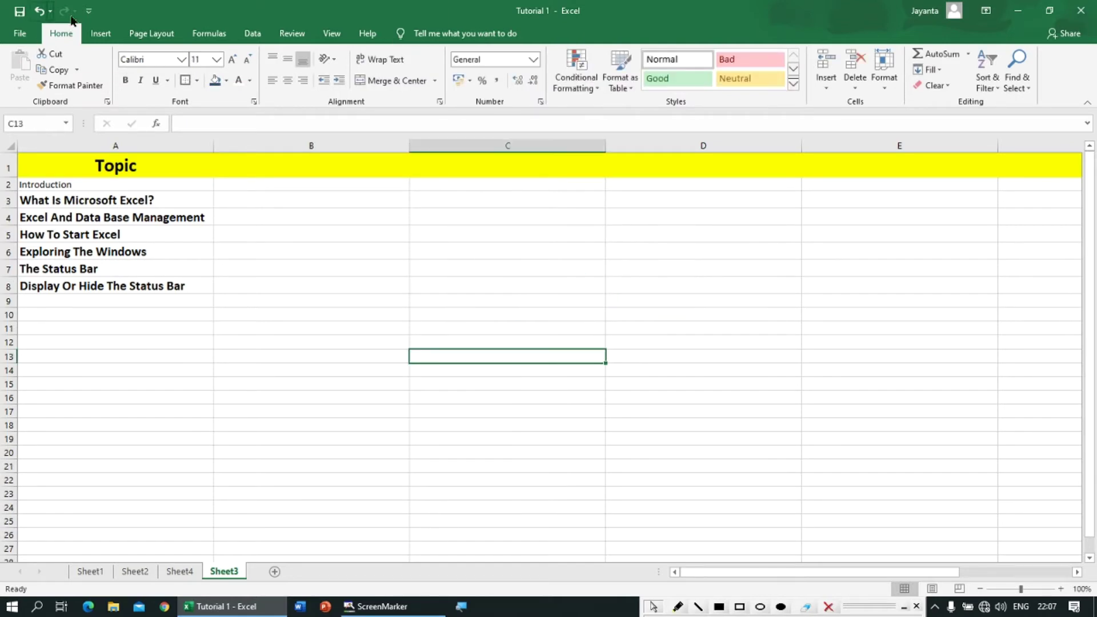
Review the list of new object types that can be embedded in the sheet without inserting one.
left_click(100, 34)
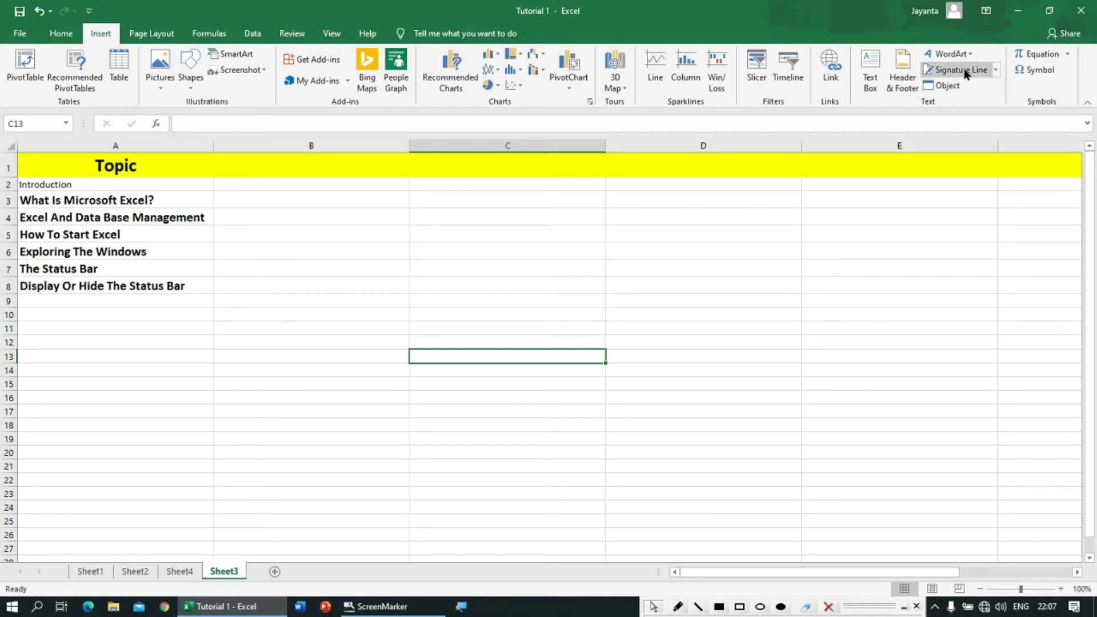
left_click(949, 86)
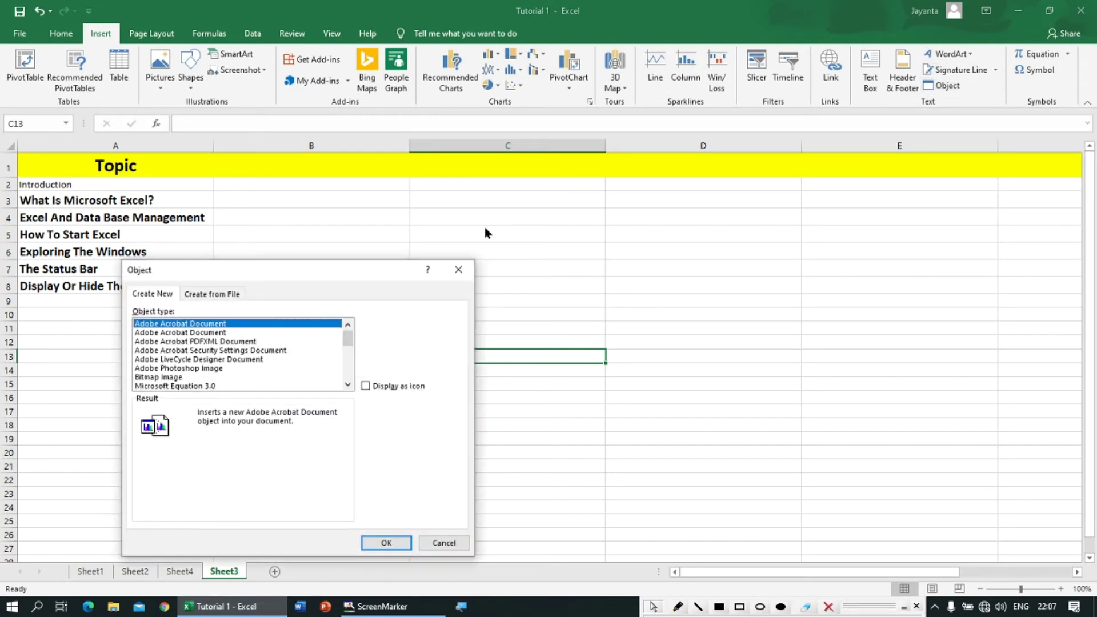
left_click_drag(243, 279, 304, 235)
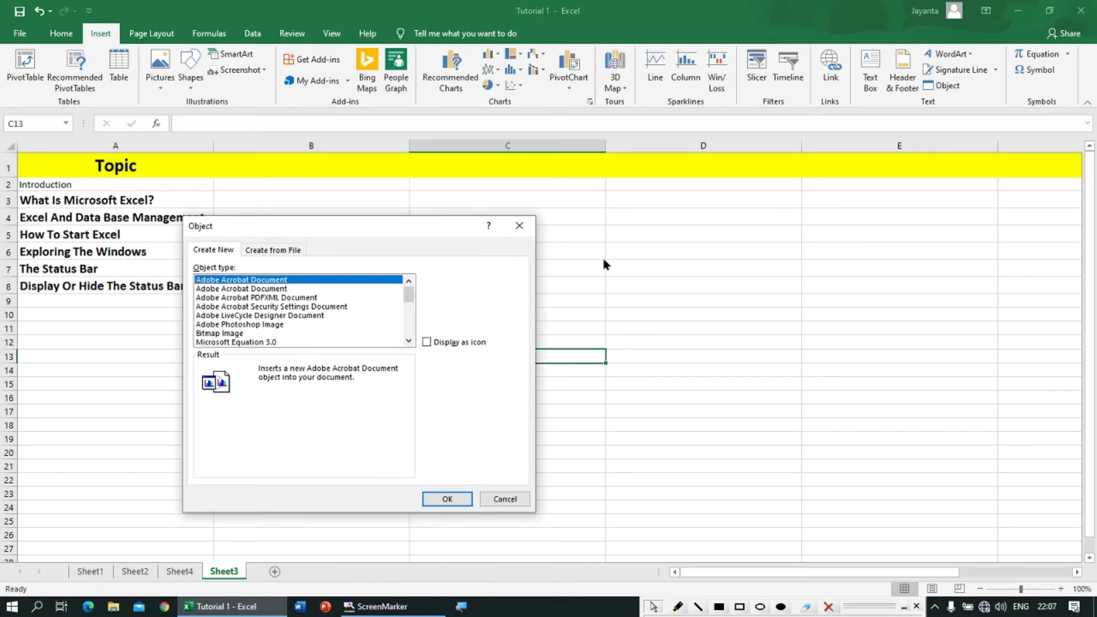
left_click(243, 333)
scroll(320, 335, "down", 4)
scroll(320, 335, "down", 3)
scroll(214, 330, "up", 7)
left_click(209, 280)
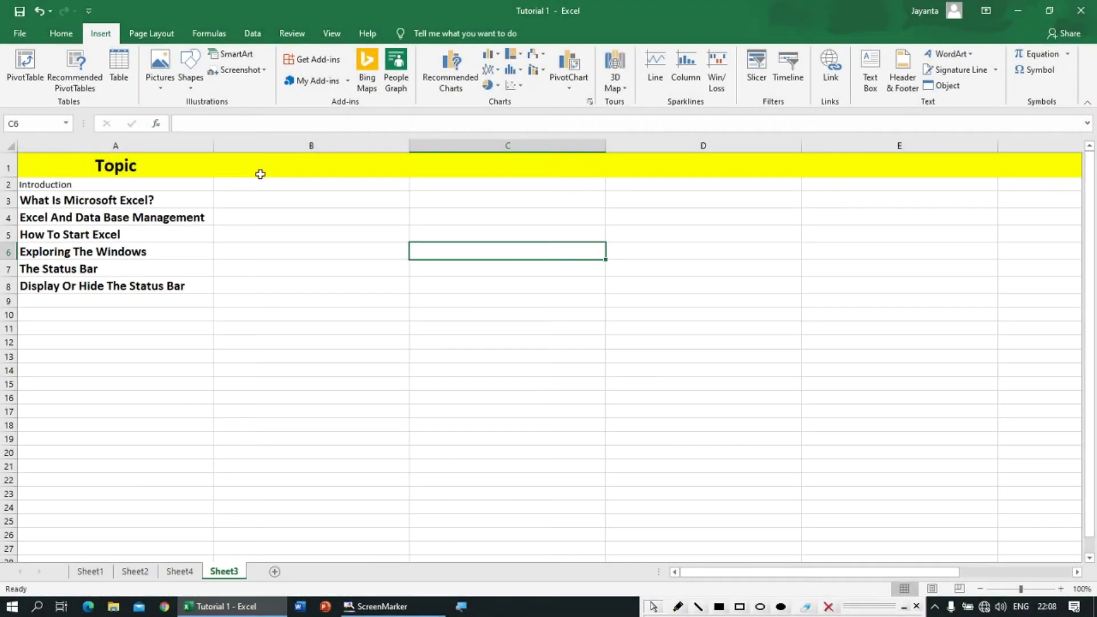
Insert a blank equation box on the sheet and magnify its placeholder text.
left_click(1040, 56)
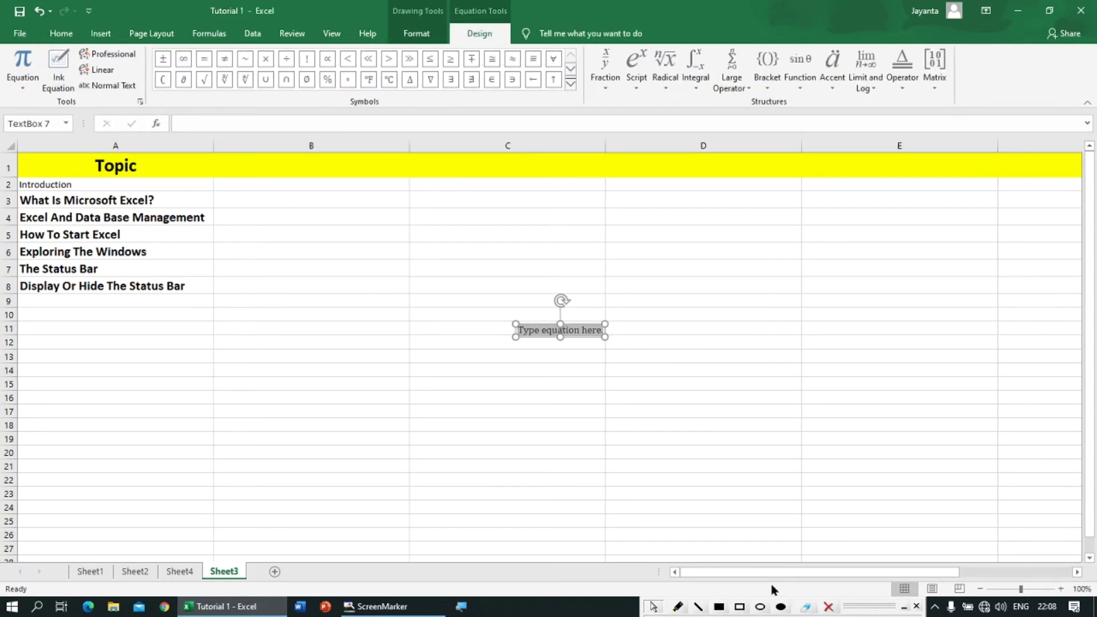
key("super+plus")
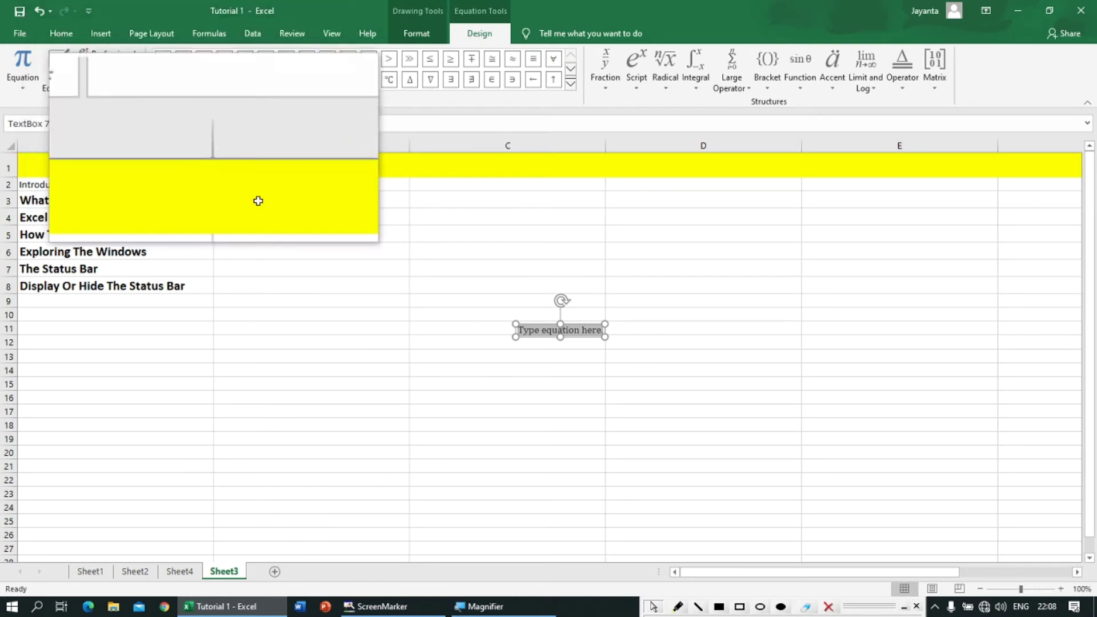
key("super")
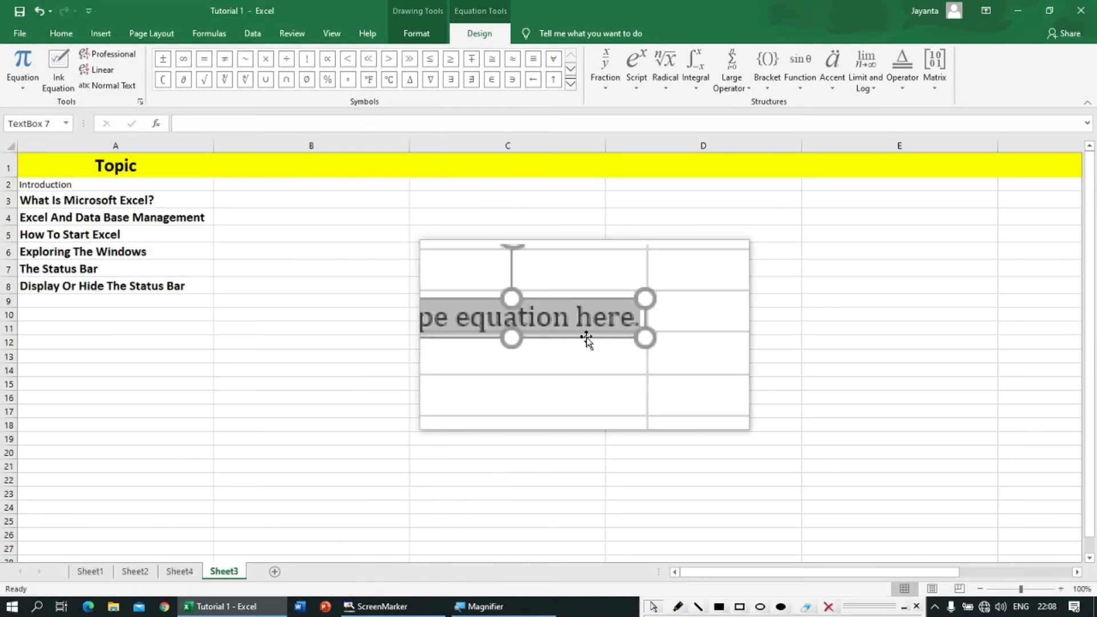
key("super+Escape")
left_click(480, 286)
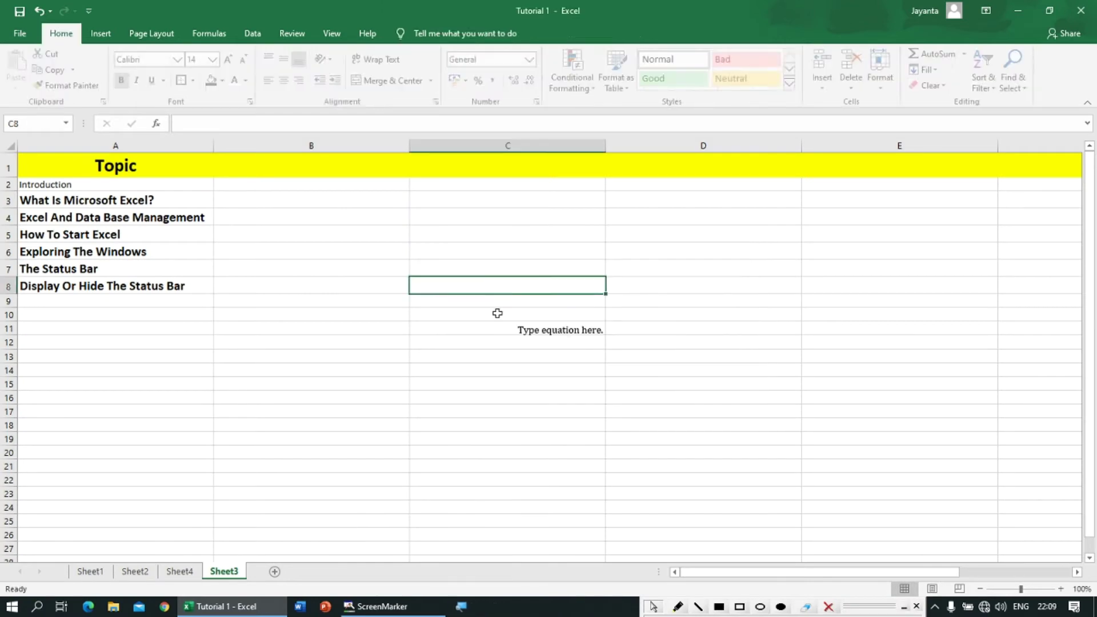
Delete the blank equation box from column C.
left_click(536, 329)
left_click(547, 324)
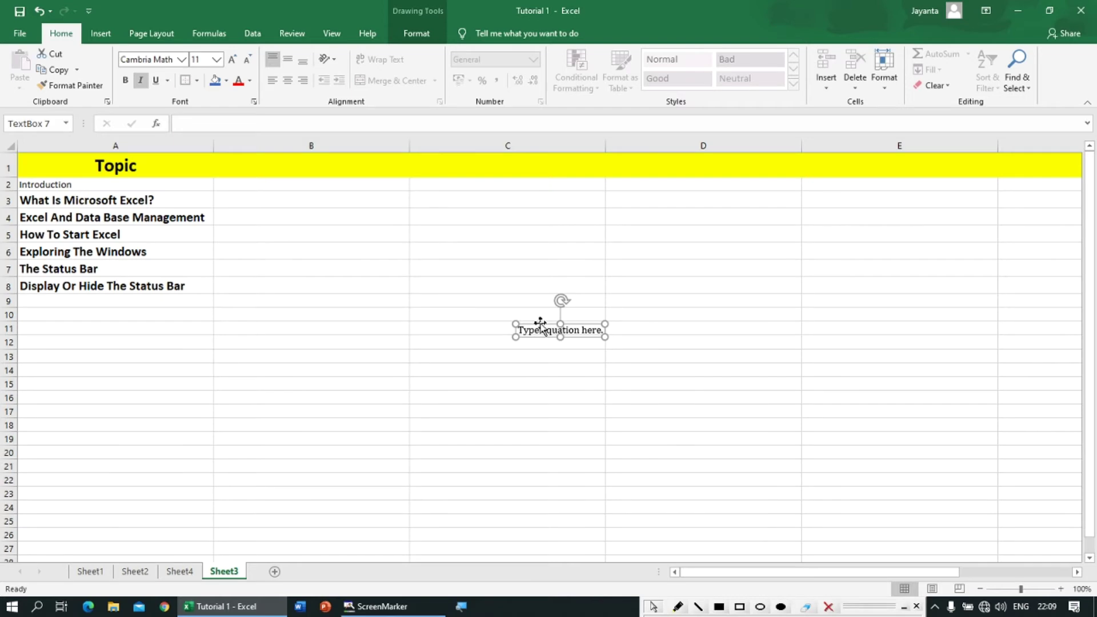
key("Delete")
Insert the copyright sign © in cell C8 and enter "Excel" in front of it.
left_click(101, 33)
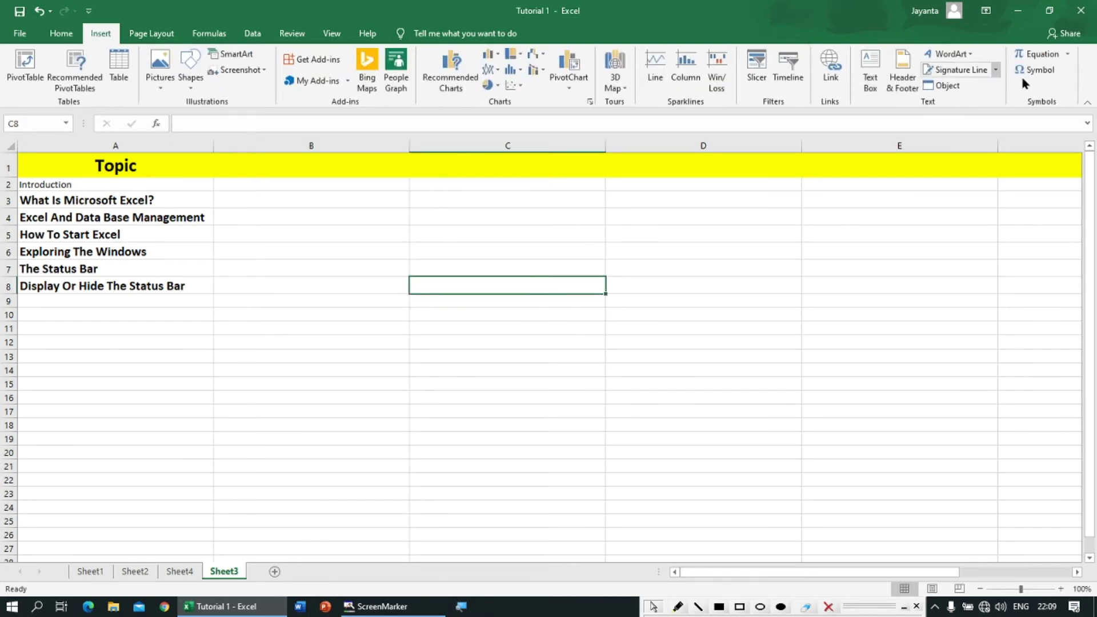
left_click(1036, 70)
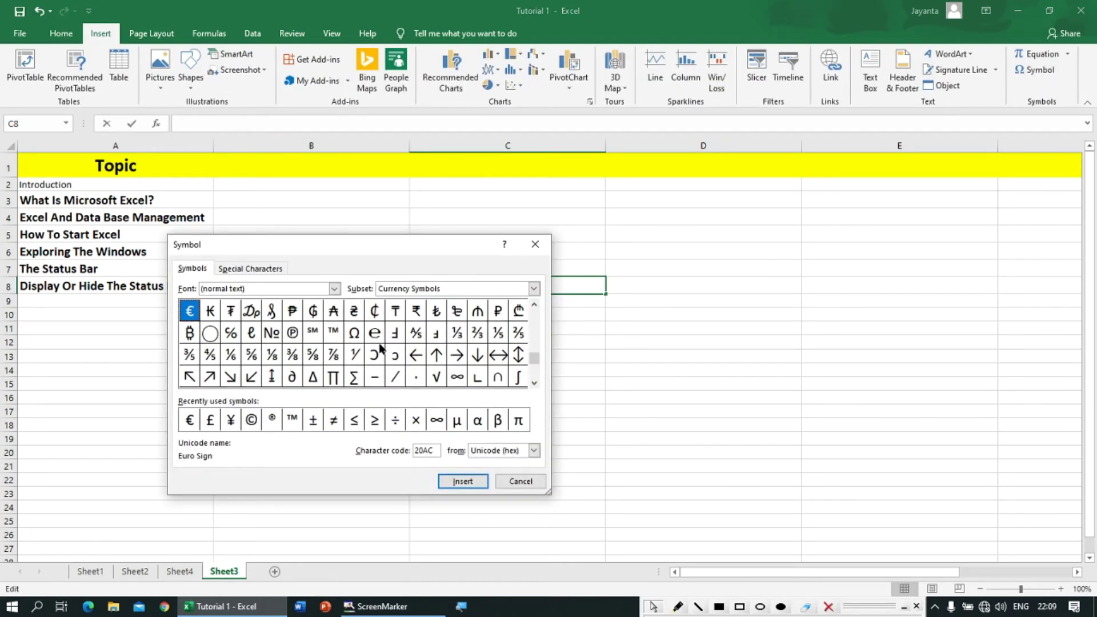
left_click(355, 377)
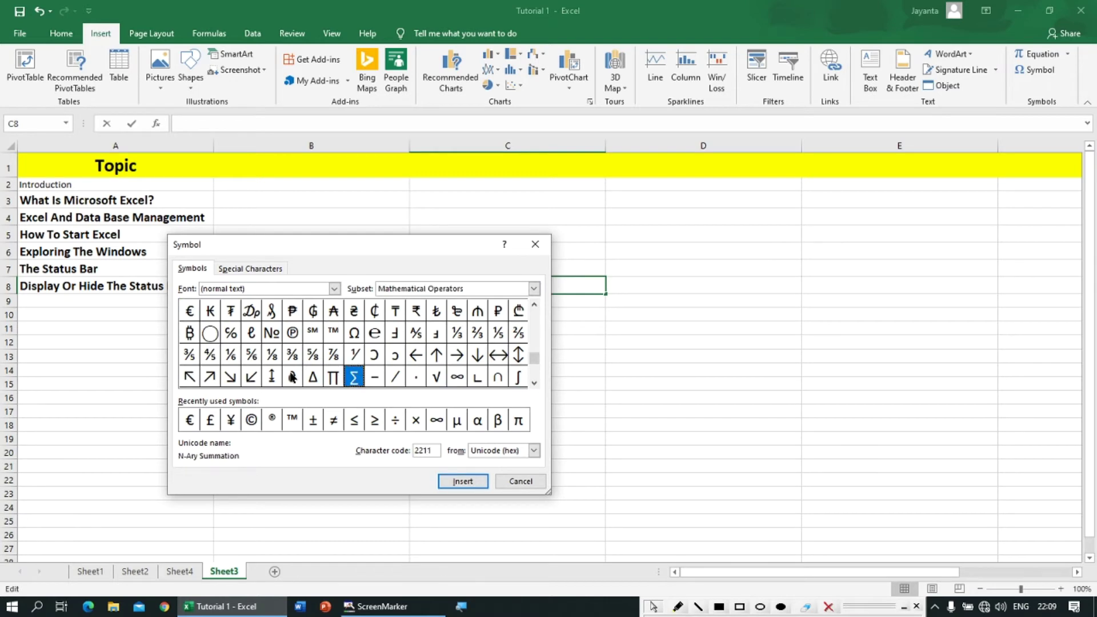
left_click(246, 423)
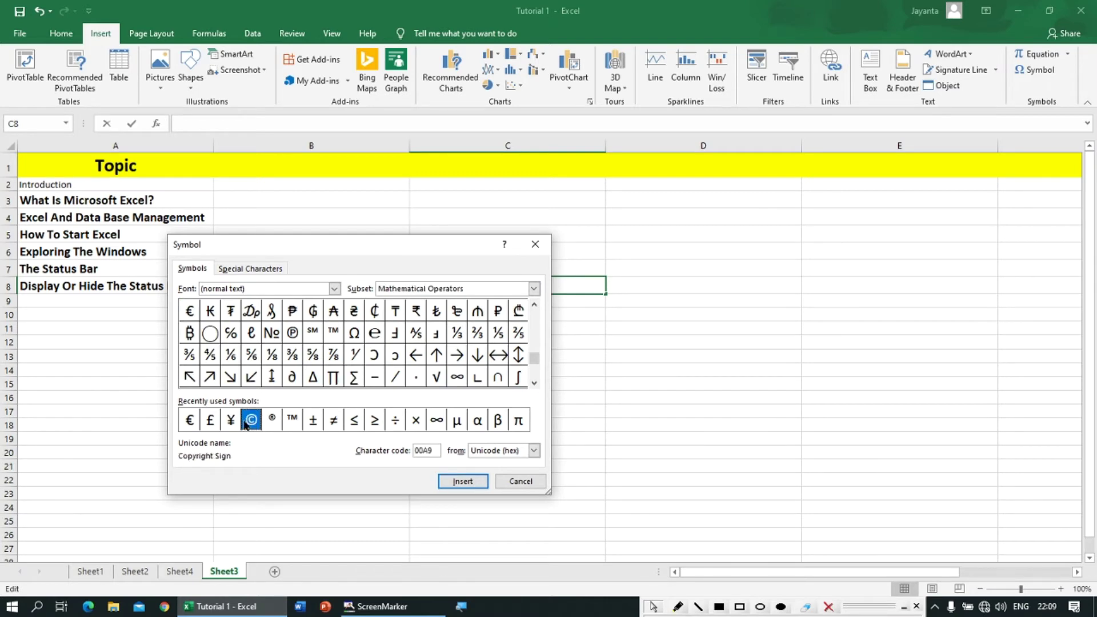
left_click(463, 481)
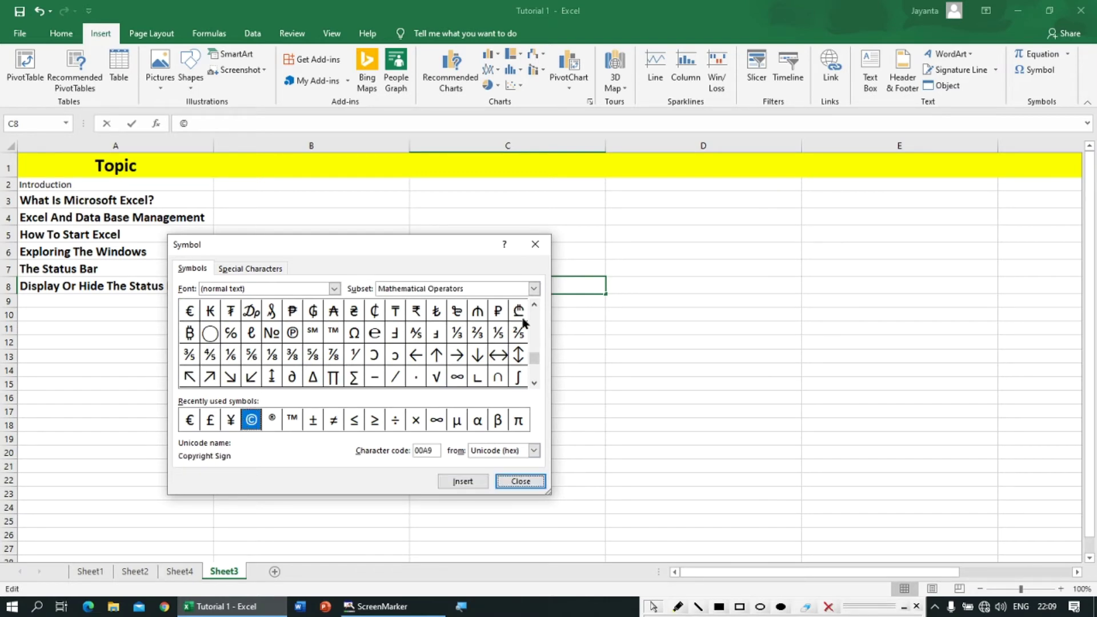
left_click(520, 481)
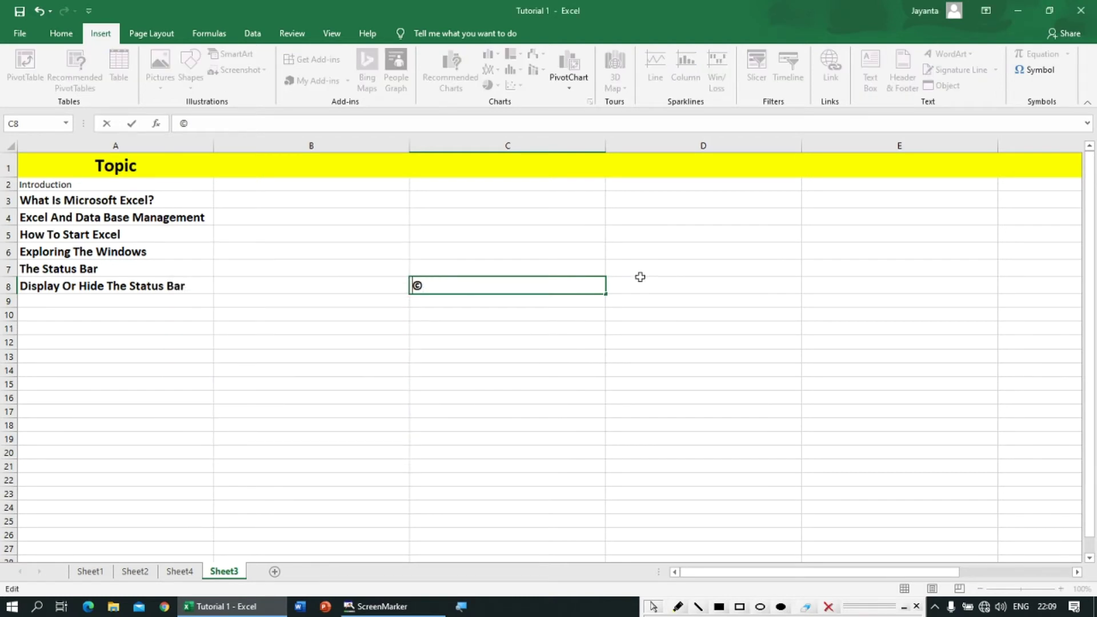
type("Excel")
key("Return")
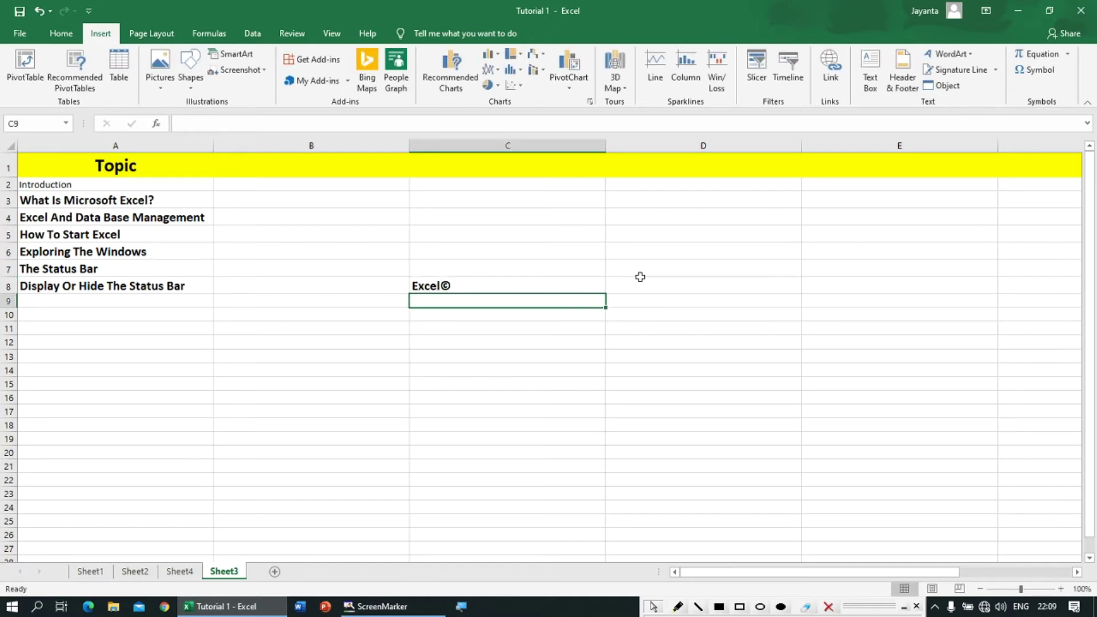
Set the font size of only the © sign in cell C8 to 10.
double_click(445, 286)
left_click_drag(441, 286, 451, 286)
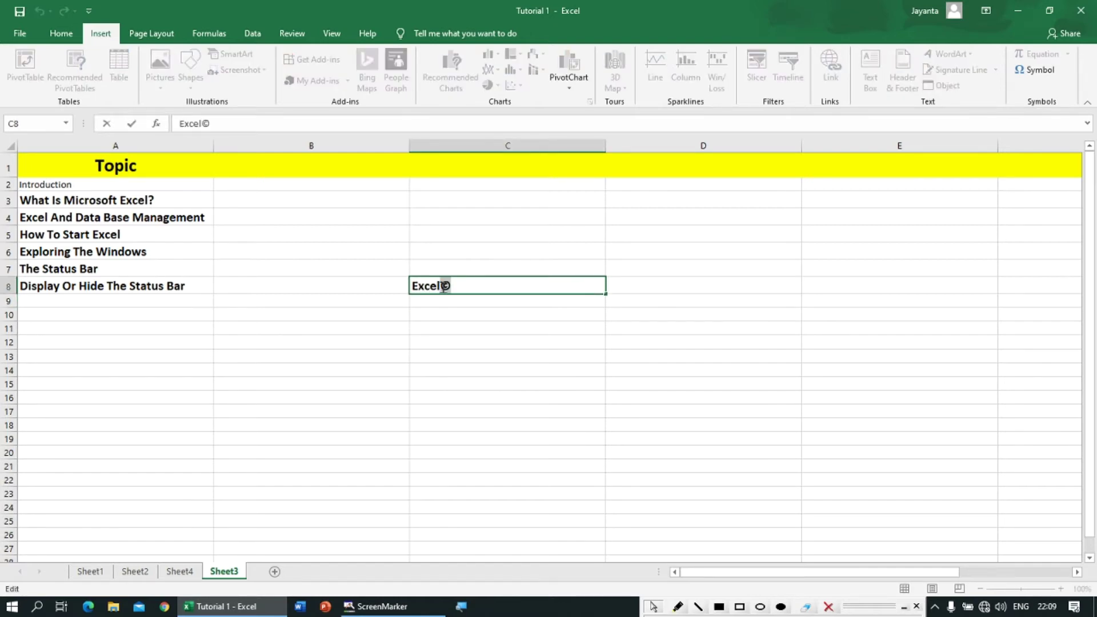
left_click(63, 35)
left_click(216, 60)
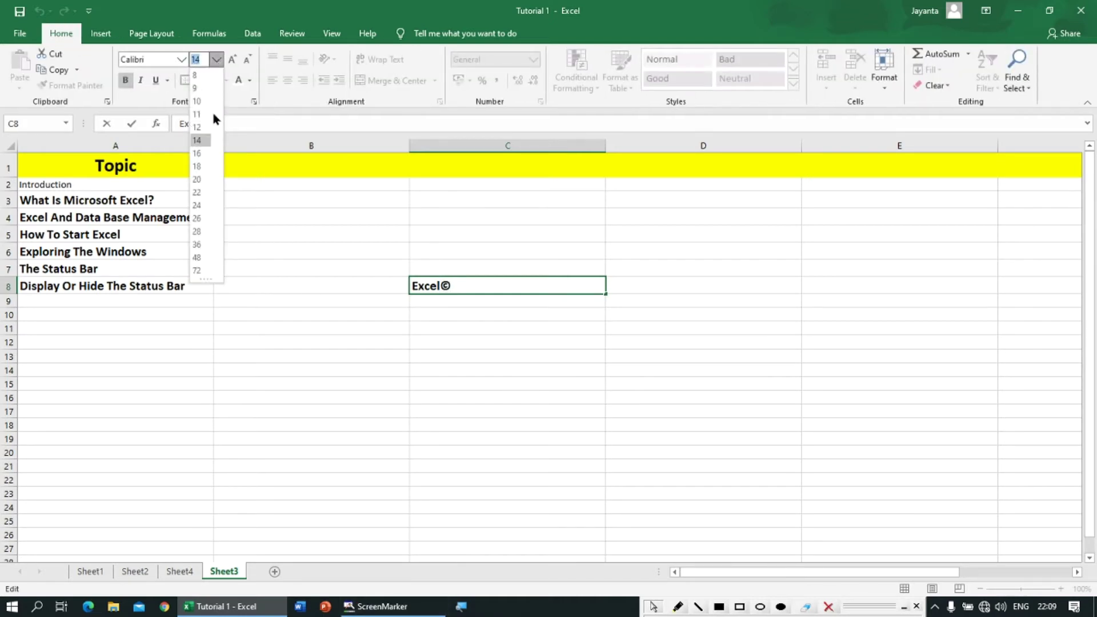
left_click(200, 98)
left_click(423, 362)
Clear the contents of cell C8.
left_click(455, 286)
key("Delete")
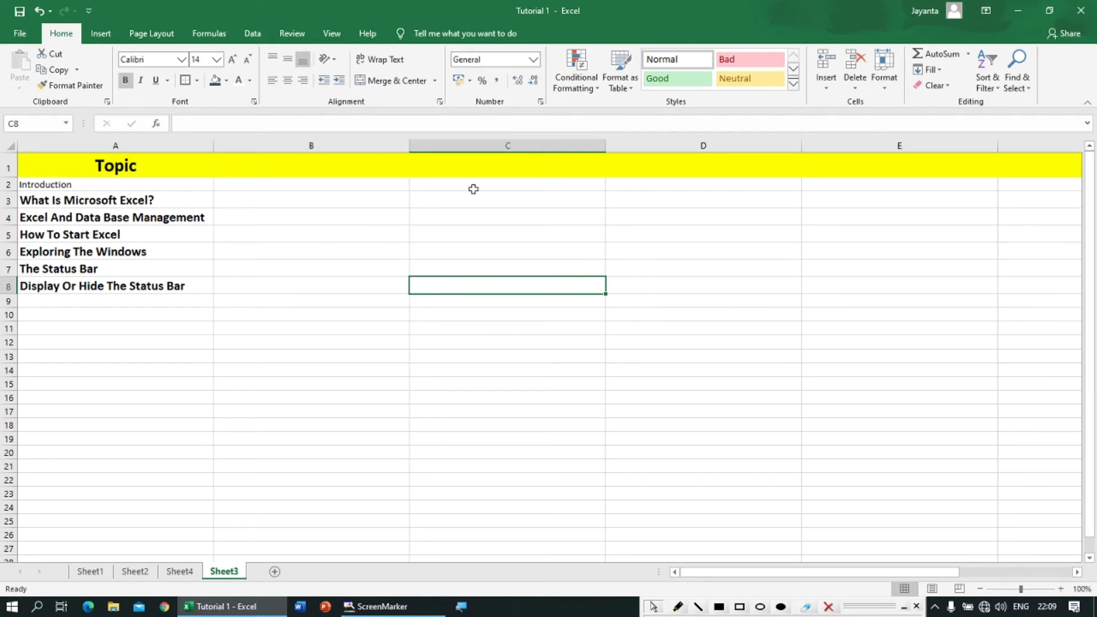
Review the Normal, Wide and Narrow page margin presets without changing the margins.
left_click(102, 36)
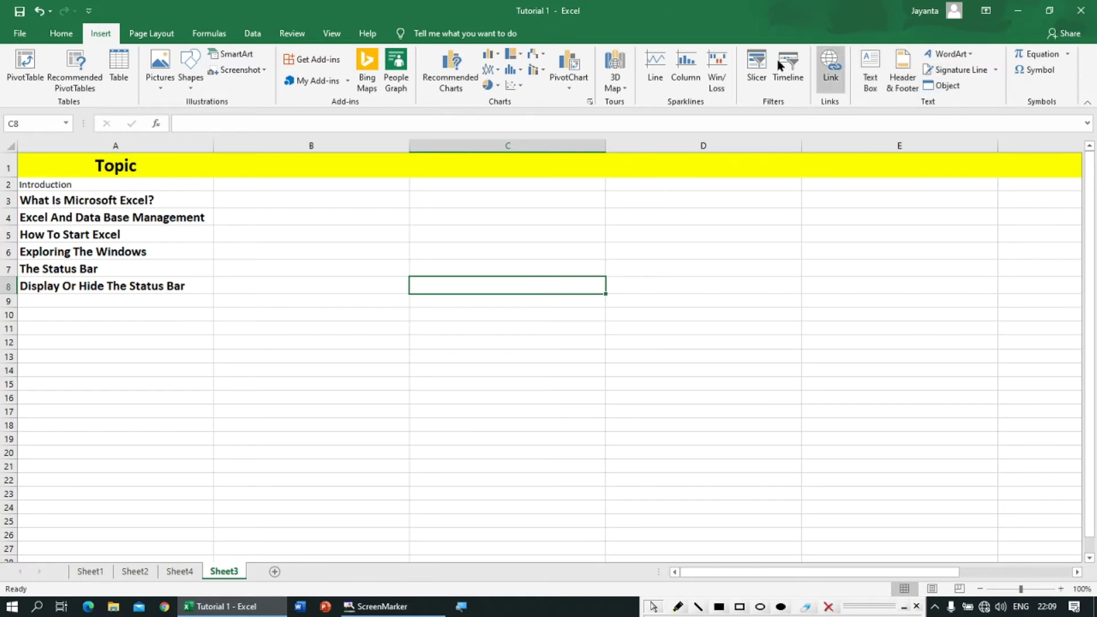
left_click(151, 35)
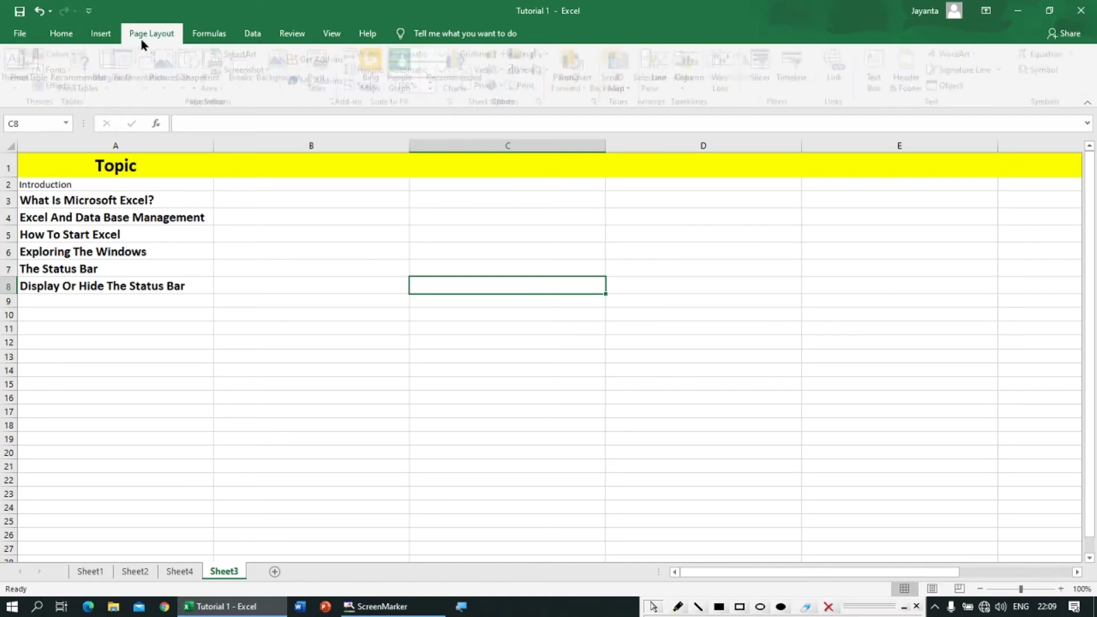
left_click(303, 234)
left_click(112, 78)
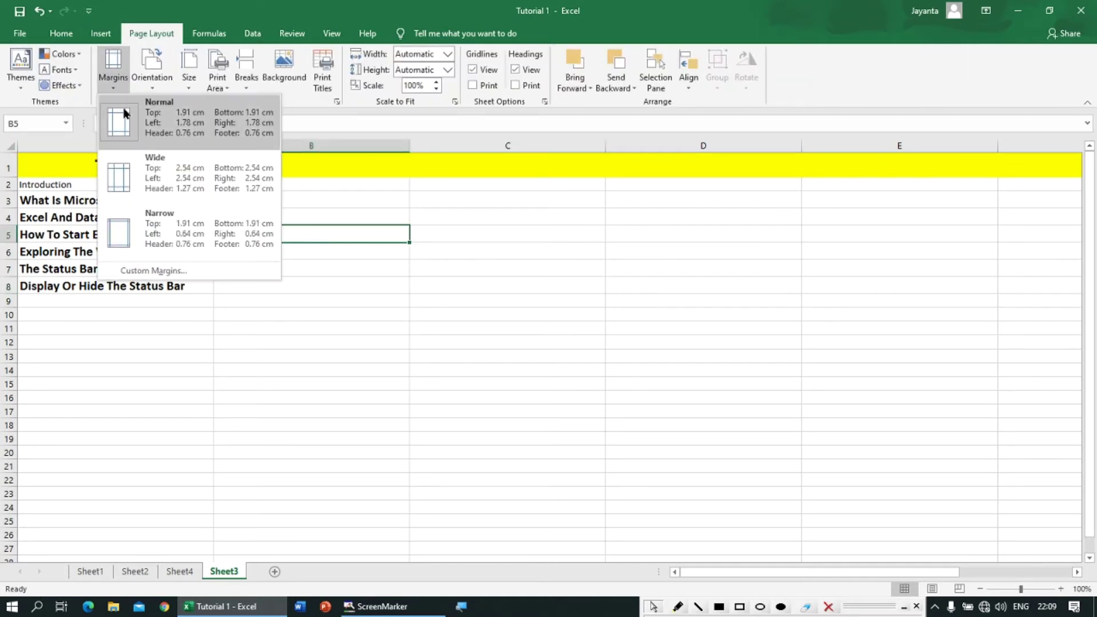
left_click(370, 306)
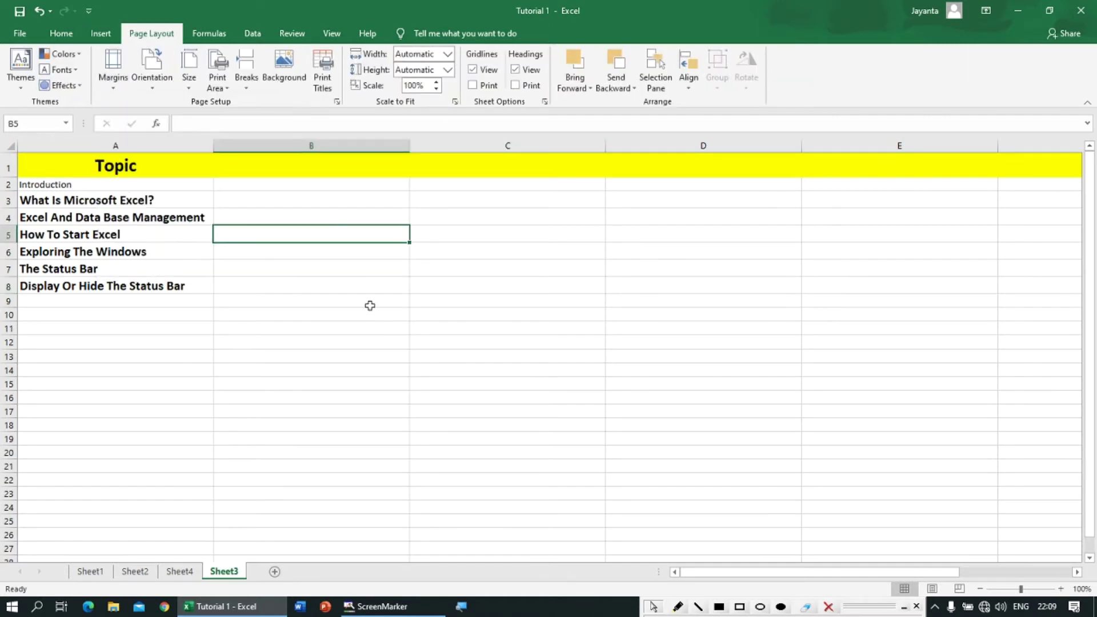
Select the range A1:D23 and set the page orientation to Landscape.
left_click(151, 90)
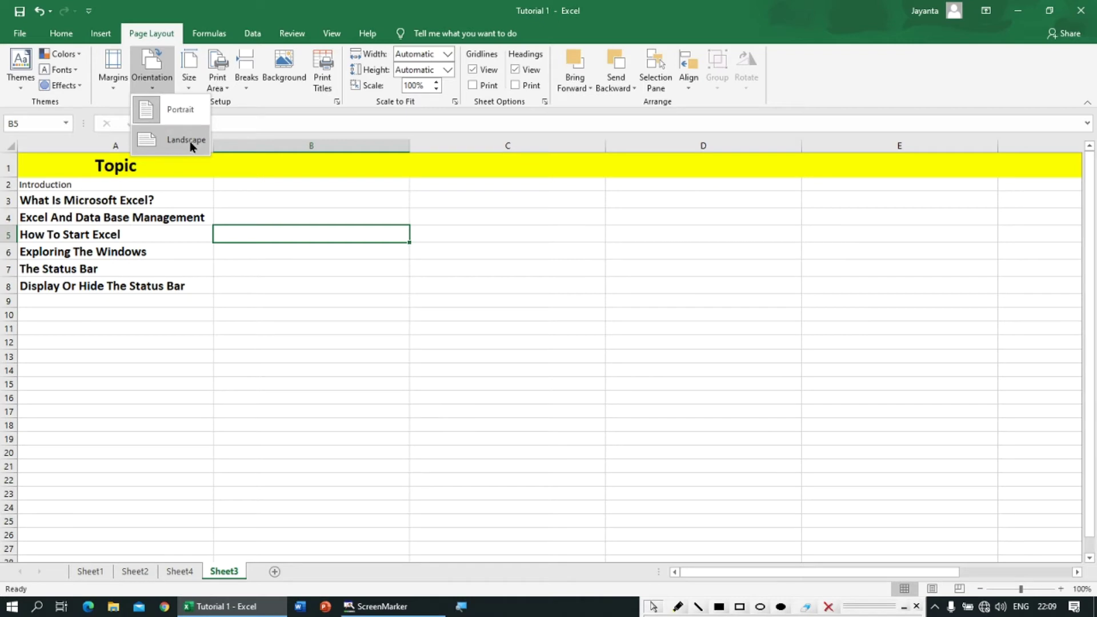
left_click(55, 163)
left_click_drag(55, 162, 792, 481)
left_click(163, 86)
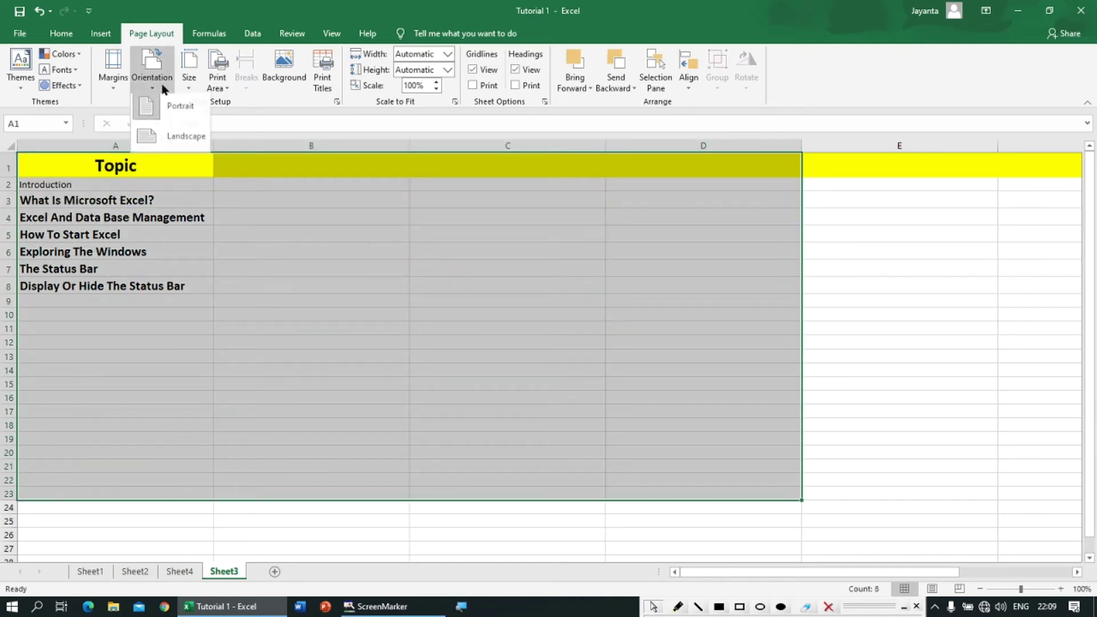
left_click(176, 141)
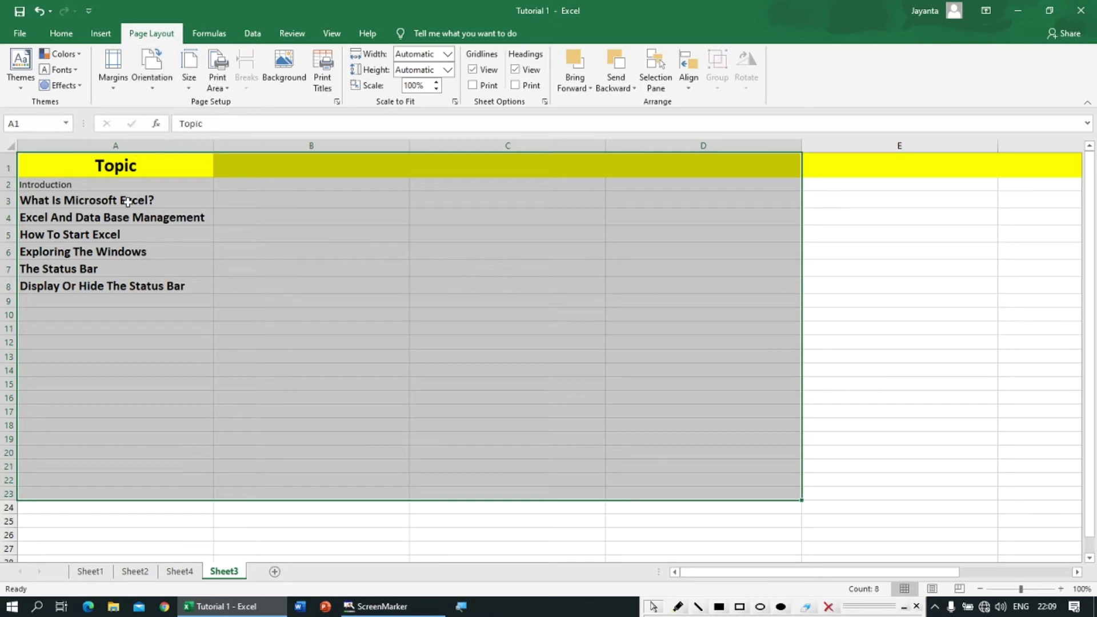
Add Print Preview and Print to the quick access commands and open the sheet's print preview.
left_click(89, 11)
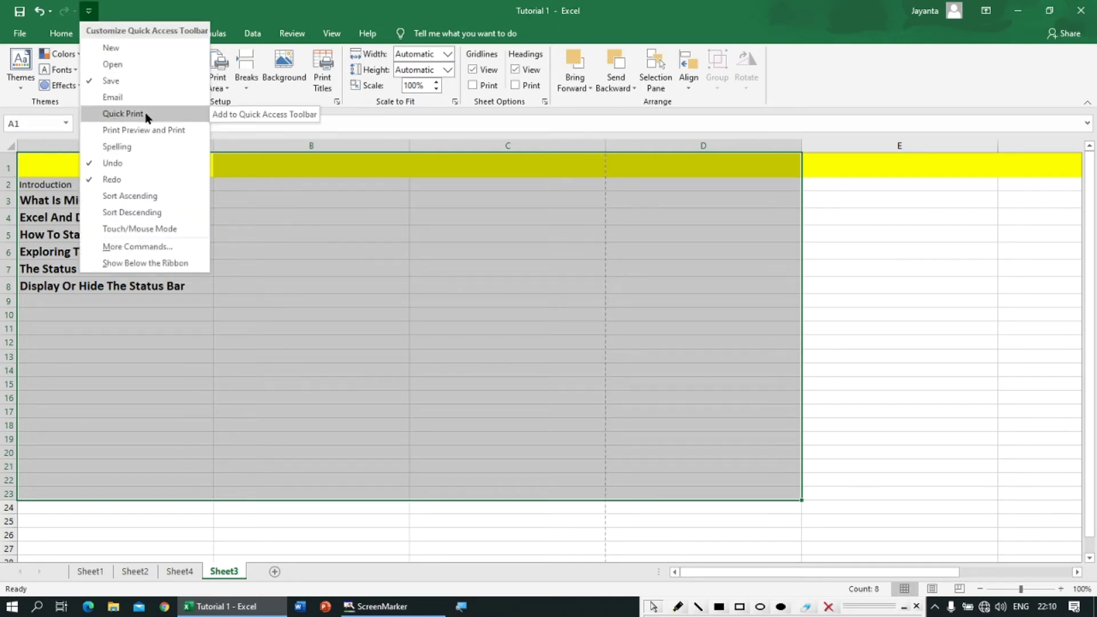
left_click(117, 131)
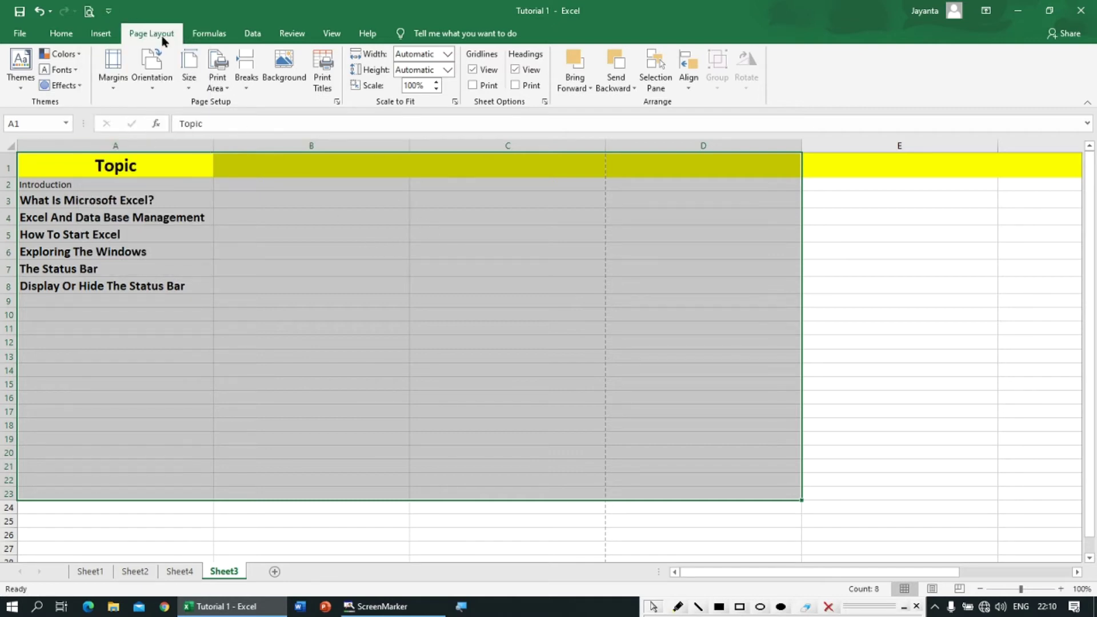
left_click(89, 11)
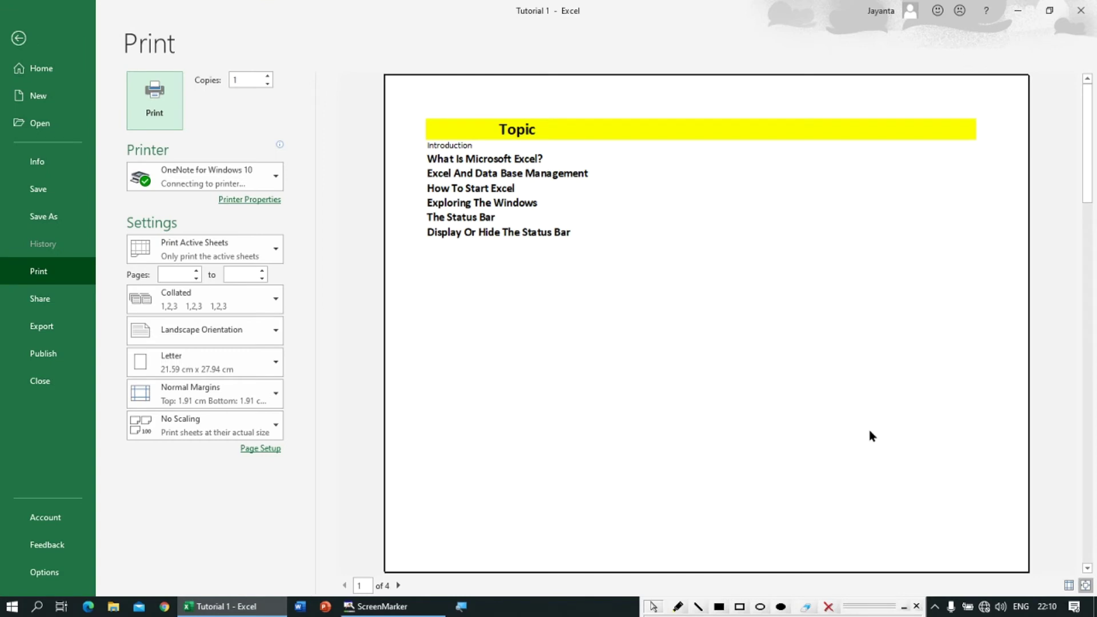
Set the page orientation to Portrait and check the sheet in print preview.
key("Escape")
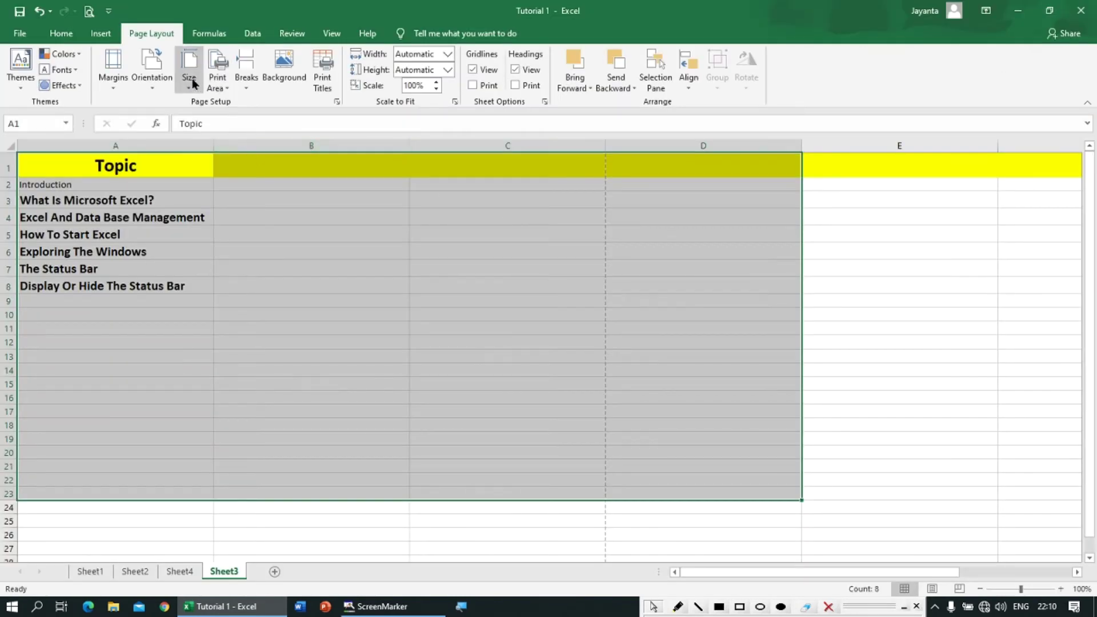
left_click(152, 74)
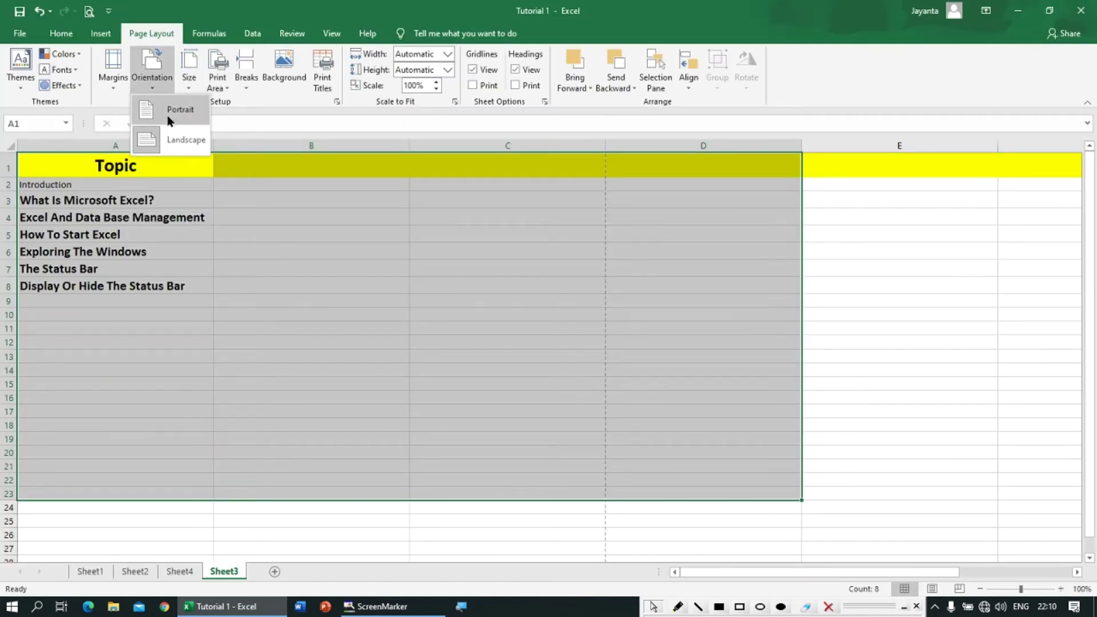
left_click(169, 119)
left_click(97, 16)
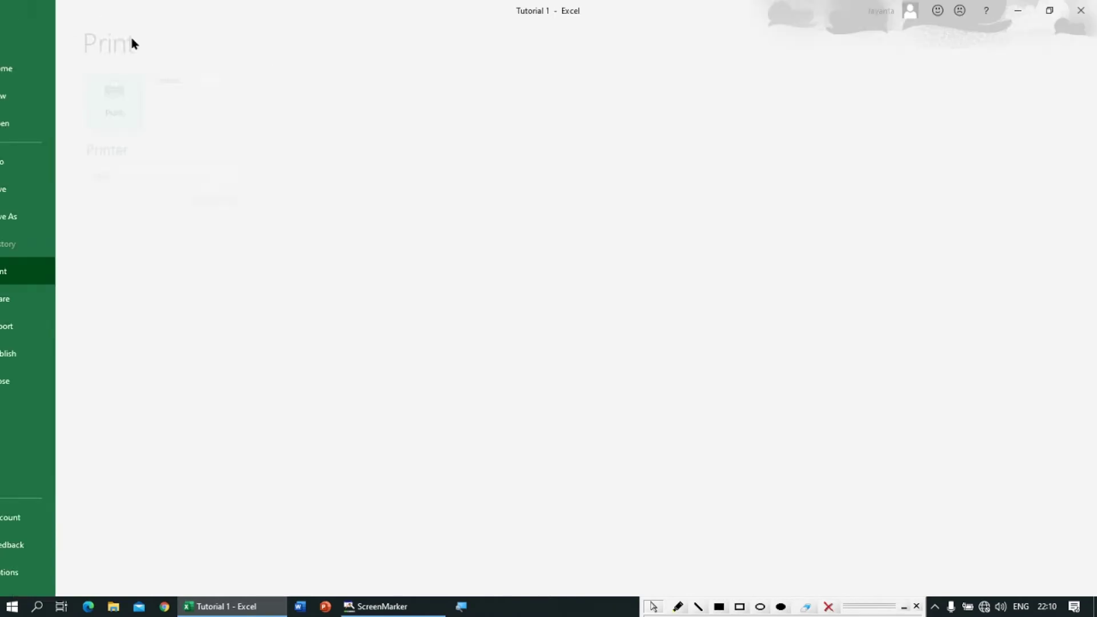
key("Escape")
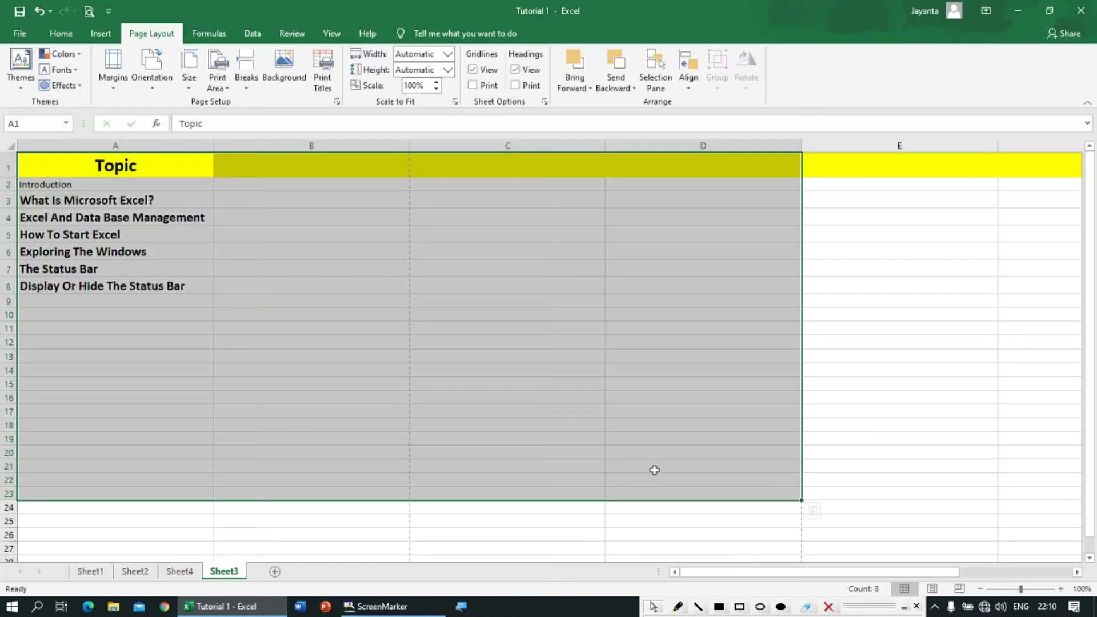
Select the range A1:B26 and review the print area options without setting one.
left_click(233, 160)
left_click_drag(115, 162, 366, 534)
left_click(216, 85)
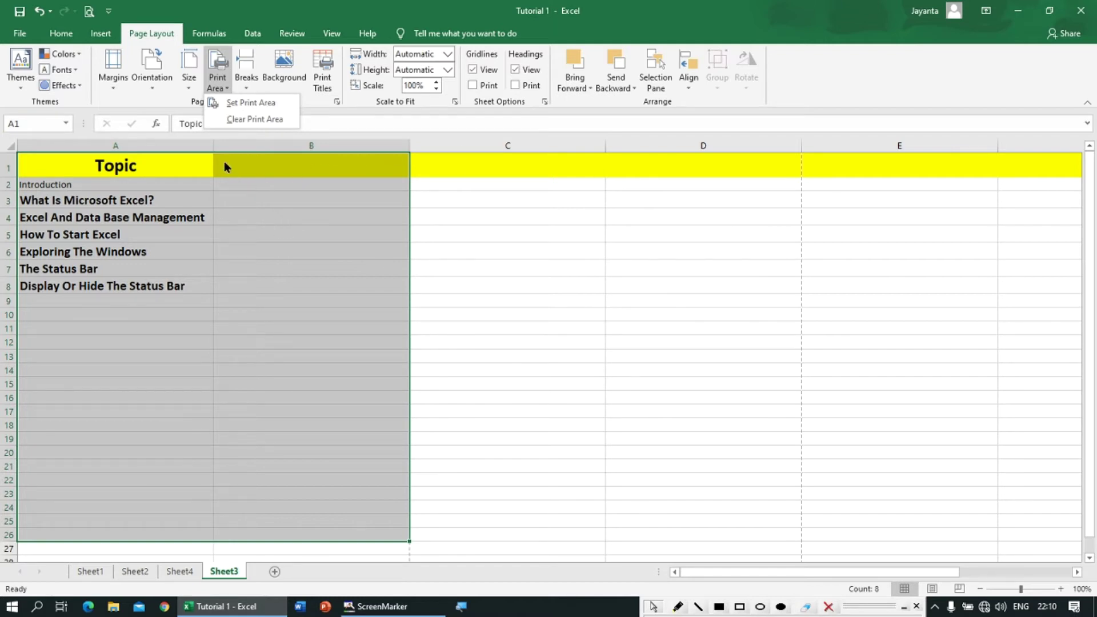
key("Escape")
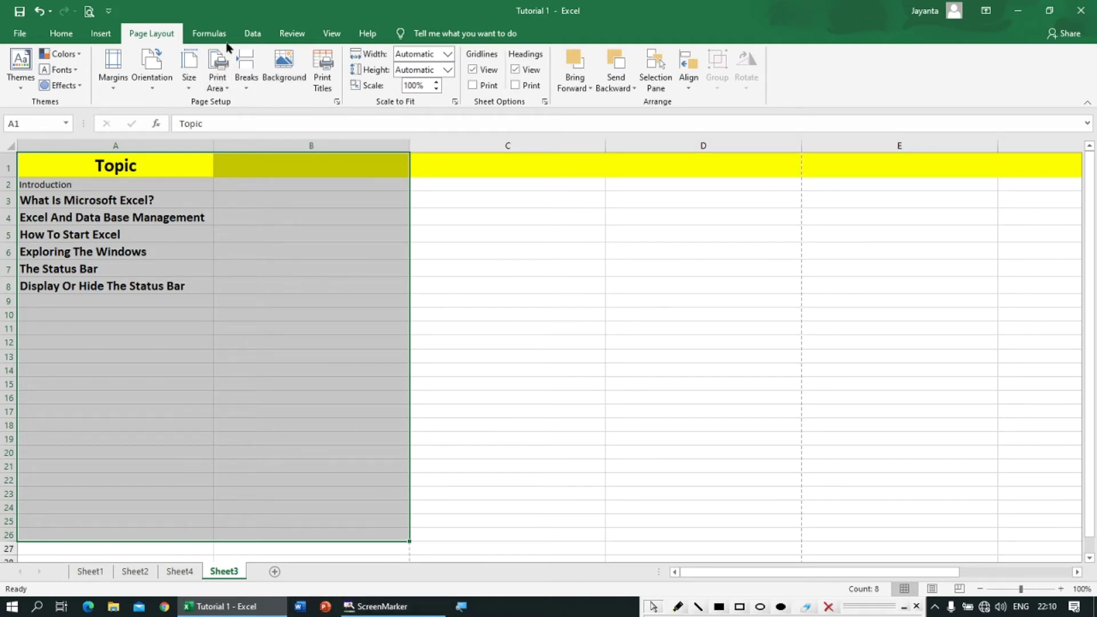
Review the formula calculation options and the available data and review commands without changing anything.
left_click(210, 33)
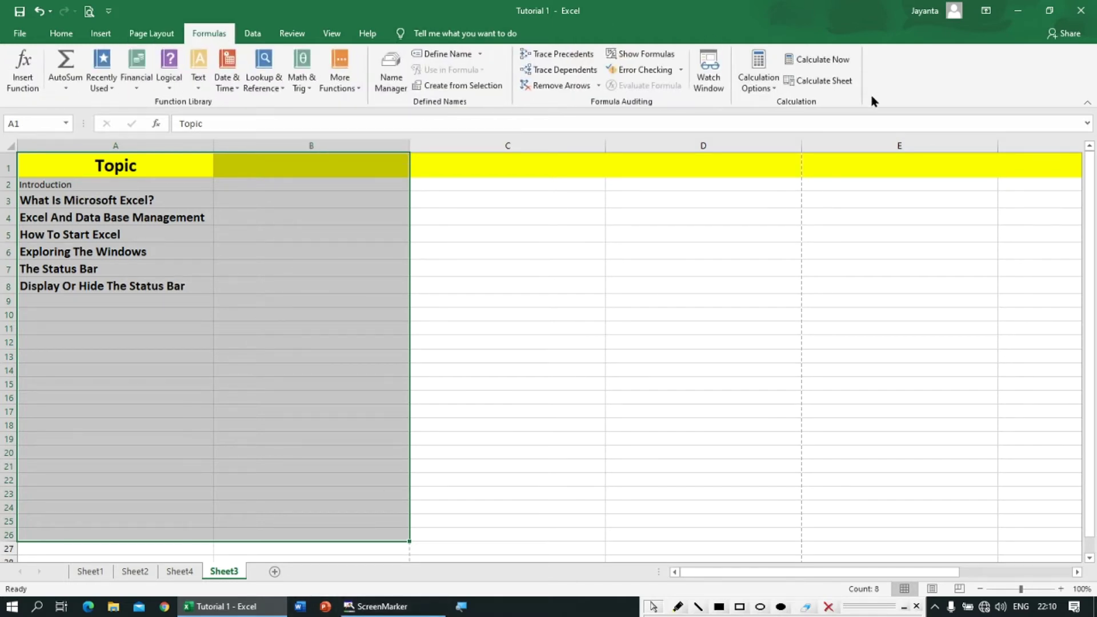
left_click(757, 91)
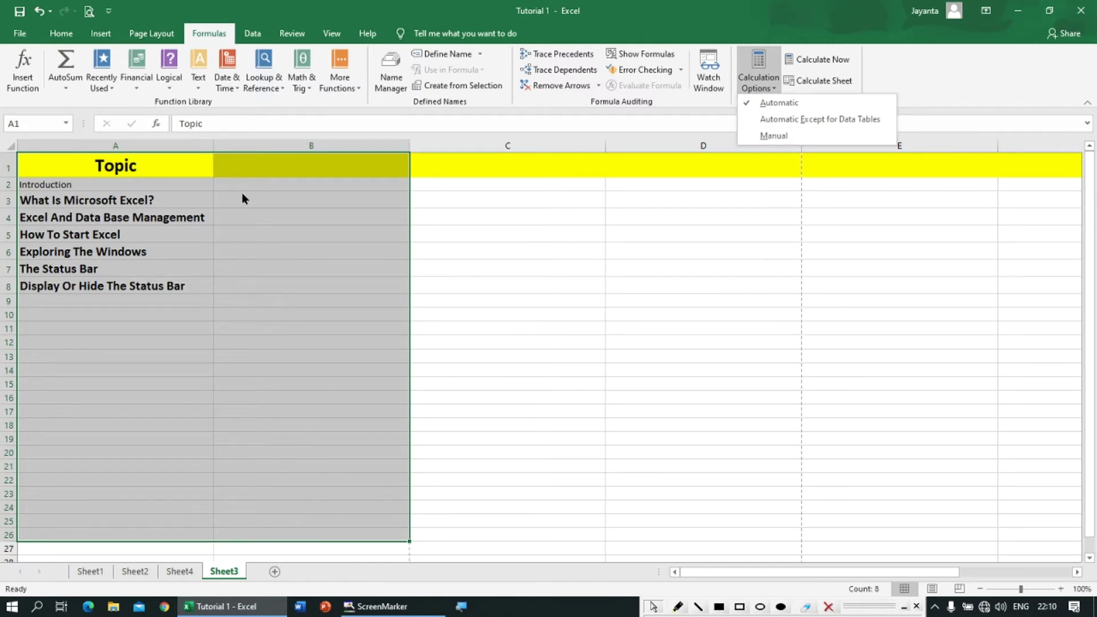
left_click(187, 168)
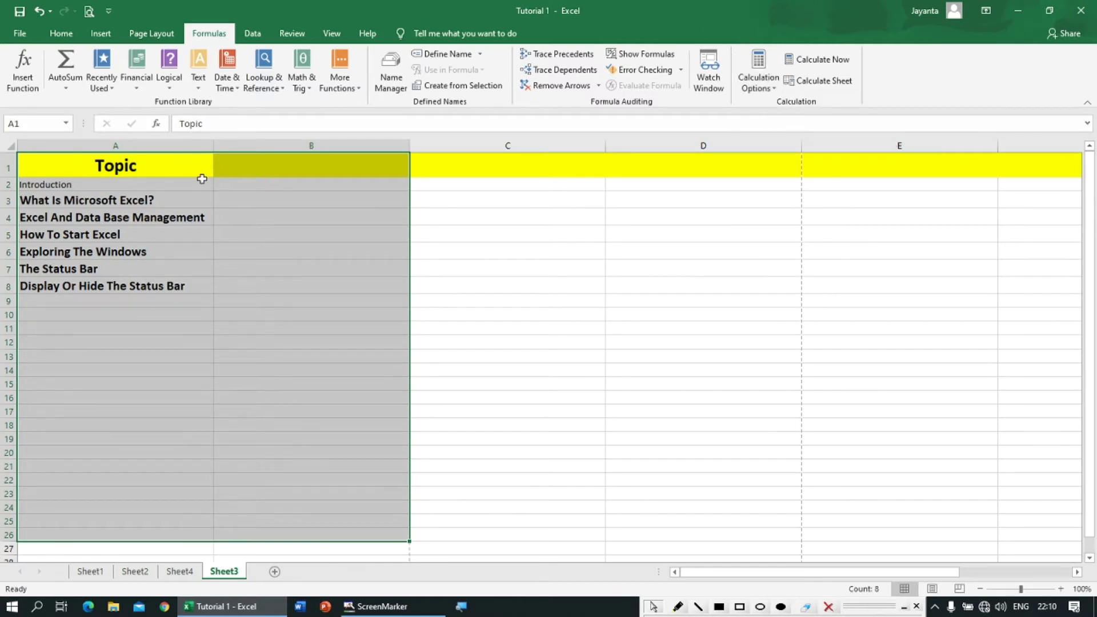
left_click(760, 86)
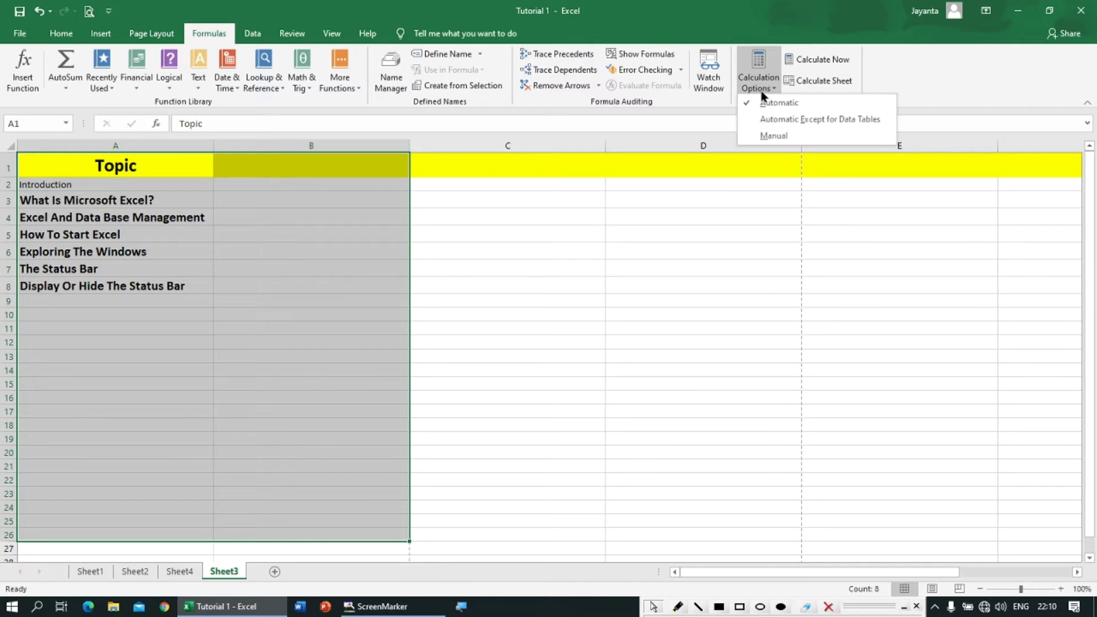
left_click(679, 15)
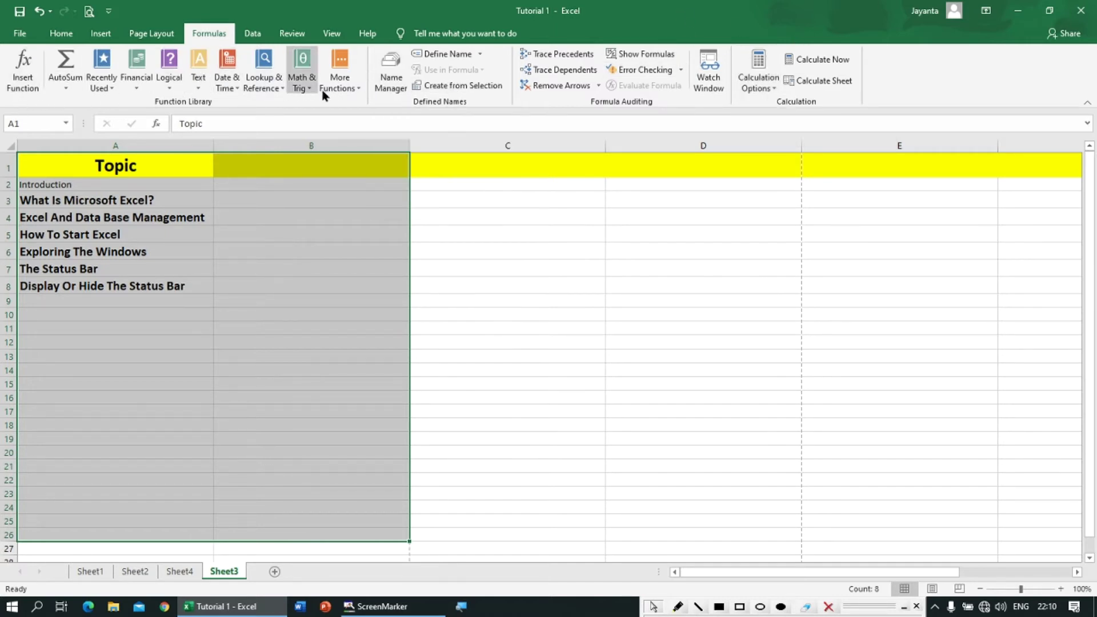
left_click(253, 33)
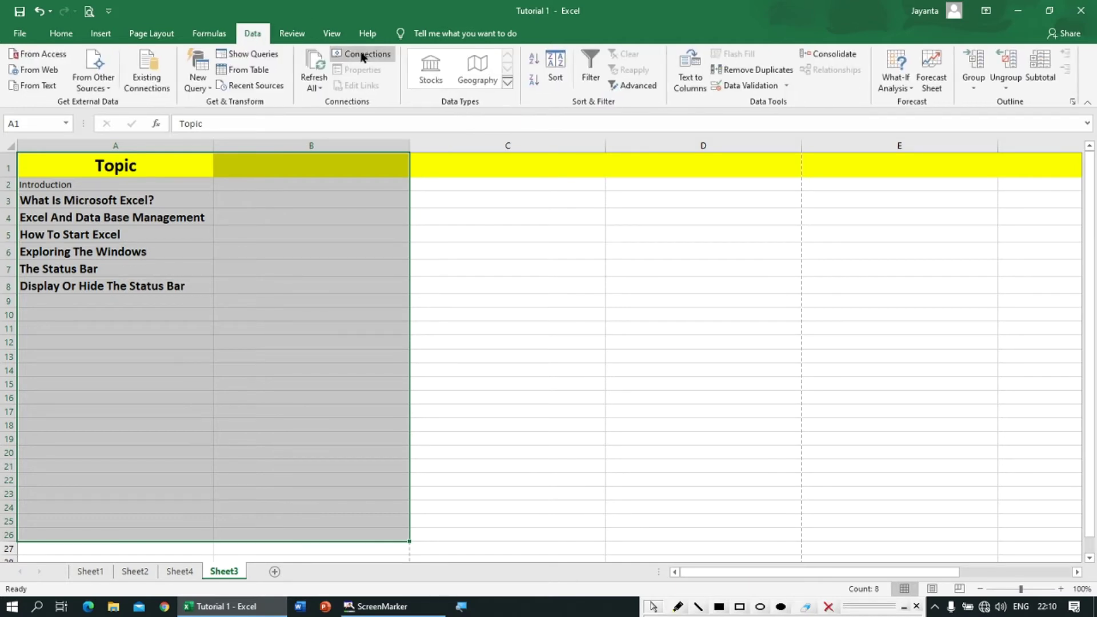
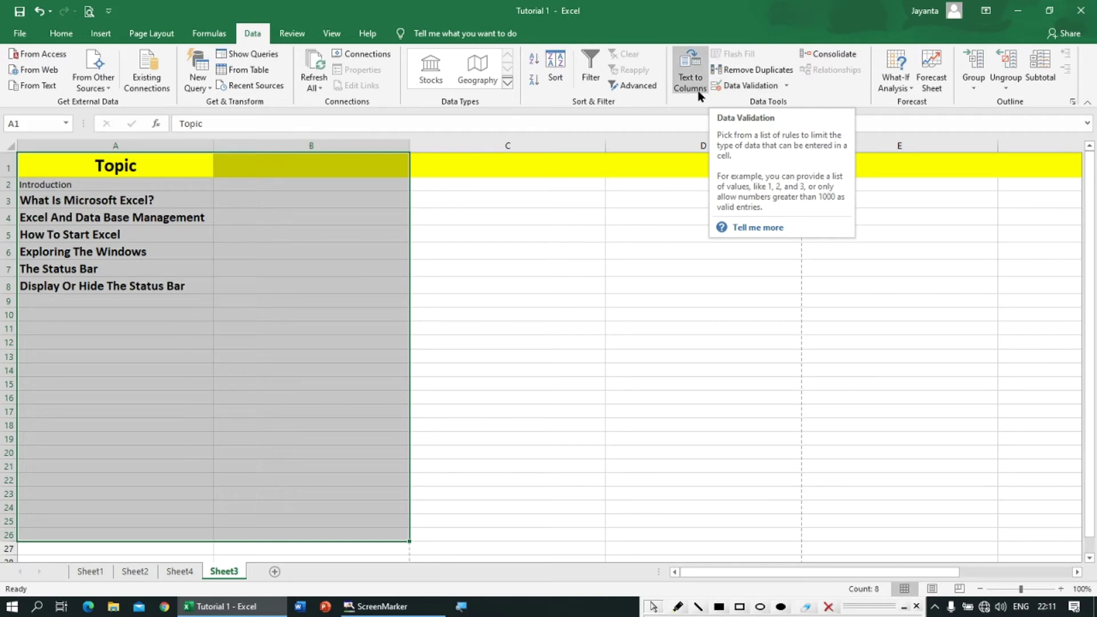
left_click(292, 33)
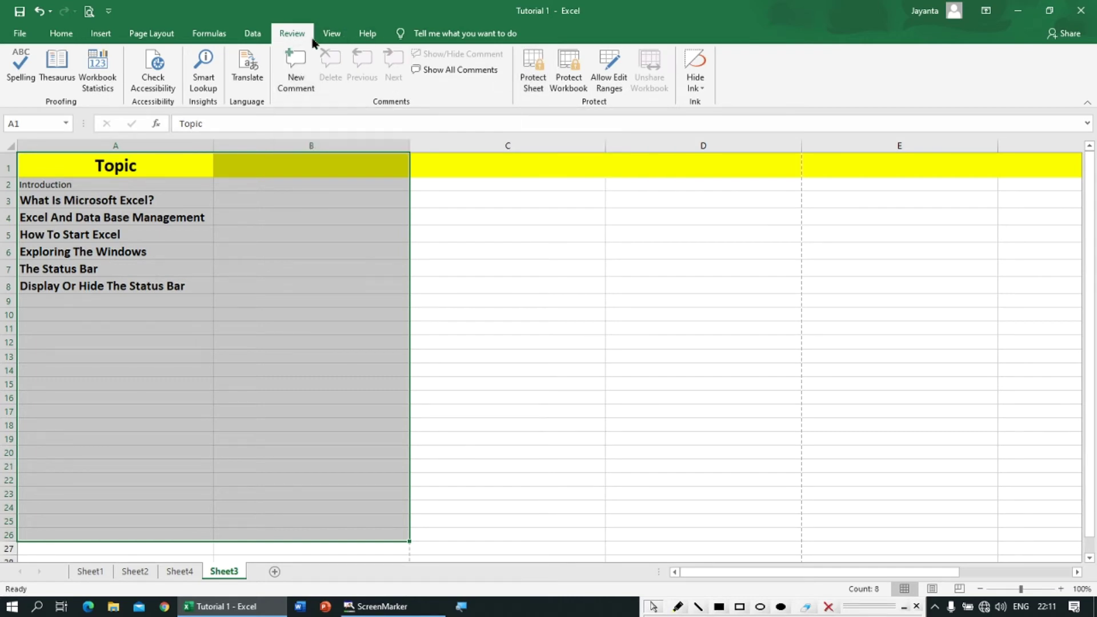
Set the worksheet zoom magnification to 200%.
left_click(329, 36)
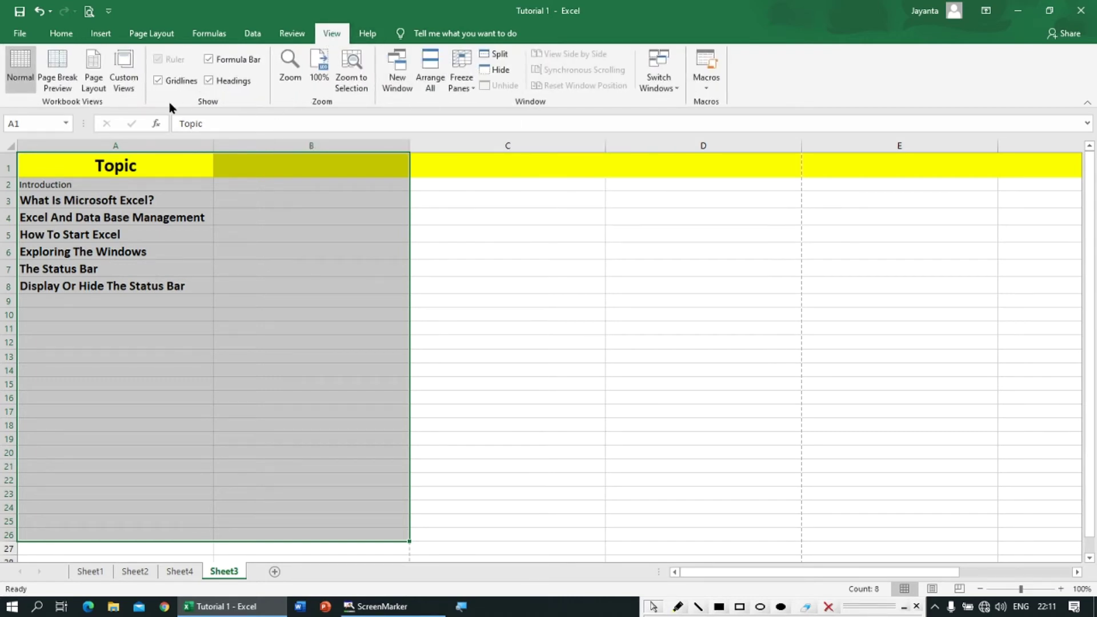
left_click(290, 66)
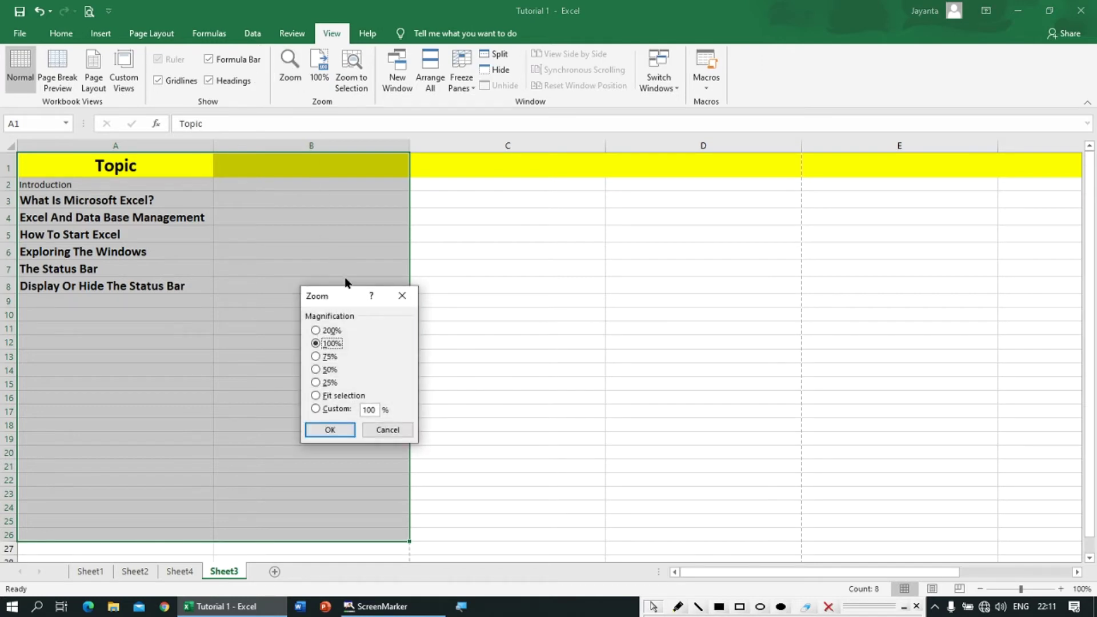
left_click(330, 334)
left_click(340, 427)
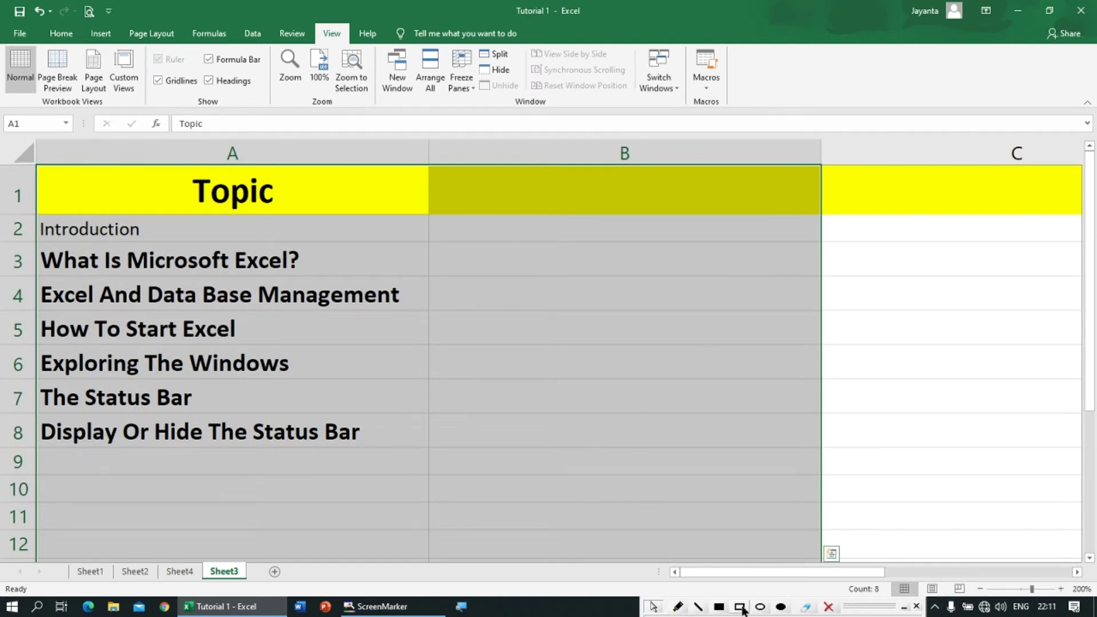
Outline the zoom controls with a red ScreenMarker rectangle and erase the marking.
left_click(739, 606)
left_click_drag(942, 559, 1093, 613)
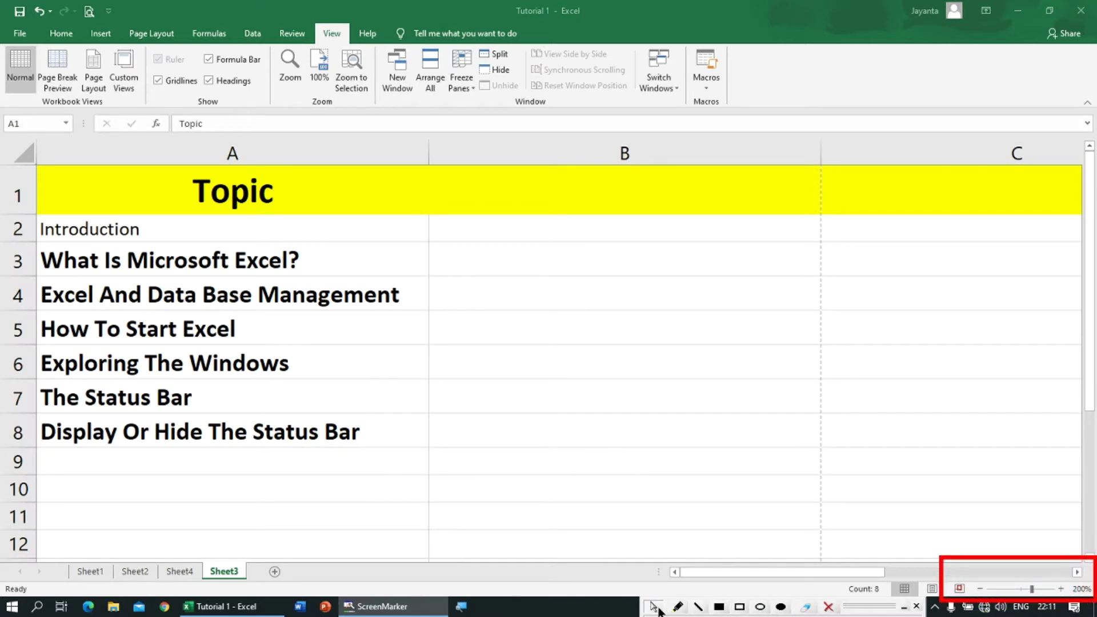
left_click(828, 607)
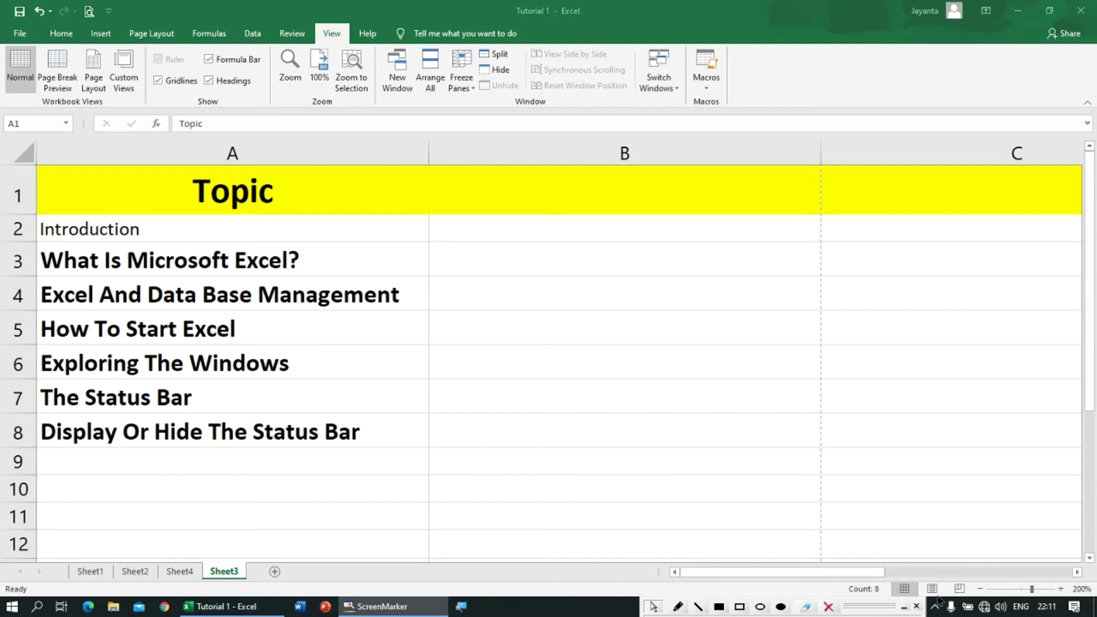
Adjust the worksheet zoom in and out, ending at 145%.
left_click(980, 590)
mouse_move(1031, 590)
left_mouse_down()
mouse_move(1018, 589)
mouse_move(1037, 594)
left_mouse_up()
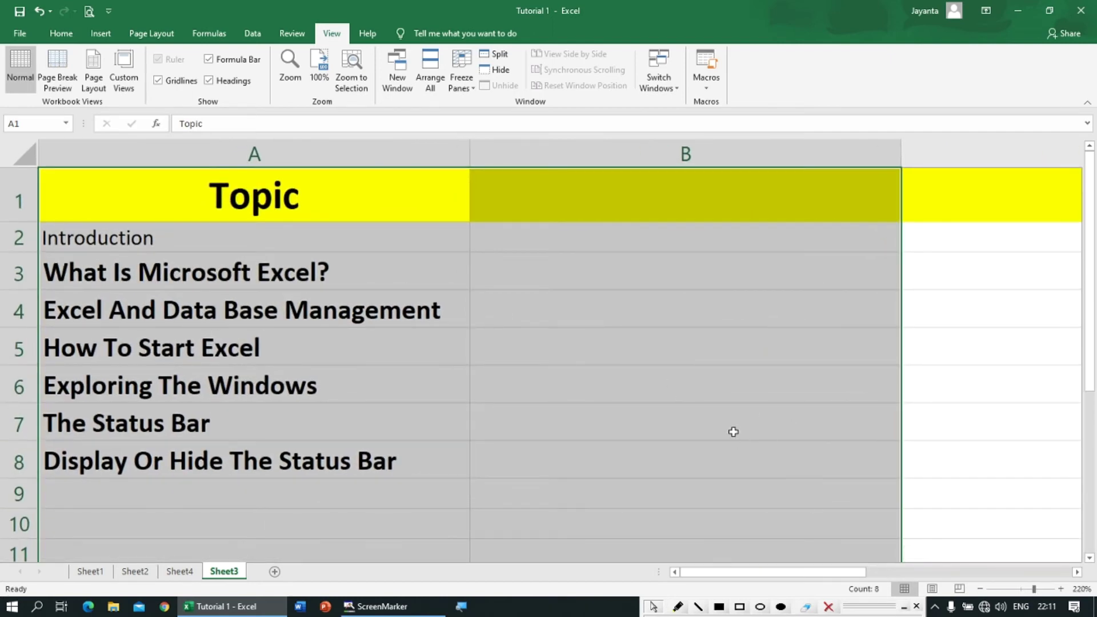
scroll(644, 444, "up", 3)
scroll(645, 444, "down", 3)
scroll(644, 444, "down", 5)
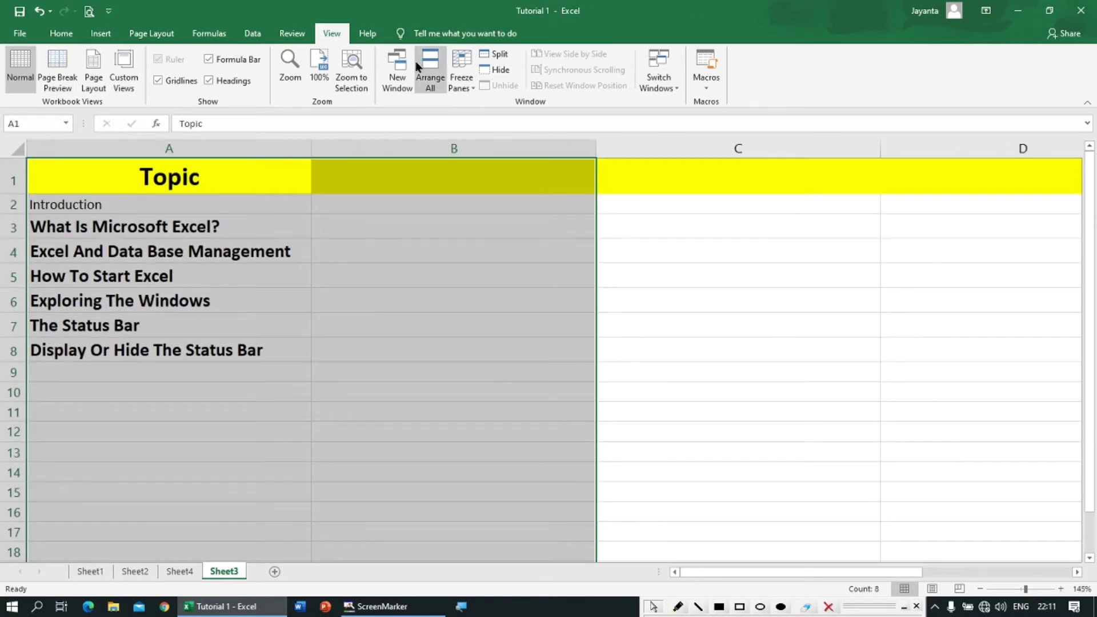
Review the Freeze Panes options without applying one and select the Topic heading in cell A1.
left_click(465, 89)
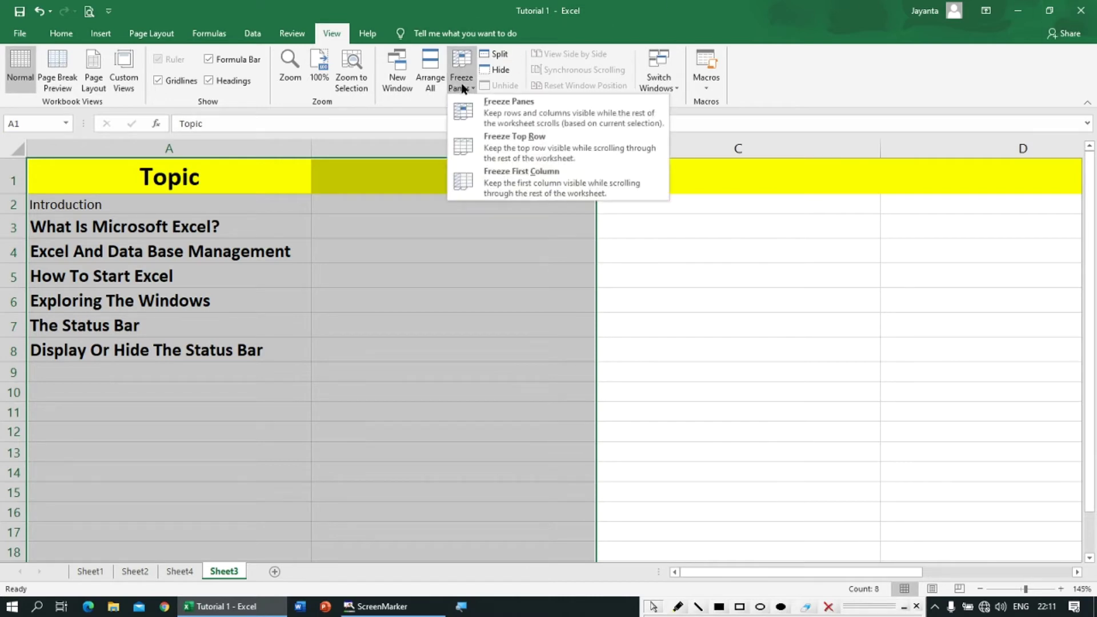
left_click(331, 213)
left_click(193, 172)
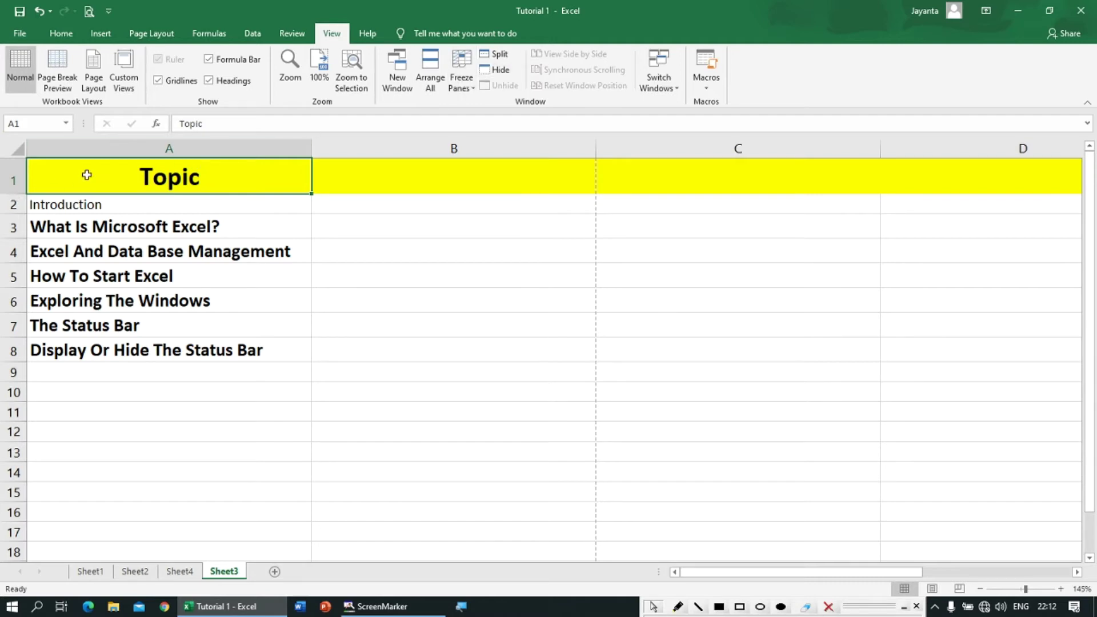
Enter the heading Details in cell B1.
scroll(134, 197, "down", 1)
scroll(134, 198, "up", 1)
scroll(133, 197, "down", 3)
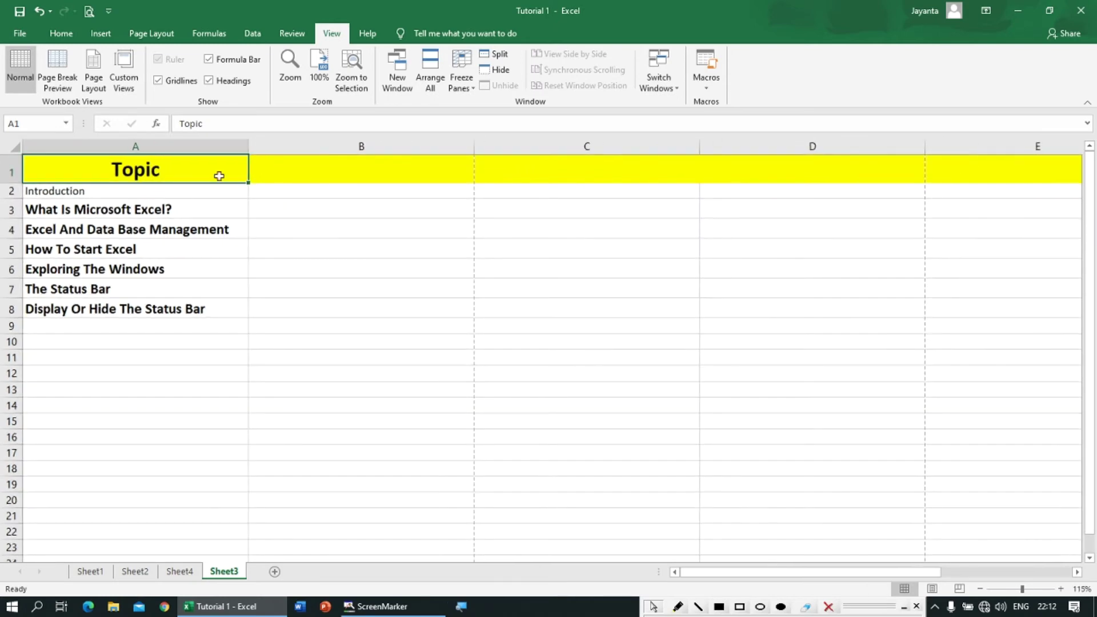
left_click(262, 168)
type("Details")
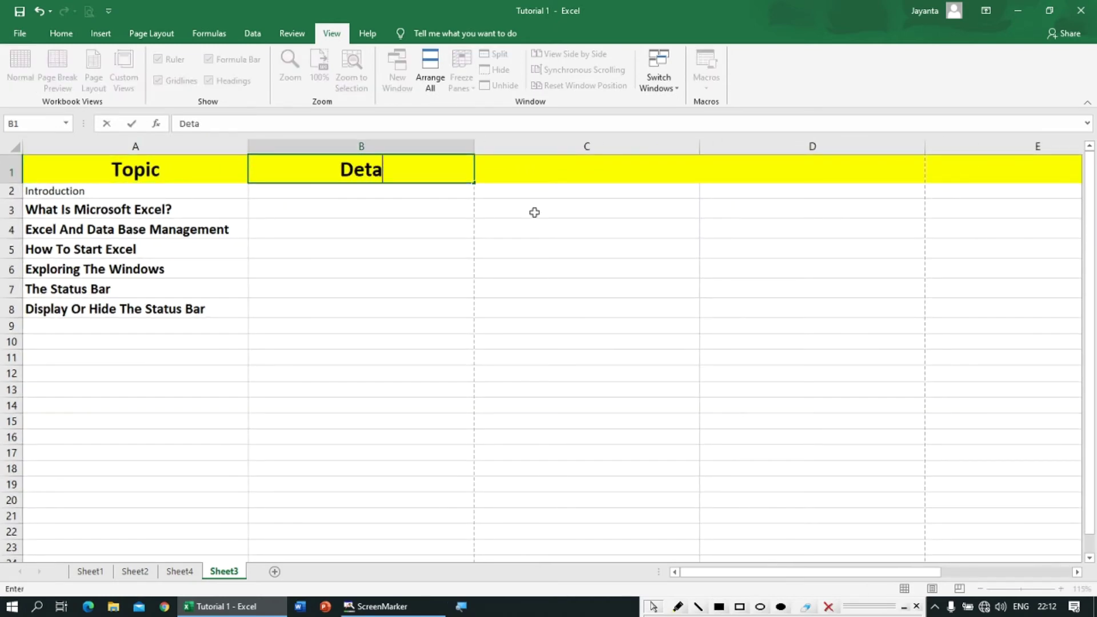
key("Return")
Enter the sample texts asdfsdf, sf and sdf in cells B2 to B4.
type("asdfsdf")
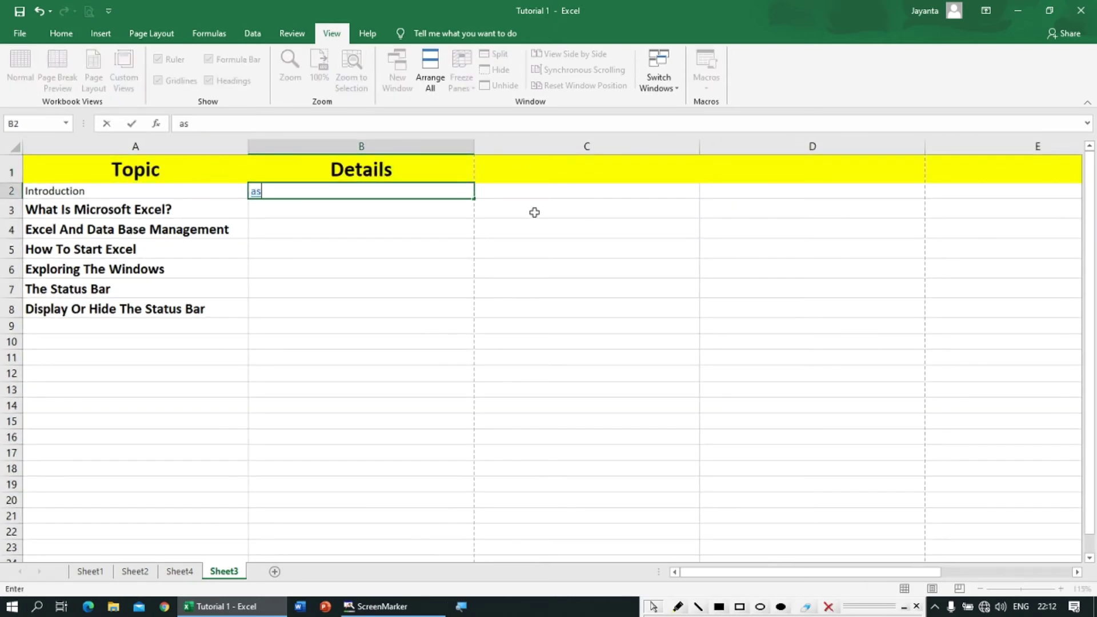
key("Return")
type("sf")
key("Return")
type("sdf")
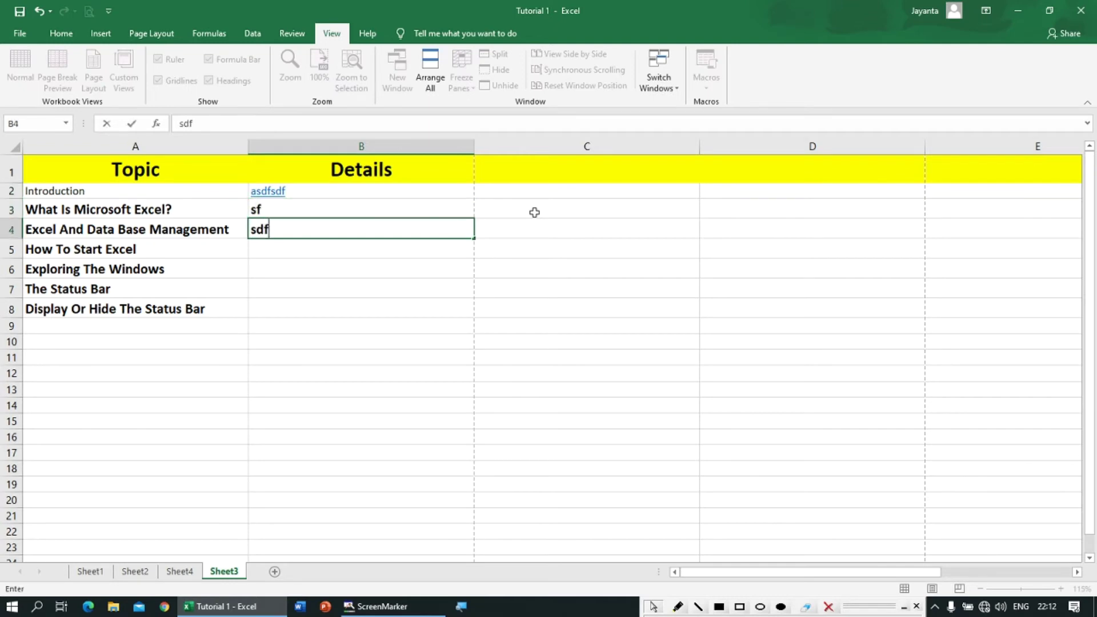
left_click(387, 286)
right_click(282, 192)
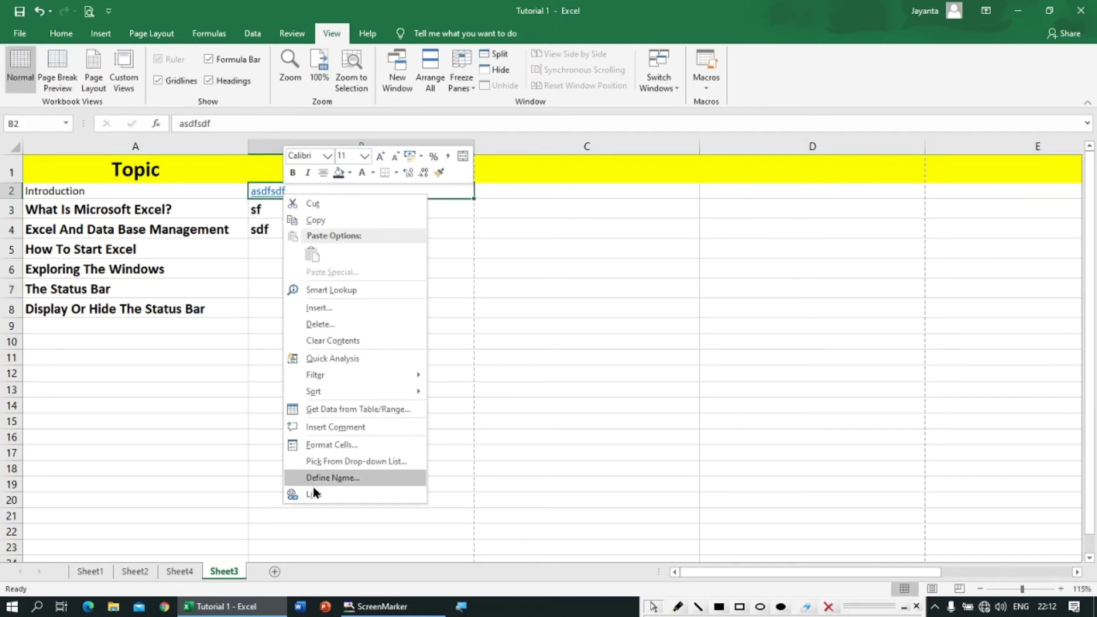
key("Escape")
left_click_drag(283, 189, 286, 252)
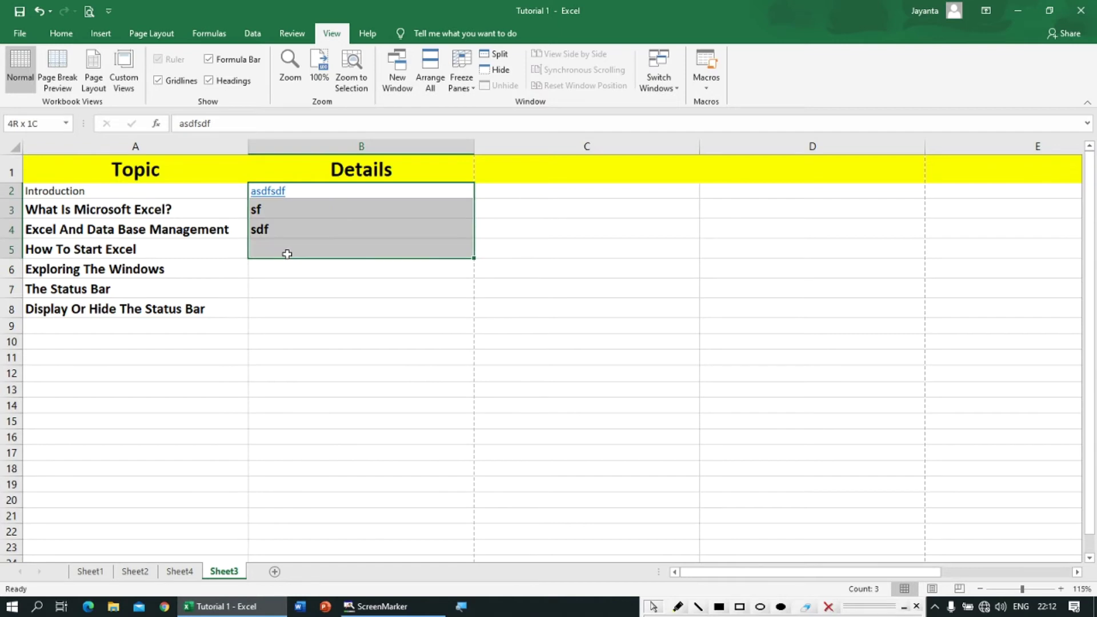
left_click(274, 288)
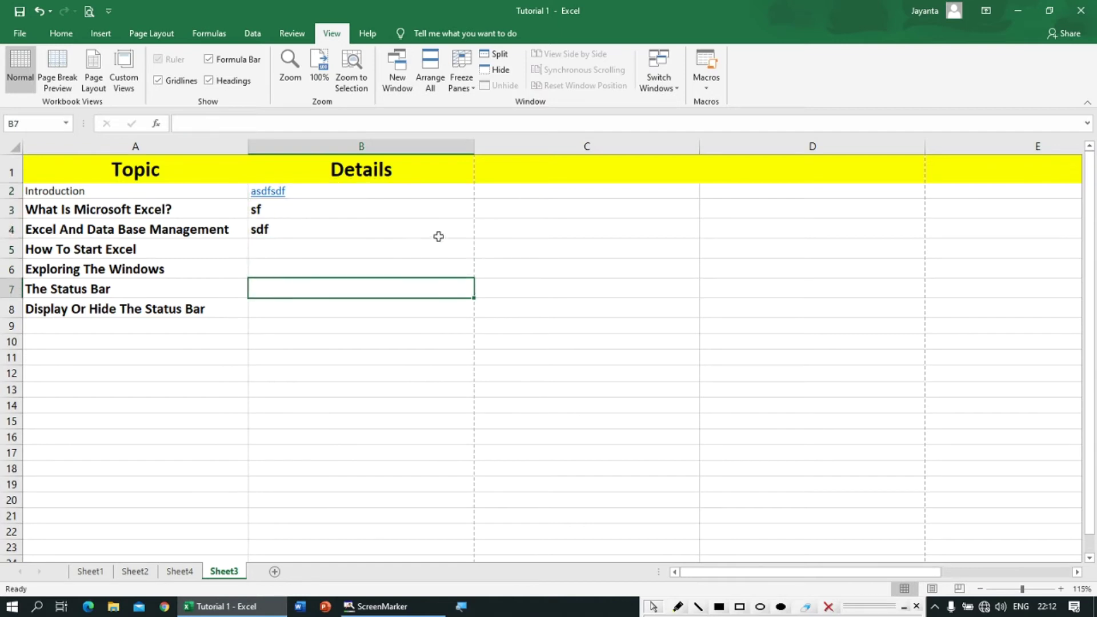
Examine whether the heading row stays in view while moving down column A to row 30.
left_click(174, 203)
key("Up")
key("Up")
key("Right")
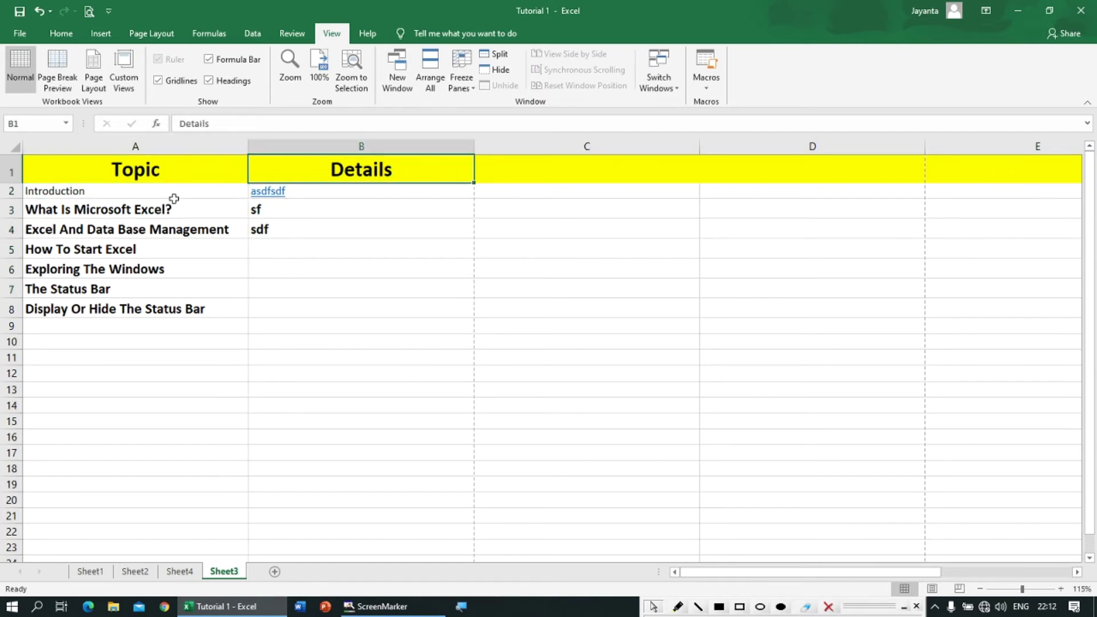
scroll(172, 217, "down", 4)
scroll(172, 228, "up", 4)
left_click(130, 193)
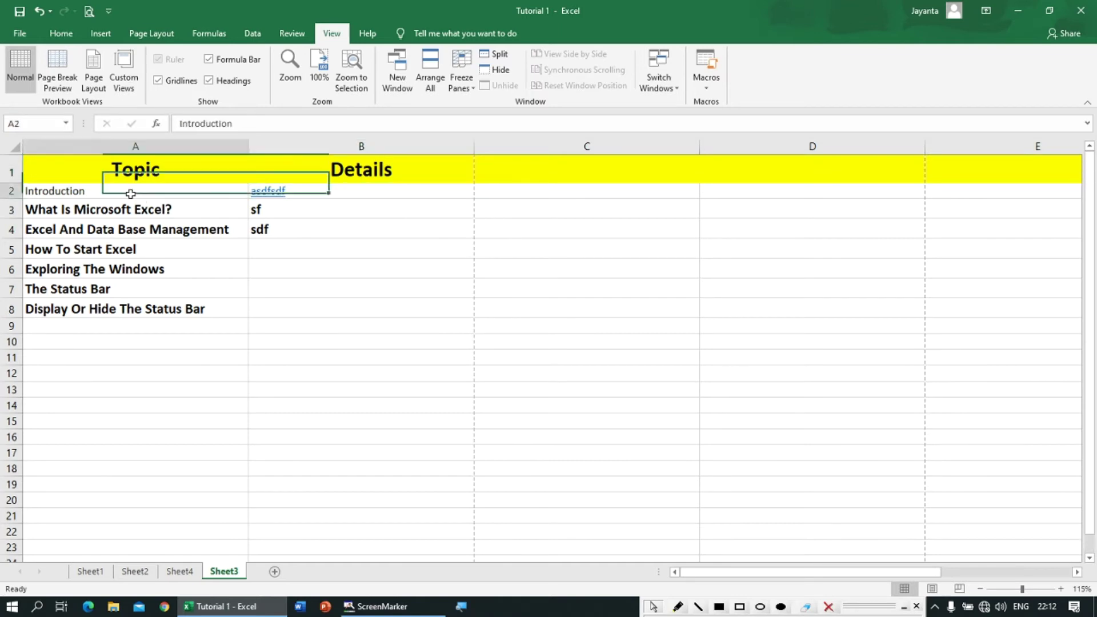
key("Down")
key("Down")
key("Down")
key("Down")
key("Down")
key("Down")
key("Down")
key("Down")
key("Down")
key("Down")
key("Down")
key("Down")
key("Down")
key("Down")
key("Down")
key("Down")
key("Down")
key("Down")
key("Down")
key("Down")
key("Down")
key("Down")
key("Down")
key("Down")
key("Down")
key("Down")
key("Down")
key("Down")
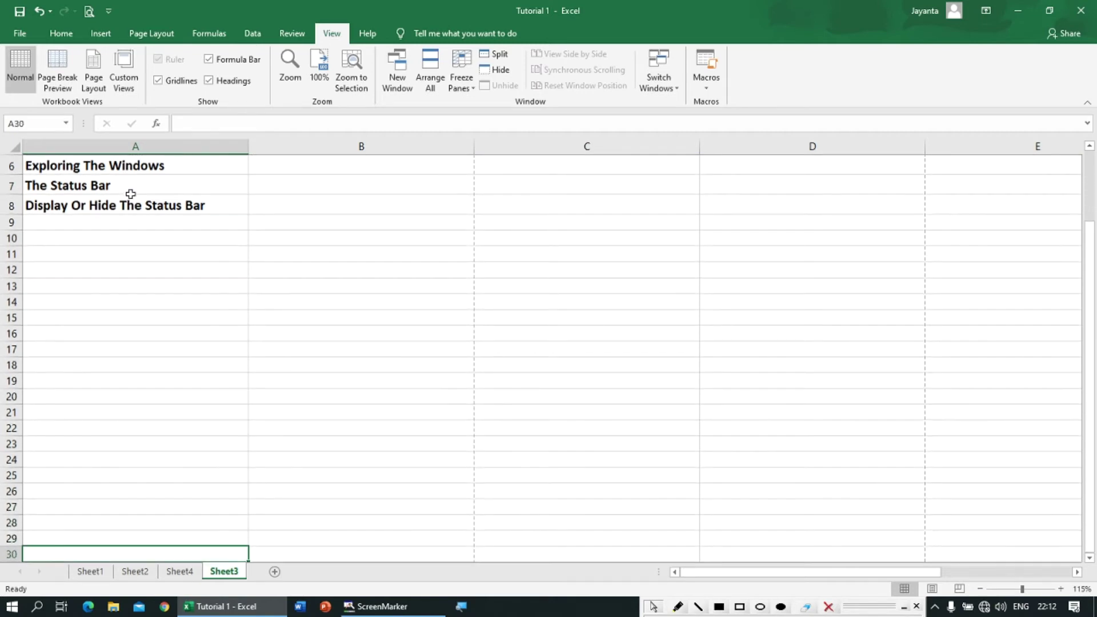
Examine whether the first column stays in view while moving across row 30 to column G and back to A30.
key("Right")
key("Right")
key("Left")
key("Left")
key("Right")
key("Right")
key("Right")
key("Right")
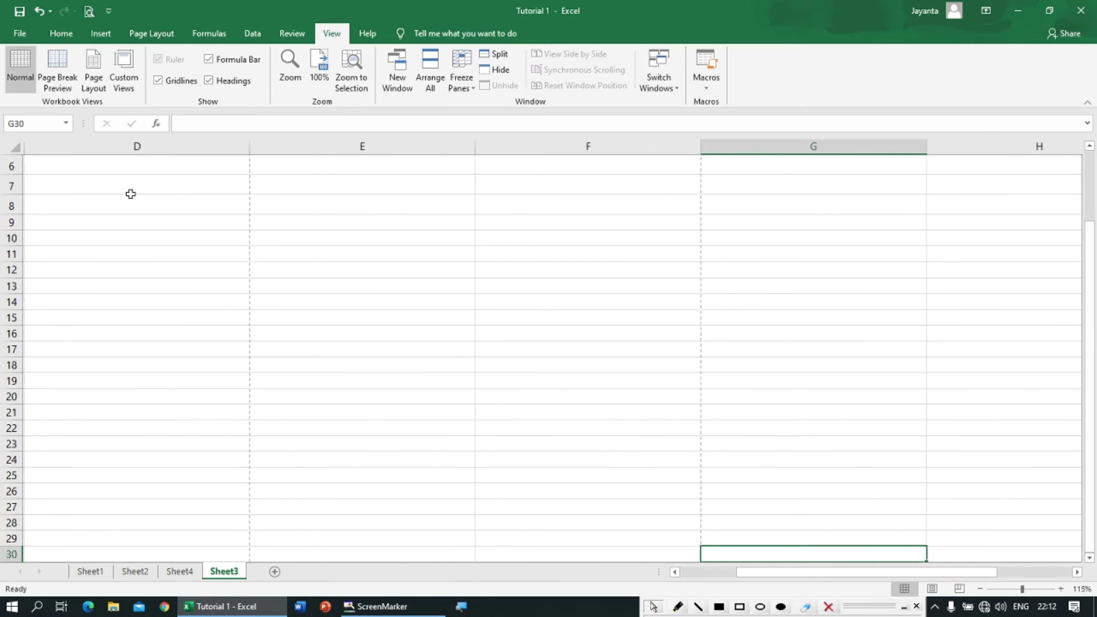
key("Left")
key("Left")
key("Left")
key("Left")
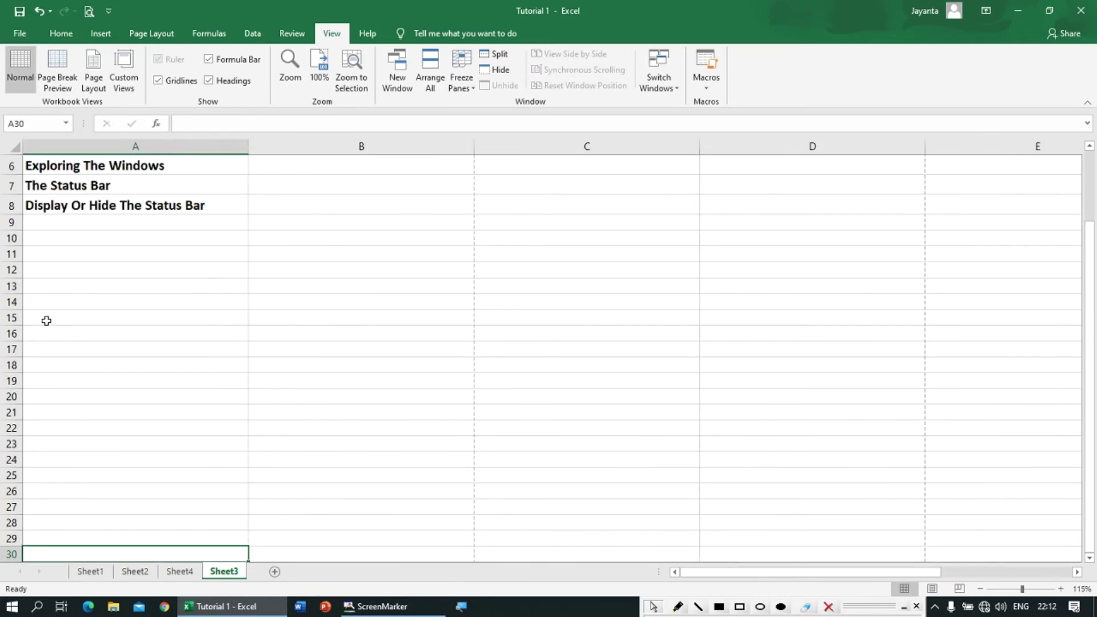
Examine whether the yellow heading row stays in view while moving down the sheet and back, including with C1 selected.
scroll(58, 470, "down", 3)
scroll(61, 471, "up", 4)
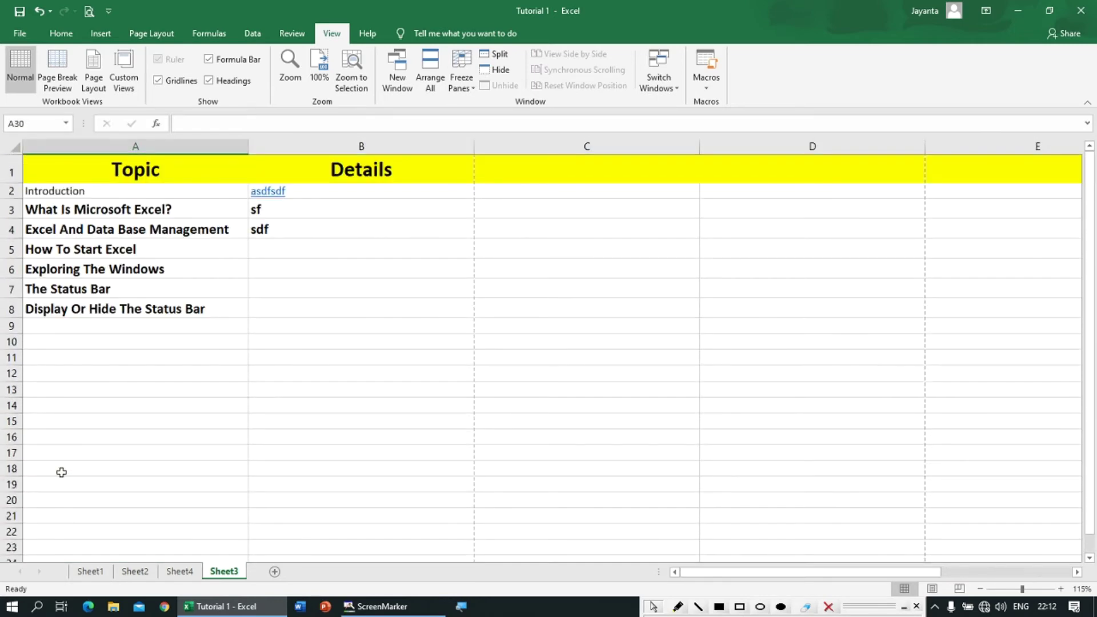
scroll(61, 472, "down", 3)
scroll(62, 477, "up", 1)
scroll(64, 481, "up", 2)
left_click_drag(117, 169, 623, 168)
left_click(622, 168)
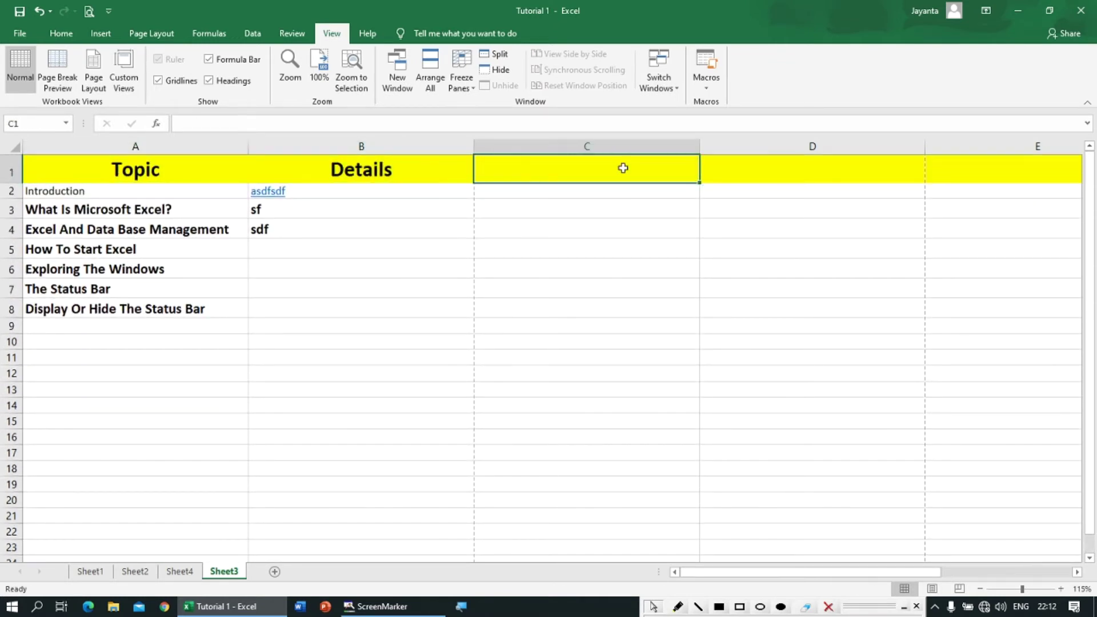
scroll(609, 494, "down", 4)
scroll(607, 492, "up", 4)
Examine whether the Topic column stays in view while moving across row 1 to column K and back to A1.
left_click(812, 163)
key("Left")
key("Left")
key("Left")
key("Right")
key("Left")
key("Right")
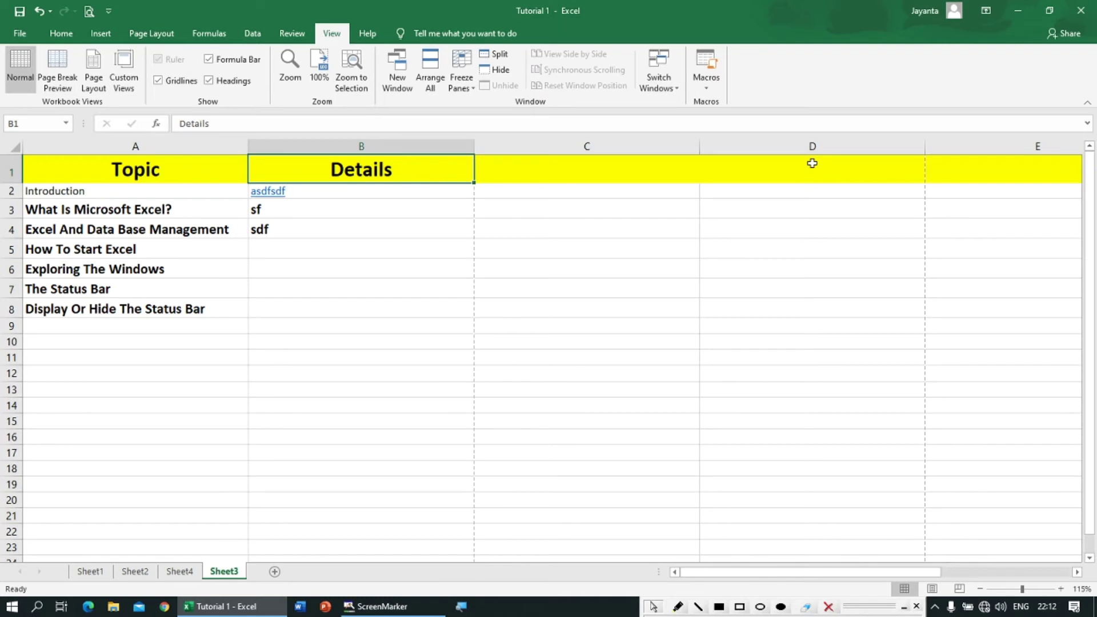
key("Right")
key("Right")
key("Right")
key("Right")
key("Right")
key("Right")
key("Right")
key("Right")
key("Right")
key("Right")
key("Right")
key("Right")
key("Right")
key("Right")
key("Right")
key("Right")
key("Right")
key("Right")
key("Right")
key("Right")
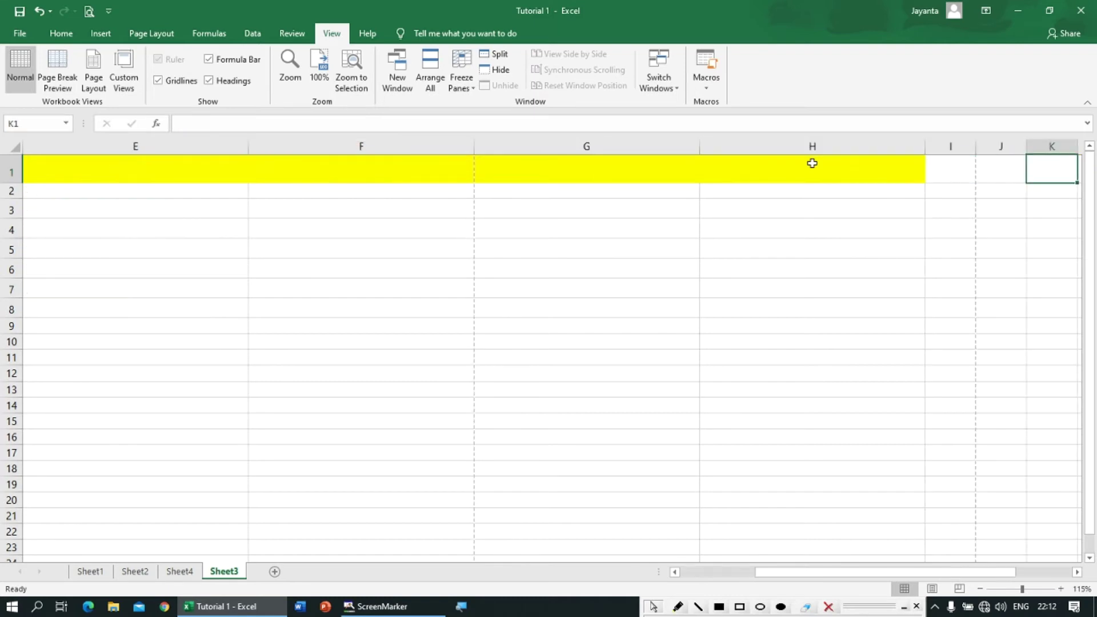
key("Left")
key("Left")
key("Left")
key("Left")
key("Left")
key("Left")
key("Left")
key("Left")
key("Left")
key("Left")
key("Left")
key("Left")
key("Left")
key("Left")
key("Left")
key("Left")
key("Left")
key("Left")
key("Left")
key("Left")
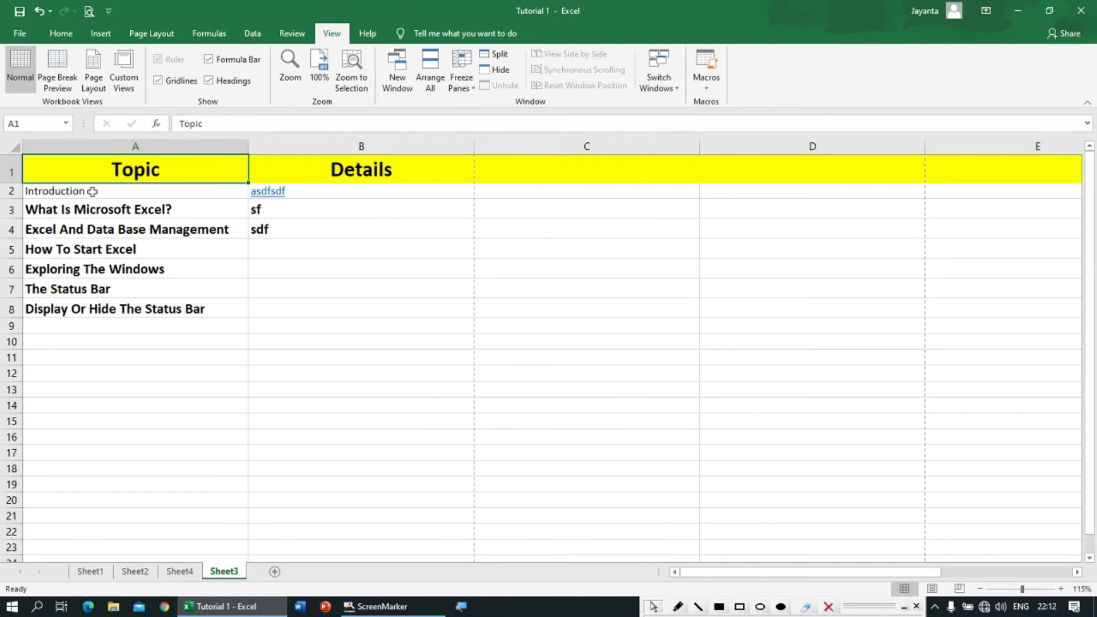
Select the heading cells A1 to D1 and check whether they stay in view further down the sheet.
left_click(92, 191)
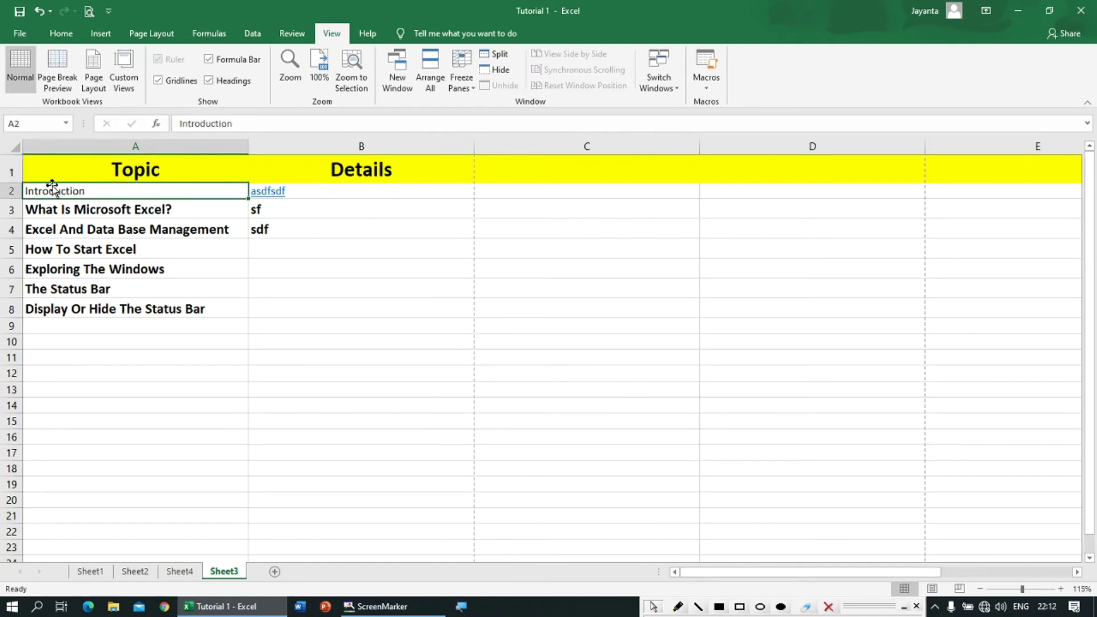
left_click_drag(105, 167, 800, 172)
scroll(186, 185, "down", 1)
scroll(186, 184, "down", 12)
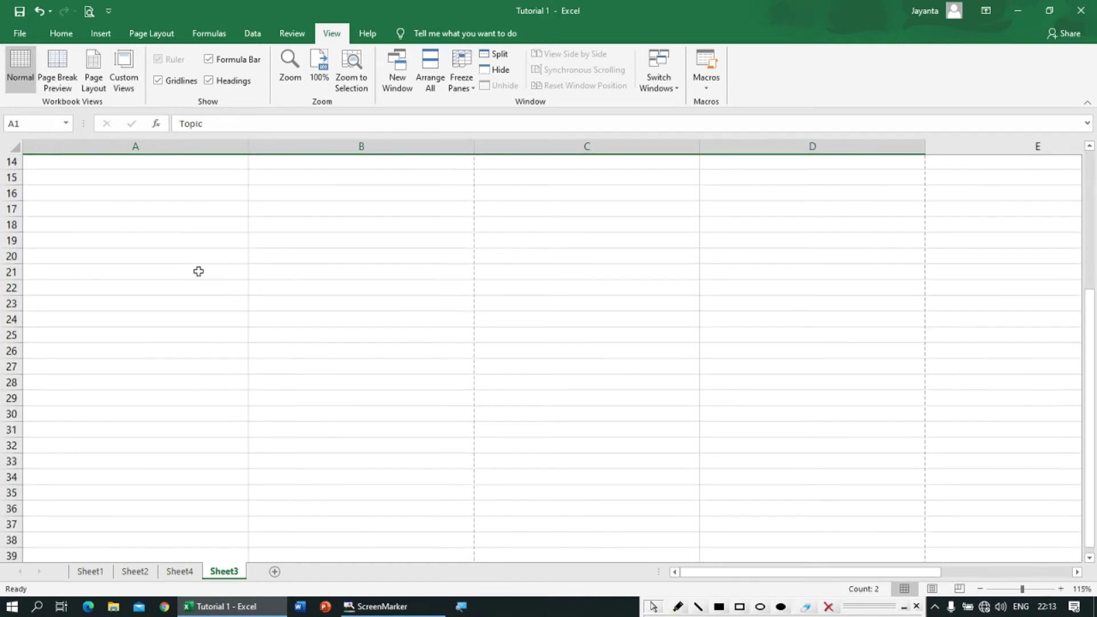
scroll(195, 308, "up", 12)
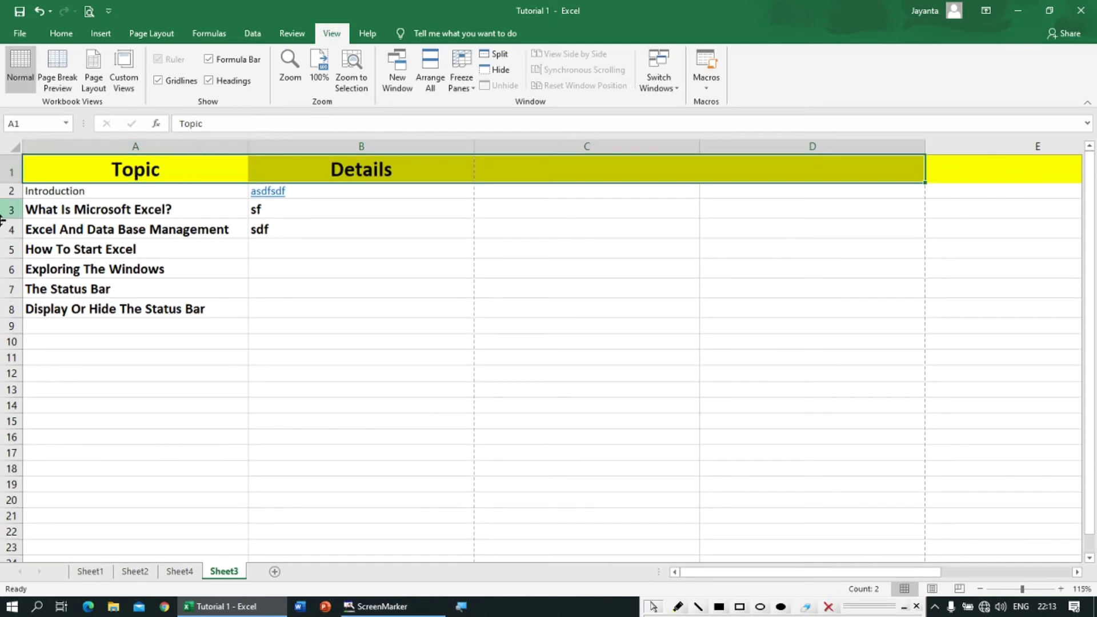
Freeze the panes at cell A2 to lock the heading row above it.
left_click(137, 190)
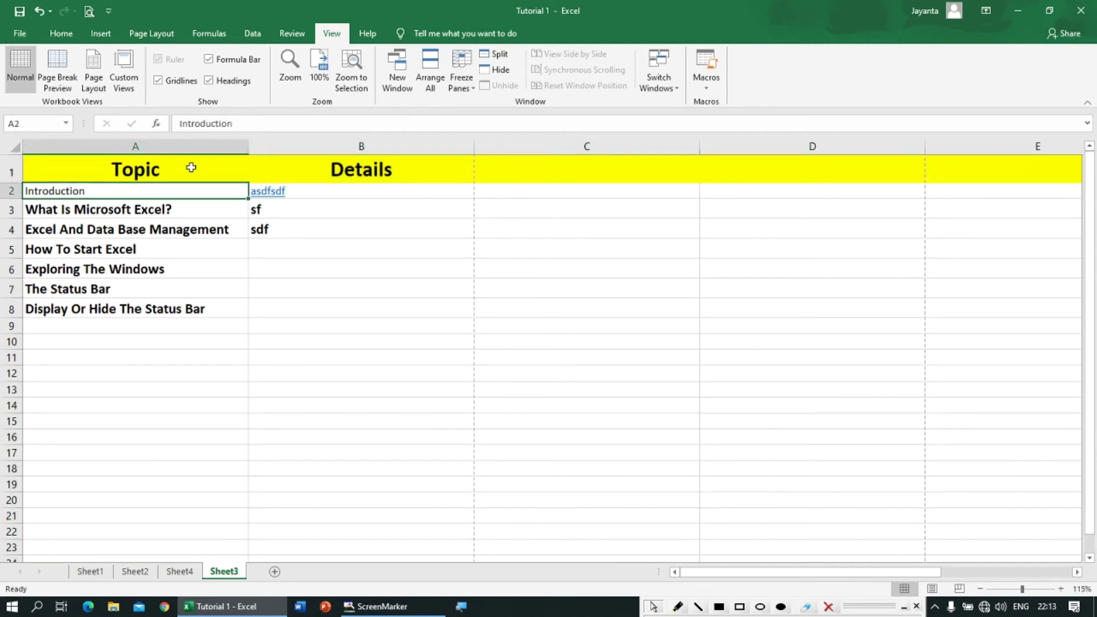
left_click(463, 83)
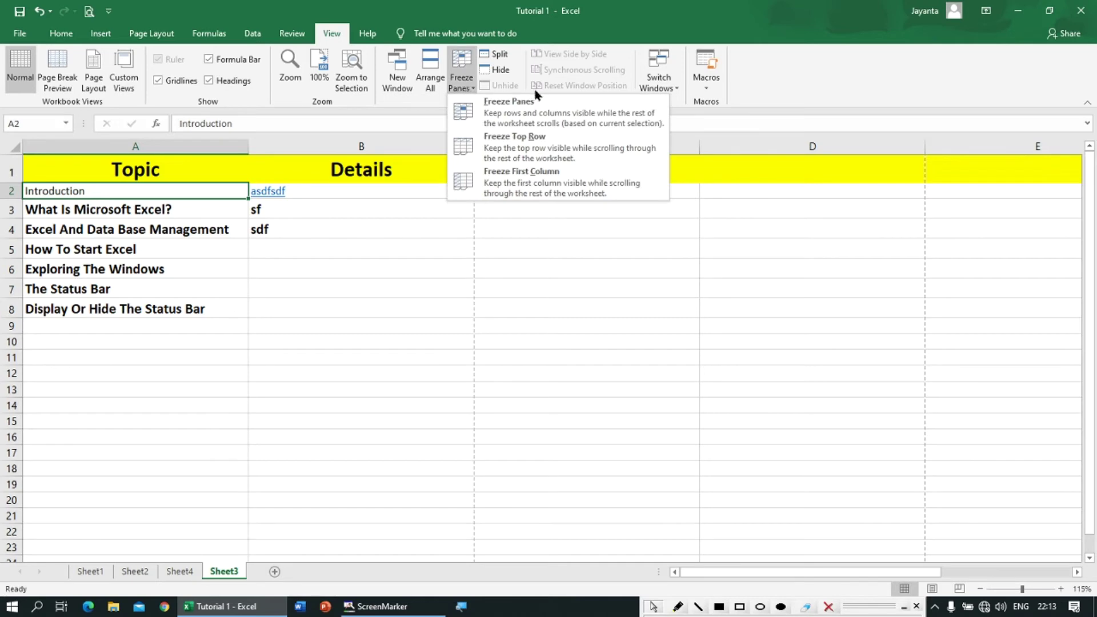
left_click(527, 118)
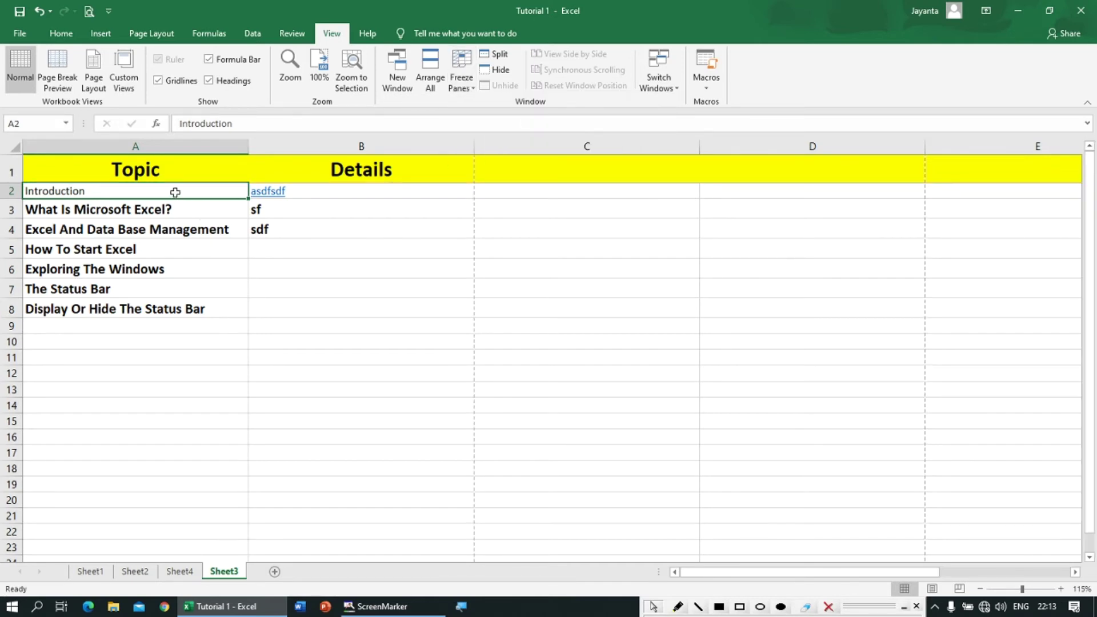
Examine whether the frozen heading row stays in view while moving down column A to row 52.
scroll(173, 192, "down", 3)
scroll(168, 200, "up", 3)
key("Down")
key("Down")
key("Down")
key("Down")
key("Down")
key("Down")
key("Down")
key("Down")
key("Down")
key("Down")
key("Down")
key("Down")
key("Down")
key("Down")
key("Down")
key("Down")
key("Down")
key("Down")
key("Down")
key("Down")
key("Down")
key("Down")
key("Down")
key("Down")
key("Down")
key("Down")
key("Down")
key("Down")
key("Down")
key("Down")
key("Down")
key("Down")
key("Down")
key("Down")
scroll(154, 223, "up", 8)
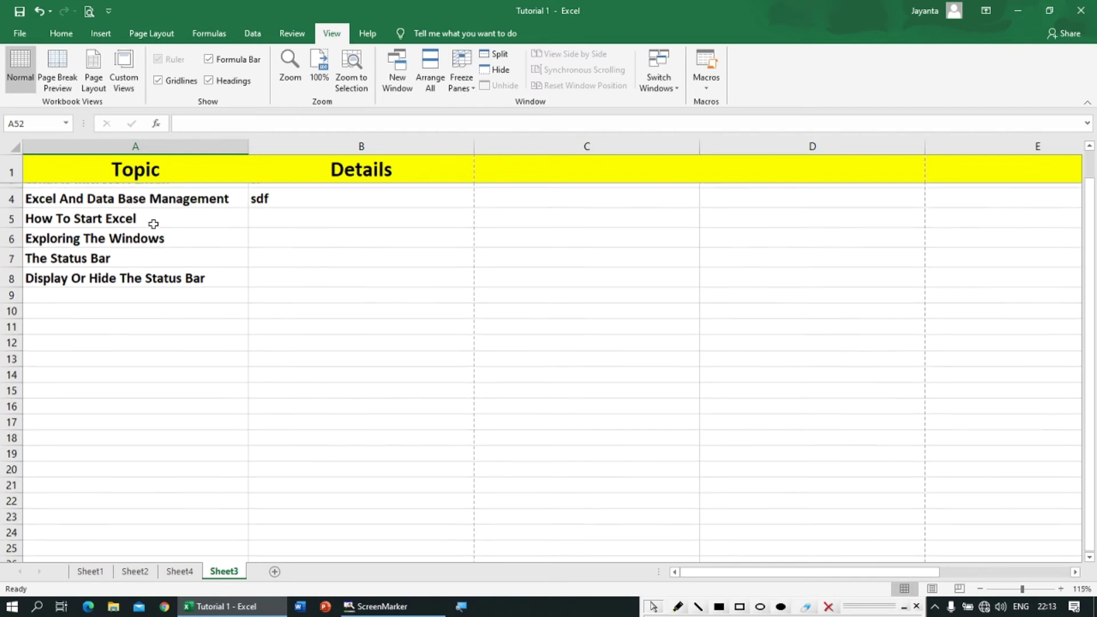
Check the frozen heading row while moving back up column A to cell A1.
scroll(154, 224, "up", 1)
key("Up")
key("Up")
key("Up")
key("Up")
key("Up")
key("Up")
key("Up")
key("Up")
key("Up")
key("Up")
key("Up")
key("Up")
key("Up")
key("Up")
key("Up")
key("Up")
key("Up")
key("Up")
key("Up")
key("Up")
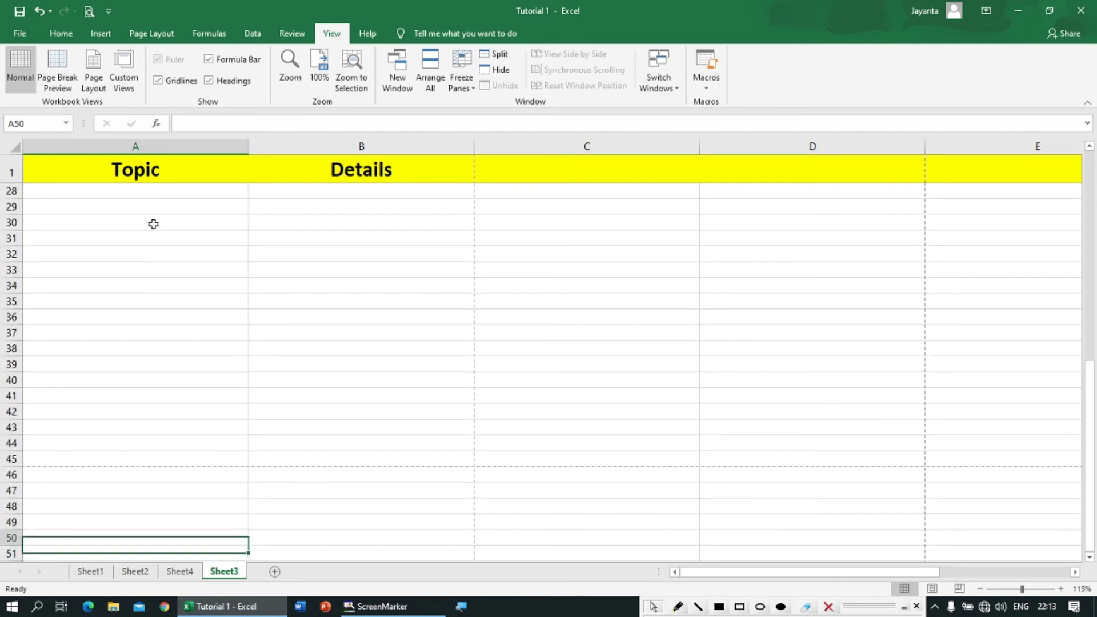
key("Up")
key("Up")
key("Up")
key("Up")
key("Up")
key("Up")
key("Up")
key("Up")
key("Up")
key("Up")
key("Up")
key("Up")
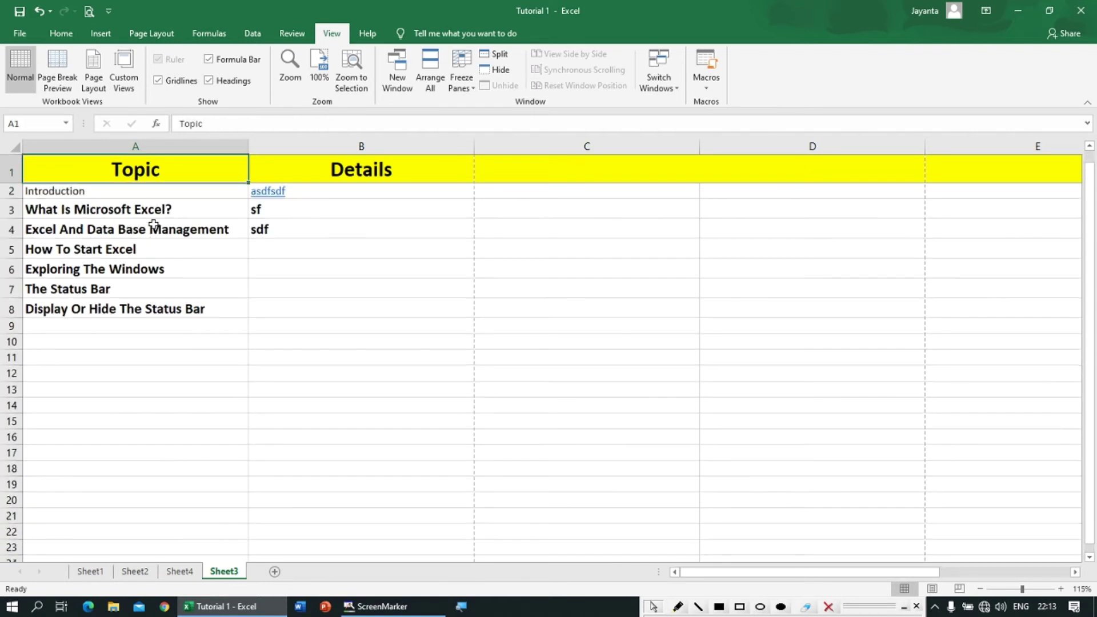
Move down column A past row 30 and back up to examine how the frozen header row behaves during vertical scrolling.
key("Down")
key("Down")
key("Down")
key("Down")
key("Down")
key("Down")
key("Down")
key("Down")
key("Down")
key("Down")
key("Down")
key("Down")
key("Down")
key("Down")
key("Down")
key("Down")
key("Down")
key("Down")
key("Down")
key("Down")
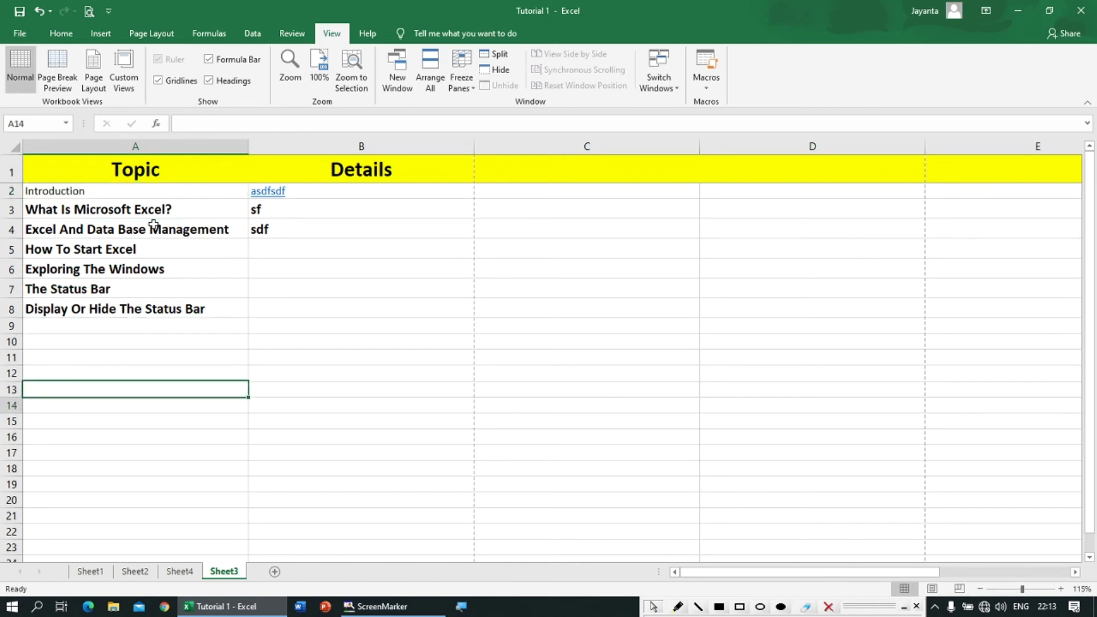
key("Down")
key("Down")
key("Down")
key("Up")
key("Up")
key("Up")
key("Up")
key("Up")
key("Up")
key("Up")
key("Up")
key("Up")
key("Up")
key("Up")
key("Up")
key("Up")
key("Up")
key("Up")
key("Up")
key("Up")
key("Up")
key("Up")
key("Up")
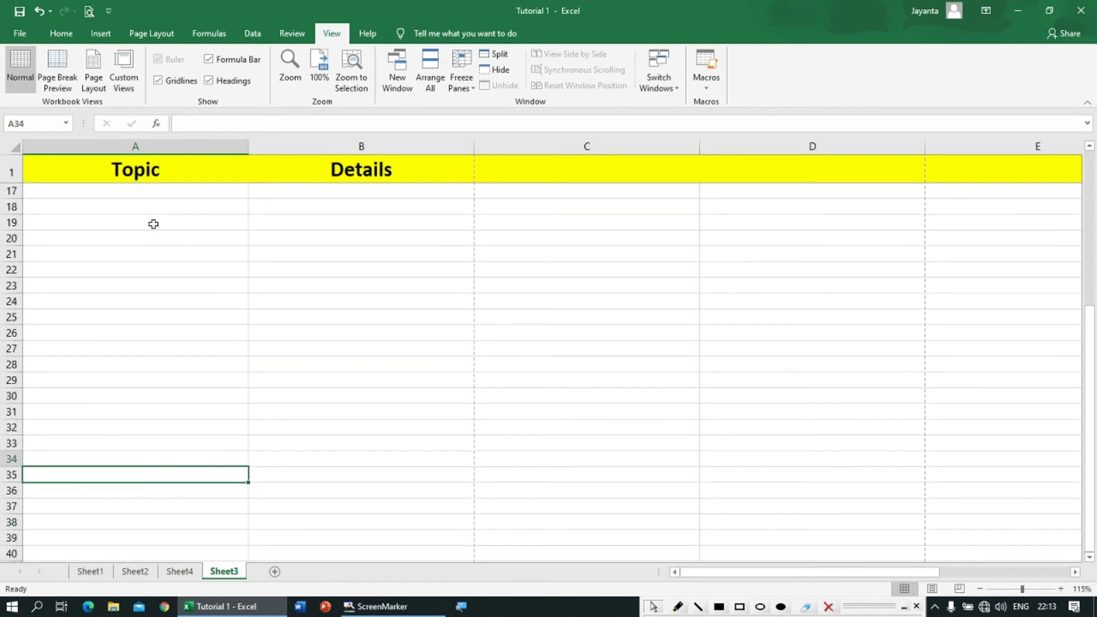
key("Up")
key("Up")
key("Up")
key("Up")
key("Up")
key("Up")
key("Up")
key("Up")
key("Up")
key("Up")
key("Down")
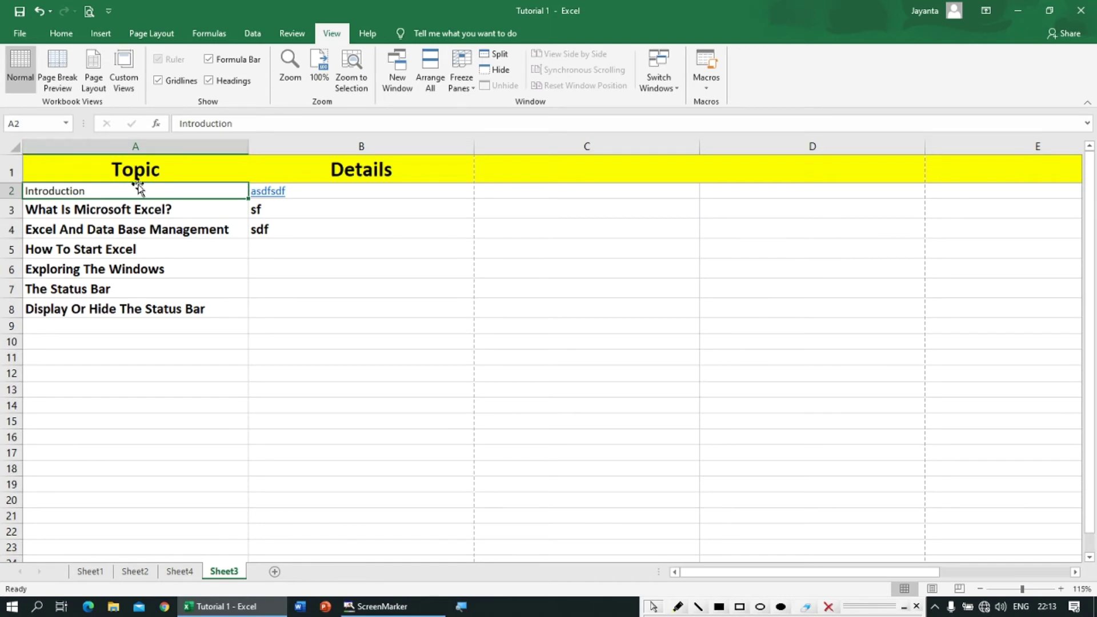
Fill the Topic column range A1:A19 with dark blue-grey and set its text colour to white.
left_click_drag(187, 166, 892, 170)
left_click_drag(85, 166, 80, 483)
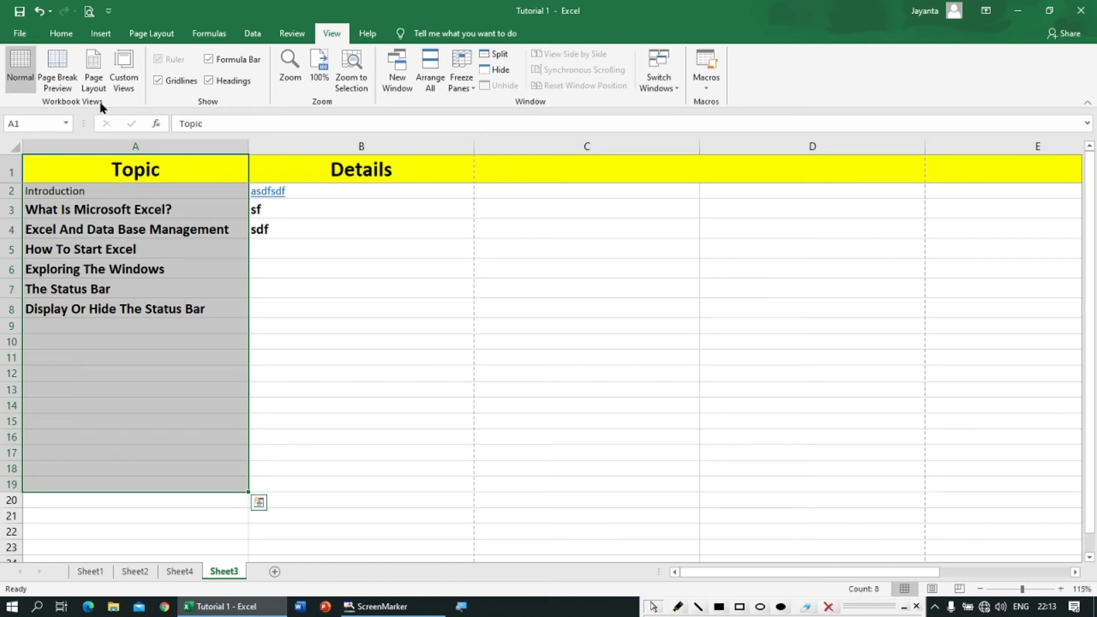
left_click(62, 33)
left_click(218, 86)
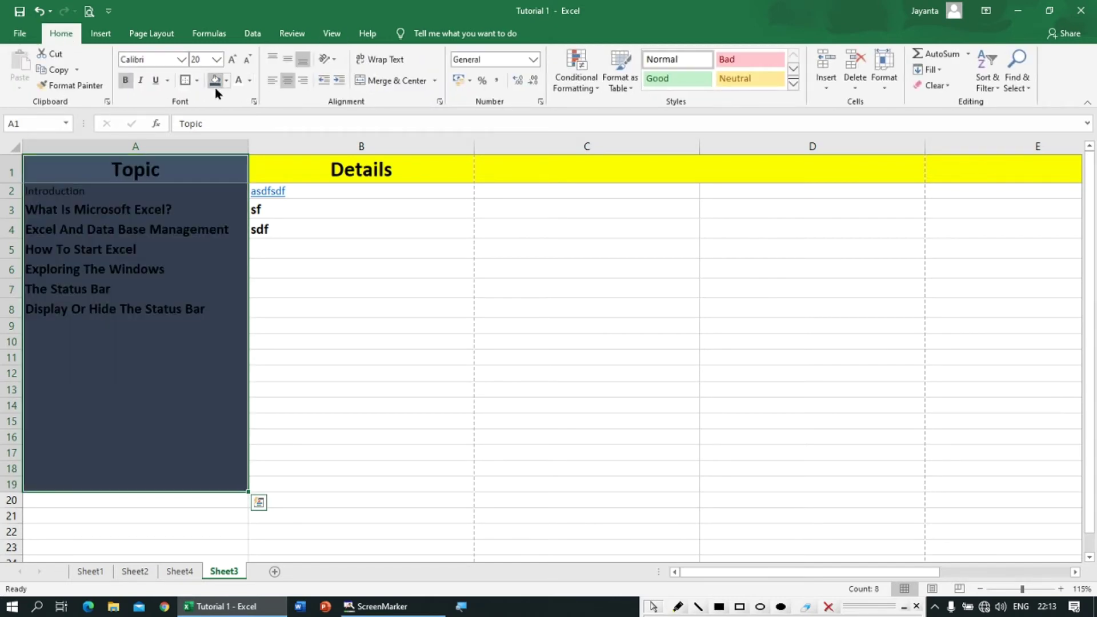
left_click(239, 86)
Fill the header cells A1:C1 with the same dark blue-grey colour.
left_click_drag(135, 169, 692, 170)
left_click(215, 81)
left_click(289, 211)
left_click(304, 189)
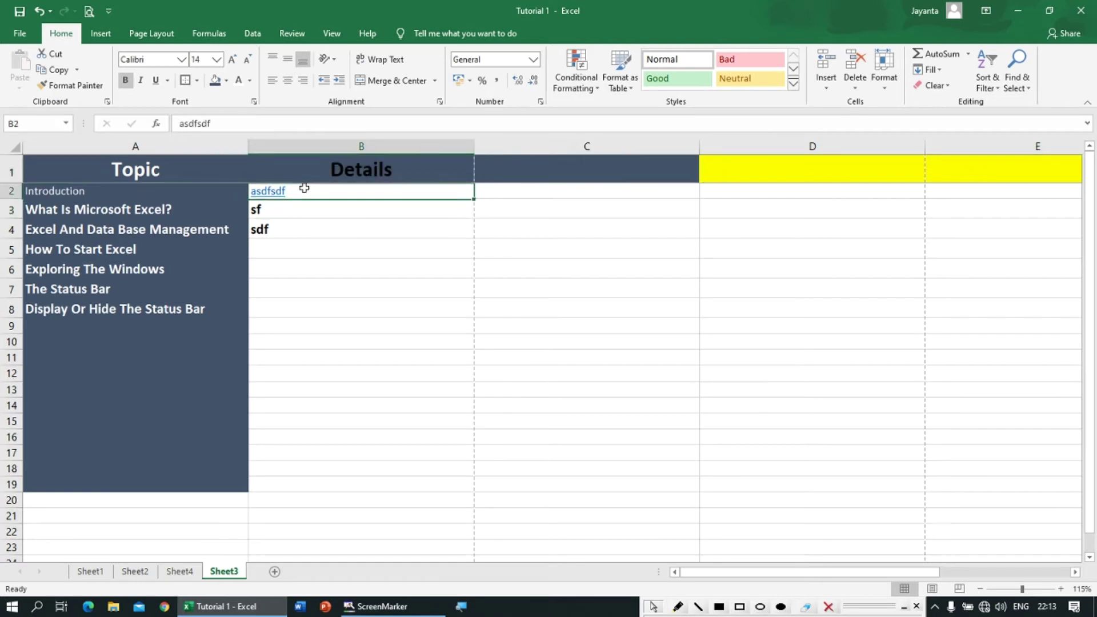
Freeze the top row of Sheet3.
left_click(332, 33)
left_click(460, 80)
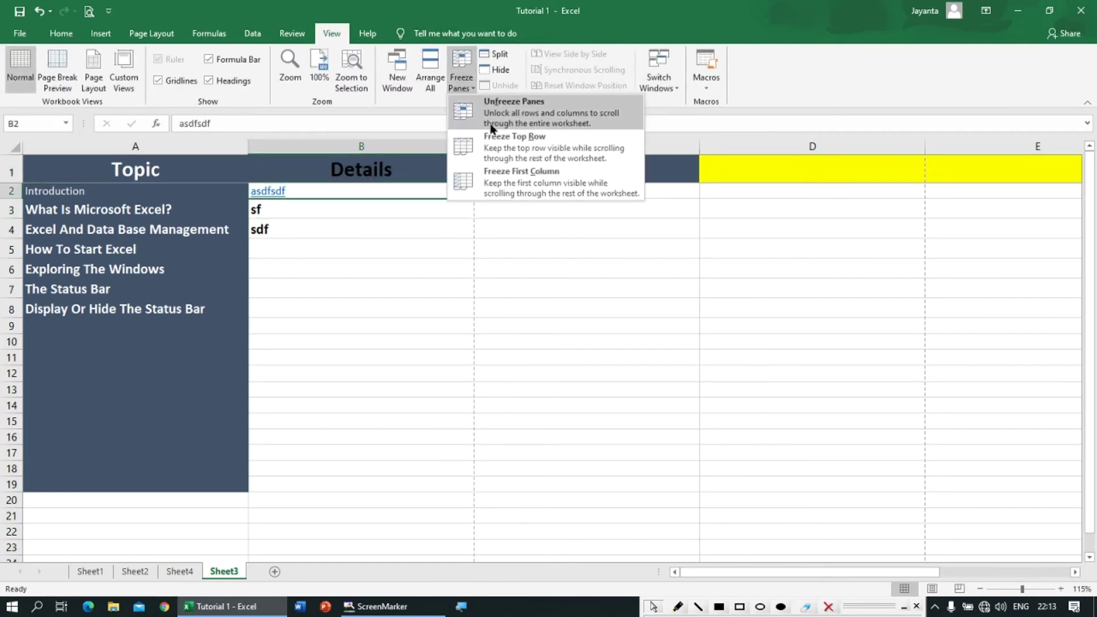
left_click(497, 148)
Move across row 2 and back to column A to examine how the Topic column behaves during horizontal scrolling.
key("Right")
key("Right")
key("Right")
key("Right")
key("Right")
key("Right")
key("Right")
key("Right")
key("Right")
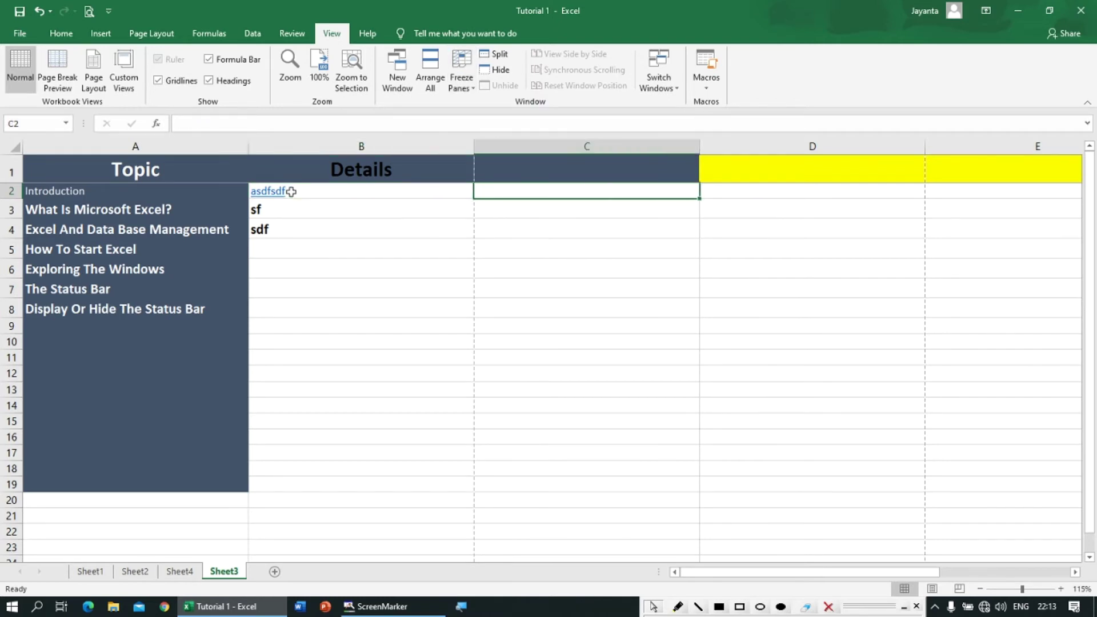
key("Home")
key("Right")
key("Right")
key("Right")
key("Right")
key("Right")
key("Left")
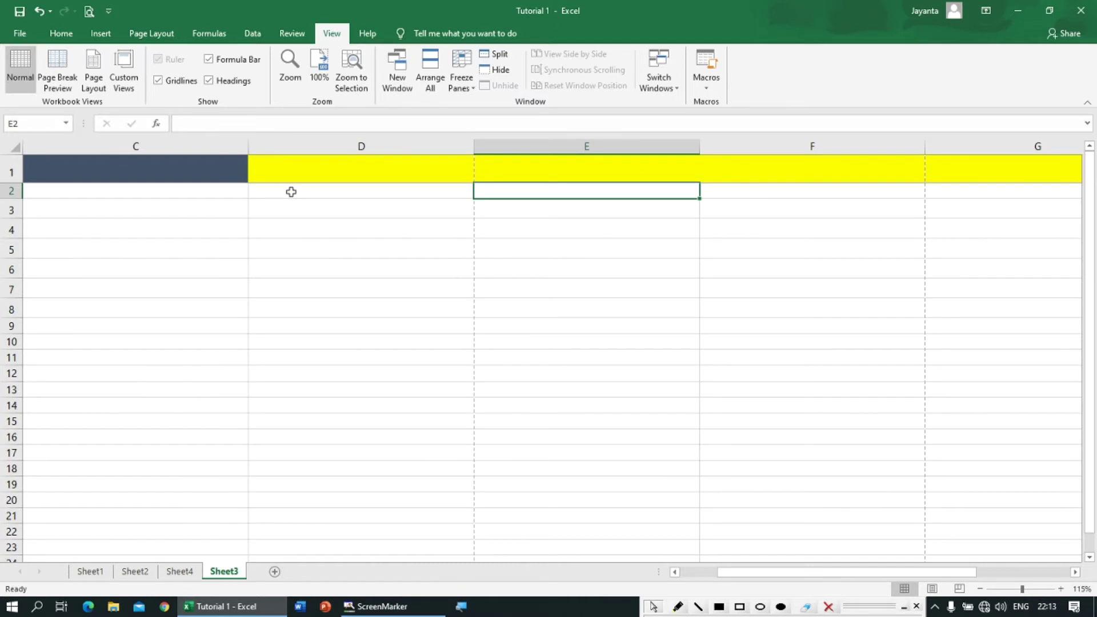
key("Home")
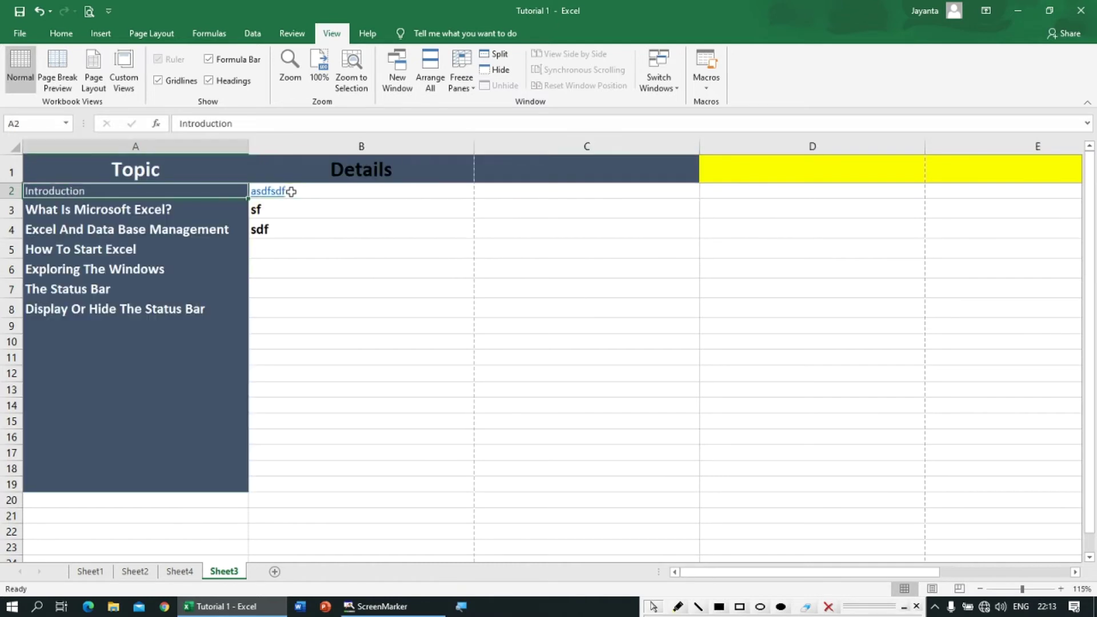
Freeze the first column of Sheet3.
left_click(461, 80)
left_click(318, 195)
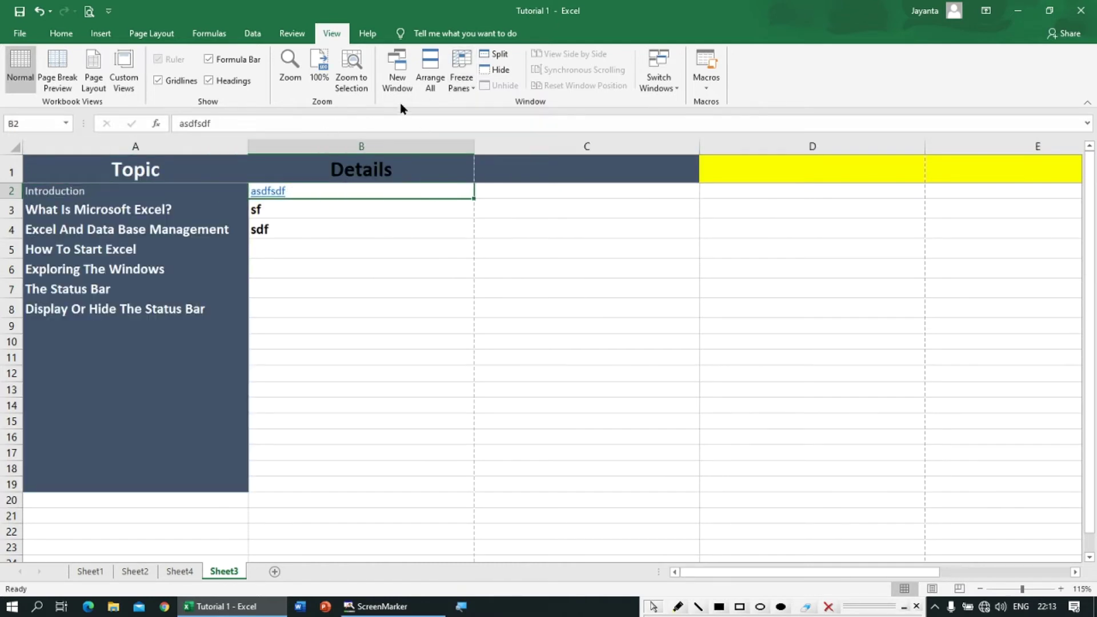
left_click(460, 80)
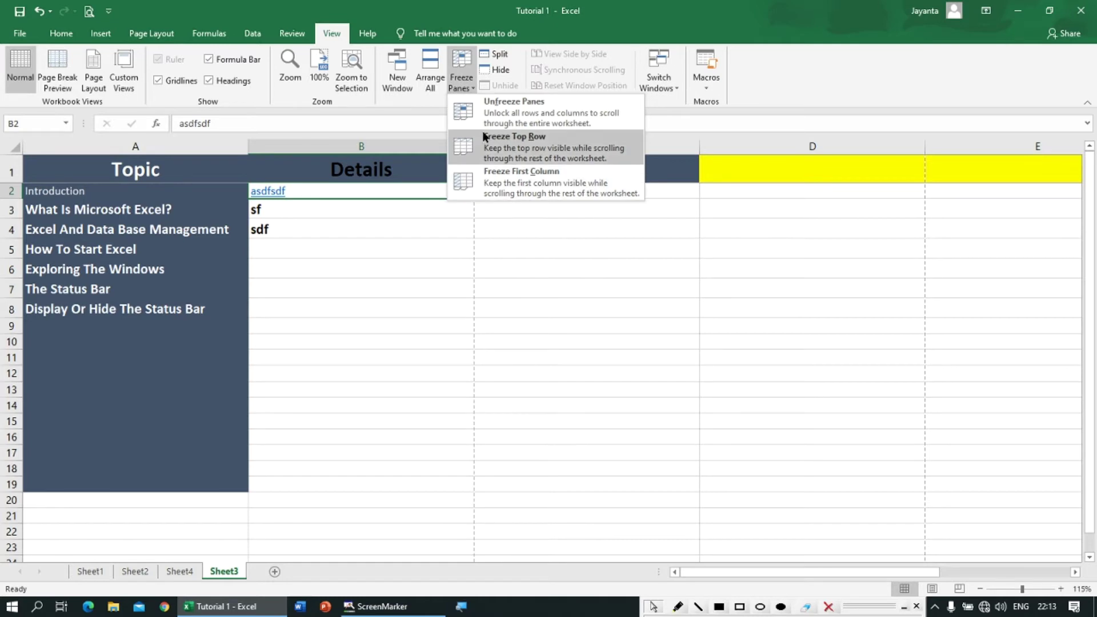
left_click(503, 178)
Move across row 2 to about column L and back to examine how the frozen Topic column behaves.
key("Right")
key("Right")
key("Right")
key("Right")
key("Right")
key("Right")
key("Right")
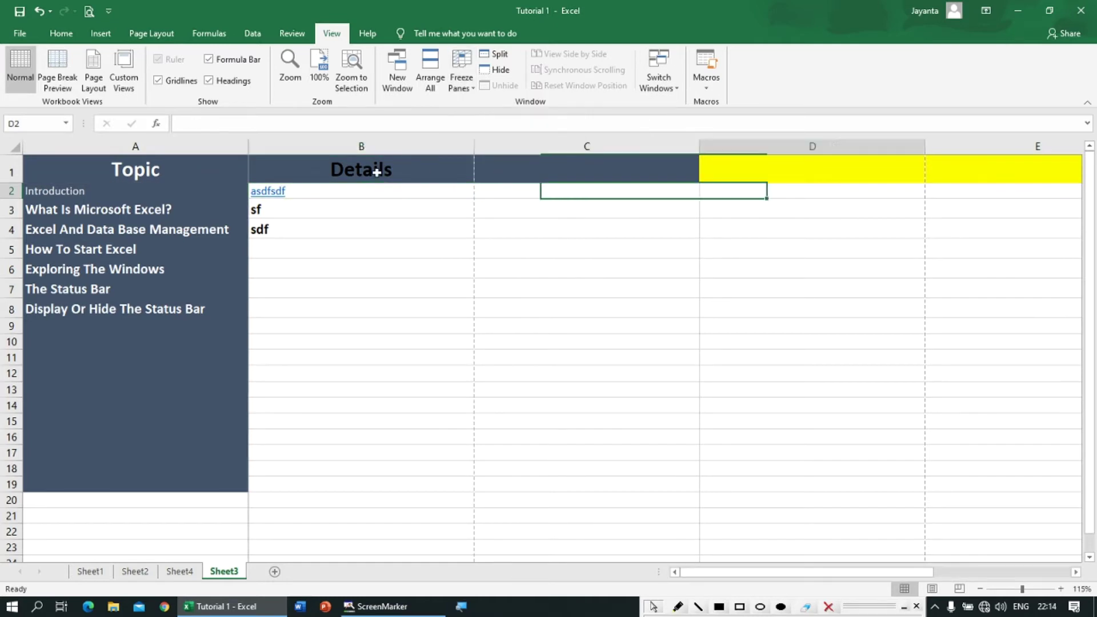
key("Right")
key("Right")
key("Right")
key("Right")
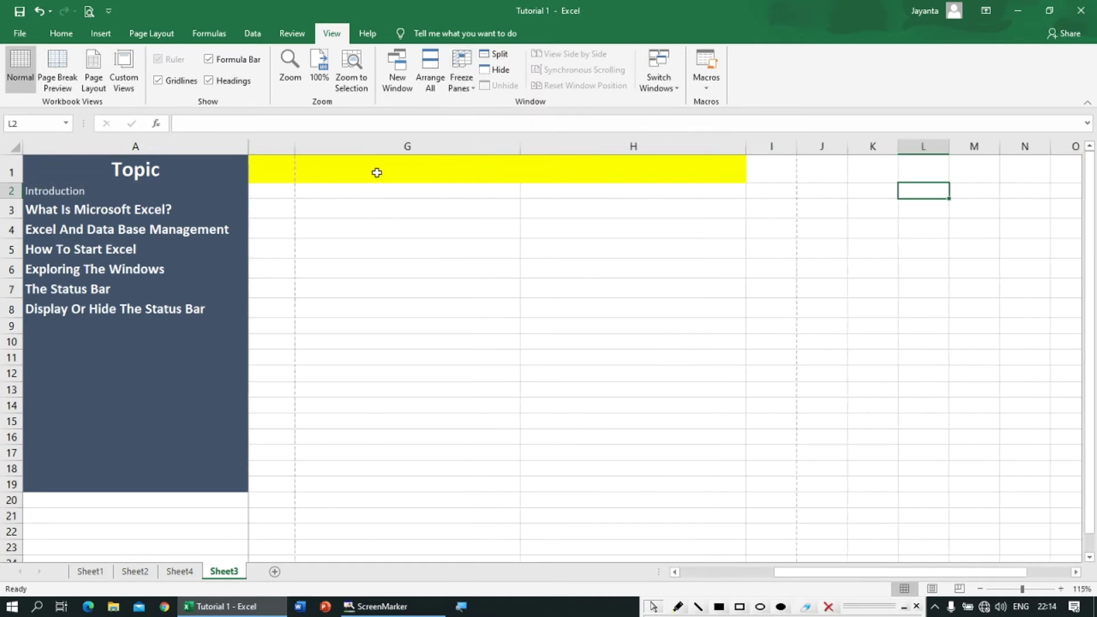
key("Left")
key("Left")
key("Left")
key("Left")
key("Left")
key("Left")
key("Left")
key("Left")
key("Left")
key("Left")
key("Left")
key("Left")
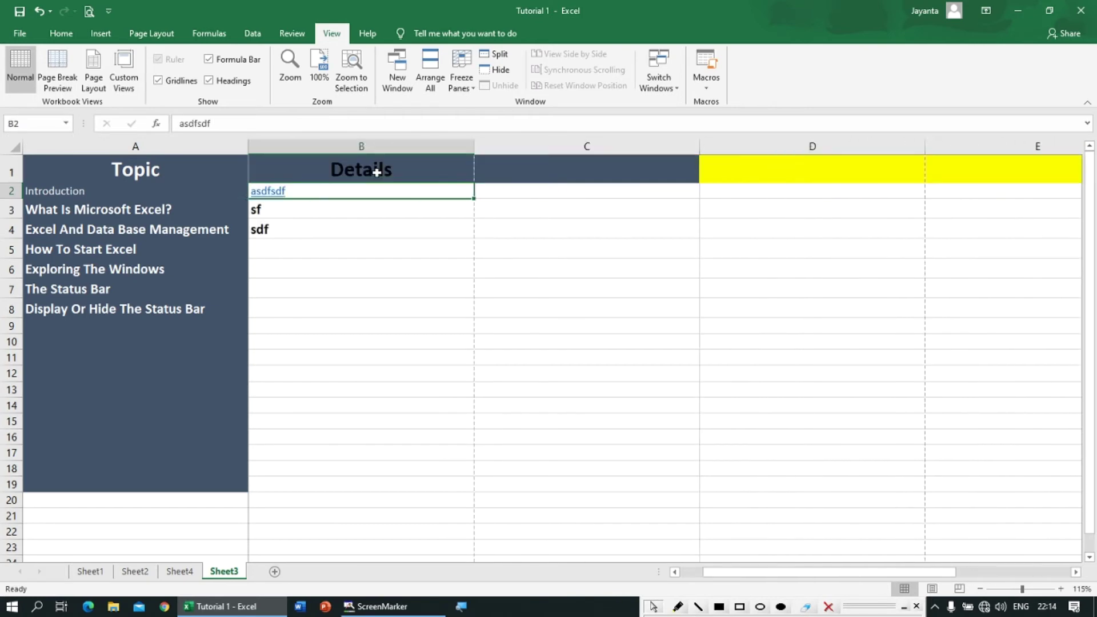
Unfreeze the panes of Sheet3 and check the sheet's vertical scrolling.
left_click_drag(212, 173, 206, 357)
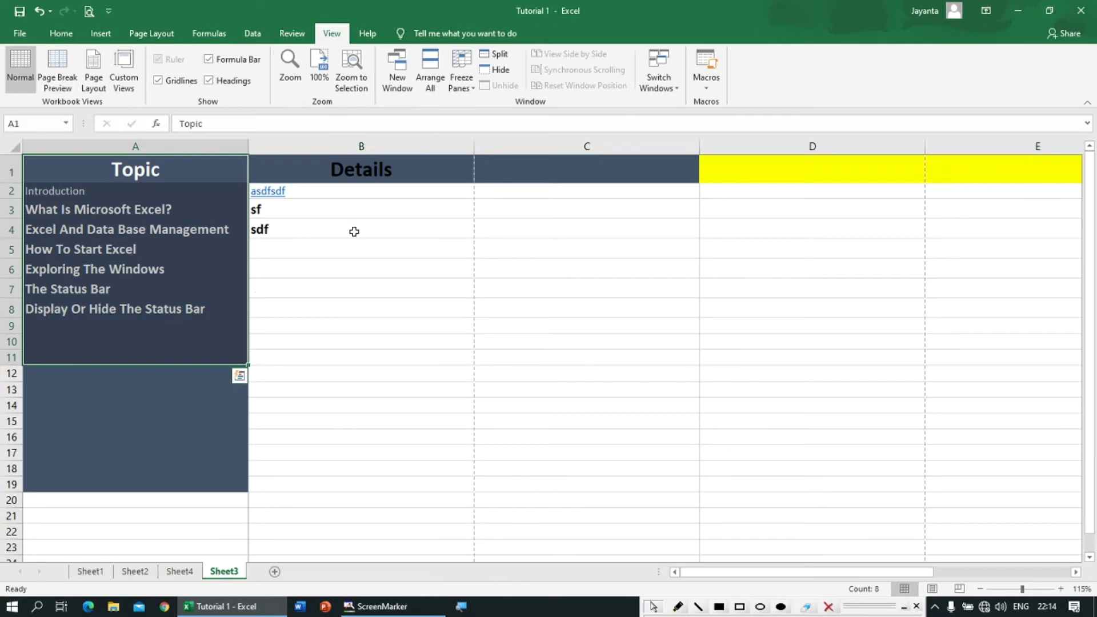
left_click(460, 91)
left_click(474, 109)
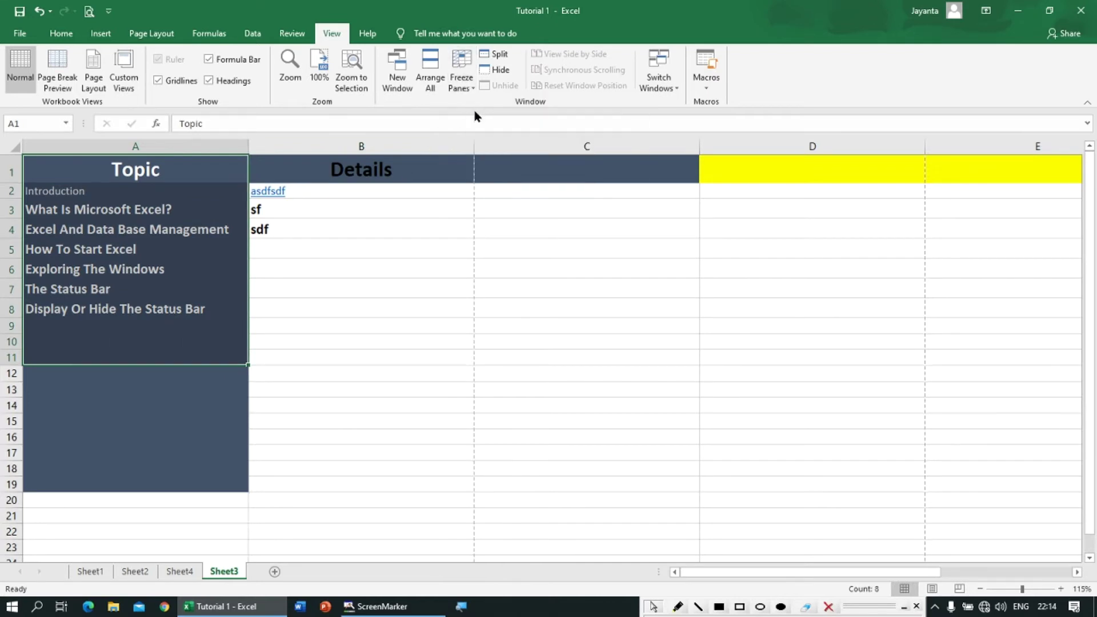
left_click(277, 171)
scroll(445, 155, "down", 4)
scroll(430, 193, "up", 4)
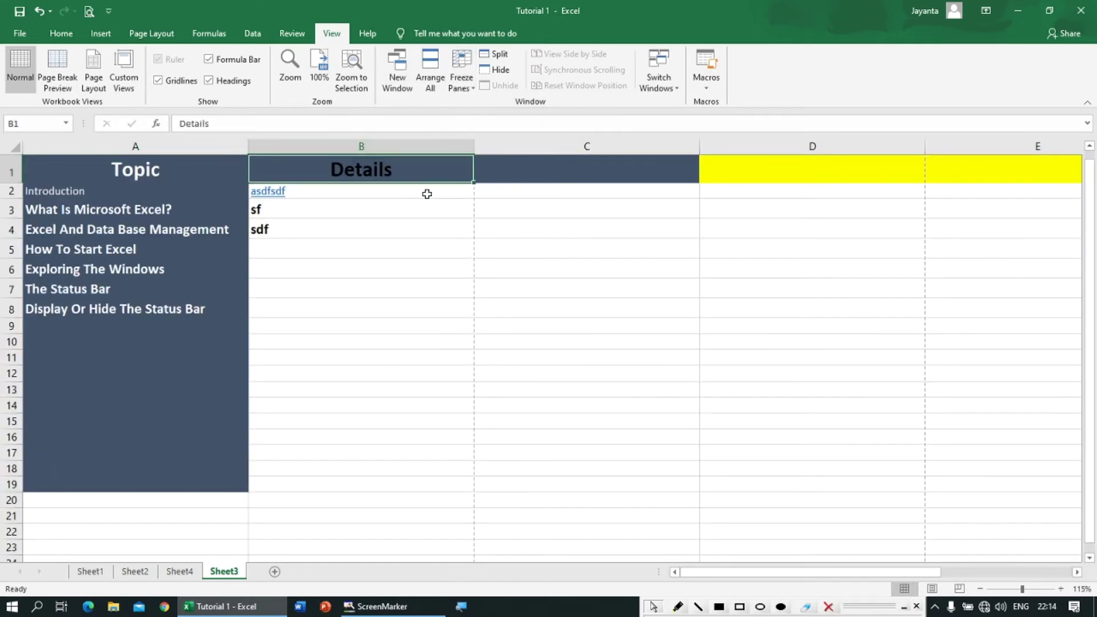
Undo the dark fill and white text formatting on the Topic column and header row.
left_click(323, 192)
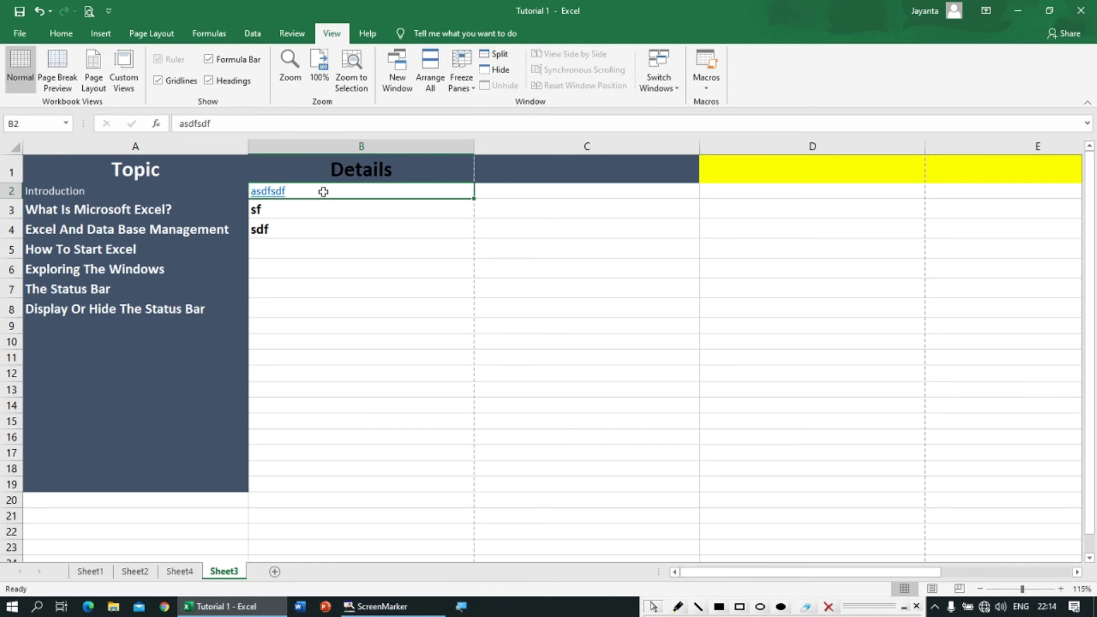
key("ctrl+z")
key("ctrl+z")
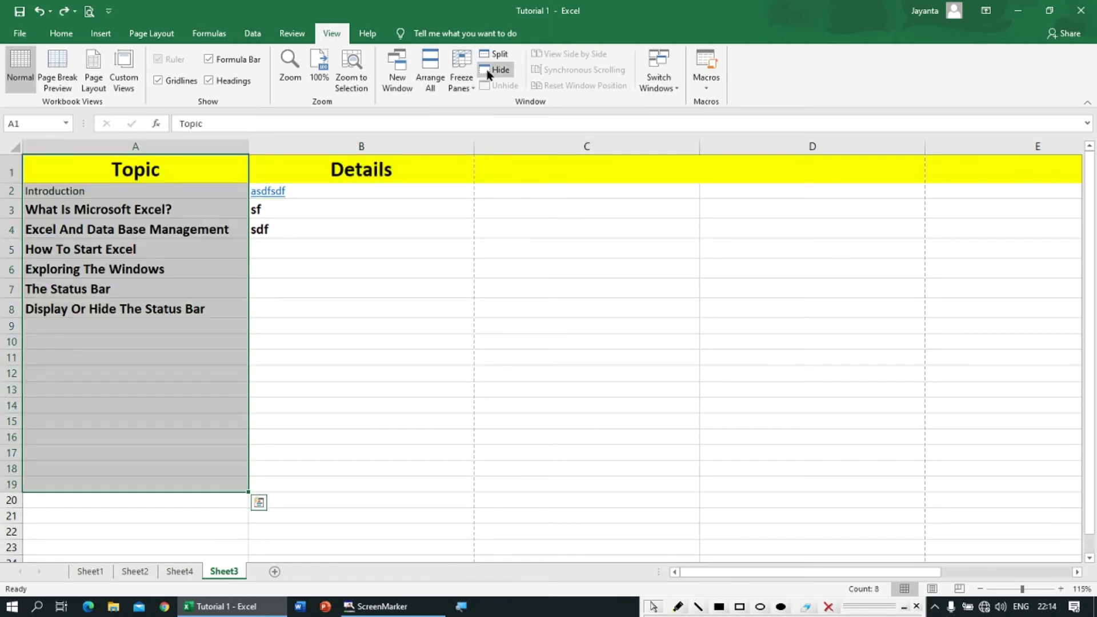
left_click(373, 148)
right_click(374, 148)
key("Escape")
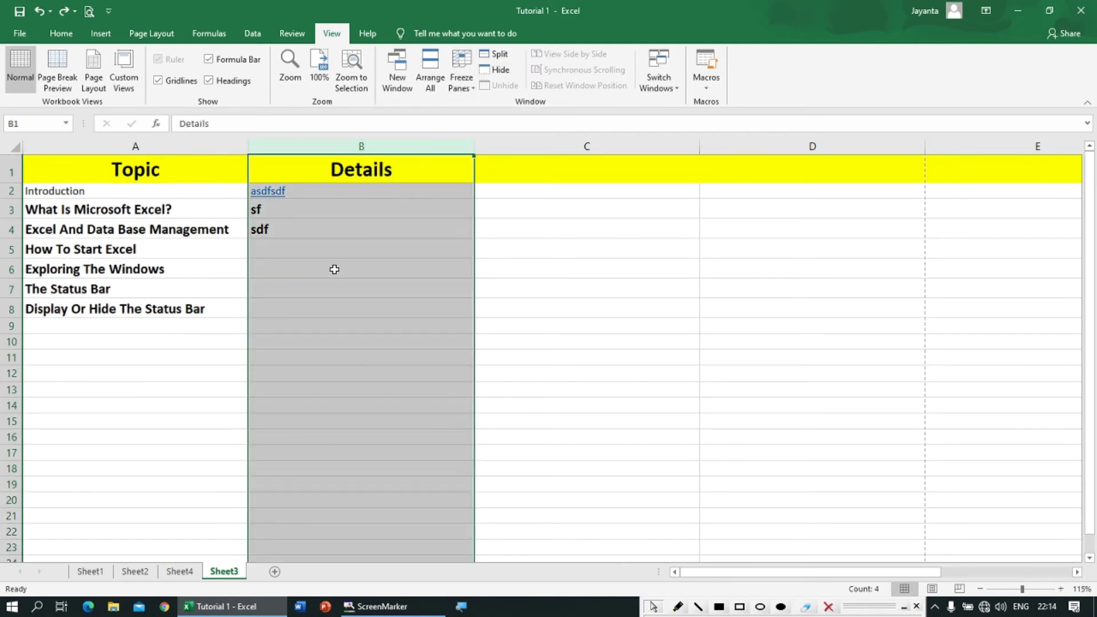
left_click(68, 35)
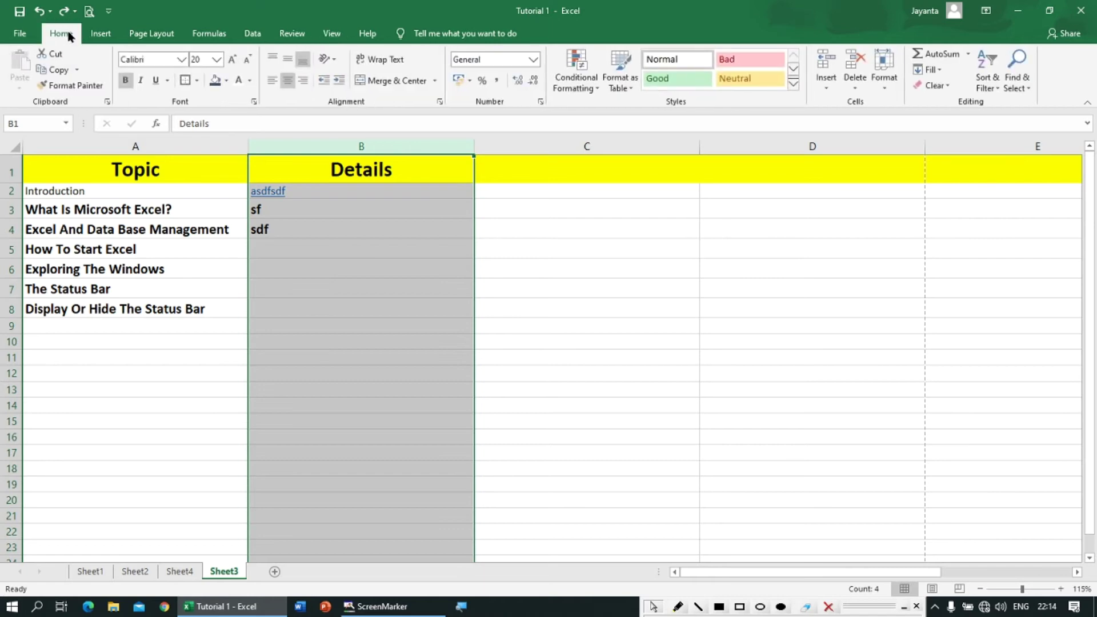
left_click(321, 169)
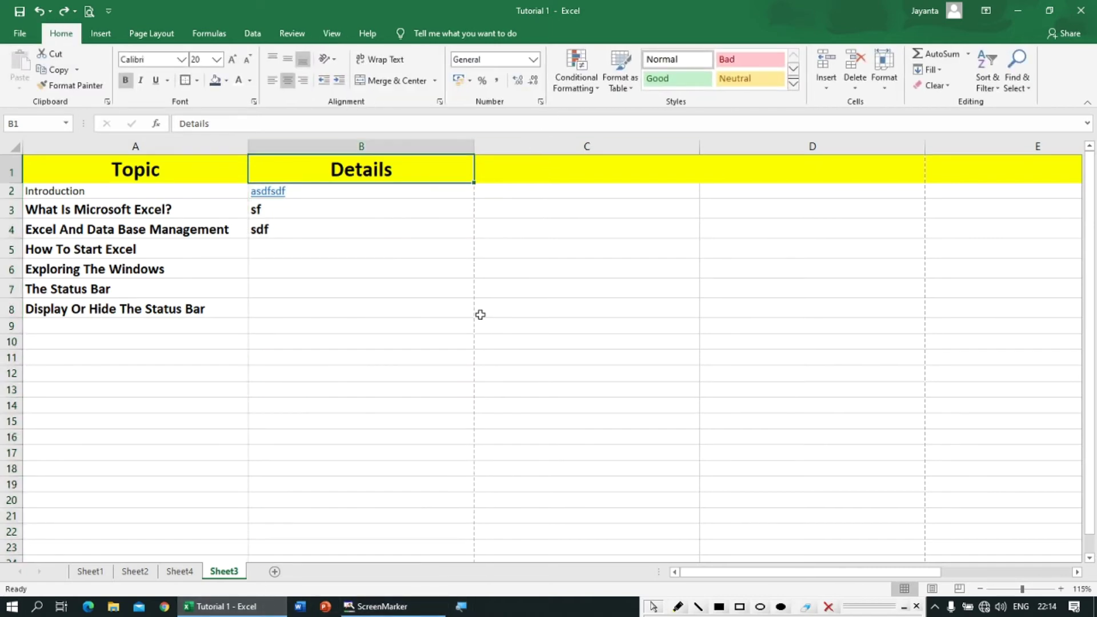
left_click(583, 93)
left_click(385, 333)
left_click(521, 178)
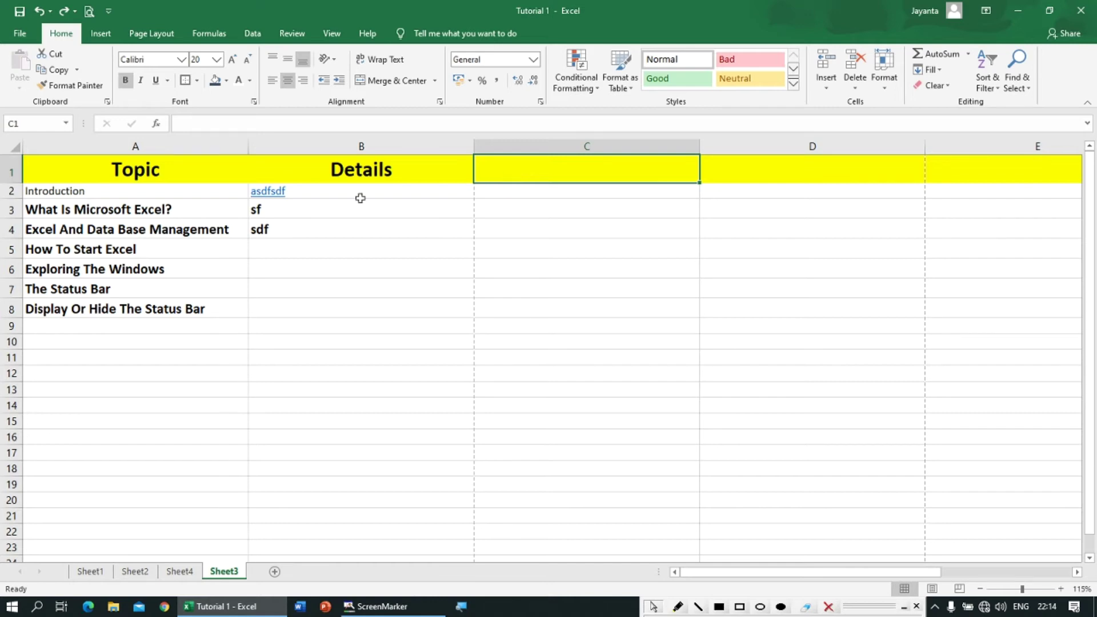
left_click(89, 210)
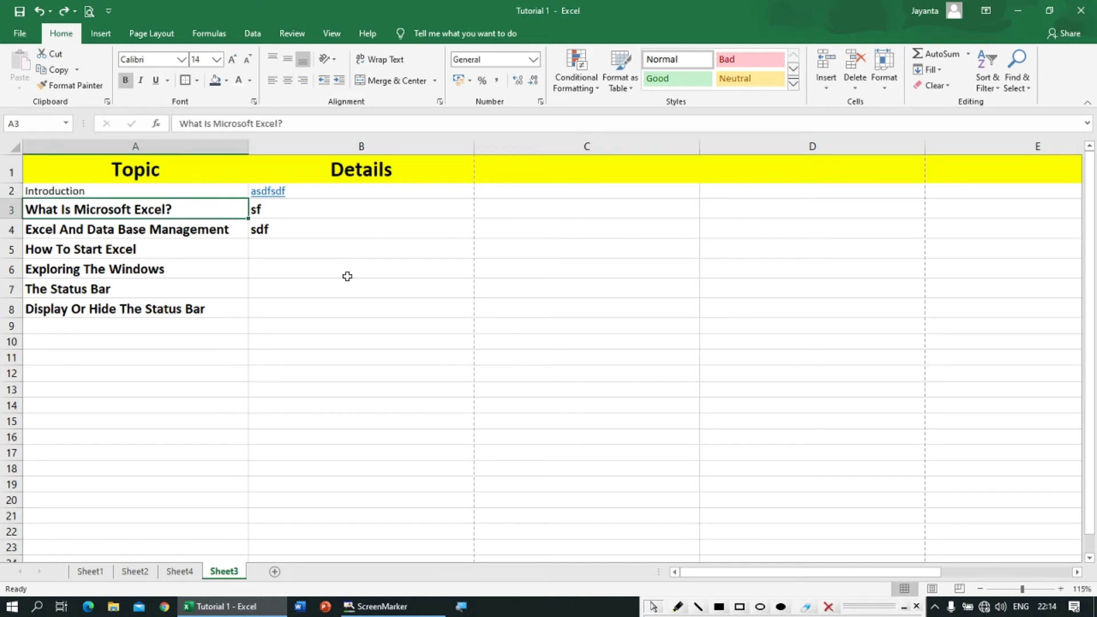
scroll(322, 384, "down", 2, "ctrl")
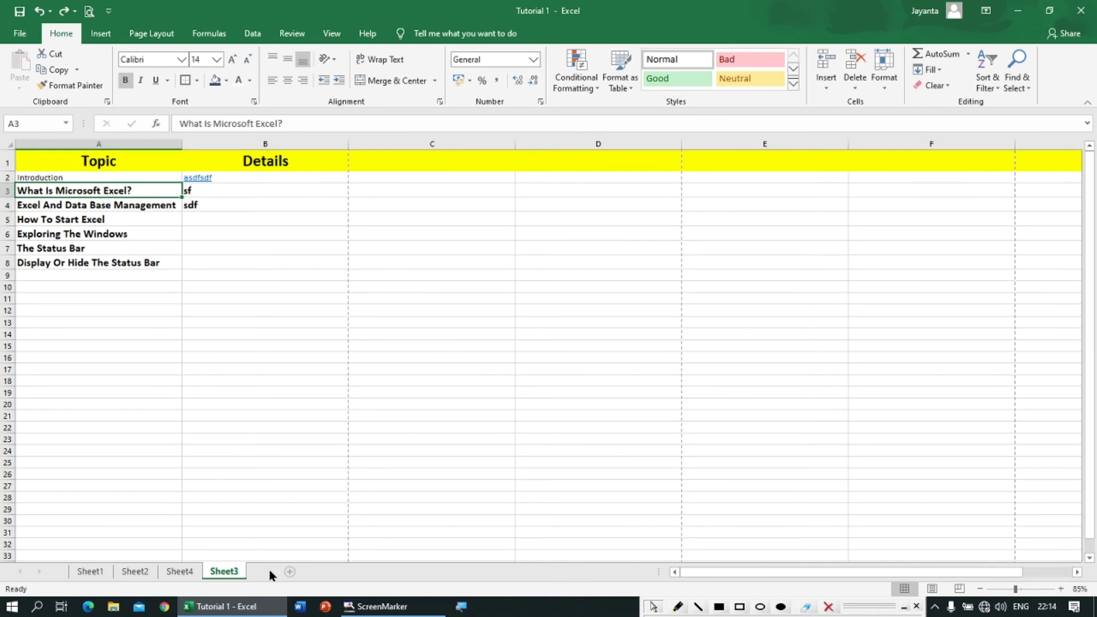
Add a new worksheet and insert a table over the range A1:E9, leaving the option for existing headers off.
left_click(271, 571)
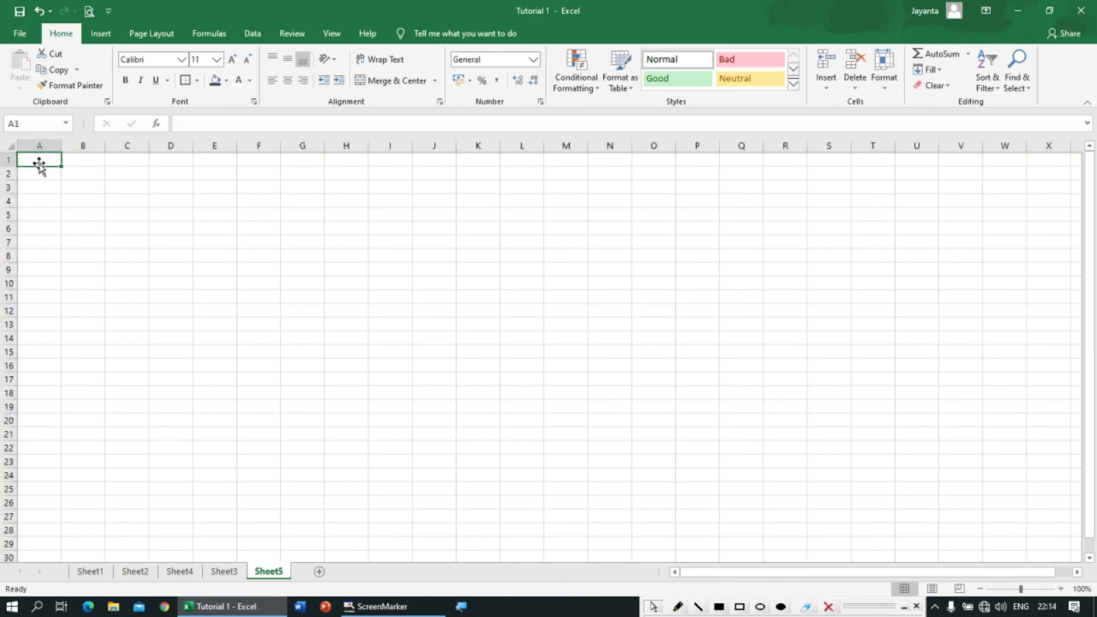
left_click(101, 33)
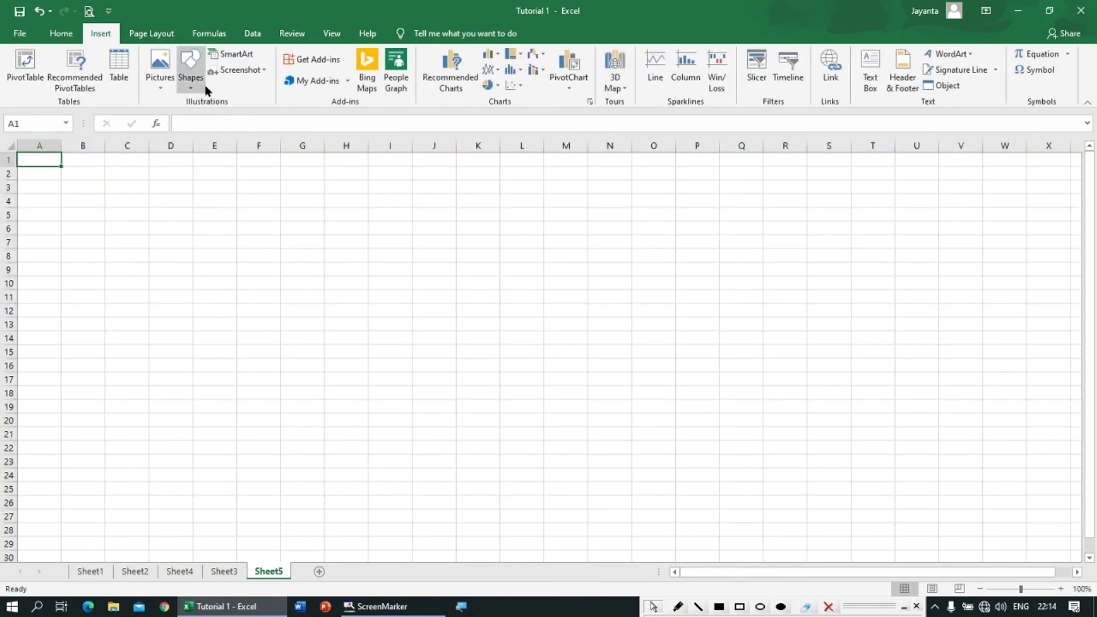
left_click(117, 73)
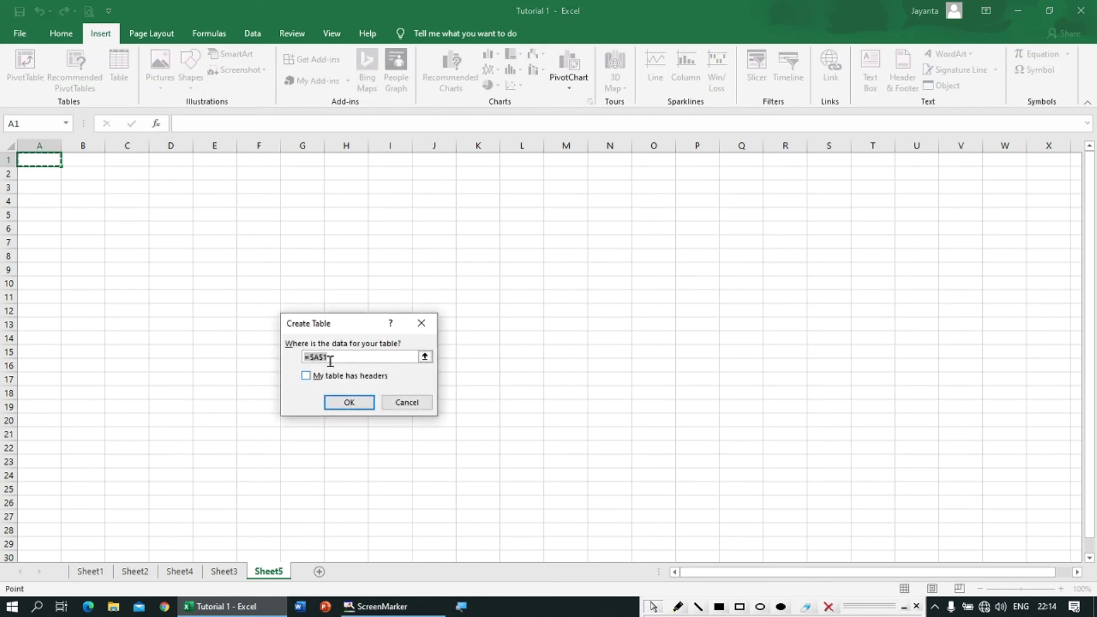
left_click_drag(46, 160, 210, 262)
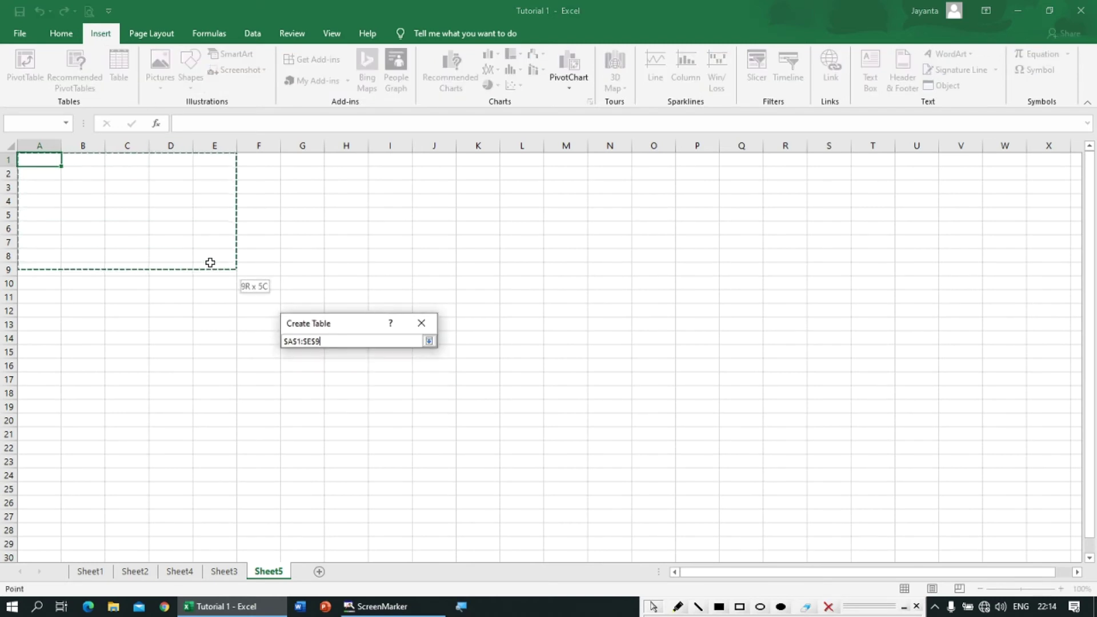
left_click(357, 405)
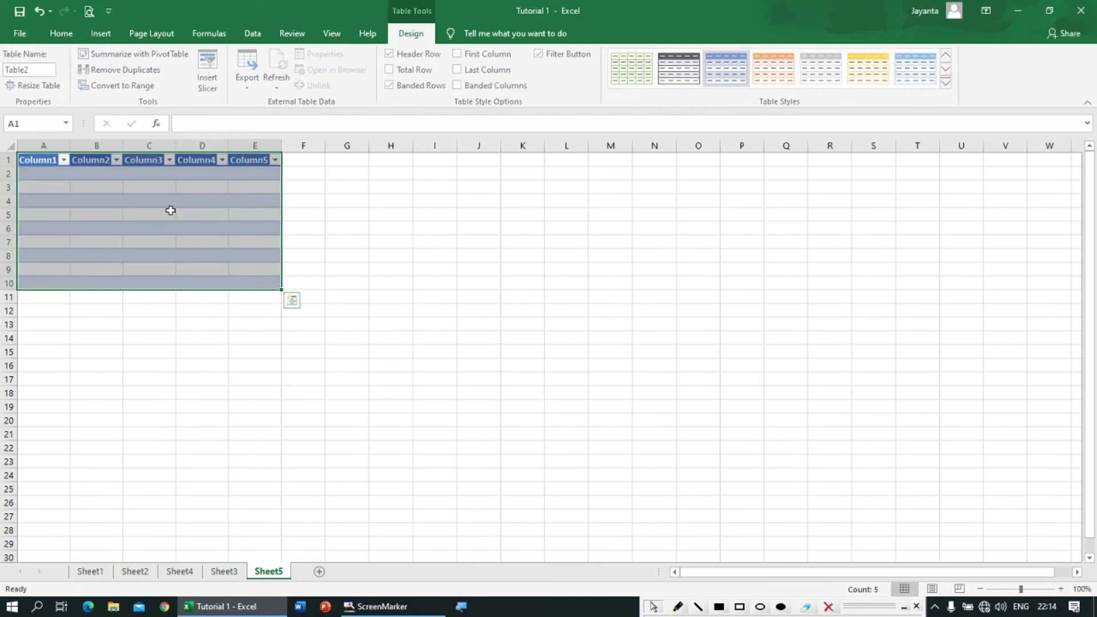
Rename the table's first three column headers as Name, State and City.
left_click(45, 160)
type("Name")
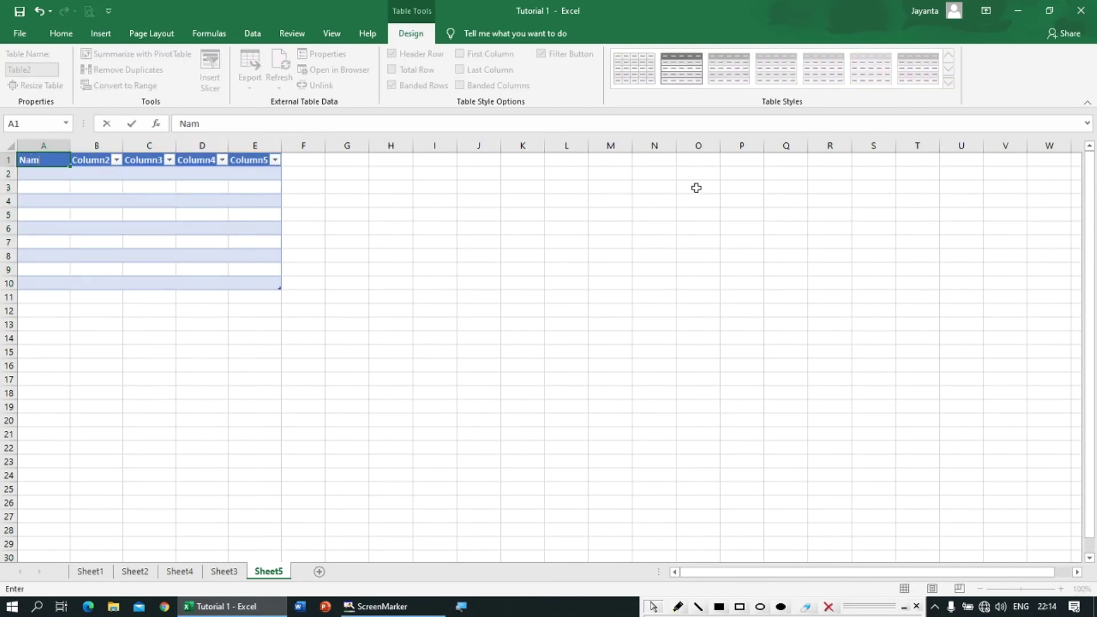
key("Tab")
type("State")
key("ctrl+Return")
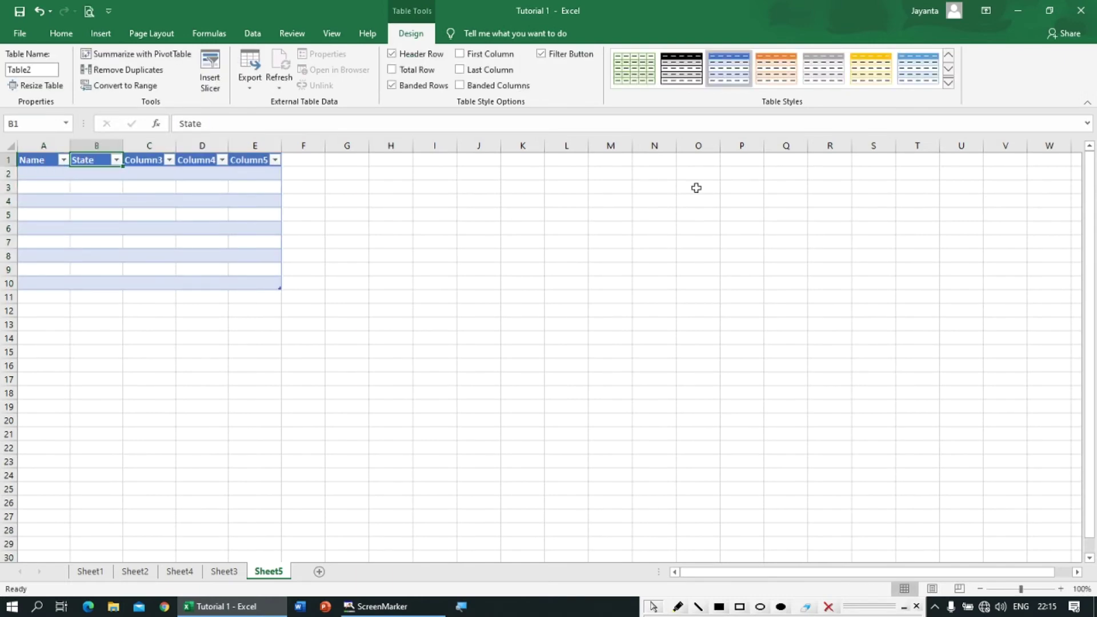
key("Tab")
type("City")
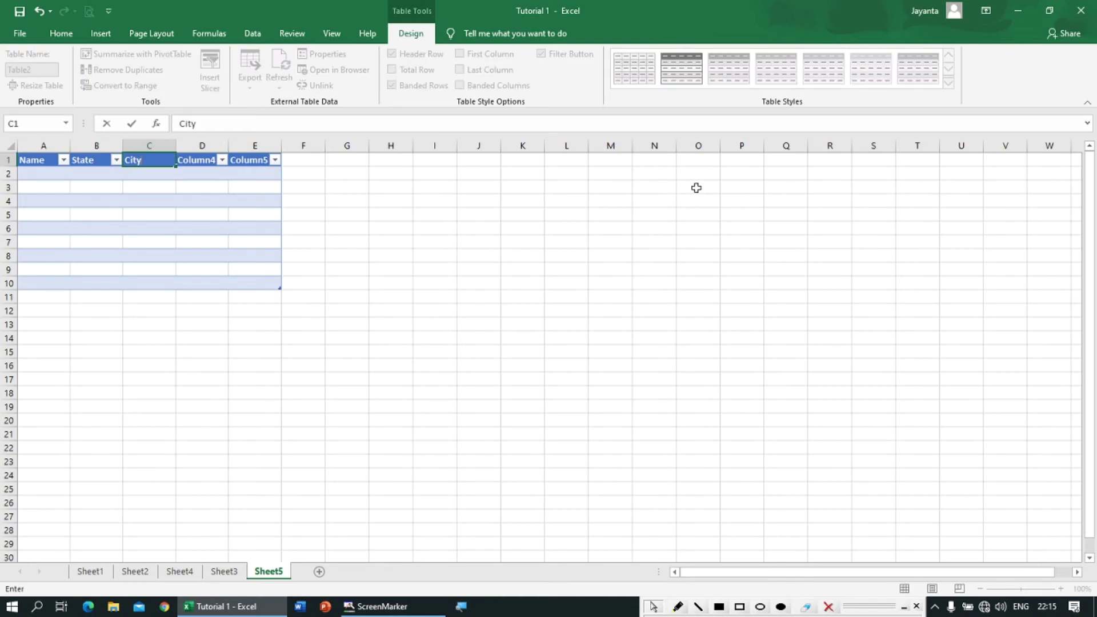
key("Tab")
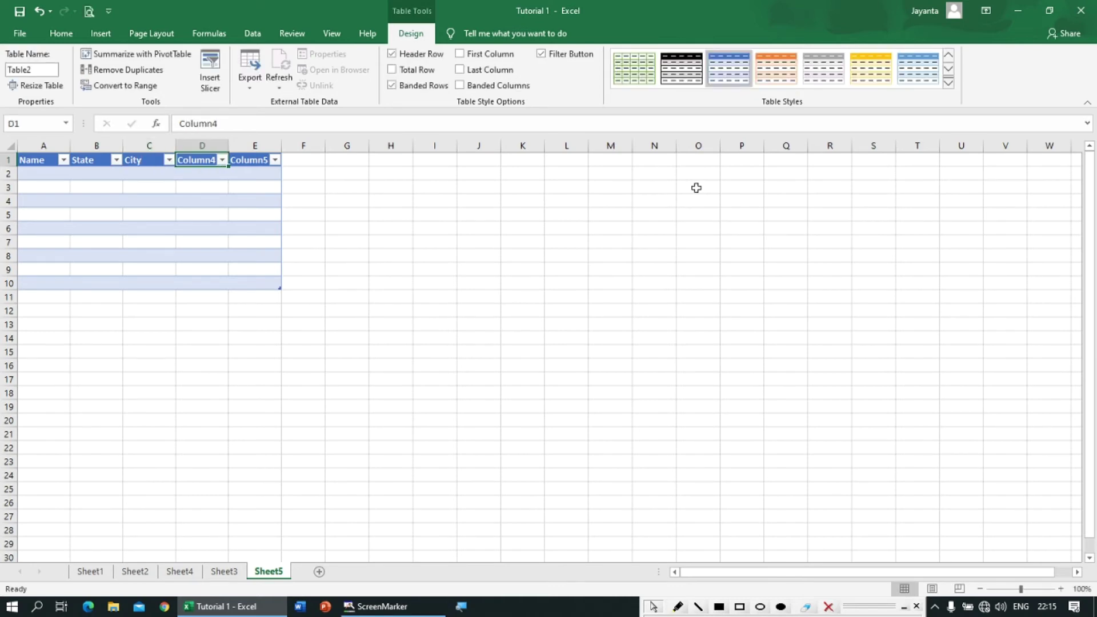
Rename the table's fourth and fifth column headers as Amount and Unit.
type("Amount")
key("Tab")
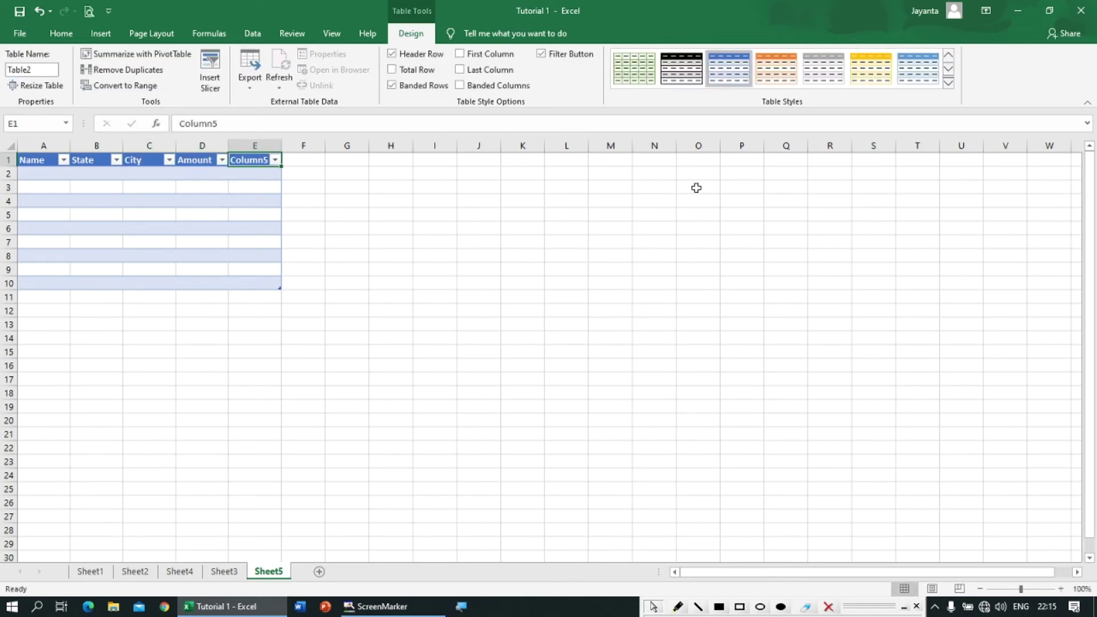
type("Unit")
key("Left")
key("Left")
key("Left")
key("Left")
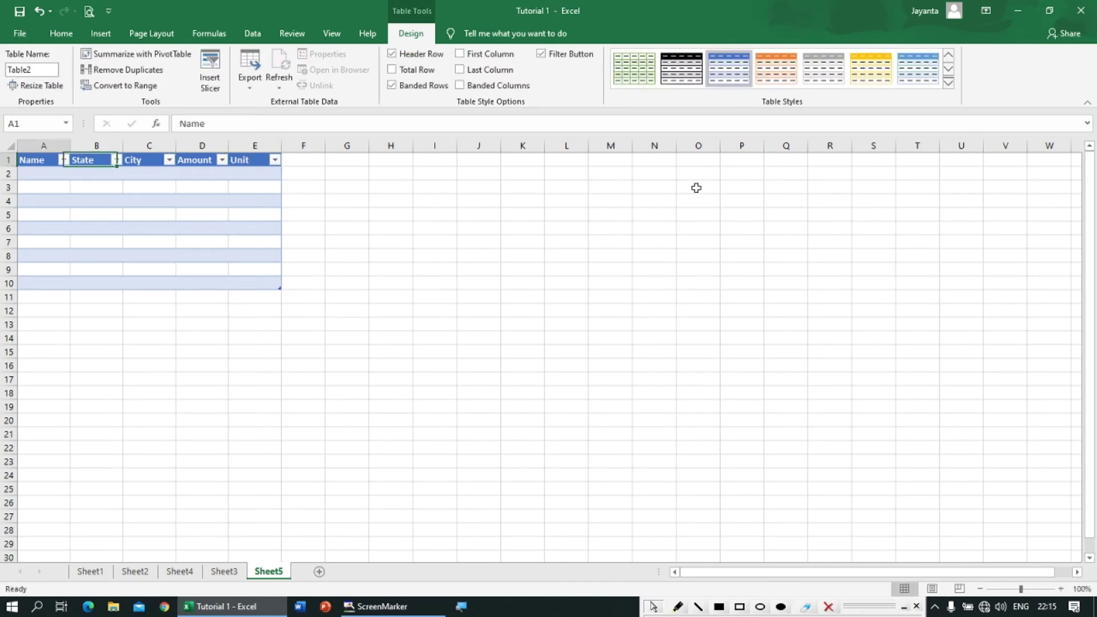
Fill the Name column from A2 down with WB, Bihar, Jharkhand, Odisha and Delhi.
key("Down")
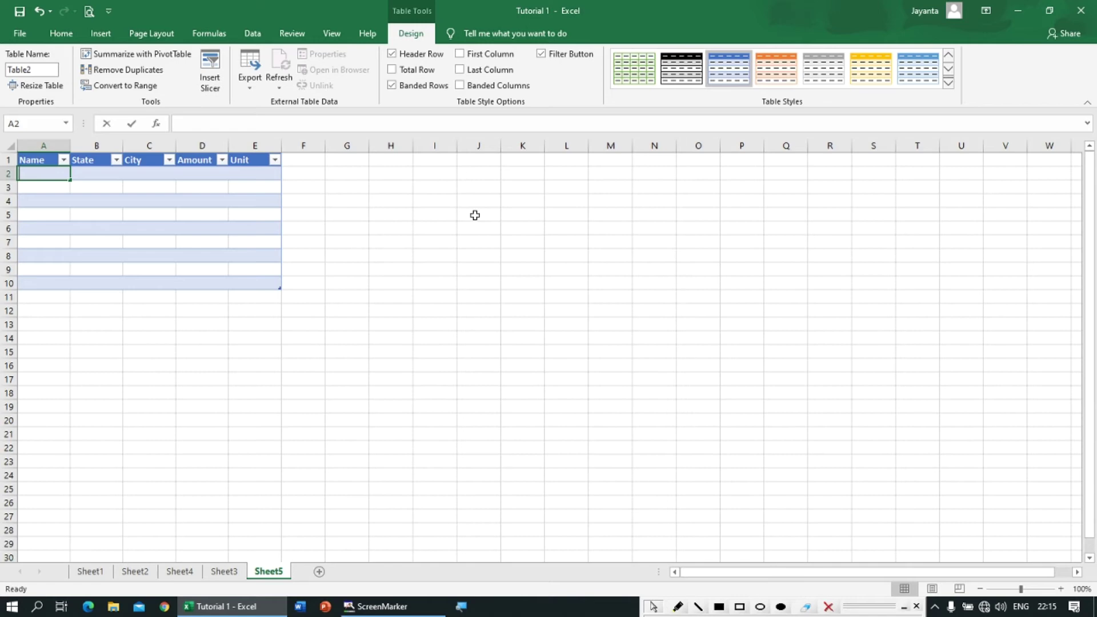
type("WB")
key("Return")
type("Bihar")
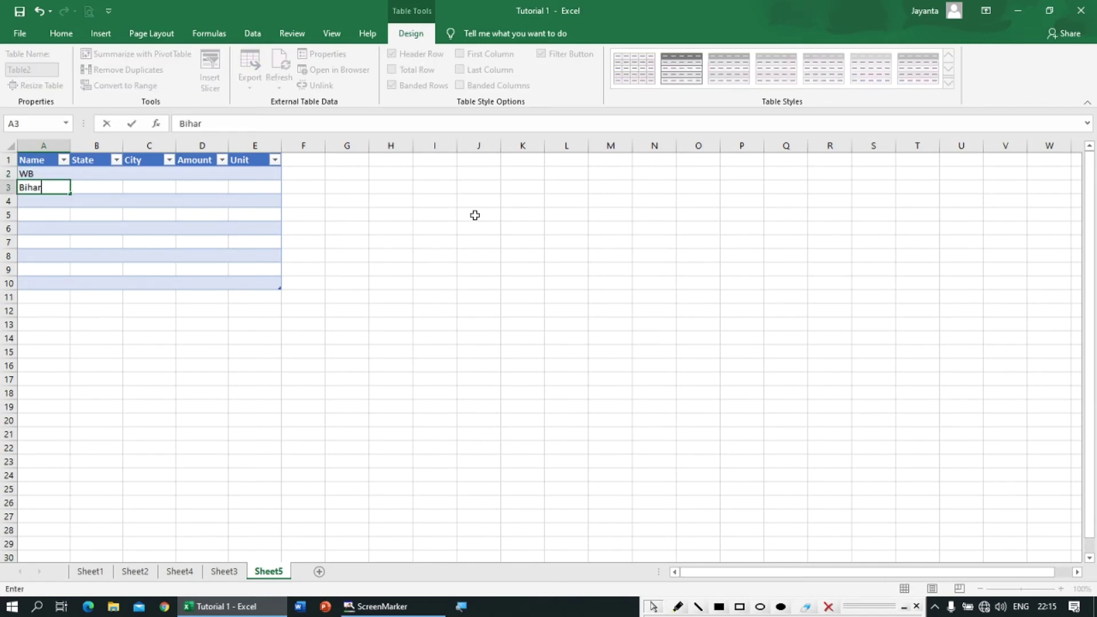
key("Return")
type("Jharkhand")
key("Return")
type("Odisha")
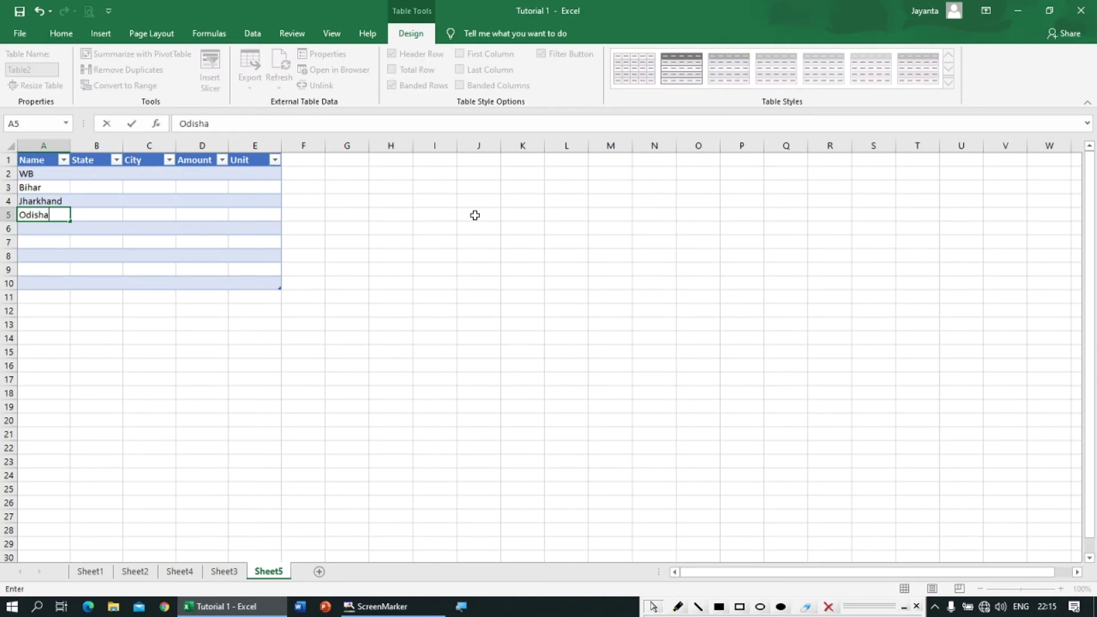
key("Return")
type("Delhi")
key("Return")
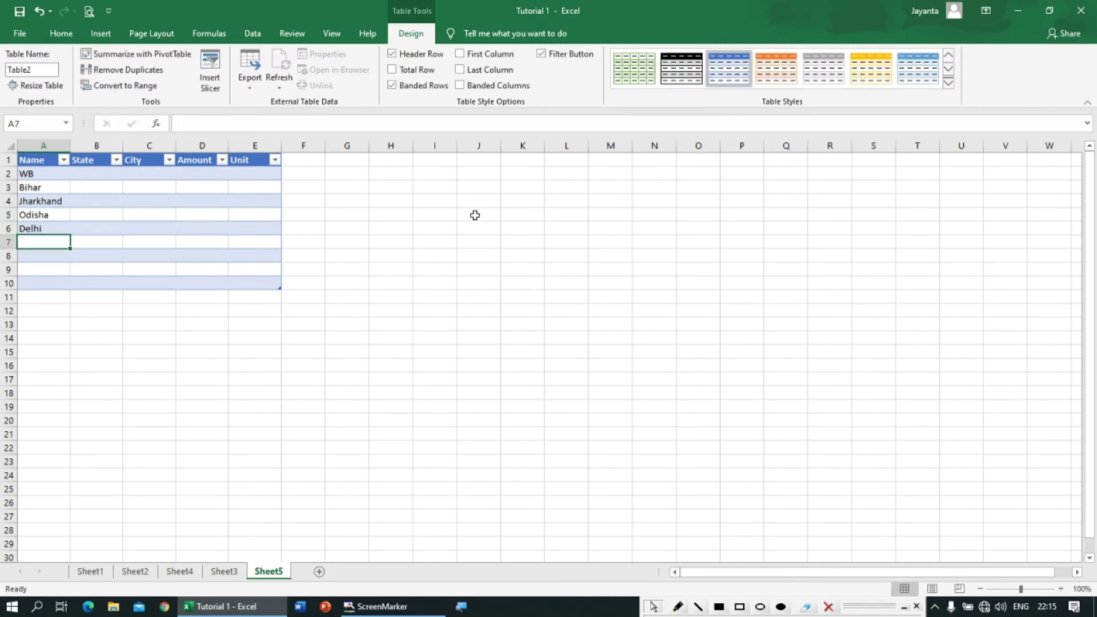
Copy the five entries of the Name column into the State column from B2, and delete the entire Name column.
left_click(50, 173)
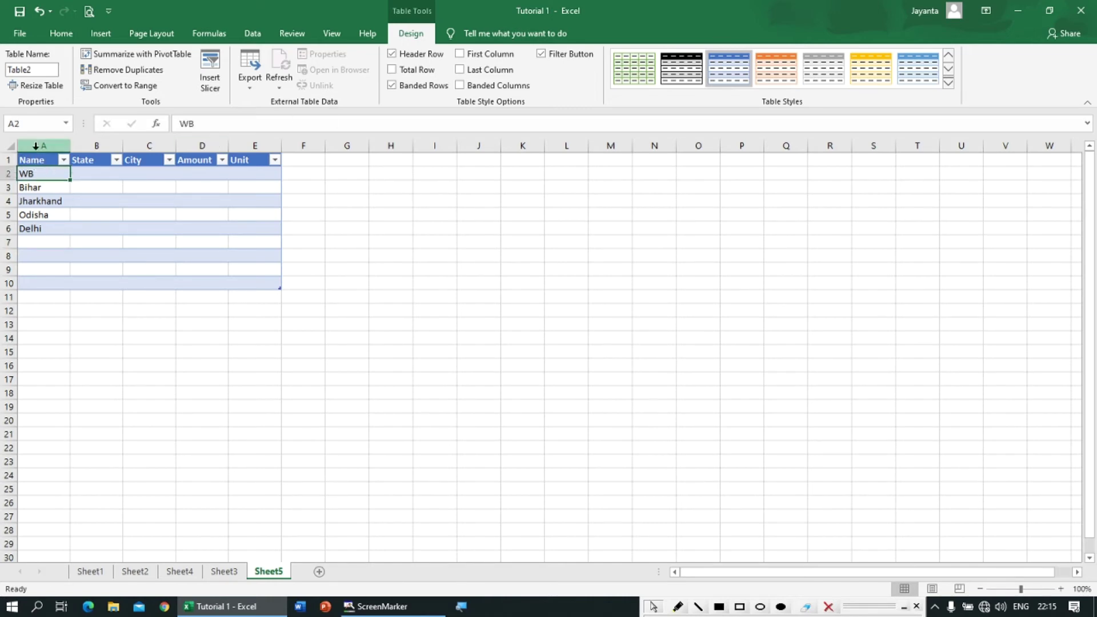
left_click_drag(34, 172, 24, 229)
key("ctrl+c")
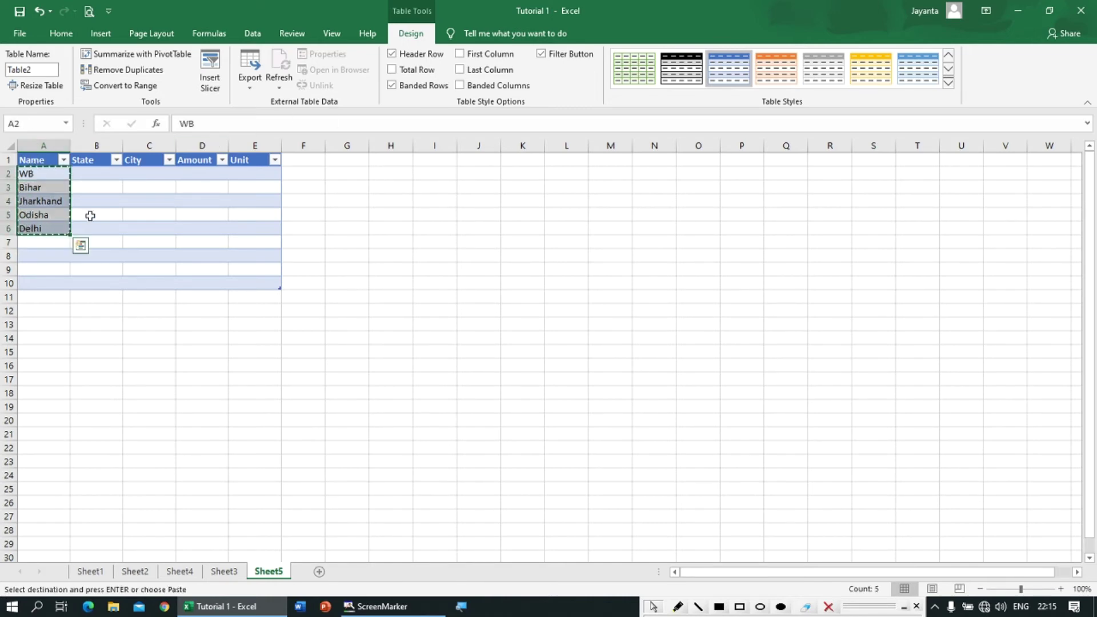
left_click(93, 173)
key("ctrl+v")
left_click(50, 143)
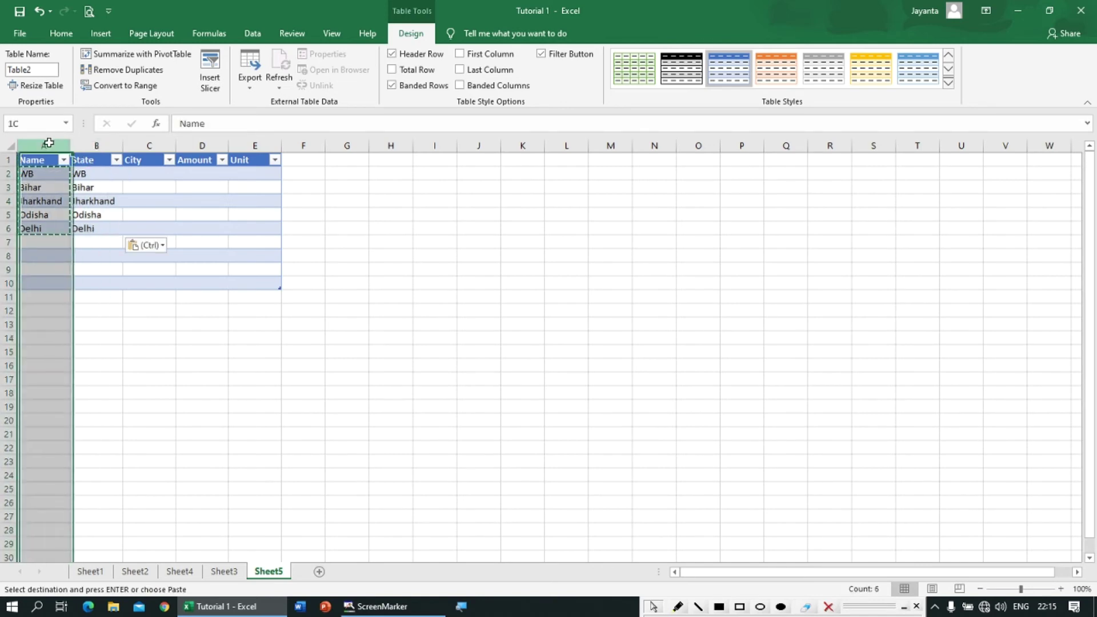
key("ctrl+minus")
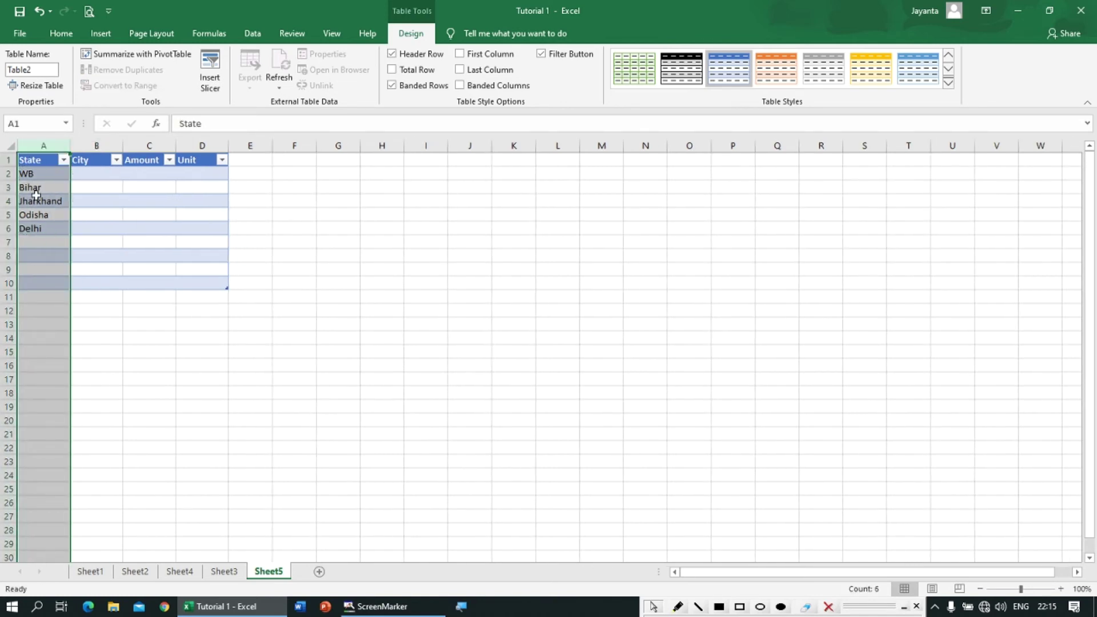
Try deleting the empty table rows below Delhi, and undo the deletion.
left_click_drag(7, 243, 9, 295)
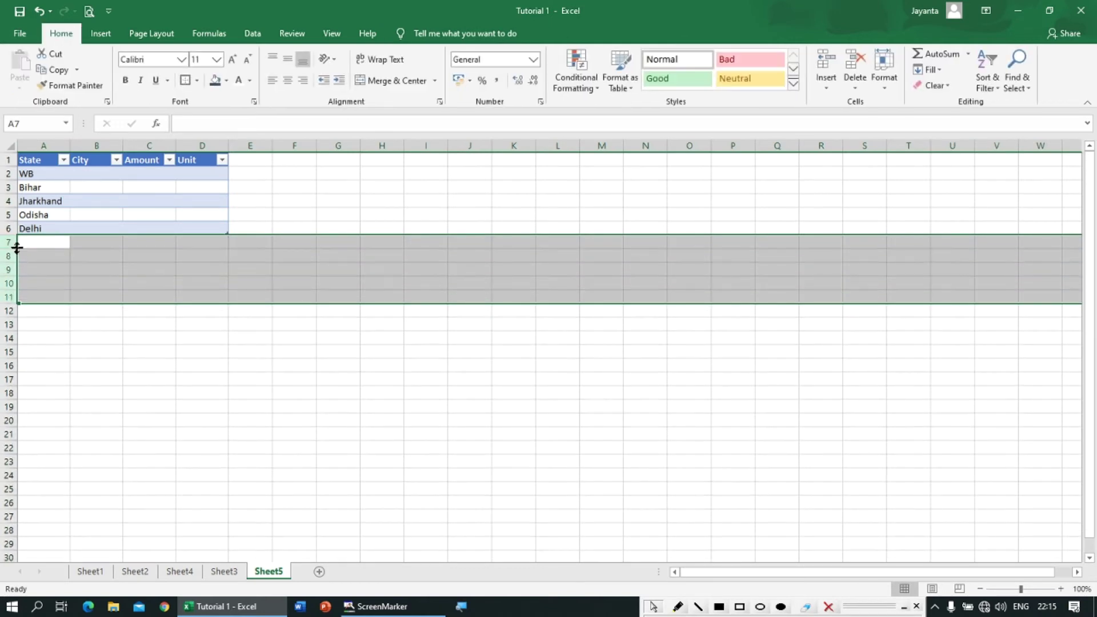
key("ctrl+z")
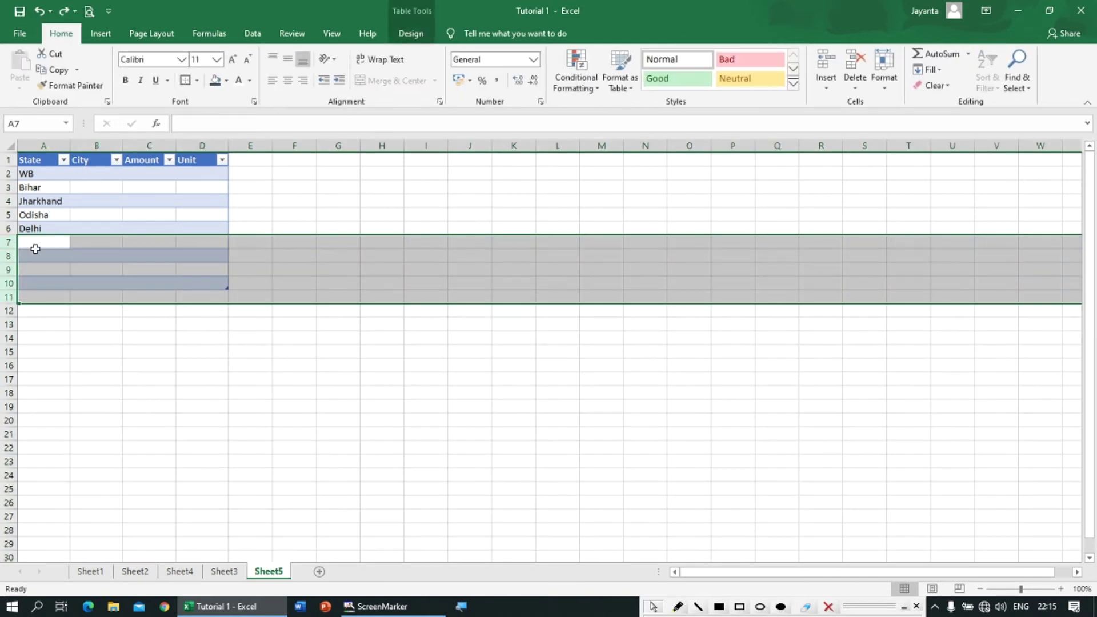
left_click(63, 240)
left_click_drag(9, 242, 9, 284)
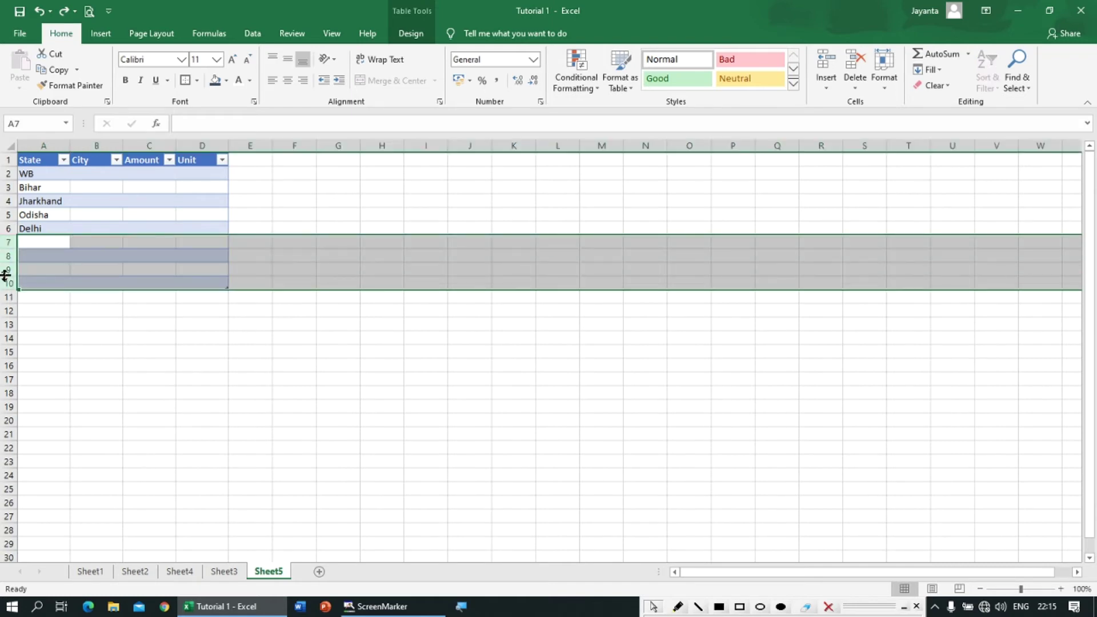
right_click(8, 269)
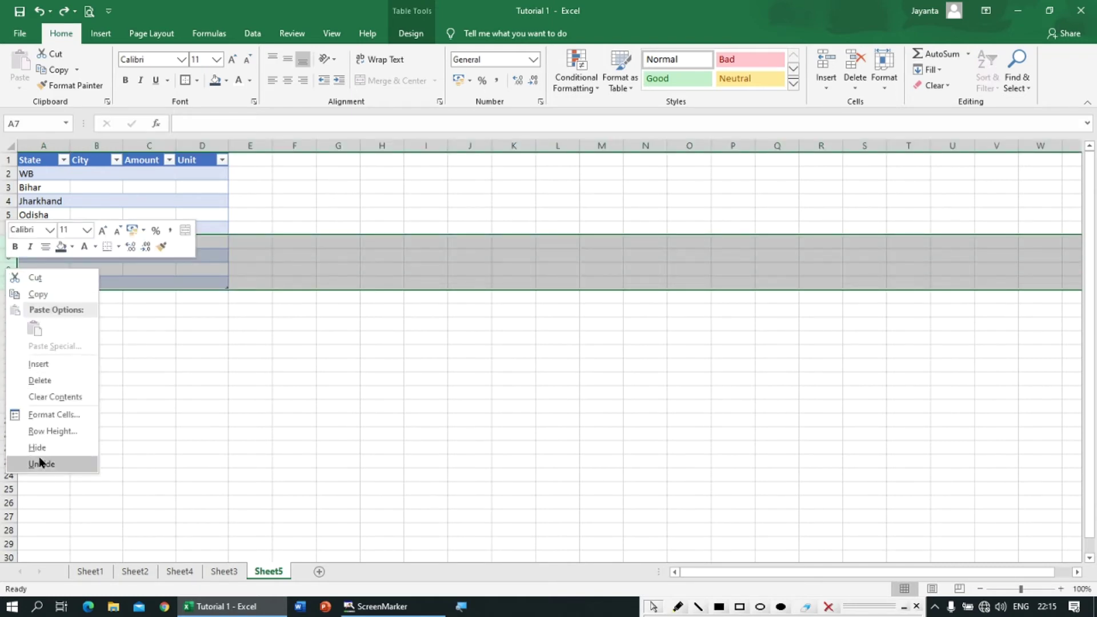
left_click(41, 379)
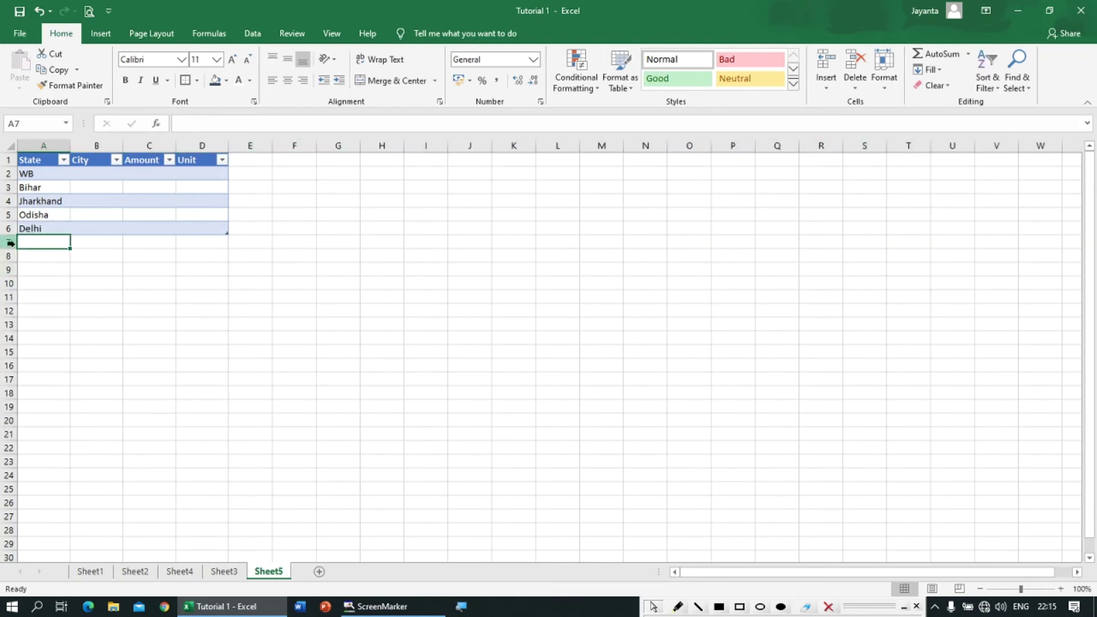
key("ctrl+z")
Delete the empty sheet rows 7 through 11 so the table ends at the Delhi row.
left_click_drag(7, 241, 16, 294)
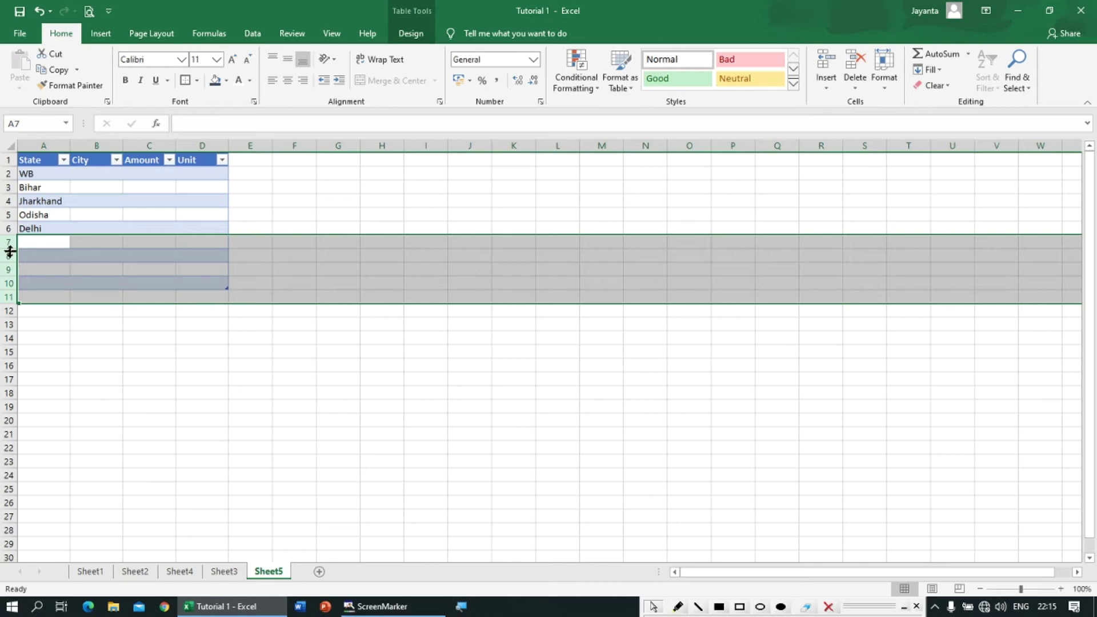
key("ctrl+minus")
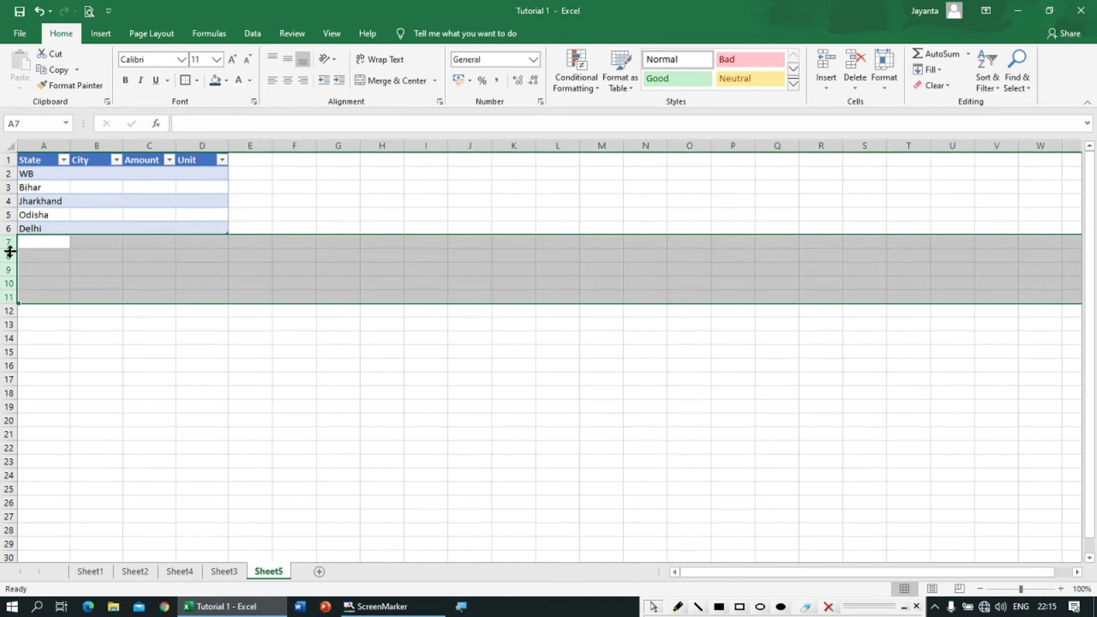
left_click(43, 251)
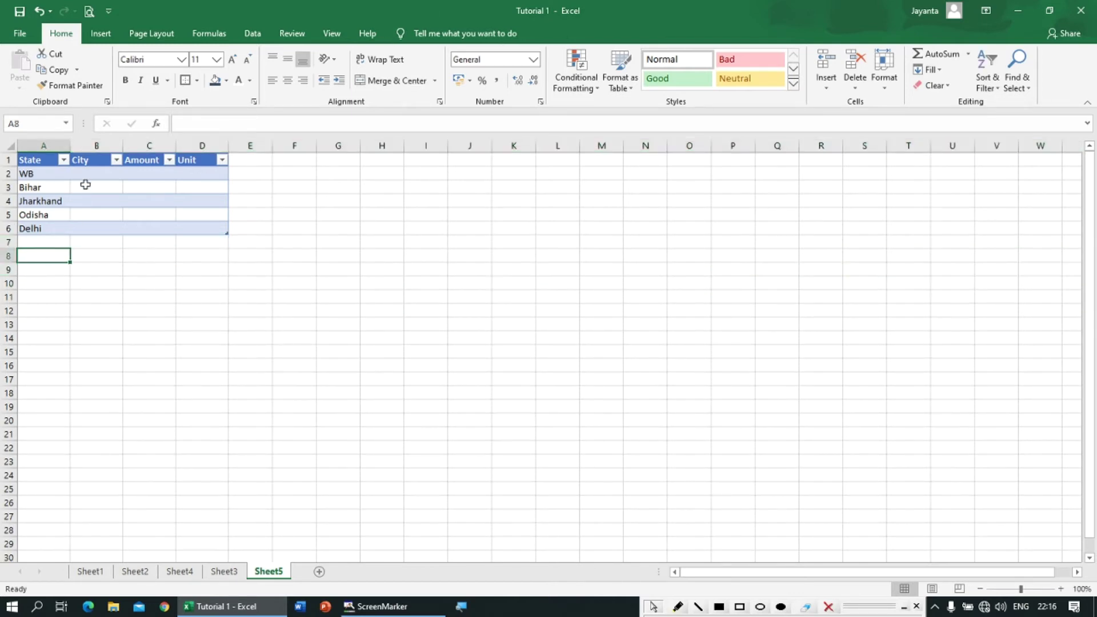
Enter Kol and Patna in the City column for WB and Bihar.
left_click(86, 177)
type("KO")
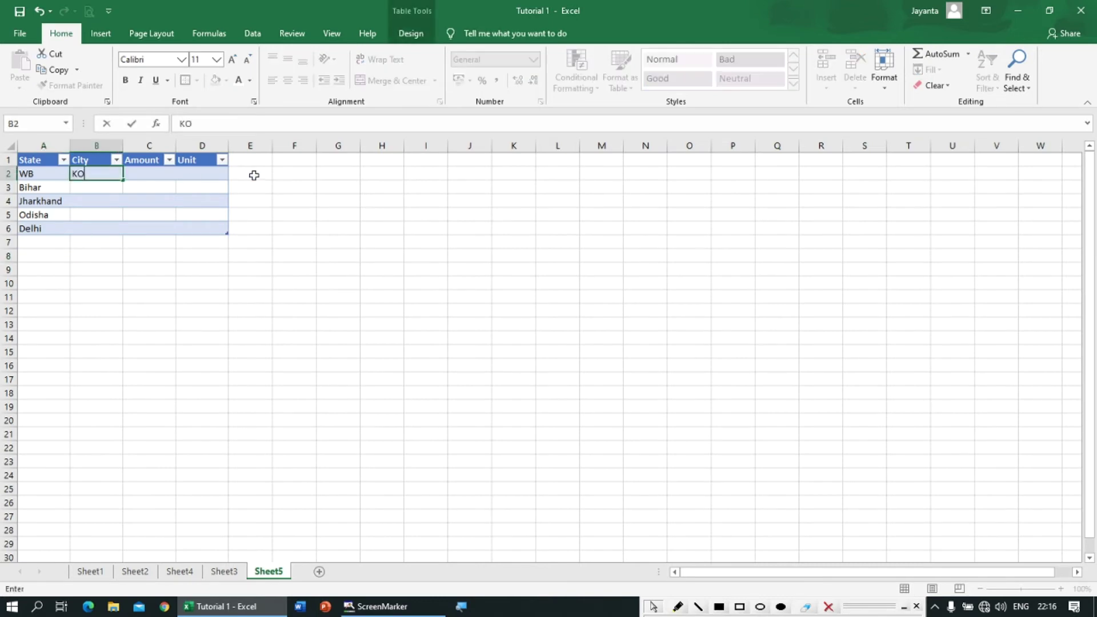
type("lkaa")
key("BackSpace")
key("BackSpace")
key("BackSpace")
key("BackSpace")
key("BackSpace")
type("o")
key("Return")
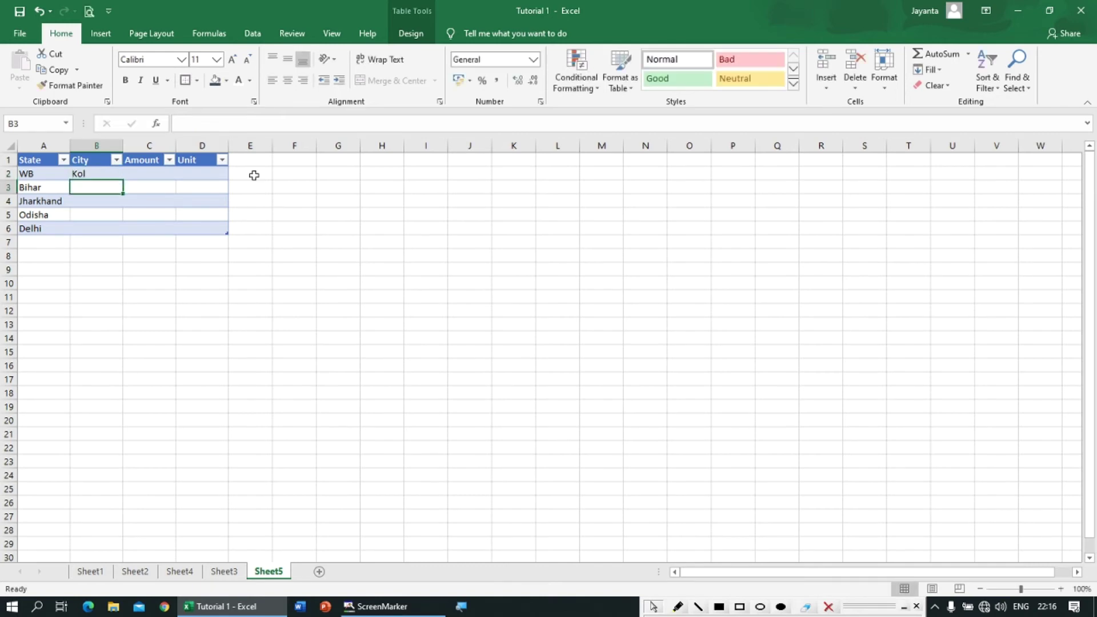
type("Patna")
key("Return")
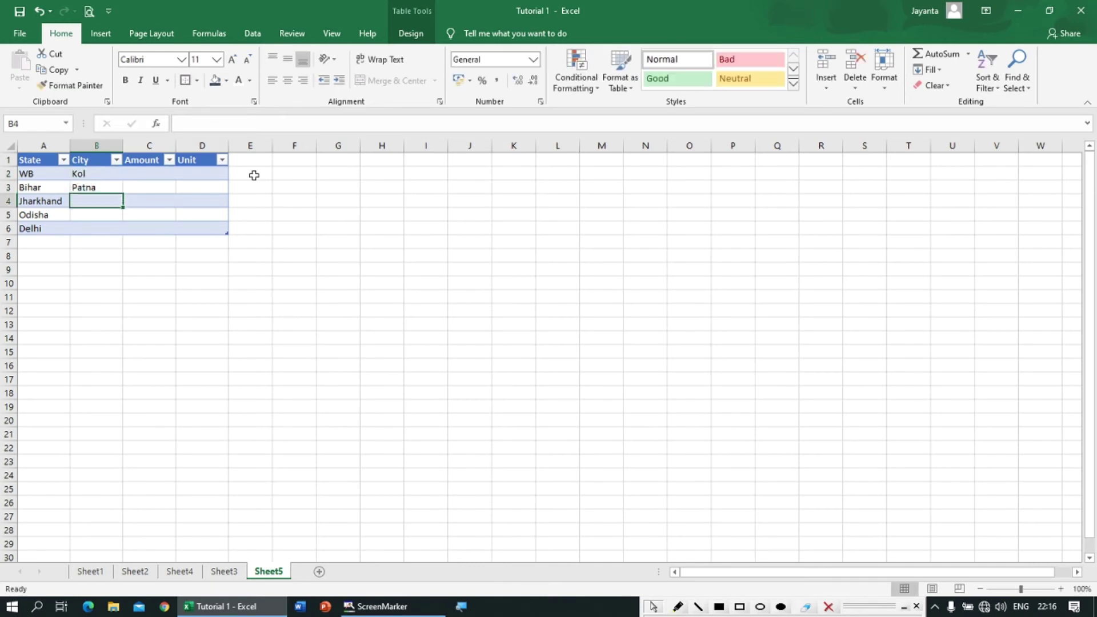
Enter Ranchi, Bhuw and ND in the City column for Jharkhand, Odisha and Delhi.
type("Ranchi")
key("Return")
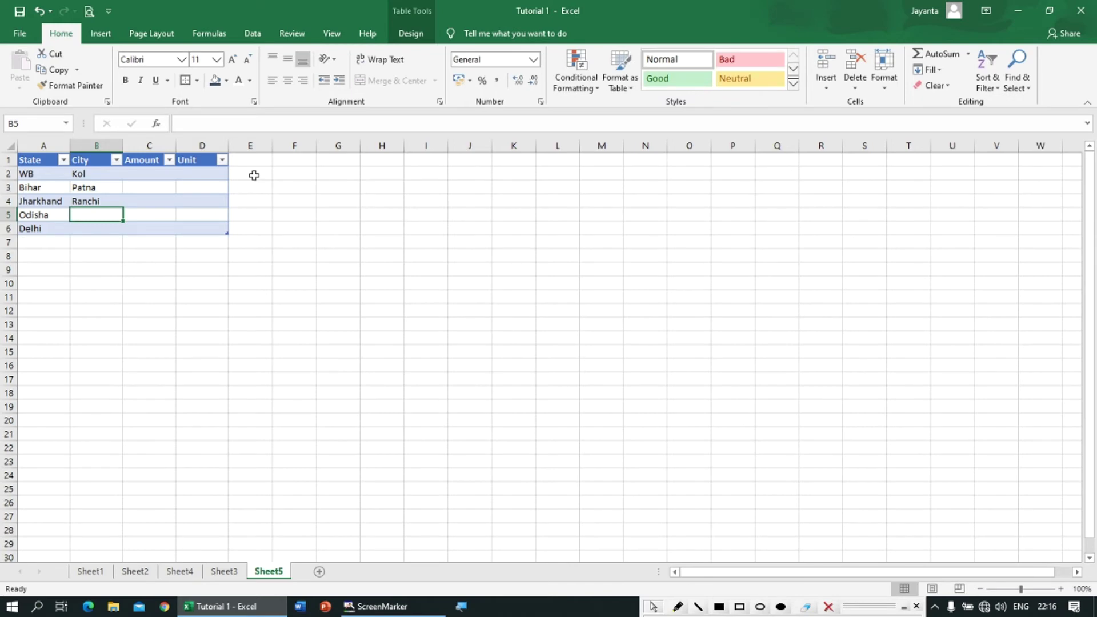
type("Bhuww")
key("Return")
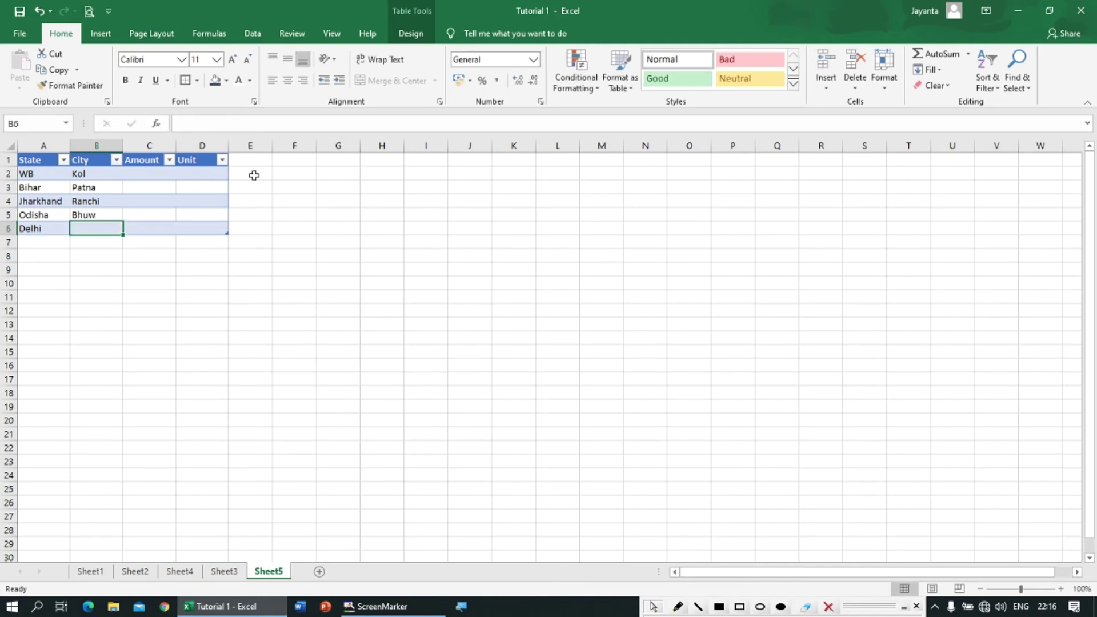
type("New D")
key("BackSpace")
key("BackSpace")
key("BackSpace")
key("Return")
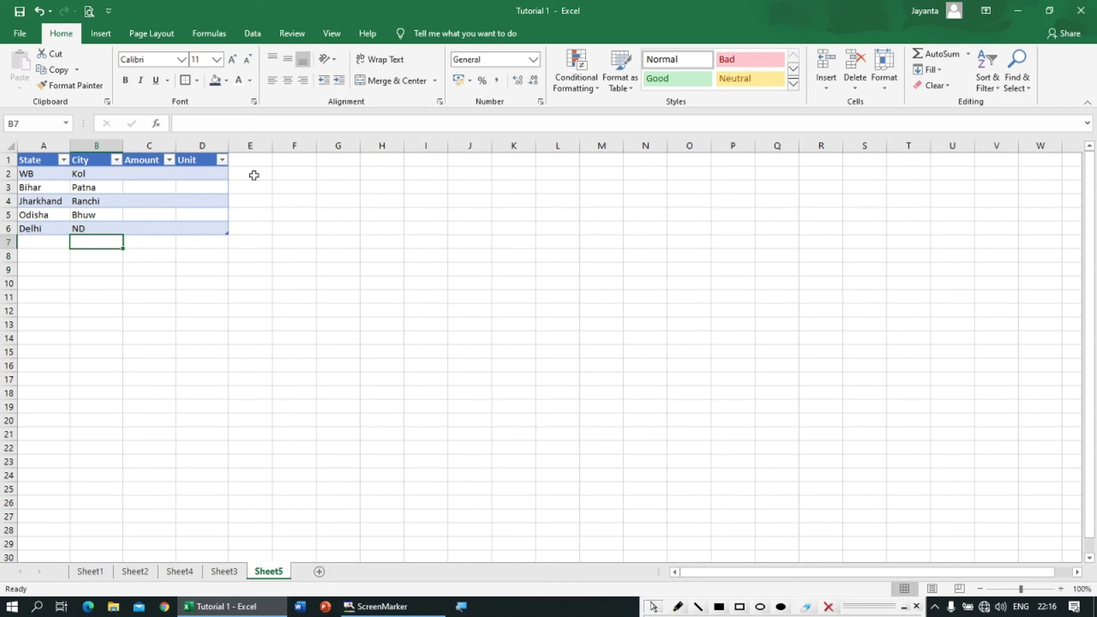
Fill the Amount column from C2 down with 100, 200, 500, 1000 and 25.
left_click(144, 173)
type("100")
key("Return")
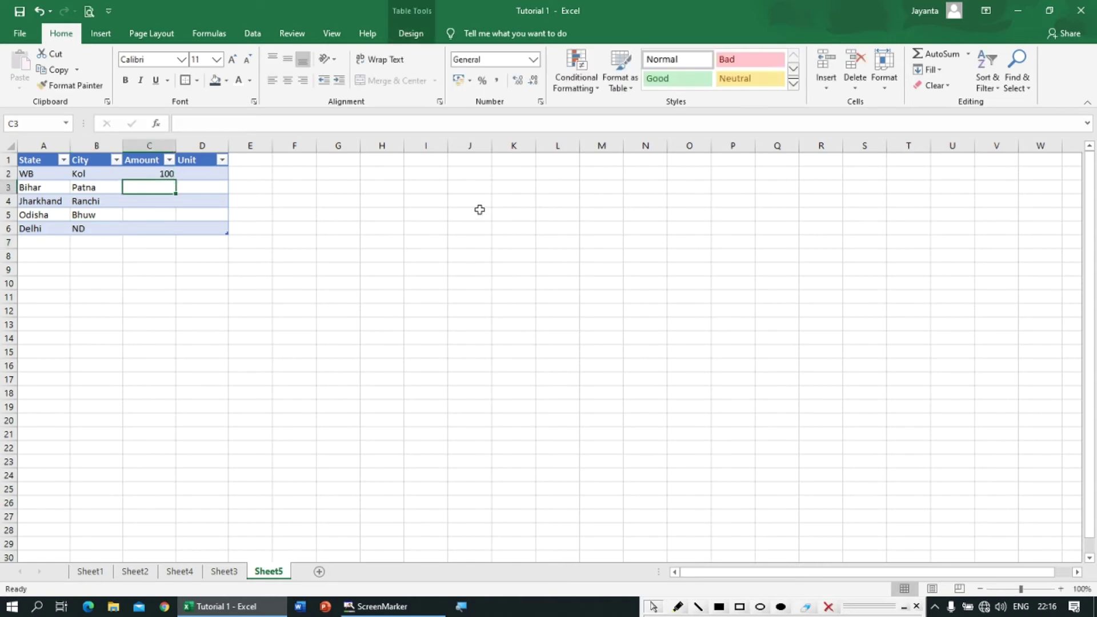
type("200")
key("Return")
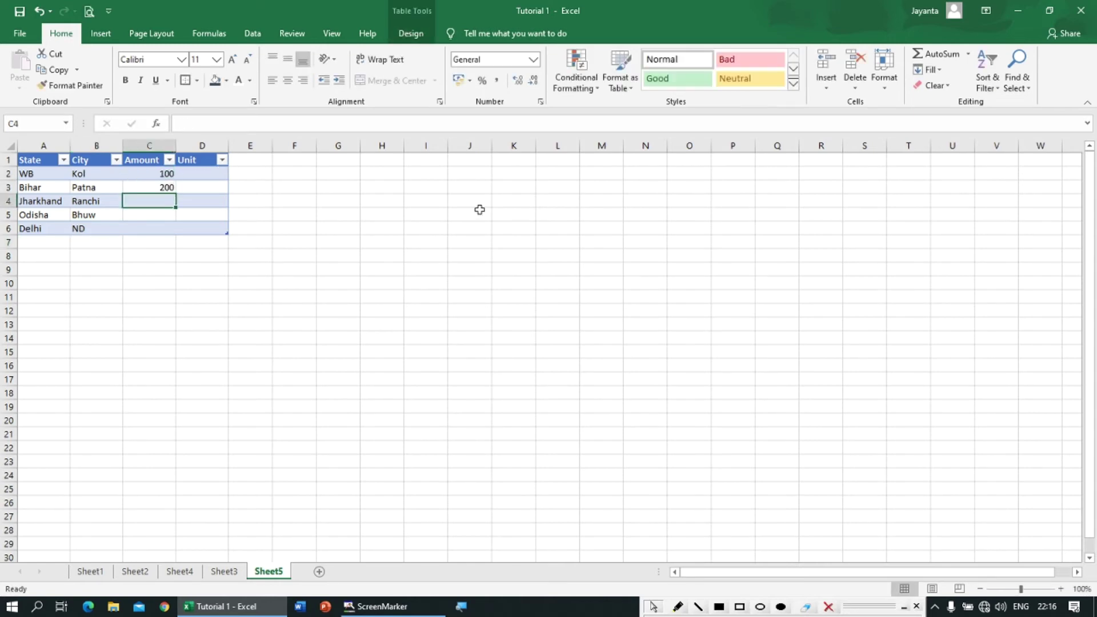
type("500")
key("Return")
type("1000")
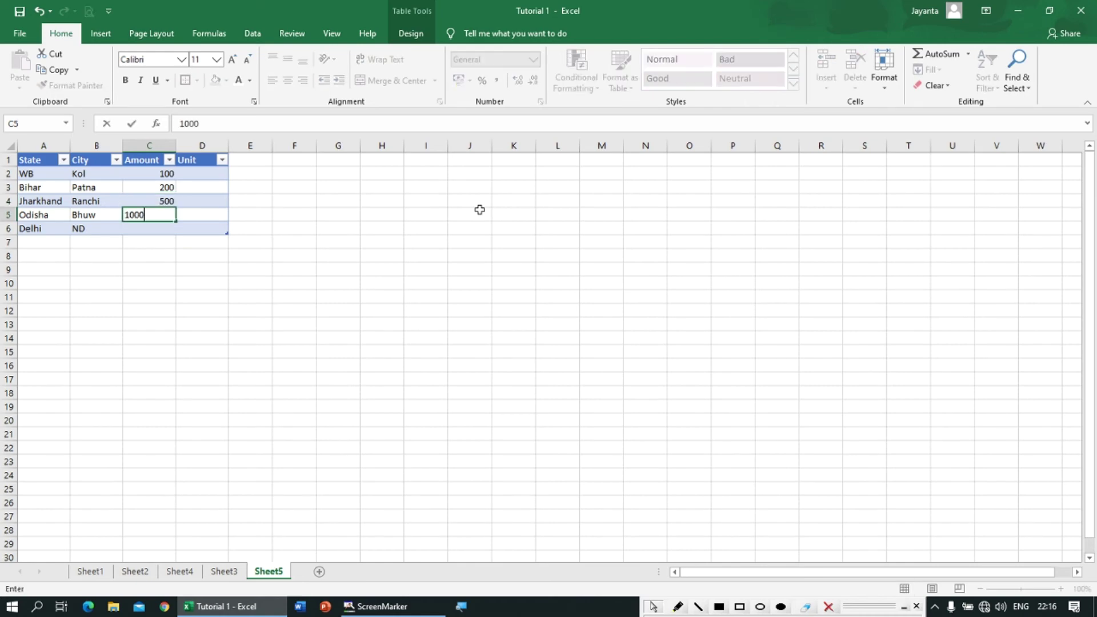
key("Return")
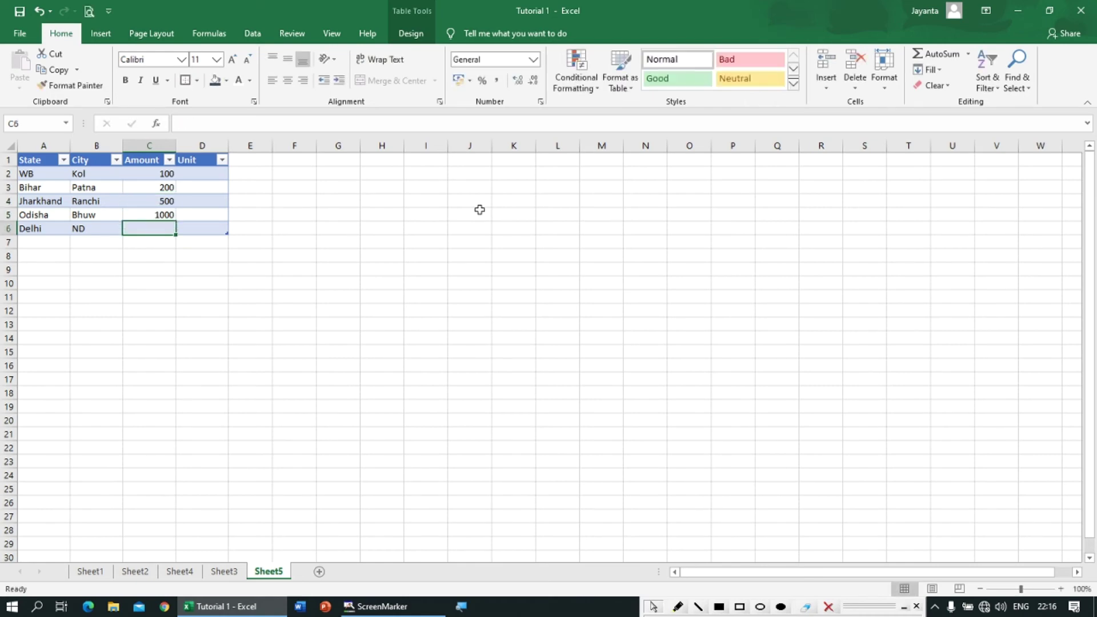
type("5")
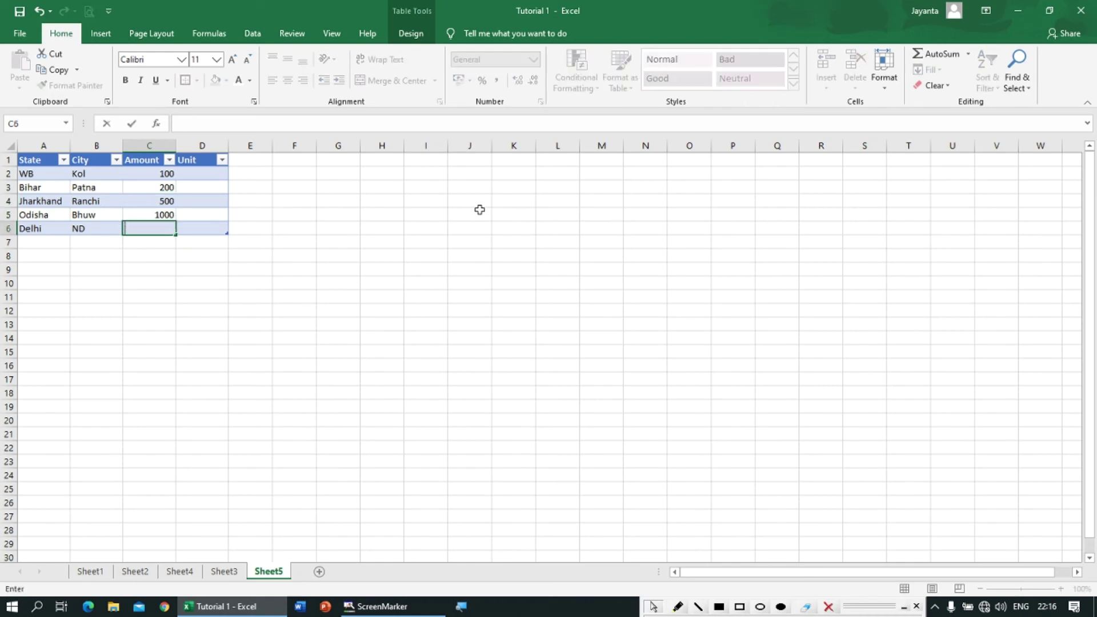
key("Tab")
Fill the Unit column from D2 down with 5, 7, 10, 15 and 20.
key("Up")
key("Up")
key("Up")
key("Up")
type("5")
key("Return")
type("7")
key("Return")
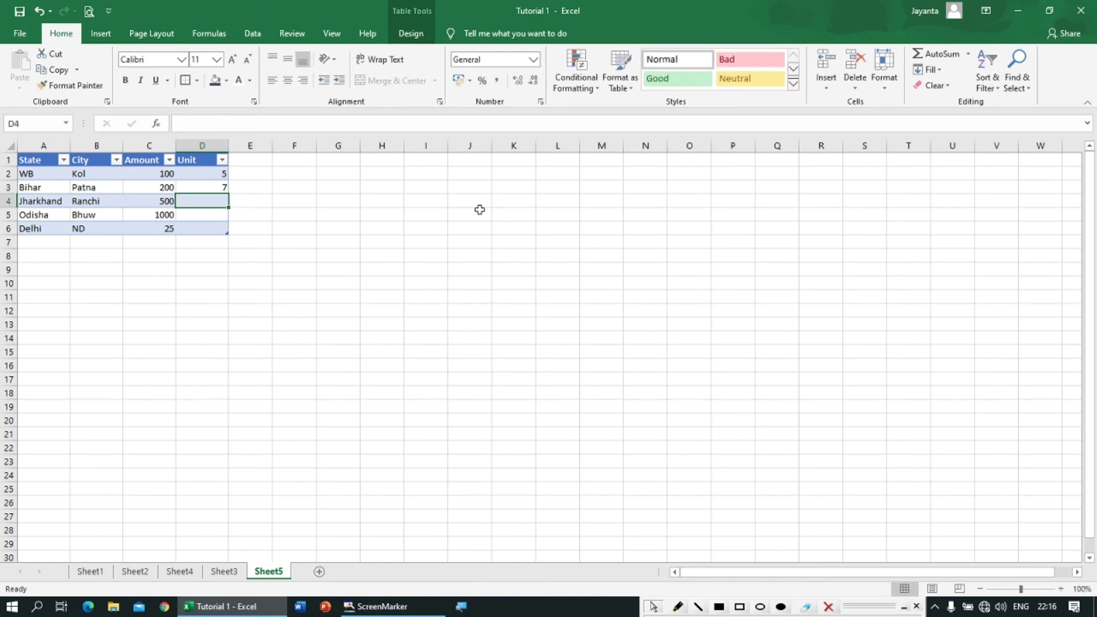
type("10")
key("Return")
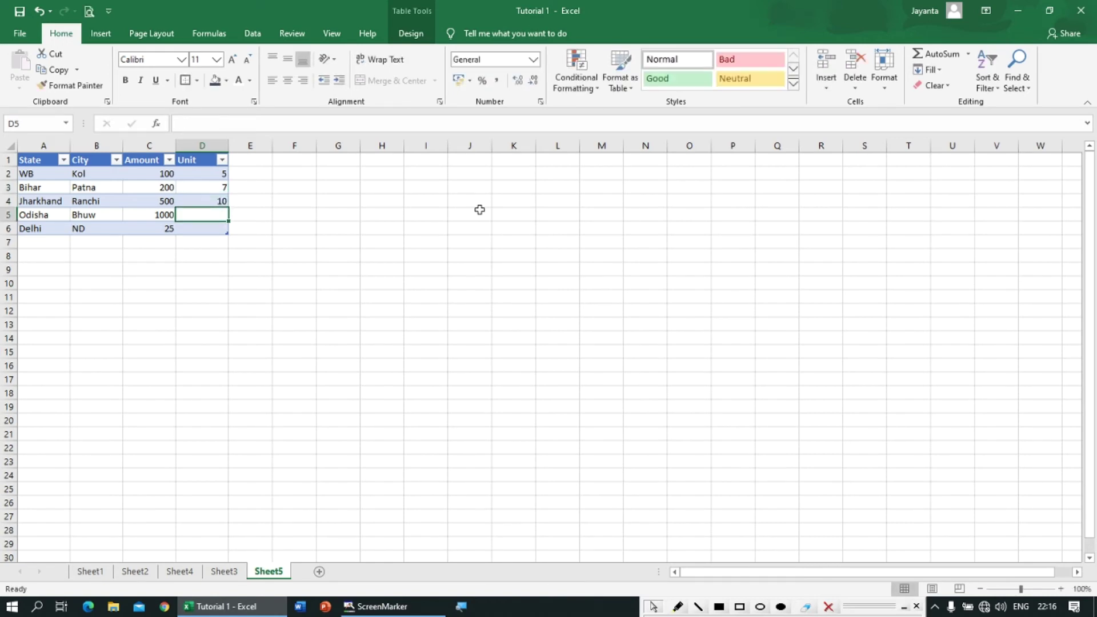
type("15")
key("Return")
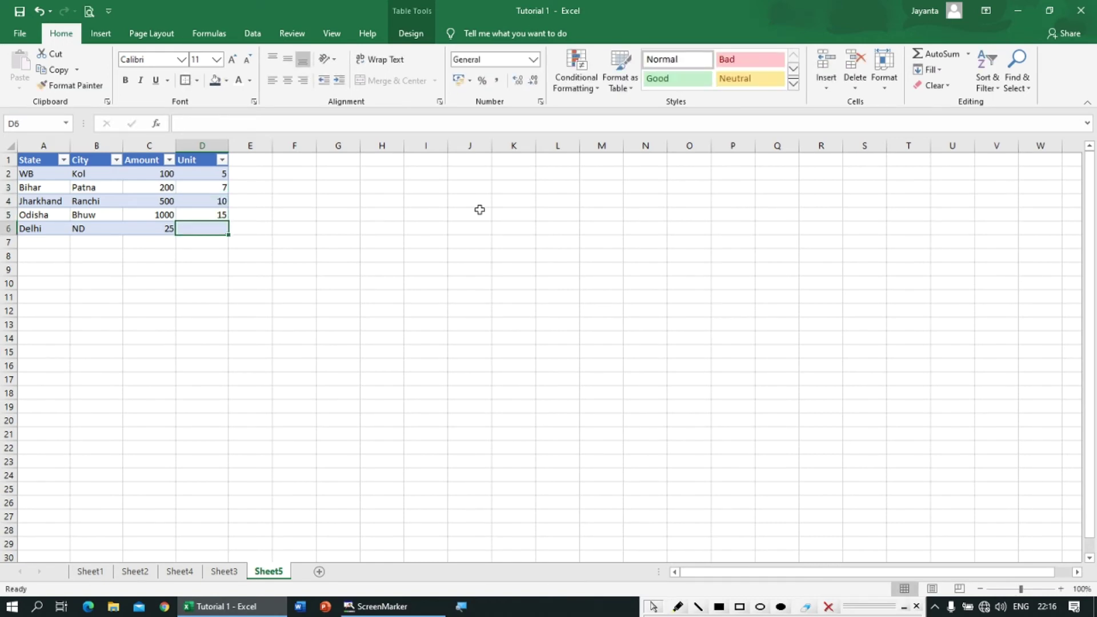
type("2")
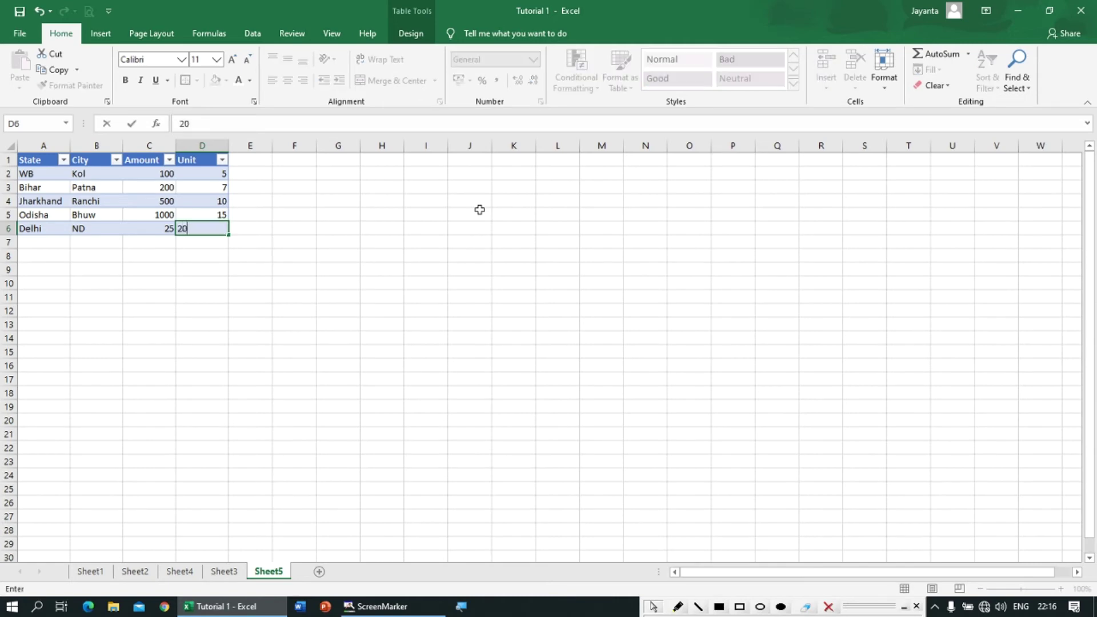
type("0")
key("Return")
Enlarge the sheet view to 235% and select the State header cell A1.
scroll(141, 218, "up", 4, "ctrl")
scroll(141, 218, "up", 5, "ctrl")
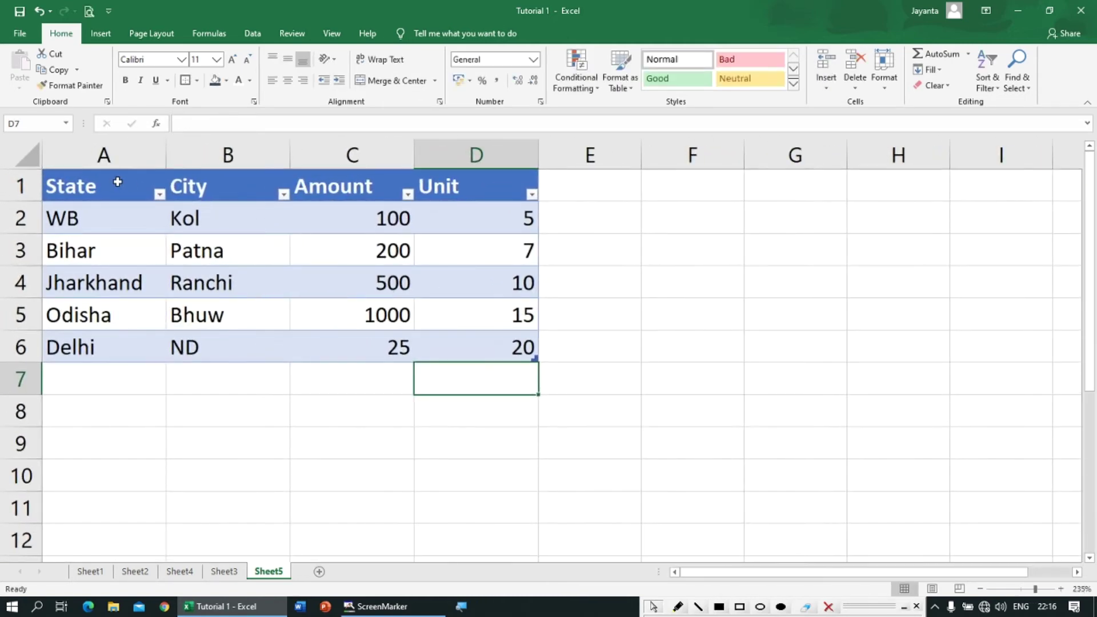
left_click(117, 181)
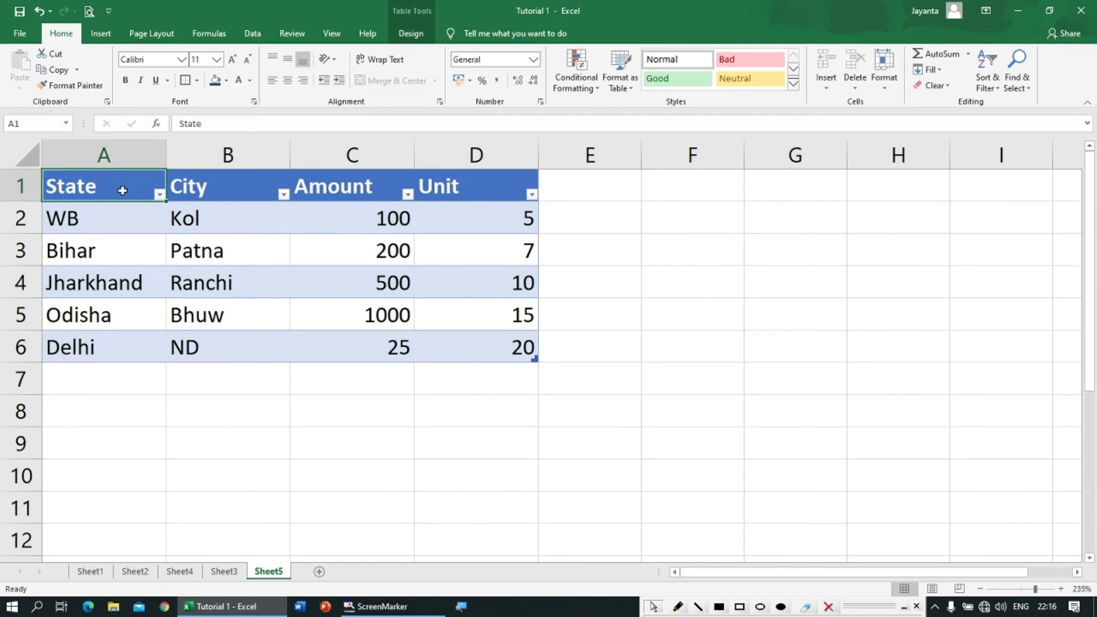
Fill the table's header row A1:D1 with black.
left_click_drag(118, 189, 463, 182)
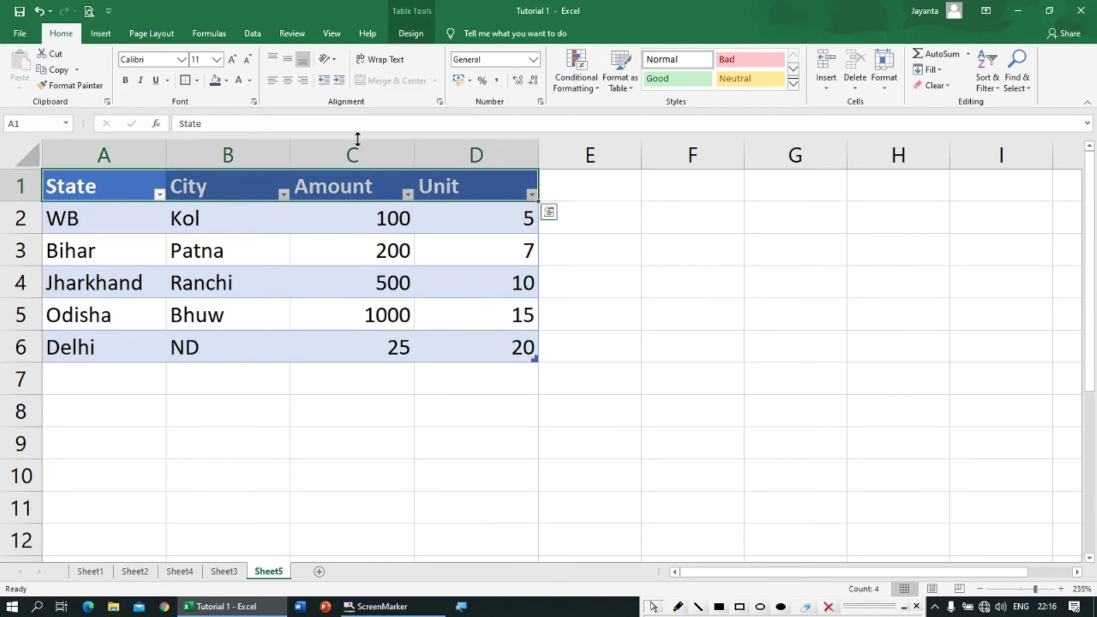
left_click(216, 83)
left_click(226, 81)
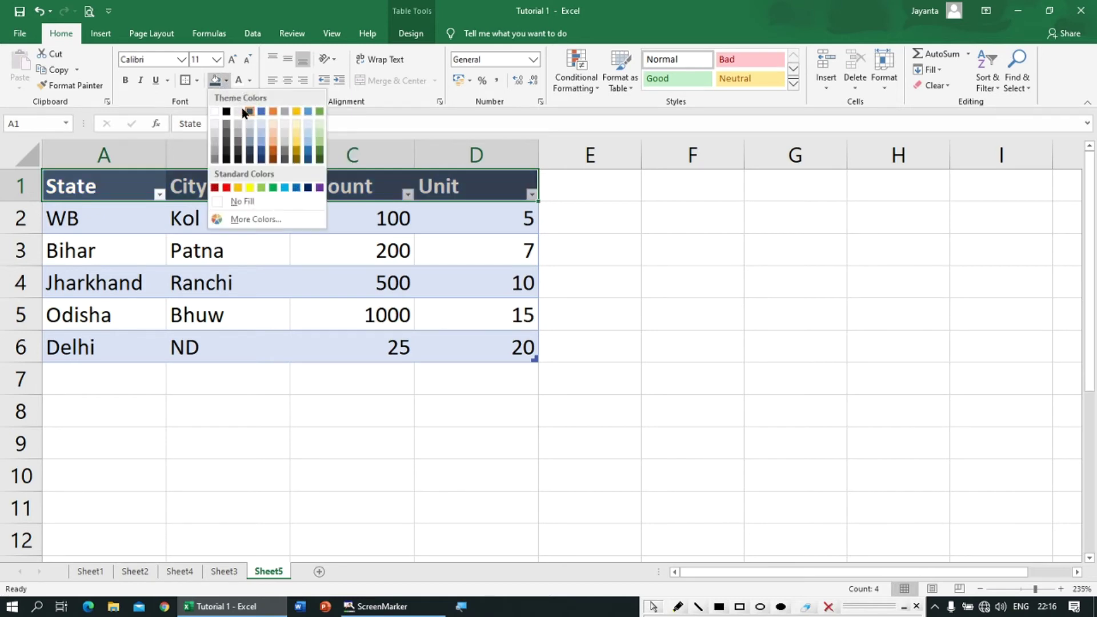
left_click(226, 114)
left_click(123, 188)
Apply All Borders to the whole table in A1:D6.
left_click_drag(67, 186, 519, 347)
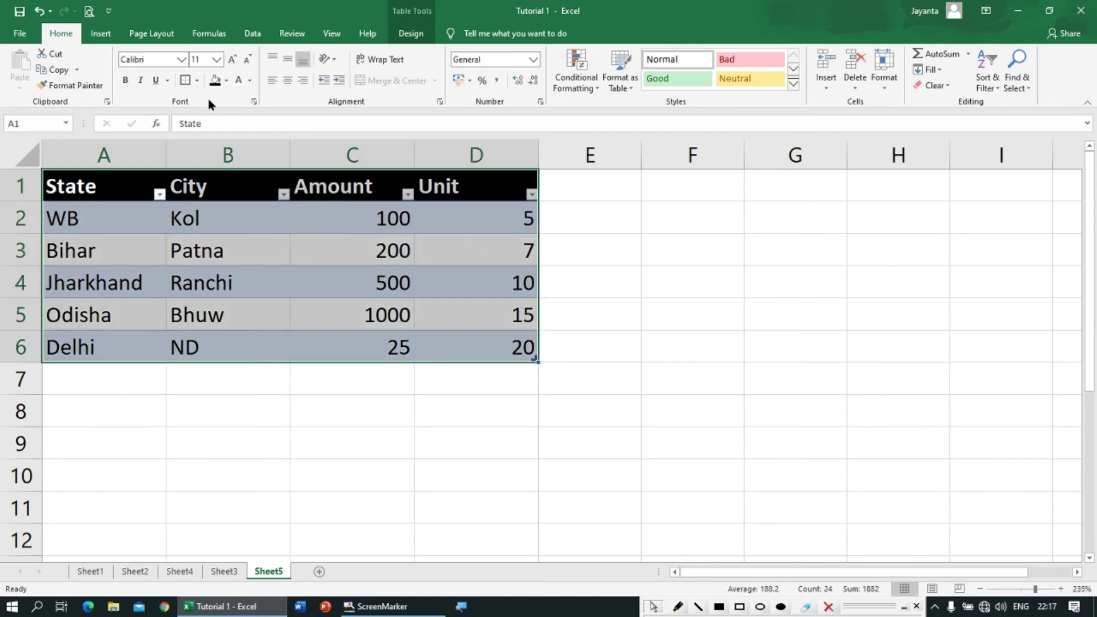
left_click(196, 81)
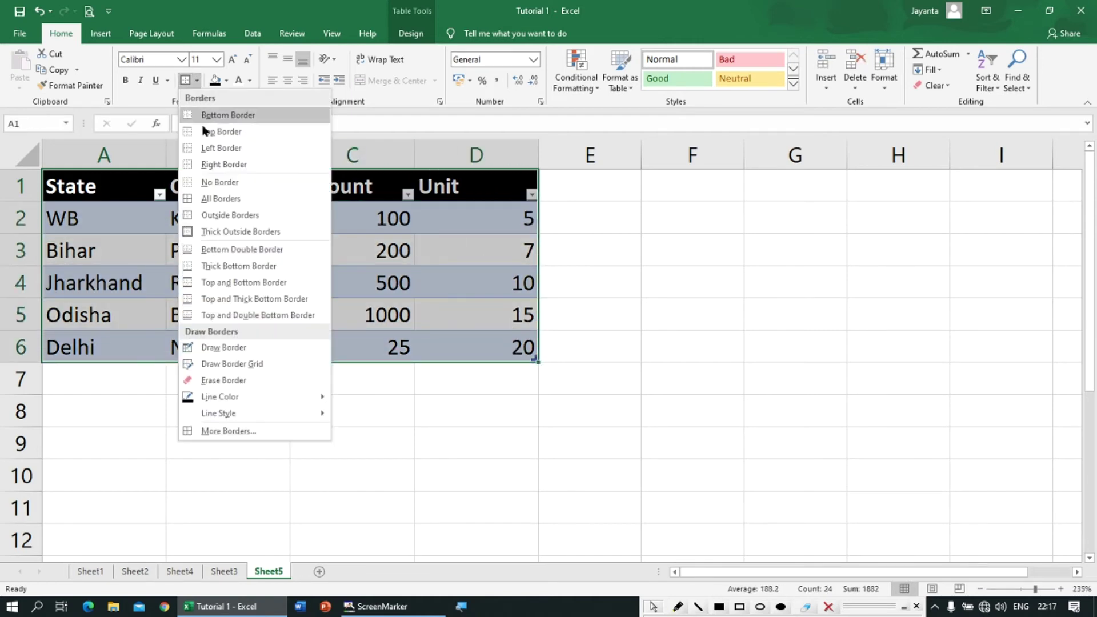
left_click(220, 198)
left_click(284, 275)
Center the contents of all table cells in A1:D6 horizontally.
left_click_drag(104, 187, 497, 345)
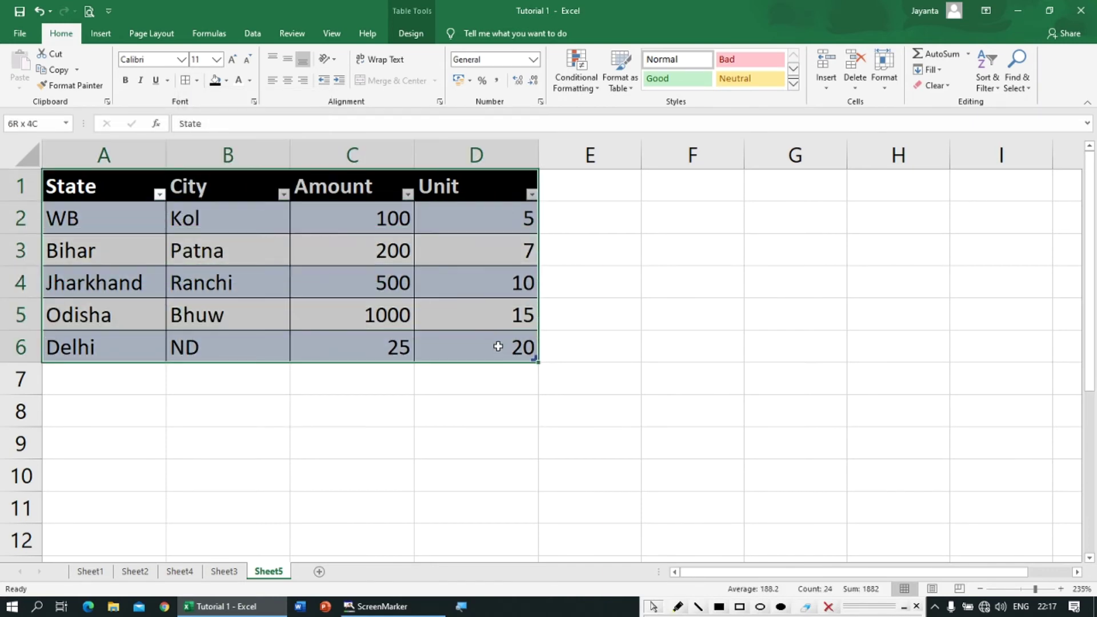
left_click(288, 80)
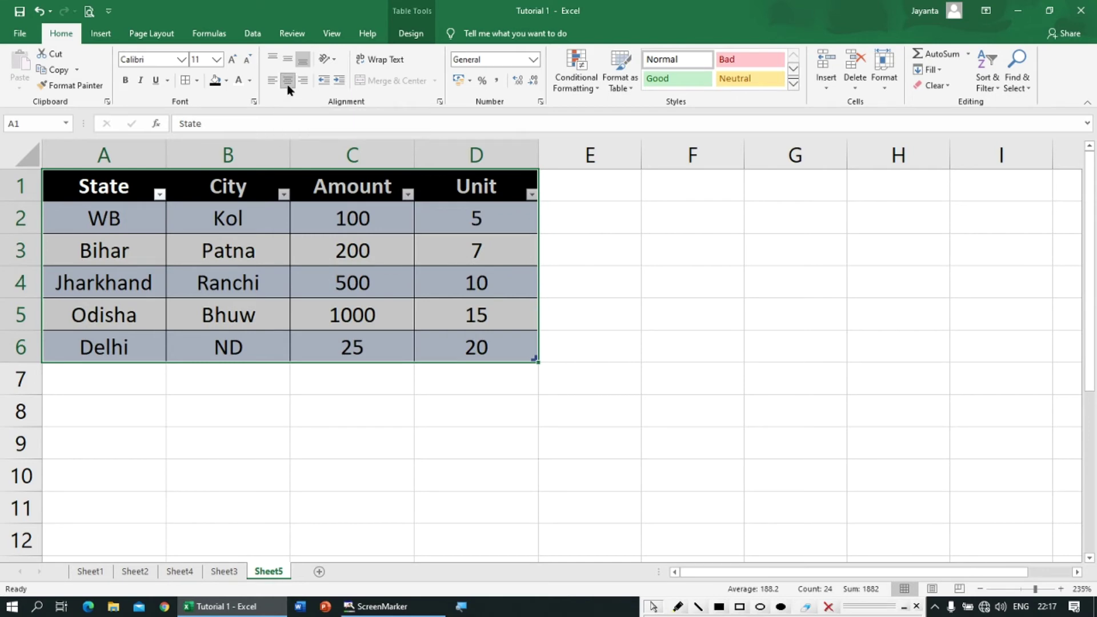
left_click(116, 183)
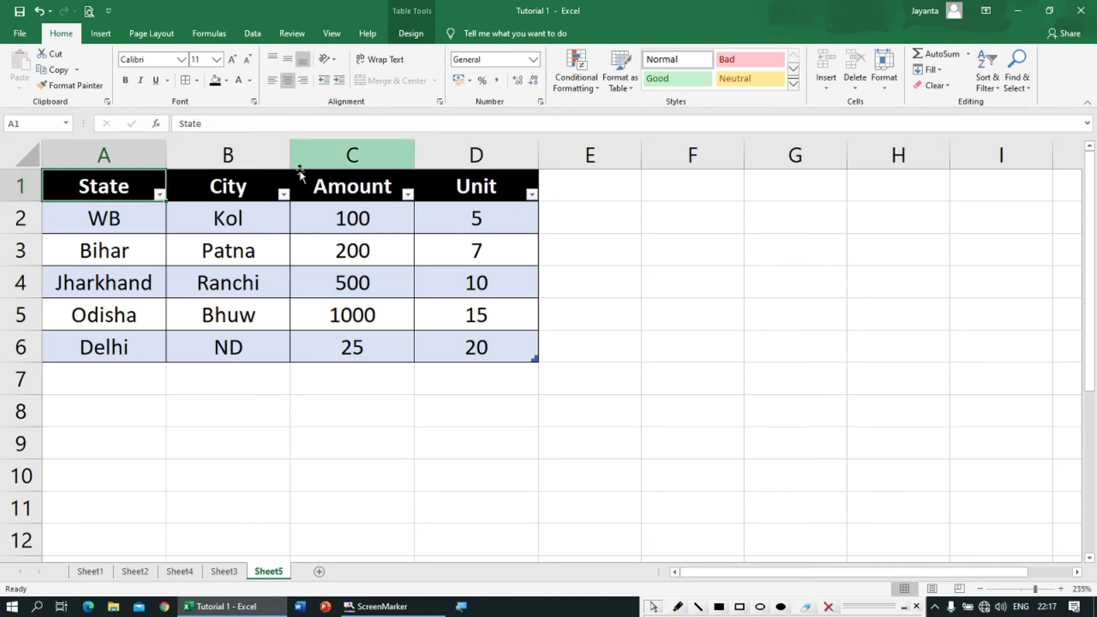
left_click(354, 219)
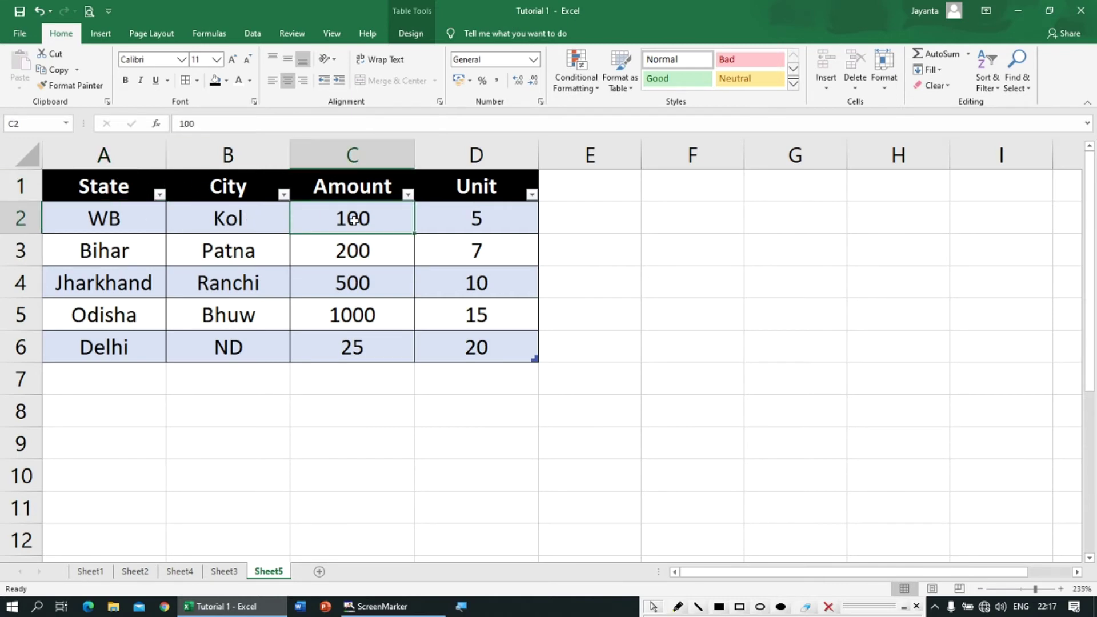
left_click_drag(361, 216, 366, 346)
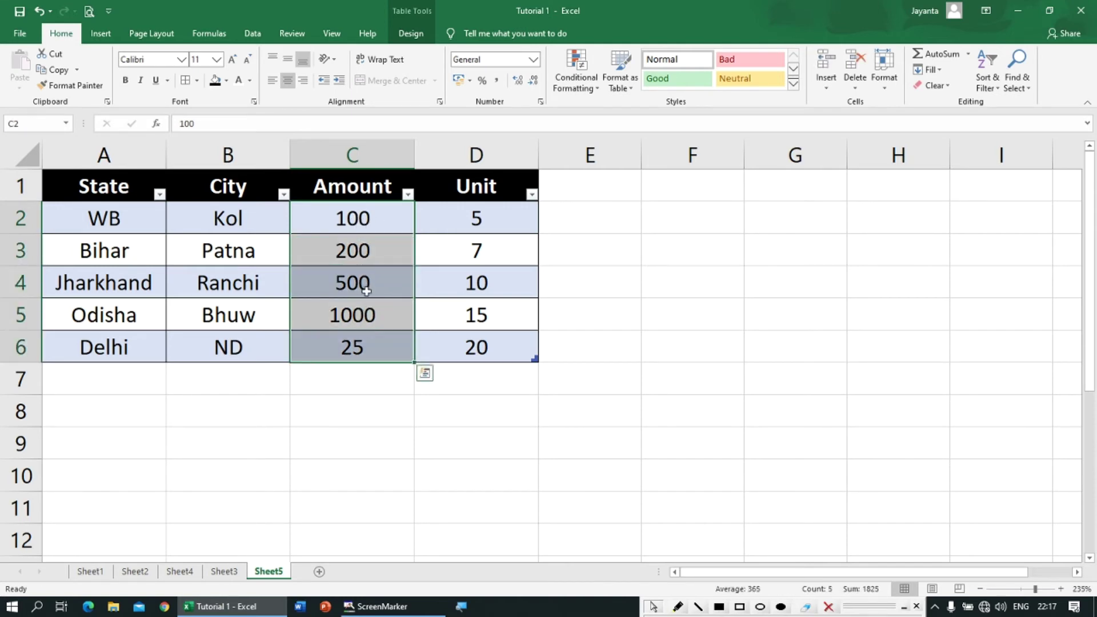
left_click_drag(354, 222, 358, 343)
scroll(350, 506, "down", 10)
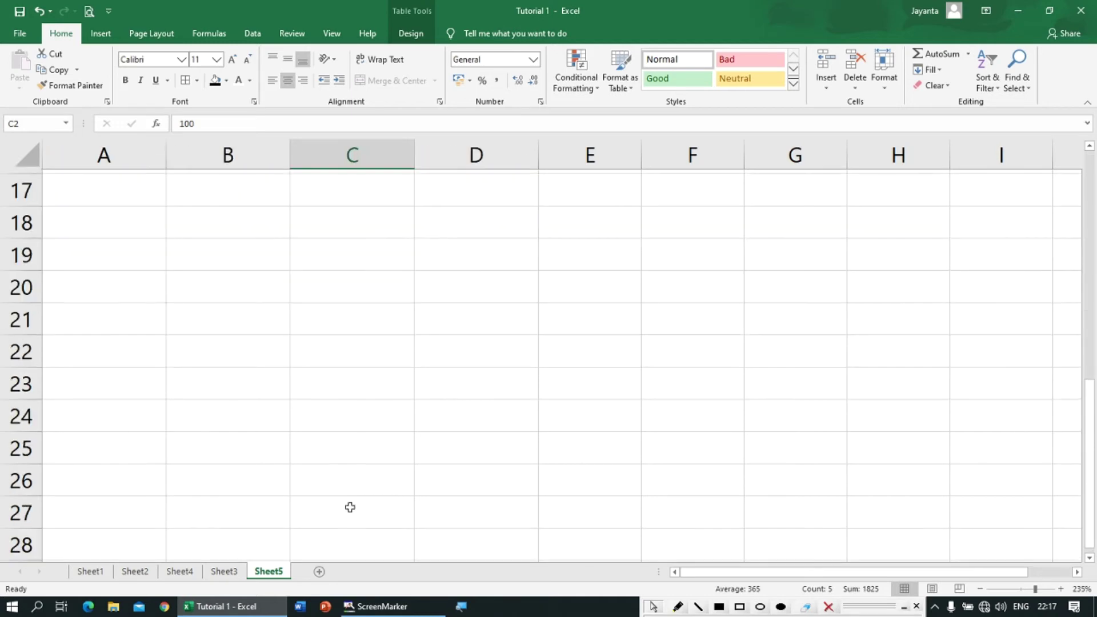
scroll(350, 506, "up", 10)
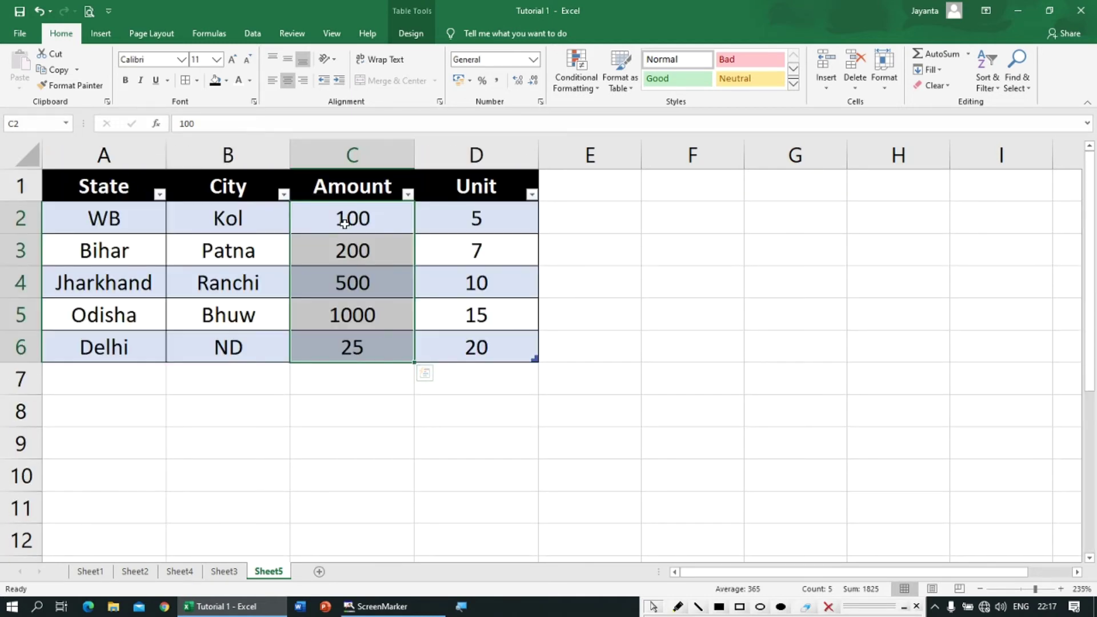
Change the Unit values to -5 for WB in D2 and -10 for Jharkhand in D4.
left_click(474, 220)
type("-5")
key("Return")
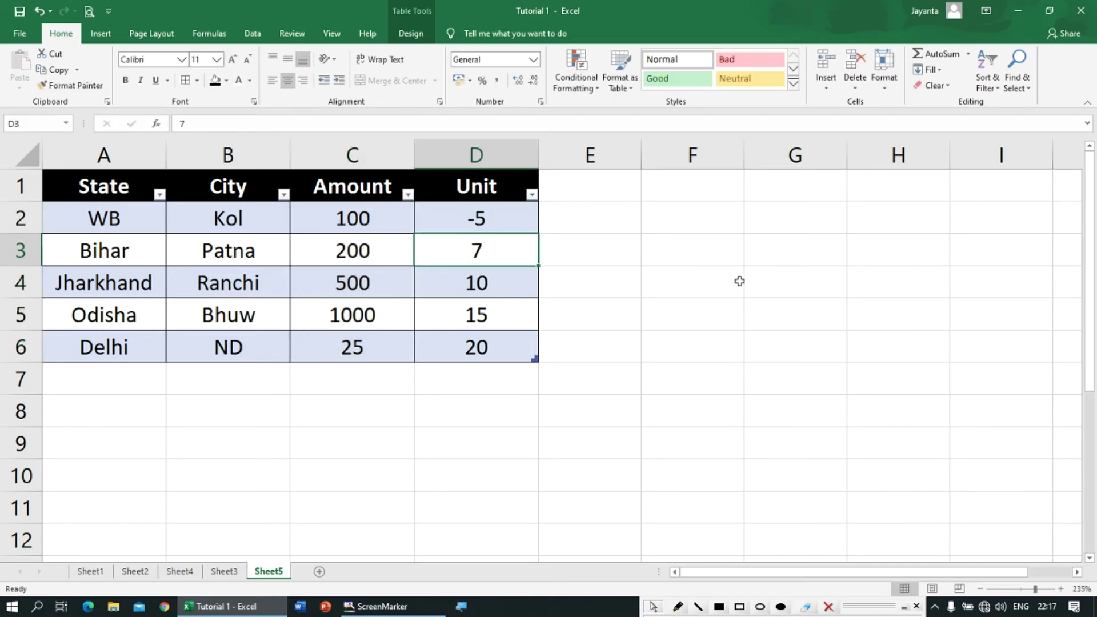
key("Down")
type("-10")
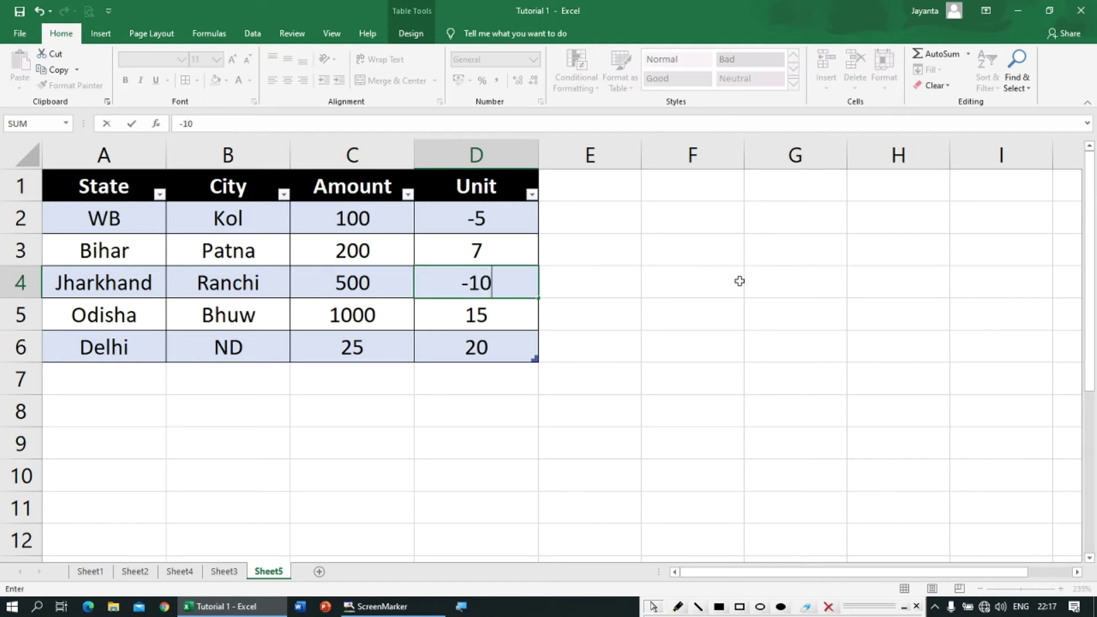
key("Return")
left_click_drag(334, 220, 345, 346)
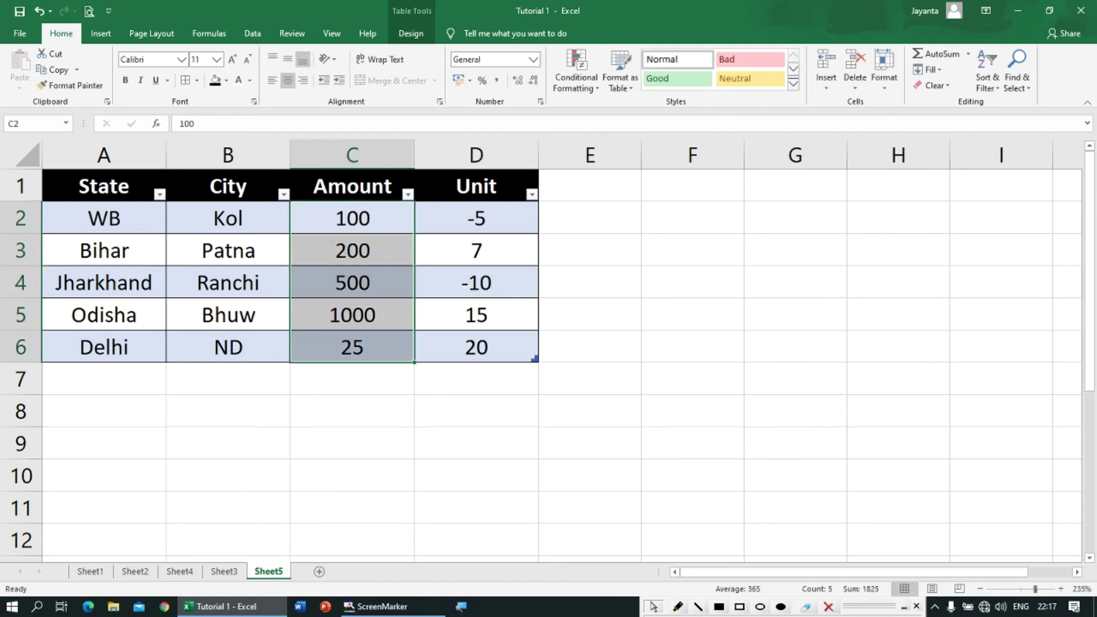
left_click(572, 85)
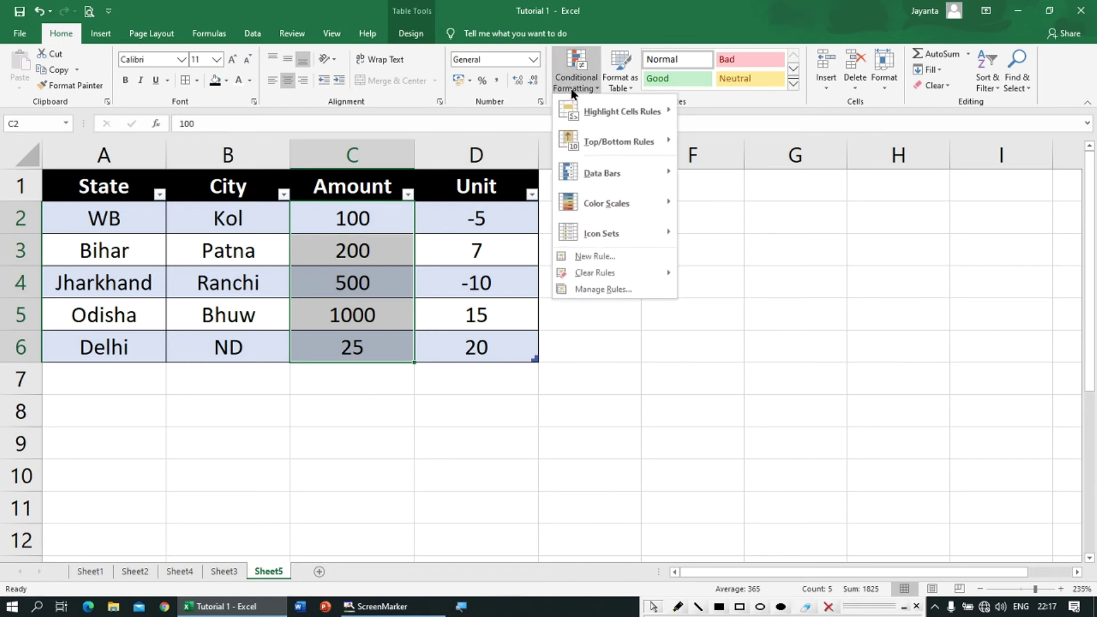
mouse_move(587, 119)
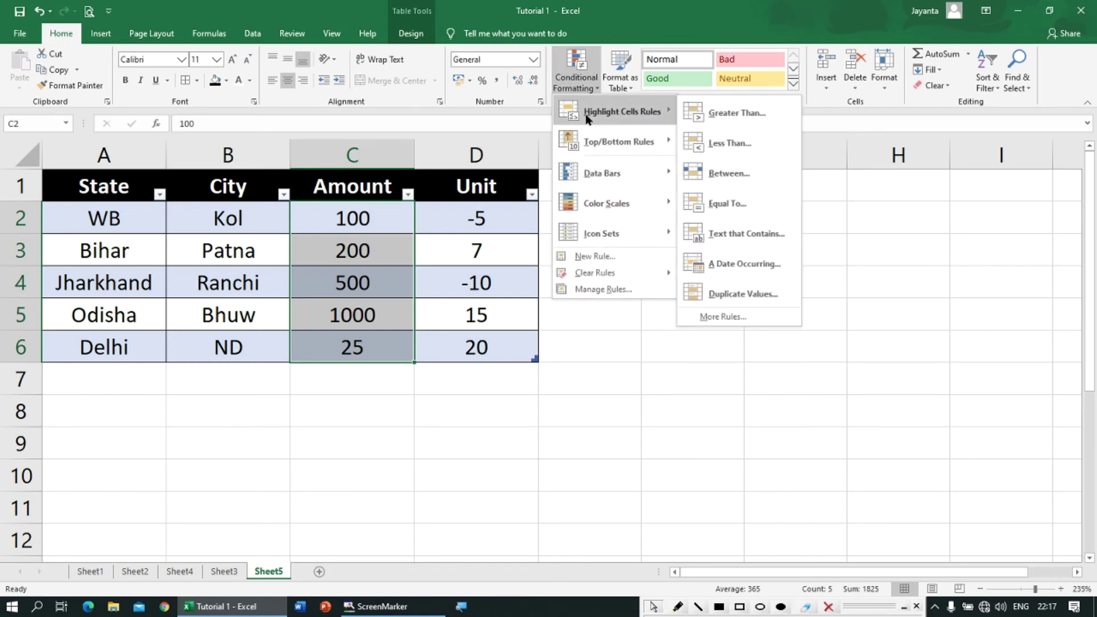
left_click(583, 83)
left_click(583, 83)
mouse_move(585, 114)
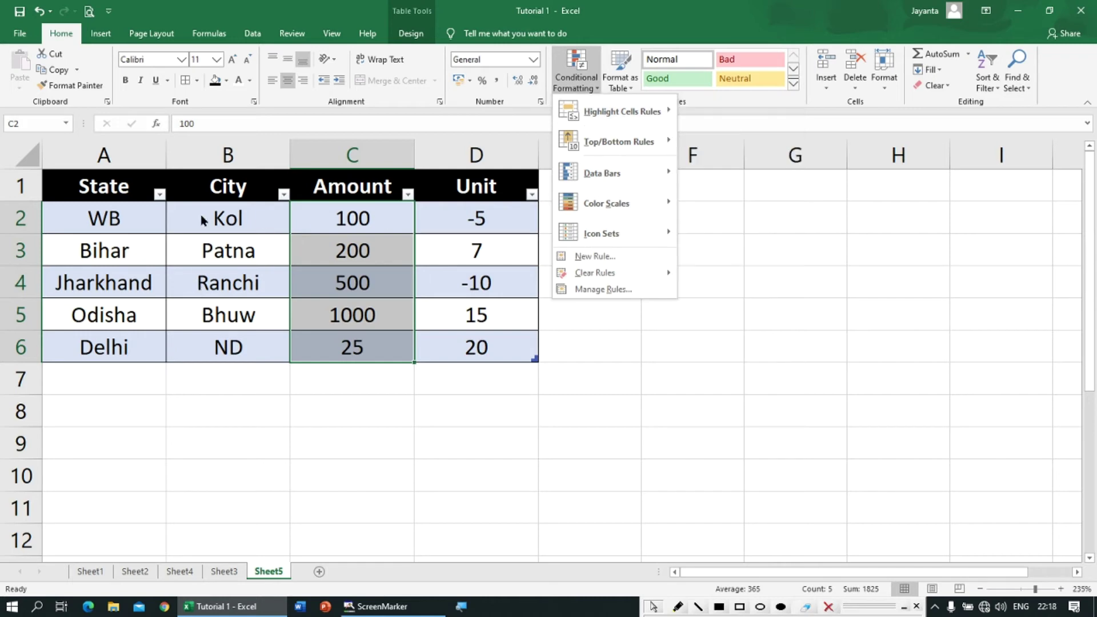
left_click(105, 233)
Replace the state name in A6 with Jharkhand so that it duplicates the entry in A4.
left_click(103, 282)
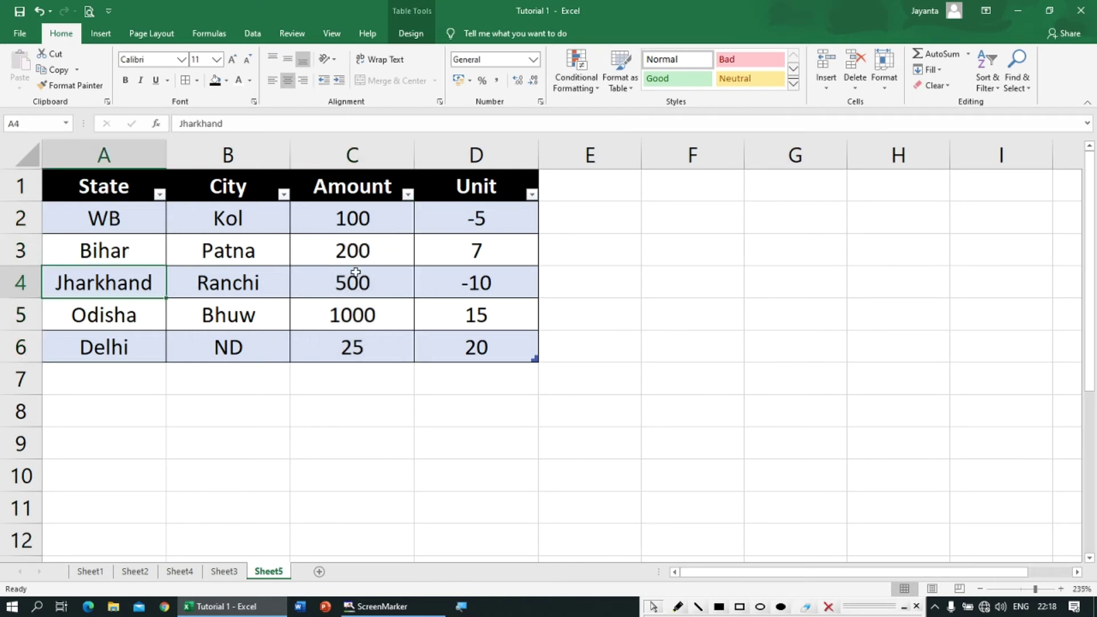
left_click(107, 349)
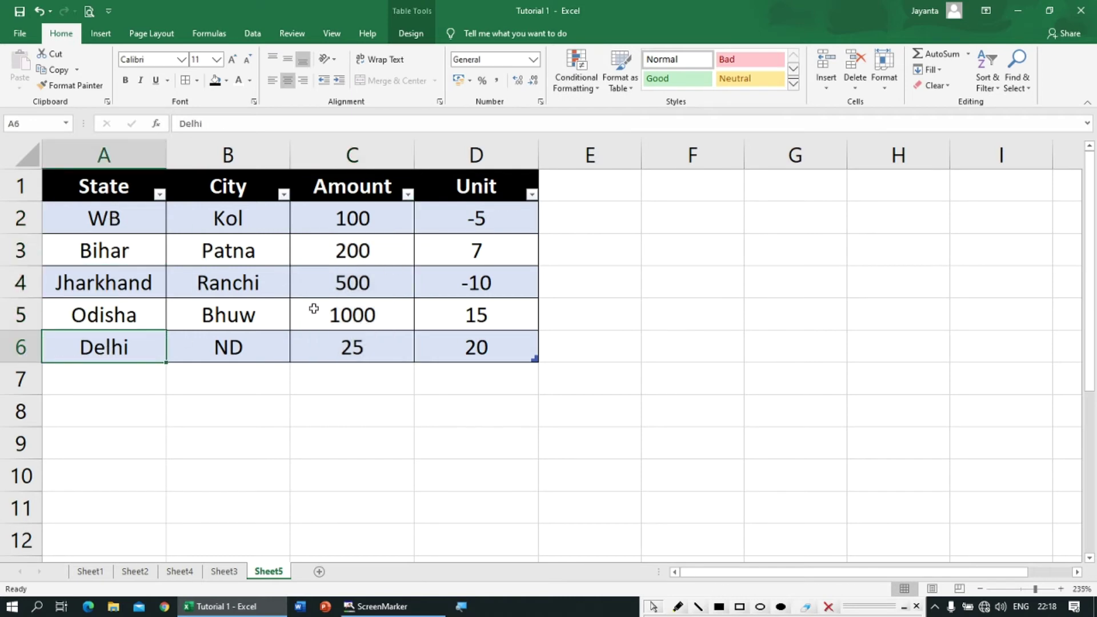
type("Jharkhand")
key("Return")
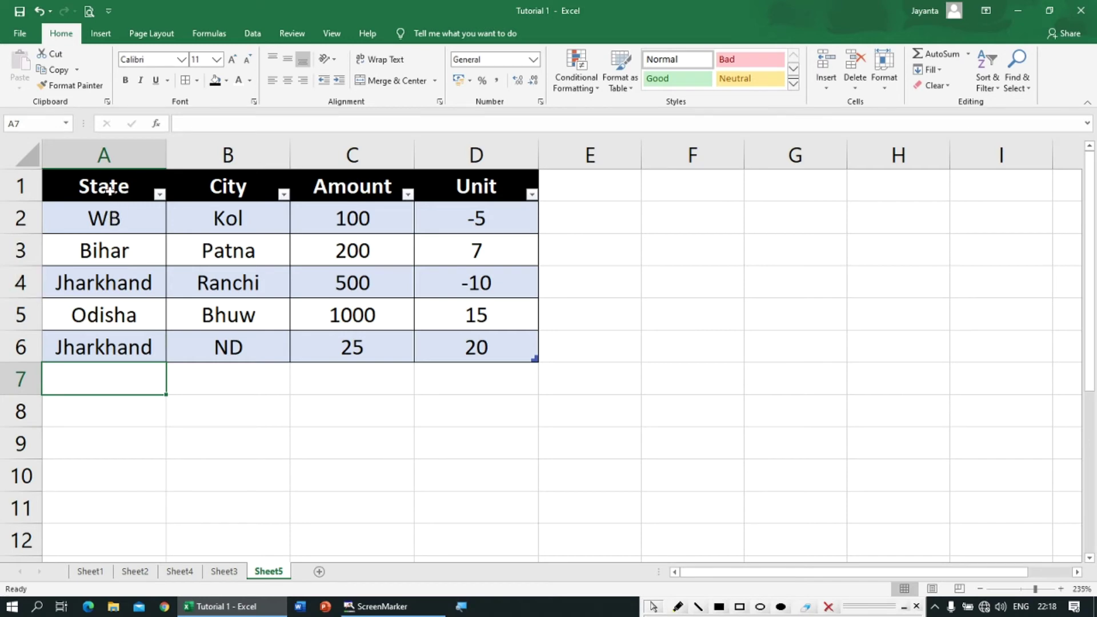
Select the entire State column A.
left_click(108, 155)
left_click_drag(110, 191, 110, 345)
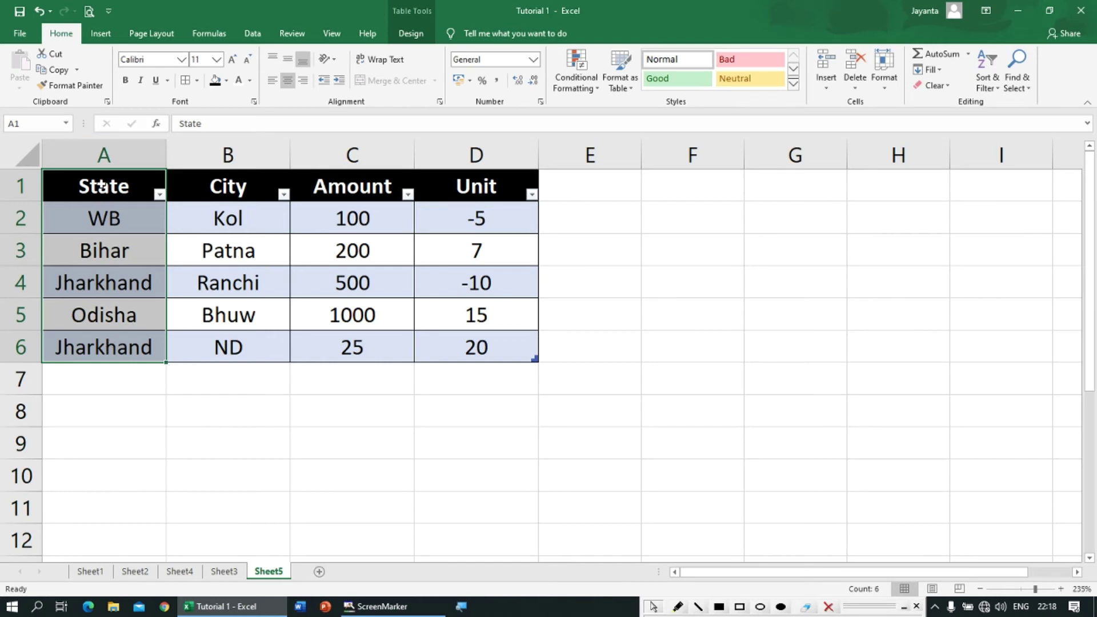
left_click(100, 158)
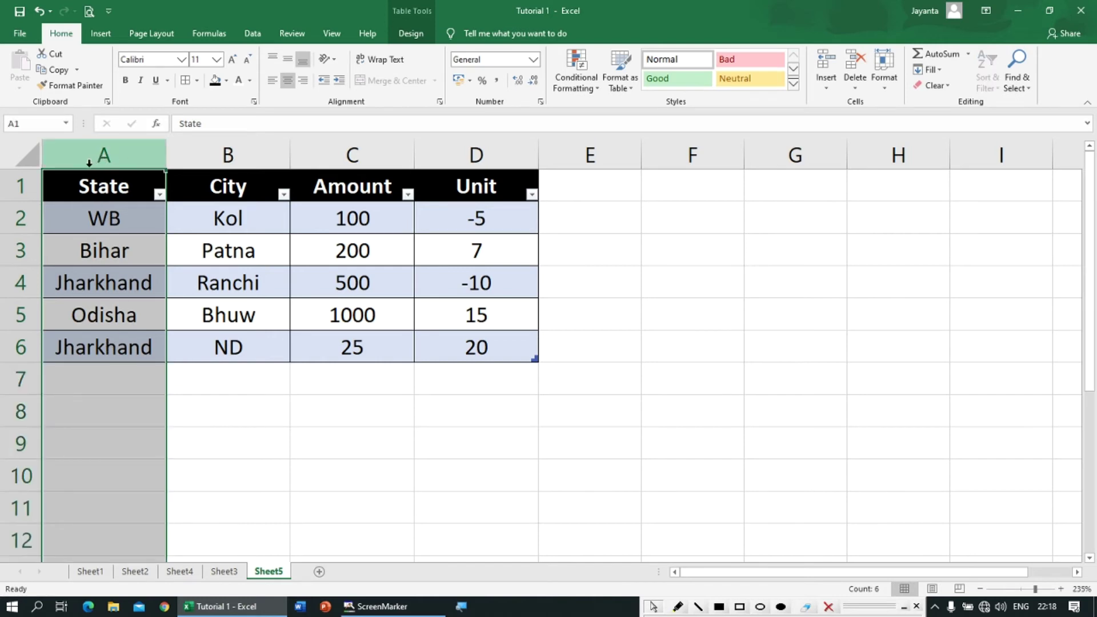
left_click(571, 86)
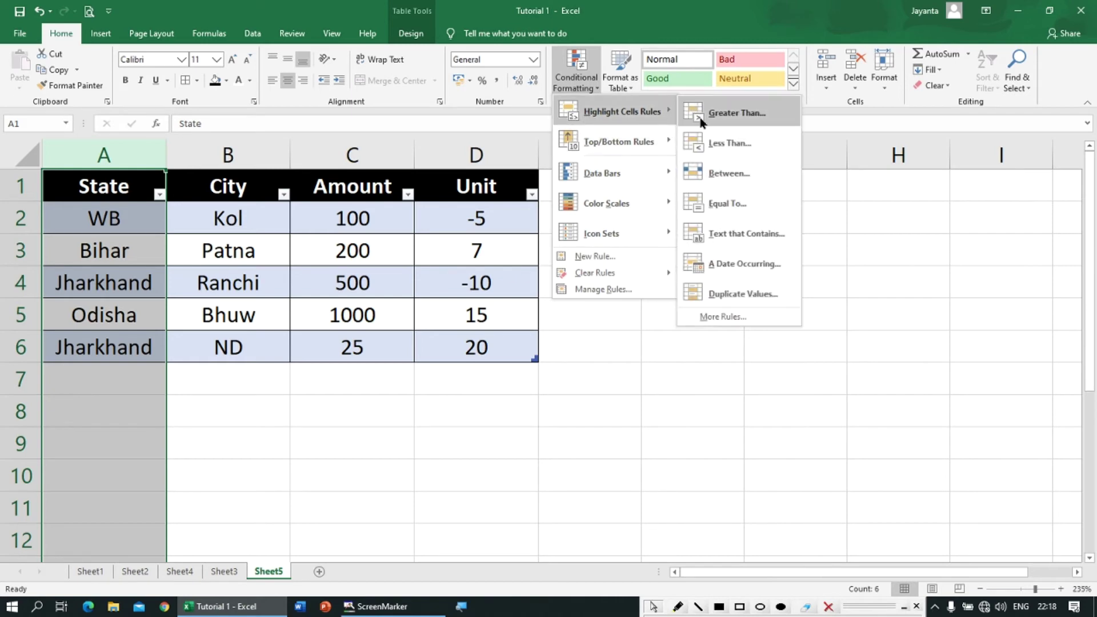
left_click(712, 296)
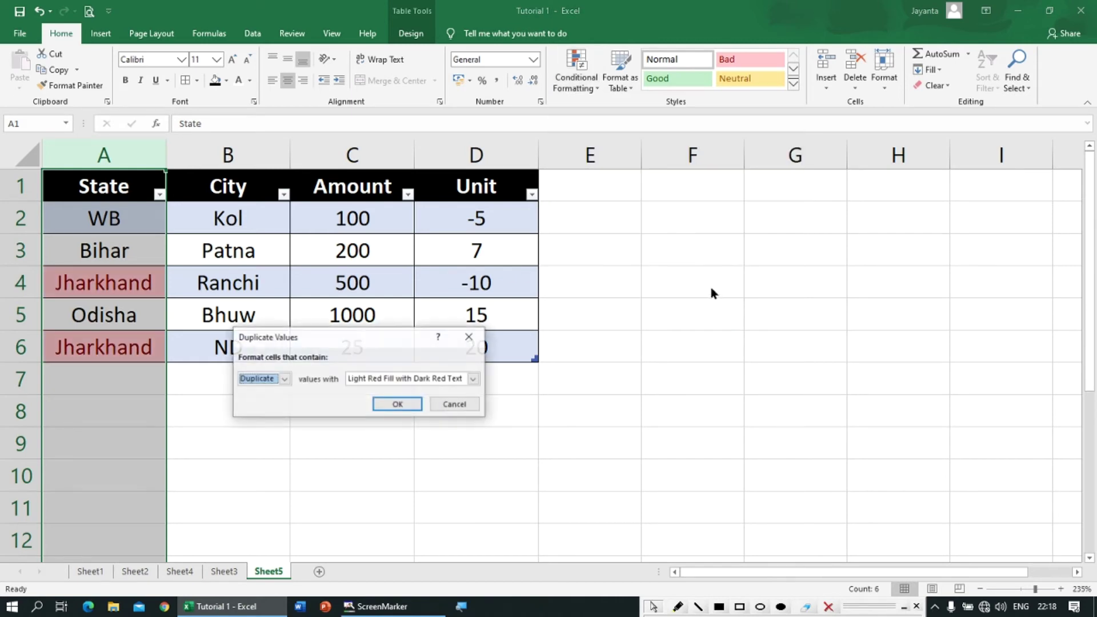
left_click(455, 404)
Add a conditional formatting rule that highlights duplicate values in column A using Light Red Fill with Dark Red Text.
left_click(577, 87)
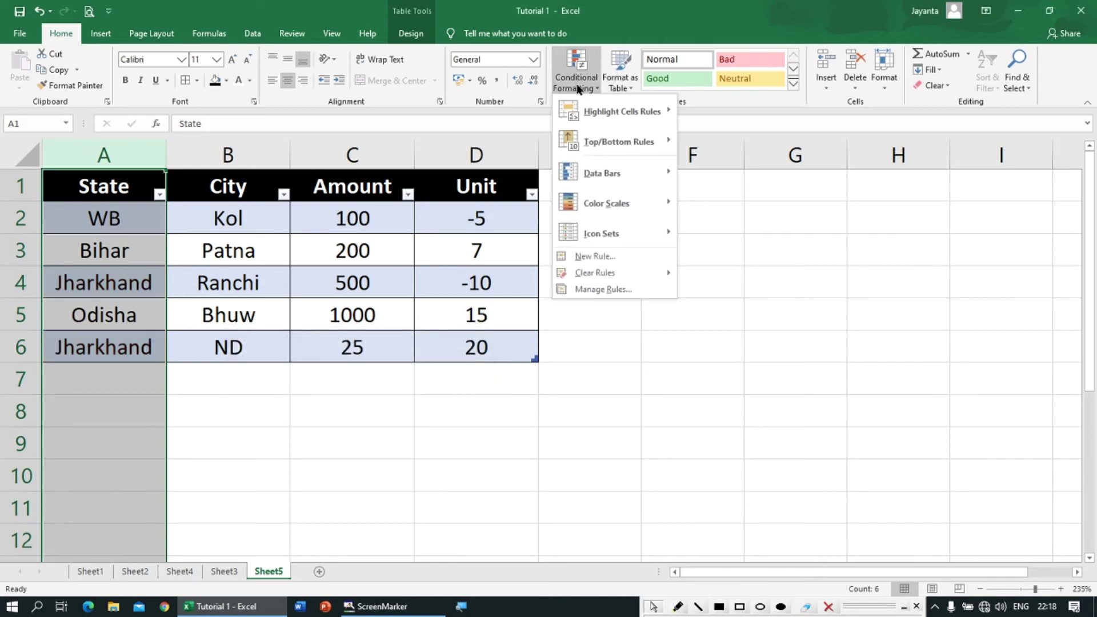
mouse_move(605, 112)
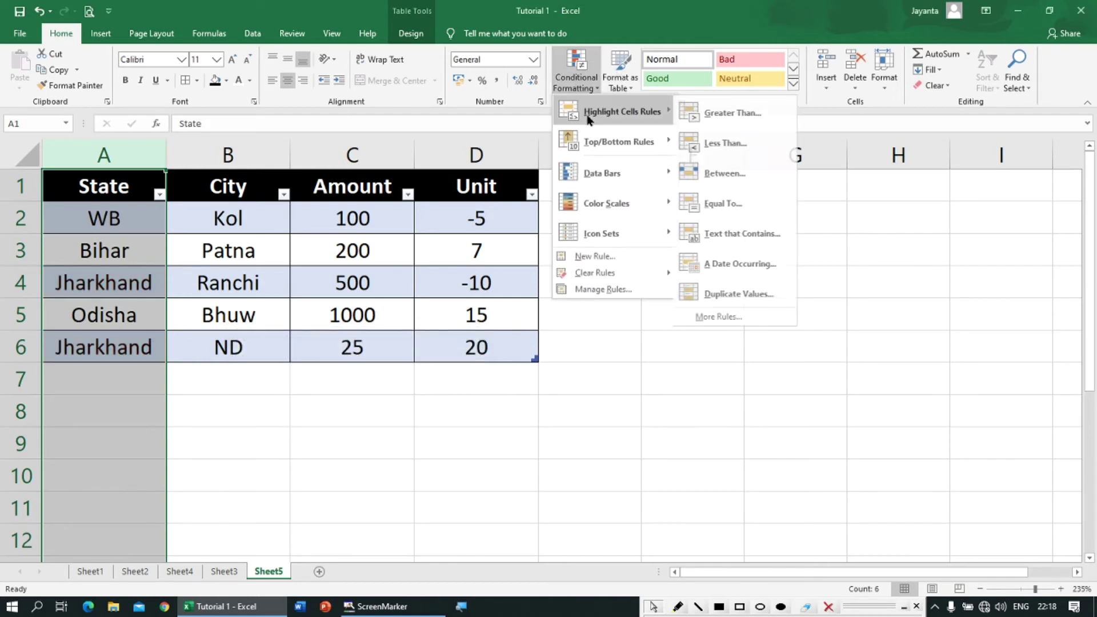
left_click(711, 293)
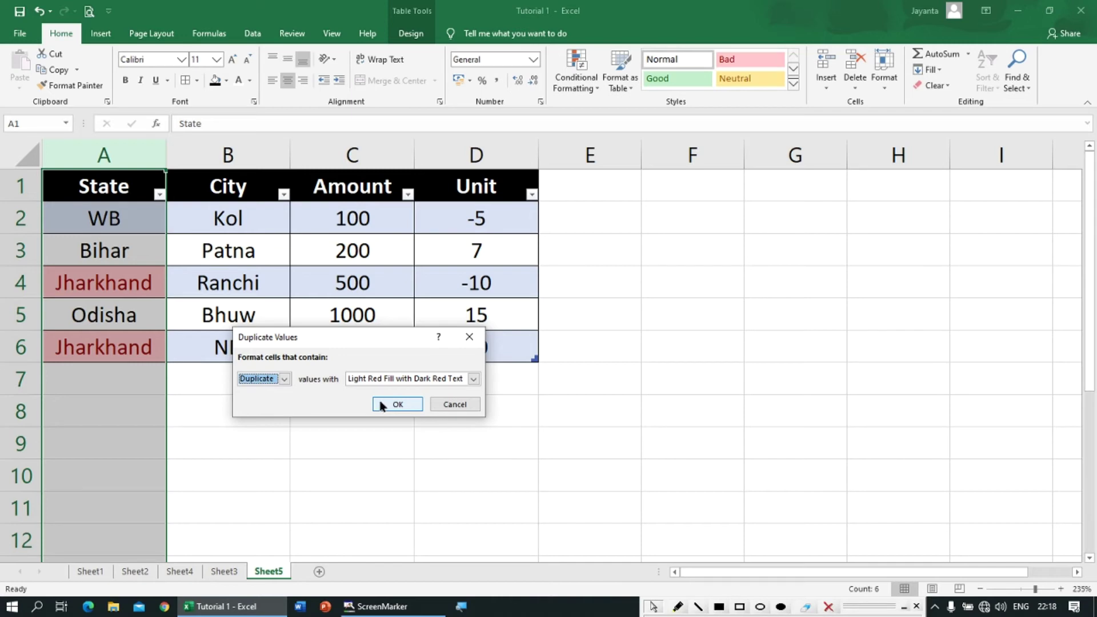
left_click(397, 405)
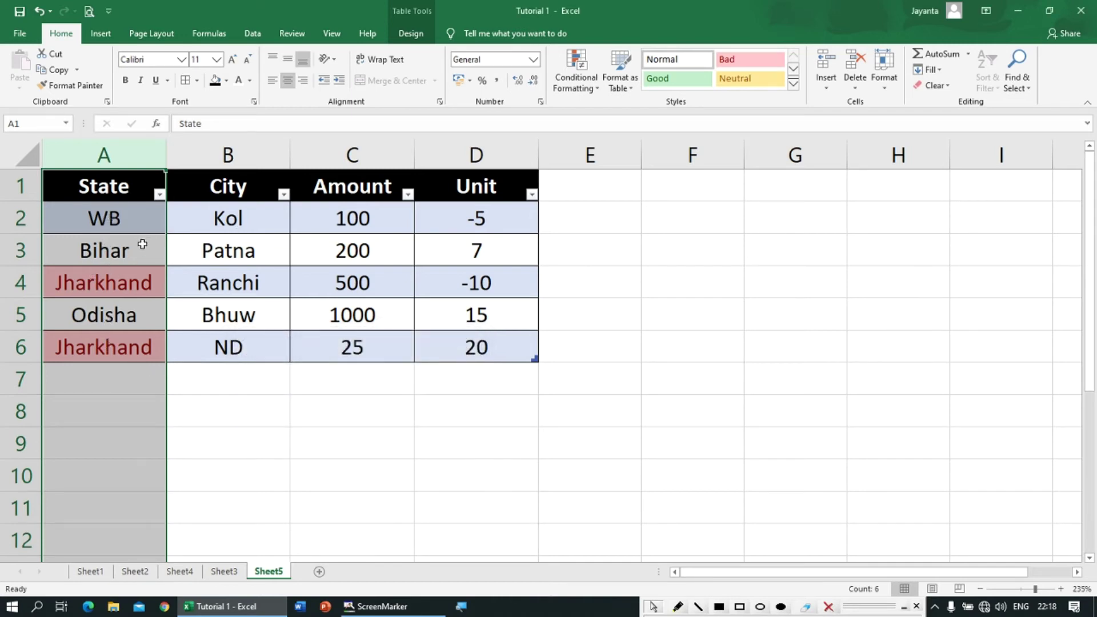
Clear the duplicate state in A6 and enter Odisha there to test the highlighting rule.
left_click(105, 282)
left_click(104, 343)
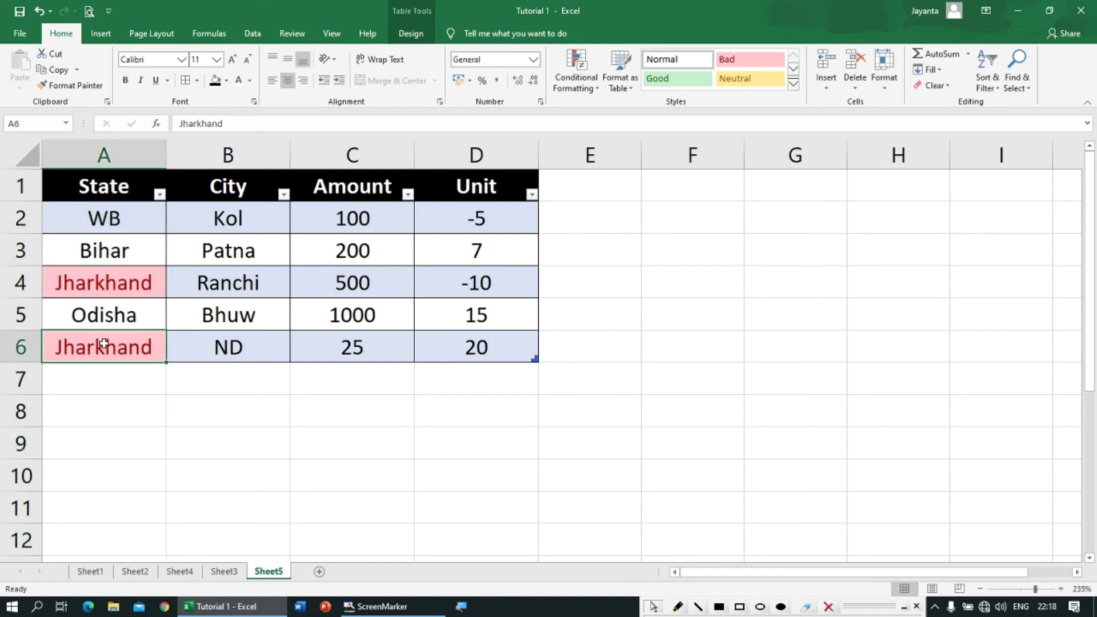
key("Delete")
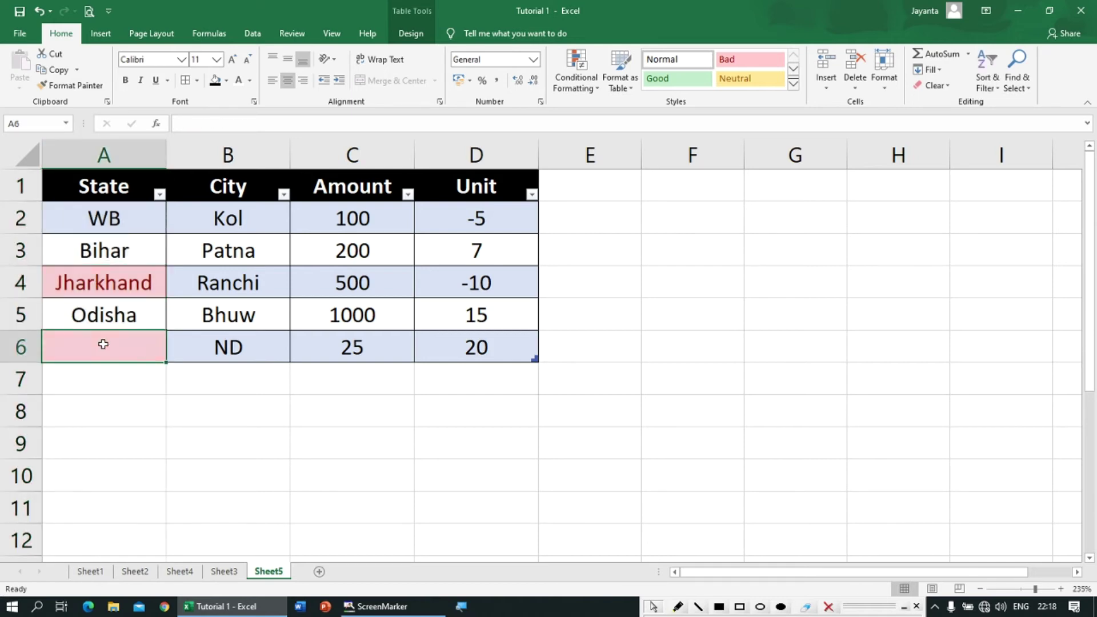
left_click(93, 282)
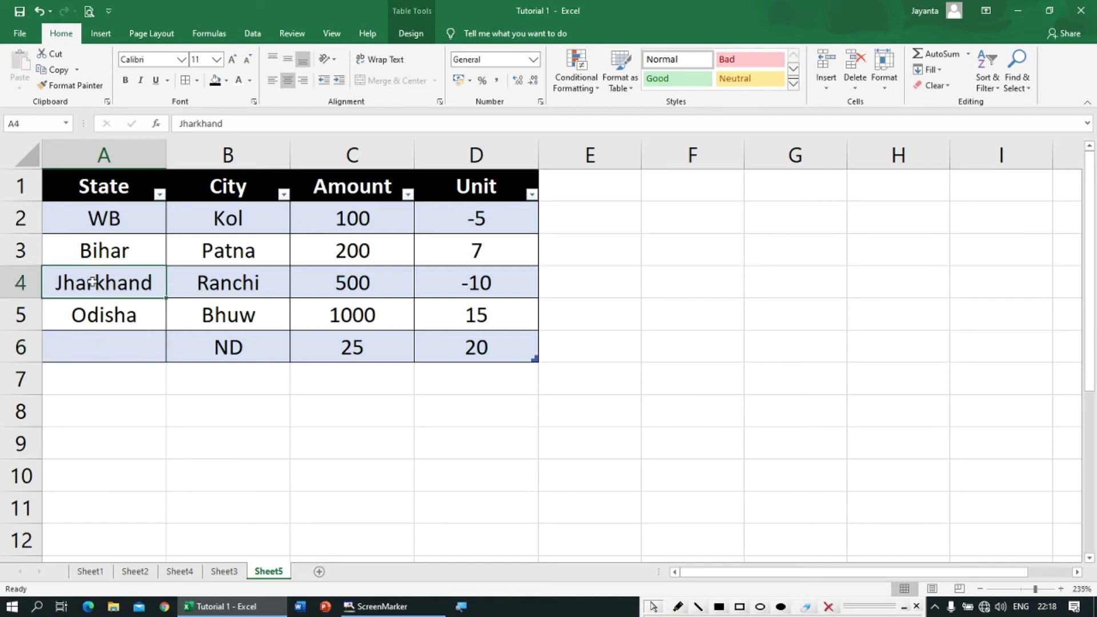
left_click(100, 342)
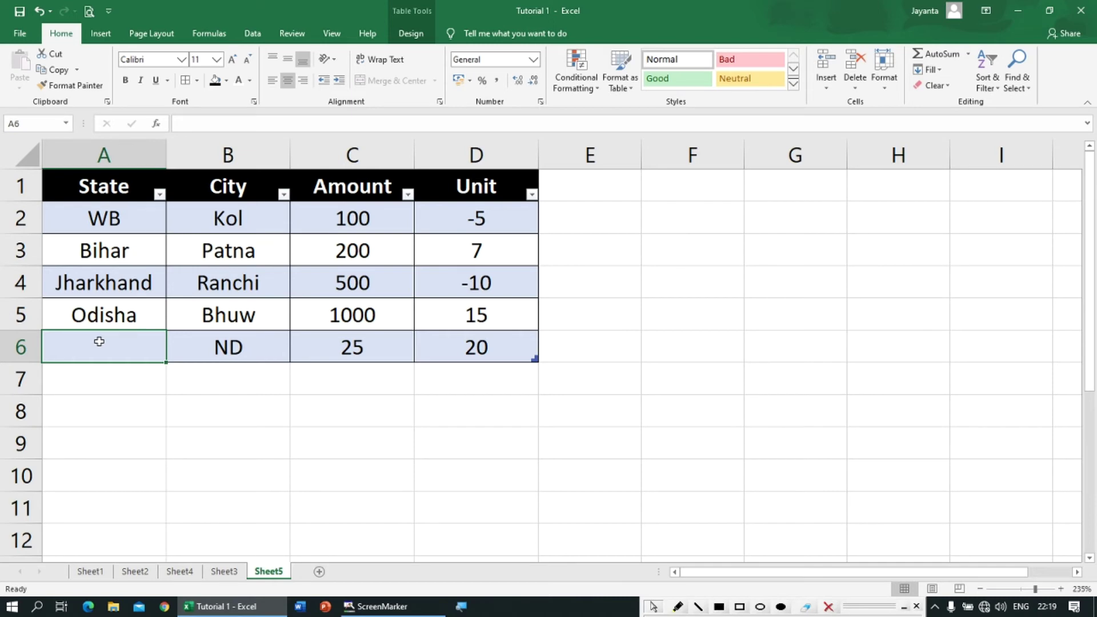
type("Od")
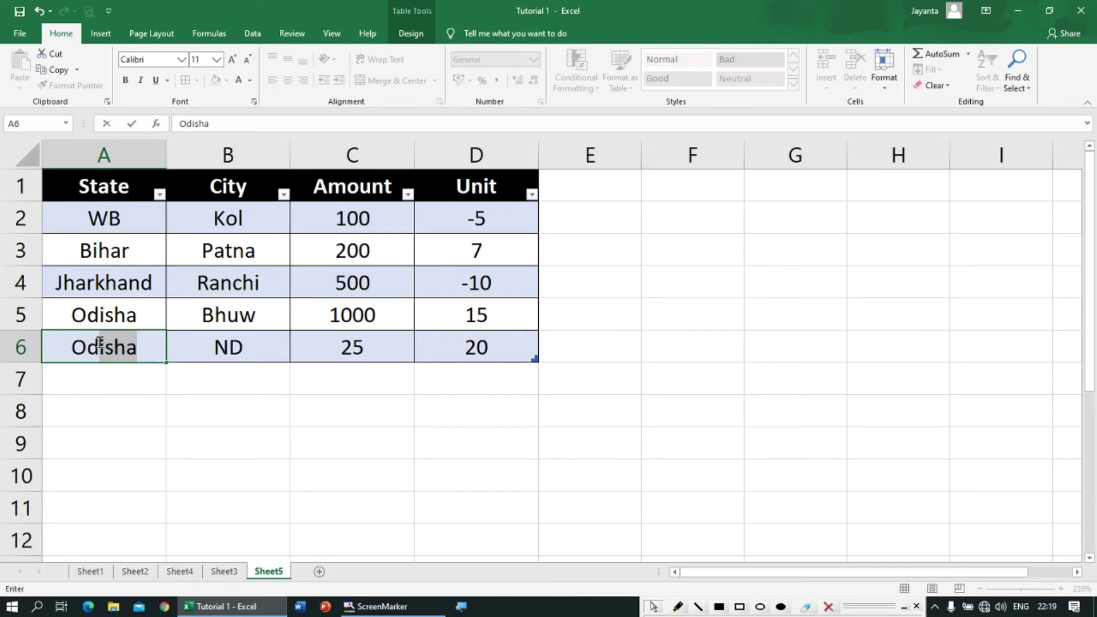
key("Return")
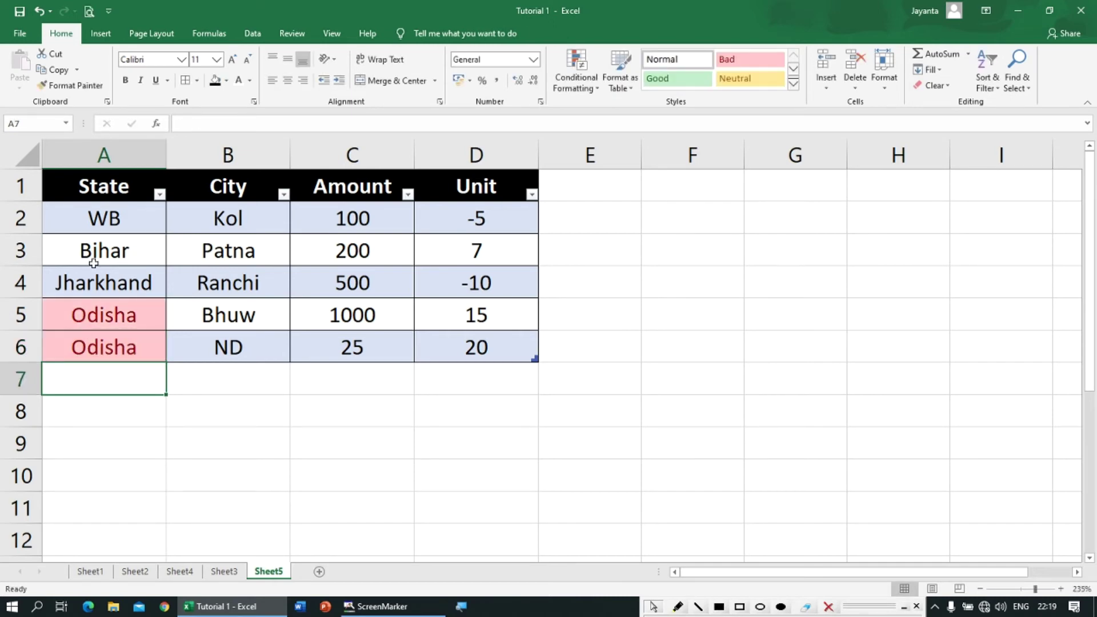
left_click(120, 311)
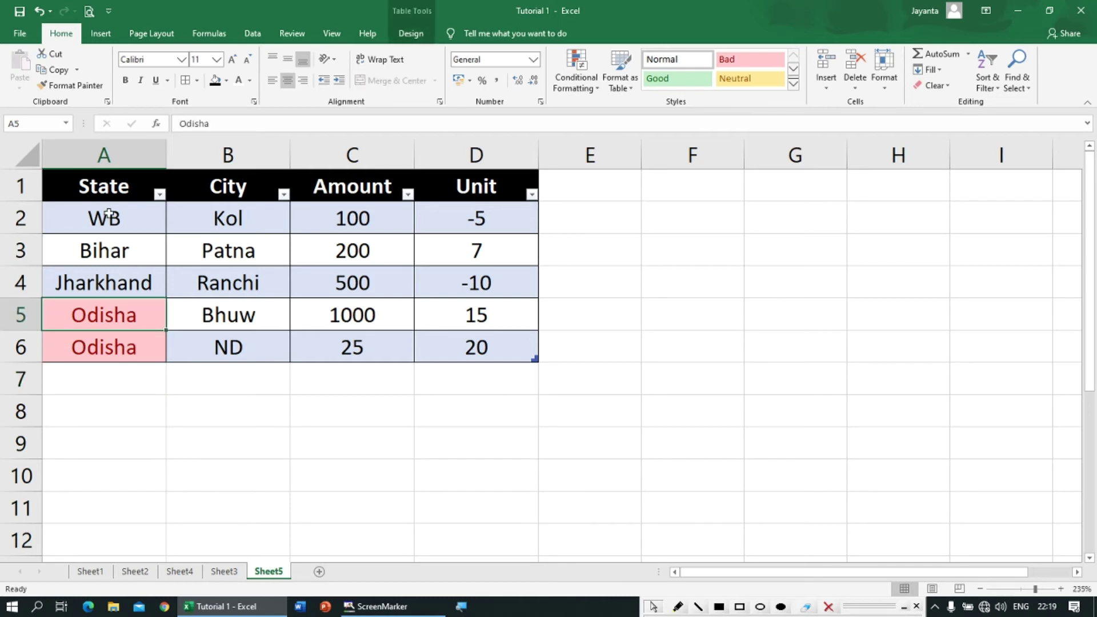
left_click_drag(102, 184, 100, 343)
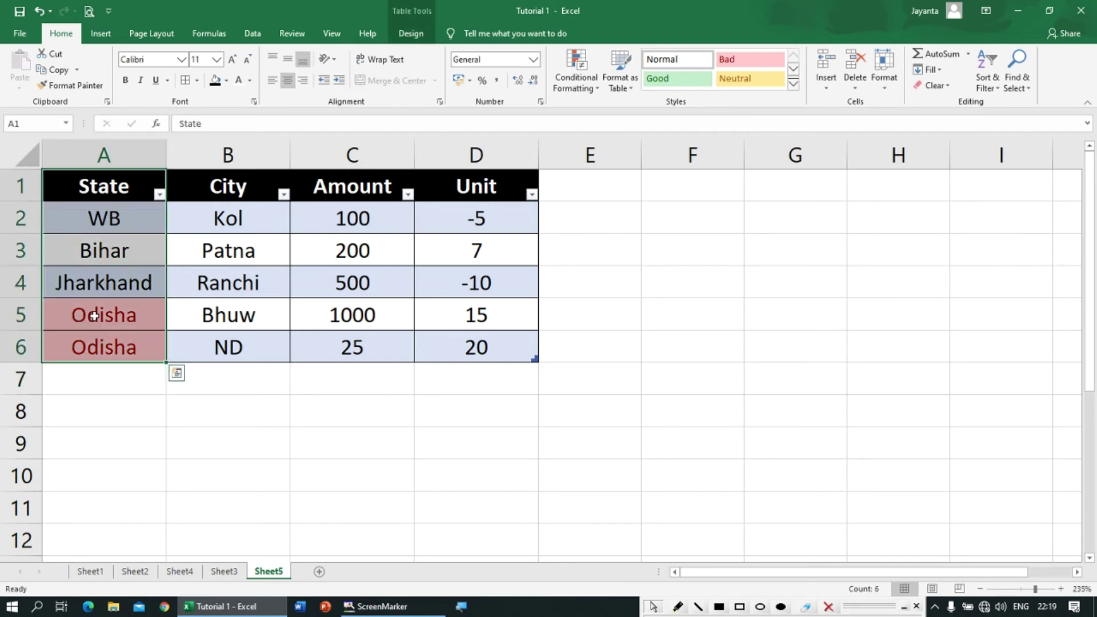
left_click(95, 318)
left_click(103, 153)
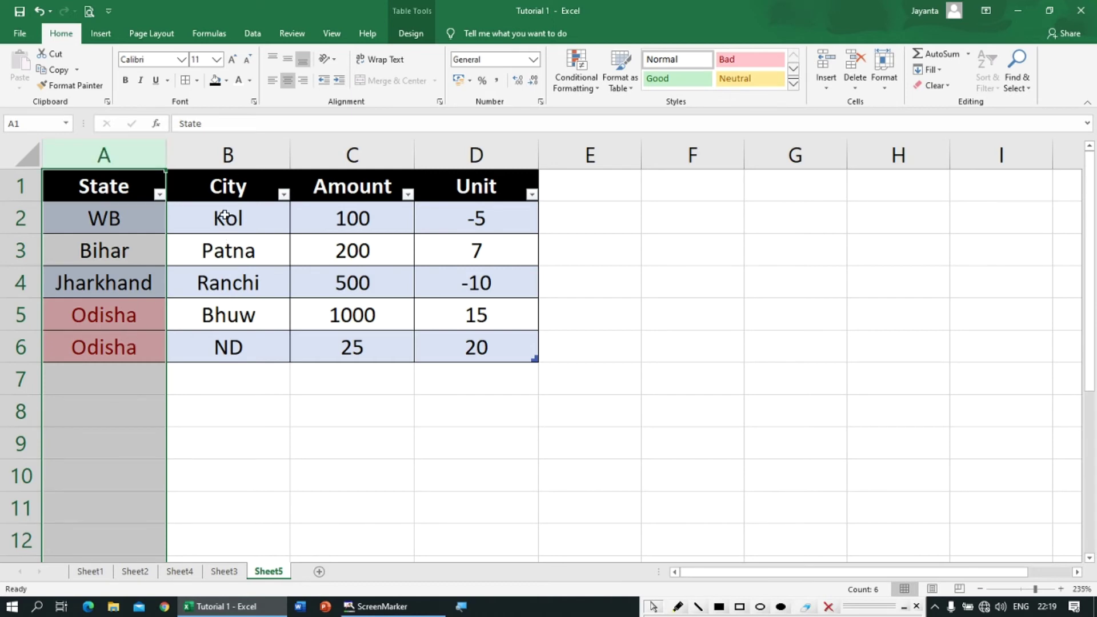
left_click(326, 218)
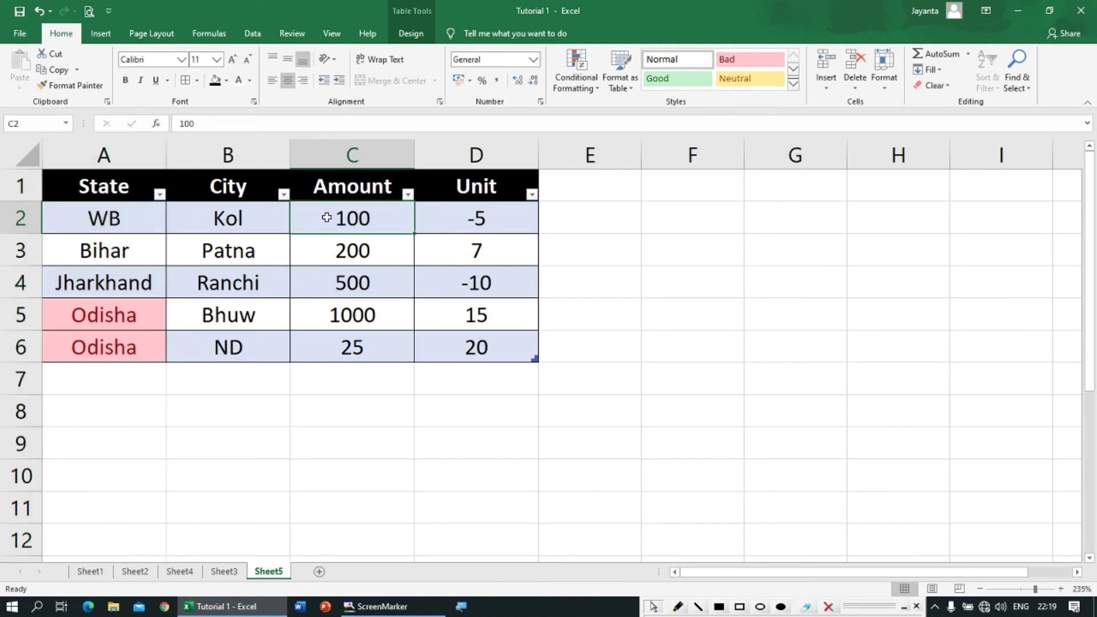
Select the State column and open its duplicate-values conditional formatting rule for editing.
left_click(105, 156)
left_click(574, 87)
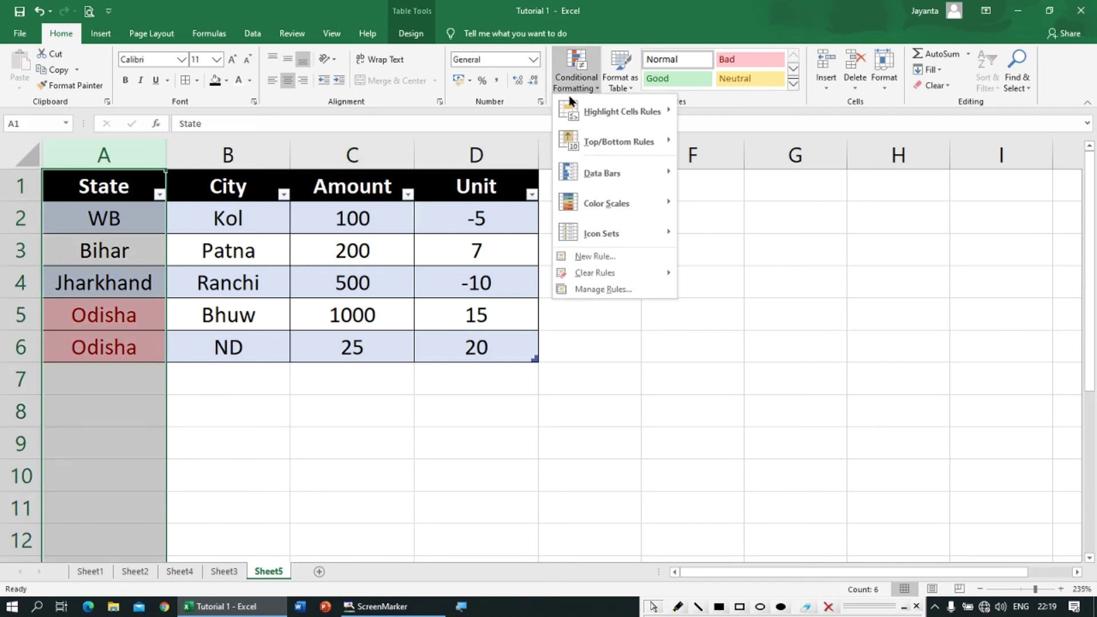
left_click(586, 290)
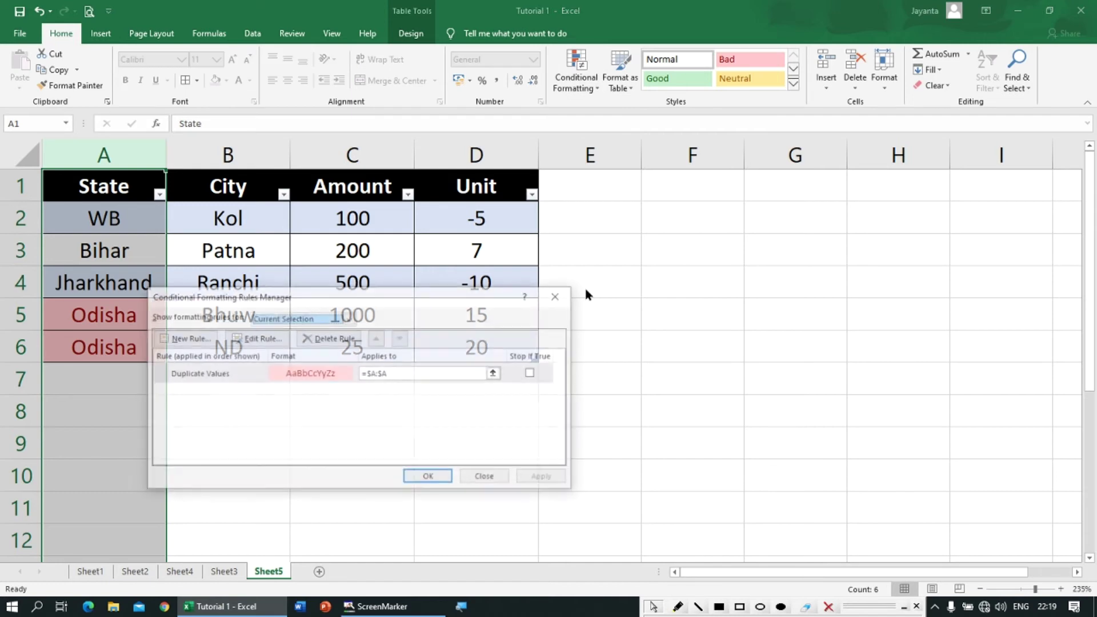
left_click(317, 373)
left_click(257, 338)
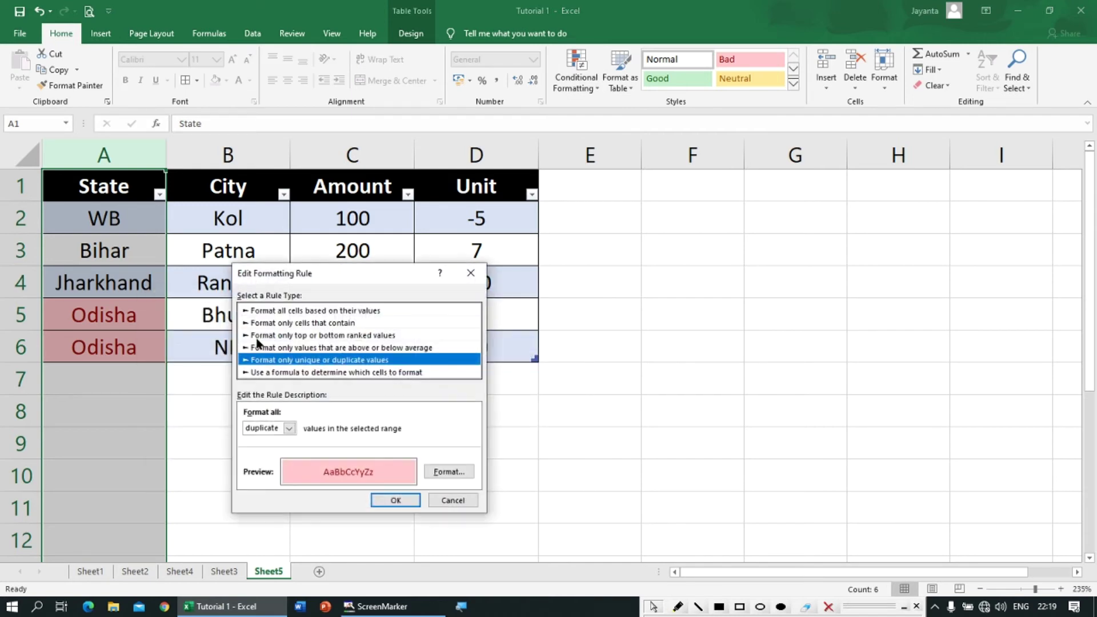
Change the duplicate-values rule's fill to dark orange and apply the edited rule to column A.
left_click(437, 473)
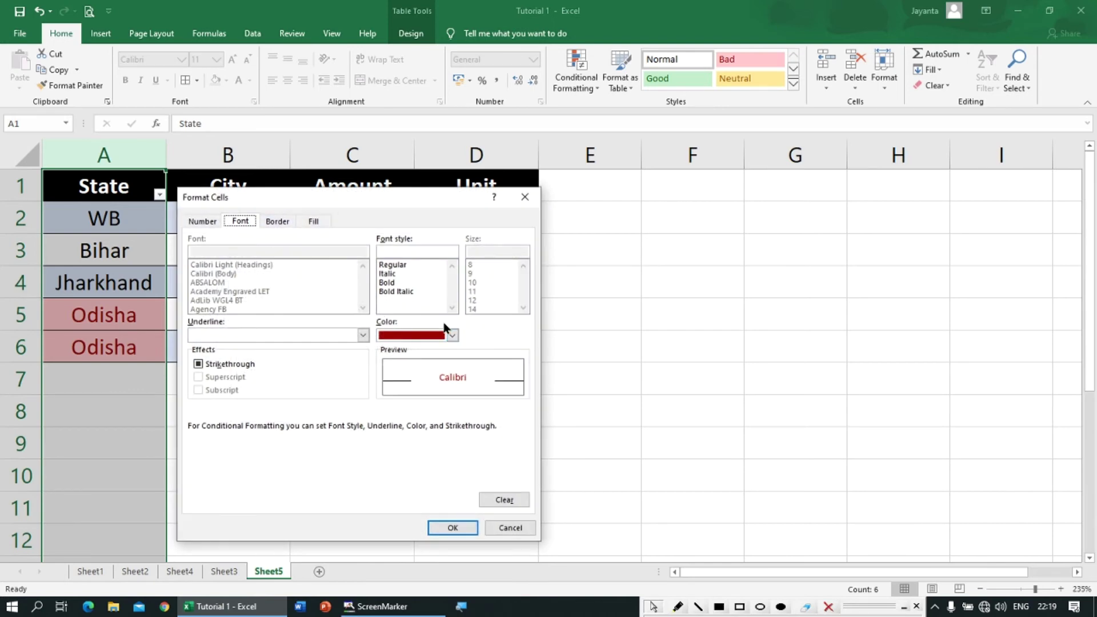
left_click(310, 223)
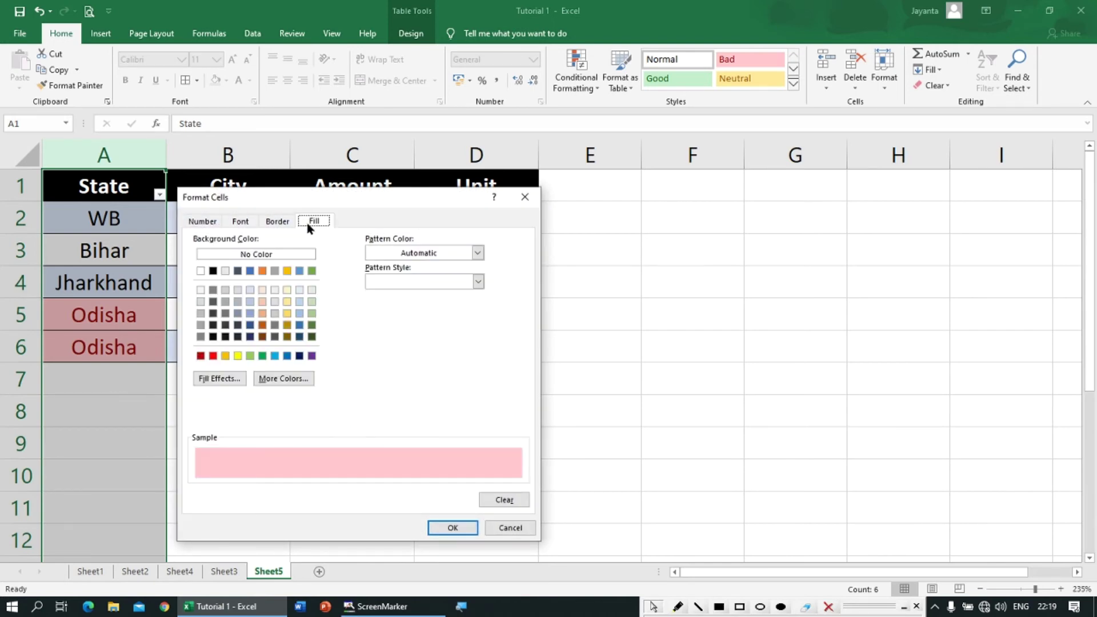
left_click(312, 290)
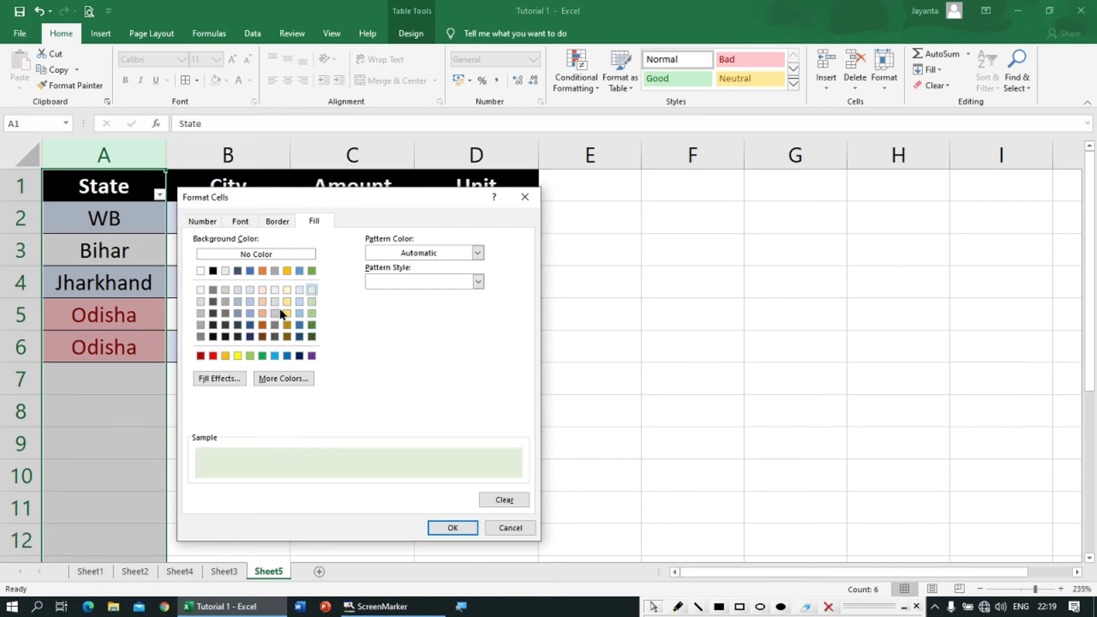
left_click(262, 325)
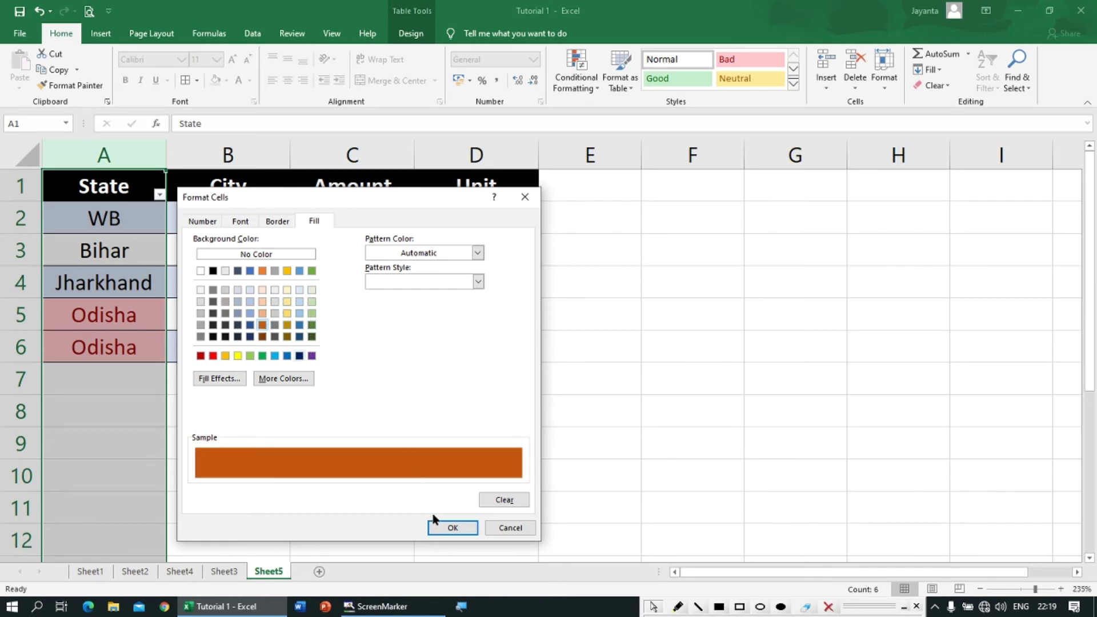
left_click(450, 528)
left_click(398, 501)
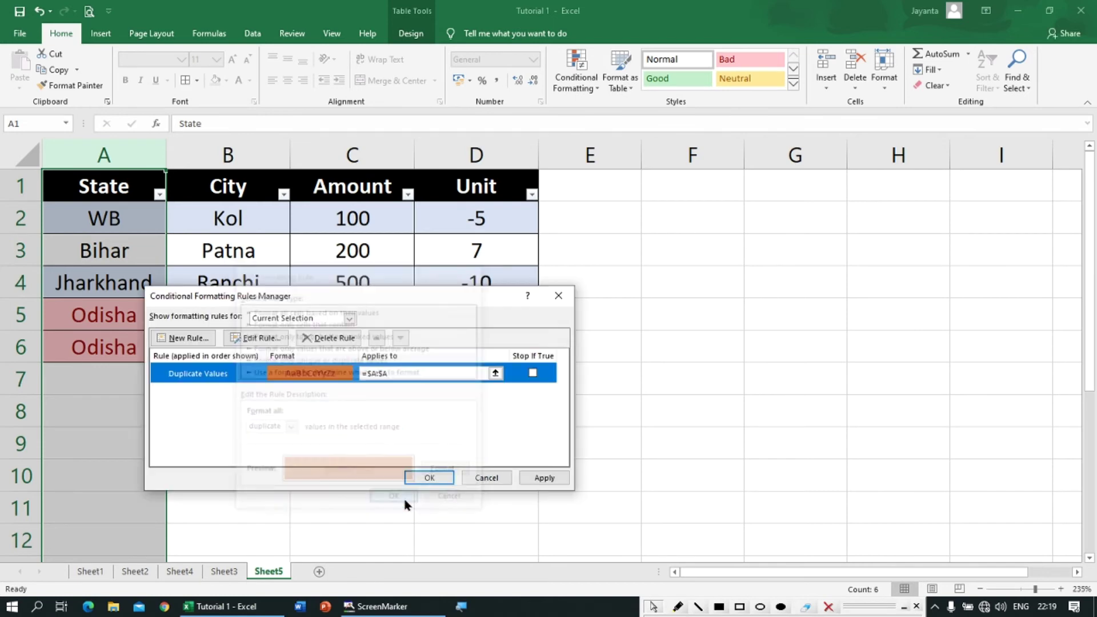
left_click(529, 479)
left_click(441, 478)
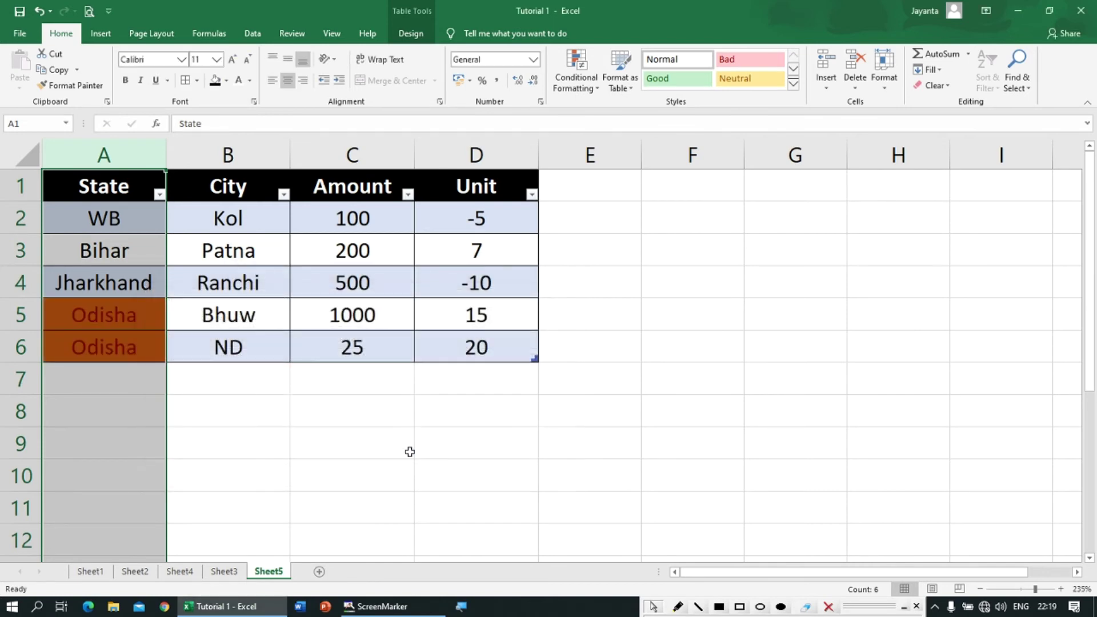
left_click(109, 316)
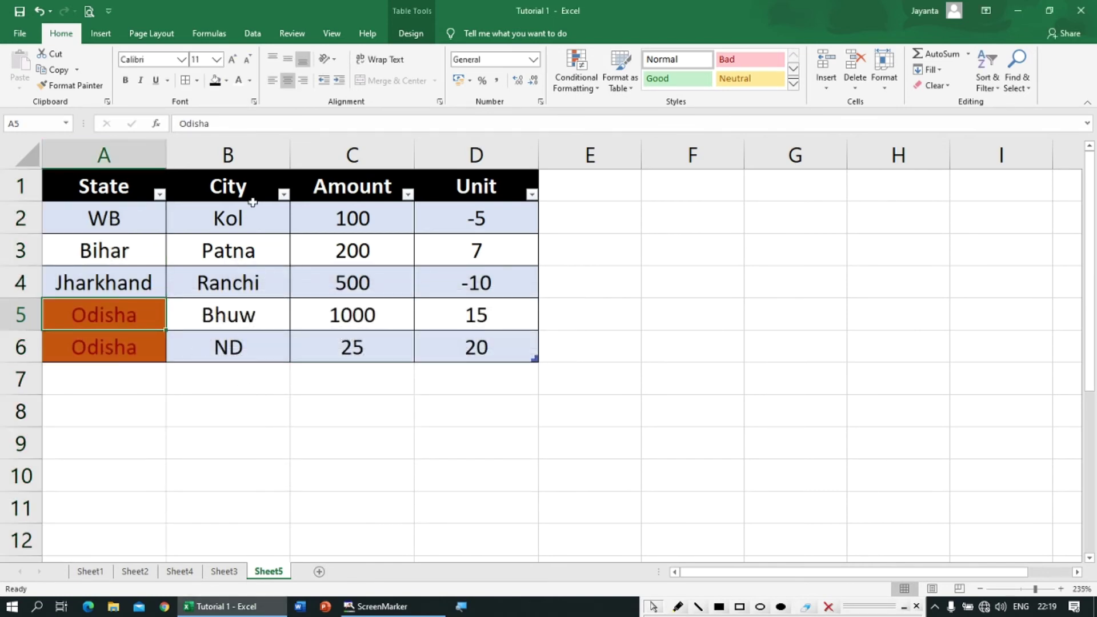
Highlight cells greater than 1000 in the Amount range C1:C6 using Light Red Fill with Dark Red Text.
left_click_drag(353, 186, 331, 347)
left_click(595, 91)
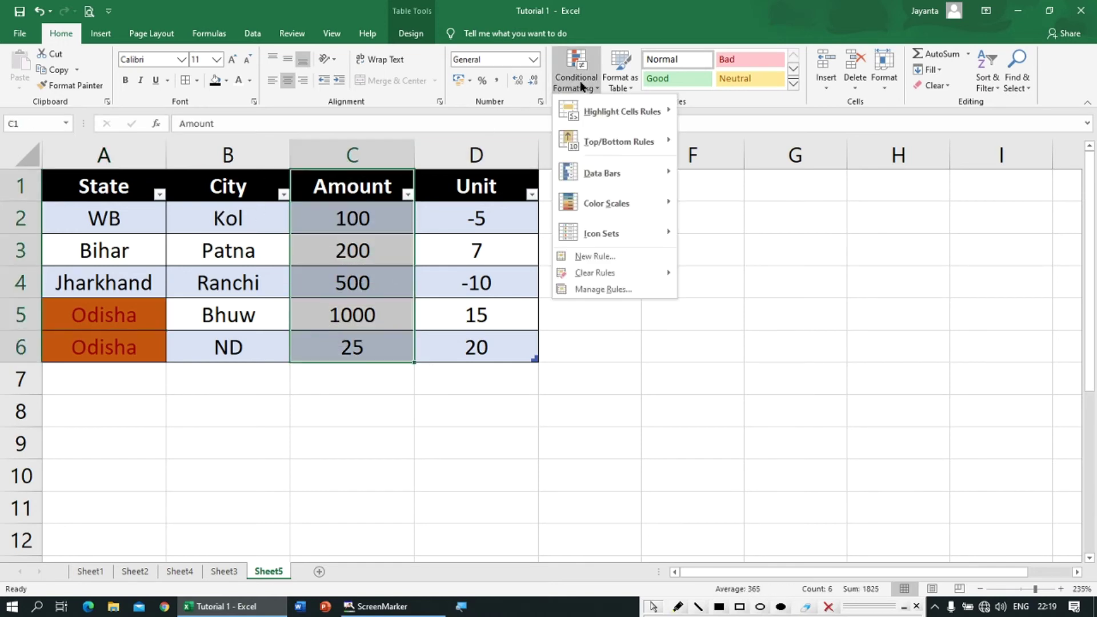
mouse_move(606, 112)
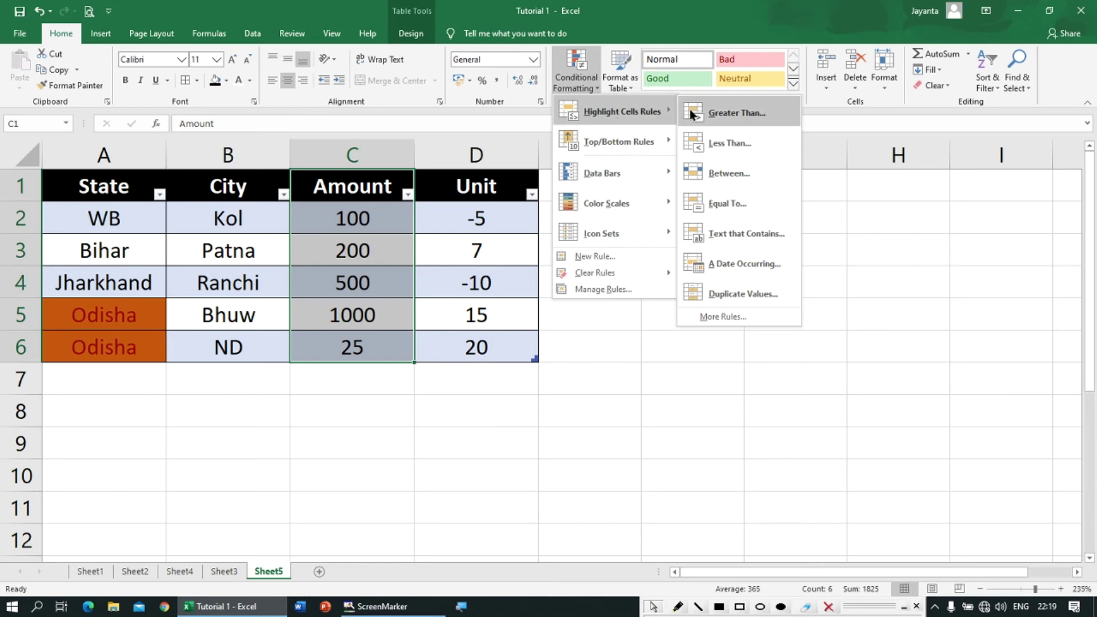
left_click(727, 113)
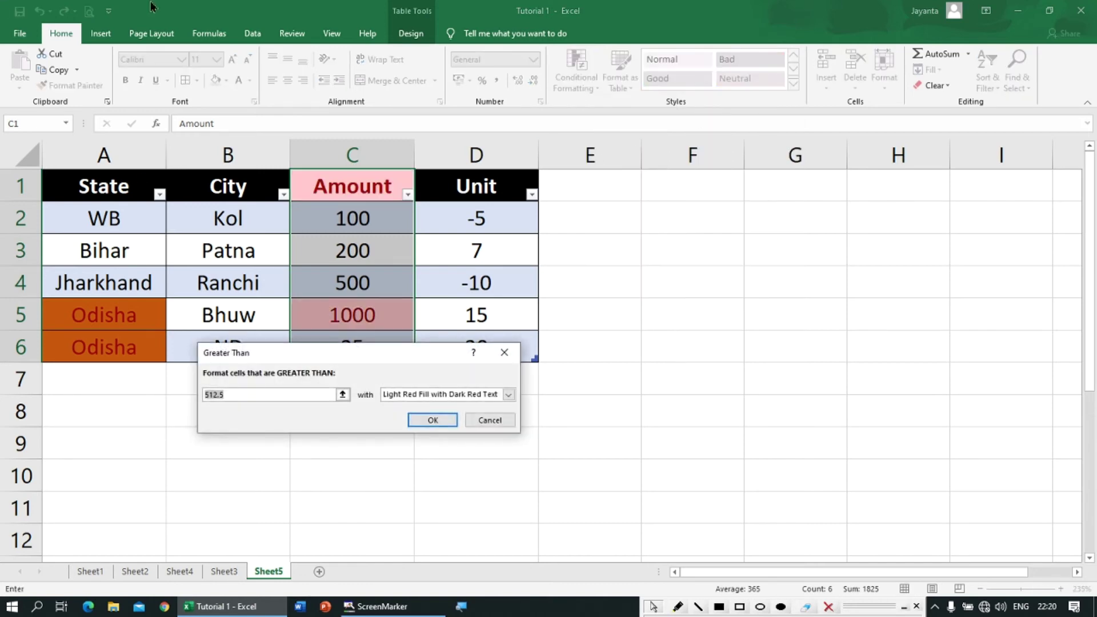
left_click_drag(240, 394, 176, 397)
type("1")
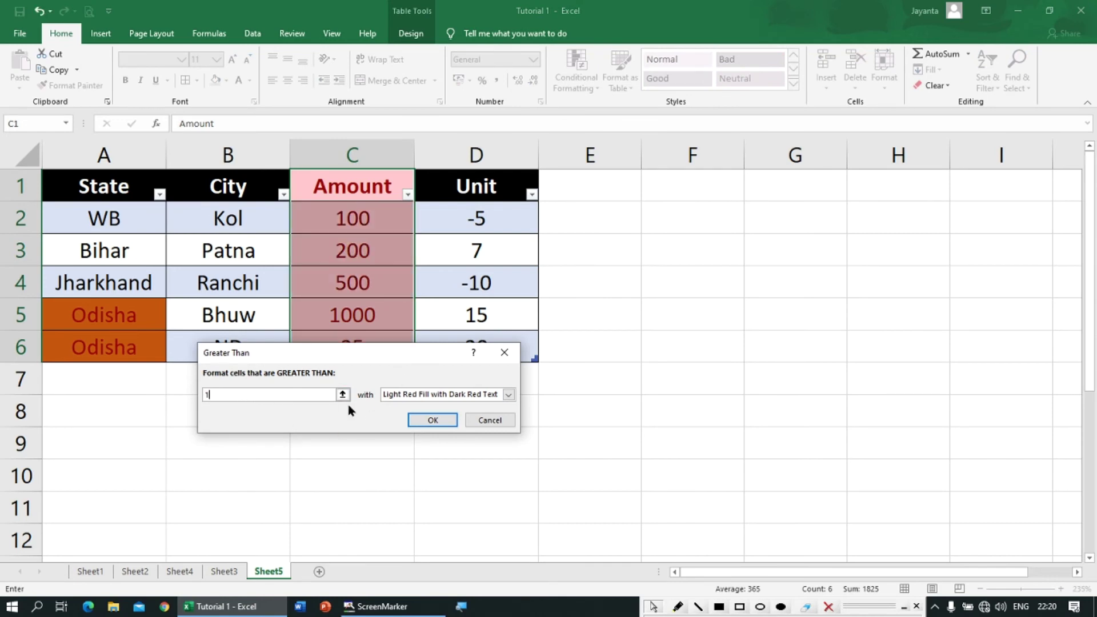
type("000")
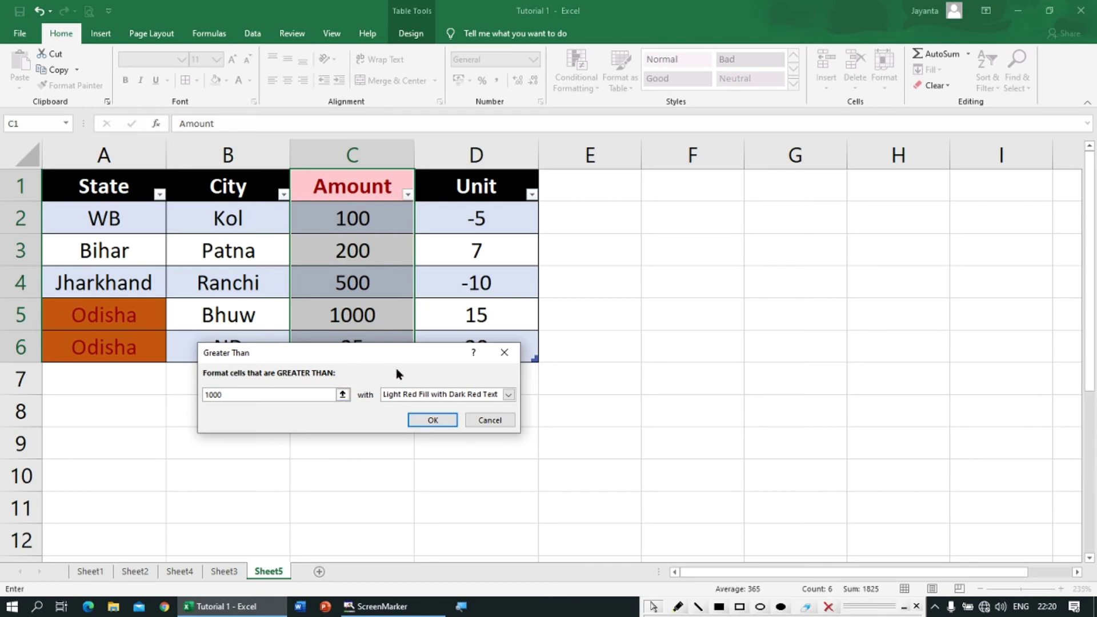
left_click_drag(389, 351, 432, 400)
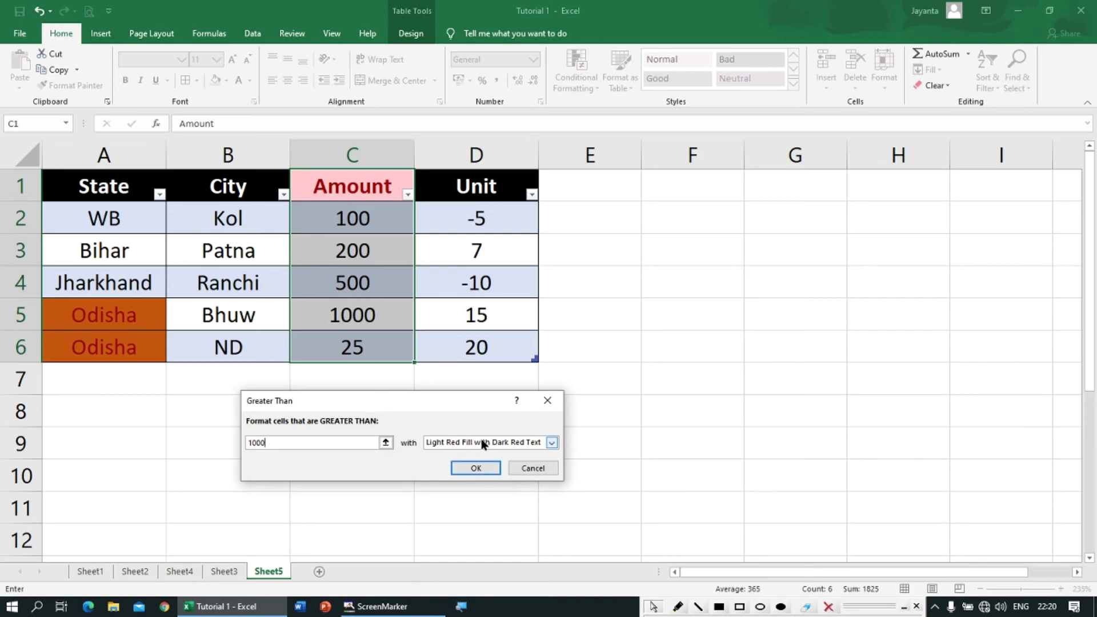
left_click(486, 471)
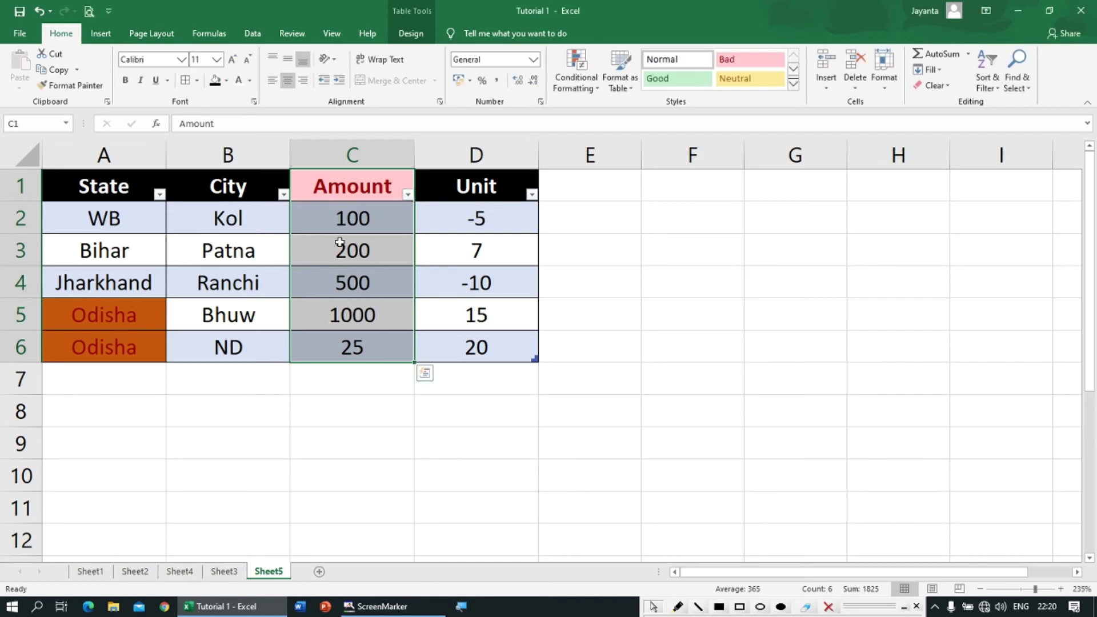
Examine the Amount cells one by one to check which meet the greater-than rule.
left_click(332, 200)
key("Down")
key("Down")
key("Down")
key("Down")
key("Down")
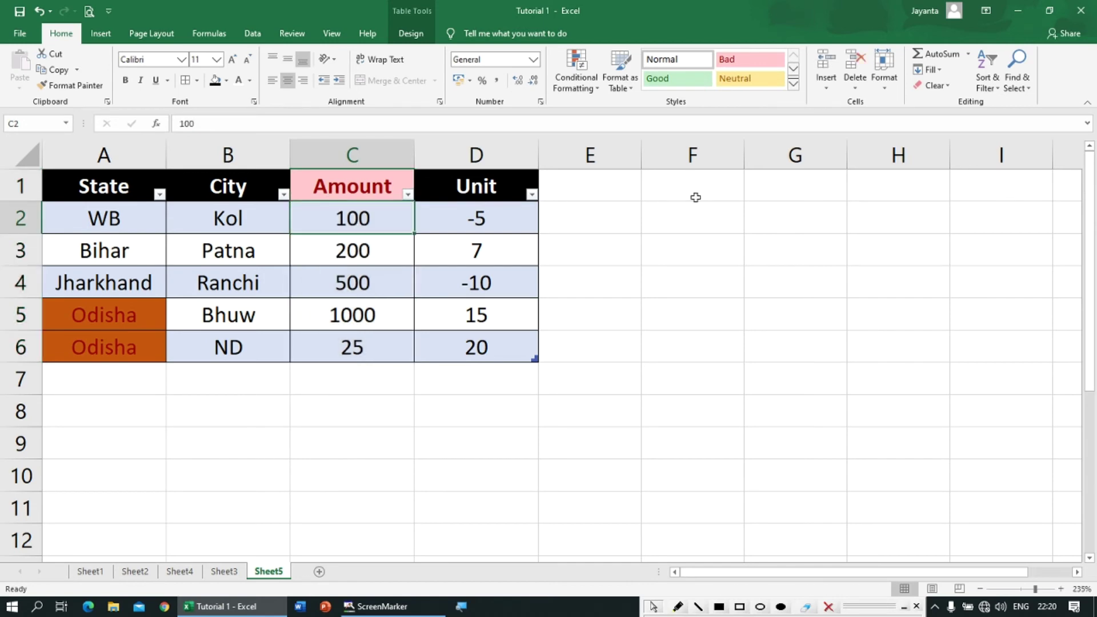
key("Up")
key("Up")
key("Up")
key("Up")
key("Up")
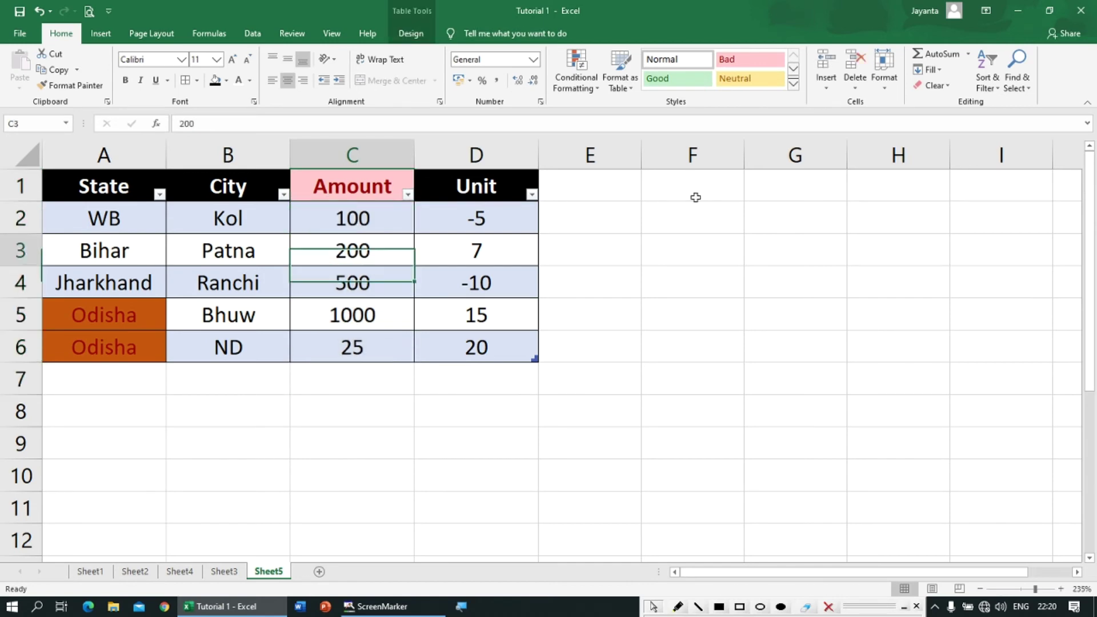
Change the Bhuw amount in C5 to 1001 to test the greater-than rule.
key("Down")
key("Down")
key("Down")
key("Down")
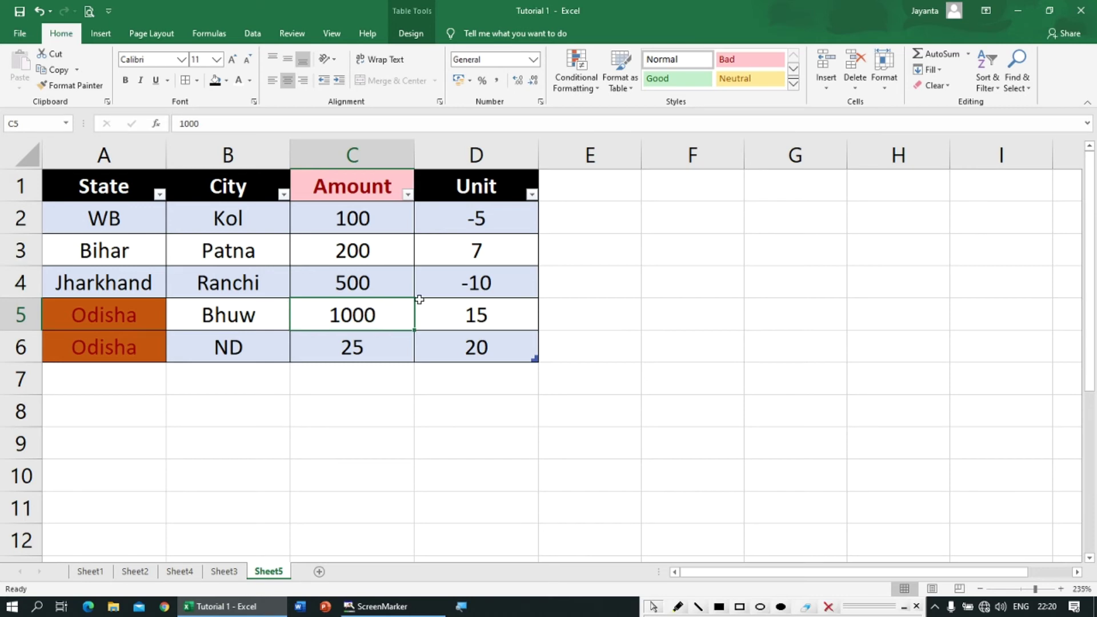
type("101")
key("BackSpace")
type("01")
key("Return")
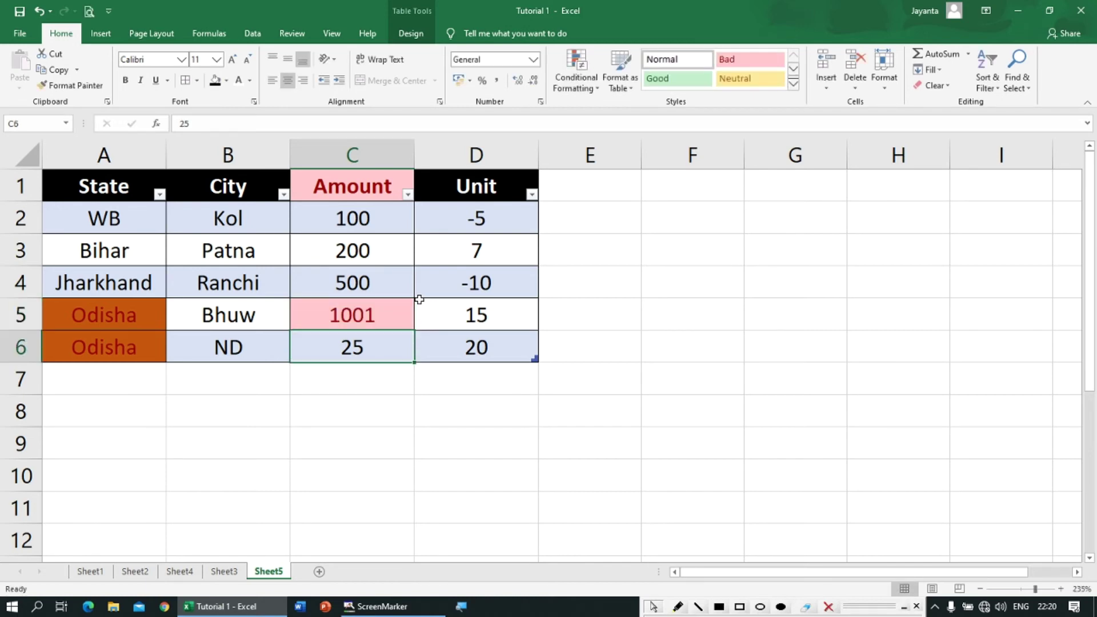
Test the rule again by setting C5 to 999 and then back to 1001.
left_click(389, 310)
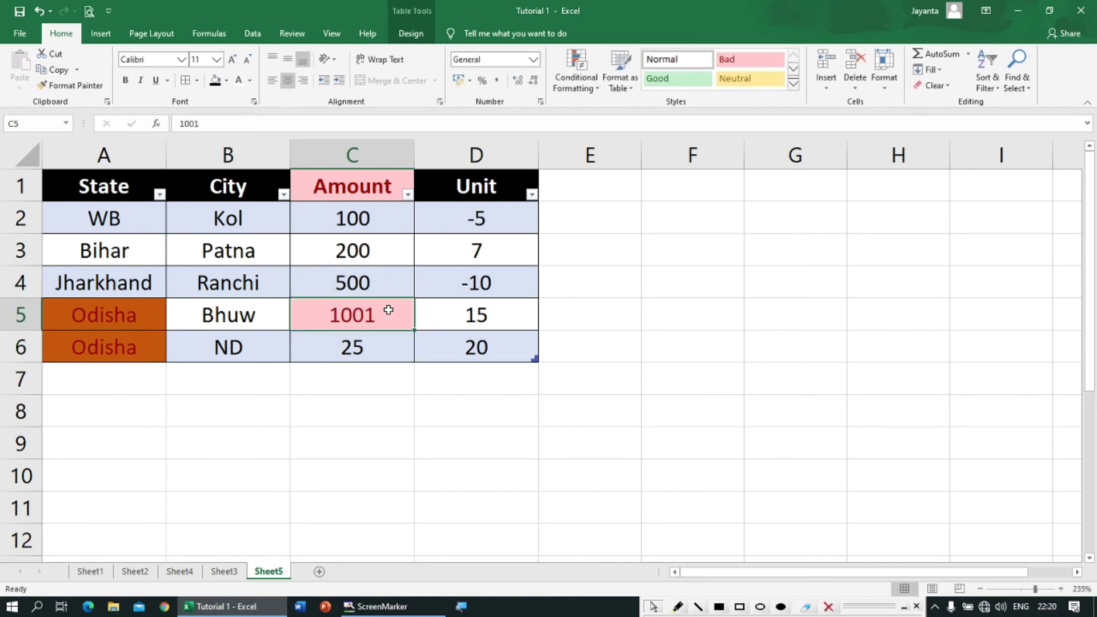
type("999")
key("Return")
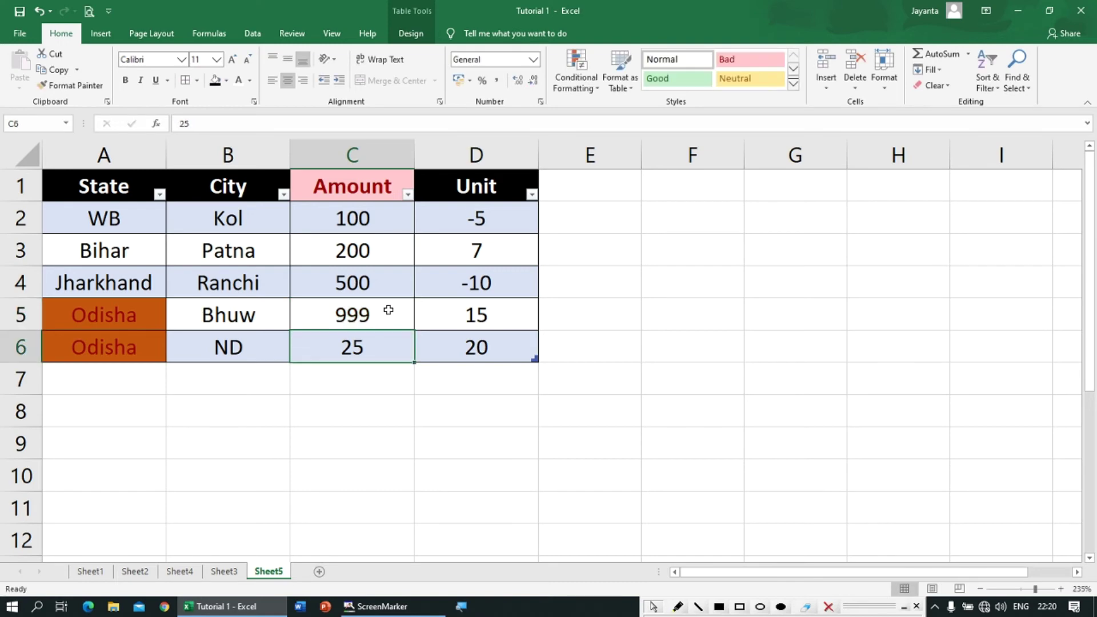
left_click(389, 310)
type("100")
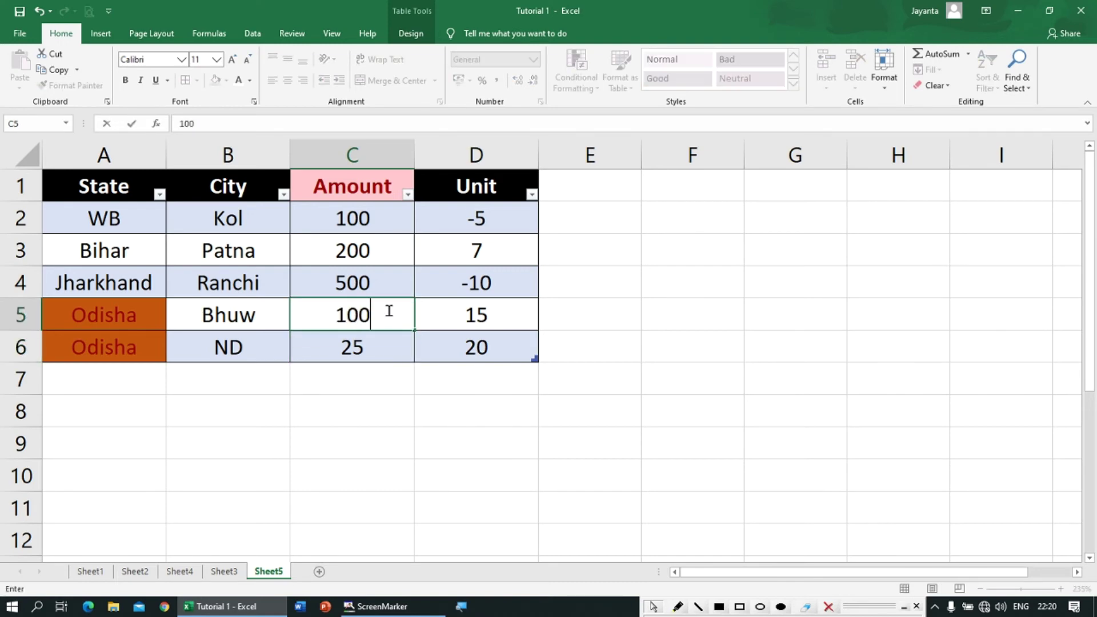
type("1")
key("Return")
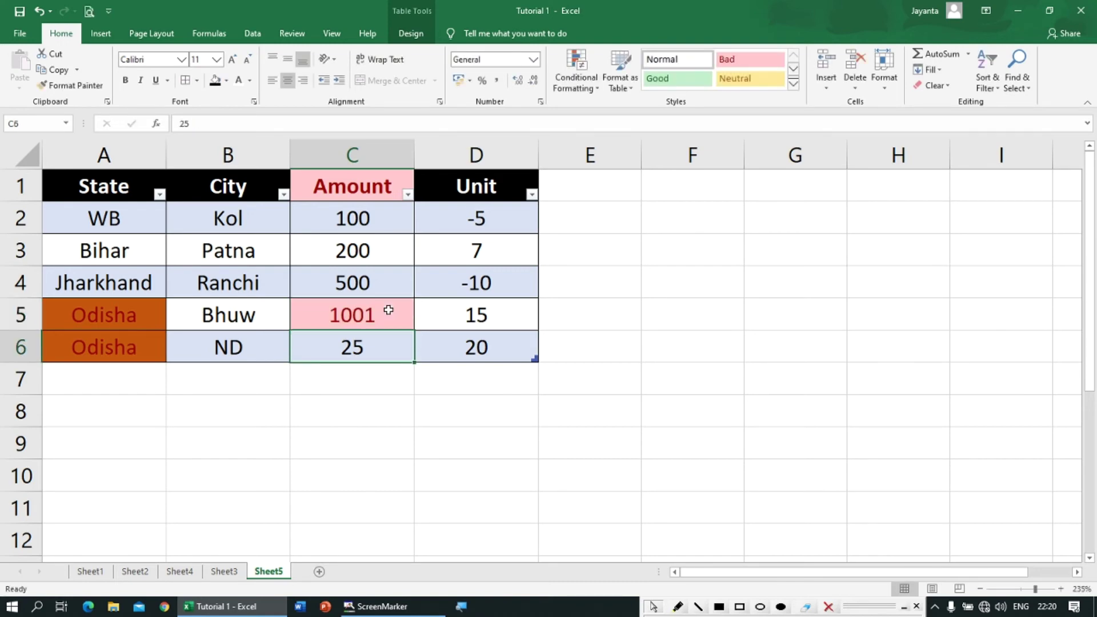
Add a rule to the entire Amount column that highlights cells less than 500 using Light Red Fill with Dark Red Text.
left_click(372, 153)
left_click(576, 77)
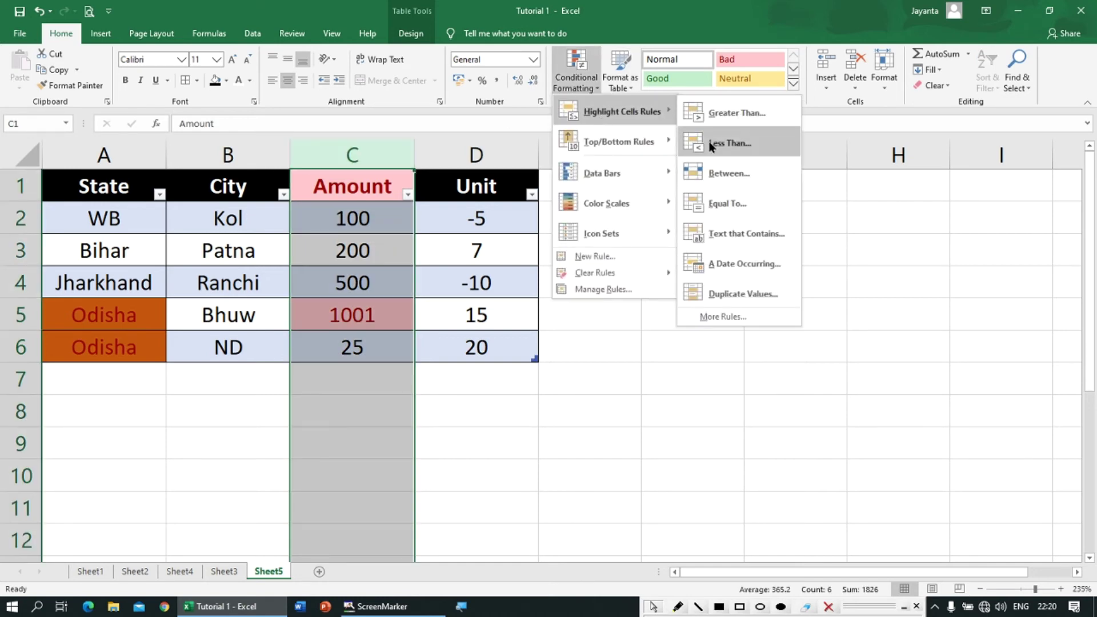
left_click(710, 141)
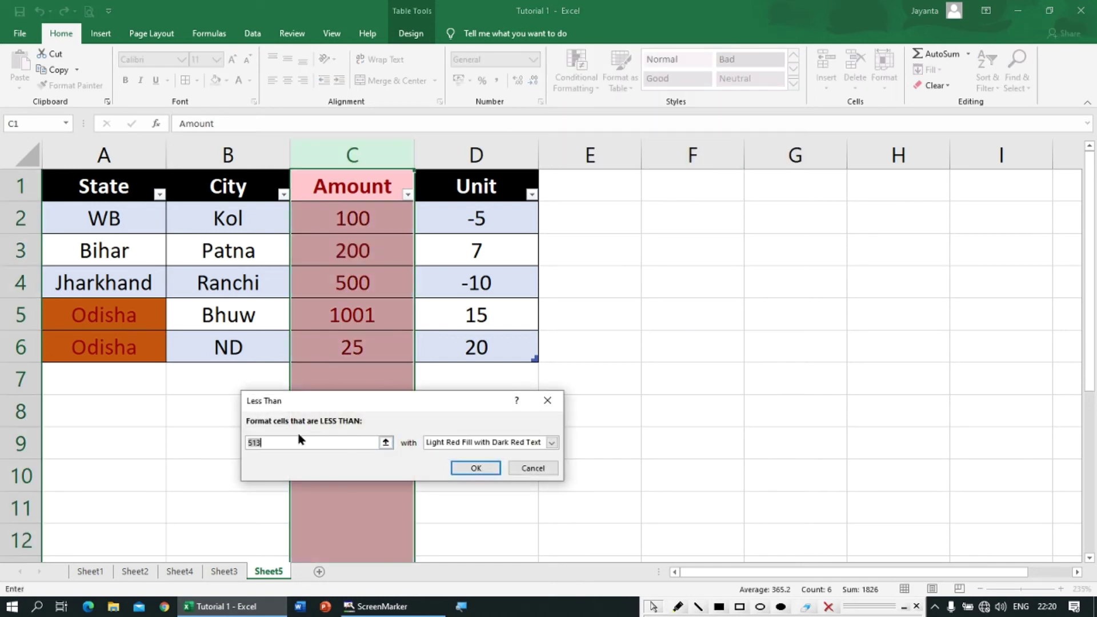
key("BackSpace")
key("BackSpace")
key("BackSpace")
type("500")
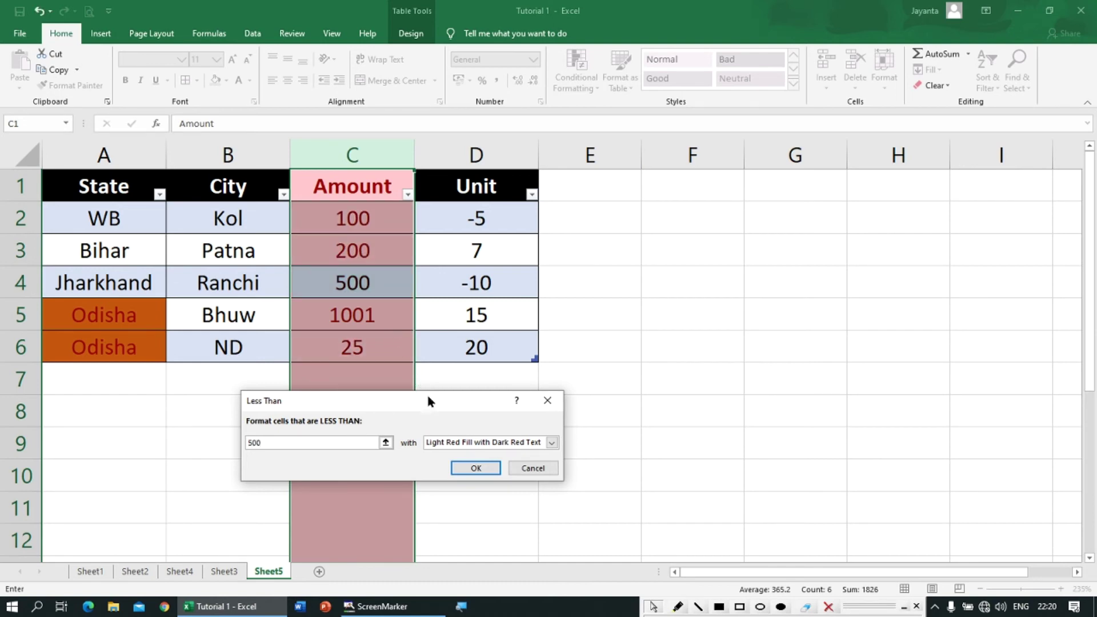
left_click(467, 470)
left_click(360, 280)
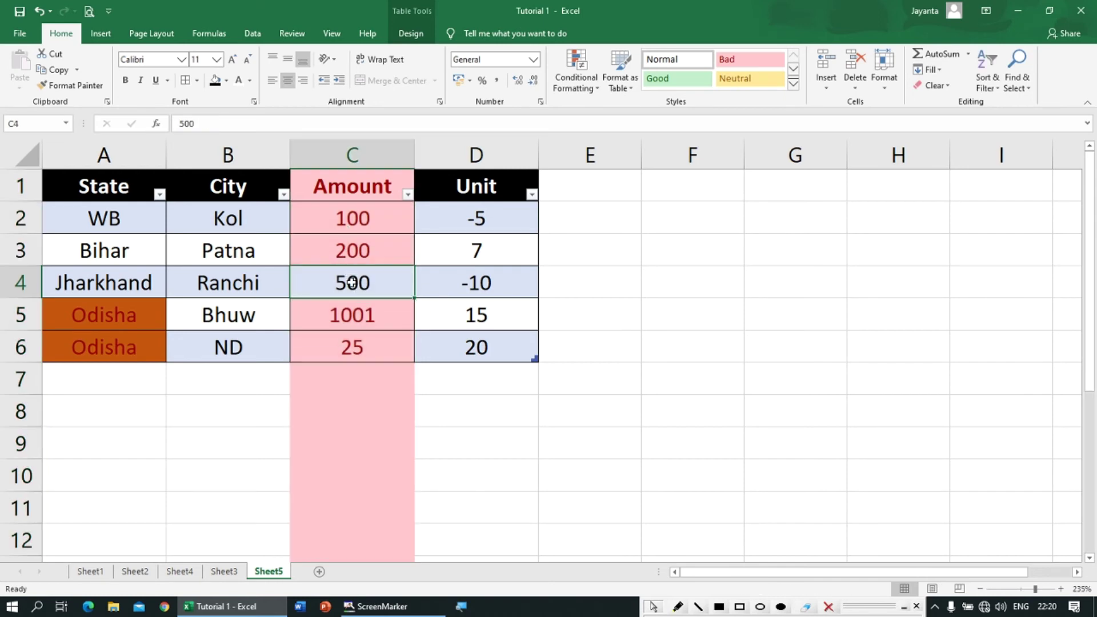
Edit the Amount column's greater-than-1000 conditional formatting rule to use a green fill.
left_click(345, 161)
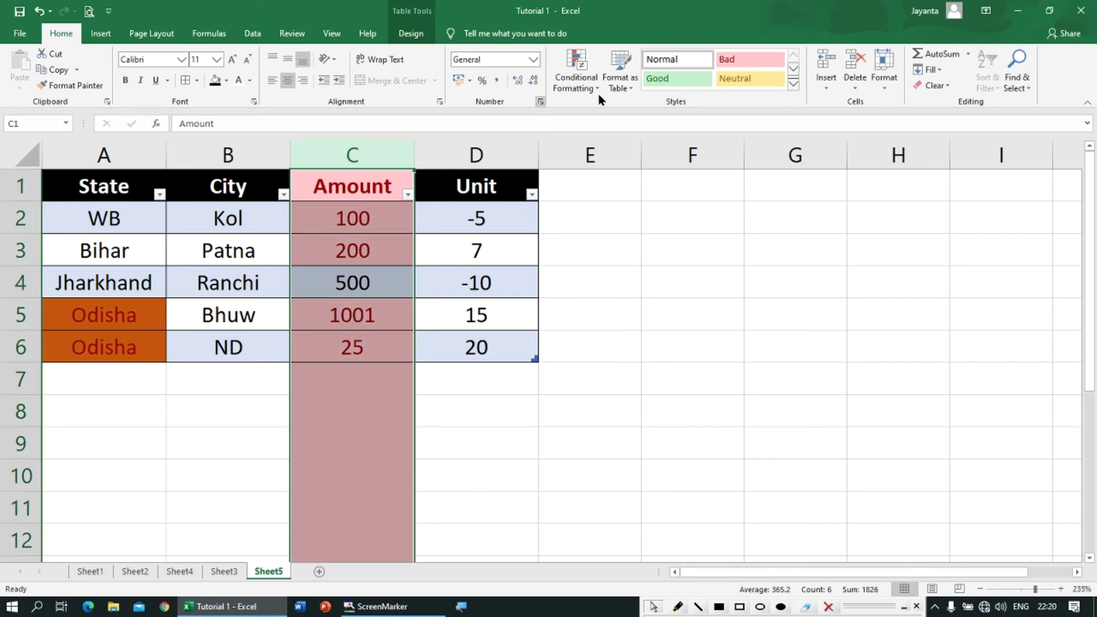
left_click(352, 314)
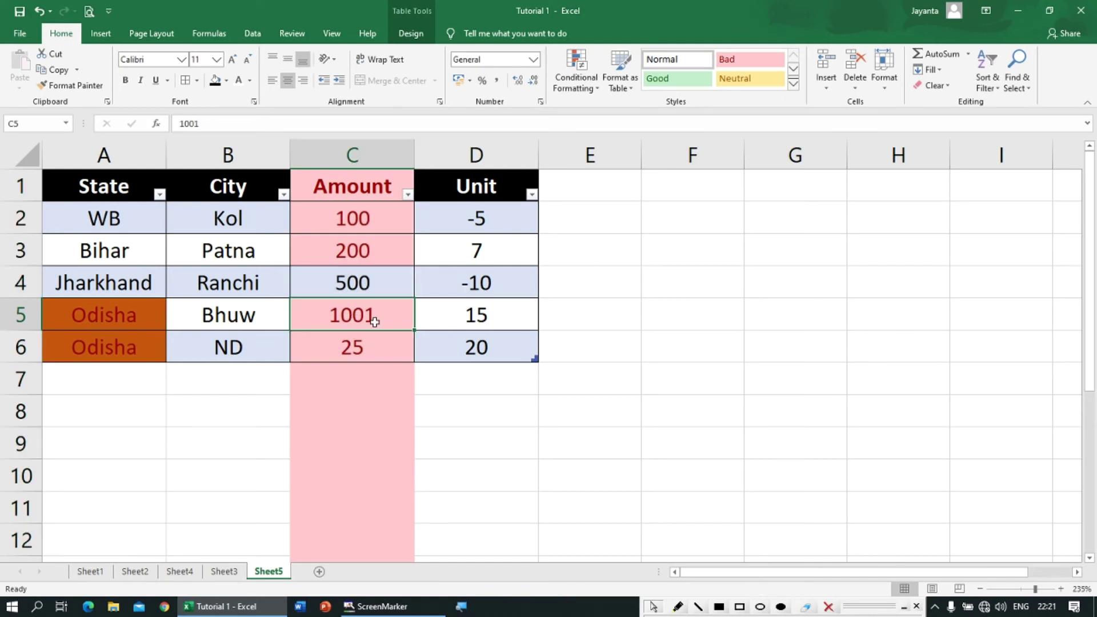
left_click(350, 221)
left_click(350, 316)
left_click(341, 165)
left_click(570, 89)
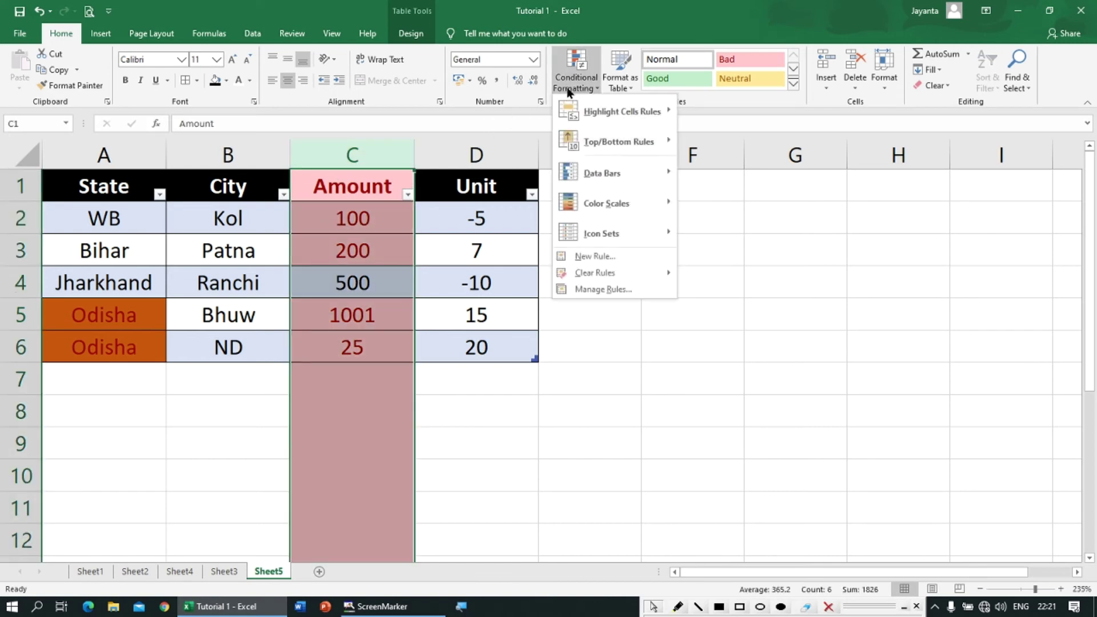
left_click(591, 288)
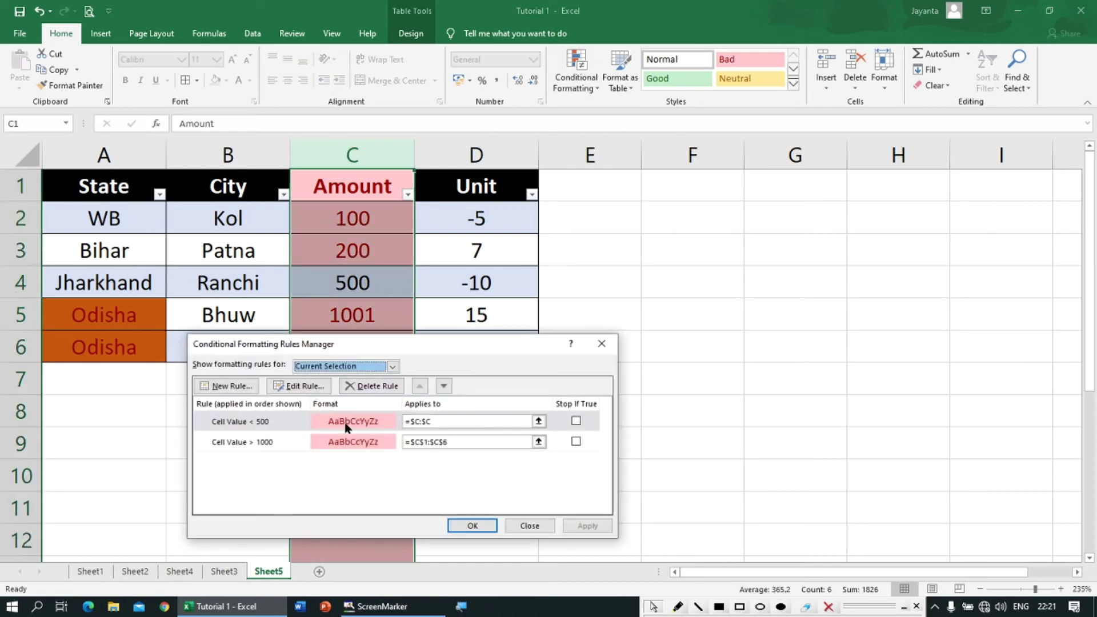
left_click(339, 449)
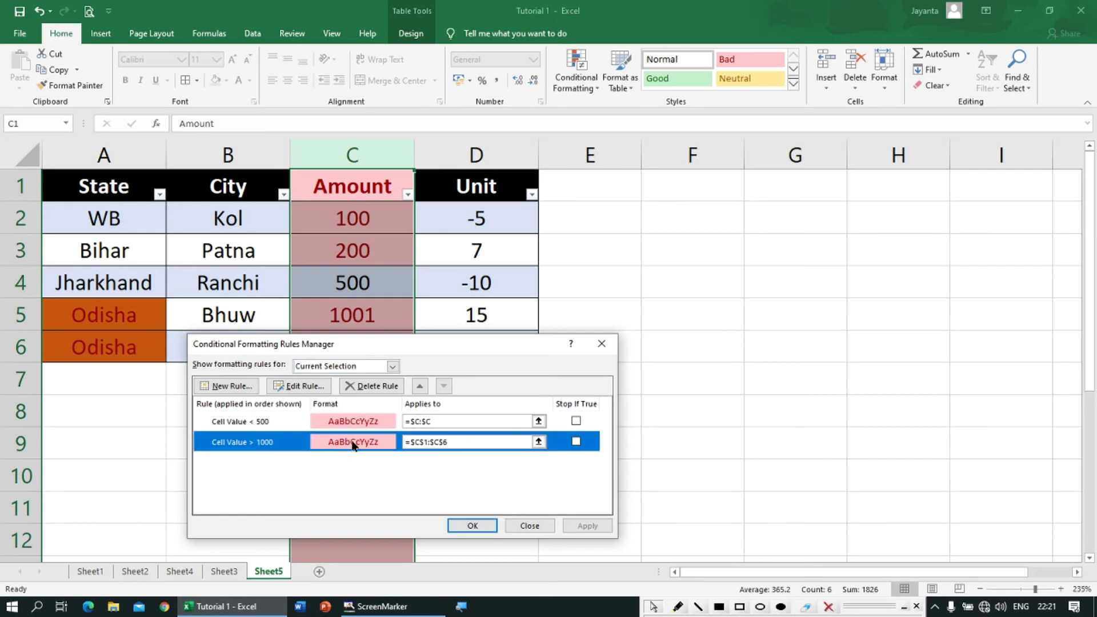
left_click(304, 387)
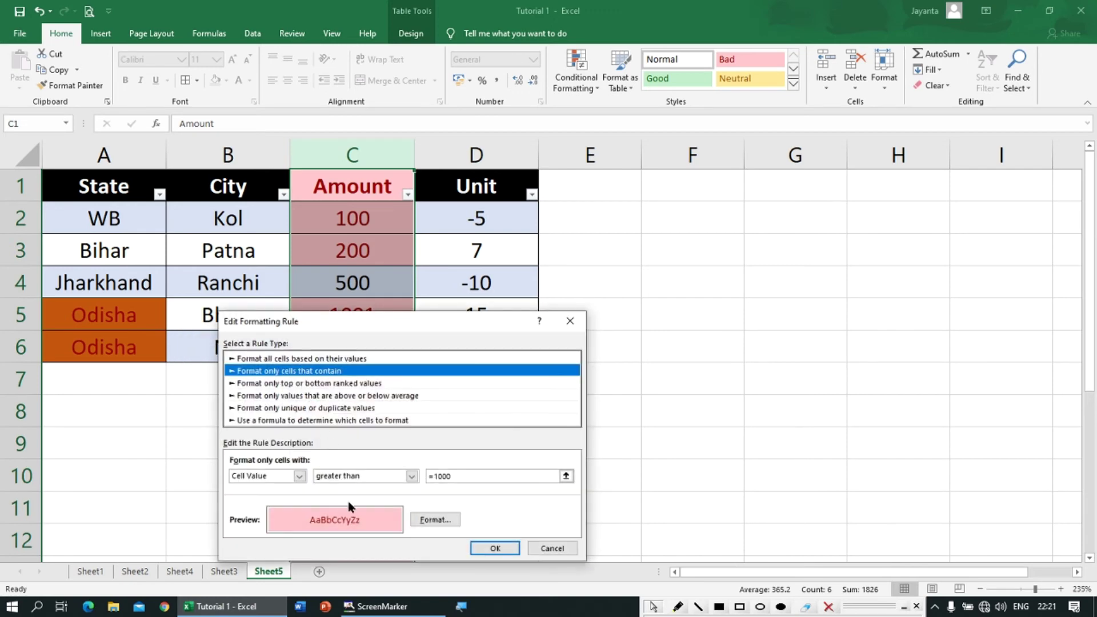
left_click(436, 519)
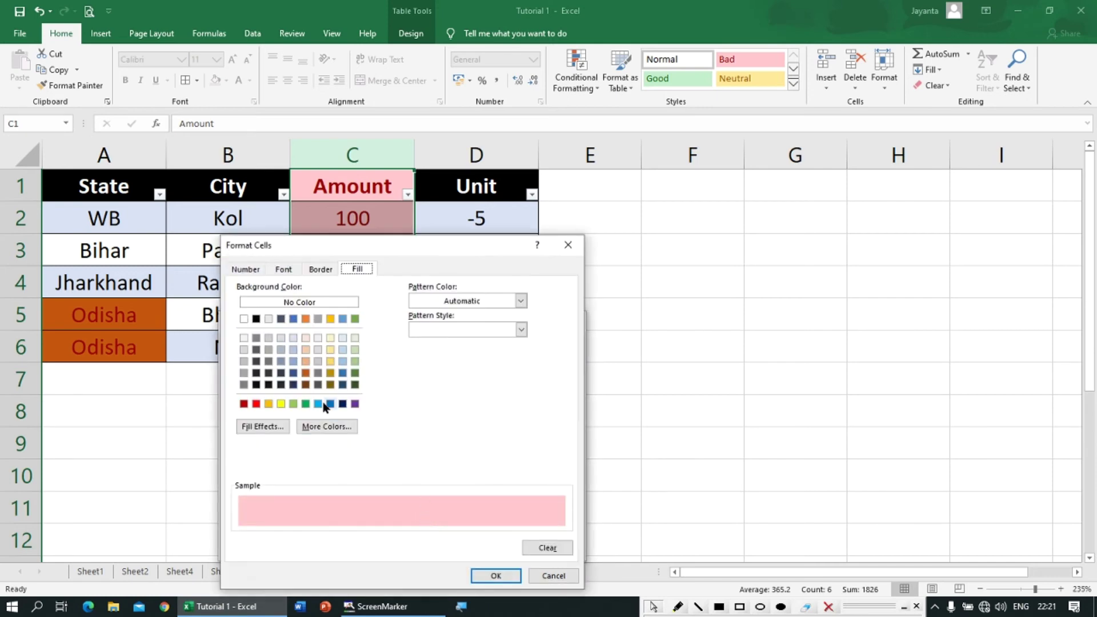
left_click(307, 404)
left_click(491, 576)
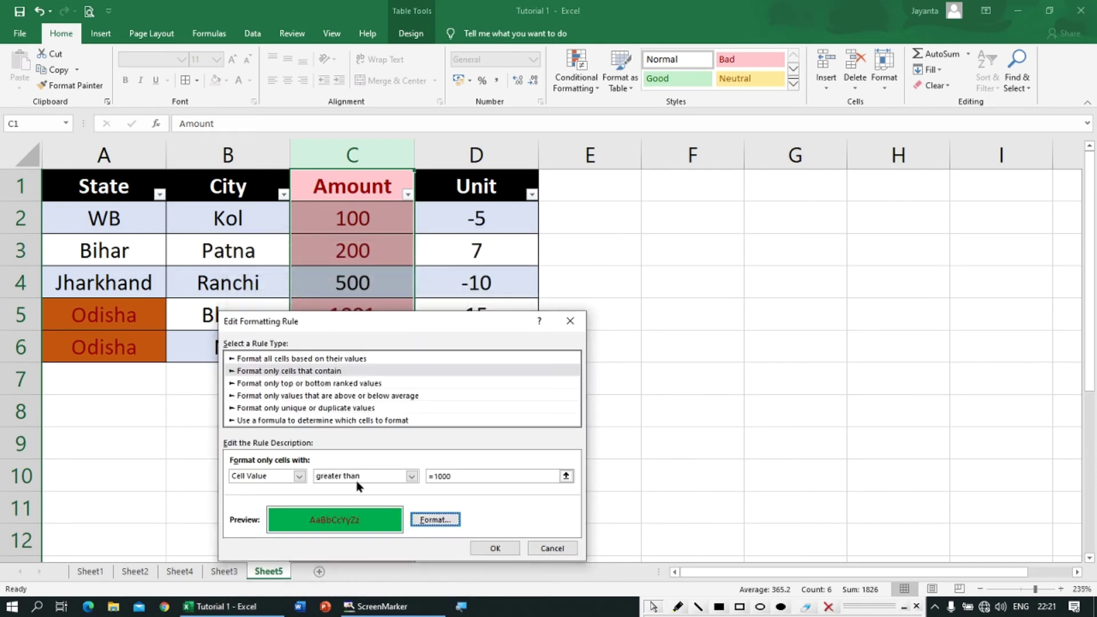
Change the green-filled rule's condition to greater than or equal to 1000.
left_click(412, 476)
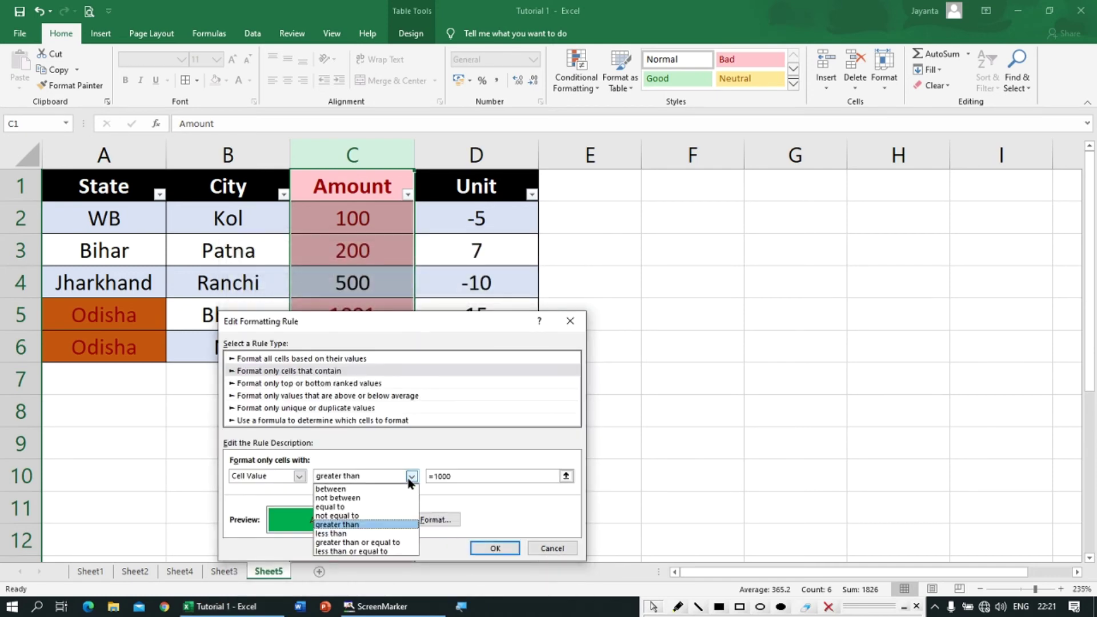
left_click(394, 524)
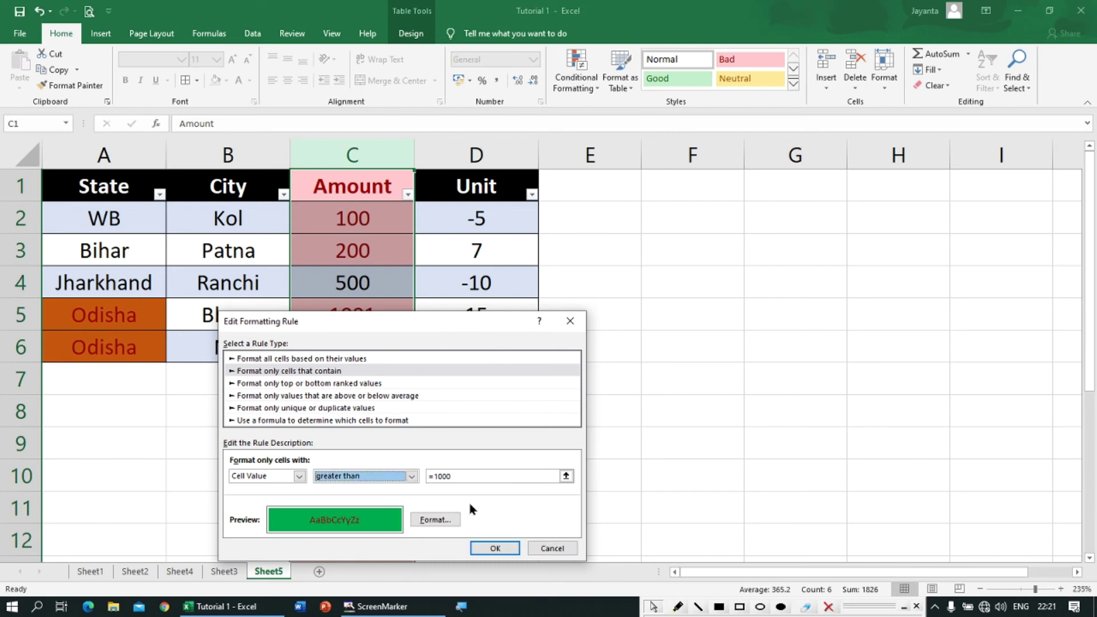
left_click(412, 476)
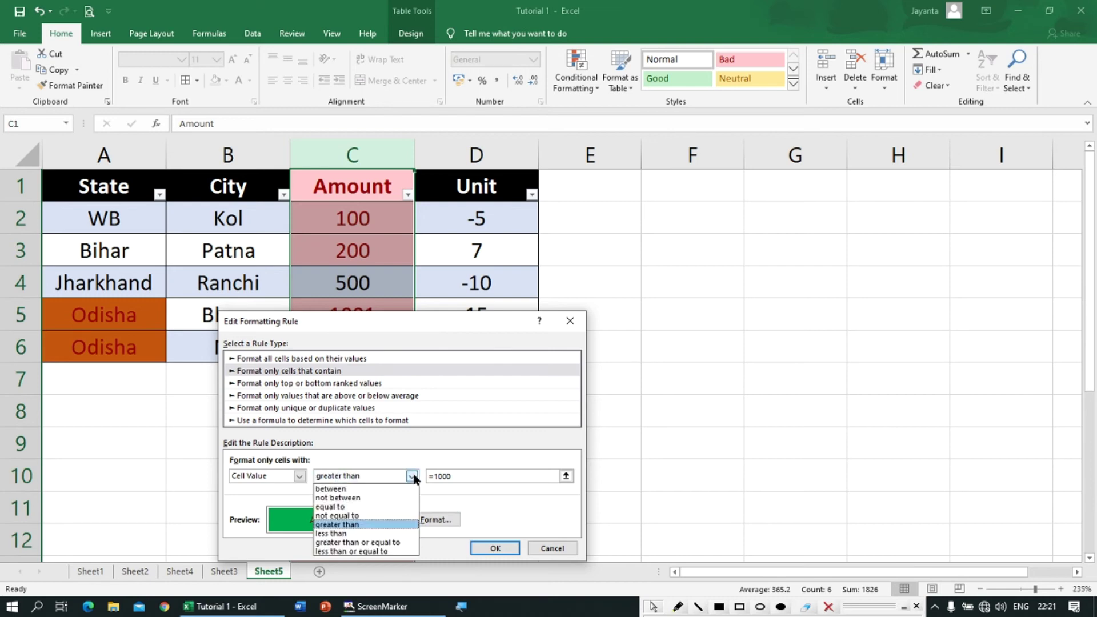
left_click(354, 542)
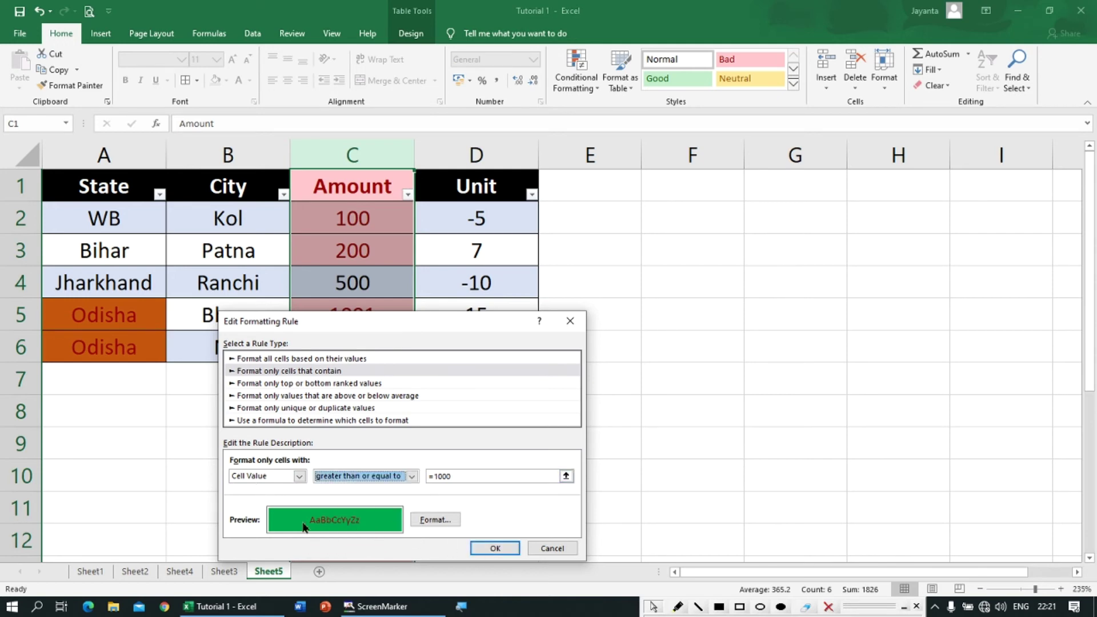
left_click(494, 548)
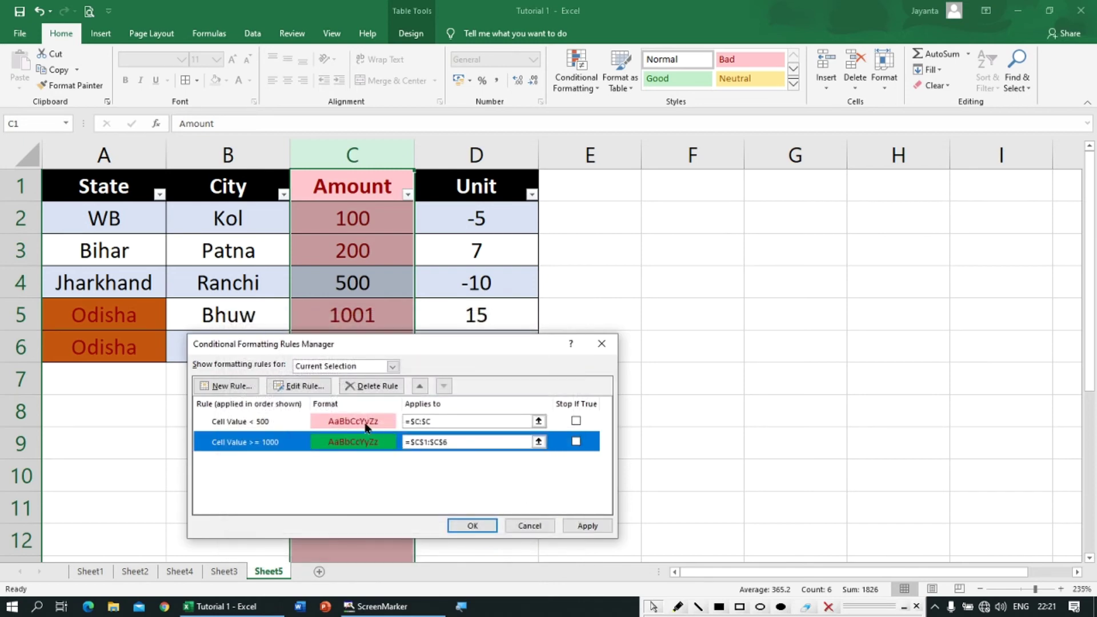
Change the less-than-500 rule to less than or equal to 500 with a light gold fill, and apply the edited rules.
left_click(366, 427)
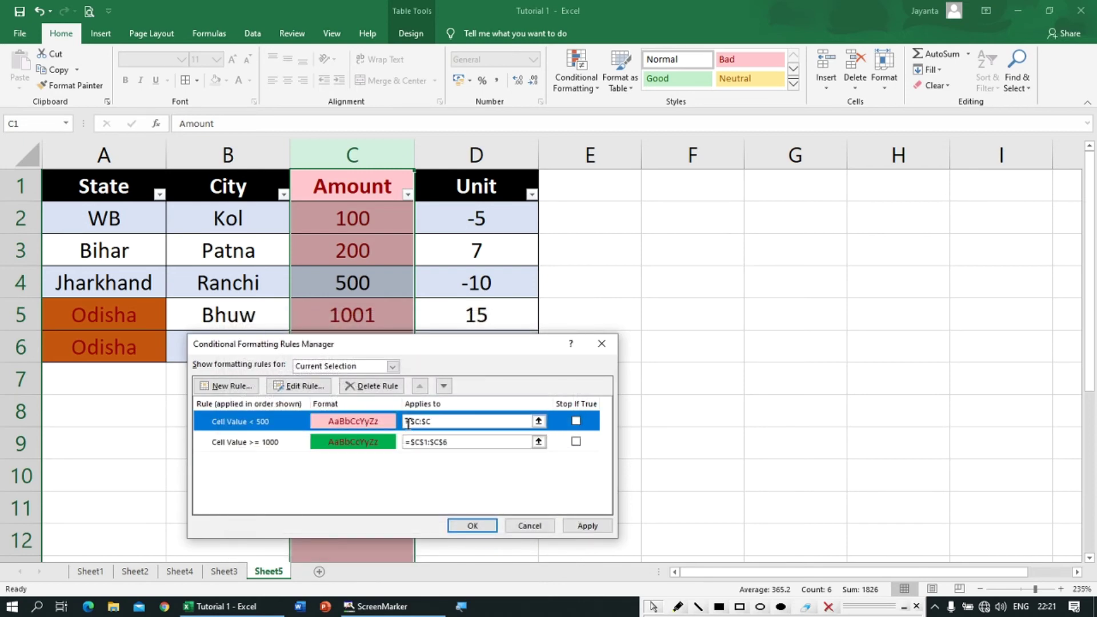
left_click(305, 387)
left_click(350, 475)
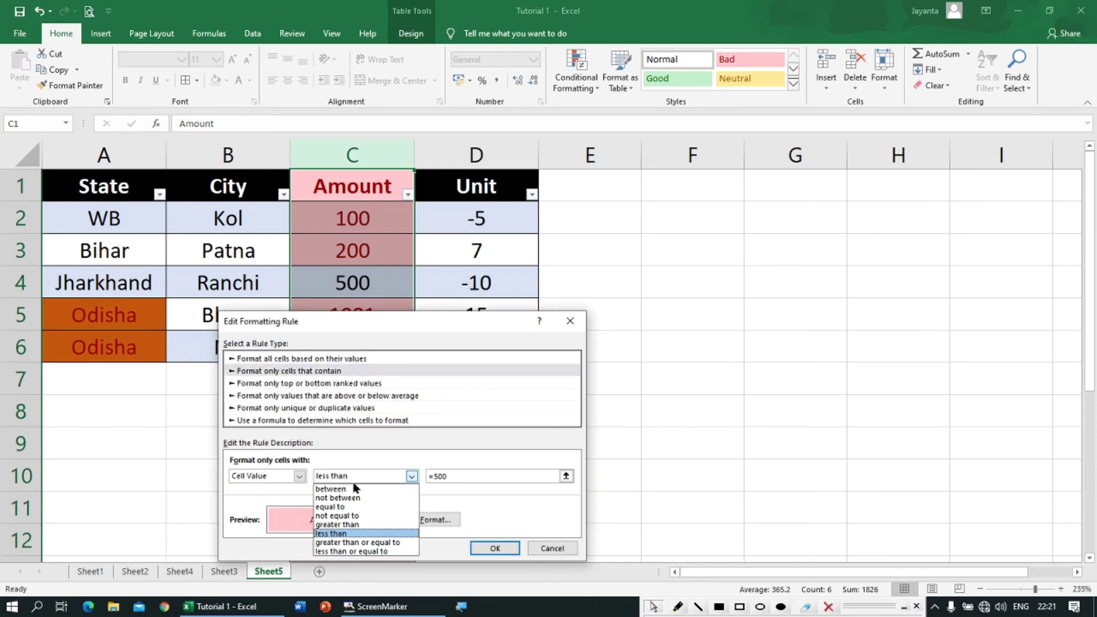
left_click(337, 552)
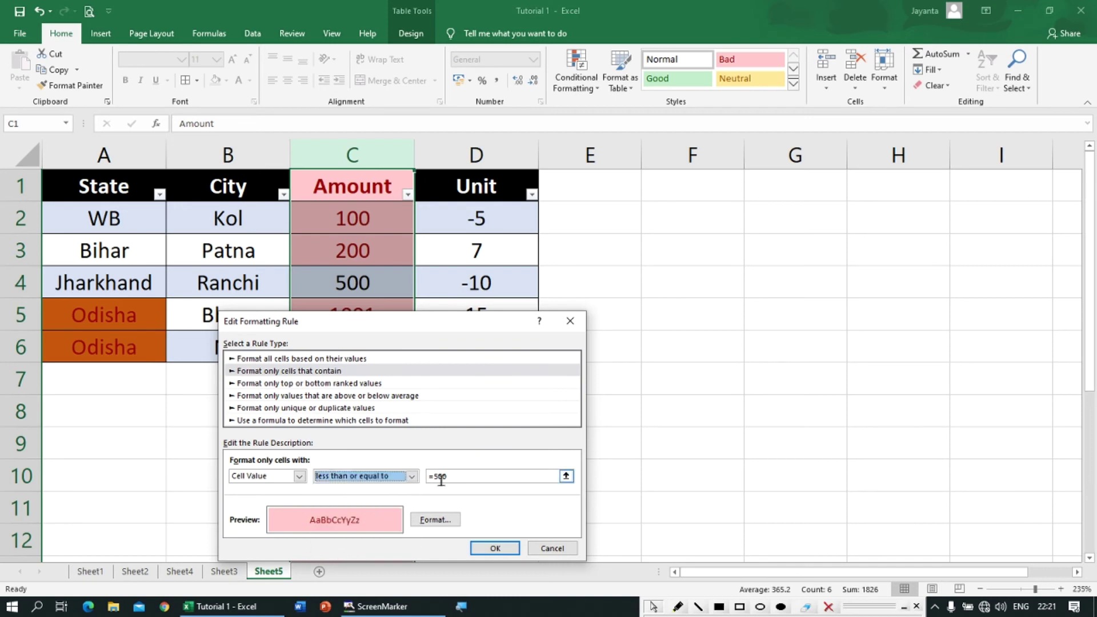
left_click(429, 519)
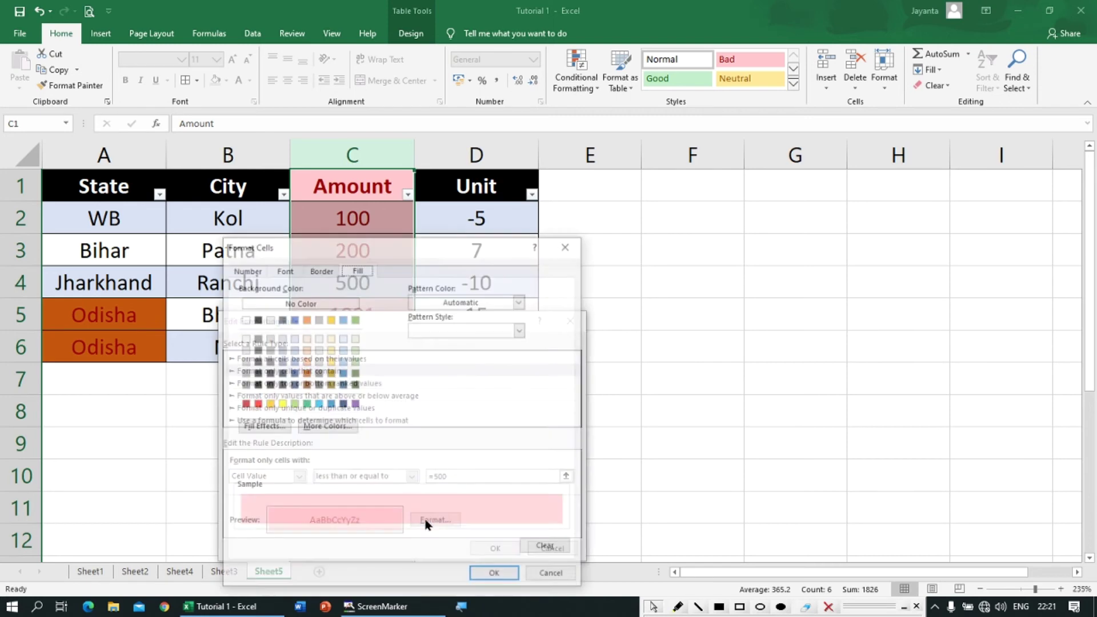
left_click(330, 362)
left_click(493, 577)
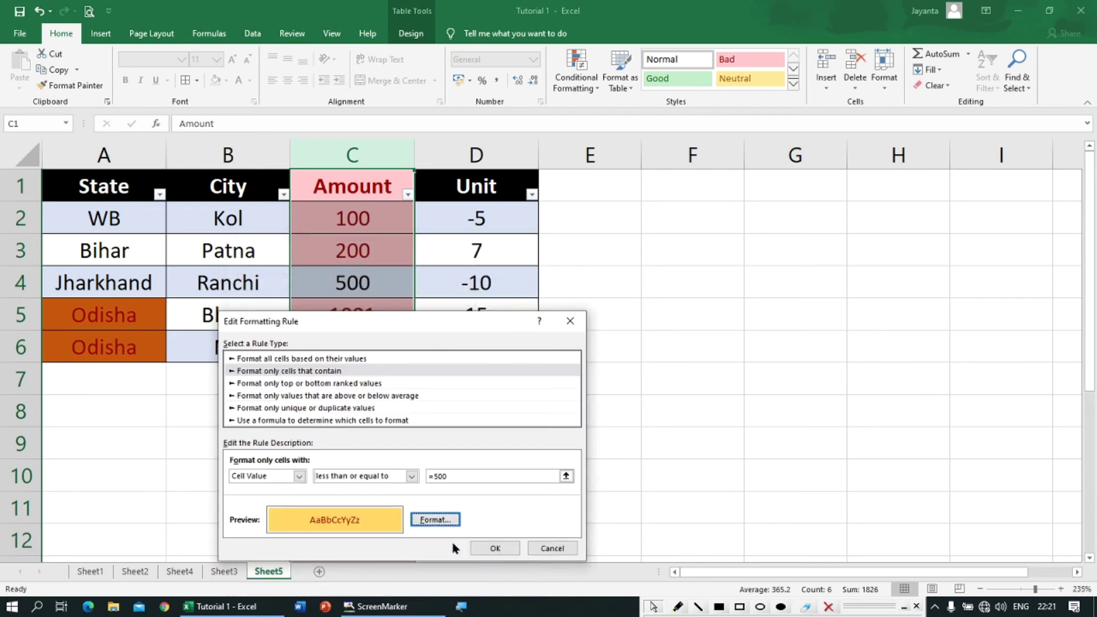
left_click(485, 549)
left_click(576, 525)
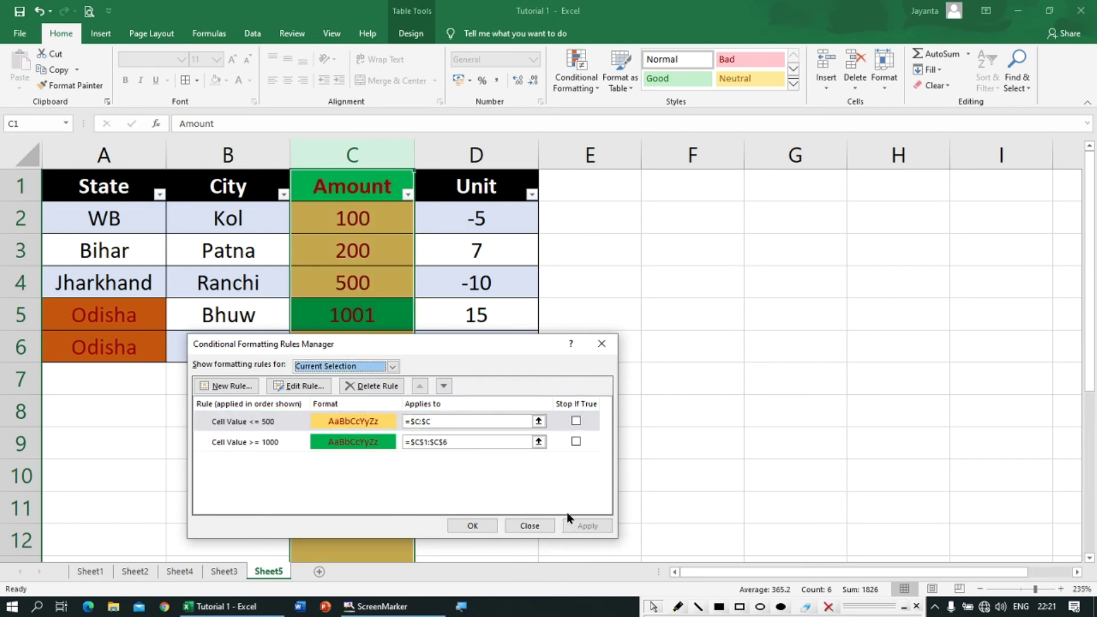
left_click_drag(449, 356, 801, 318)
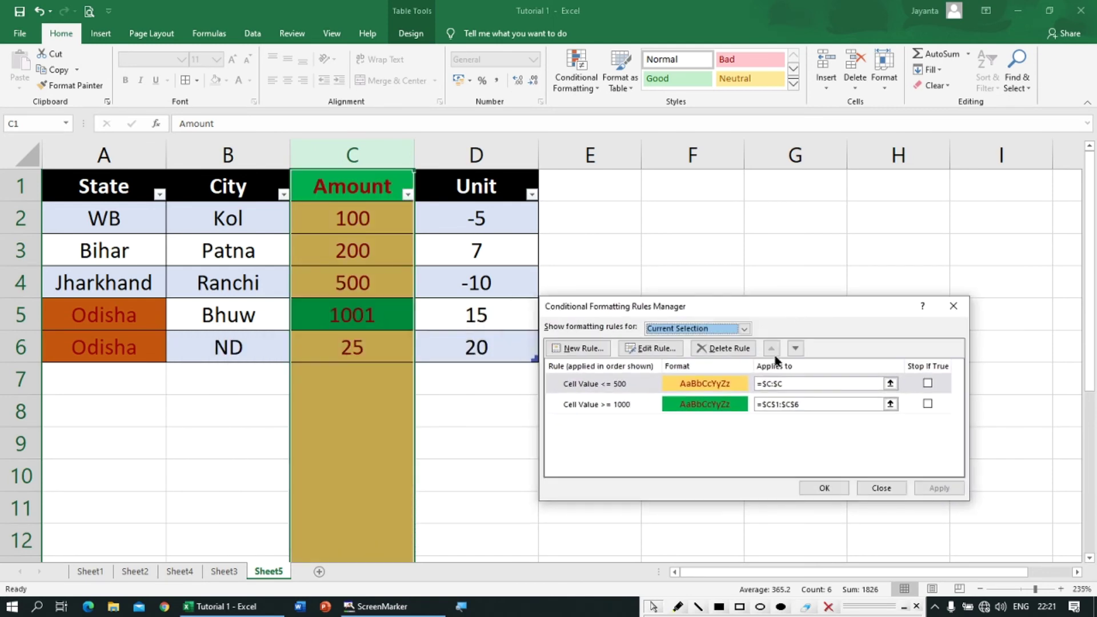
left_click(825, 488)
Test the edited rules by setting the Bhuw amount in C5 to 1000 and then to 999.
left_click(337, 192)
left_click(359, 311)
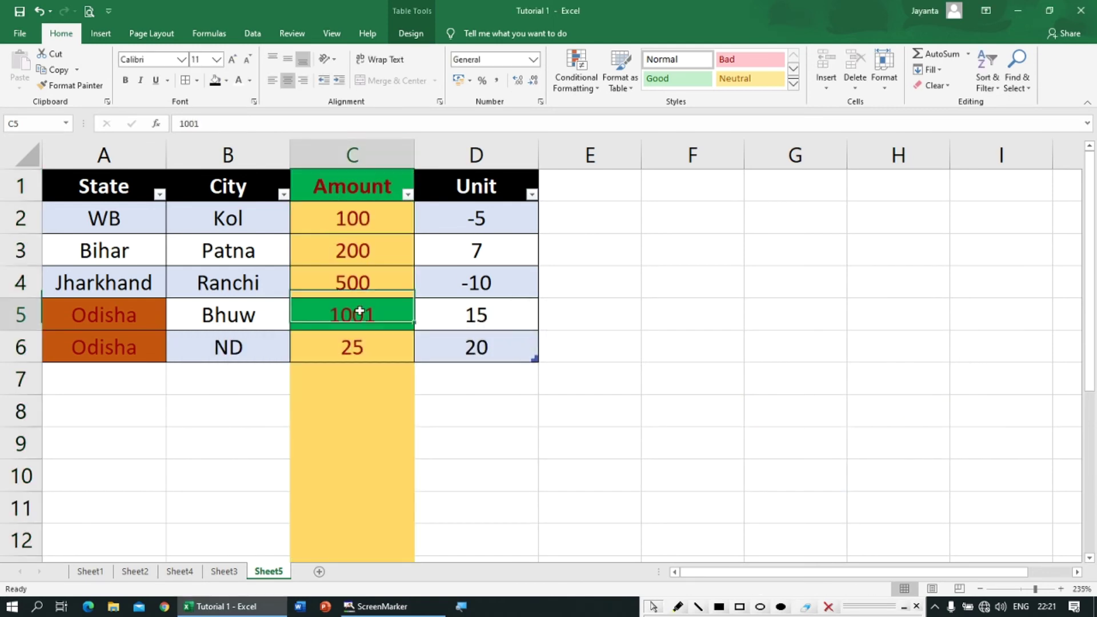
type("1000")
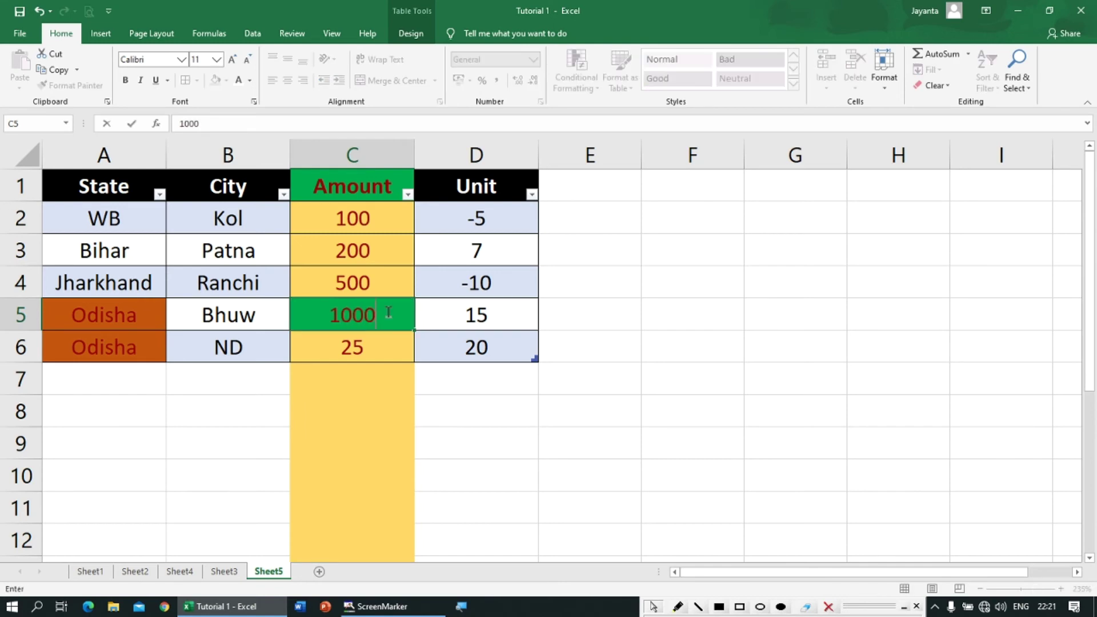
key("ctrl+Return")
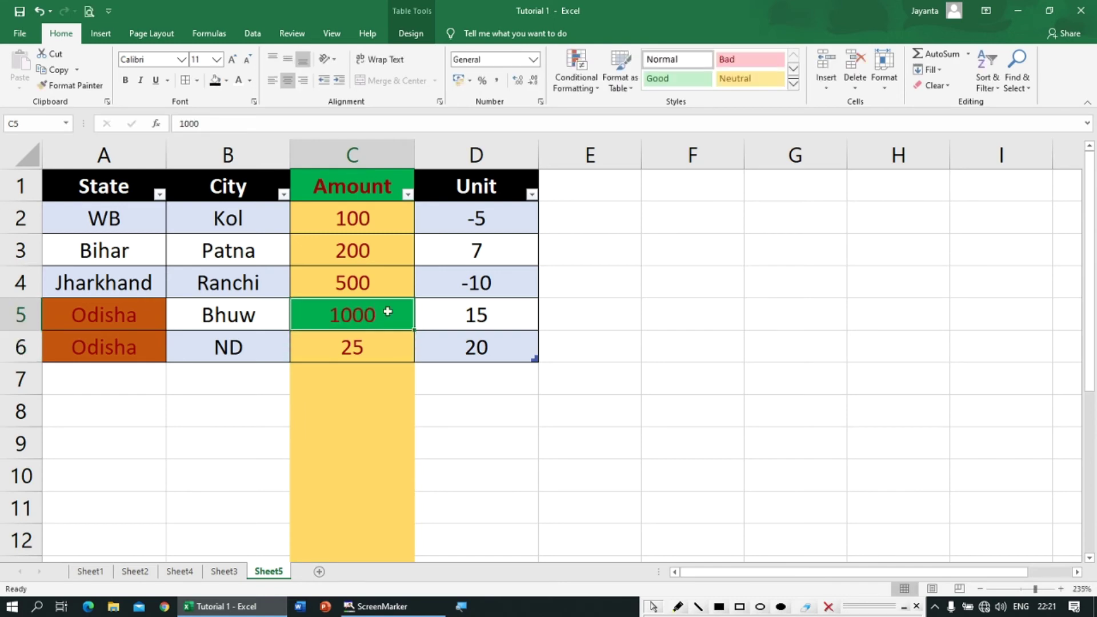
type("999")
key("shift+Return")
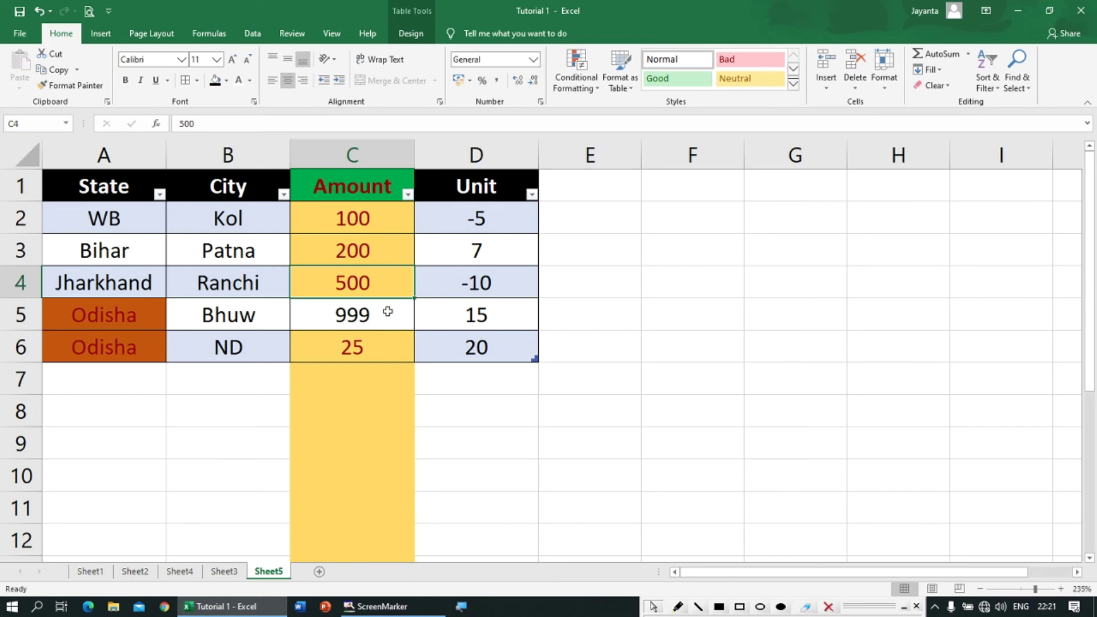
Set the ND amount in C6 to 2000 to test the green rule.
key("Up")
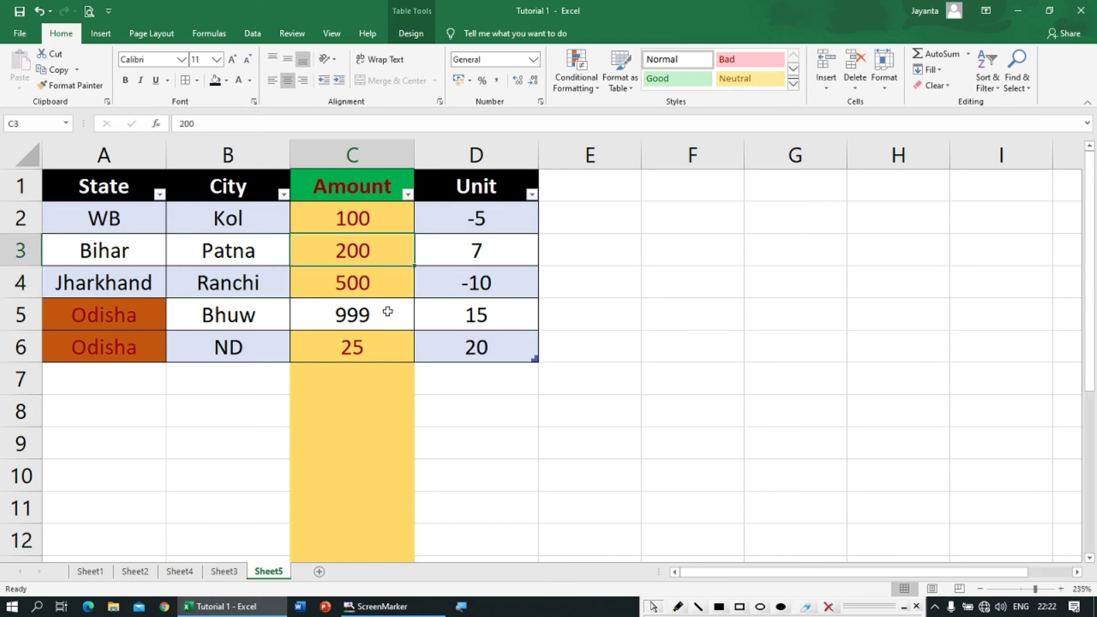
key("Down")
key("Down")
key("Down")
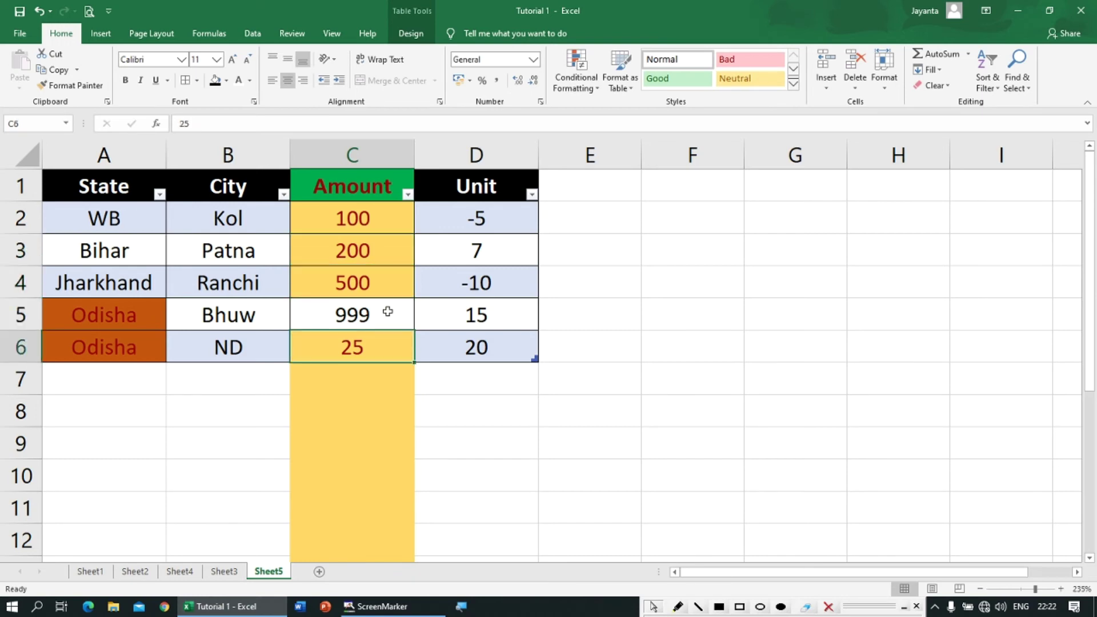
type("2000")
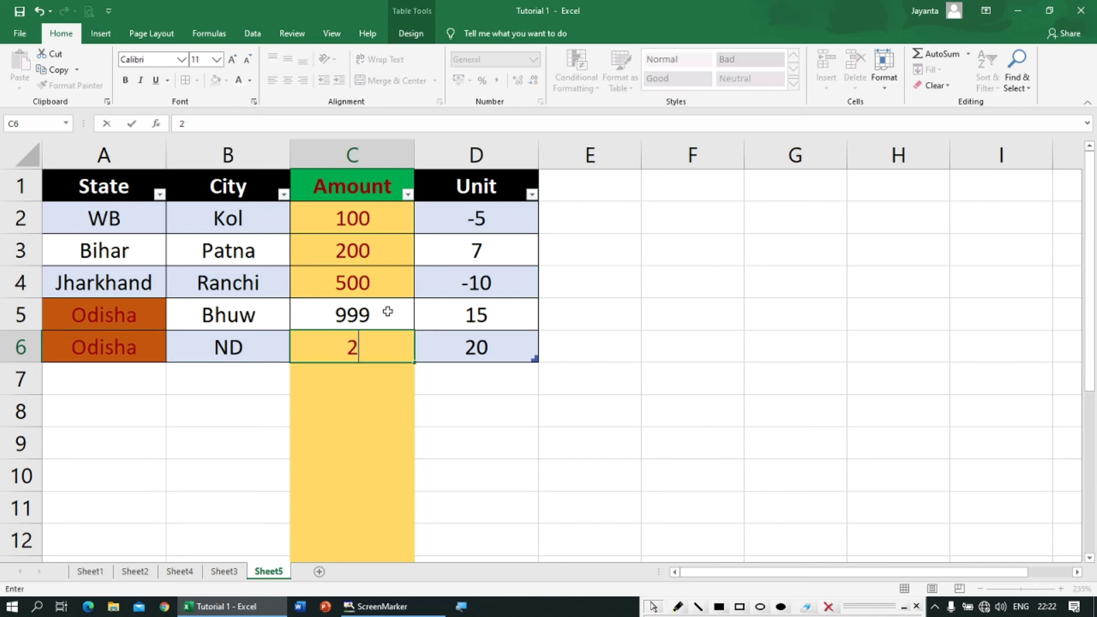
key("Return")
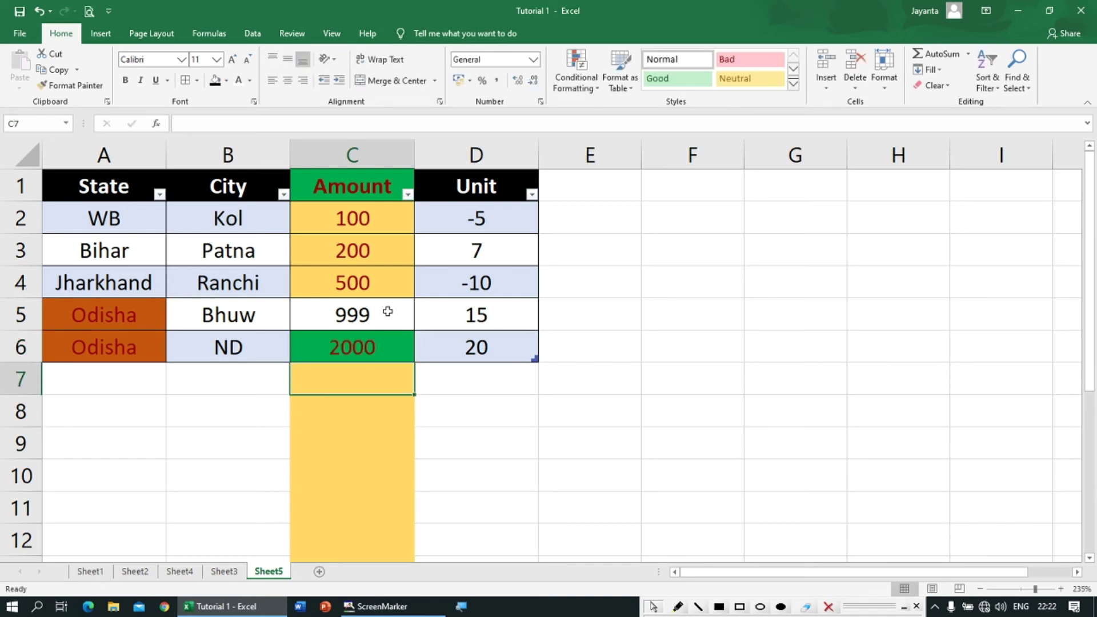
key("Up")
key("Up")
key("Up")
left_click(334, 190)
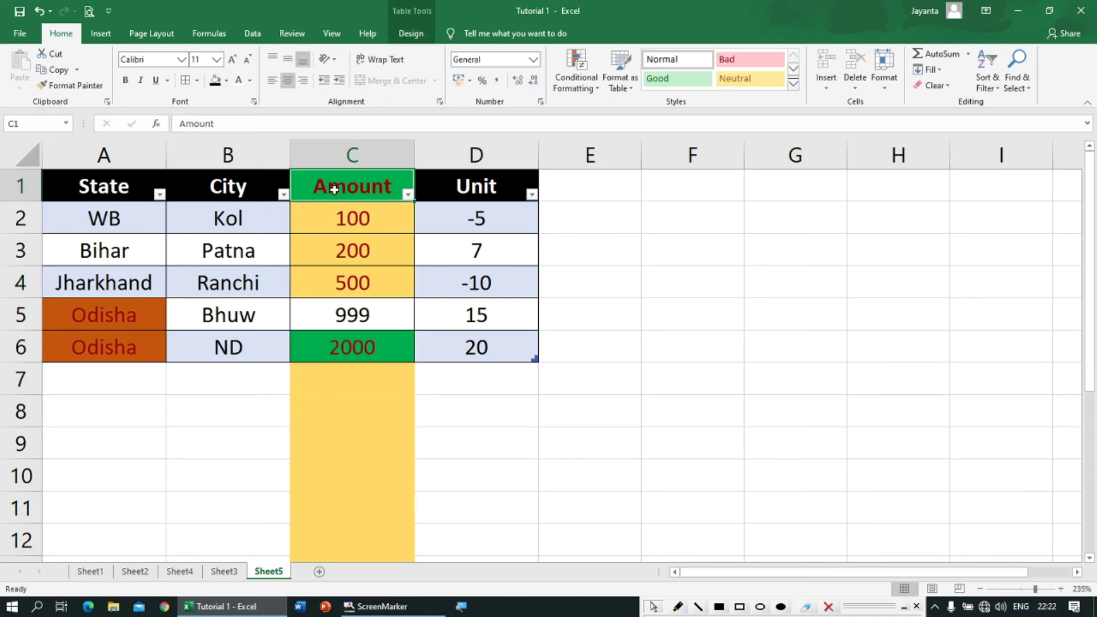
Set up a Less Than highlight rule with the value 0 for the Unit cells D1:D6.
left_click_drag(464, 191, 465, 349)
left_click(566, 87)
mouse_move(577, 108)
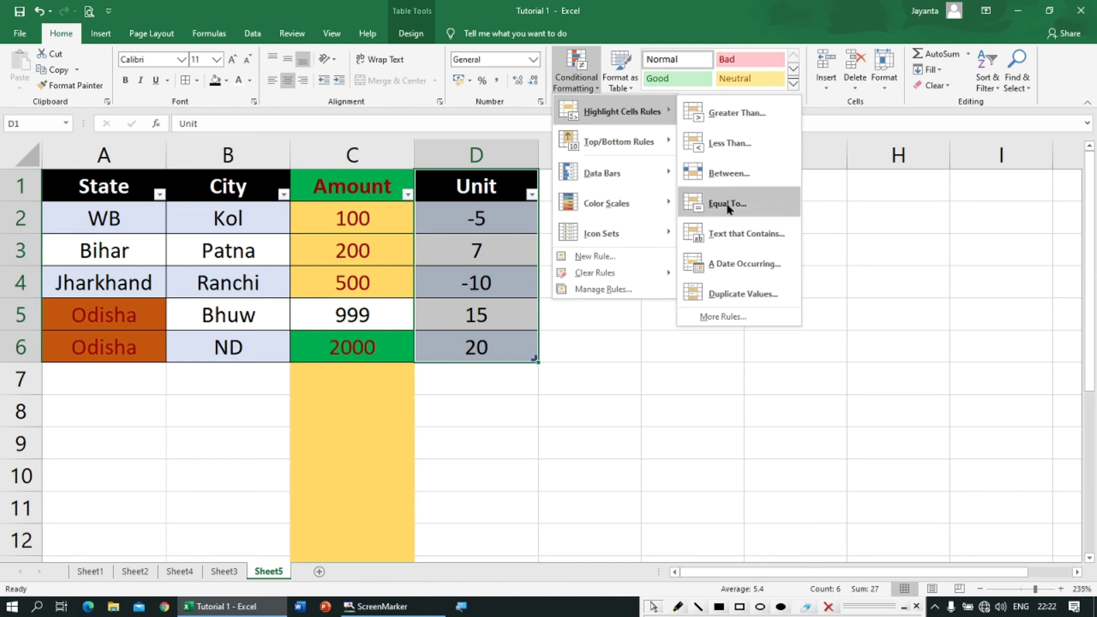
left_click(721, 146)
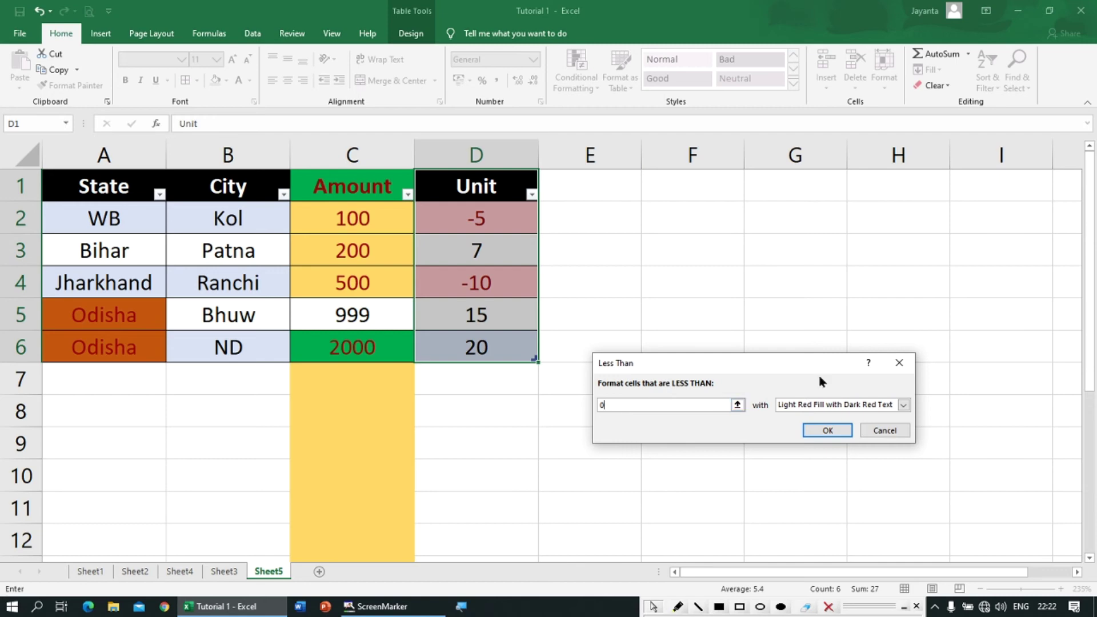
Give the less-than-0 rule for the Unit cells a custom format with dark red bold italic text, and apply the rule.
left_click(904, 405)
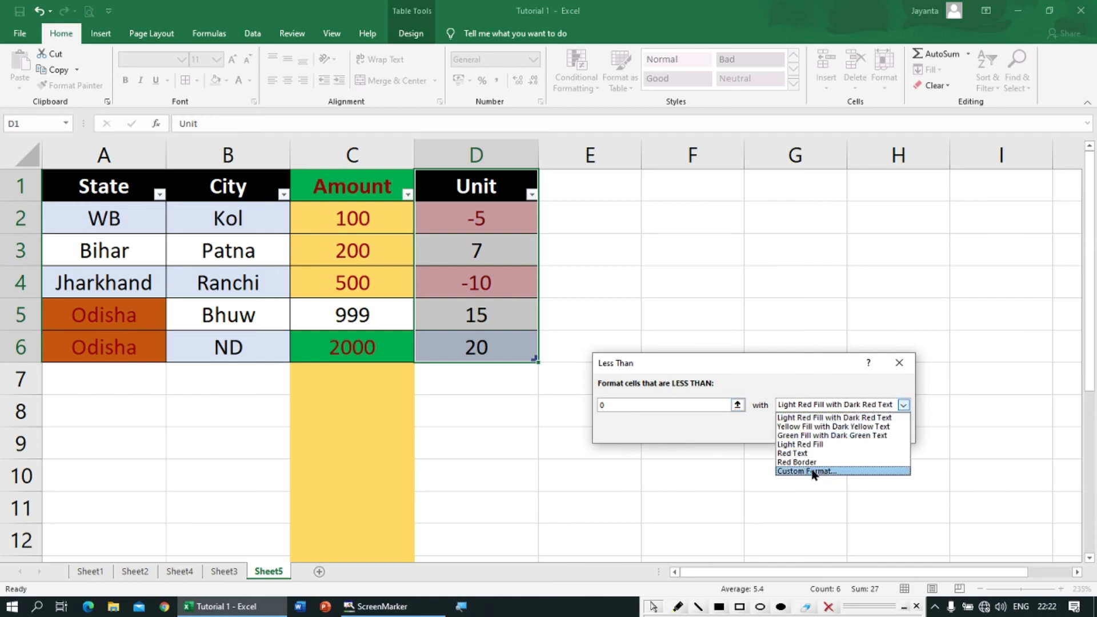
left_click(787, 381)
left_click(800, 403)
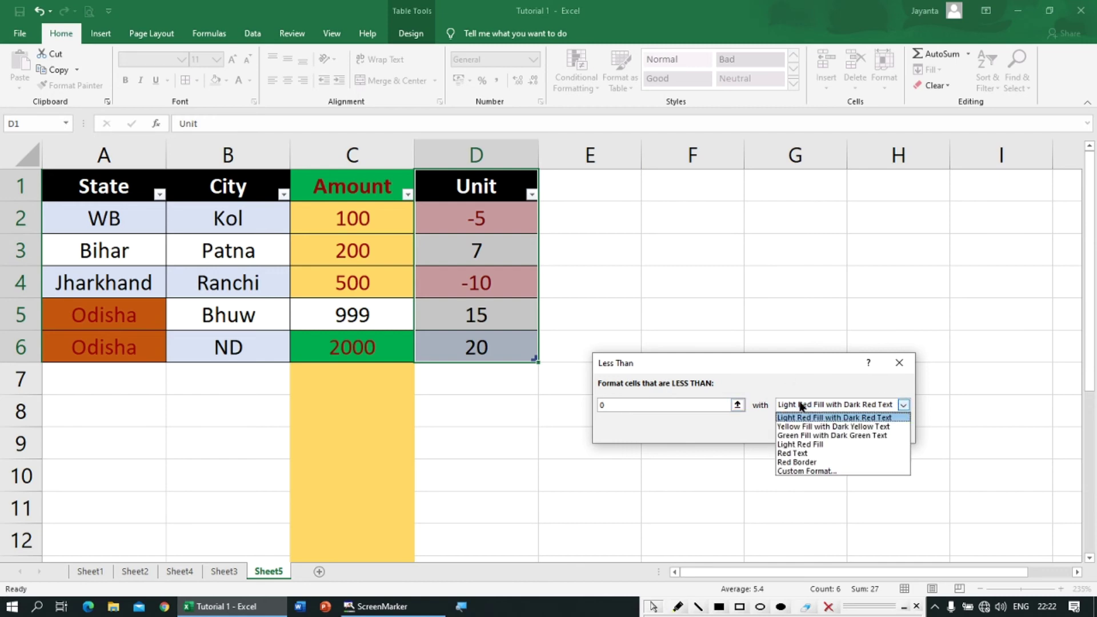
left_click(794, 471)
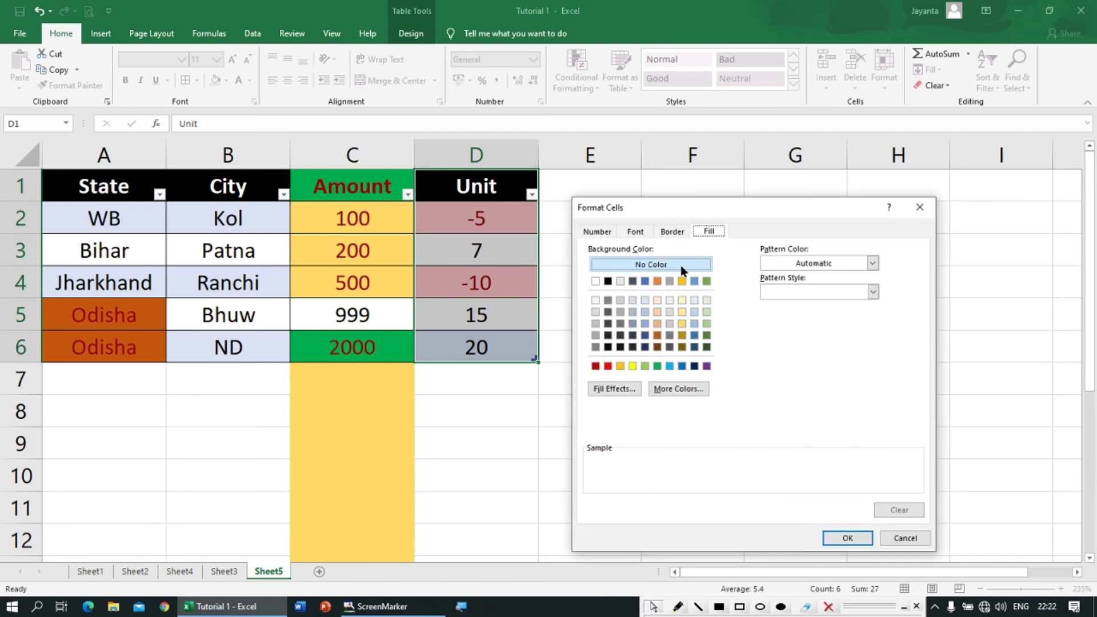
left_click(642, 236)
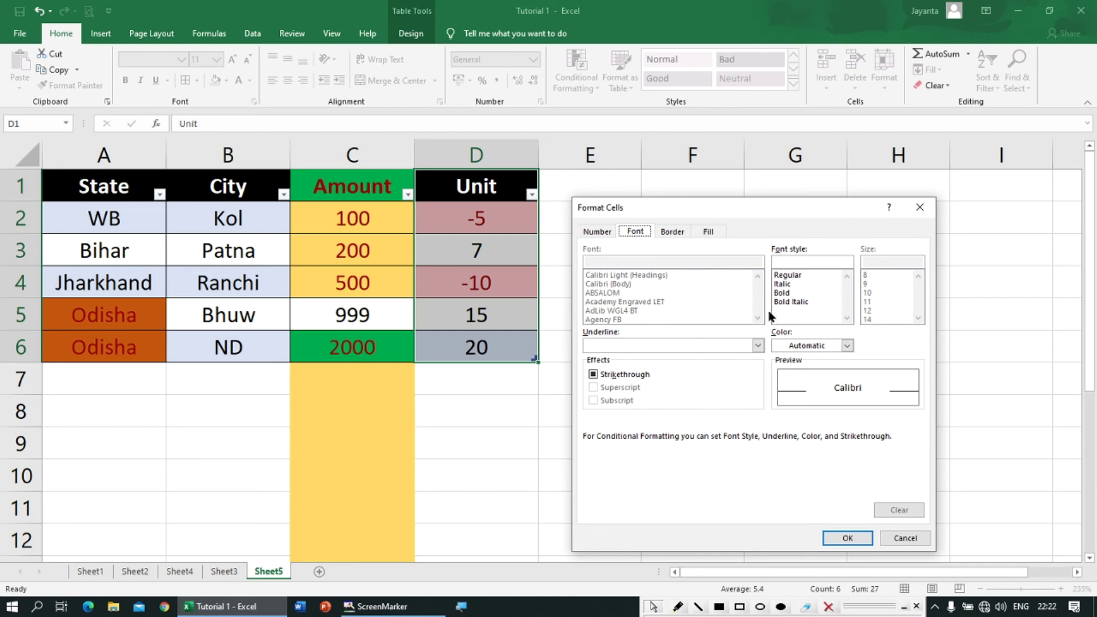
left_click(846, 345)
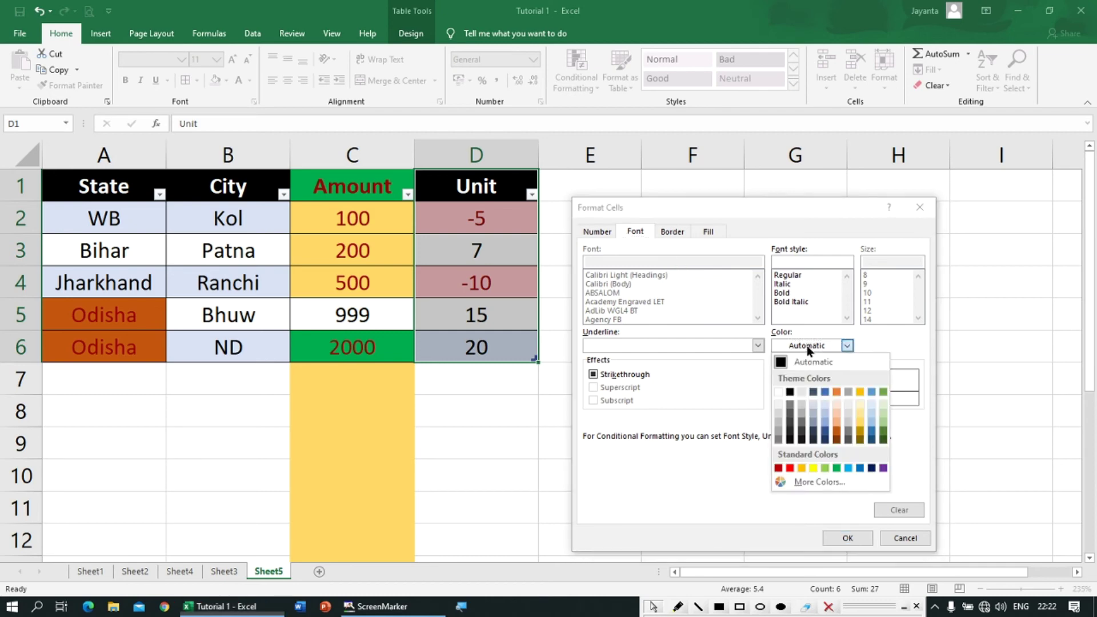
left_click(779, 469)
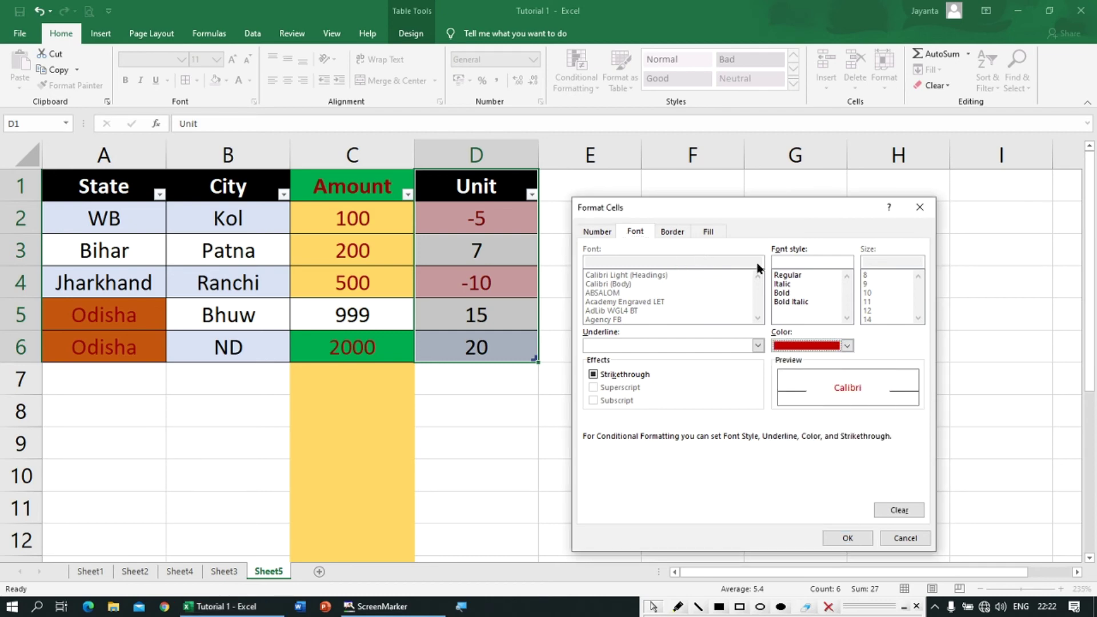
left_click(787, 302)
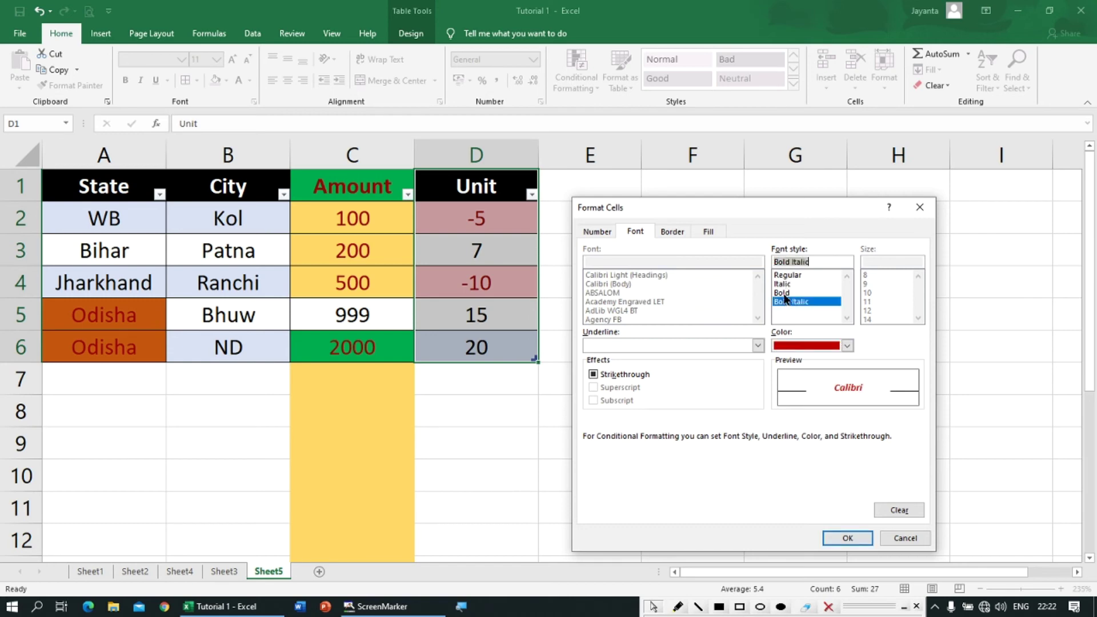
left_click(841, 539)
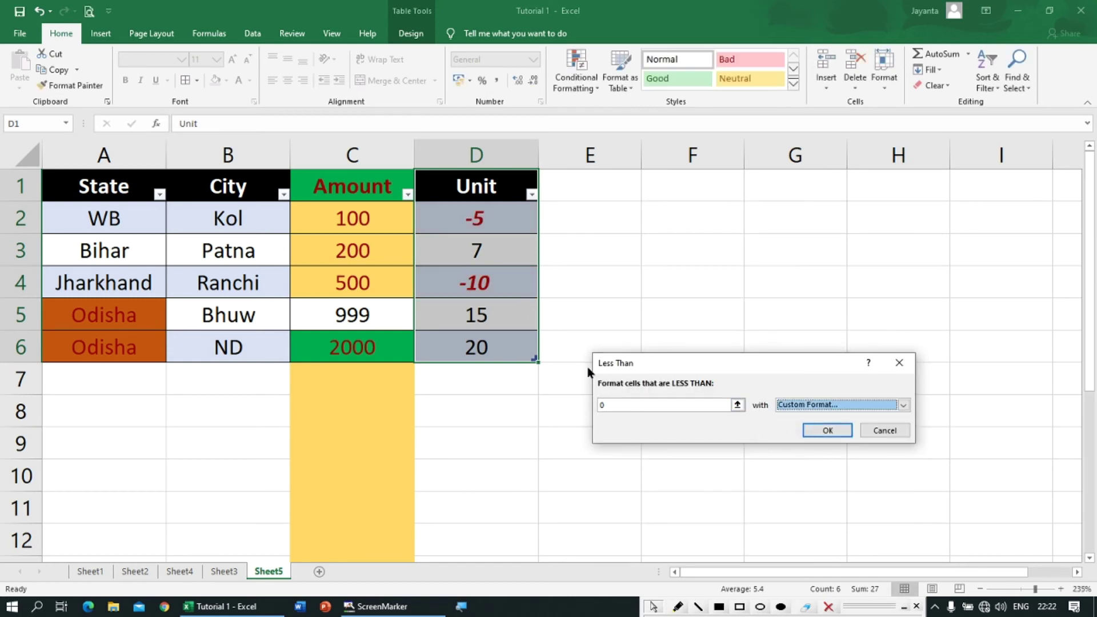
left_click(850, 432)
Test the negative-unit rule by setting the ND unit in D6 to 0, -1 and finally 1.
left_click(507, 232)
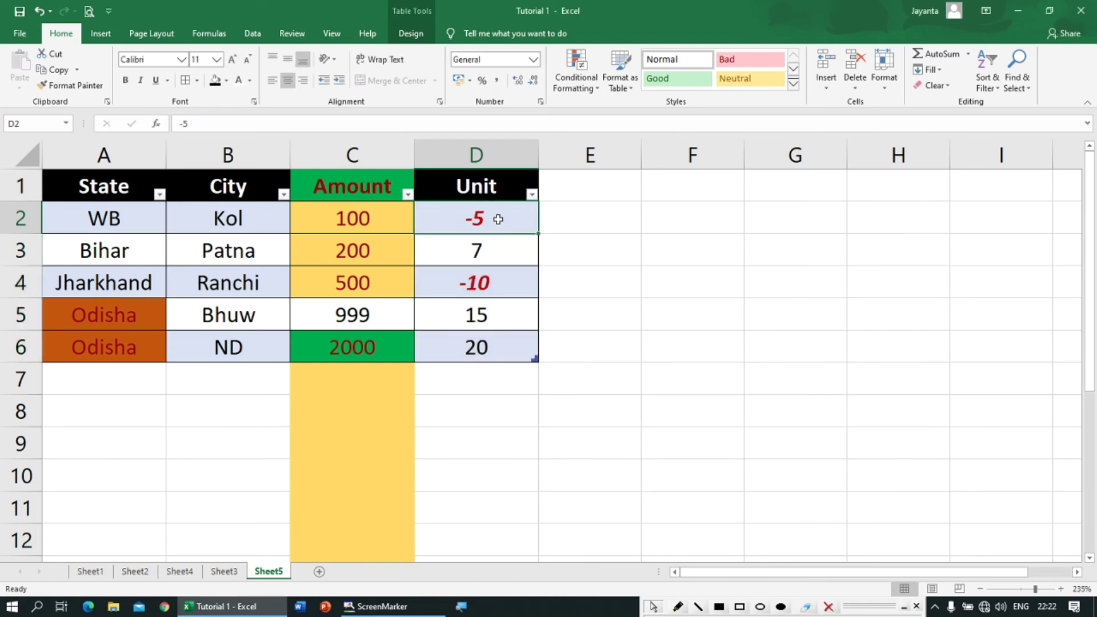
left_click(485, 349)
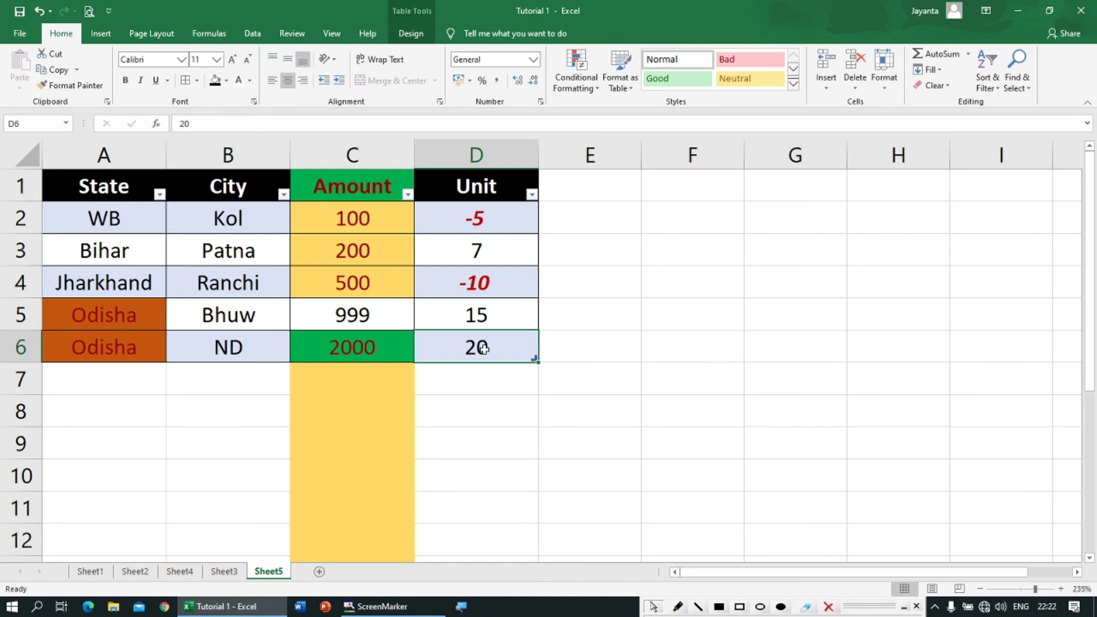
left_click_drag(485, 347, 486, 218)
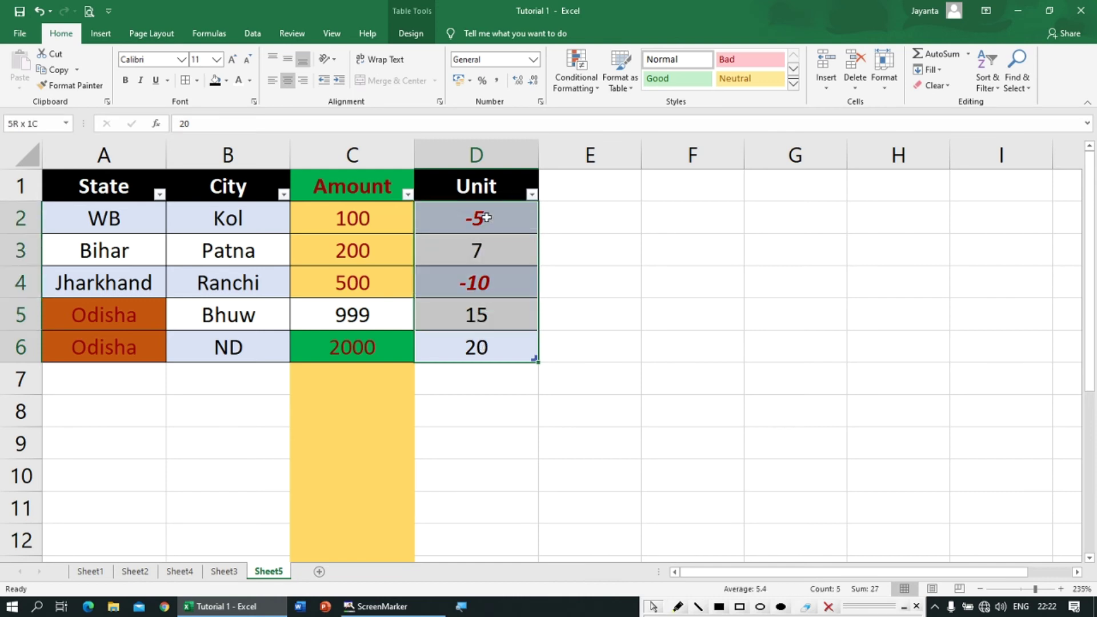
left_click(466, 350)
type("0")
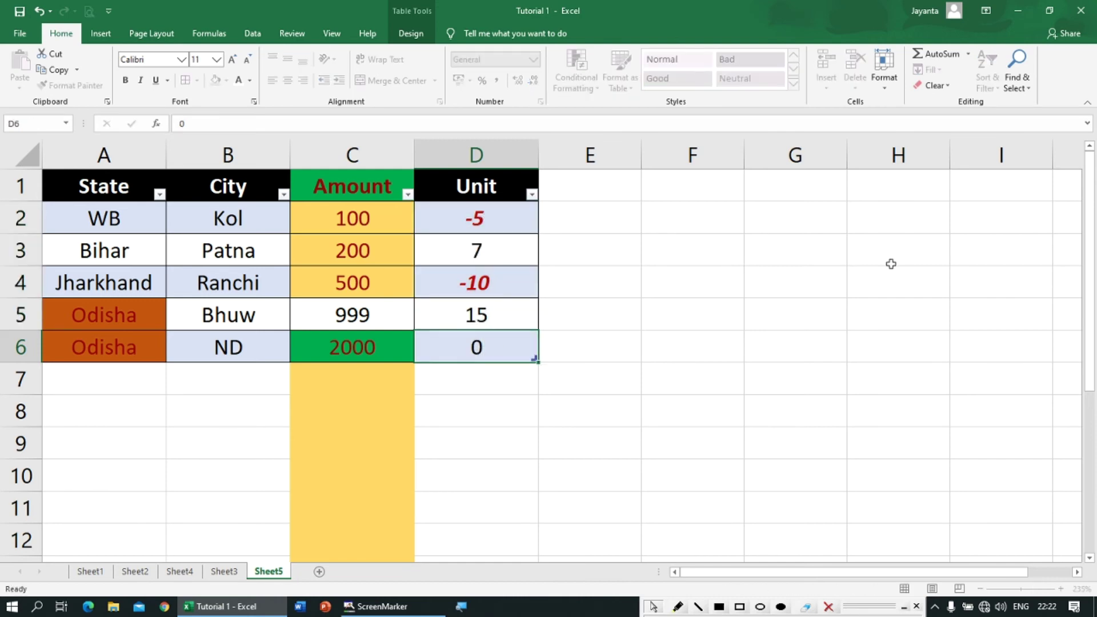
key("shift+Return")
key("Return")
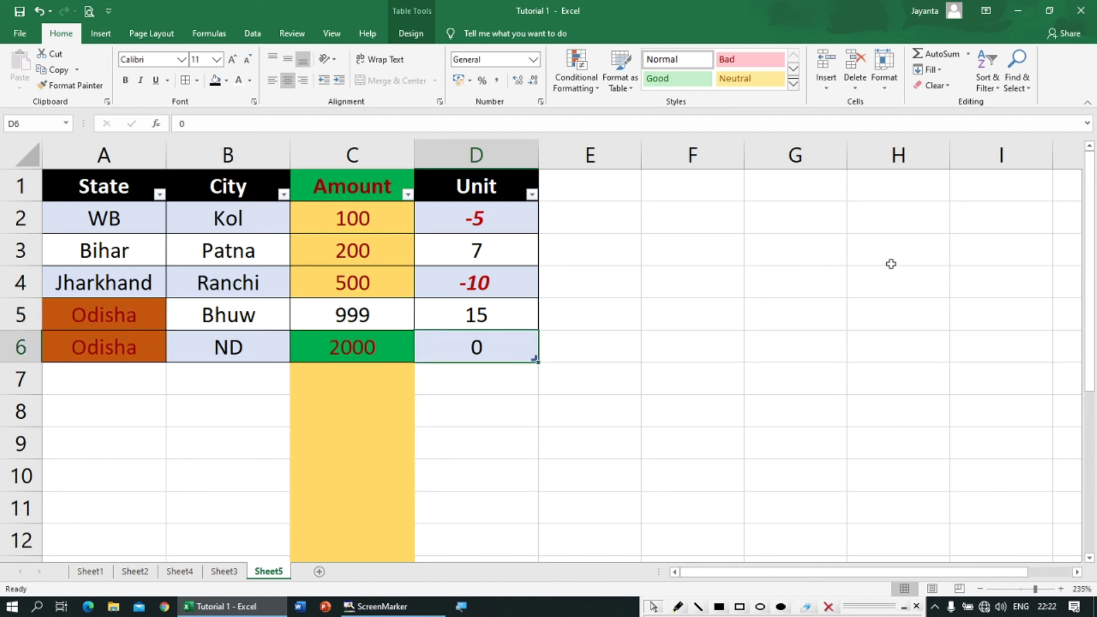
type("-1")
key("ctrl+Return")
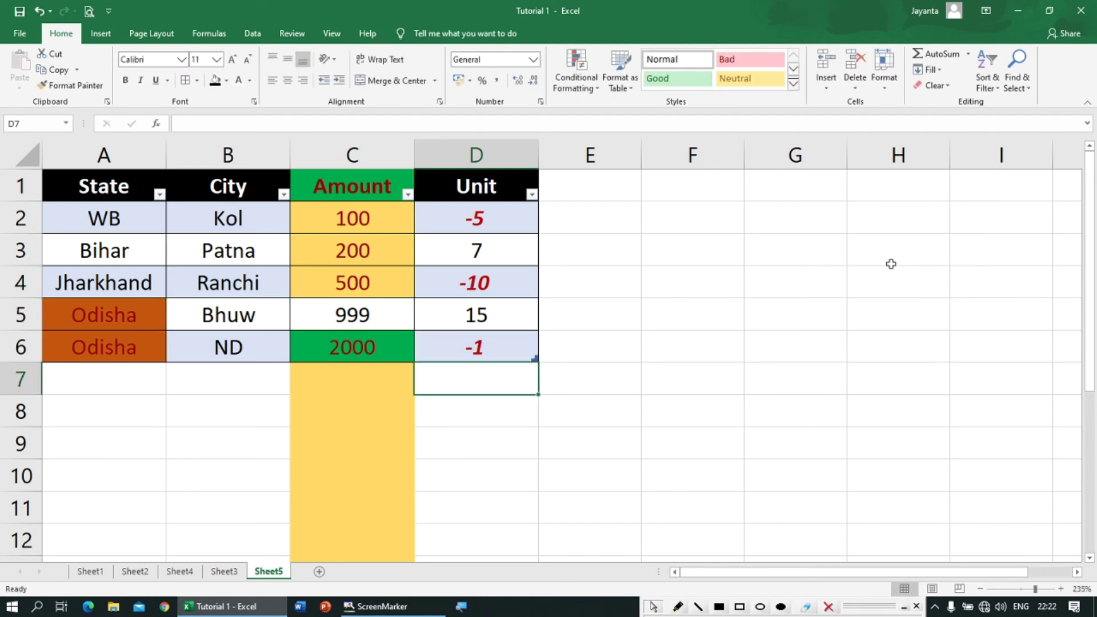
type("1")
key("Up")
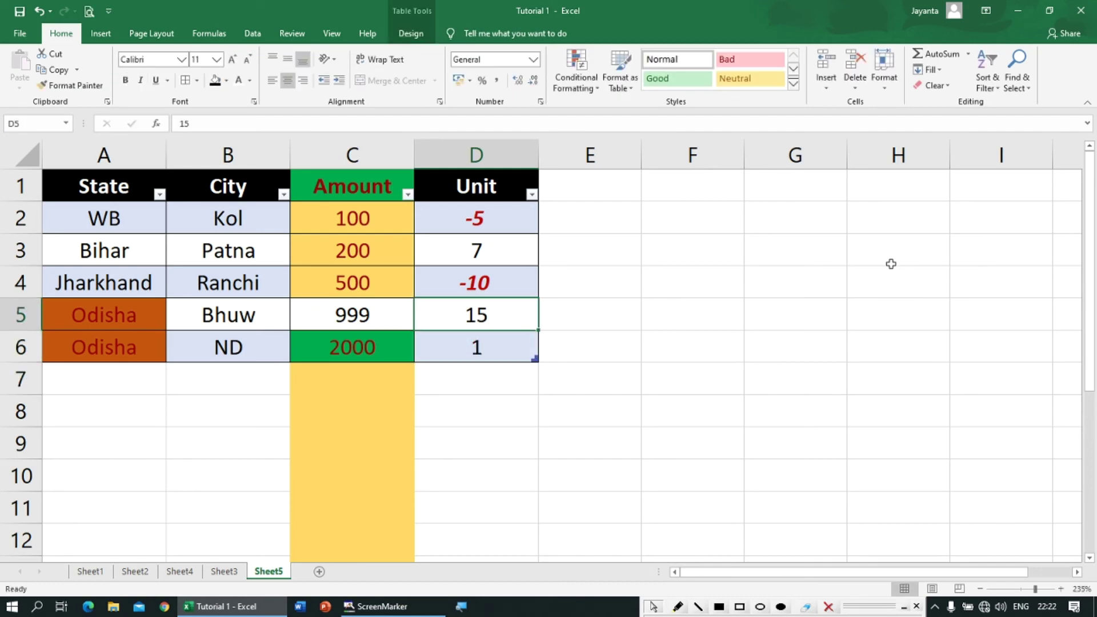
key("Down")
Apply blue gradient-fill data bars to the Amount cells C2:C6.
left_click_drag(491, 226, 490, 340)
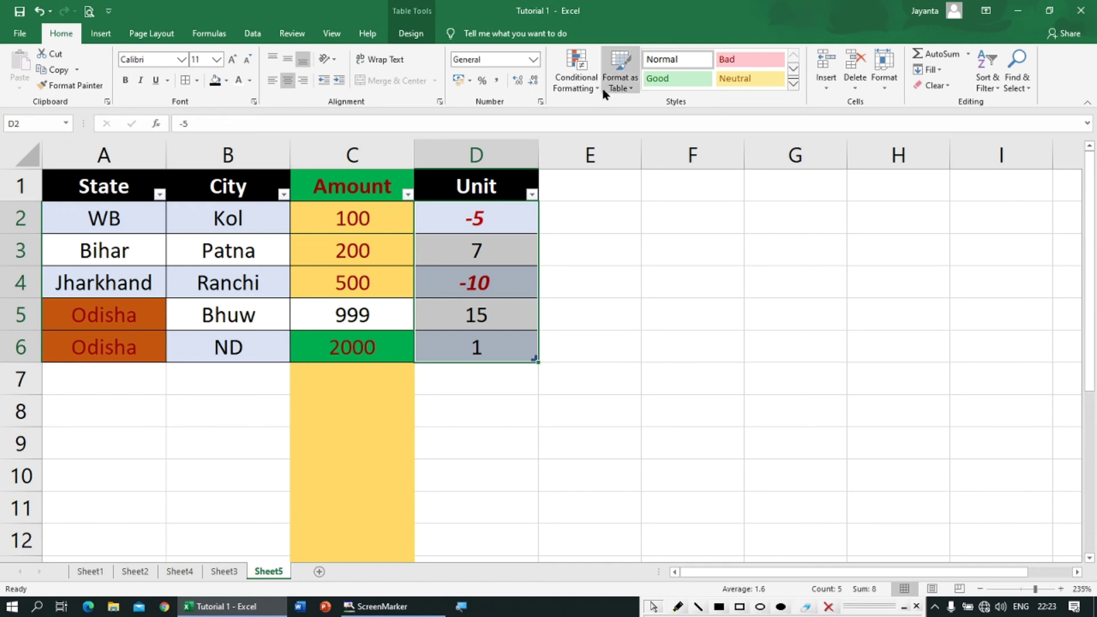
mouse_move(107, 191)
left_mouse_down()
mouse_move(179, 220)
mouse_move(109, 188)
left_mouse_up()
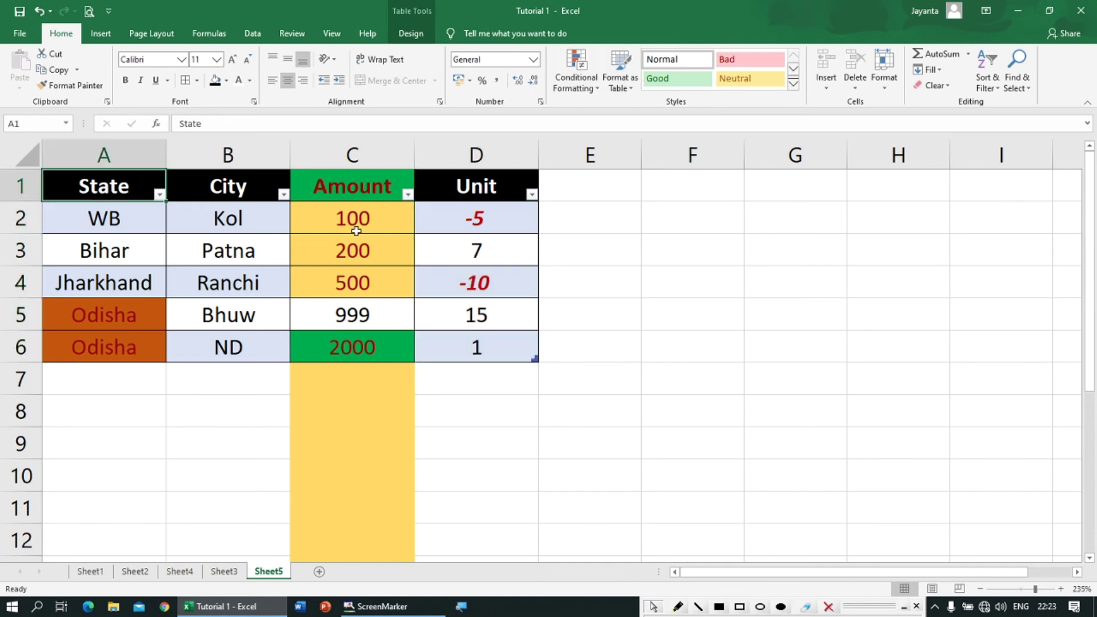
left_click(578, 87)
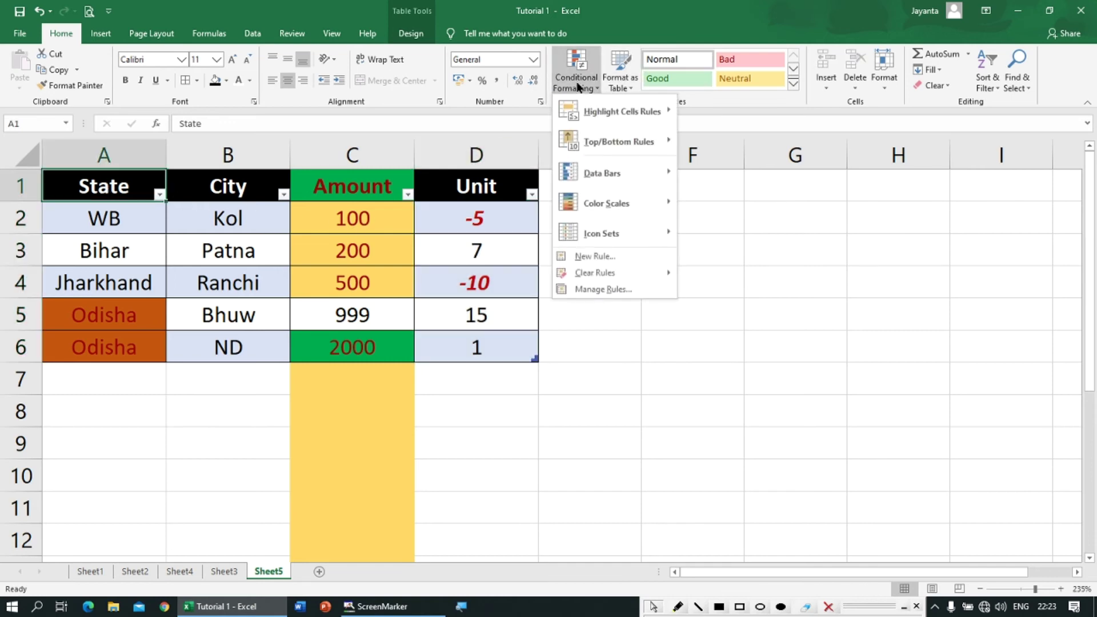
left_click(386, 251)
left_click_drag(354, 218, 362, 345)
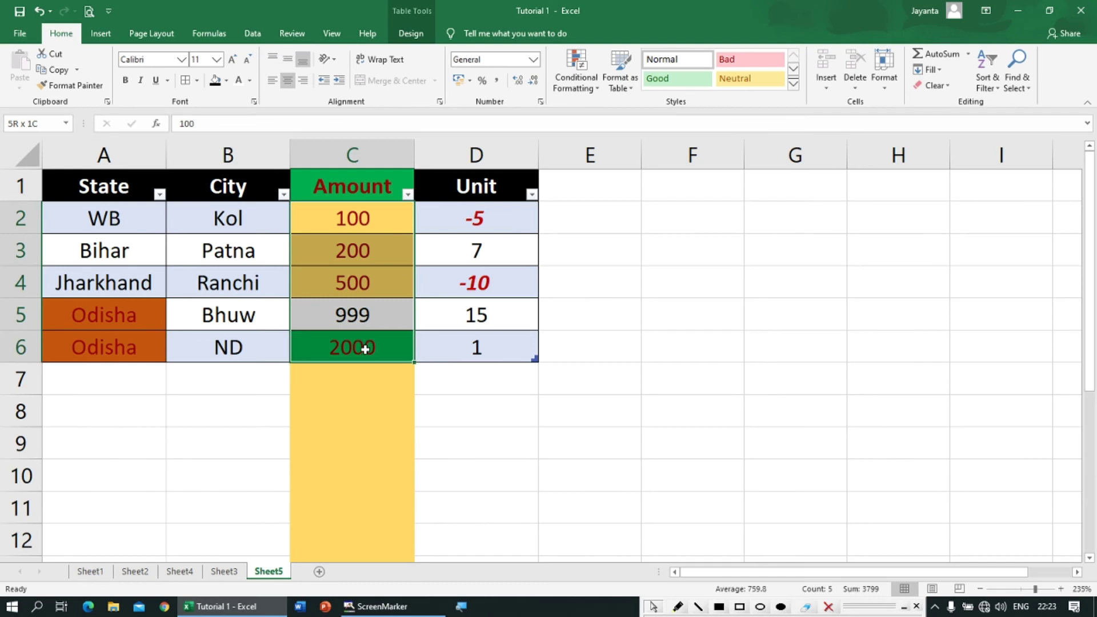
left_click(582, 61)
mouse_move(591, 177)
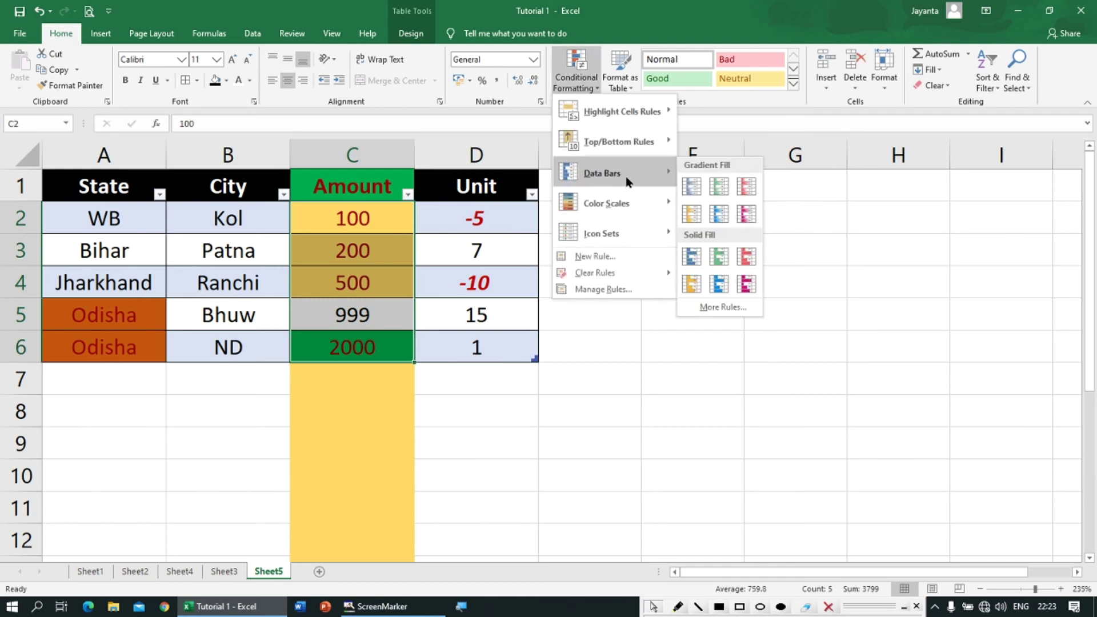
left_click(691, 189)
Set the Ranchi amount in C4 to 1000 to test the data bars.
left_click(323, 219)
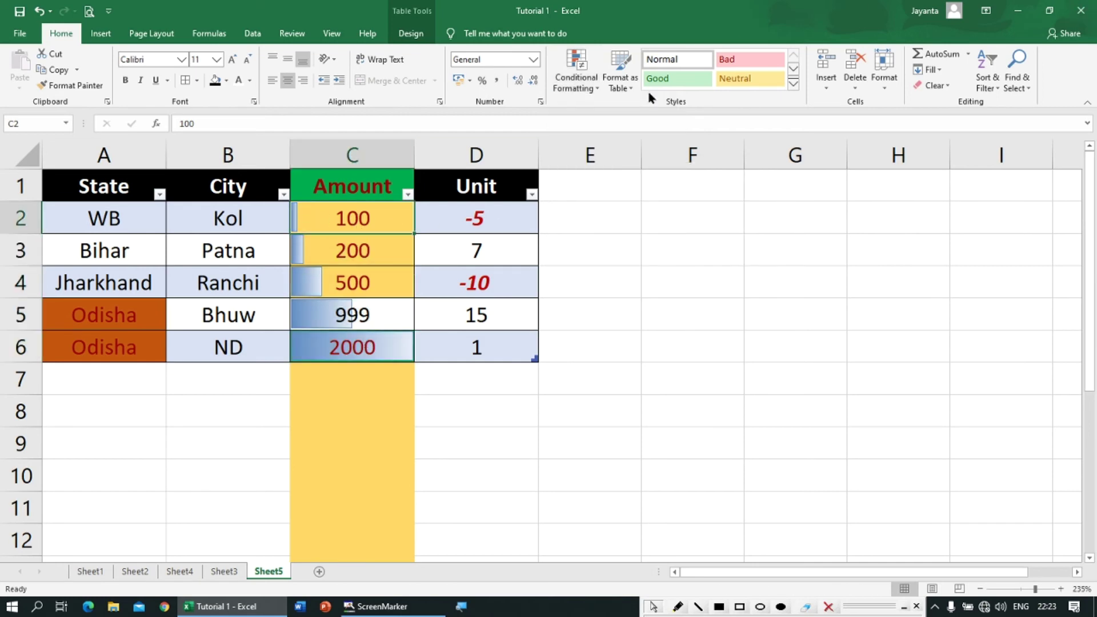
left_click(368, 359)
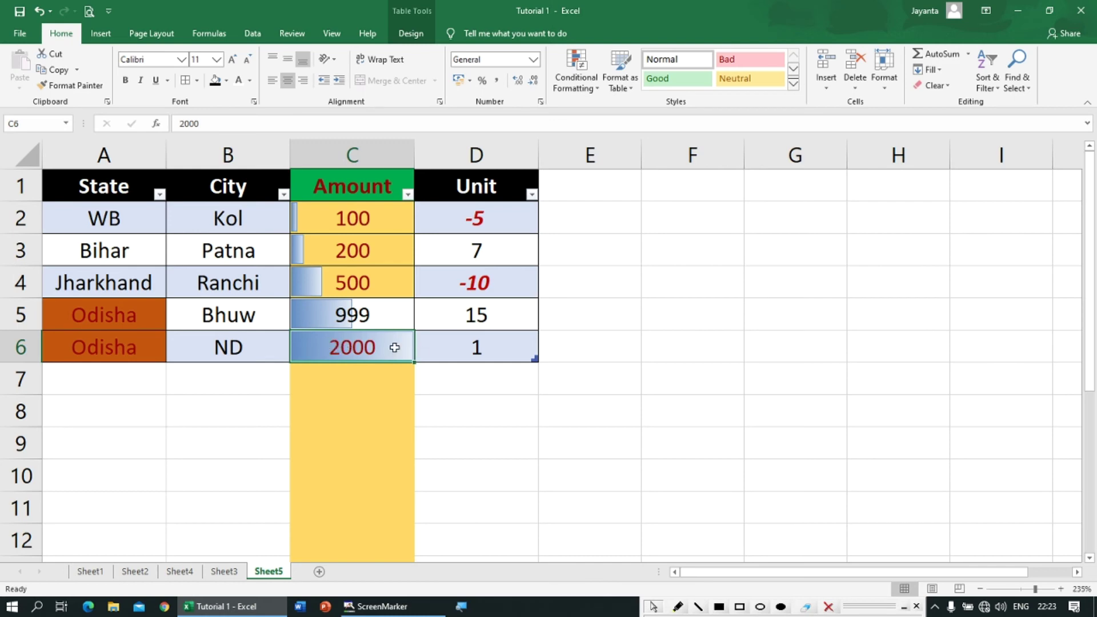
left_click(359, 281)
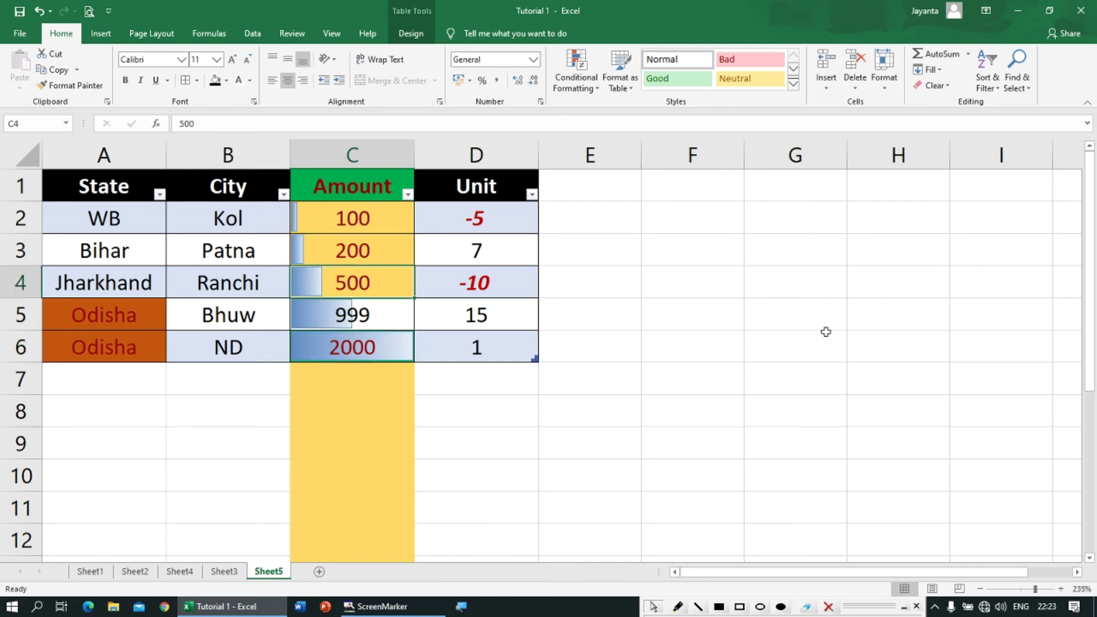
type("1000")
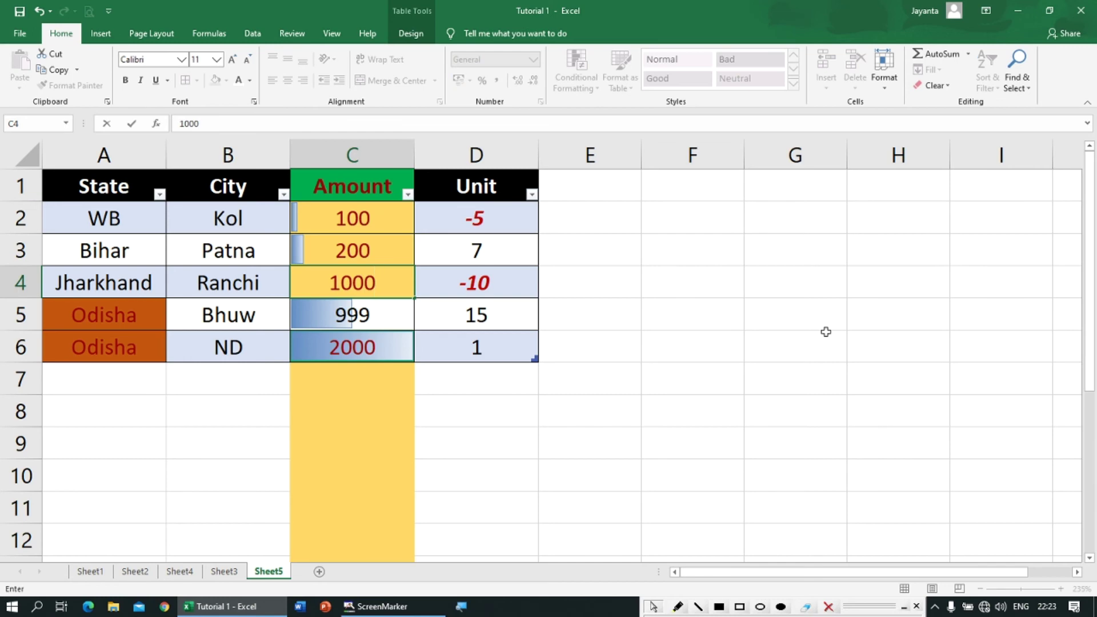
key("ctrl+Return")
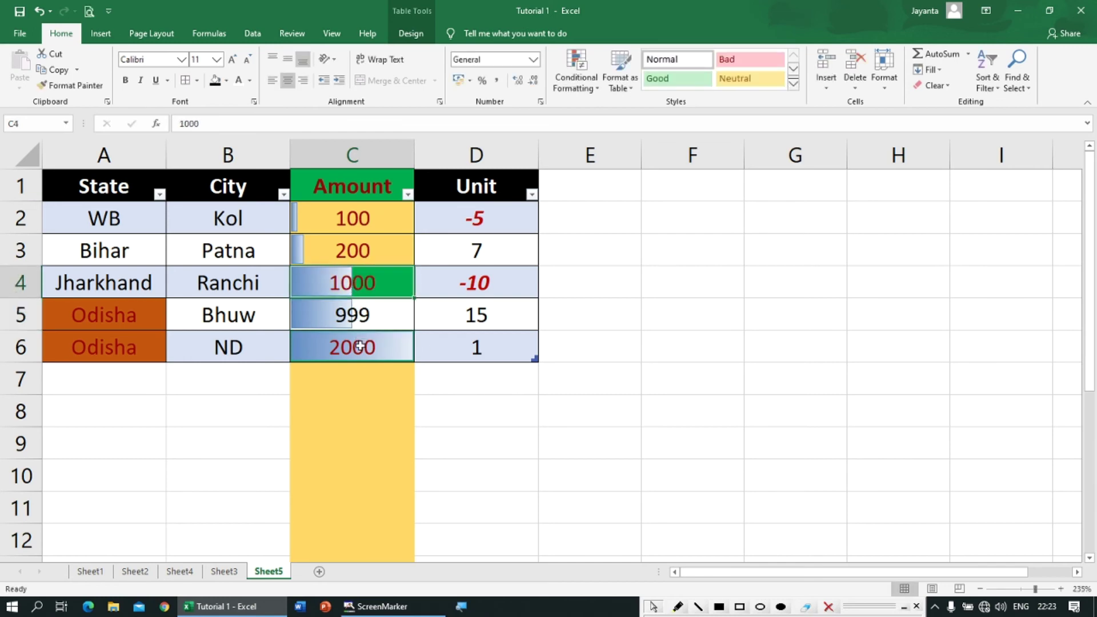
Set the ND amount in C6 to 5000 and compare the data bars in the Amount column.
left_click(359, 347)
type("5000")
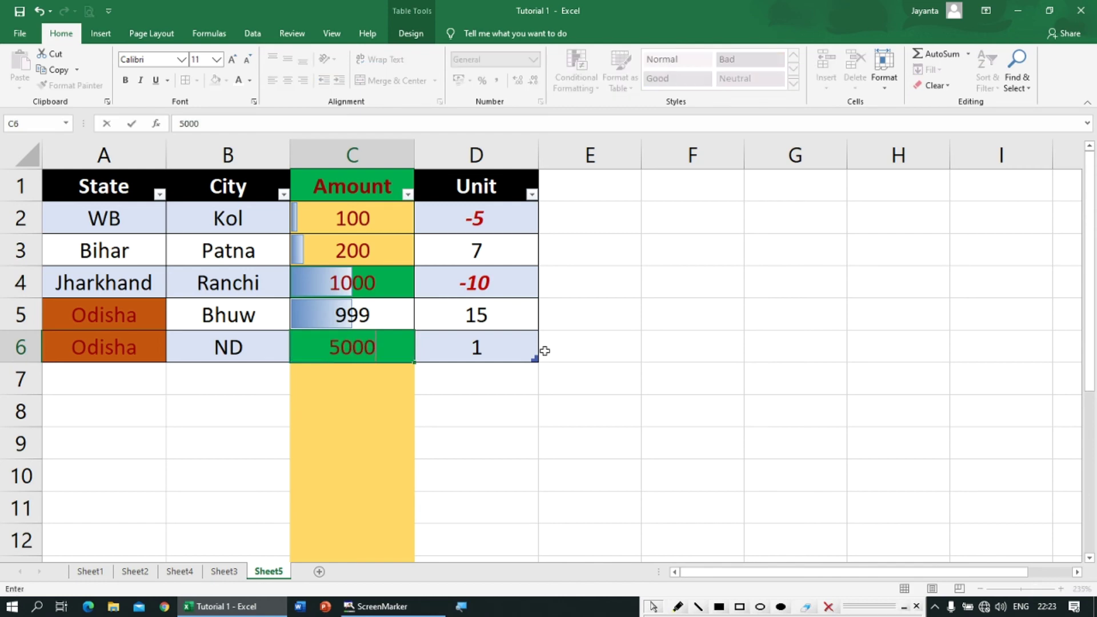
key("Return")
key("Up")
key("Up")
key("Up")
key("Up")
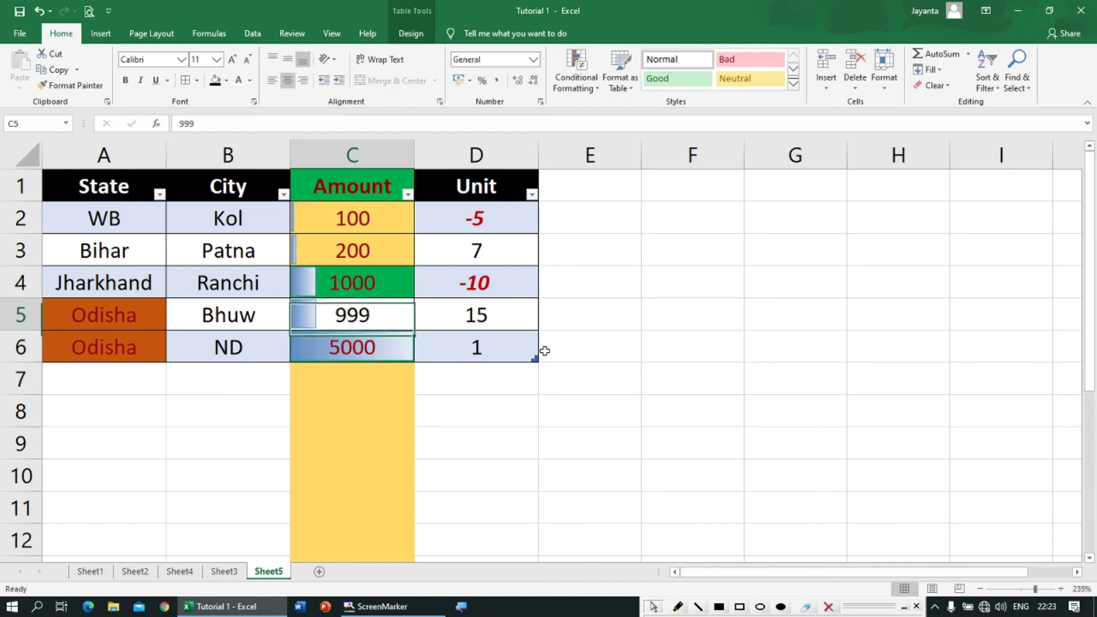
left_click(379, 351)
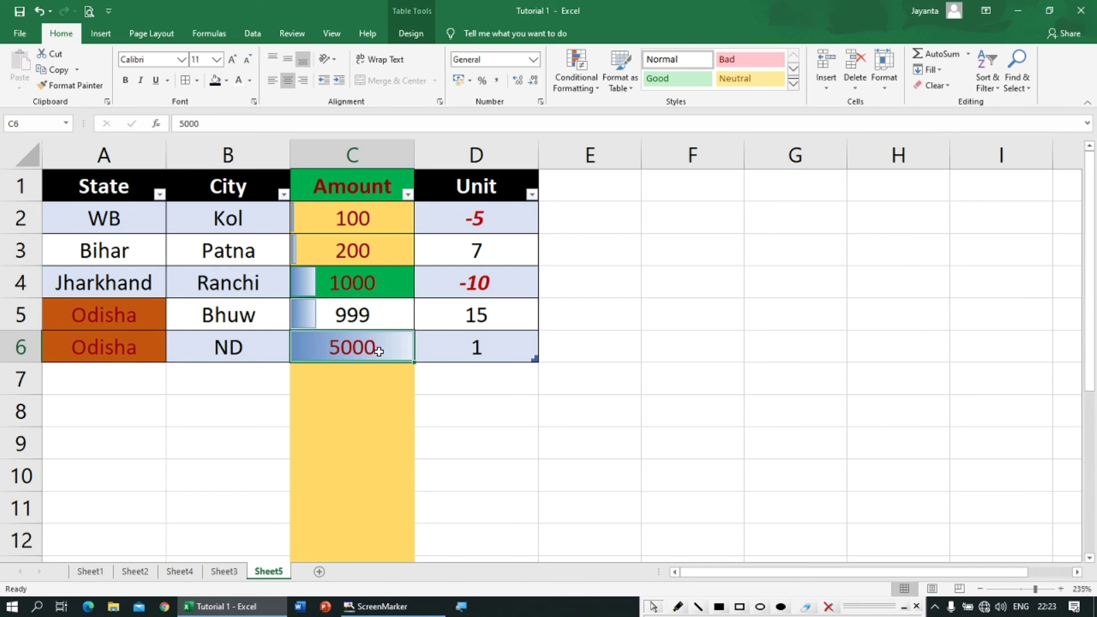
Set the Kol amount in C2 to 600.
left_click_drag(360, 321, 351, 235)
left_click(351, 226)
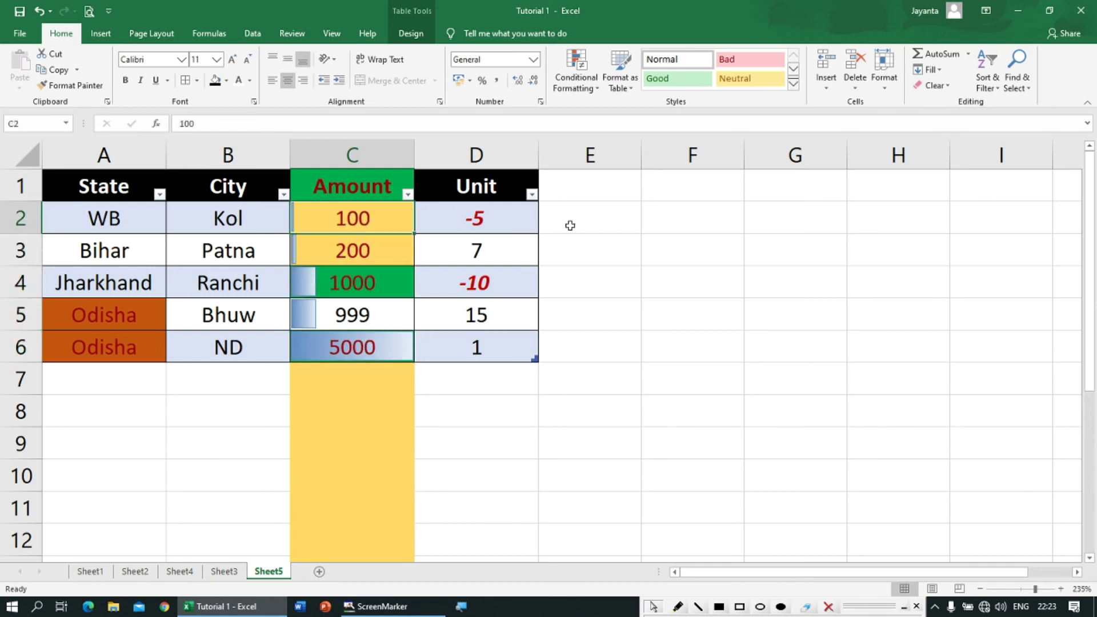
type("600")
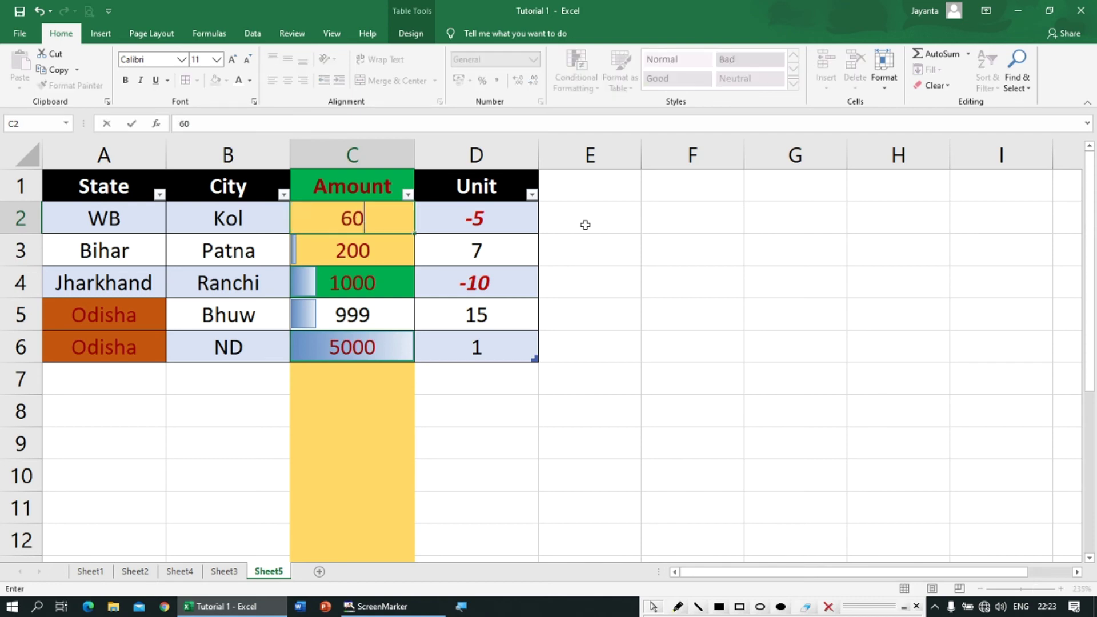
key("Return")
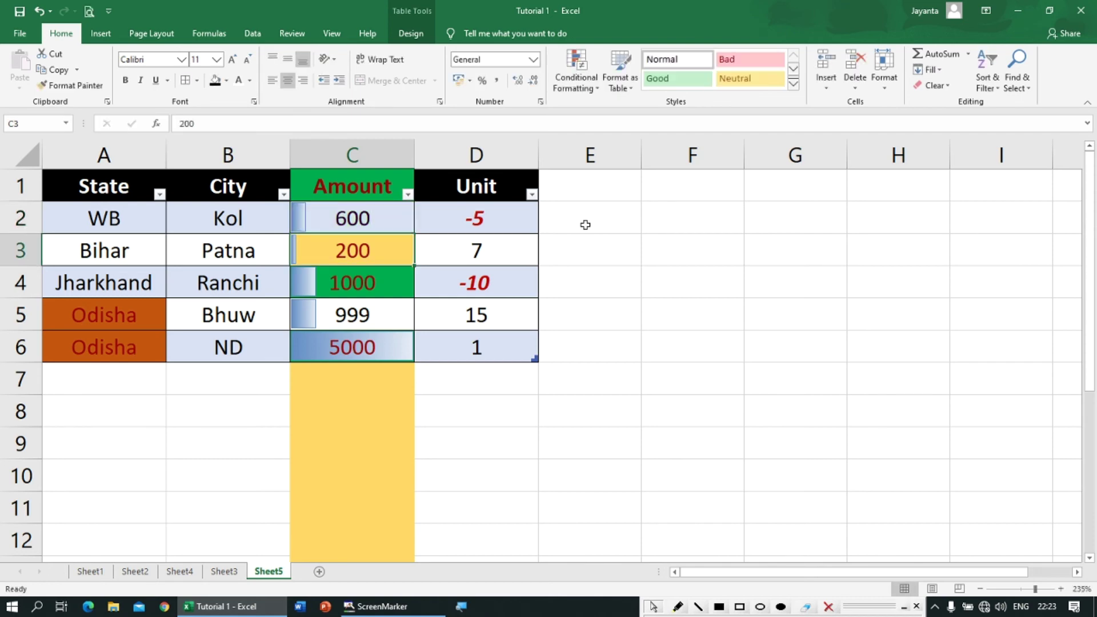
Apply the 3 Arrows (Colored) icon set to the Amount cells C2:C6.
left_click(364, 222)
left_click_drag(362, 349, 360, 205)
left_click(589, 86)
mouse_move(597, 172)
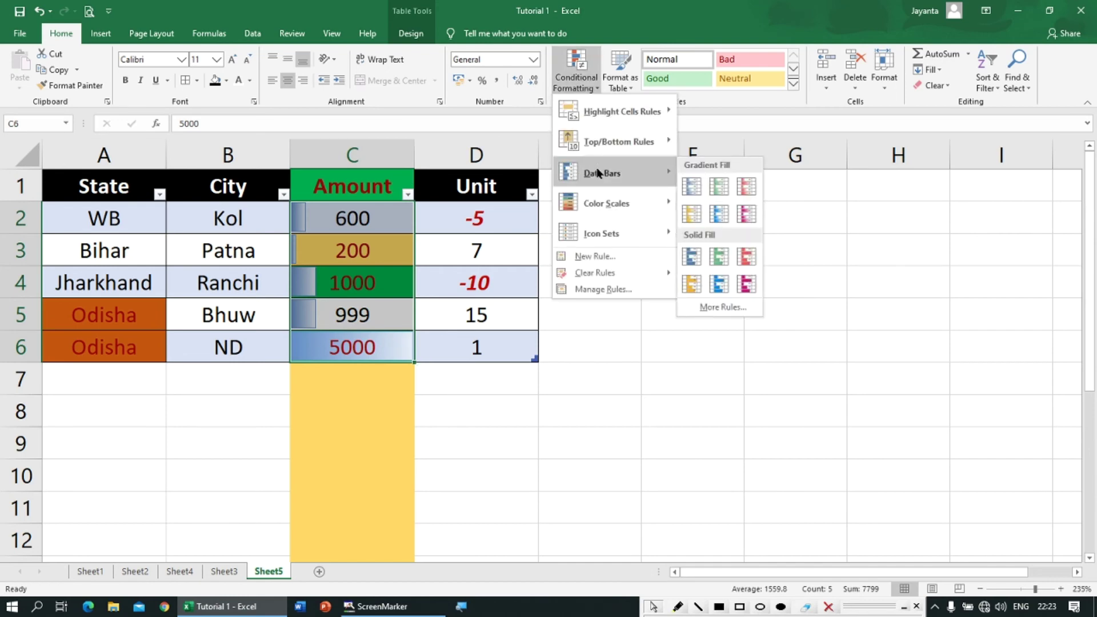
mouse_move(597, 205)
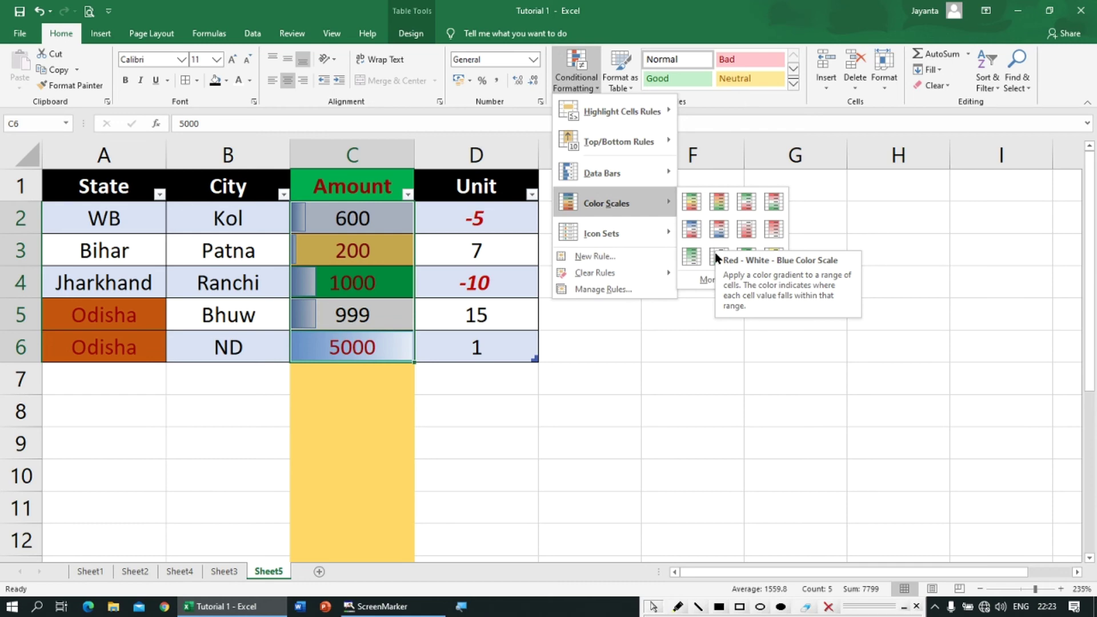
mouse_move(615, 234)
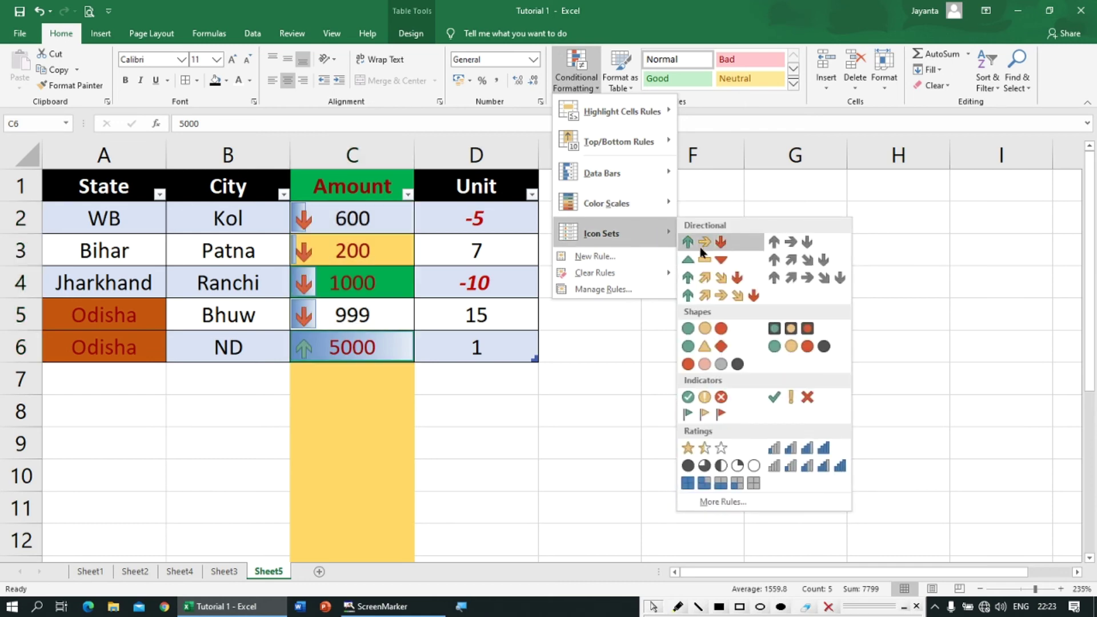
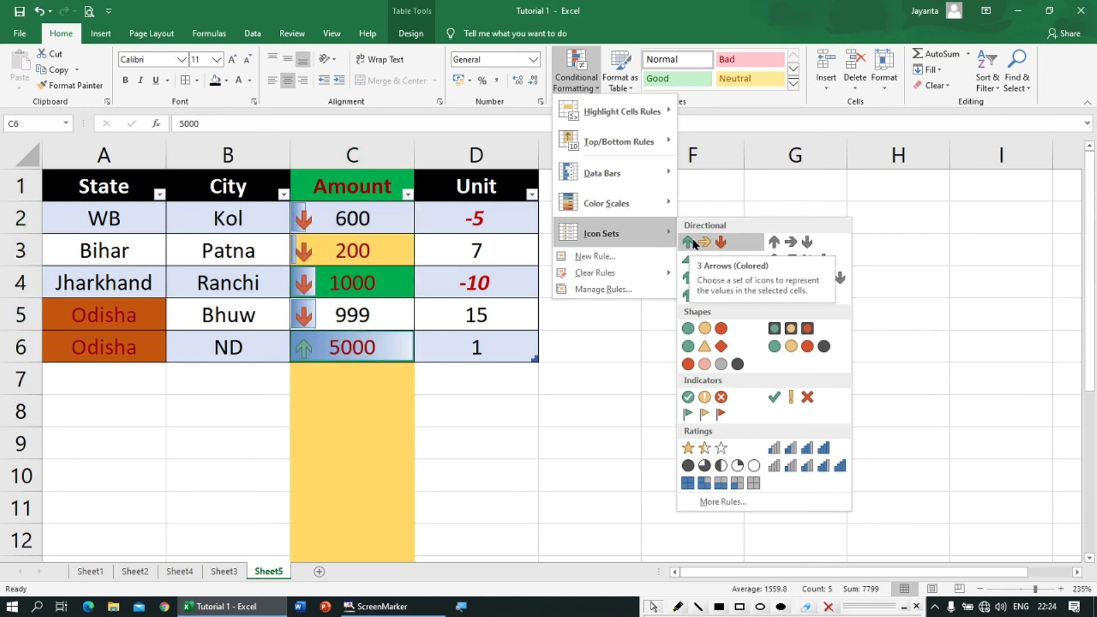
left_click(695, 244)
left_click(438, 290)
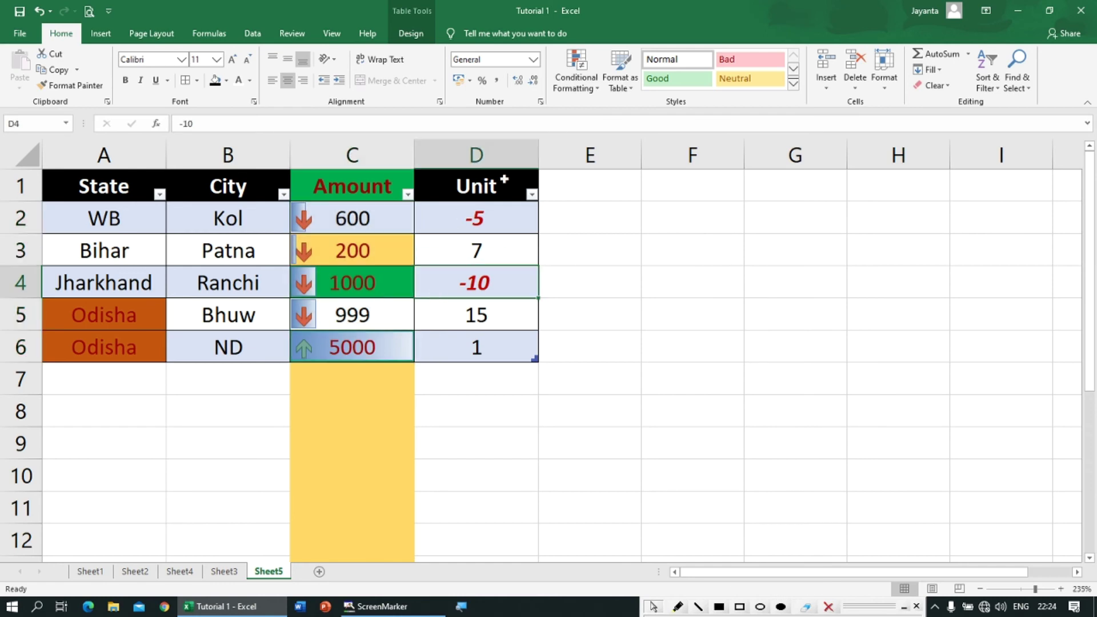
Clear all conditional formatting rules from the entire Amount column C.
left_click(577, 80)
mouse_move(589, 277)
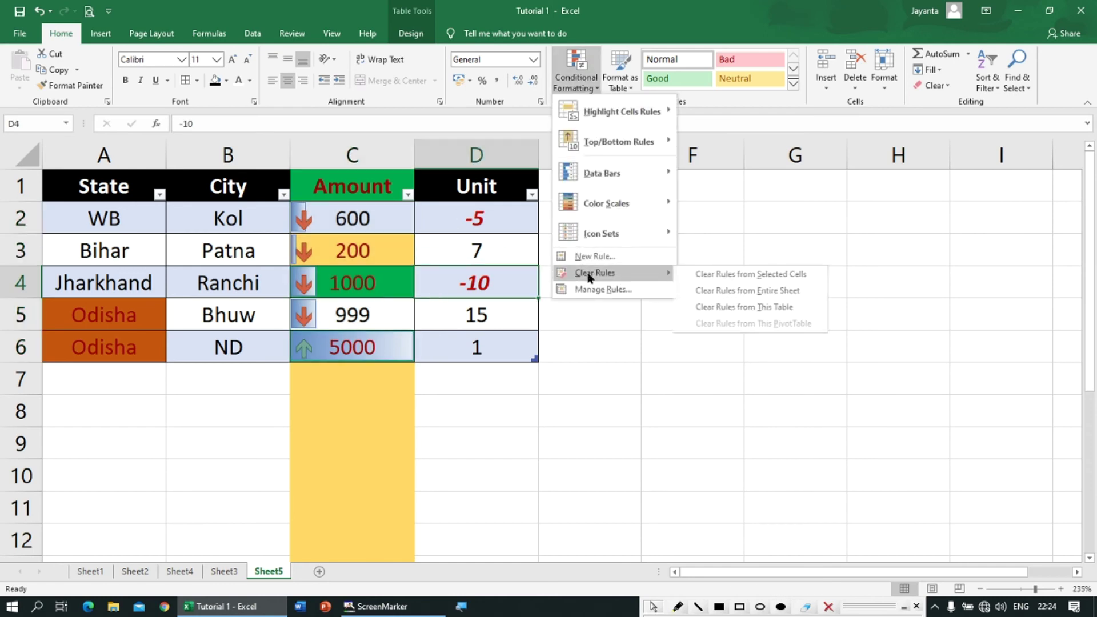
left_click(353, 155)
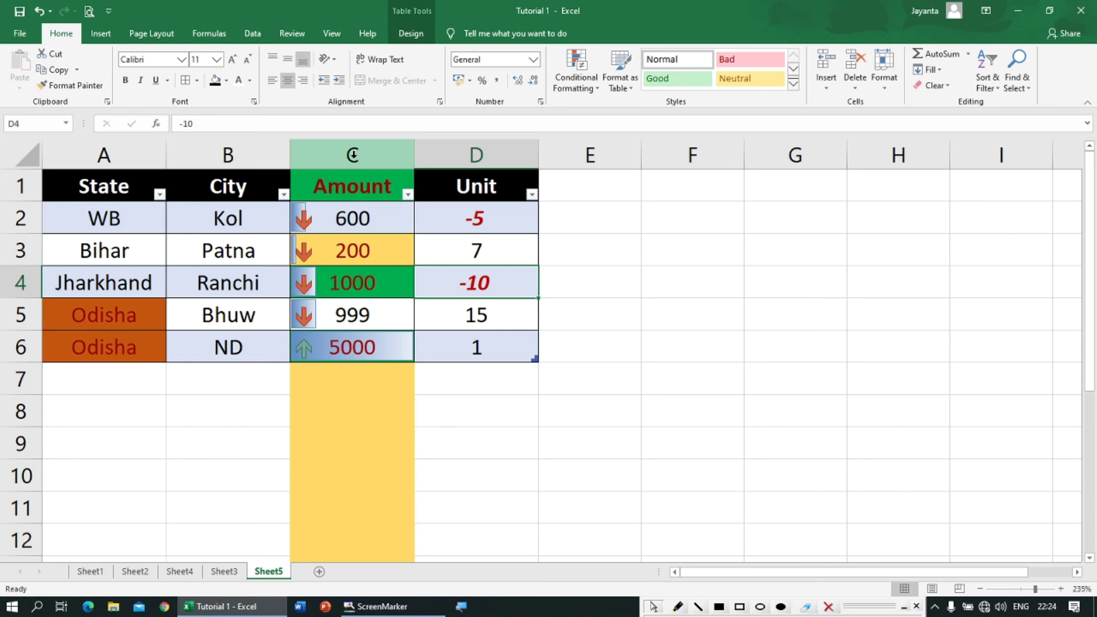
left_click(353, 155)
left_click(577, 80)
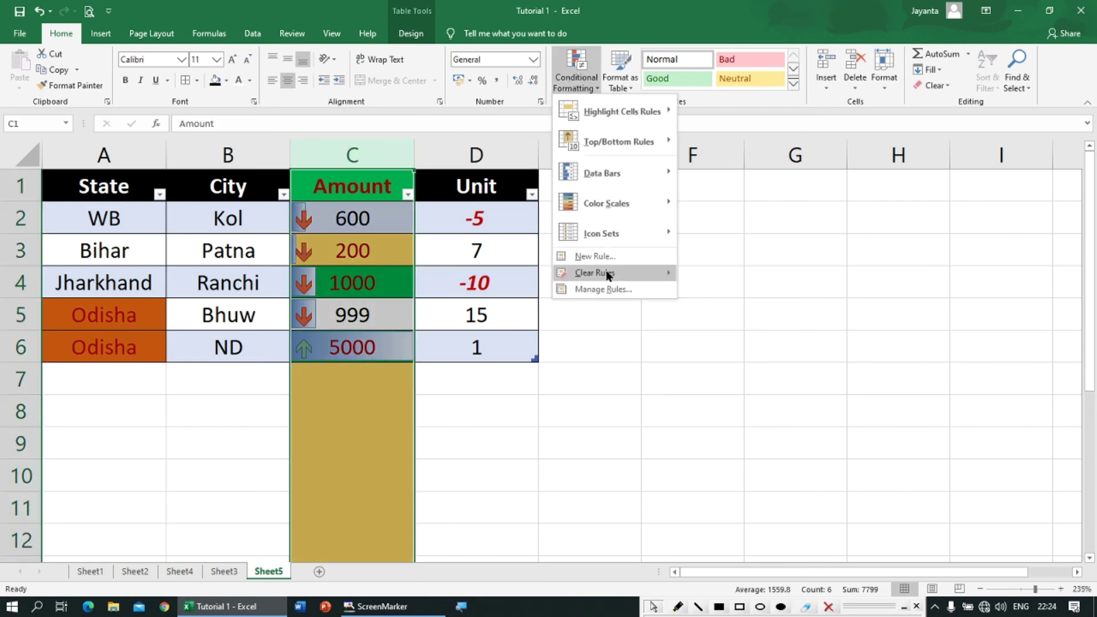
mouse_move(609, 276)
left_click(776, 272)
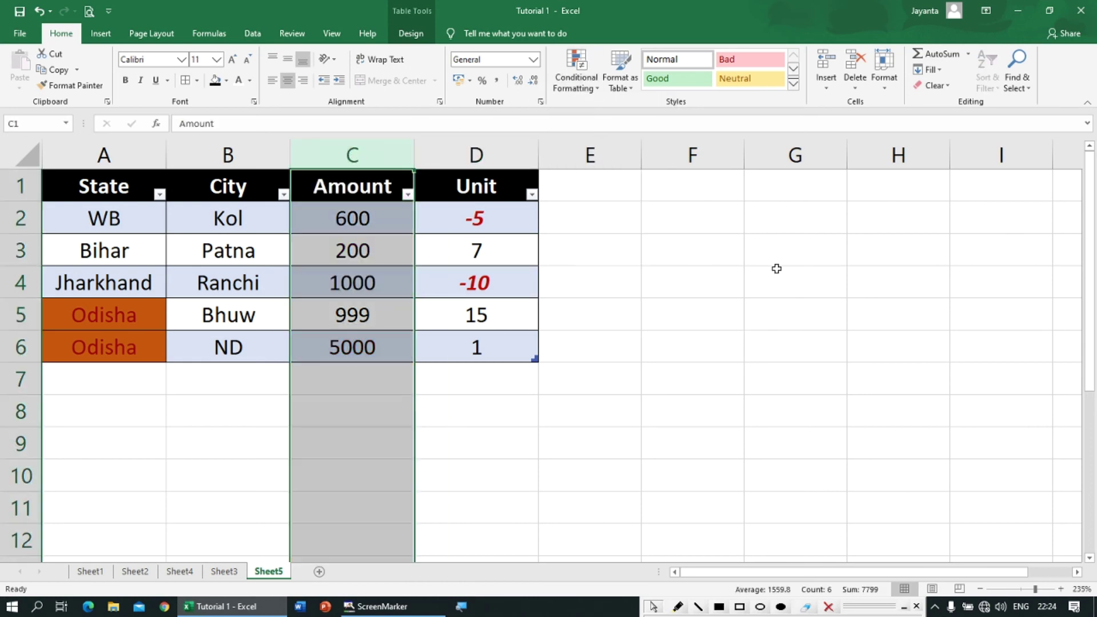
Clear the remaining conditional formatting rules from the whole table.
left_click(478, 155)
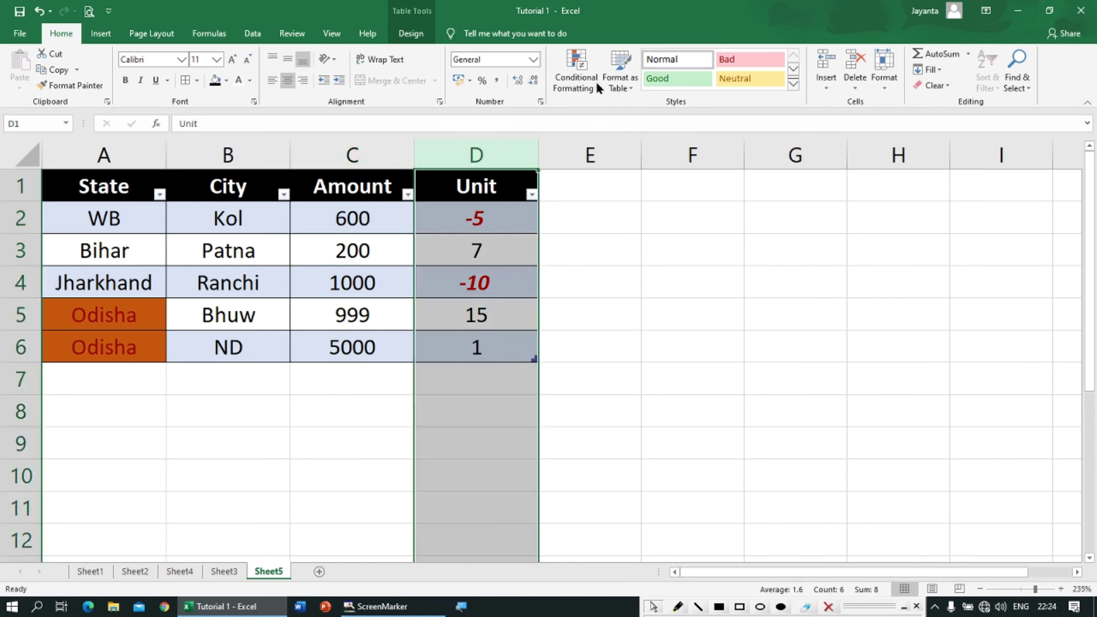
left_click(597, 86)
mouse_move(601, 276)
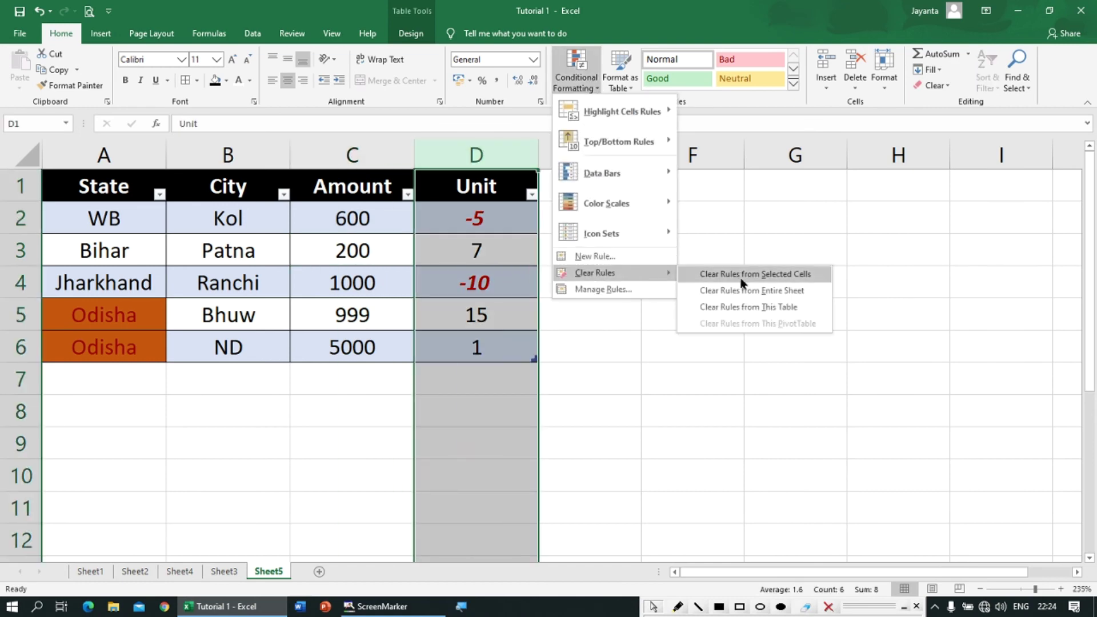
left_click(746, 310)
left_click(456, 366)
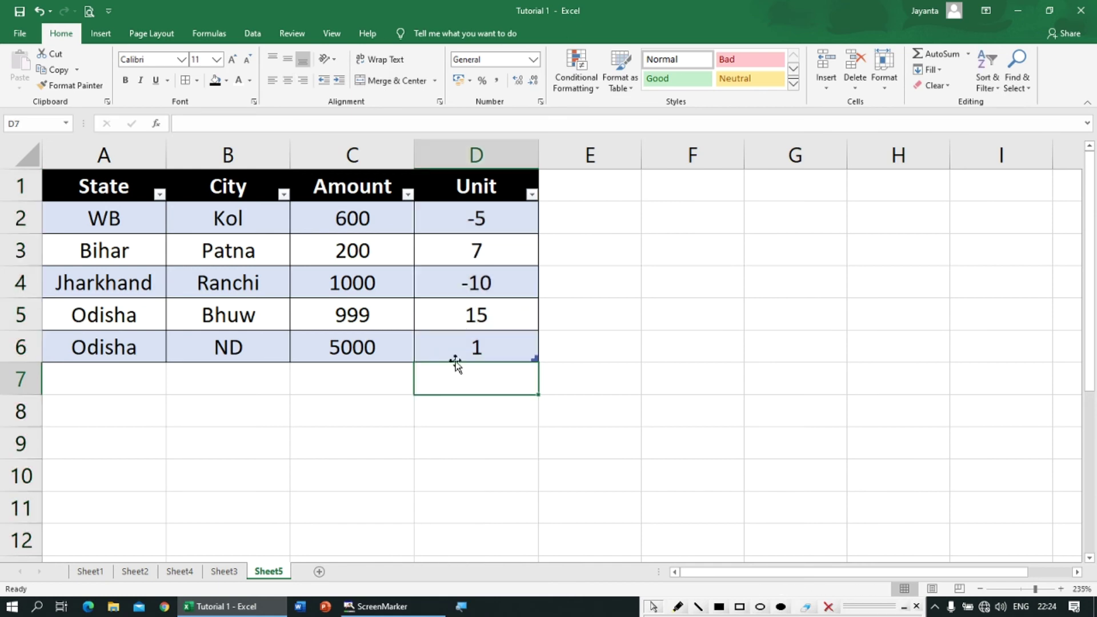
left_click_drag(83, 220, 432, 229)
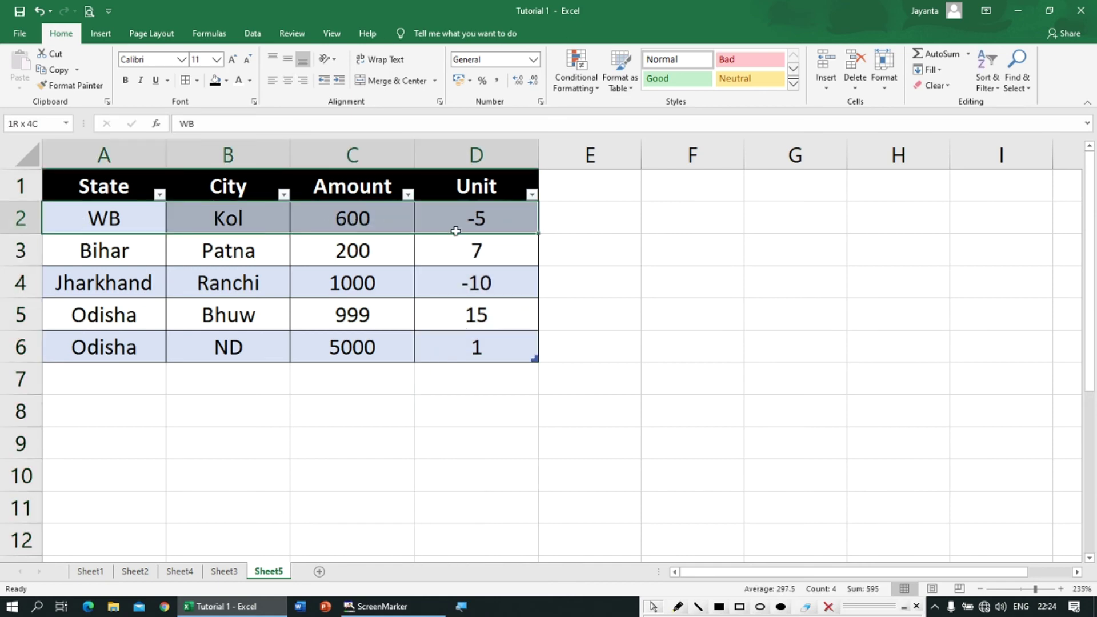
left_click(179, 338)
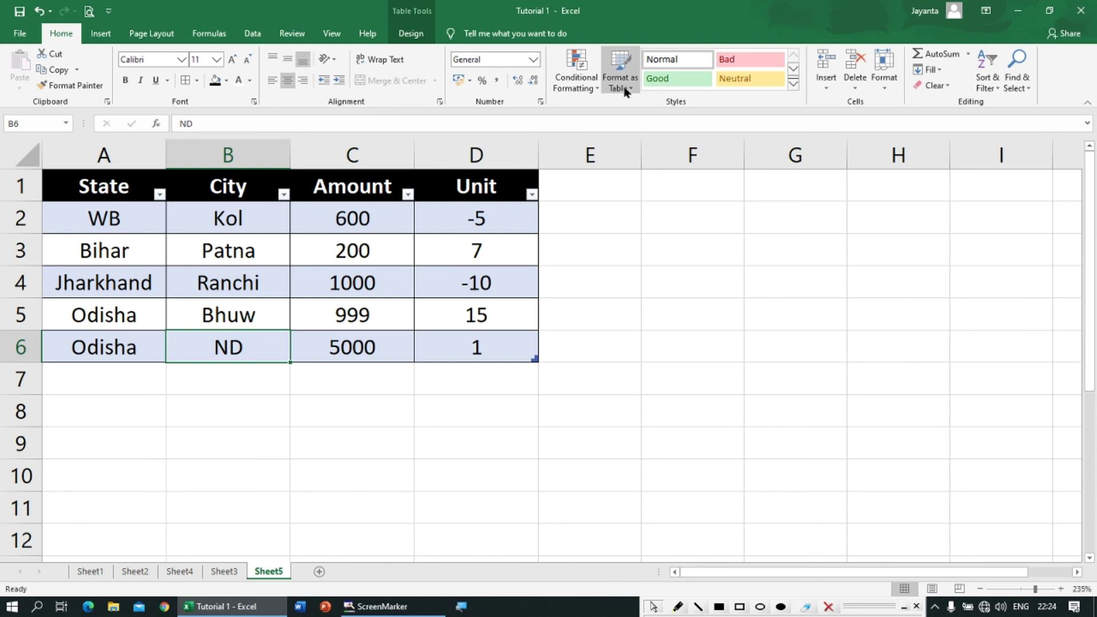
left_click(833, 87)
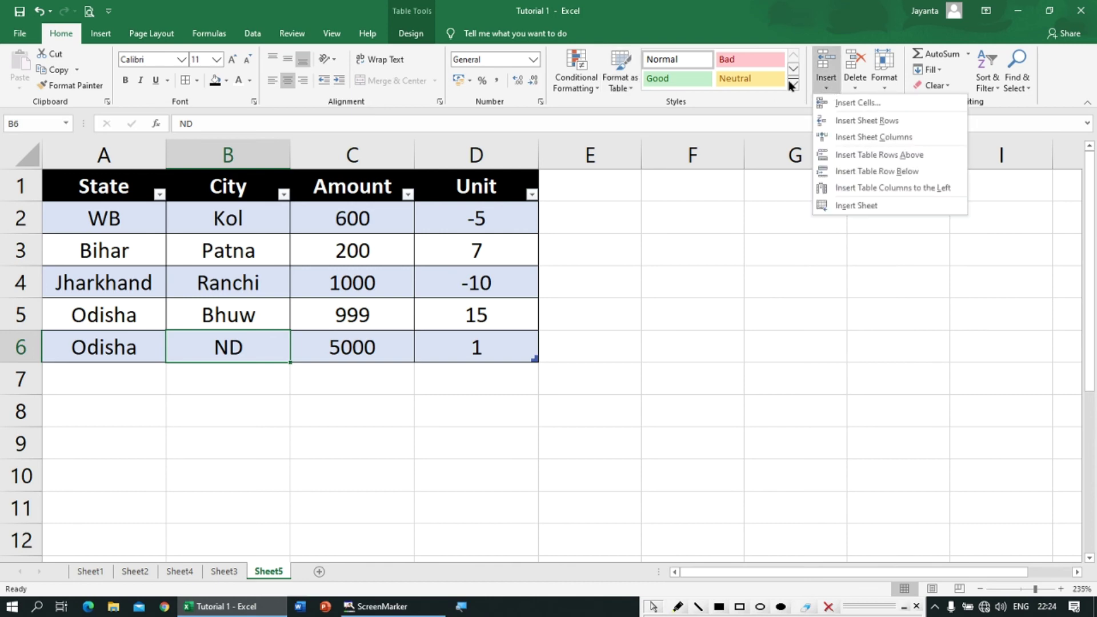
left_click(883, 86)
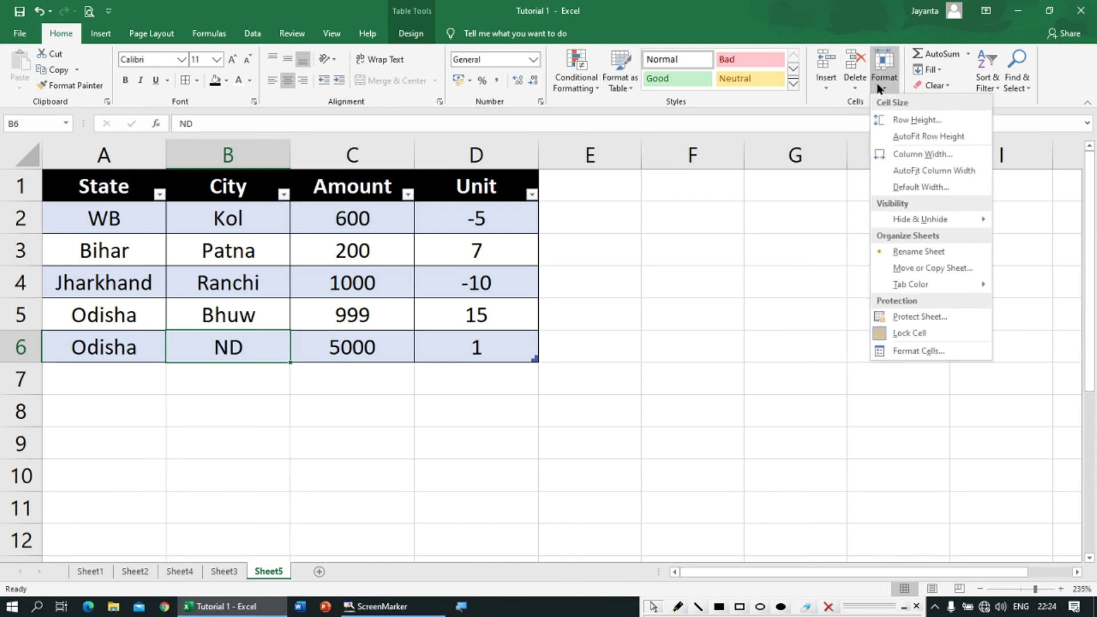
left_click(744, 21)
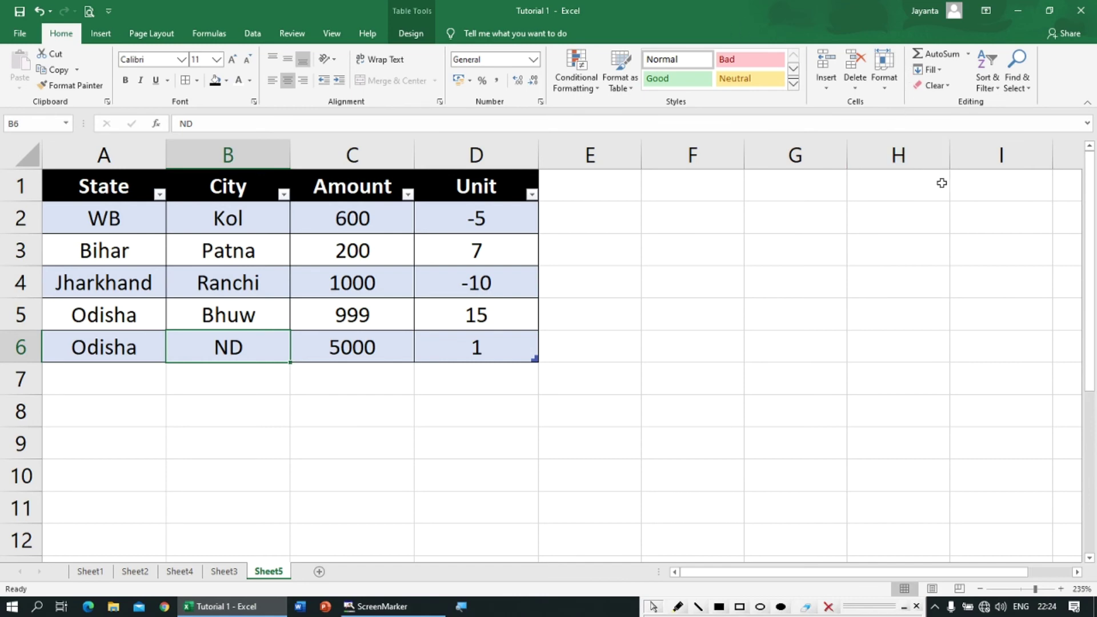
Begin a SUM formula in cell C7, directly below the Amount values.
left_click(363, 219)
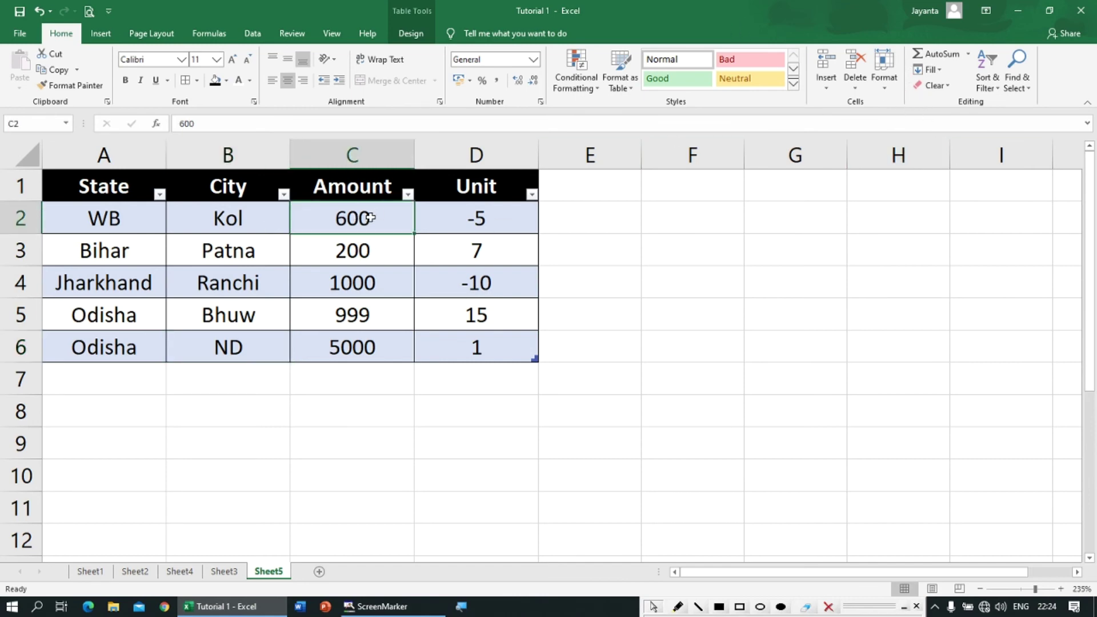
left_click(341, 374)
type("=")
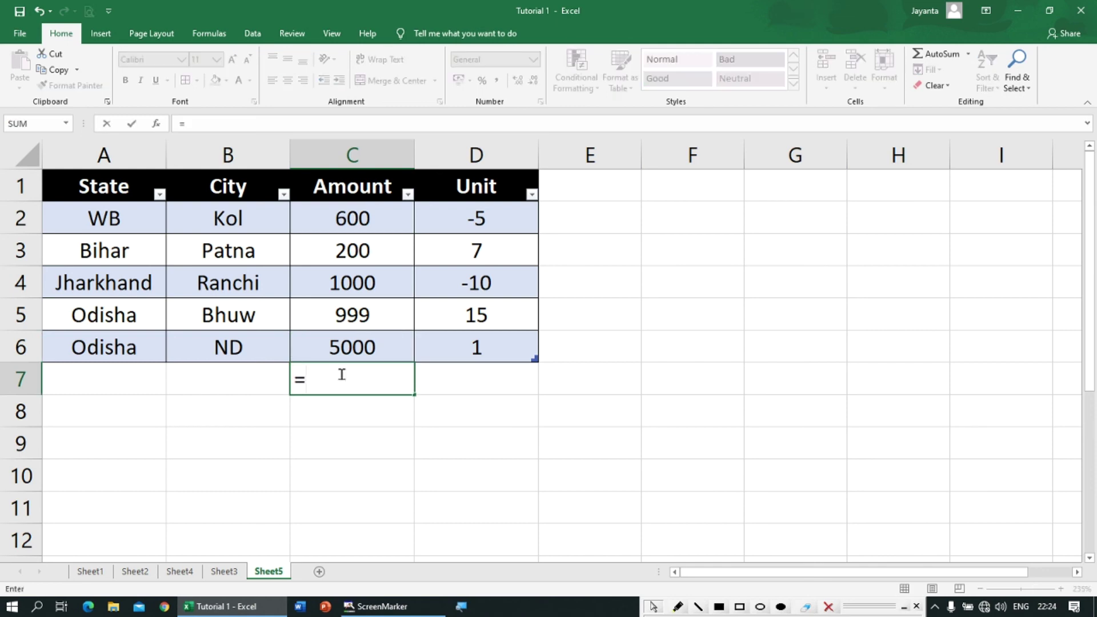
type("sum")
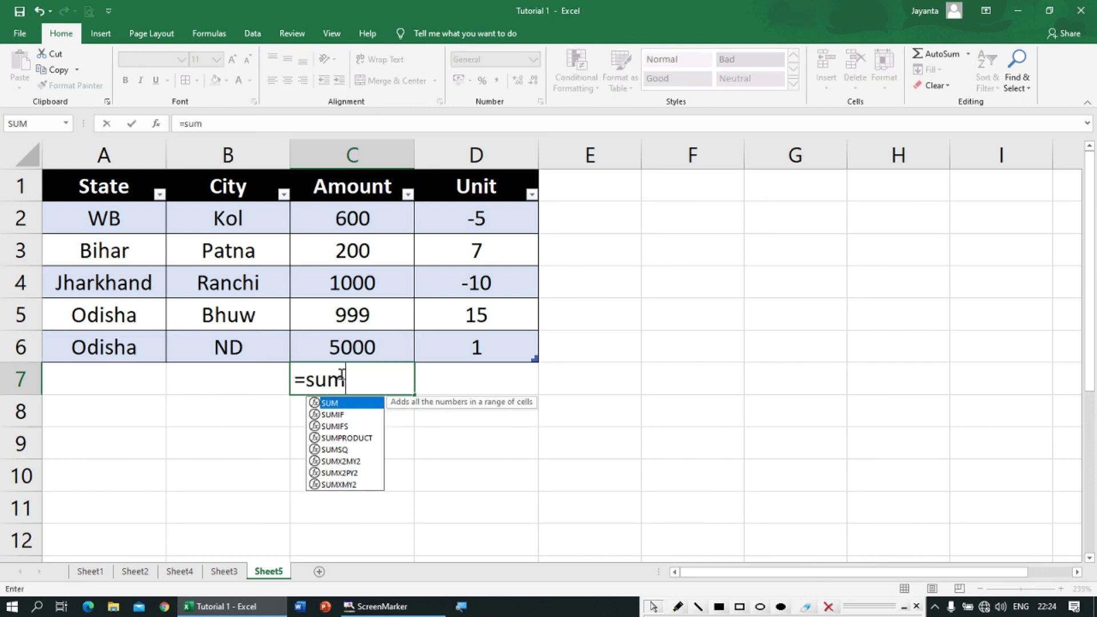
type("(")
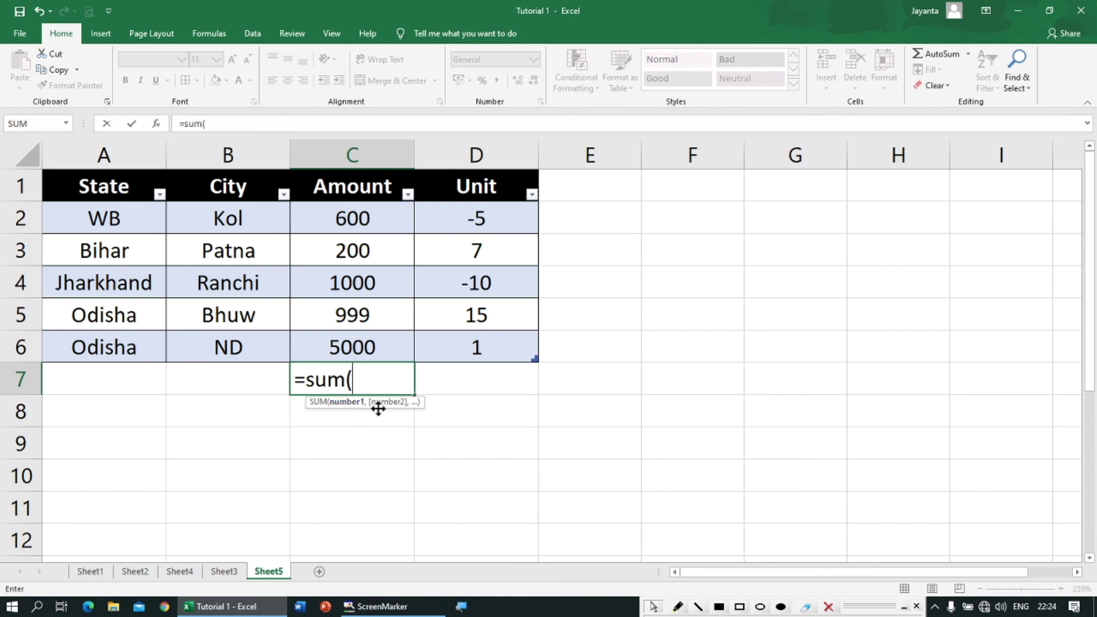
left_click_drag(352, 220, 351, 340)
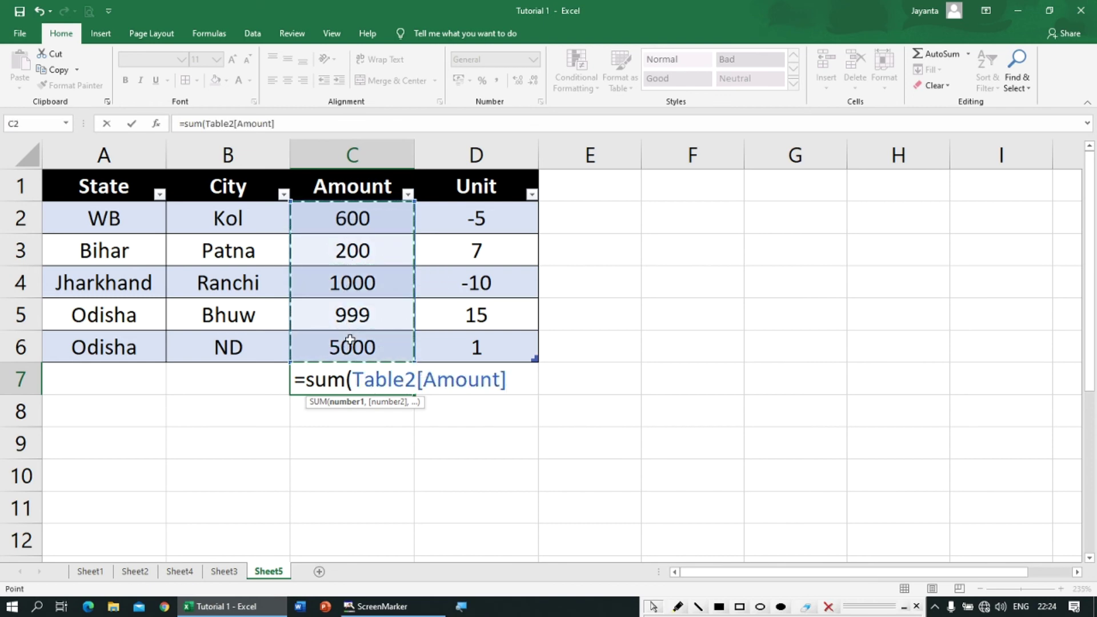
key("BackSpace")
key("BackSpace")
key("BackSpace")
key("BackSpace")
key("BackSpace")
key("BackSpace")
key("BackSpace")
key("BackSpace")
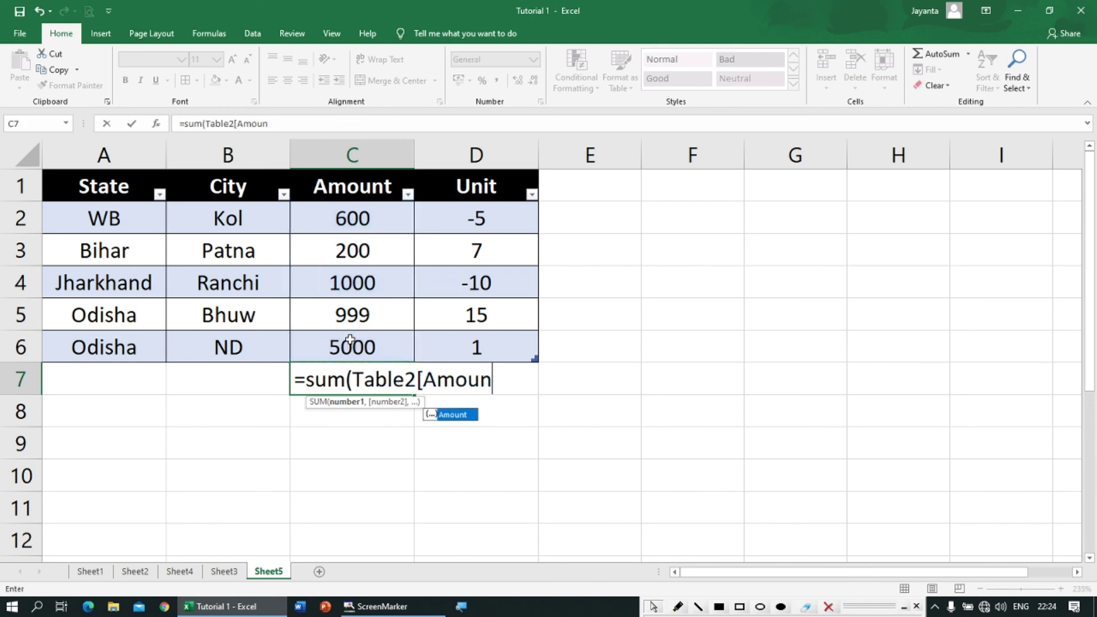
key("BackSpace")
key("BackSpace")
key("BackSpace")
key("BackSpace")
key("BackSpace")
key("BackSpace")
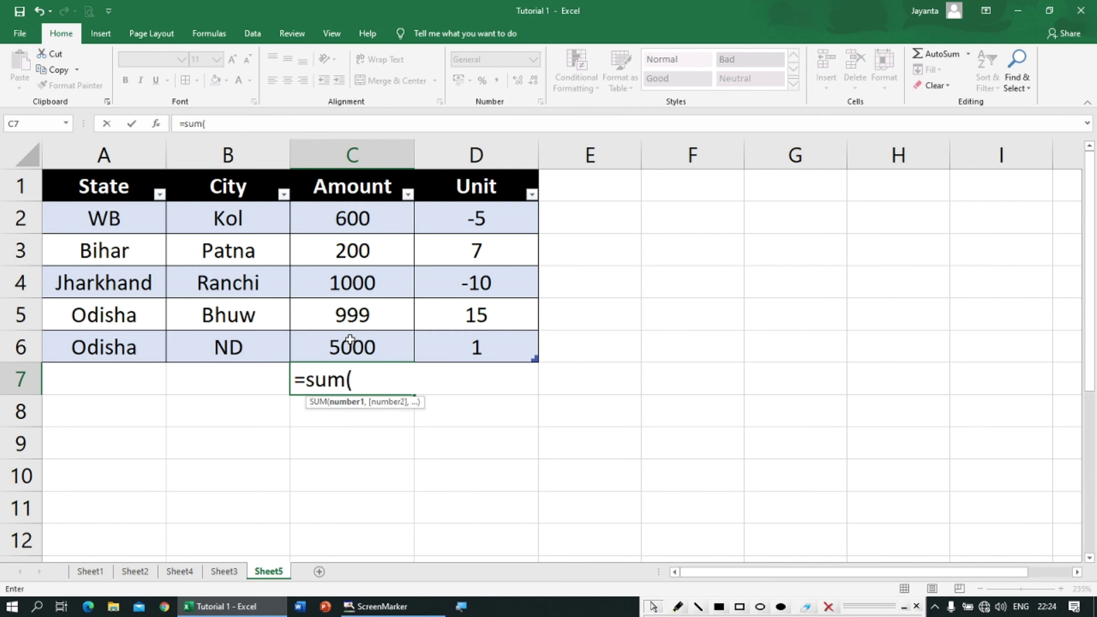
Complete the C7 formula with the range C2:C6 as =SUM(C2:C6) and keep C7 selected.
type("C2")
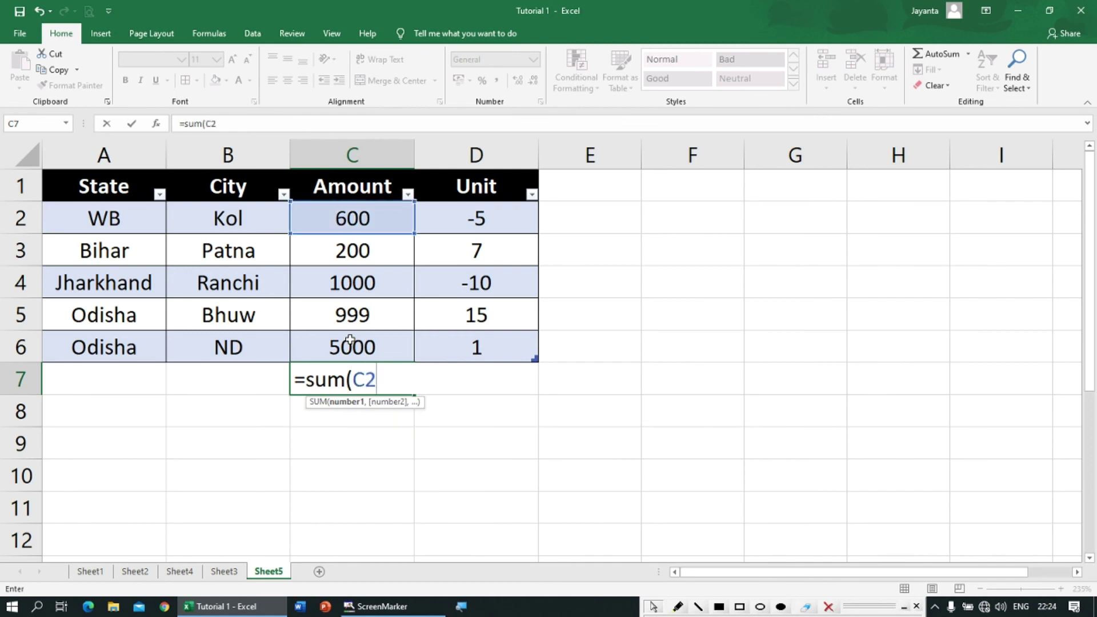
type(":C")
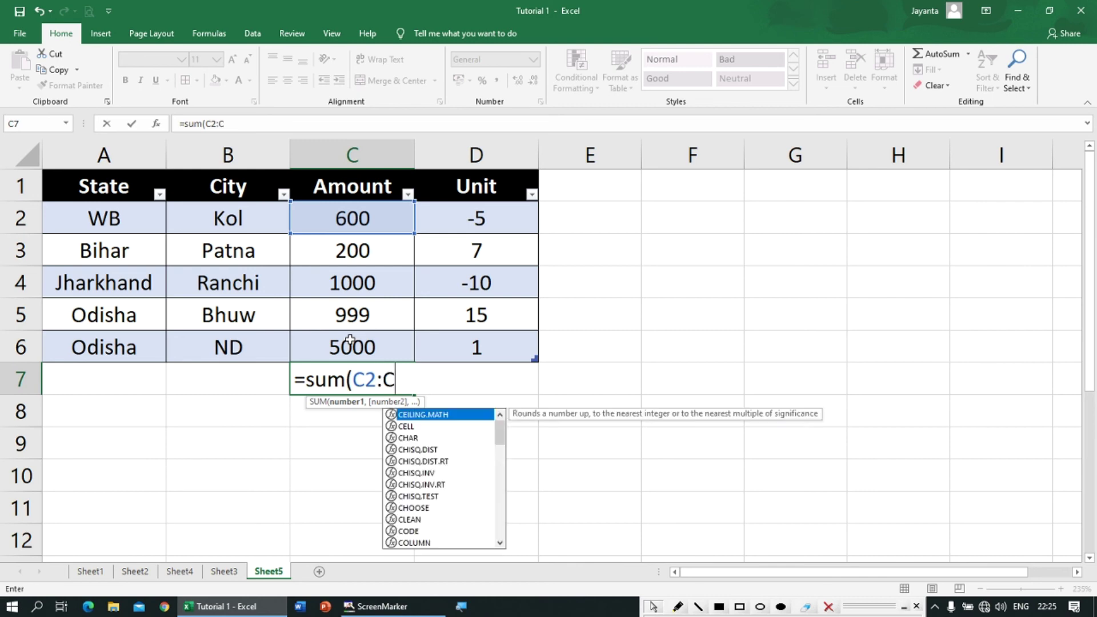
type("6")
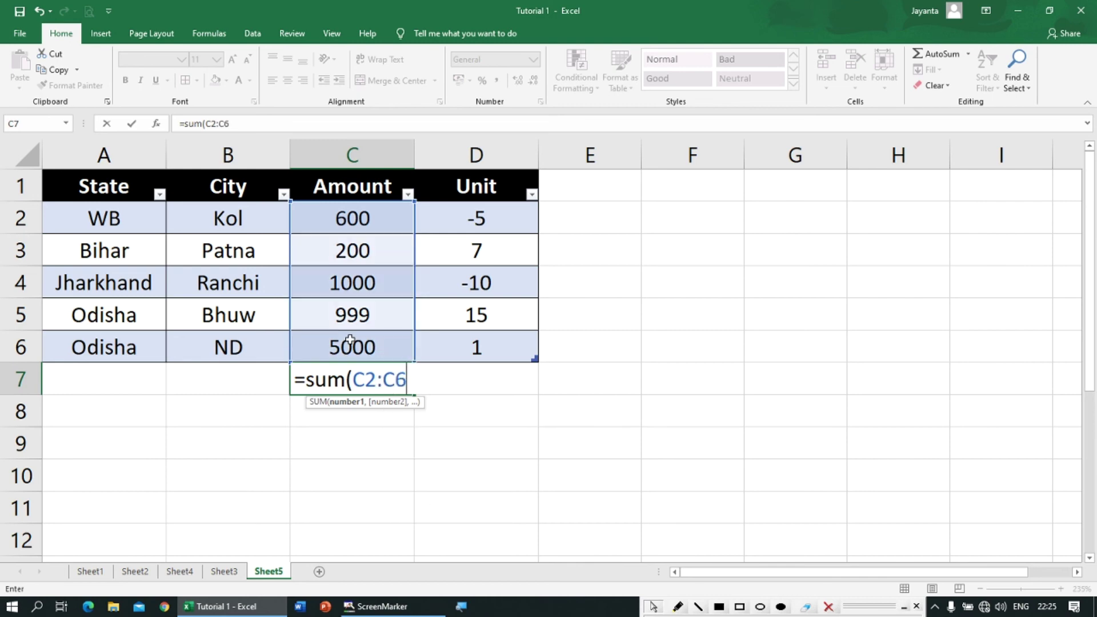
type(")")
key("ctrl+Return")
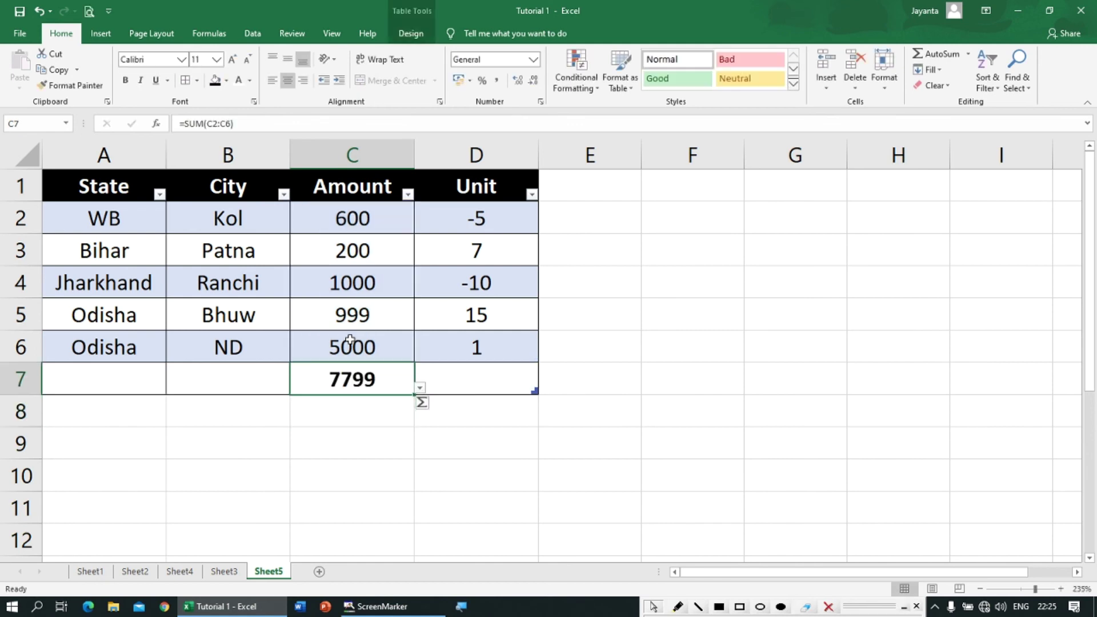
left_click(420, 387)
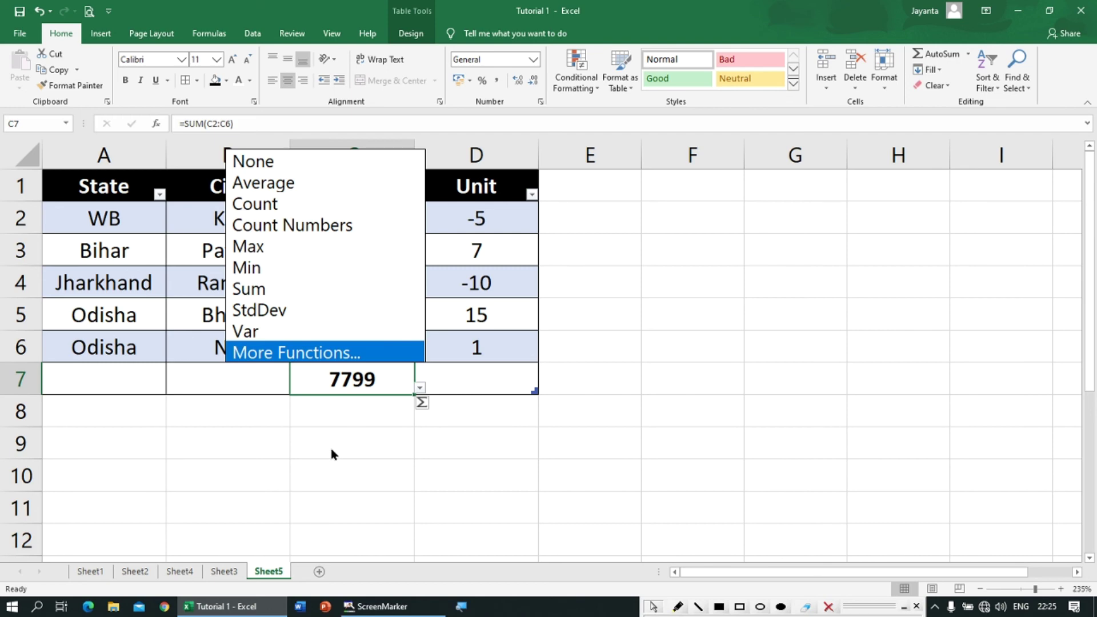
left_click(89, 377)
left_click_drag(229, 380, 420, 383)
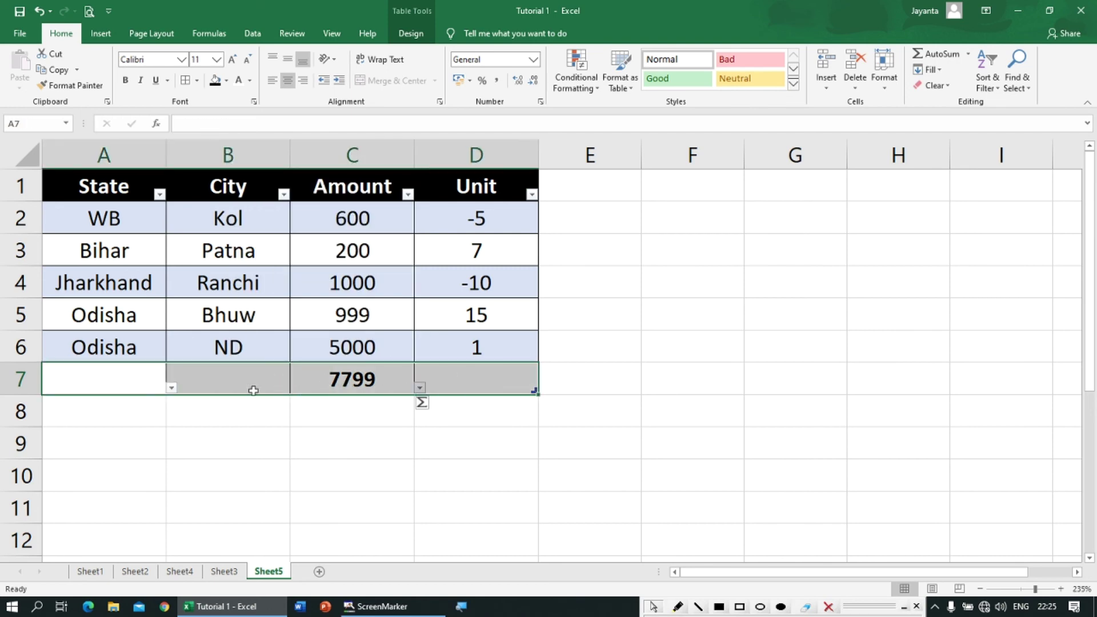
left_click(139, 381)
left_click_drag(138, 381, 449, 383)
left_click(100, 33)
Switch the Amount column's total in C7 to Count, and finally to Average.
left_click(333, 379)
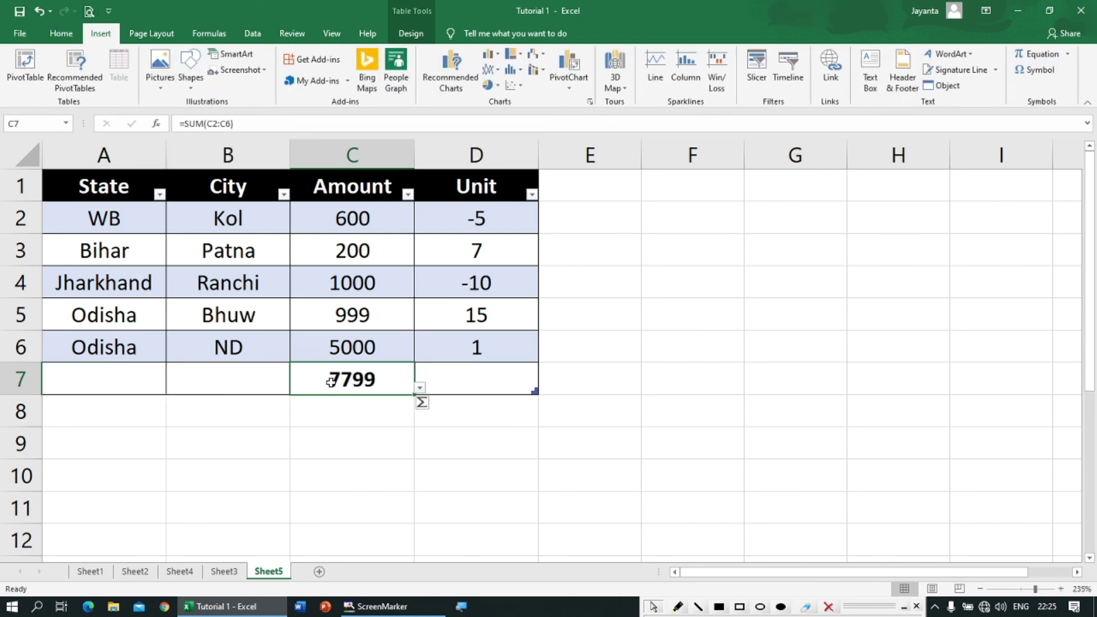
left_click(419, 389)
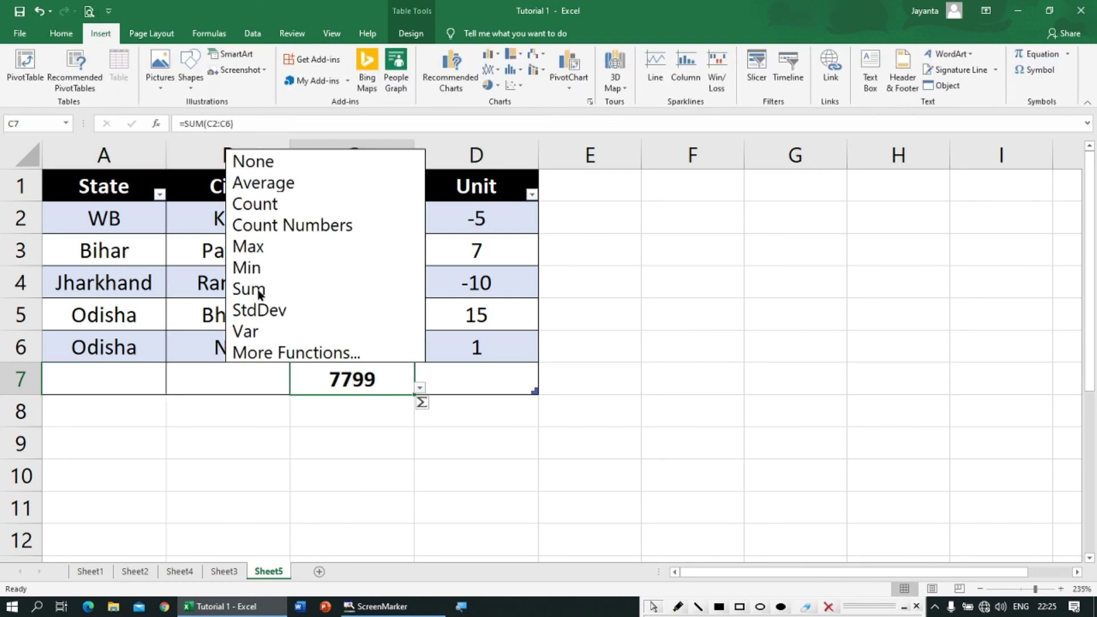
left_click(251, 205)
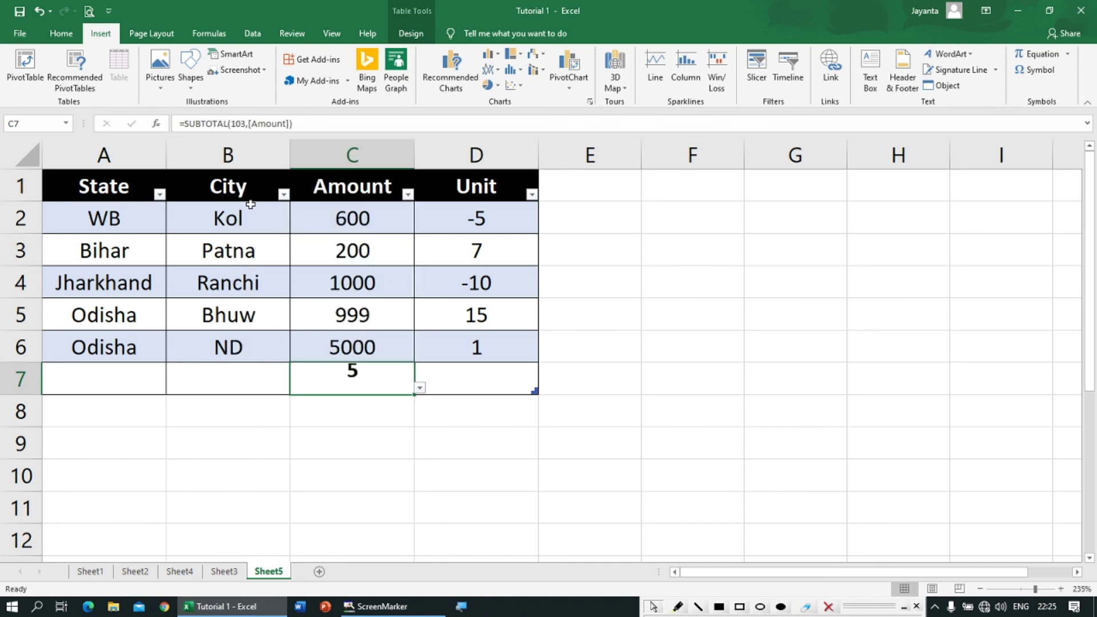
left_click(420, 388)
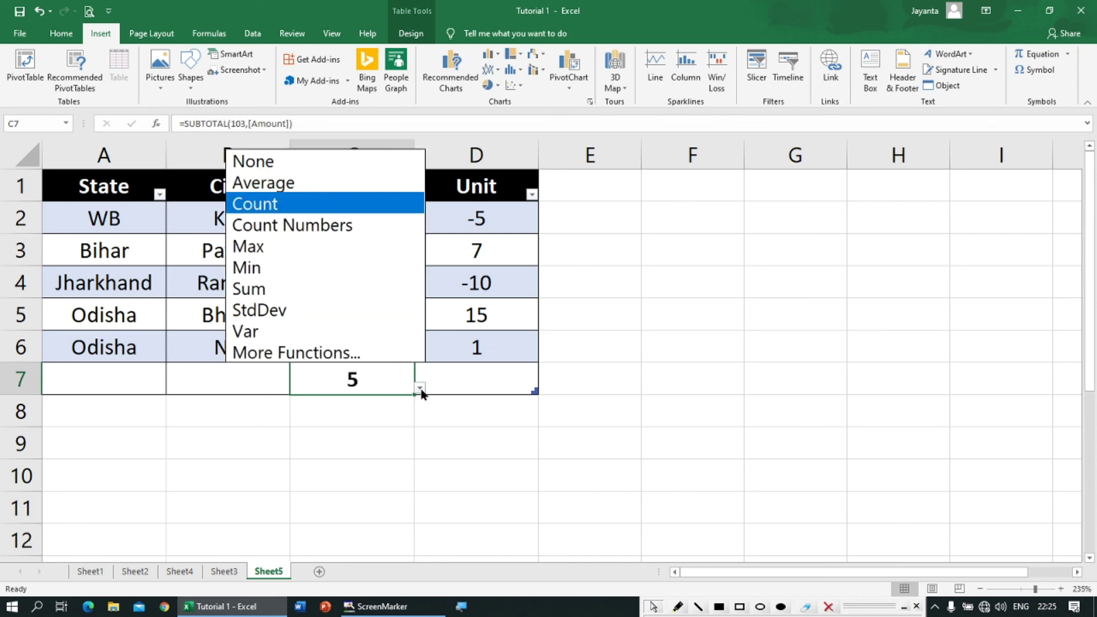
left_click(263, 180)
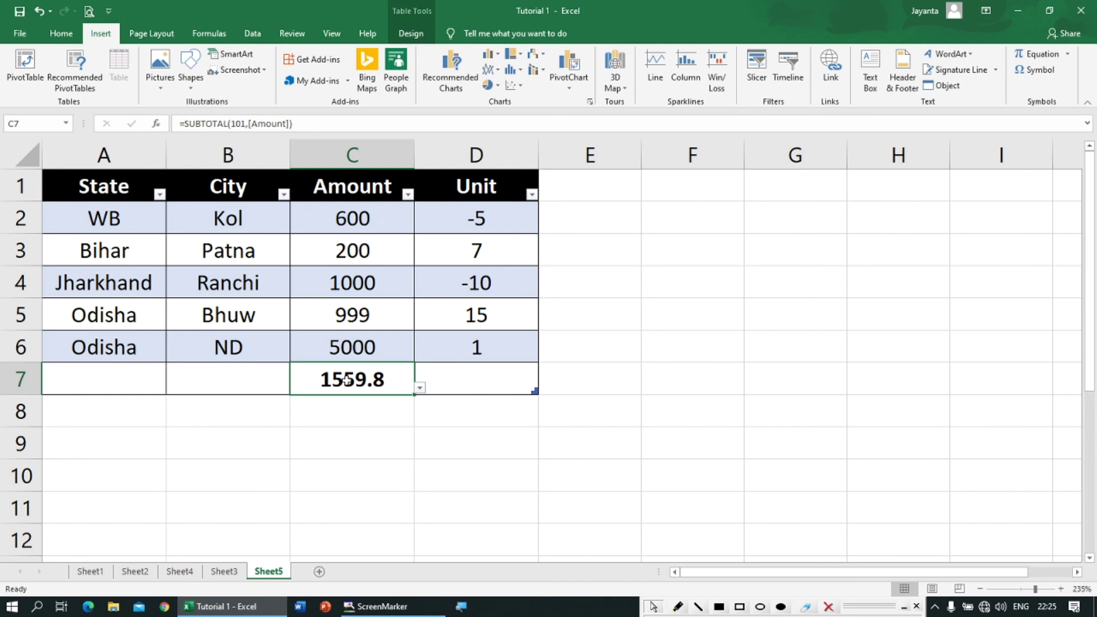
Switch the Amount column's total in C7 to Sum.
left_click_drag(354, 215, 343, 356)
left_click(375, 386)
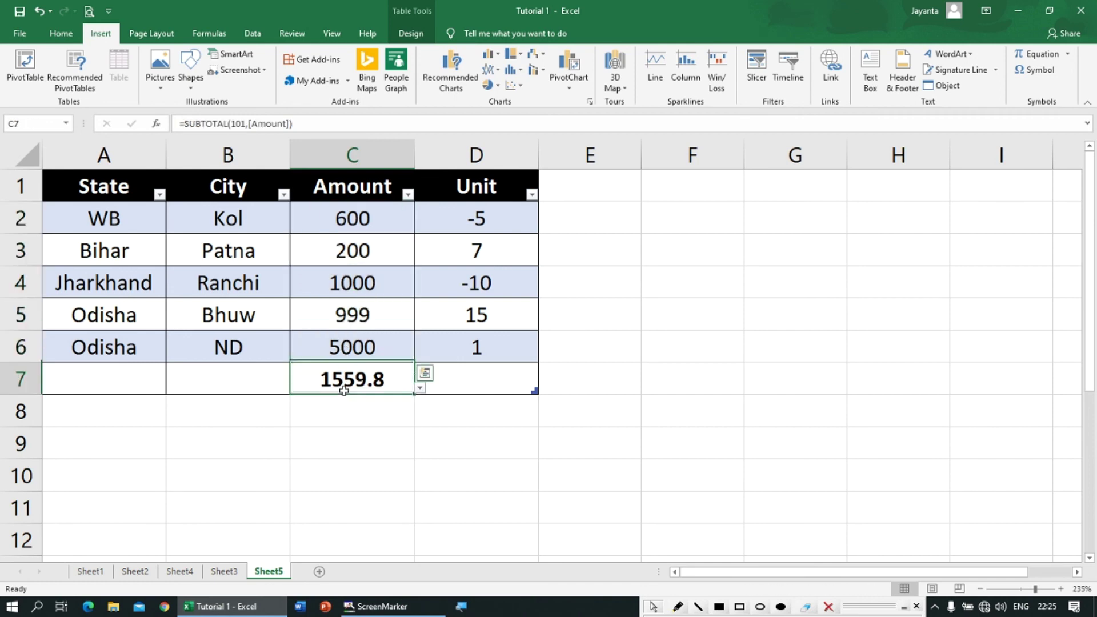
left_click(420, 388)
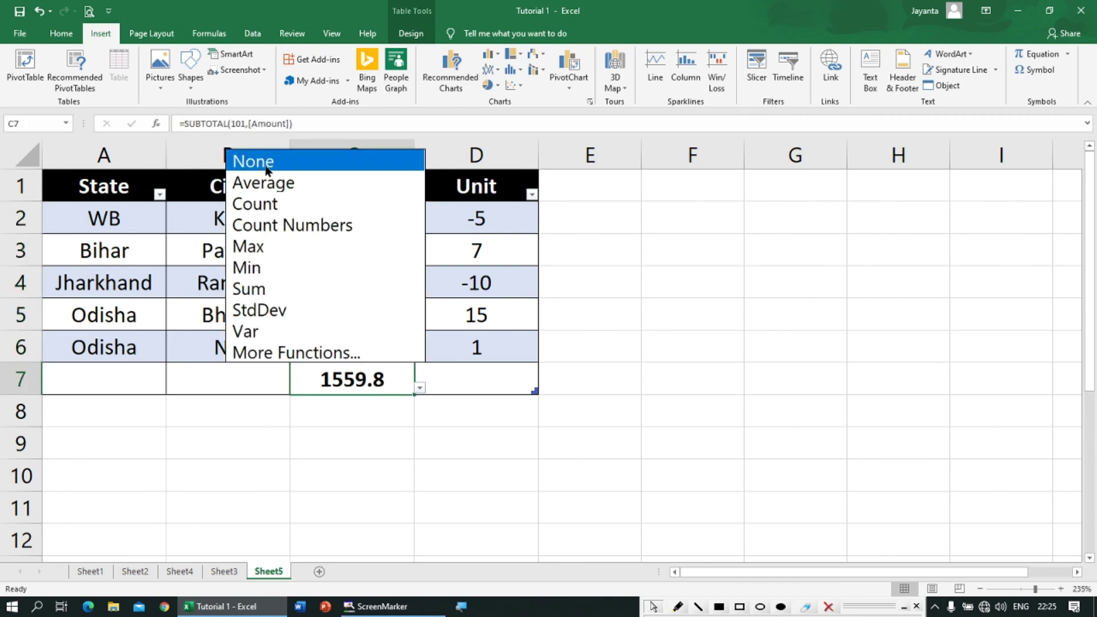
left_click(266, 290)
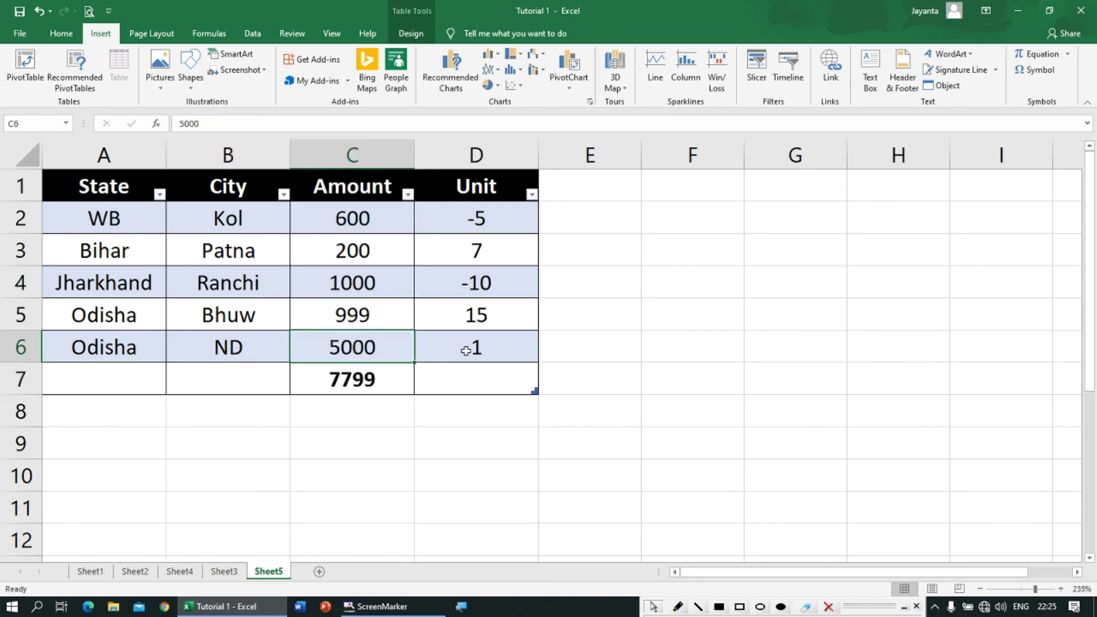
Change the negative Unit values to positive, entering 5 in D2 and 10 in D4.
left_click(477, 220)
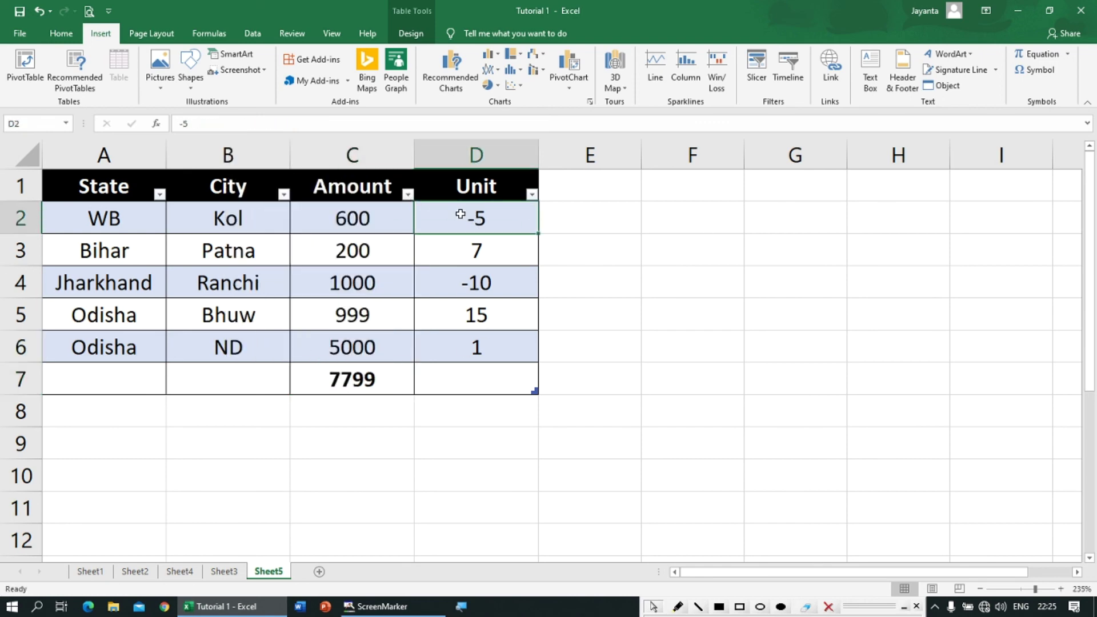
left_click_drag(492, 273, 492, 275)
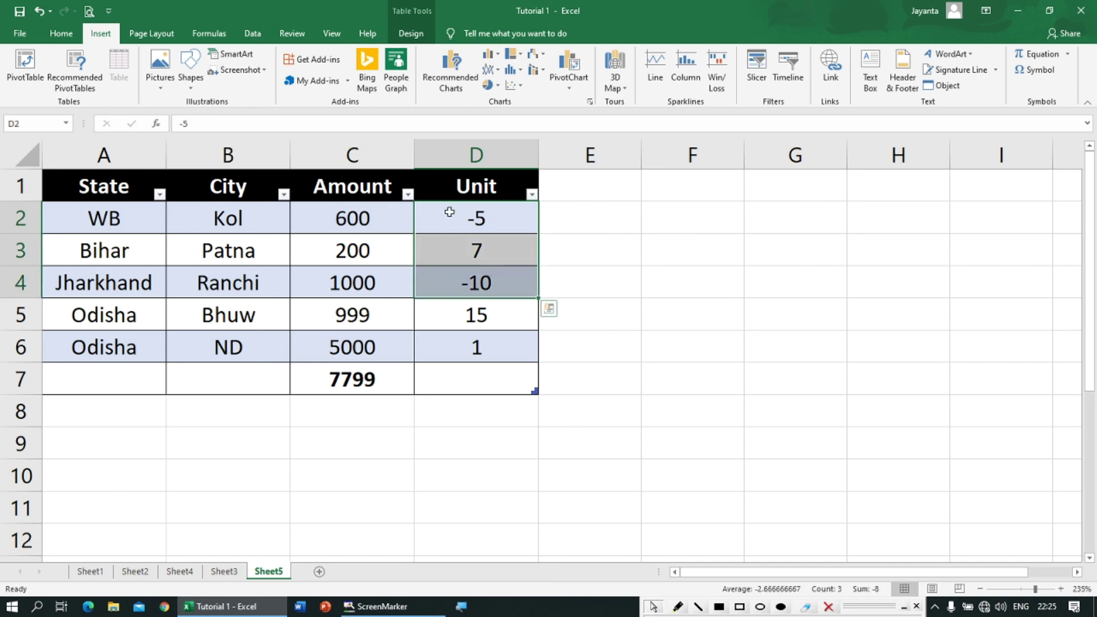
left_click(457, 214)
type("5")
key("Return")
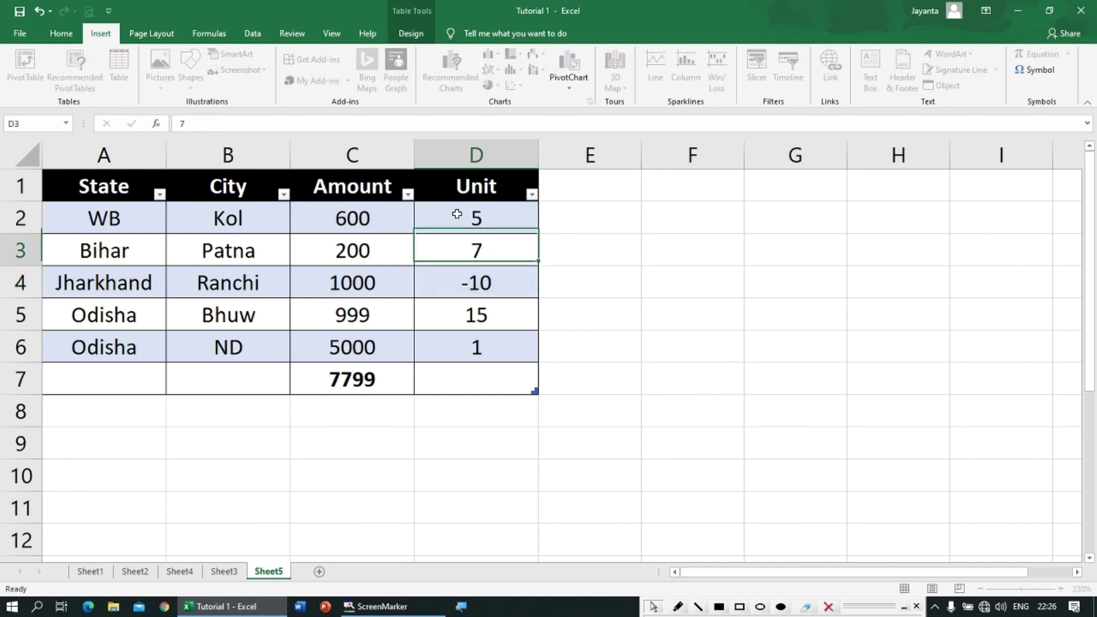
key("Return")
type("10")
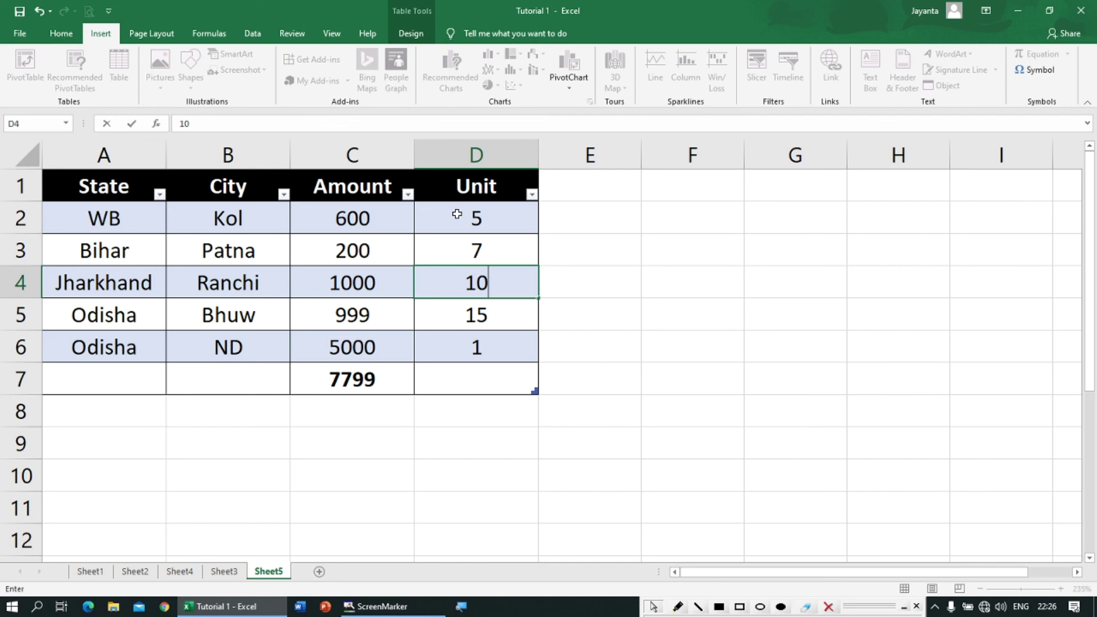
key("Return")
key("Return")
key("Up")
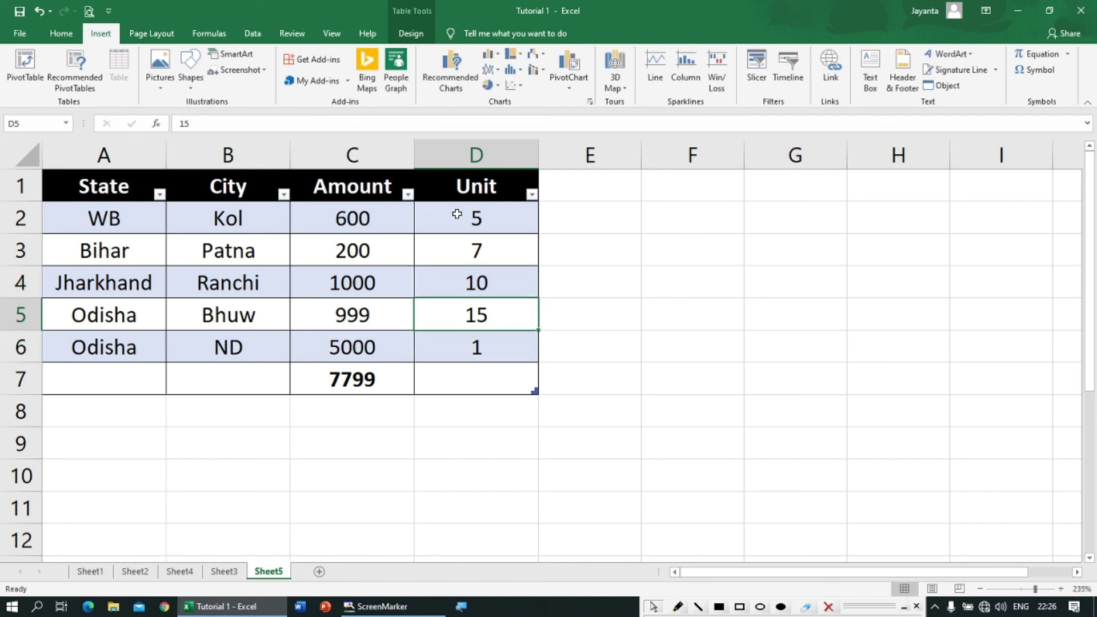
left_click_drag(365, 212, 473, 218)
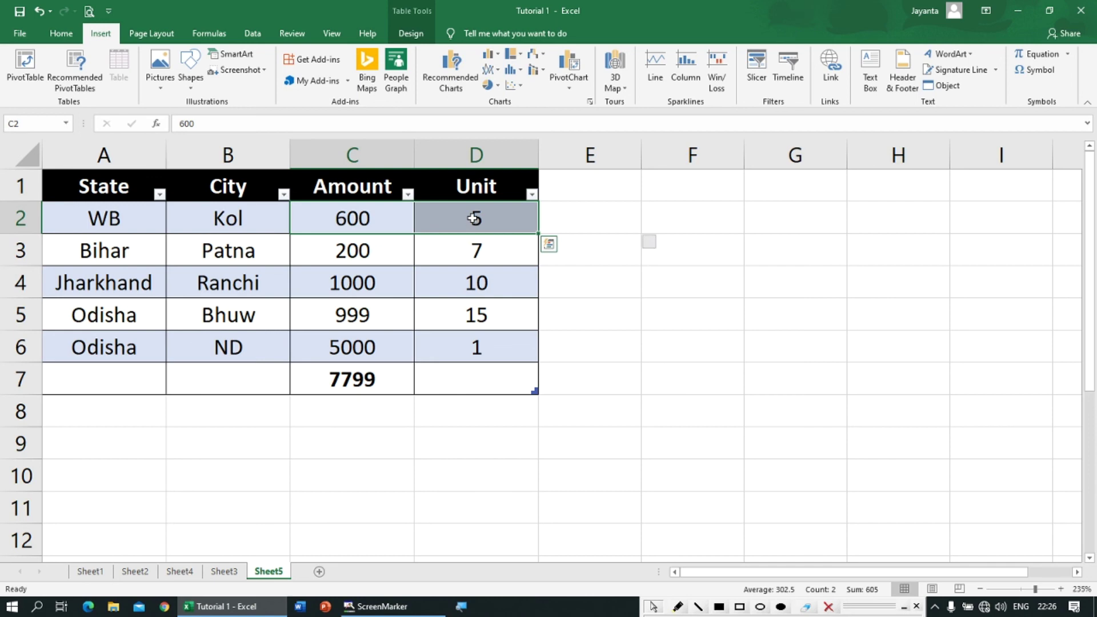
key("alt+equal")
left_click(595, 220)
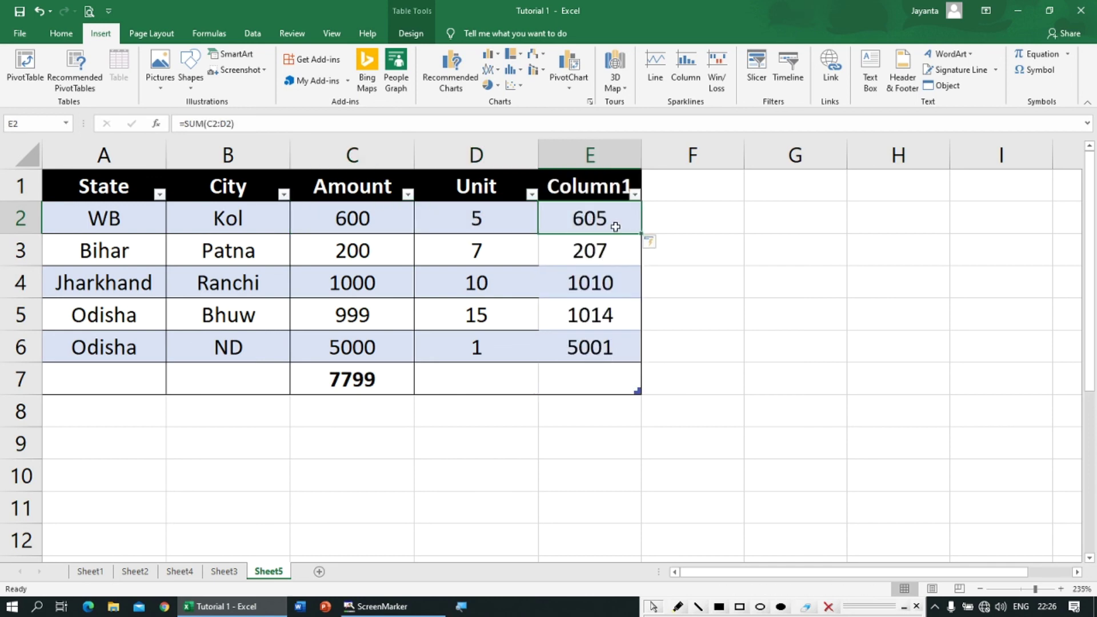
key("ctrl+z")
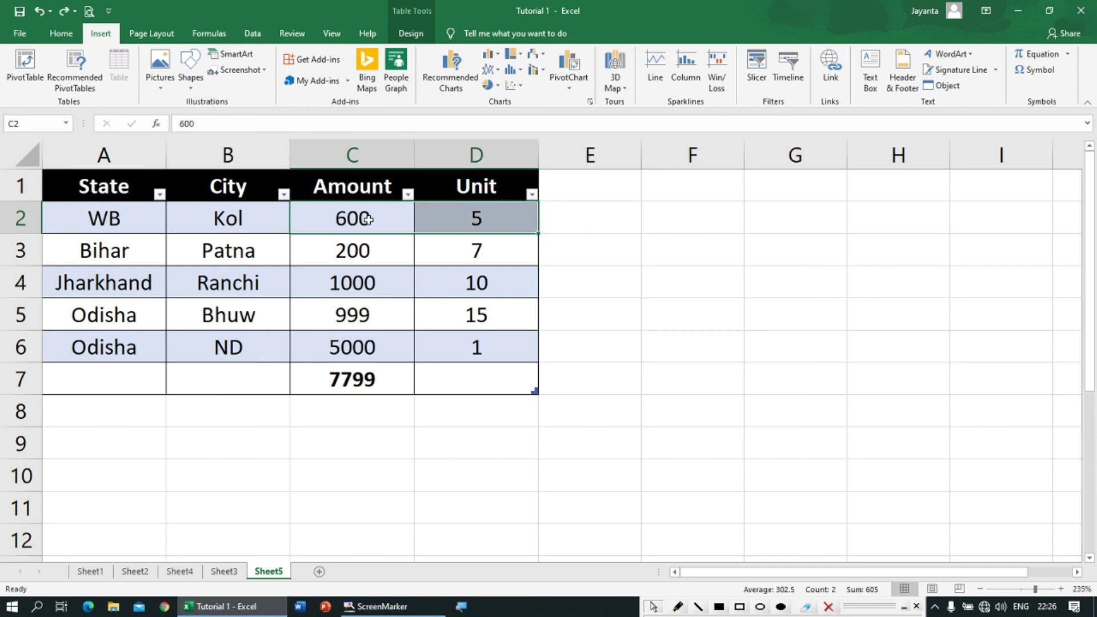
left_click(367, 219)
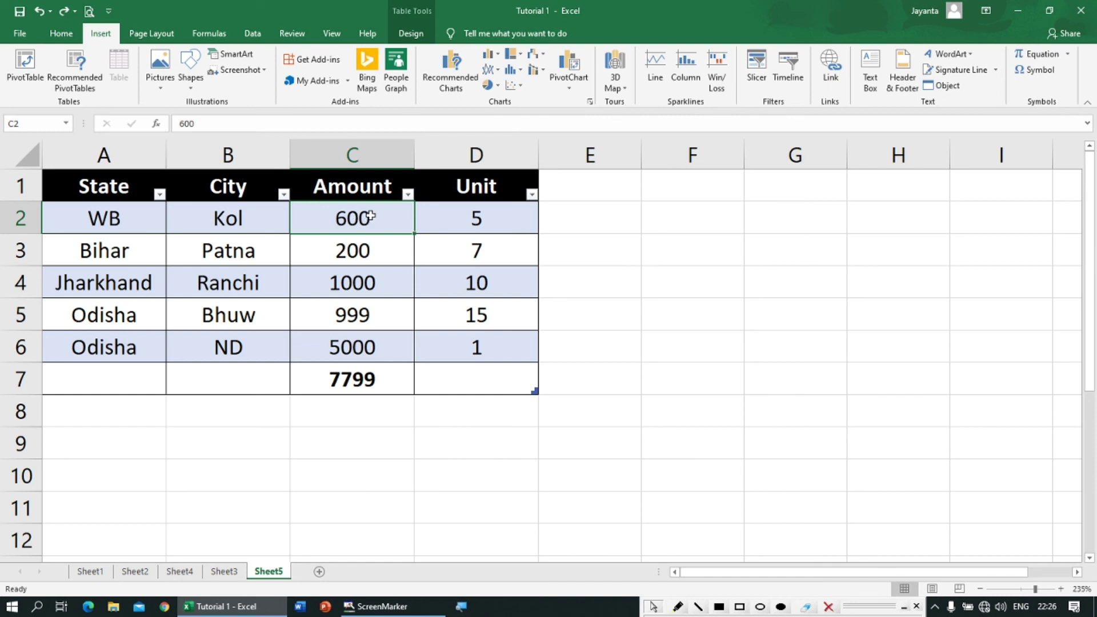
Add a table column headed Total in E1, beside the Unit column.
left_click(564, 195)
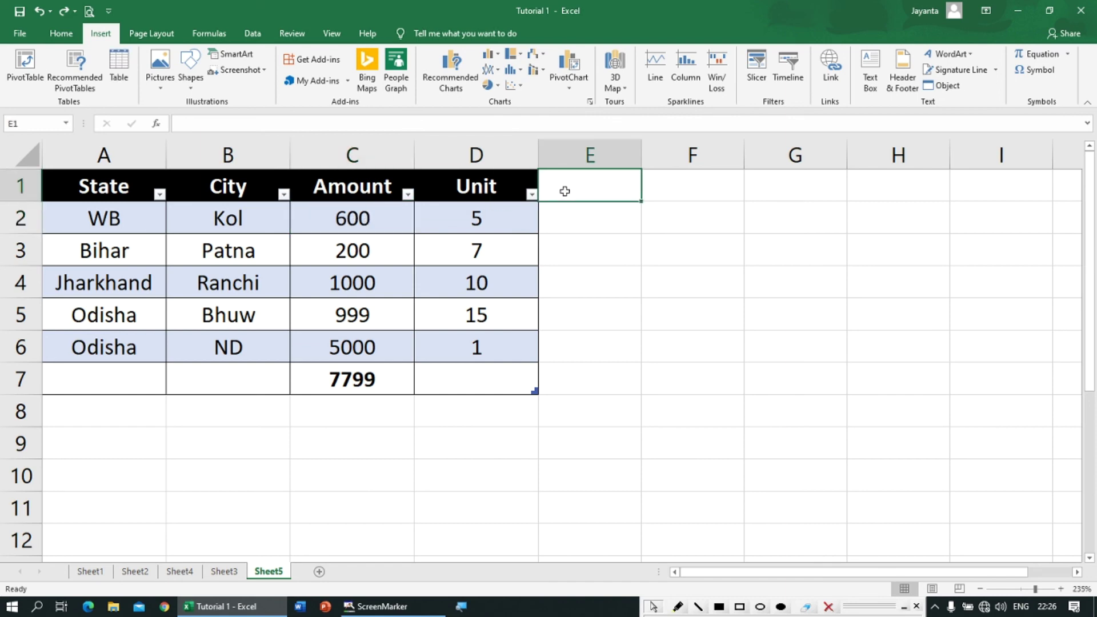
type("Total")
key("Return")
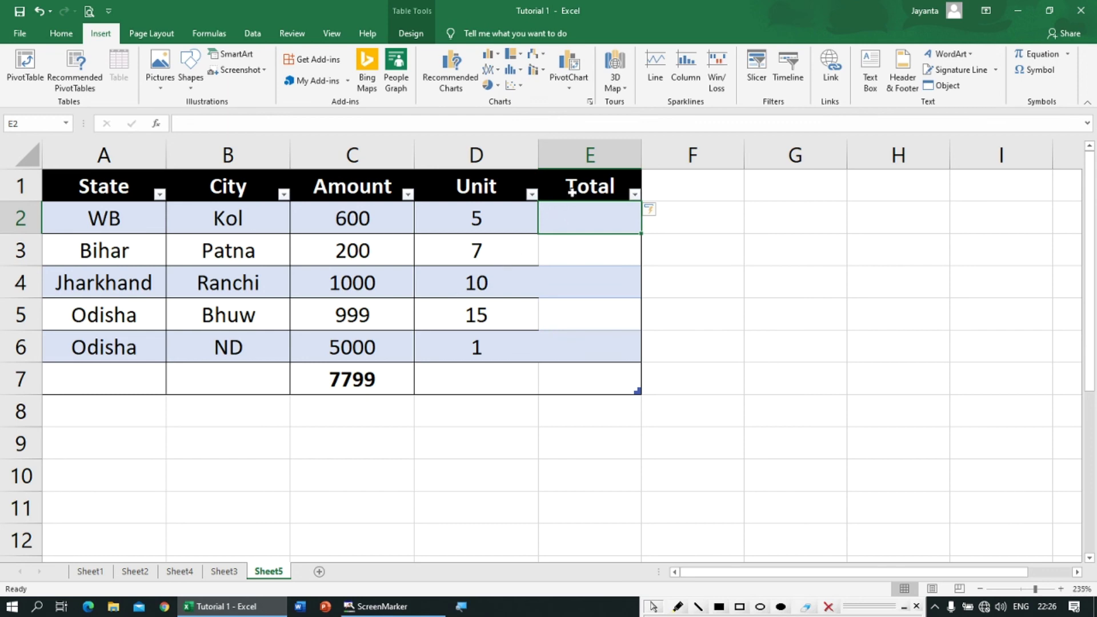
AutoSum the Amount and Unit values in C2:D2 to fill the Total column's rows E2 to E6.
left_click_drag(571, 211, 568, 303)
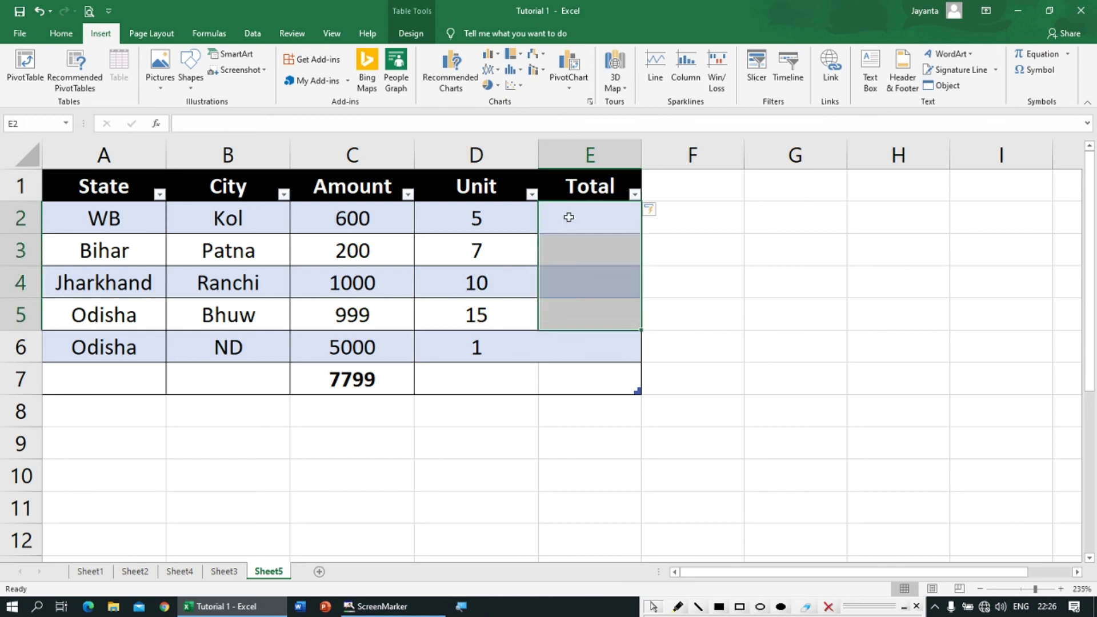
left_click(568, 217)
left_click_drag(355, 214, 482, 215)
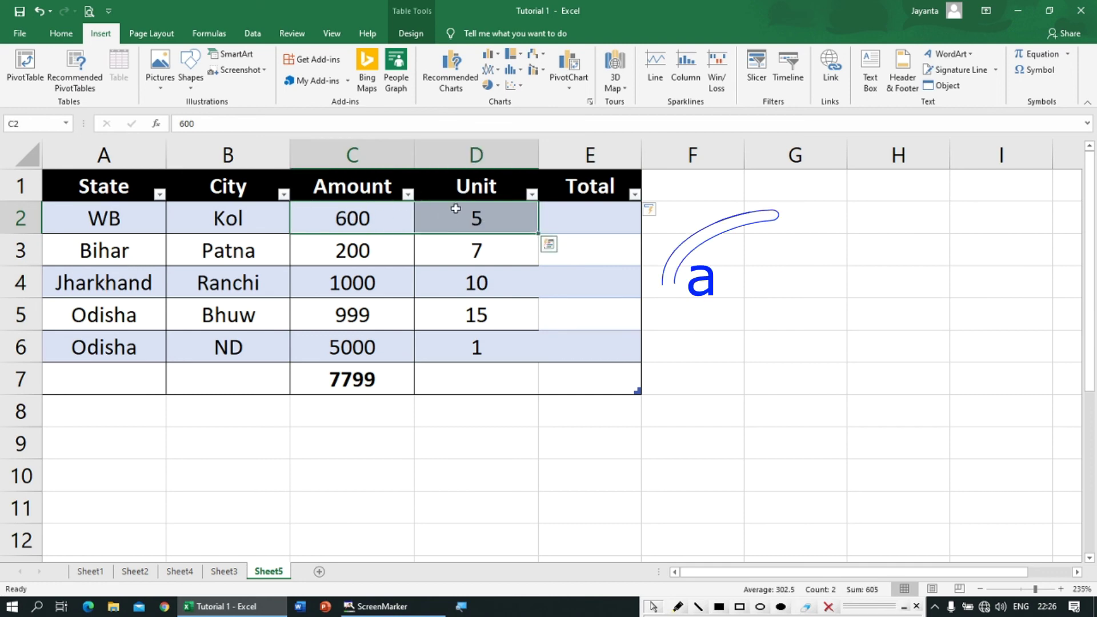
key("alt")
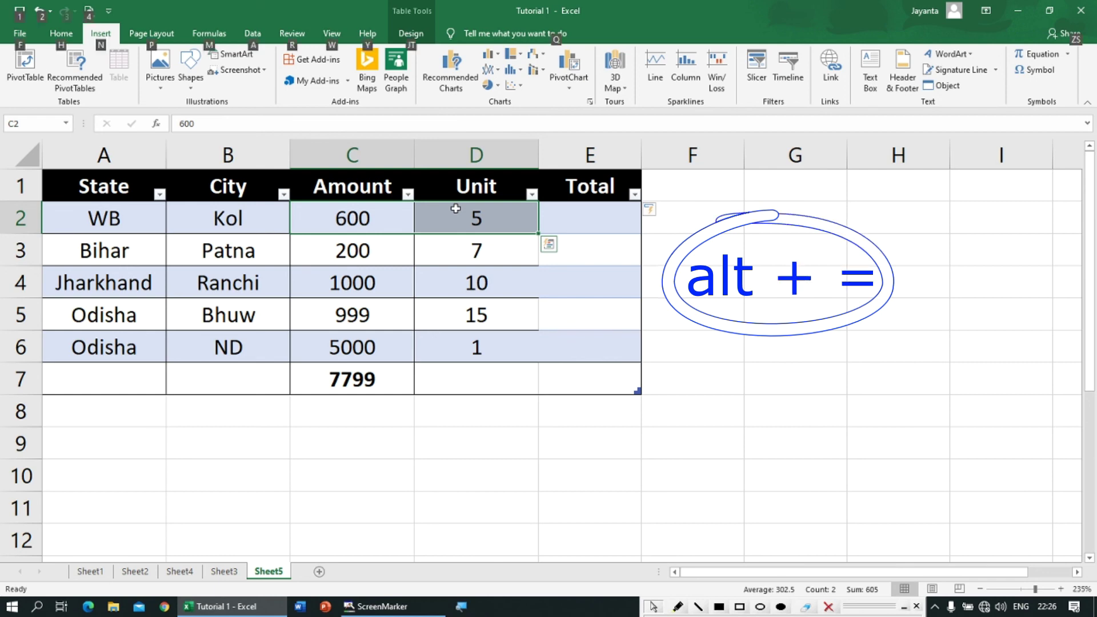
key("alt+equal")
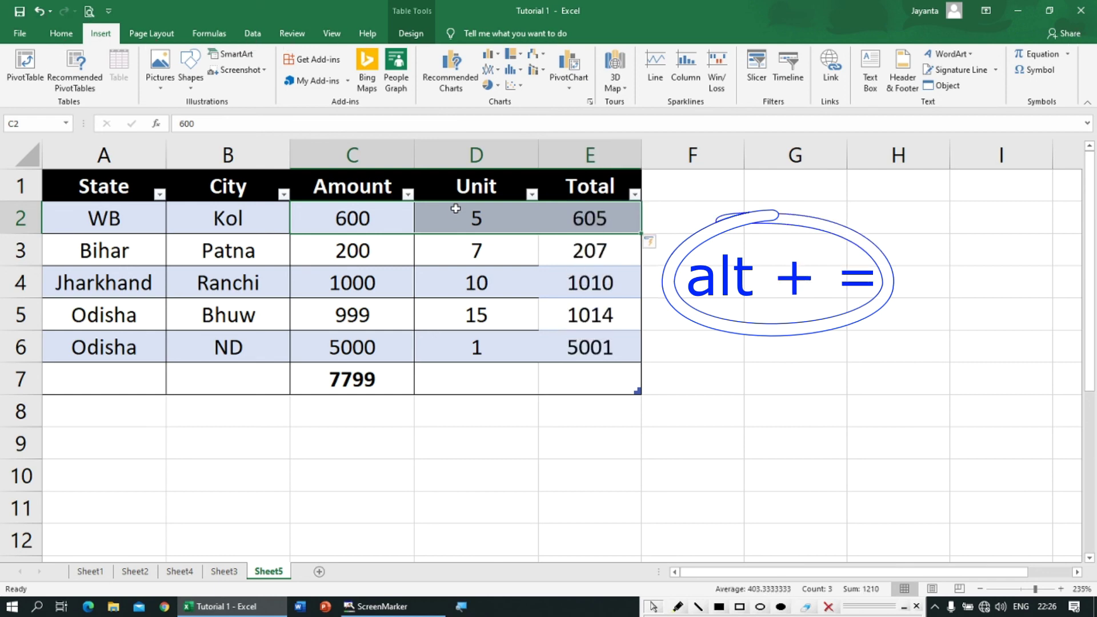
left_click(583, 224)
left_click_drag(583, 225, 586, 346)
left_click(586, 346)
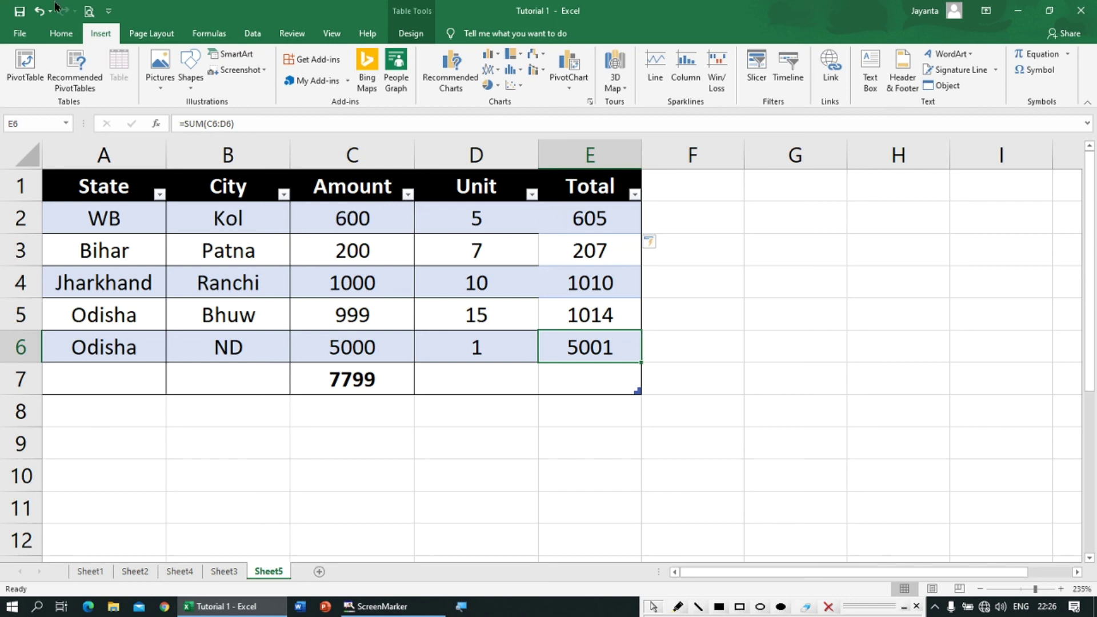
Compare the plain data range on Sheet4 with the formatted table on Sheet5.
left_click(229, 277)
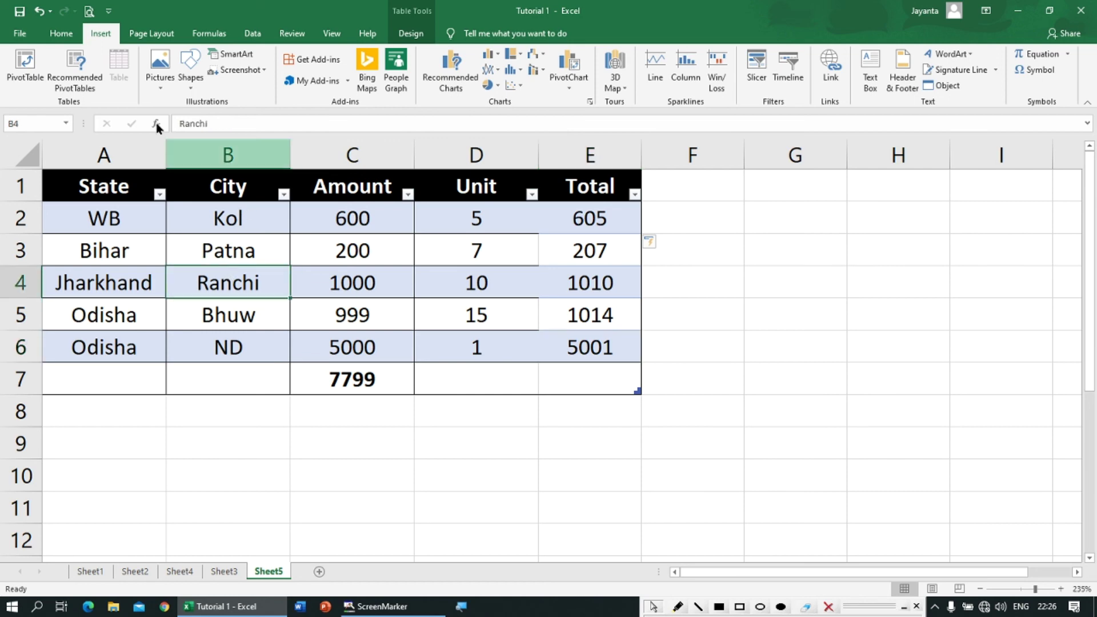
left_click(61, 34)
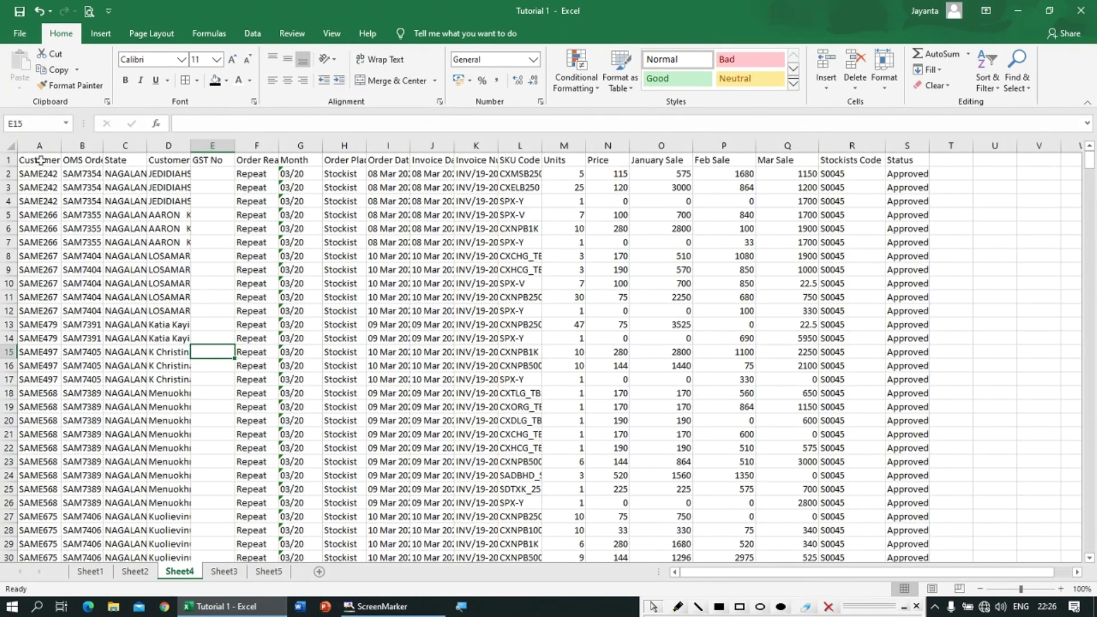
left_click_drag(40, 160, 908, 532)
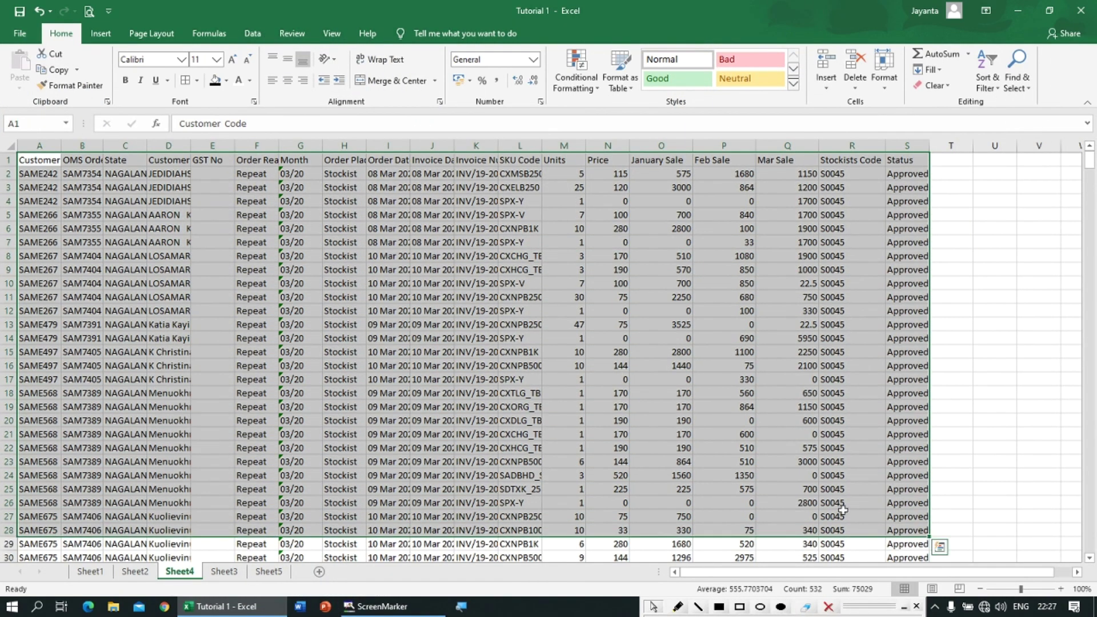
left_click(267, 573)
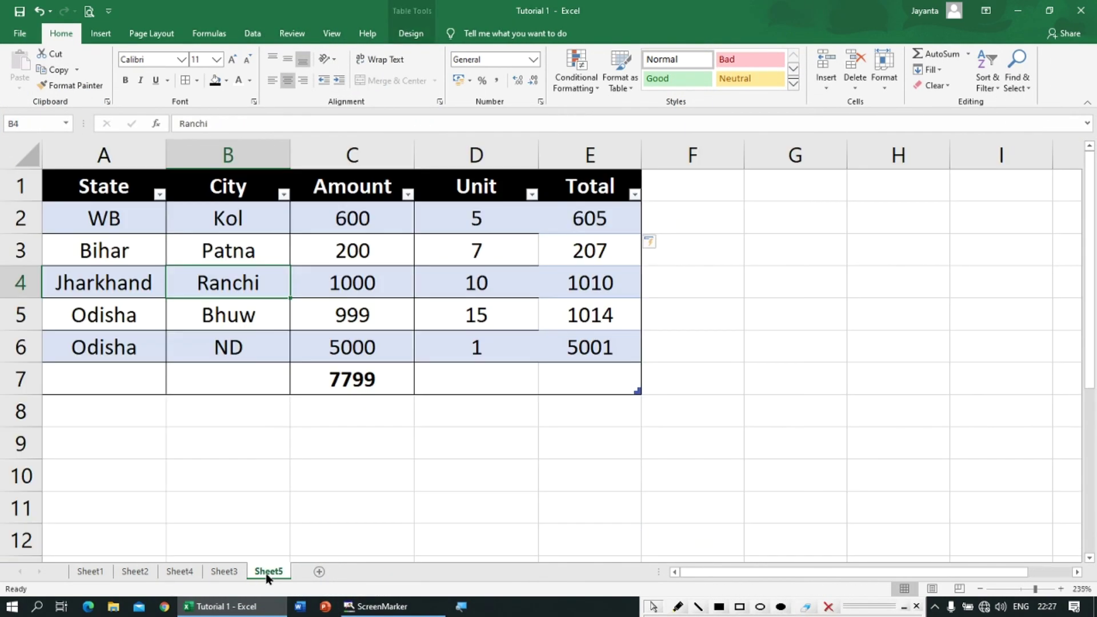
left_click(198, 190)
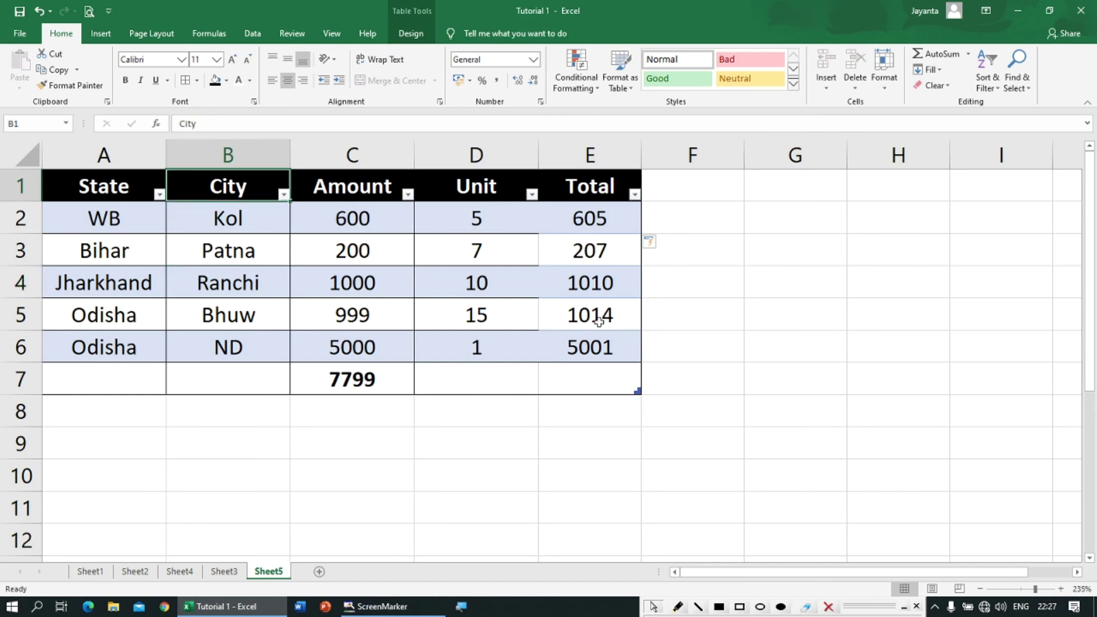
left_click(594, 218)
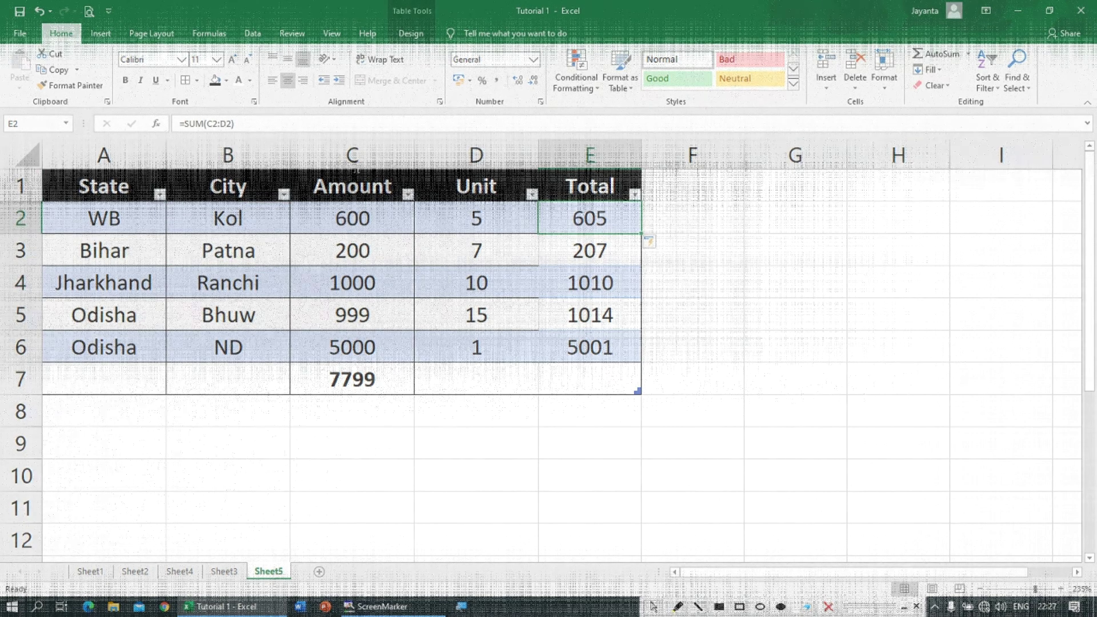
left_click(179, 572)
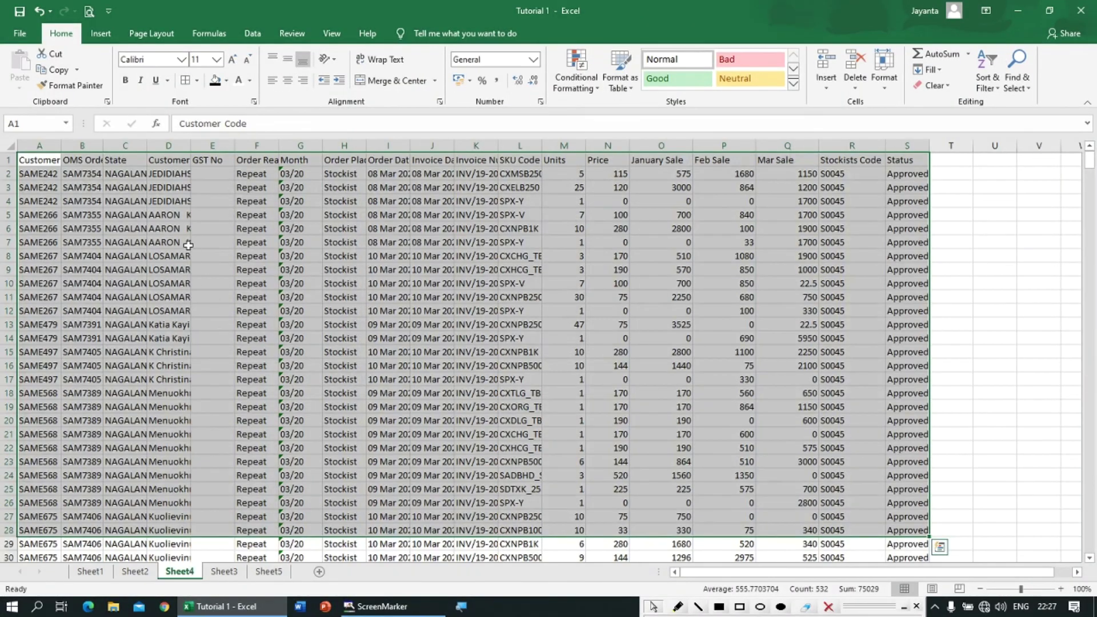
left_click(155, 203)
left_click_drag(44, 160, 903, 490)
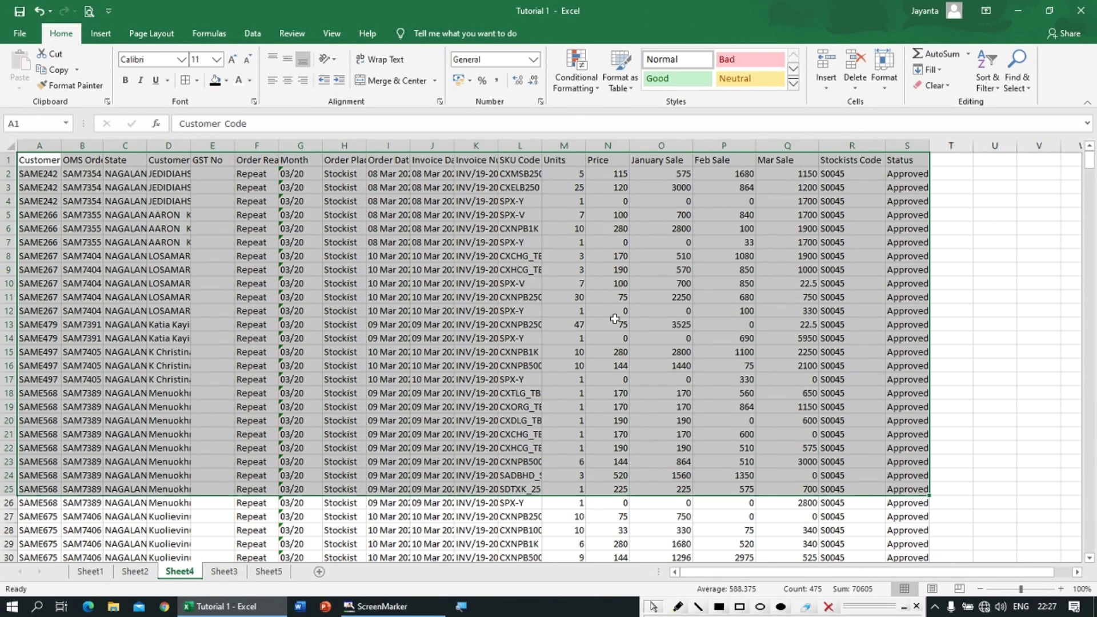
left_click(269, 168)
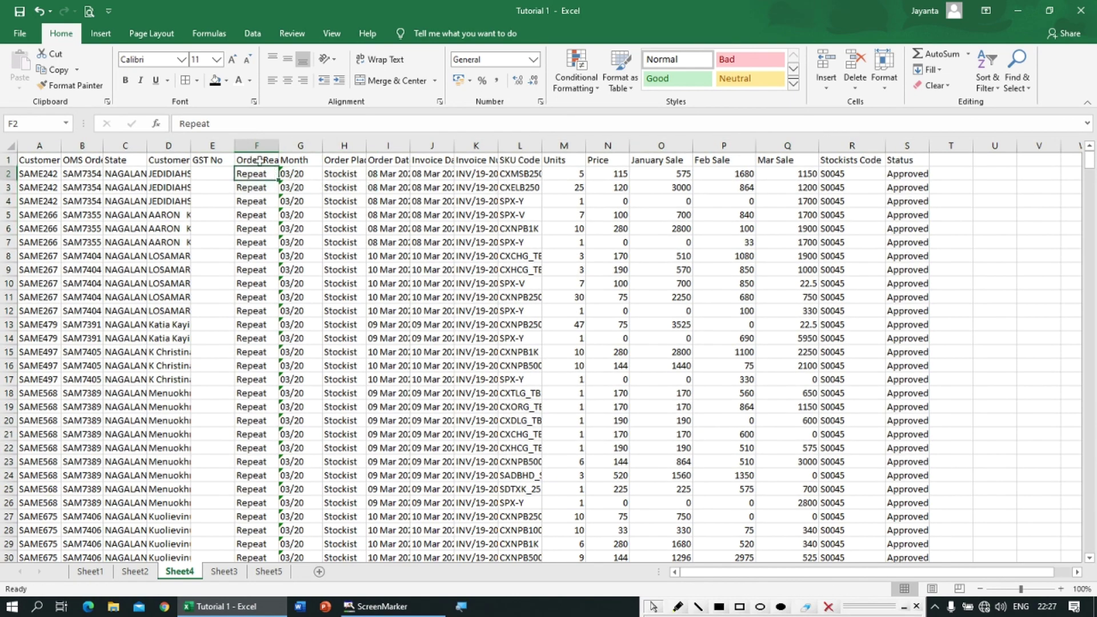
left_click(42, 159)
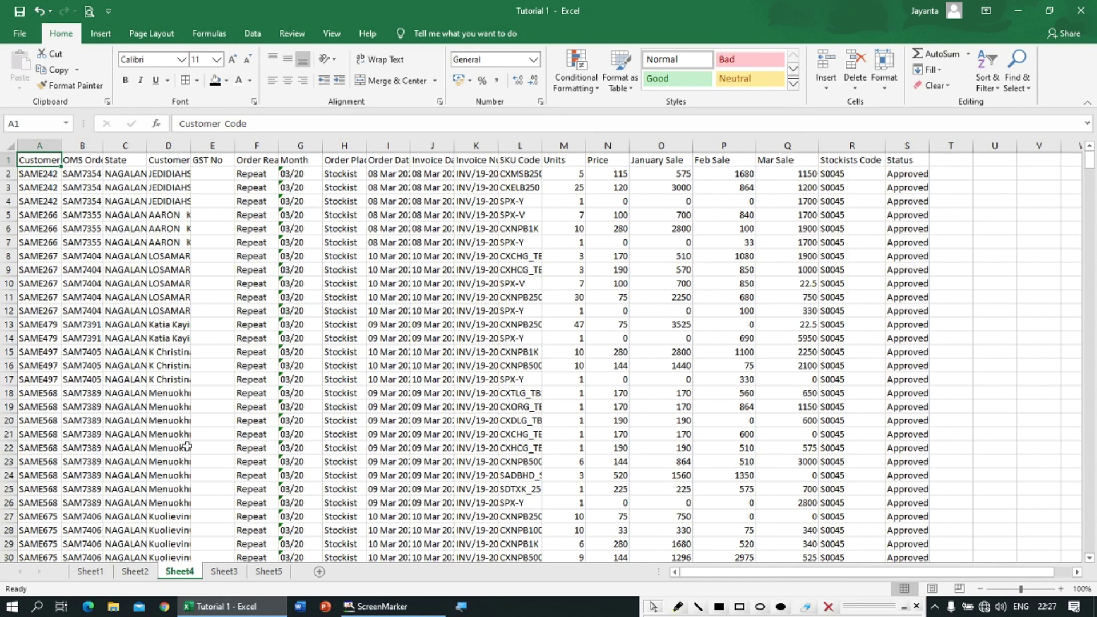
left_click(223, 571)
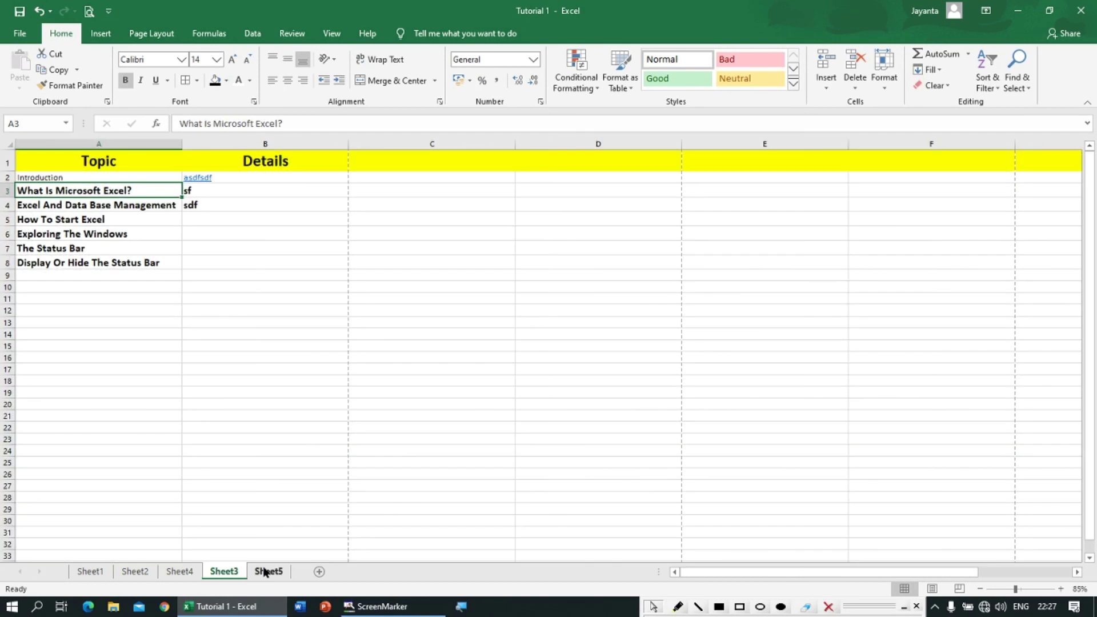
left_click(264, 571)
left_click(214, 190)
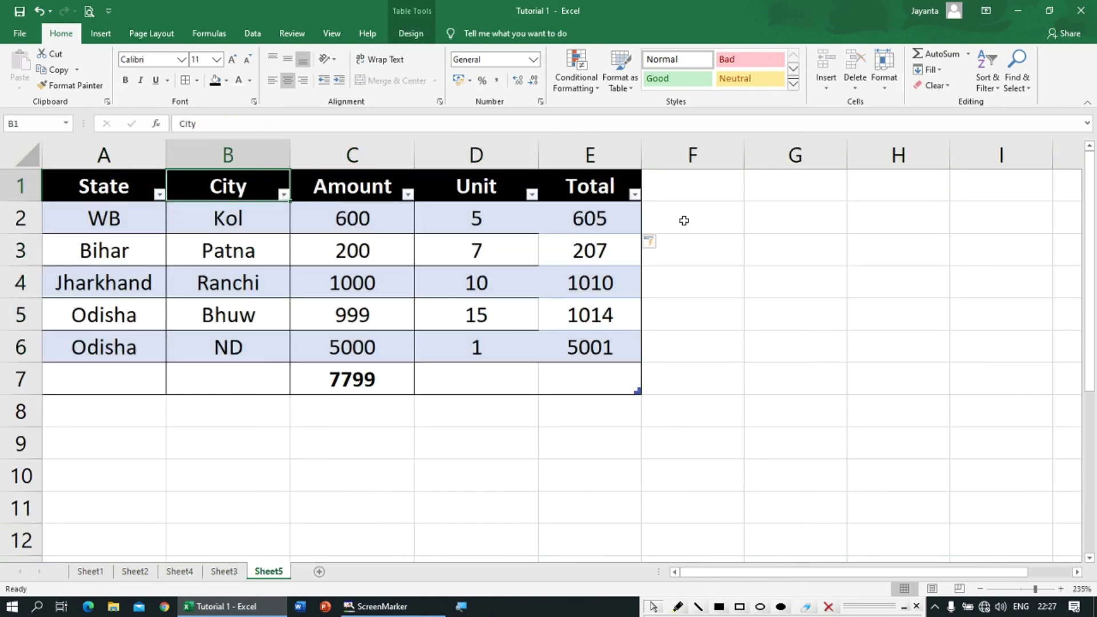
Examine the SUM formula behind the first row's total in E2.
left_click(601, 217)
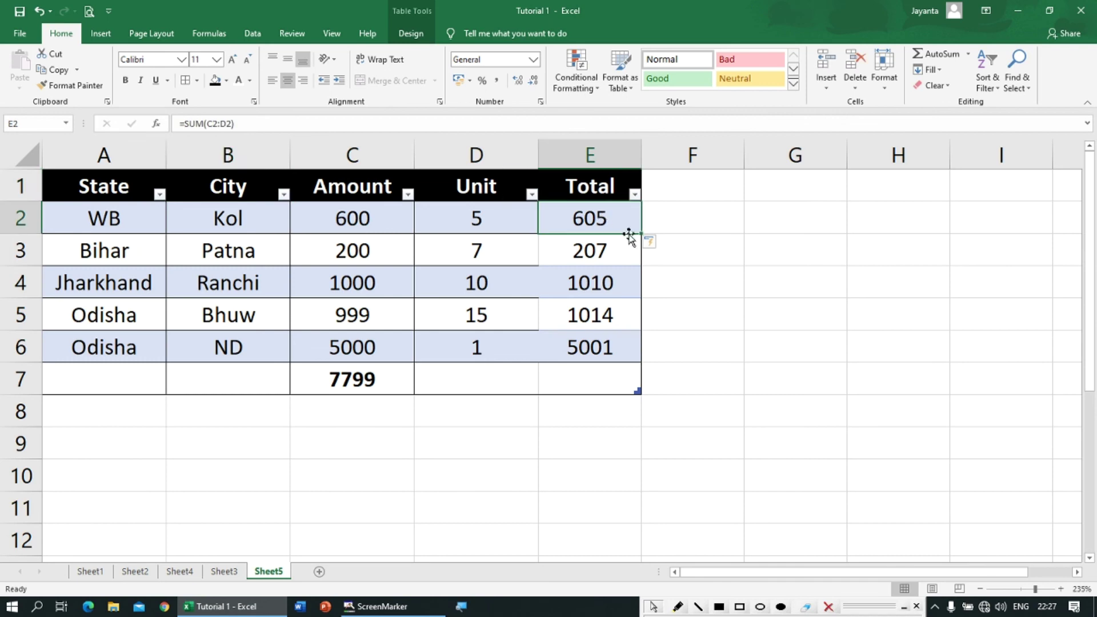
left_click(203, 123)
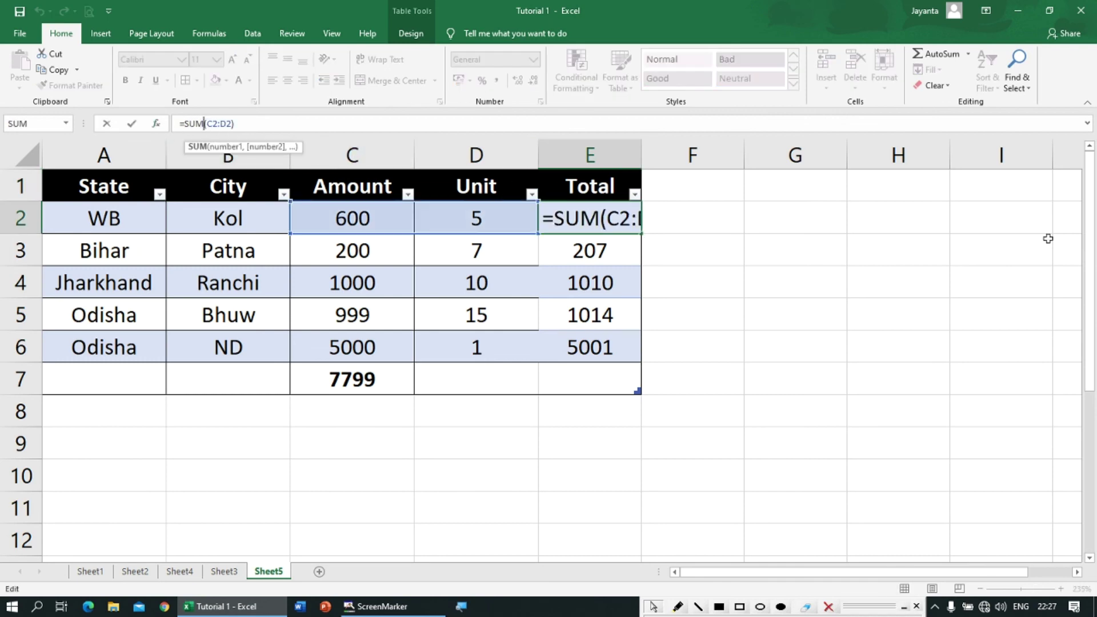
key("Return")
key("Up")
key("shift+Up")
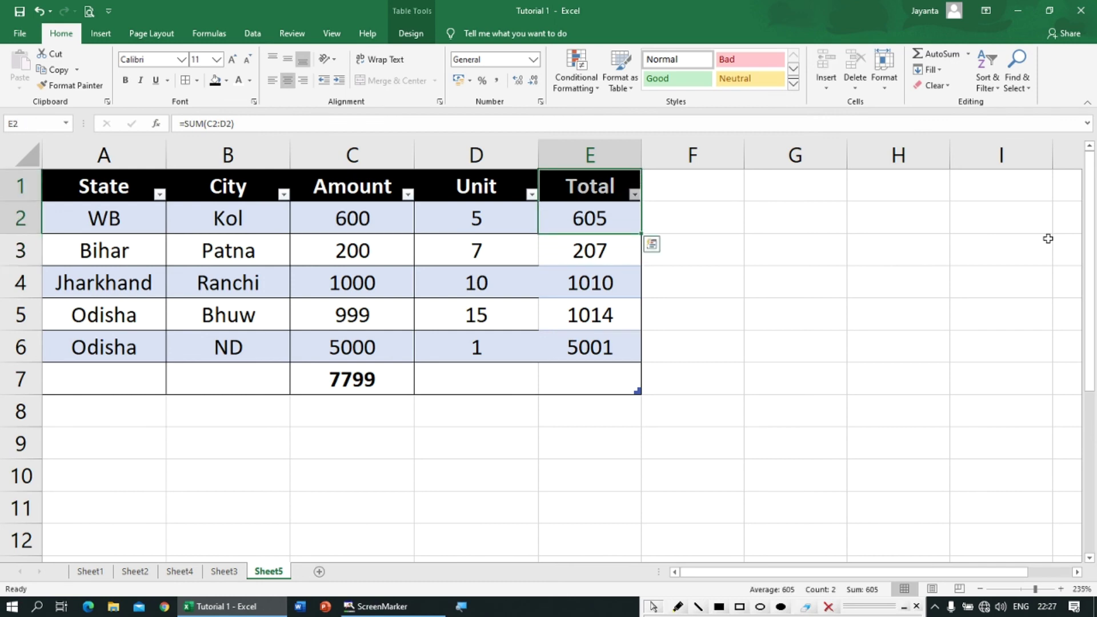
Clear the totals from E3:E6, keeping only the SUM formula in E2.
key("Down")
key("shift+Down")
key("shift+Down")
key("shift+Down")
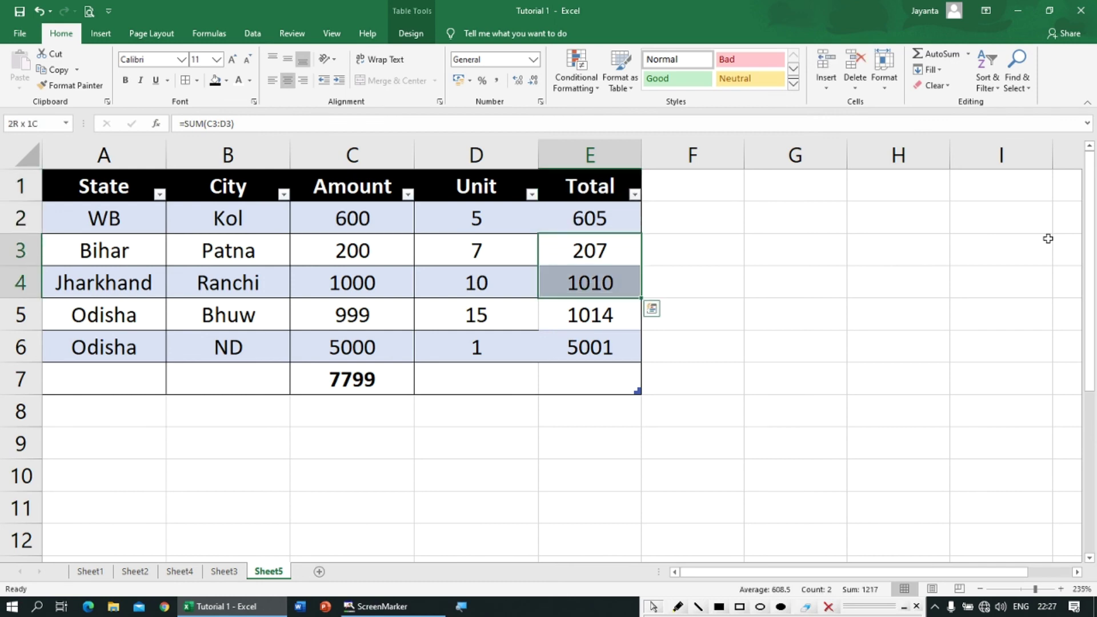
key("Delete")
key("Up")
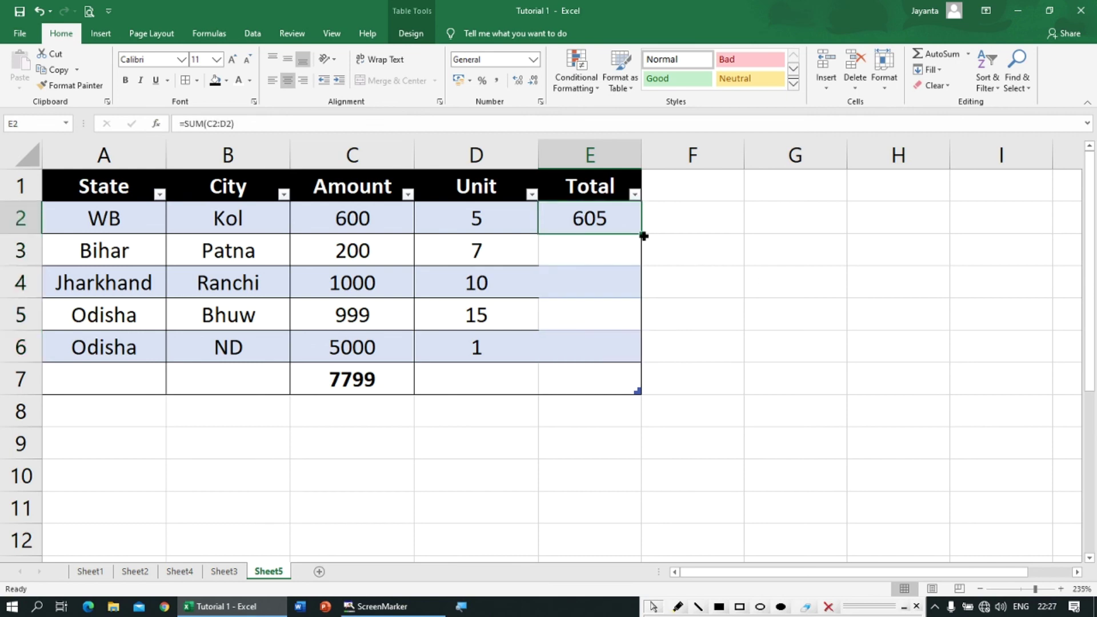
AutoFill the E2 SUM formula down through E6 and inspect the copied formula in E3.
left_click_drag(644, 237, 636, 357)
double_click(599, 262)
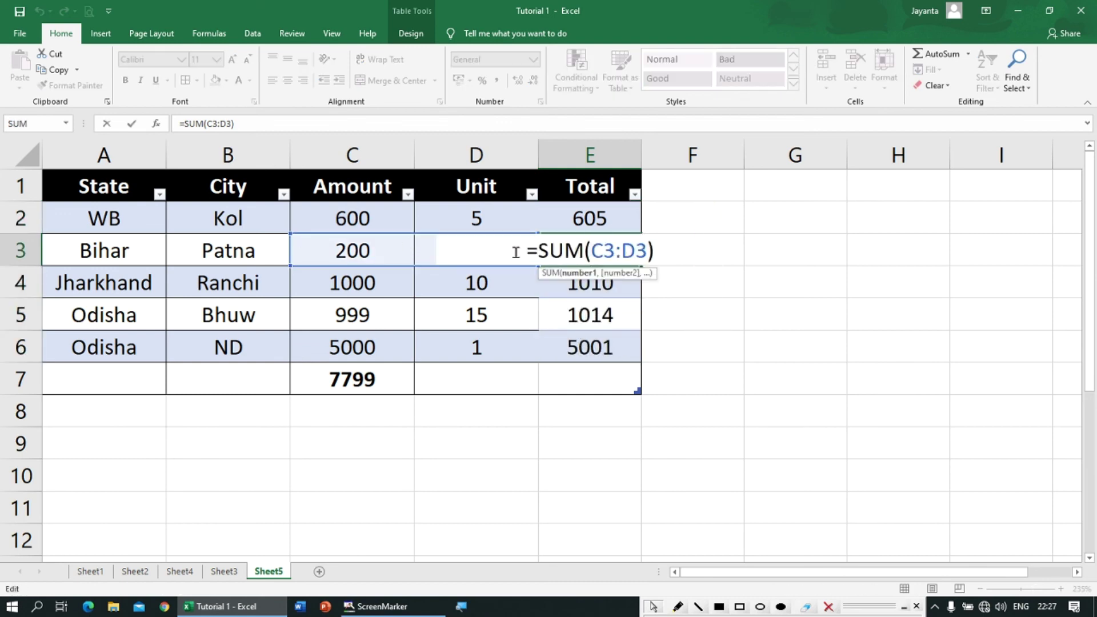
key("Return")
Delete the autofilled formulas in E3:E6 of the Total column.
left_click_drag(587, 251, 591, 350)
key("Delete")
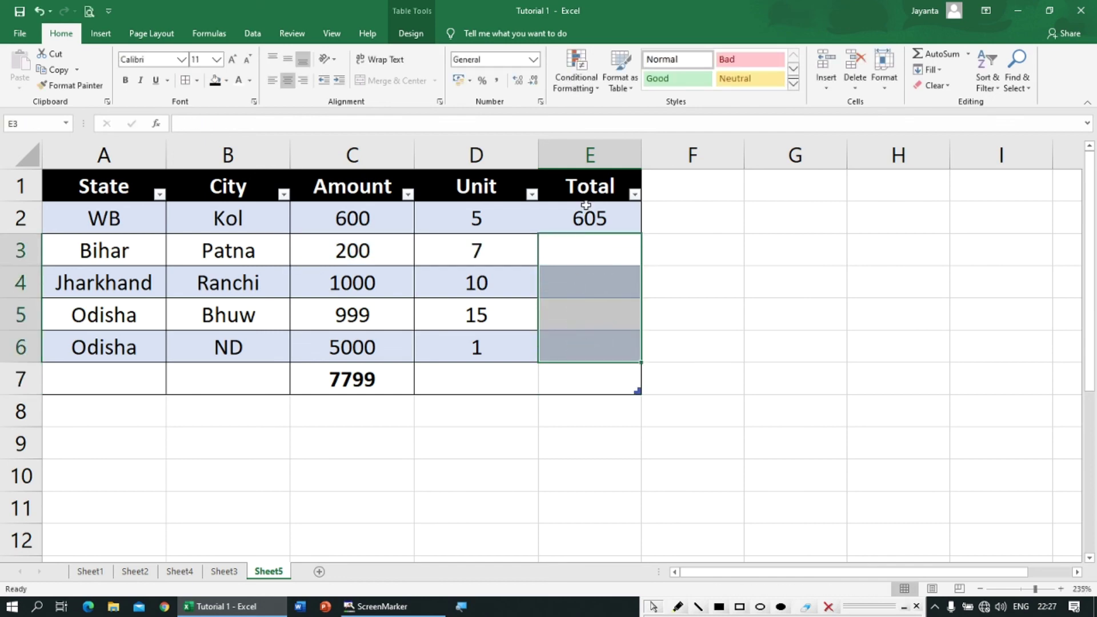
left_click(587, 211)
key("alt+e")
key("i")
key("d")
key("ctrl+z")
Try Fill Down on E2:E6 to copy the first row's total formula, and undo the fill.
left_click_drag(574, 213, 582, 350)
key("ctrl+d")
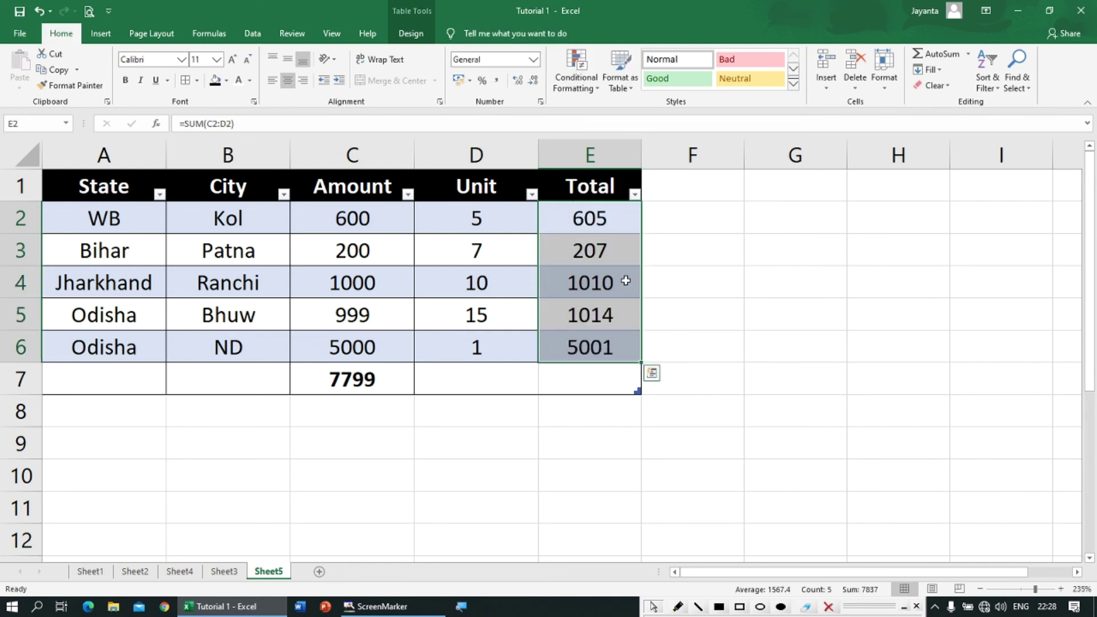
key("ctrl+z")
Copy the SUM formula in E2 into E3:E6 with Fill Down.
left_click(598, 223)
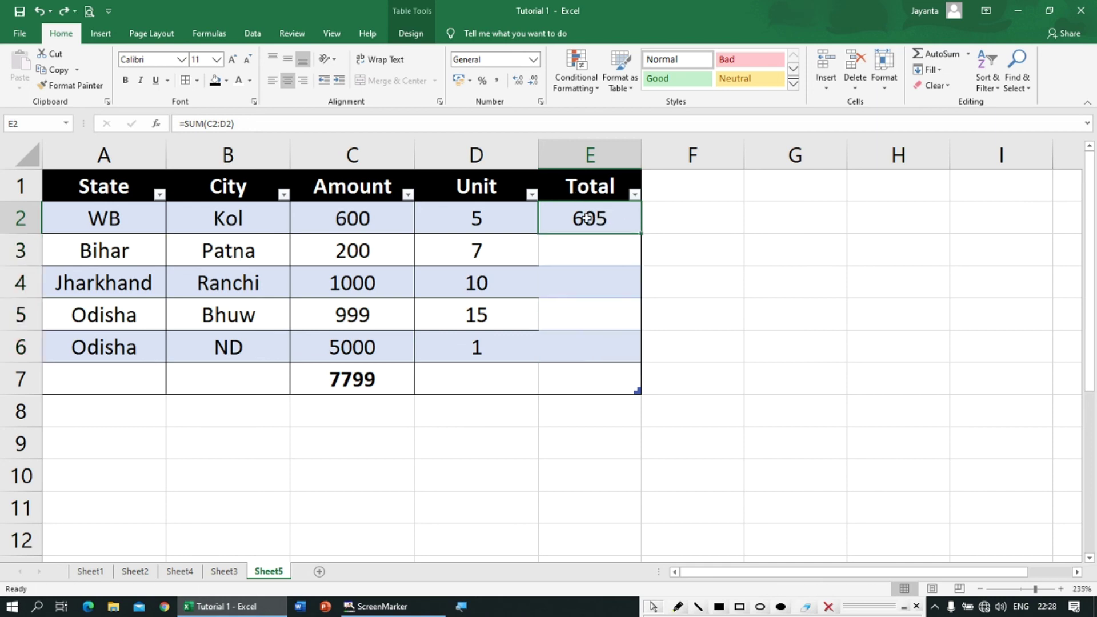
left_click_drag(587, 218, 584, 351)
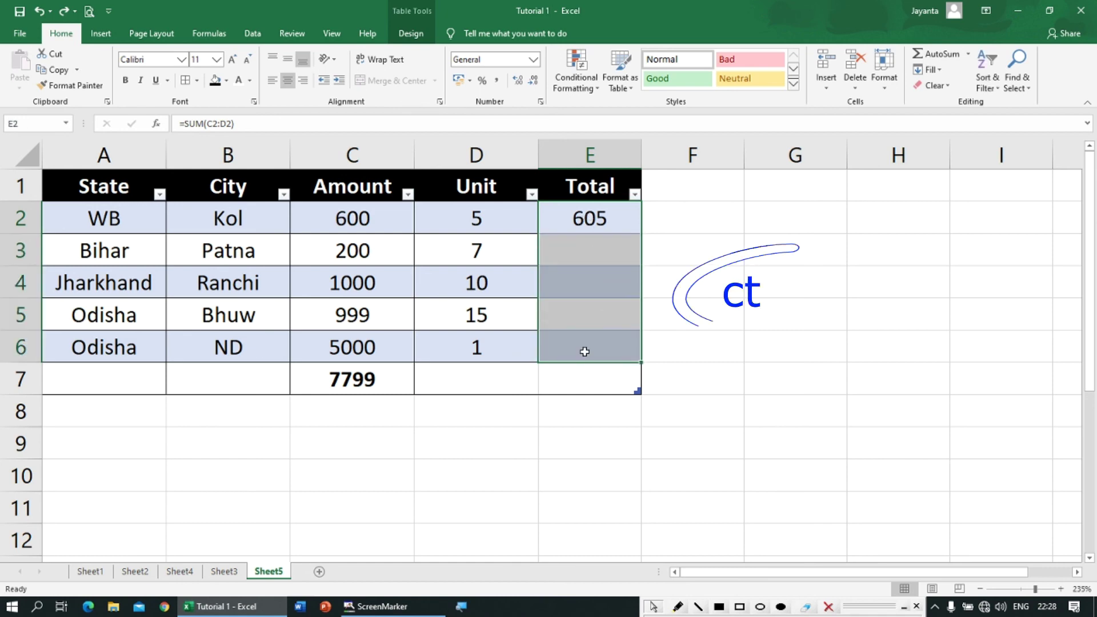
key("ctrl+d")
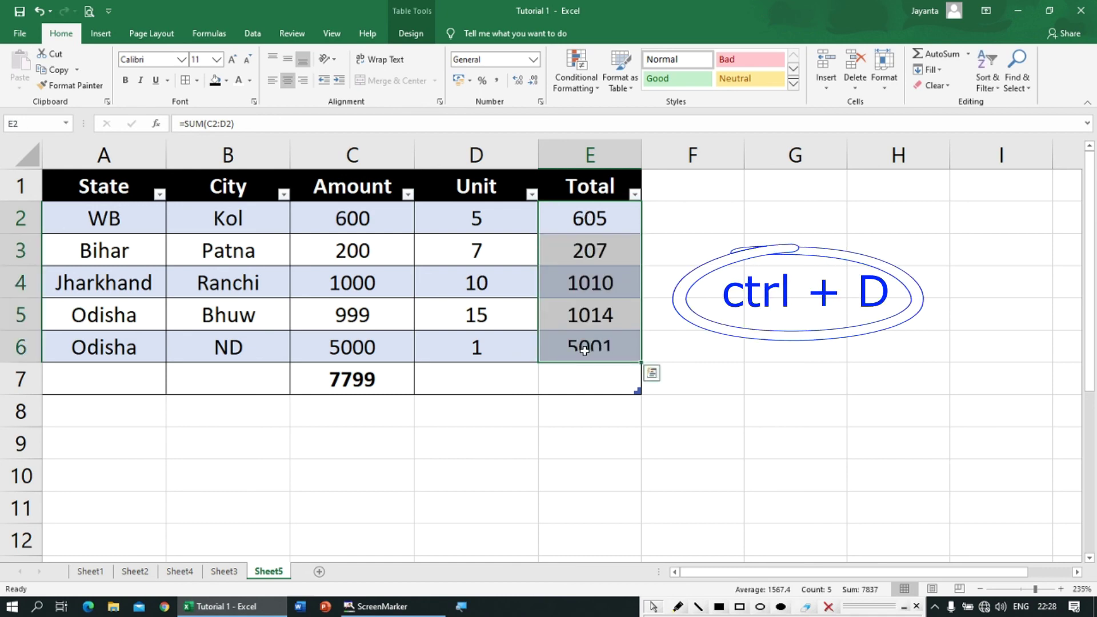
Examine the SUM formula in each Total cell from E2 to E6, returning to E2.
left_click(594, 224)
left_click(586, 256)
left_click(580, 280)
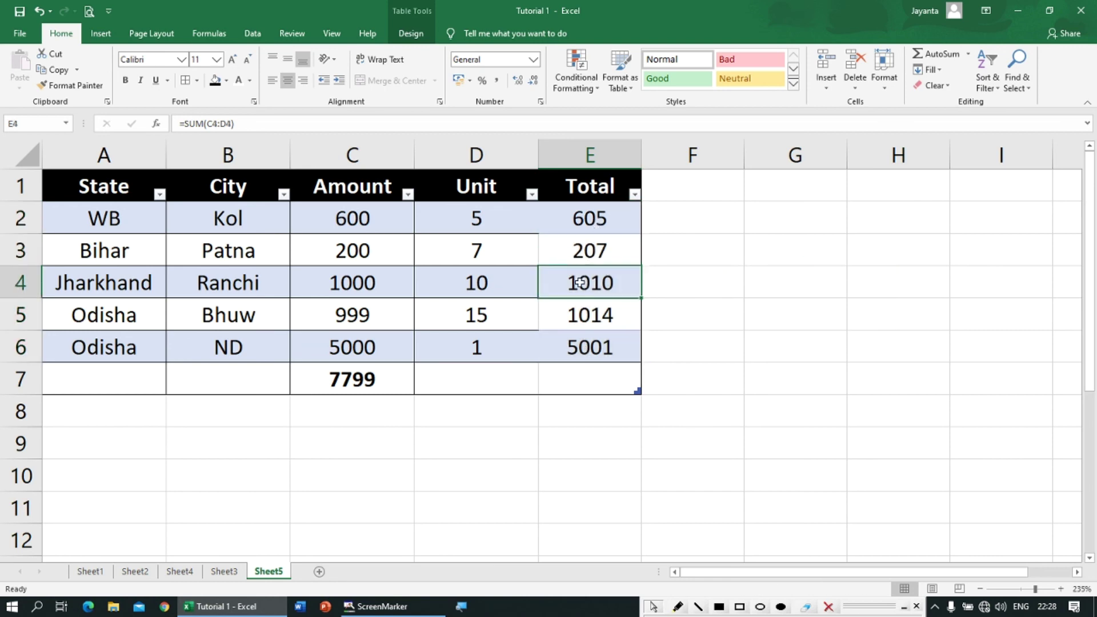
left_click(580, 306)
left_click(577, 340)
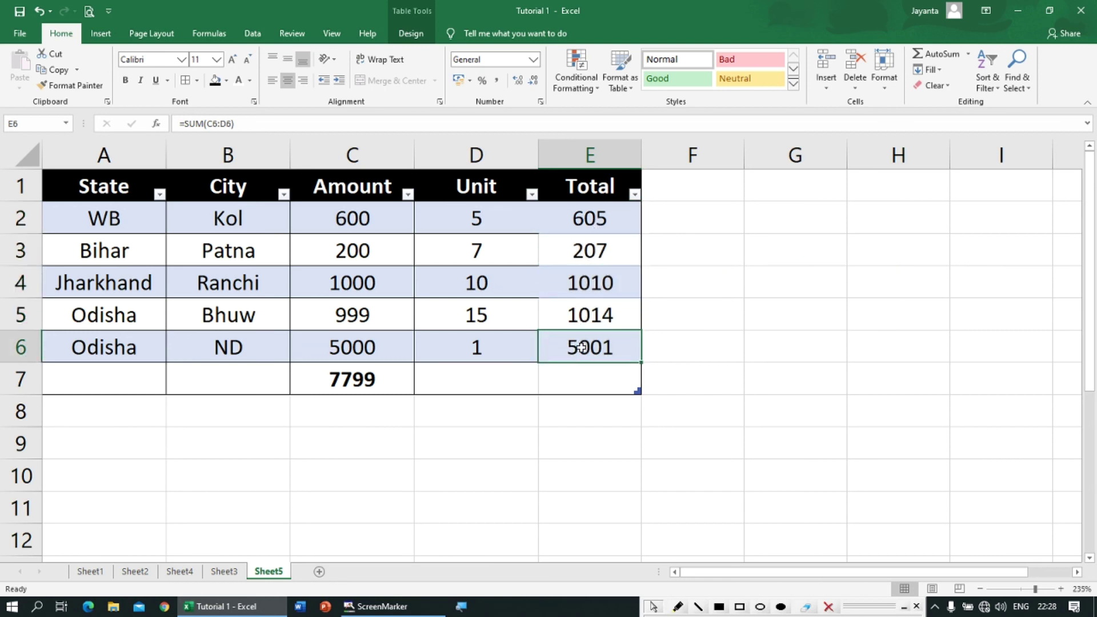
left_click(584, 216)
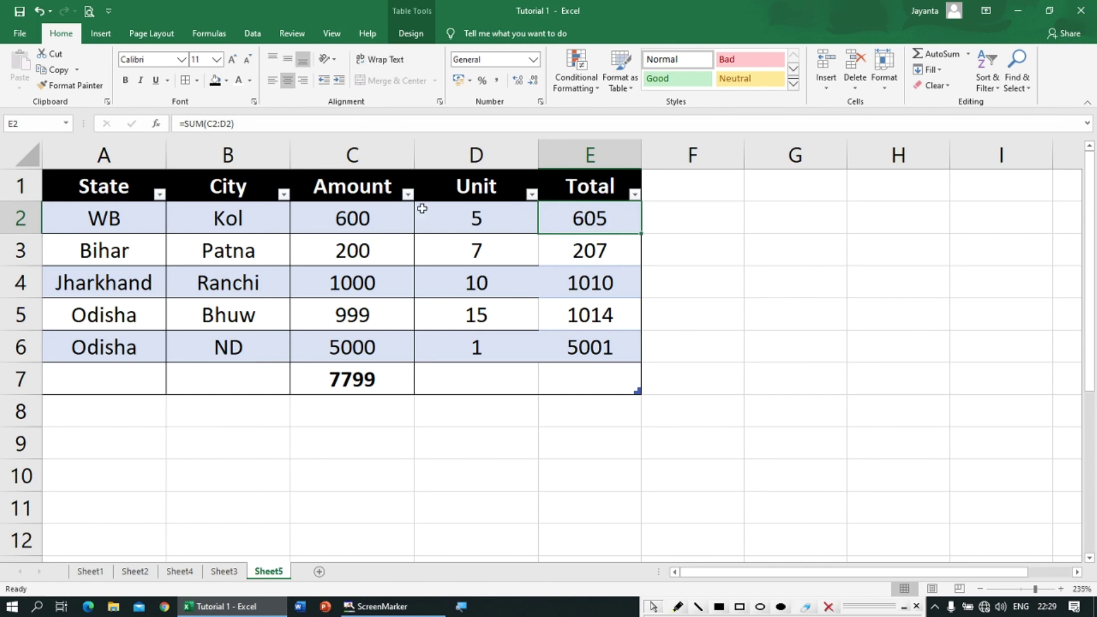